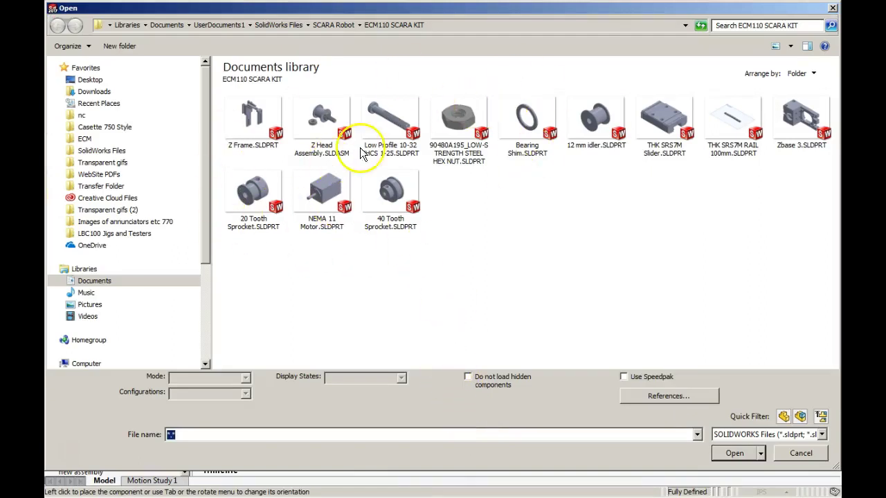
Cancel the component browser and Begin Assembly, and bring the ECM110 SCARA KIT folder window over the empty assembly
{"action": "left_click", "coordinate": [796, 454]}
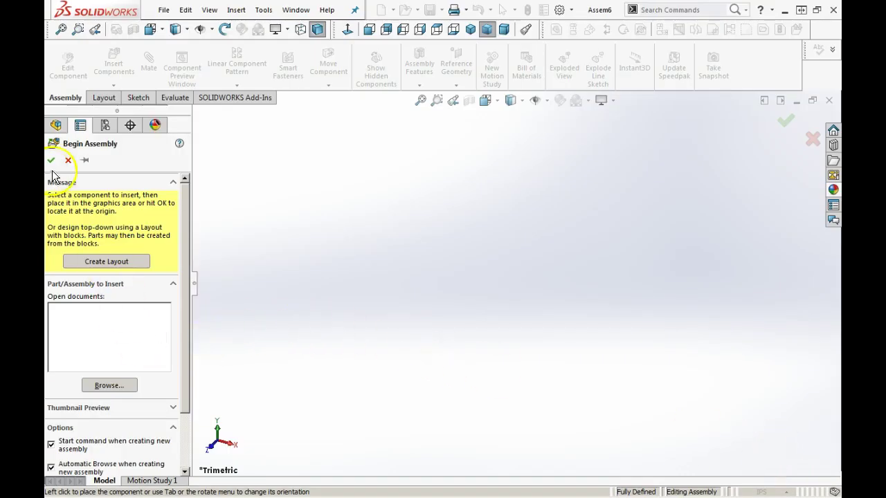
{"action": "left_click", "coordinate": [68, 162]}
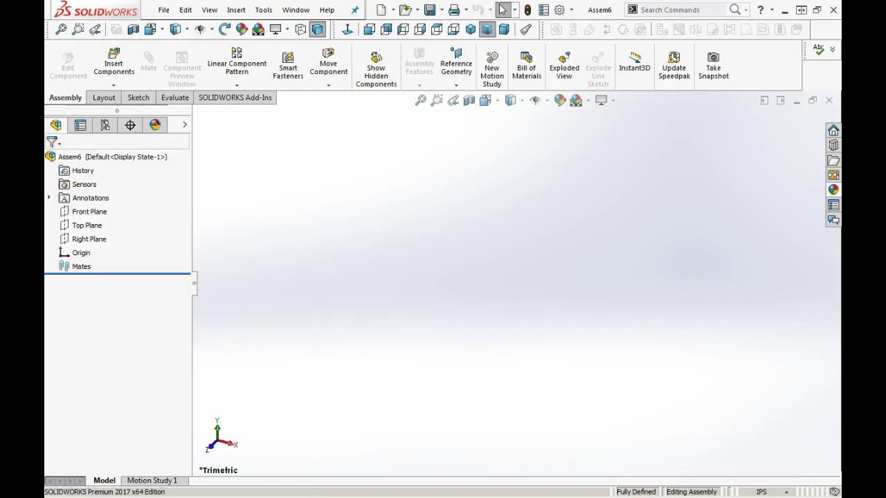
{"action": "left_click_drag", "start_coordinate": [840, 149], "coordinate": [340, 89]}
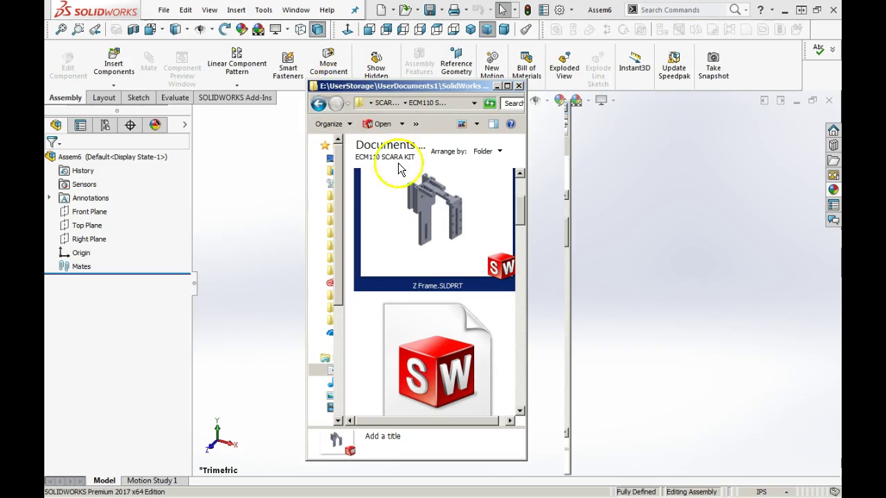
{"action": "scroll", "coordinate": [543, 179], "scroll_direction": "up", "scroll_amount": 3}
{"action": "left_click_drag", "start_coordinate": [427, 91], "coordinate": [579, 110]}
Insert Z Frame.SLDPRT from the ECM110 SCARA KIT folder into the assembly and move the folder window out of the way
{"action": "left_click_drag", "start_coordinate": [673, 219], "coordinate": [678, 198]}
{"action": "left_click", "coordinate": [628, 143]}
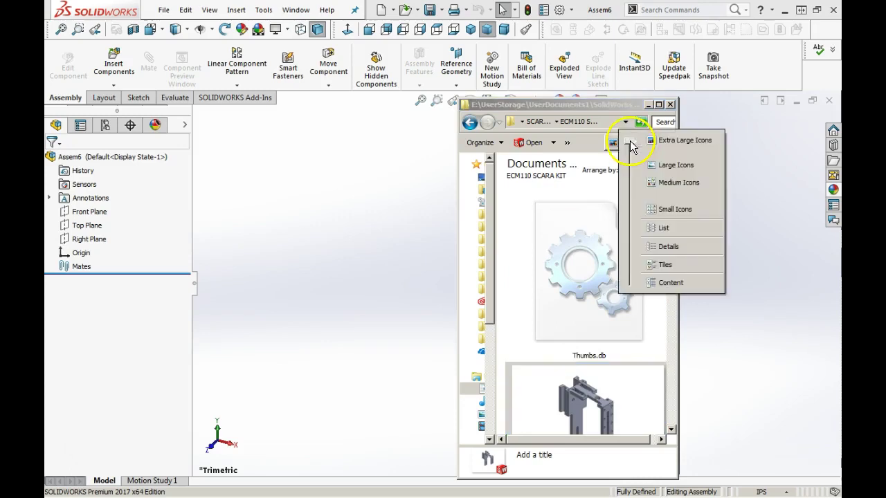
{"action": "left_click", "coordinate": [518, 197]}
{"action": "scroll", "coordinate": [664, 222], "scroll_direction": "down", "scroll_amount": 3}
{"action": "scroll", "coordinate": [668, 233], "scroll_direction": "up", "scroll_amount": 3}
{"action": "scroll", "coordinate": [674, 229], "scroll_direction": "down", "scroll_amount": 3}
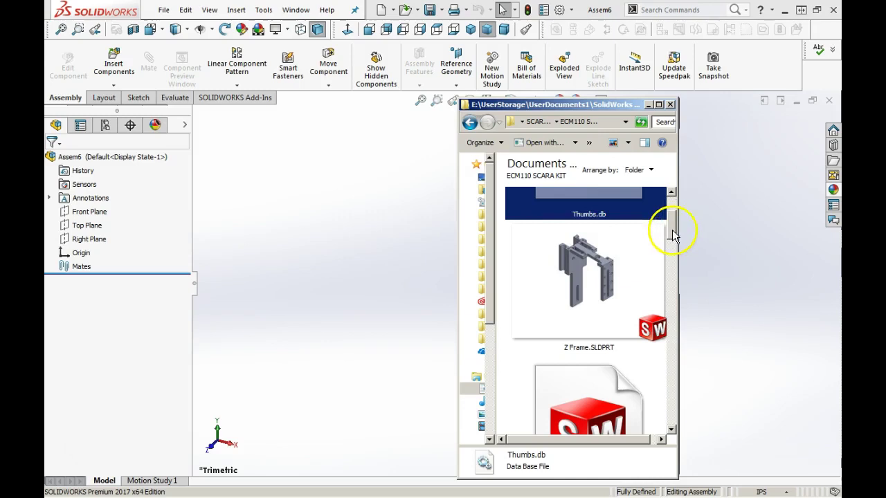
{"action": "left_click", "coordinate": [599, 267]}
{"action": "left_click_drag", "start_coordinate": [540, 111], "coordinate": [694, 84]}
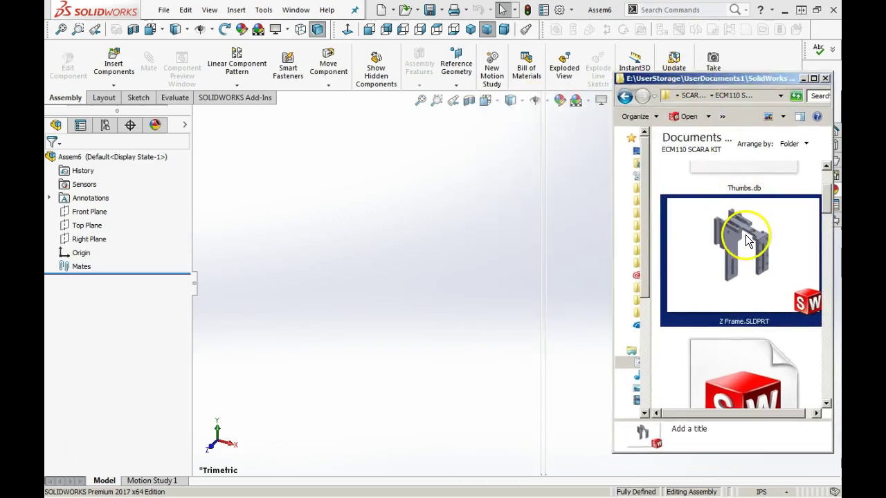
{"action": "left_click_drag", "start_coordinate": [738, 239], "coordinate": [468, 307]}
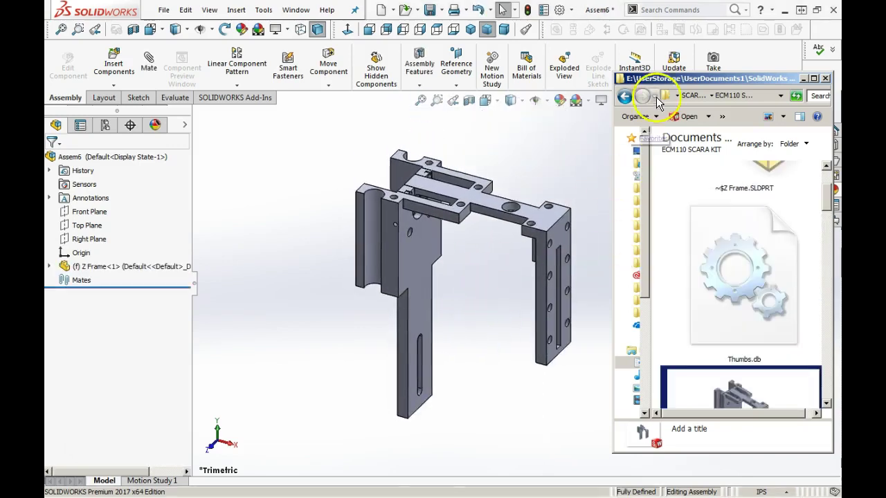
{"action": "left_click_drag", "start_coordinate": [650, 81], "coordinate": [882, 85]}
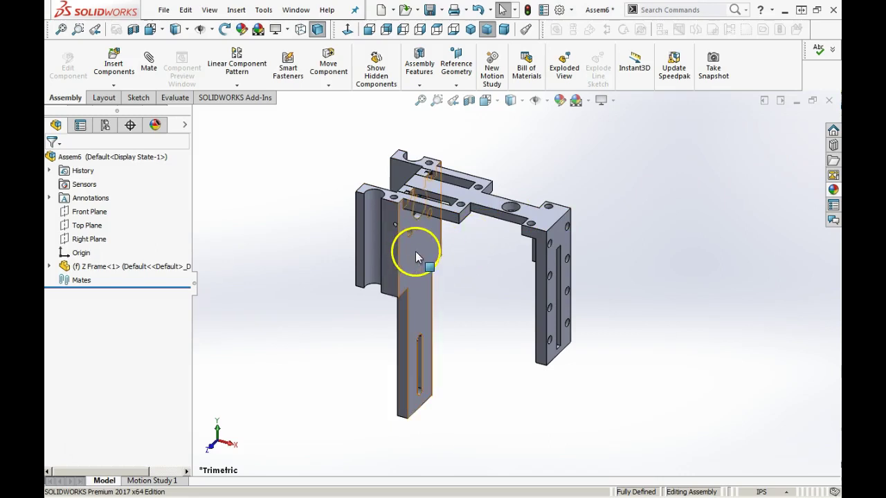
{"action": "left_click", "coordinate": [415, 256]}
{"action": "right_click", "coordinate": [415, 249]}
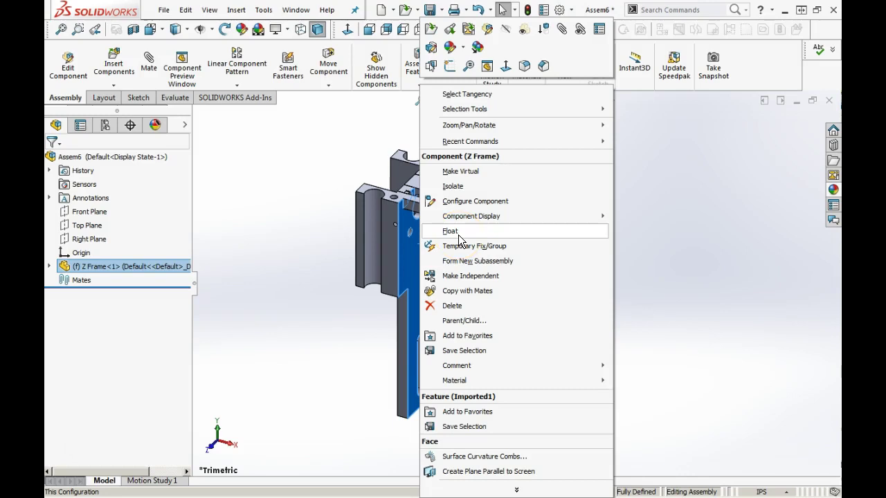
{"action": "left_click", "coordinate": [287, 241]}
Try to move the fixed Z Frame component within the assembly
{"action": "scroll", "coordinate": [445, 271], "scroll_direction": "up", "scroll_amount": 2}
{"action": "middle_click_drag", "start_coordinate": [476, 299], "coordinate": [336, 320]}
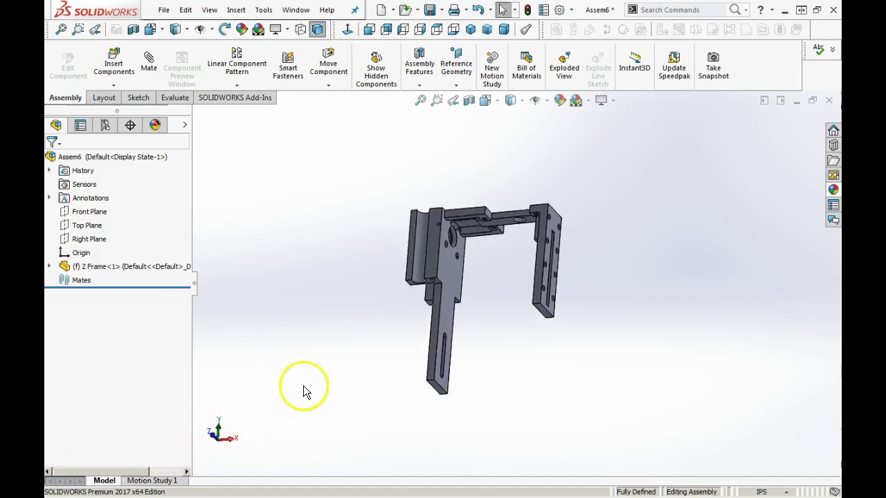
{"action": "middle_click_drag", "start_coordinate": [465, 283], "coordinate": [500, 341]}
{"action": "left_click_drag", "start_coordinate": [441, 276], "coordinate": [459, 281]}
{"action": "middle_click_drag", "start_coordinate": [464, 312], "coordinate": [480, 242]}
{"action": "left_click", "coordinate": [375, 283]}
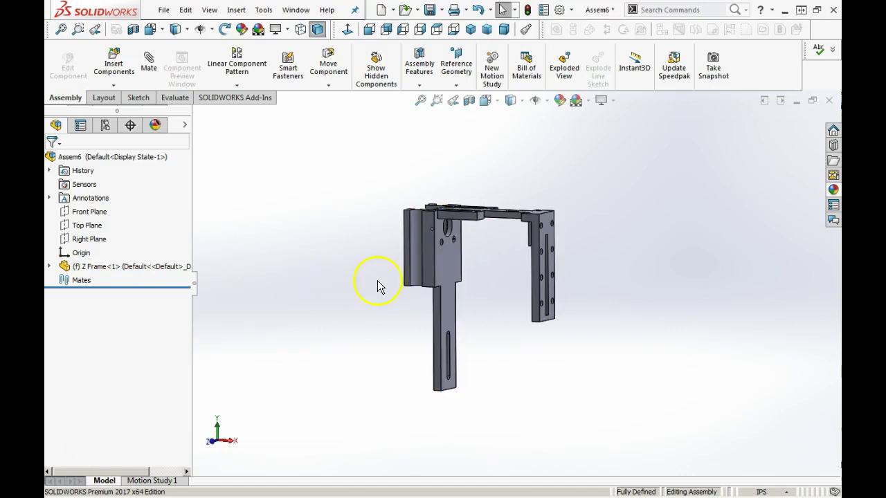
{"action": "left_click", "coordinate": [447, 262]}
{"action": "mouse_move", "coordinate": [445, 267]}
{"action": "left_mouse_down"}
{"action": "mouse_move", "coordinate": [435, 236]}
{"action": "mouse_move", "coordinate": [455, 263]}
{"action": "left_mouse_up"}
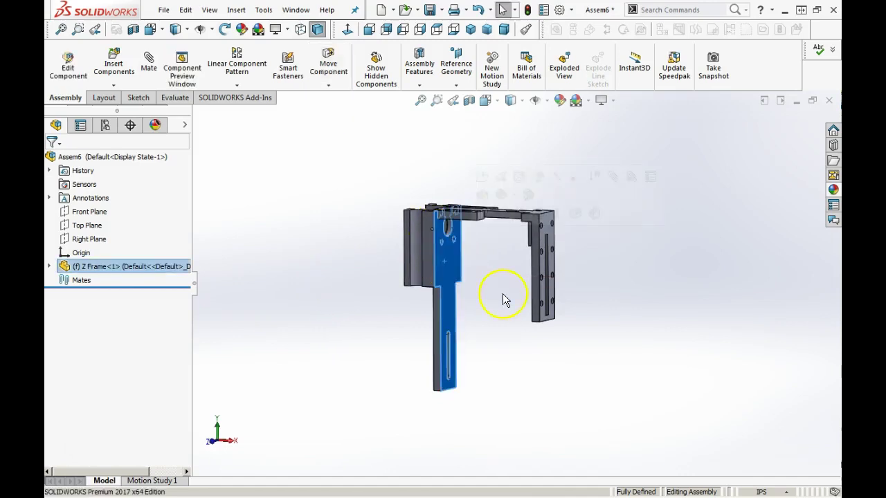
Float the Z Frame component so it is no longer fixed
{"action": "left_click", "coordinate": [452, 253]}
{"action": "right_click", "coordinate": [450, 256]}
{"action": "left_click", "coordinate": [480, 234]}
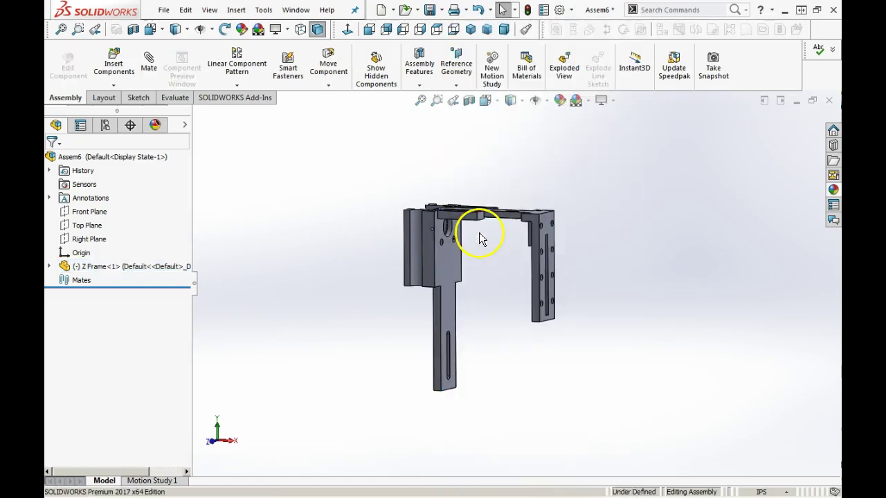
Rotate the Z Frame component in the Top view until the ends of its two legs face the viewer
{"action": "right_click_drag", "start_coordinate": [446, 270], "coordinate": [471, 277]}
{"action": "left_click", "coordinate": [499, 101]}
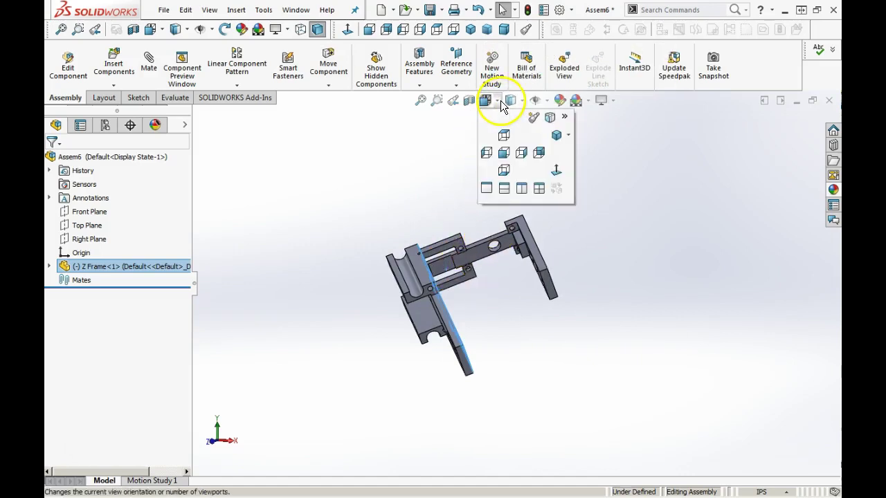
{"action": "left_click", "coordinate": [503, 135]}
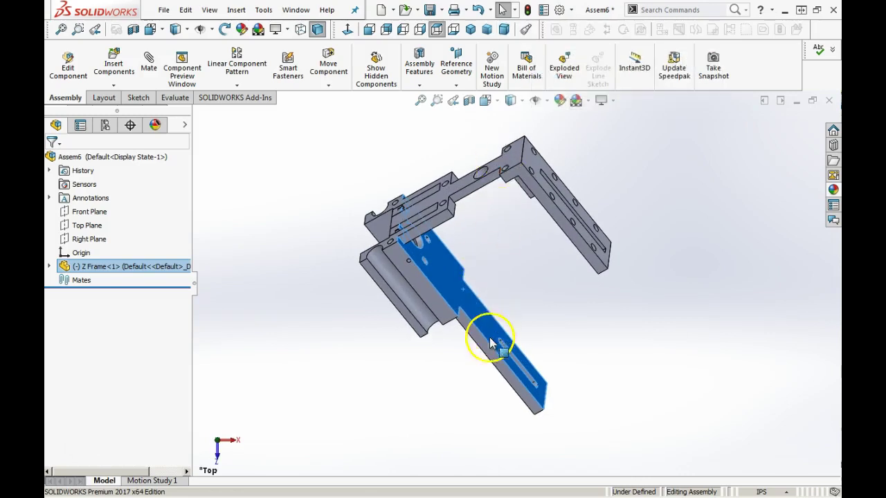
{"action": "right_click_drag", "start_coordinate": [501, 352], "coordinate": [446, 174]}
{"action": "left_click", "coordinate": [500, 175]}
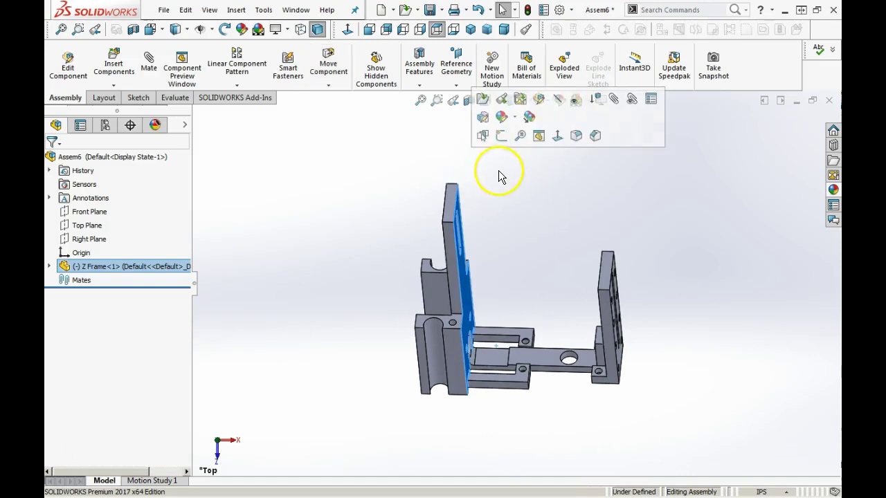
Add a coincident mate between the end face of the Z Frame's long slotted leg and the assembly's Top Plane
{"action": "left_click", "coordinate": [452, 189]}
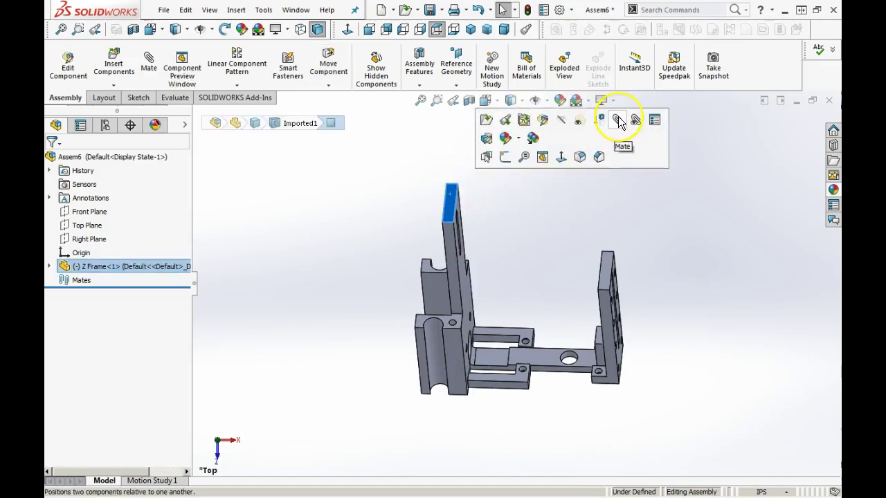
{"action": "left_click", "coordinate": [618, 121]}
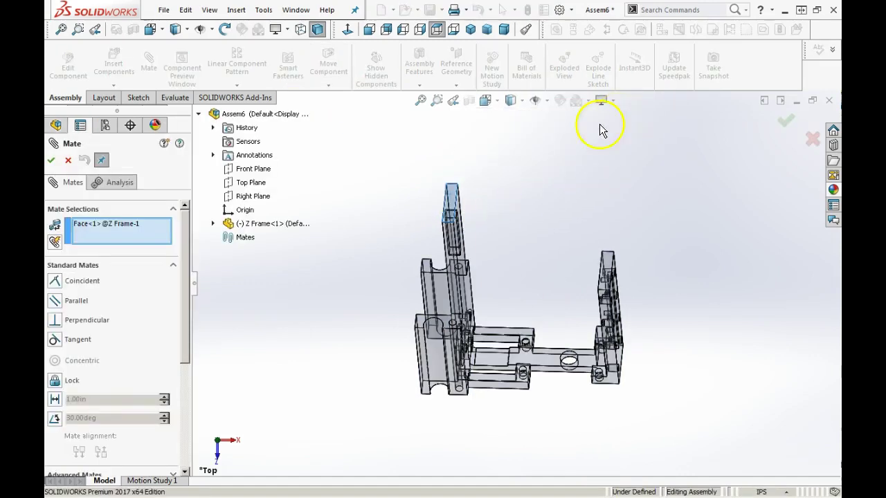
{"action": "left_click", "coordinate": [256, 185]}
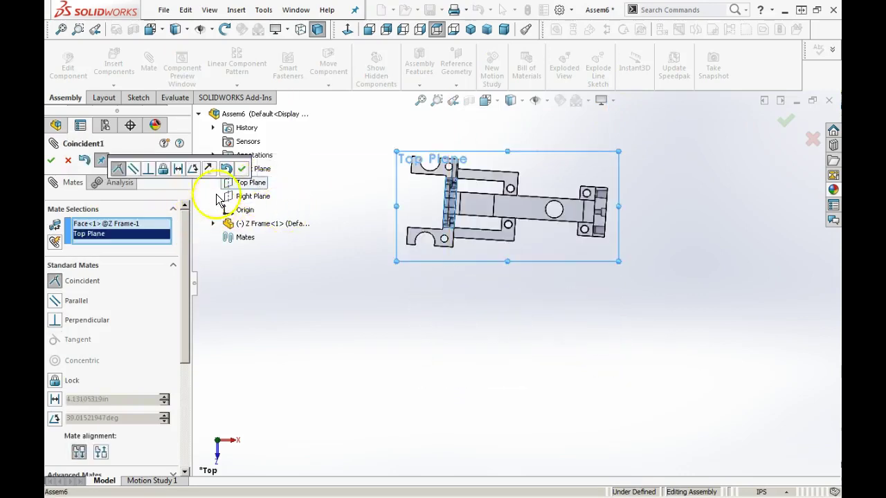
{"action": "left_click", "coordinate": [242, 170]}
Add a coincident mate between the outer face of the Z Frame's short leg and the Right Plane, and finish mating
{"action": "middle_click_drag", "start_coordinate": [426, 344], "coordinate": [406, 208]}
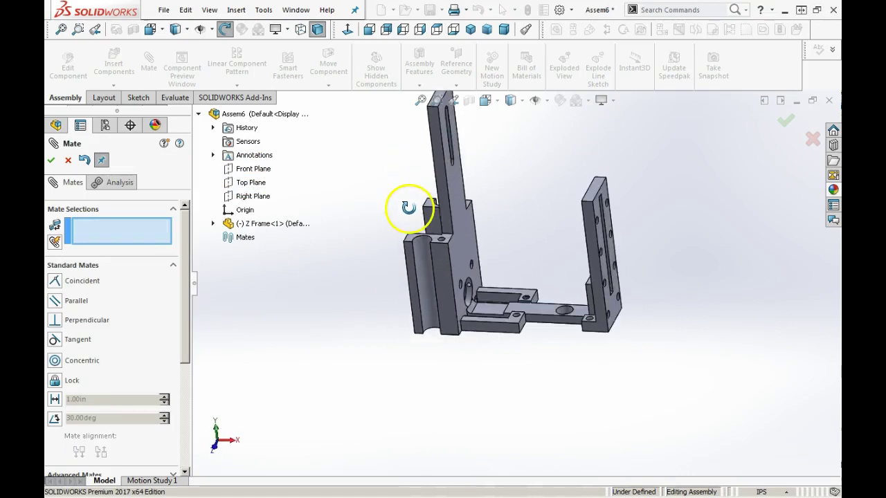
{"action": "left_click", "coordinate": [608, 221]}
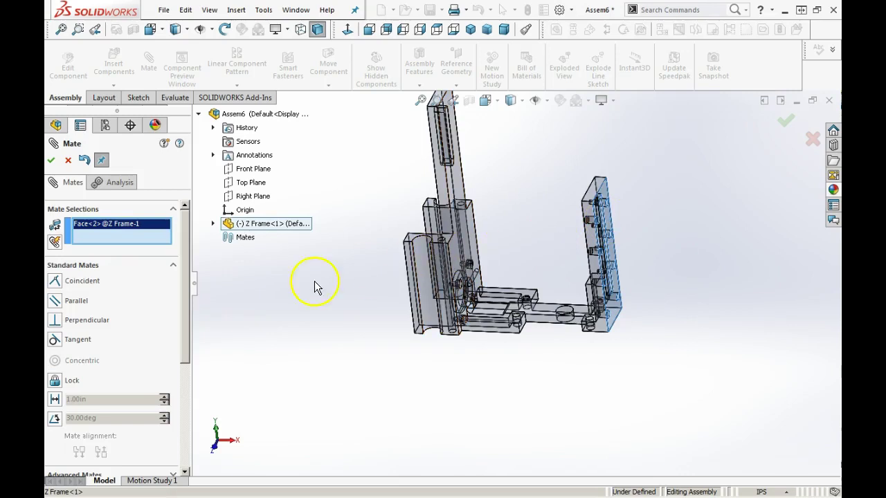
{"action": "left_click", "coordinate": [253, 197]}
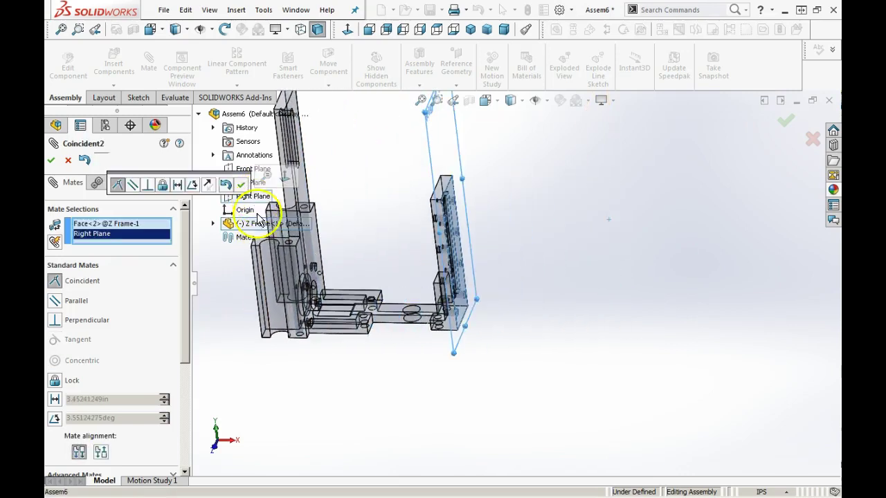
{"action": "left_click", "coordinate": [51, 162]}
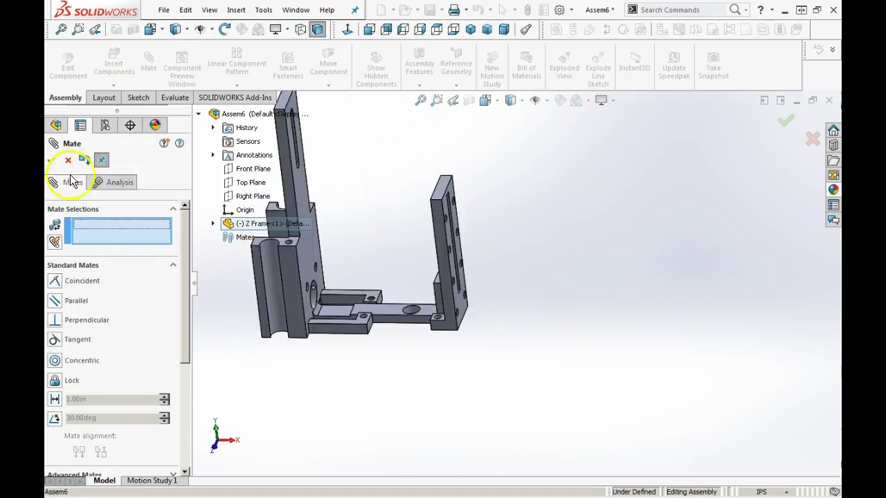
{"action": "left_click", "coordinate": [51, 161]}
Examine the Z Frame's orientation in the Top, Right, Left, Bottom and Back standard views
{"action": "scroll", "coordinate": [351, 253], "scroll_direction": "up", "scroll_amount": 3}
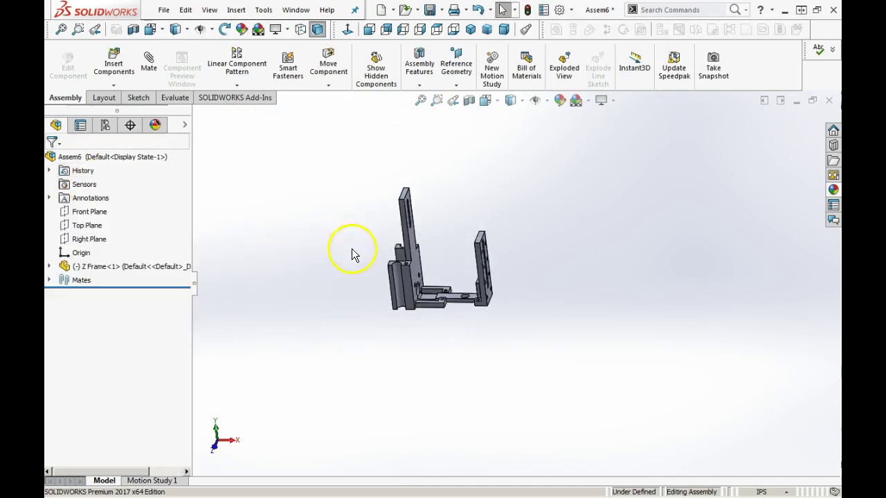
{"action": "left_click", "coordinate": [501, 102]}
{"action": "left_click", "coordinate": [509, 136]}
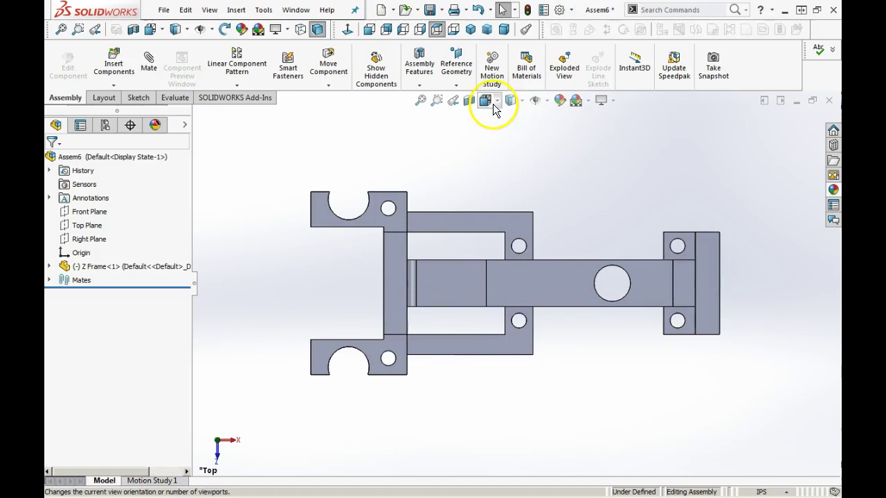
{"action": "left_click", "coordinate": [498, 104]}
{"action": "left_click", "coordinate": [512, 144]}
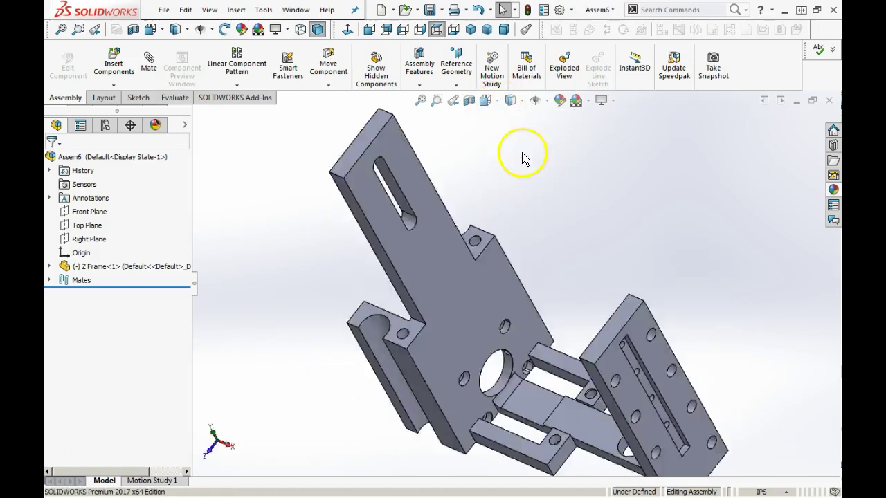
{"action": "left_click", "coordinate": [498, 101]}
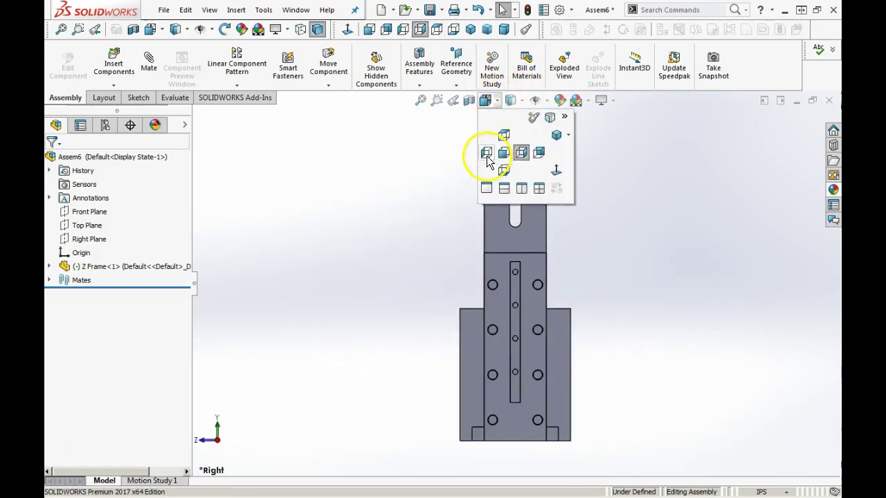
{"action": "left_click", "coordinate": [488, 151]}
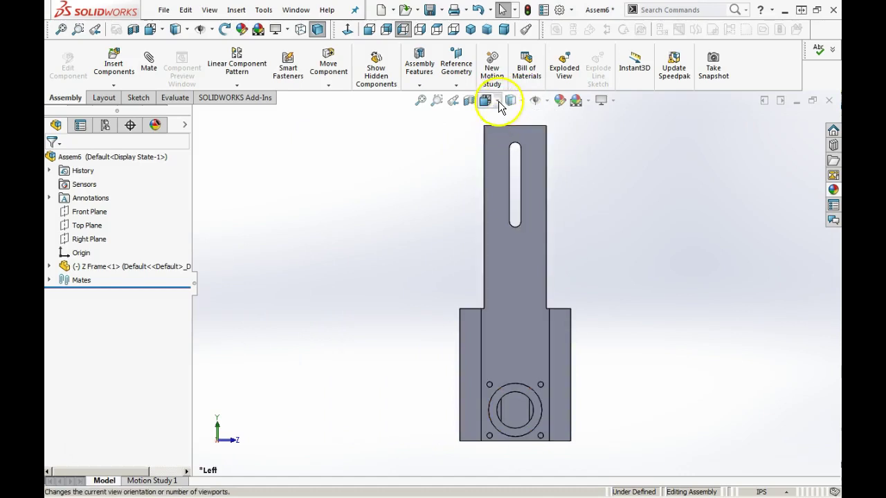
{"action": "left_click", "coordinate": [498, 101]}
{"action": "left_click", "coordinate": [503, 170]}
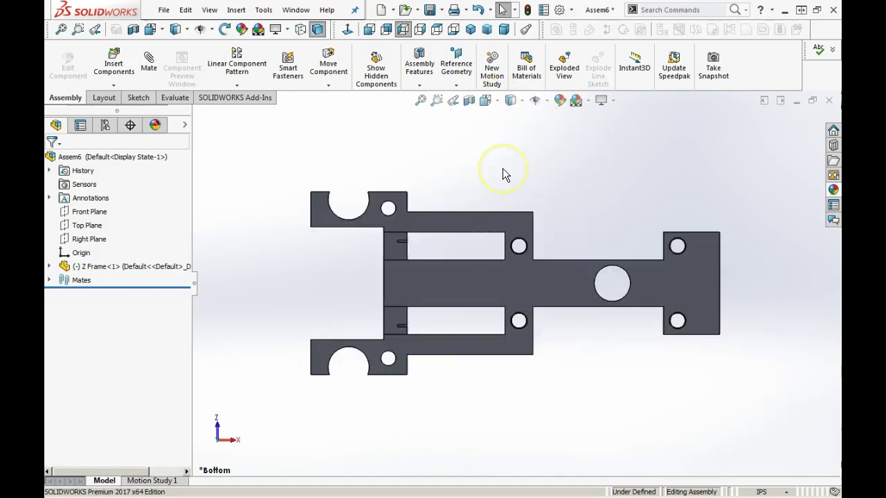
{"action": "left_click", "coordinate": [499, 100]}
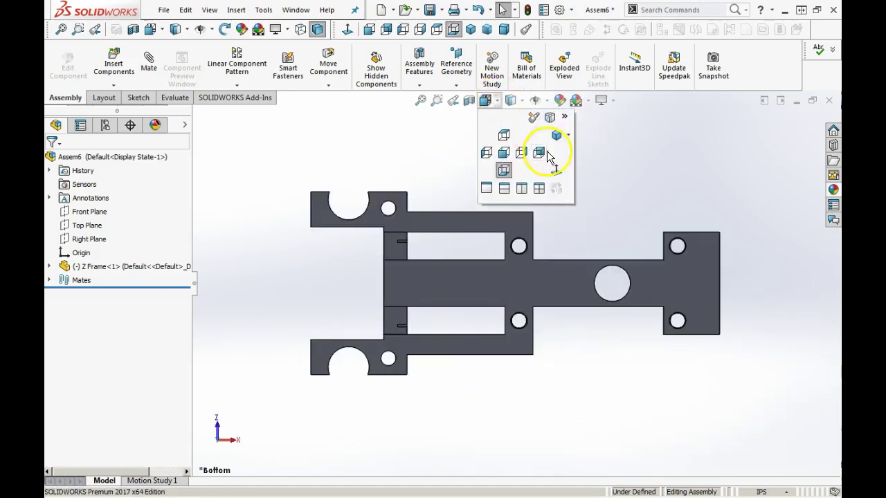
{"action": "left_click", "coordinate": [545, 153]}
{"action": "middle_click_drag", "start_coordinate": [547, 295], "coordinate": [366, 288]}
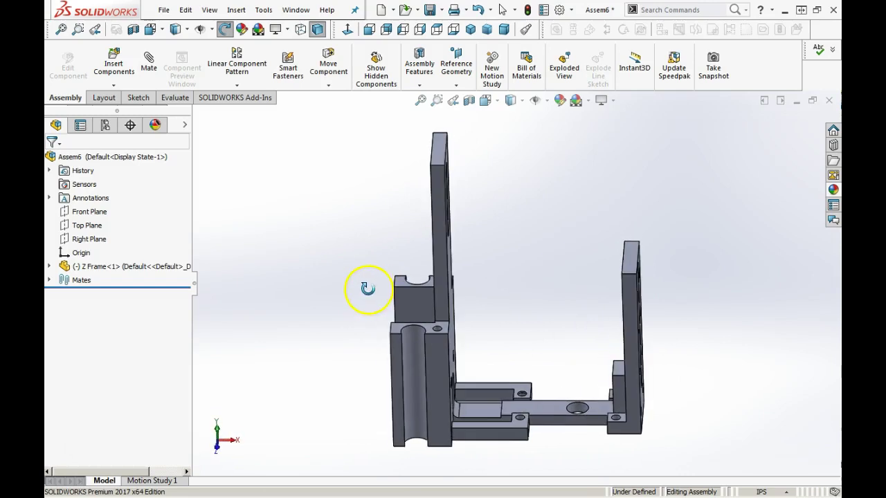
{"action": "left_click", "coordinate": [441, 163]}
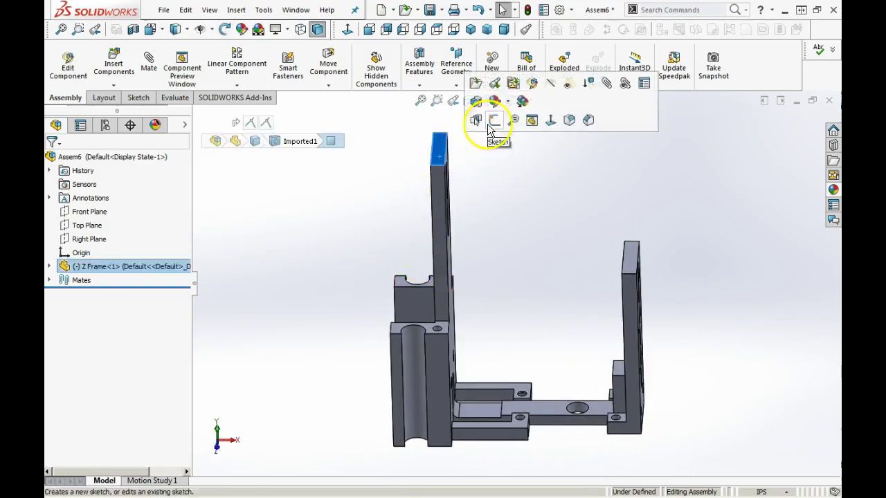
{"action": "left_click", "coordinate": [512, 162]}
{"action": "left_click", "coordinate": [498, 103]}
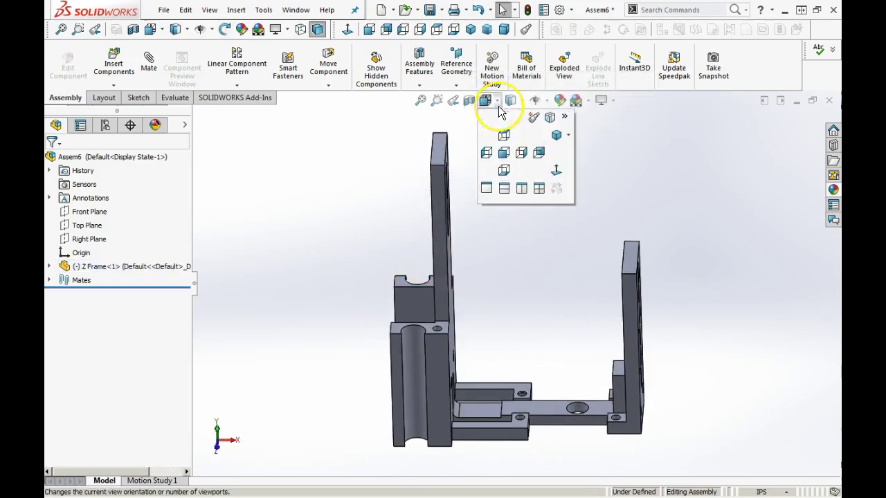
{"action": "left_click", "coordinate": [506, 134]}
Examine the Z Frame in the Front standard view and from an angle showing both slotted legs
{"action": "middle_click_drag", "start_coordinate": [405, 292], "coordinate": [322, 344]}
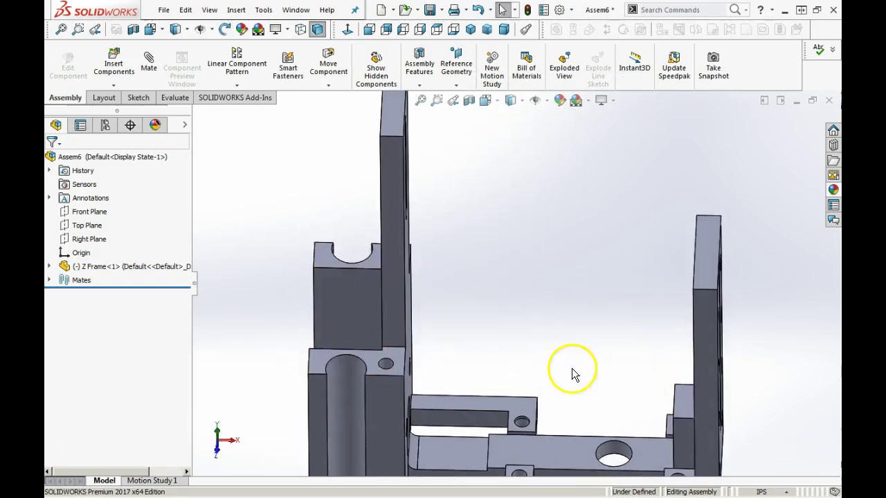
{"action": "key", "text": "f"}
{"action": "left_click", "coordinate": [462, 350]}
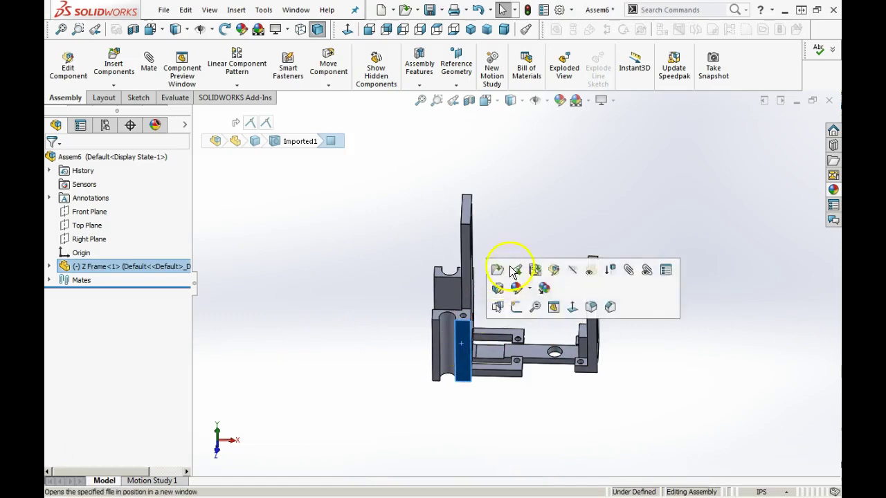
{"action": "left_click", "coordinate": [487, 101]}
{"action": "left_click", "coordinate": [504, 155]}
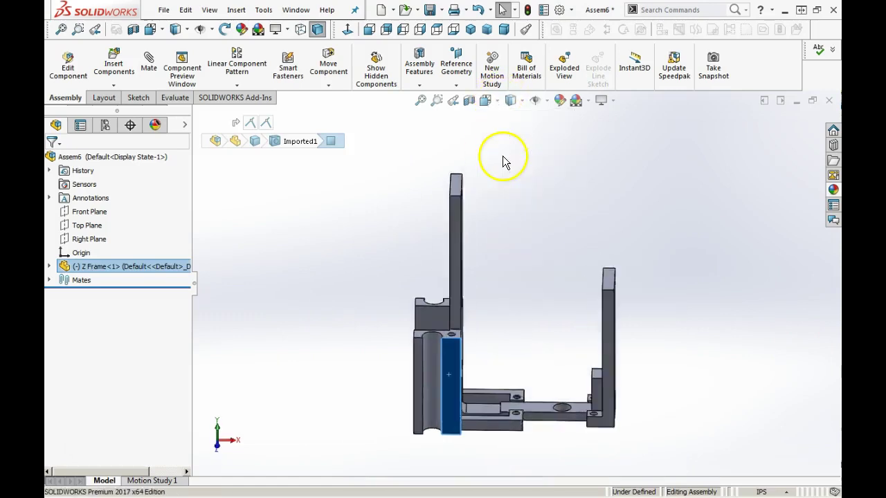
{"action": "left_click", "coordinate": [533, 274]}
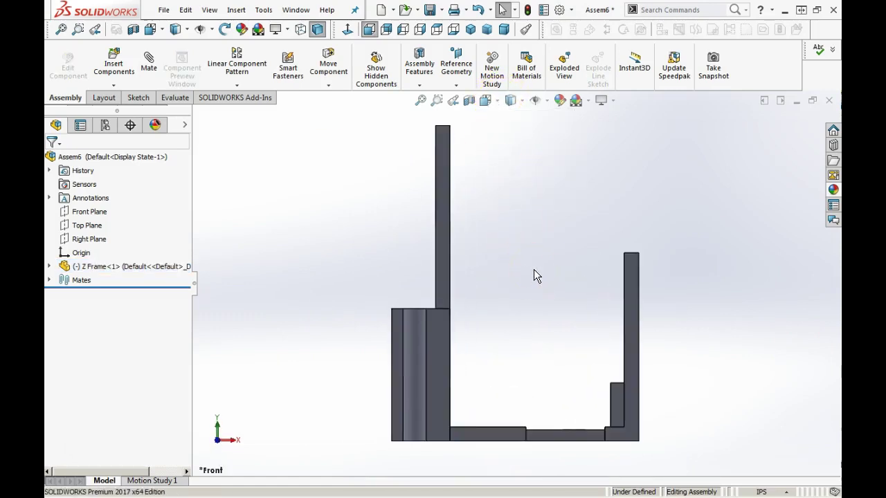
{"action": "middle_click_drag", "start_coordinate": [533, 270], "coordinate": [502, 299]}
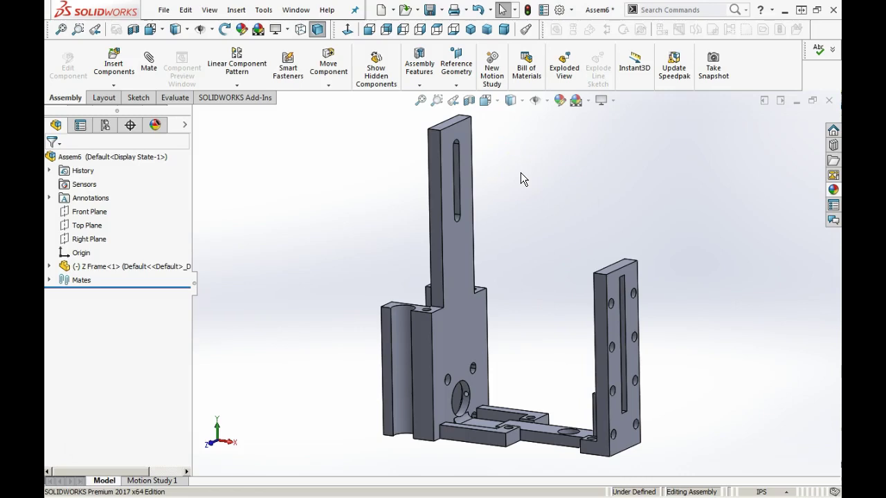
Test the Z Frame's remaining freedom of movement by shifting it from the wide face of its long slotted leg
{"action": "left_click", "coordinate": [468, 238]}
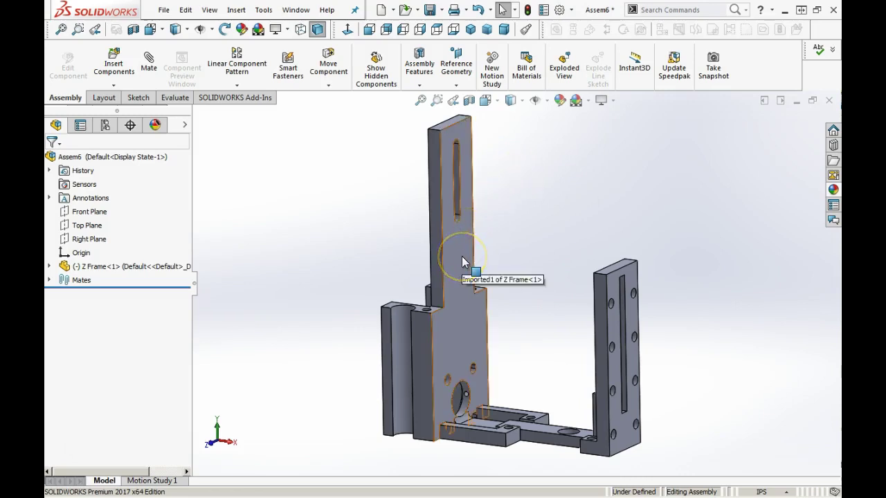
{"action": "left_click", "coordinate": [460, 257]}
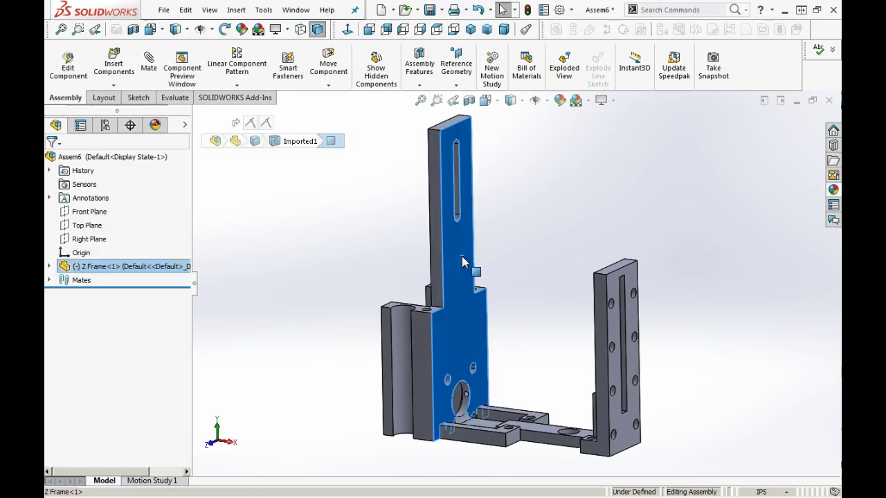
{"action": "left_click_drag", "start_coordinate": [458, 252], "coordinate": [467, 280]}
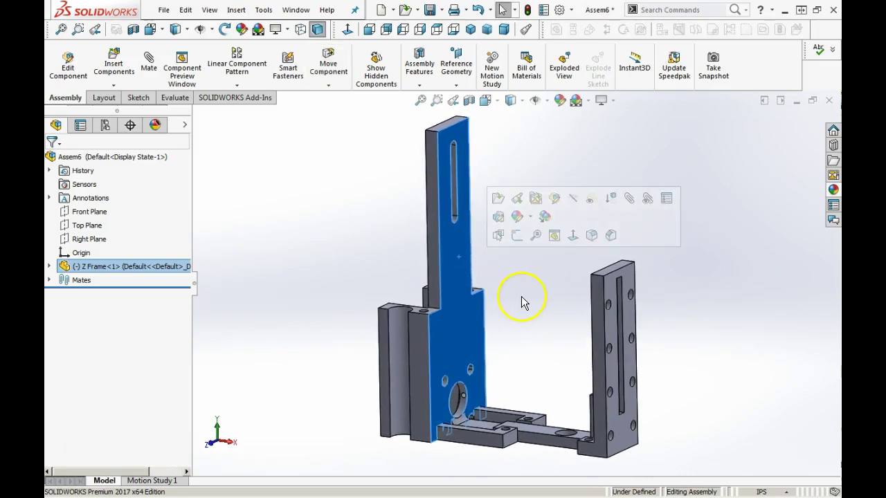
{"action": "left_click", "coordinate": [486, 286]}
{"action": "scroll", "coordinate": [481, 315], "scroll_direction": "up", "scroll_amount": 3}
{"action": "scroll", "coordinate": [482, 311], "scroll_direction": "down", "scroll_amount": 1}
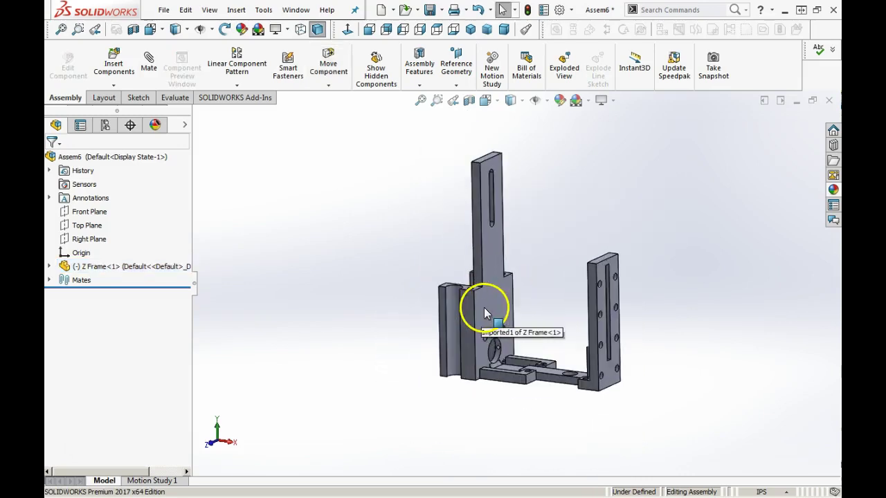
{"action": "middle_click_drag", "start_coordinate": [489, 302], "coordinate": [556, 307]}
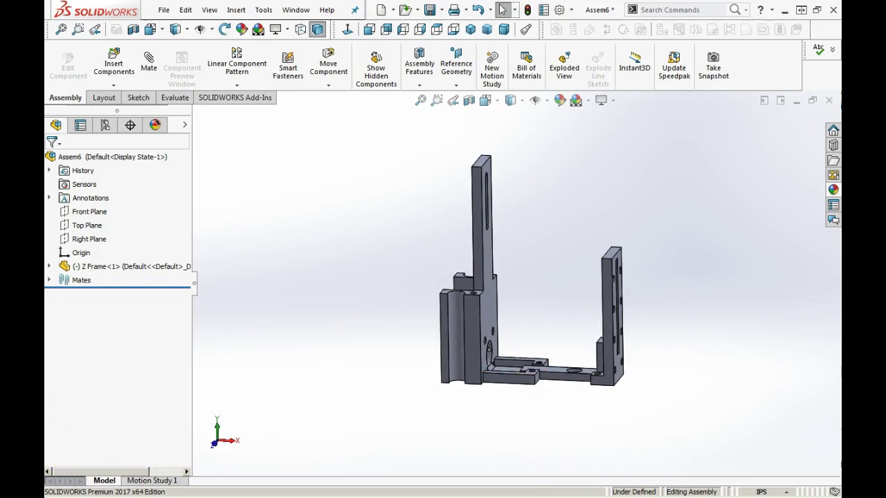
Insert the Low Profile 10-32 SHCS 1-25 screw and the 90480A195 low-strength steel hex nut from the ECM110 SCARA KIT folder
{"action": "left_click_drag", "start_coordinate": [839, 148], "coordinate": [692, 92]}
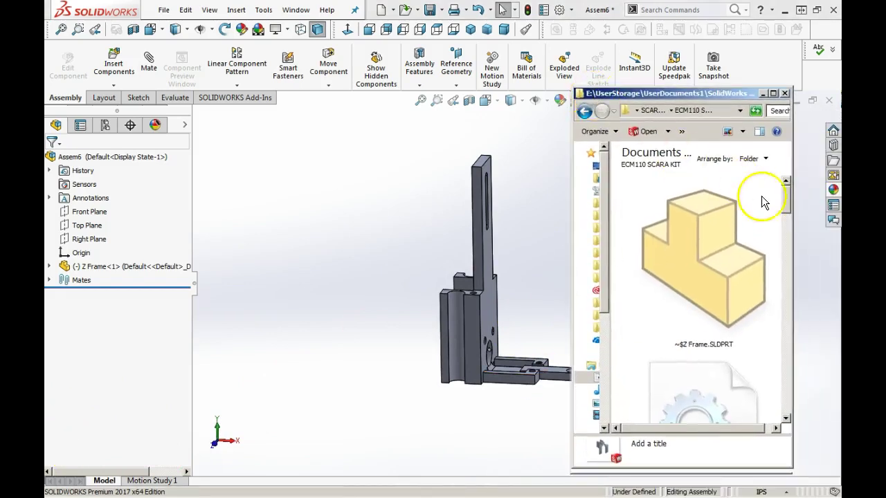
{"action": "left_click_drag", "start_coordinate": [787, 206], "coordinate": [796, 254]}
{"action": "left_click_drag", "start_coordinate": [709, 302], "coordinate": [300, 222]}
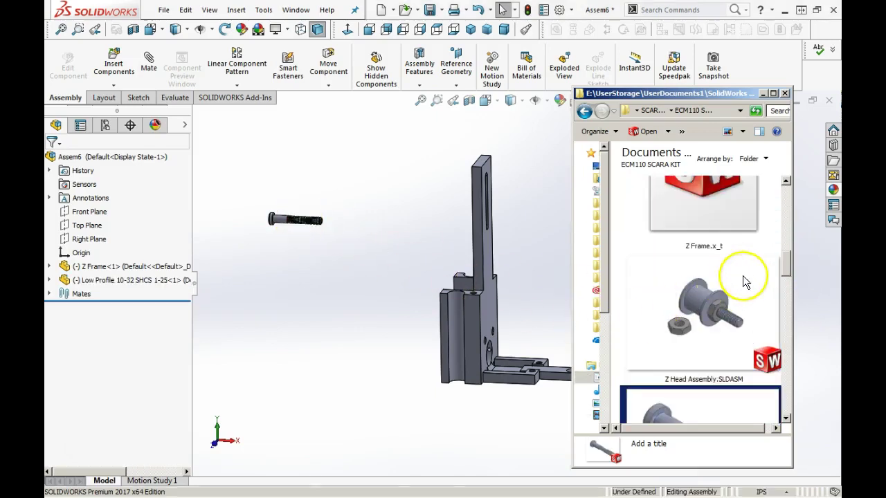
{"action": "left_click_drag", "start_coordinate": [787, 260], "coordinate": [793, 286]}
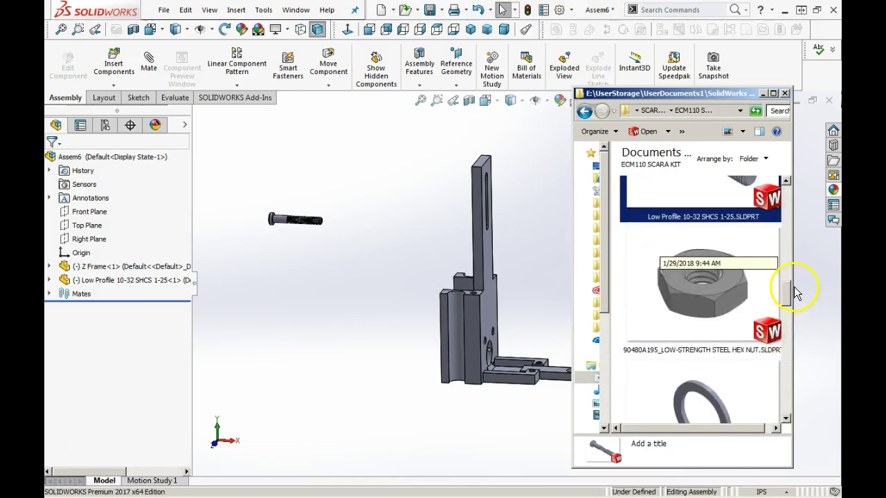
{"action": "left_click_drag", "start_coordinate": [702, 300], "coordinate": [354, 155]}
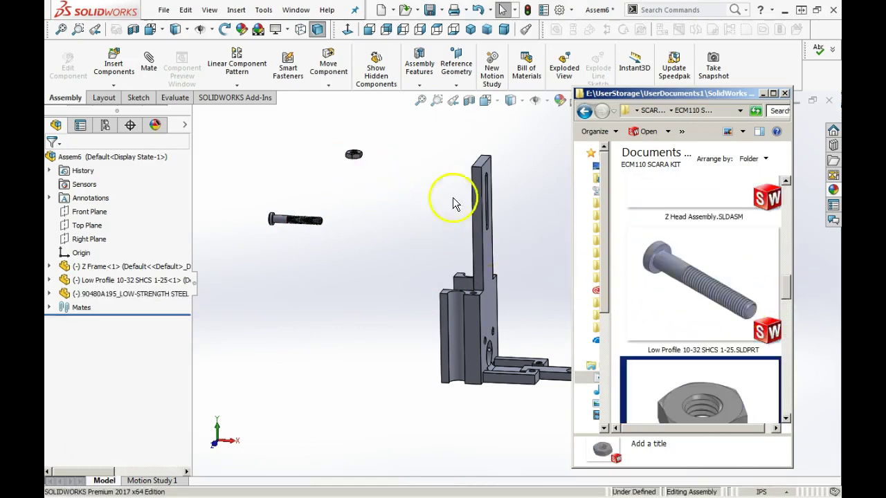
Insert two copies of the Bearing Shim part from the kit folder into empty space beside the Z Frame
{"action": "left_click_drag", "start_coordinate": [789, 291], "coordinate": [793, 315]}
{"action": "left_click_drag", "start_coordinate": [743, 241], "coordinate": [233, 313]}
{"action": "scroll", "coordinate": [678, 277], "scroll_direction": "up", "scroll_amount": 2}
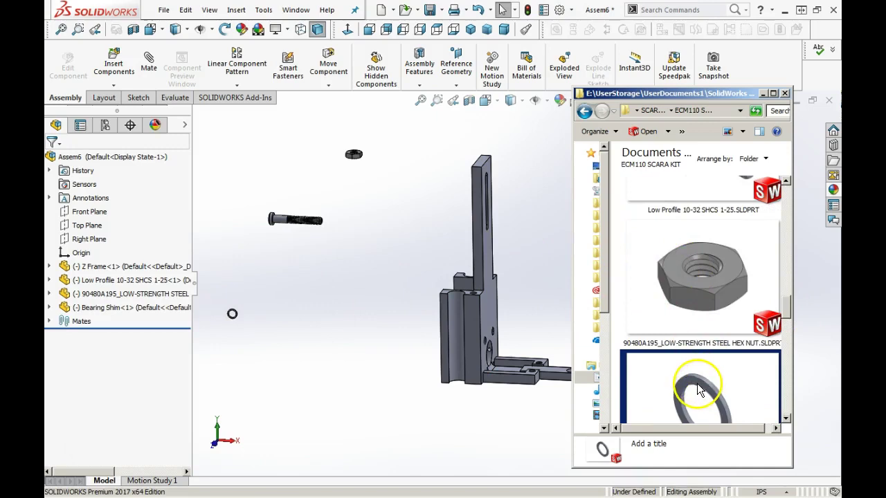
{"action": "left_click_drag", "start_coordinate": [592, 385], "coordinate": [272, 319]}
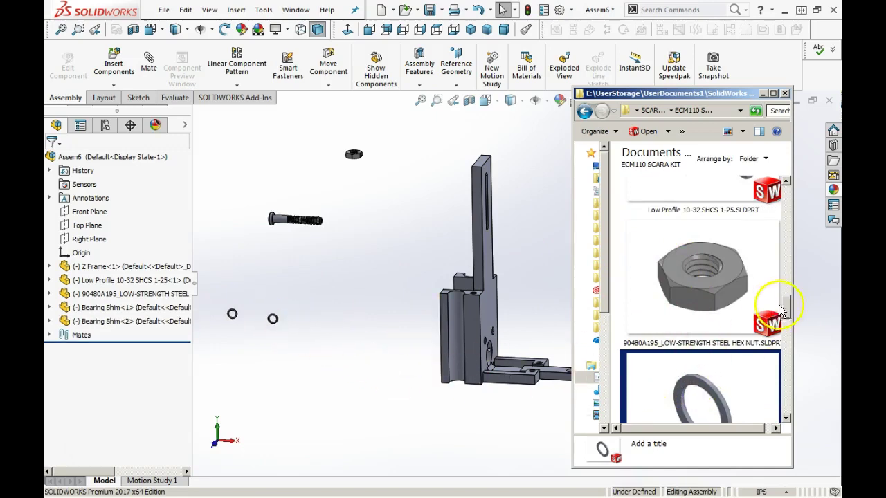
Insert the 12 mm idler from the kit folder near the screw, and close the folder window
{"action": "left_click_drag", "start_coordinate": [790, 310], "coordinate": [790, 330]}
{"action": "left_click_drag", "start_coordinate": [680, 292], "coordinate": [353, 268]}
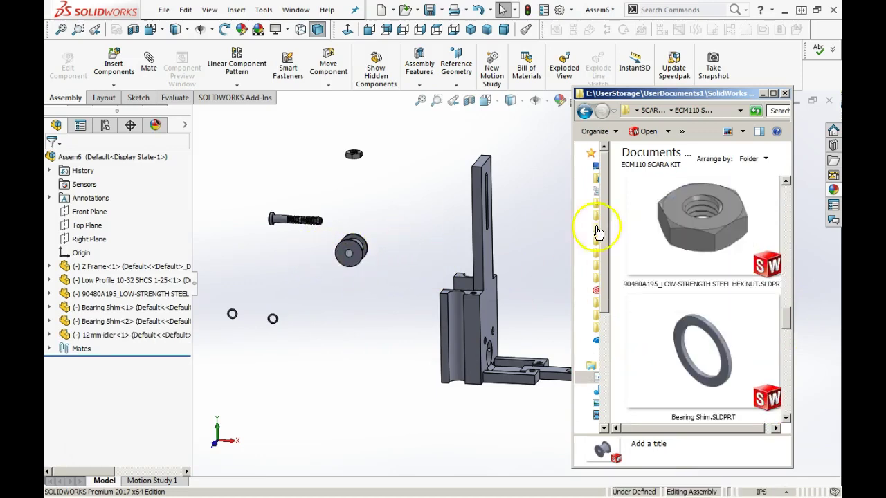
{"action": "left_click", "coordinate": [784, 93]}
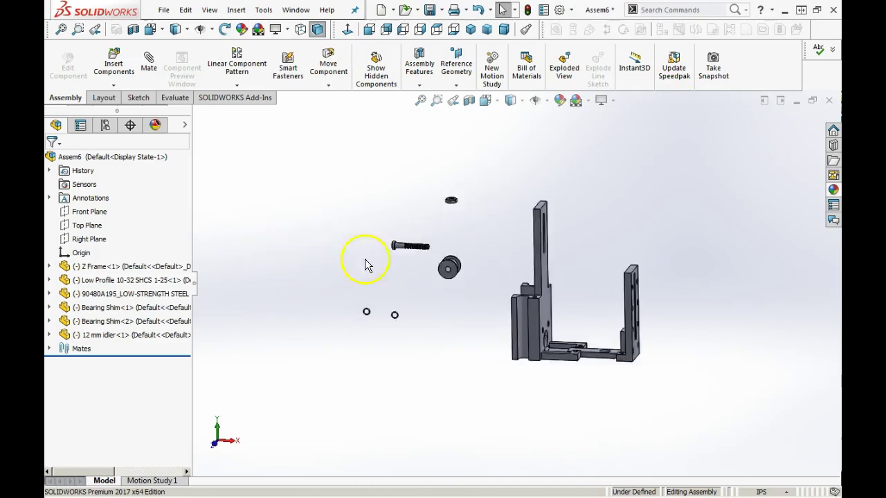
Examine the 12 mm idler's flange face and bore, and the cap screw beside it
{"action": "scroll", "coordinate": [519, 274], "scroll_direction": "down", "scroll_amount": 4}
{"action": "left_click", "coordinate": [508, 276]}
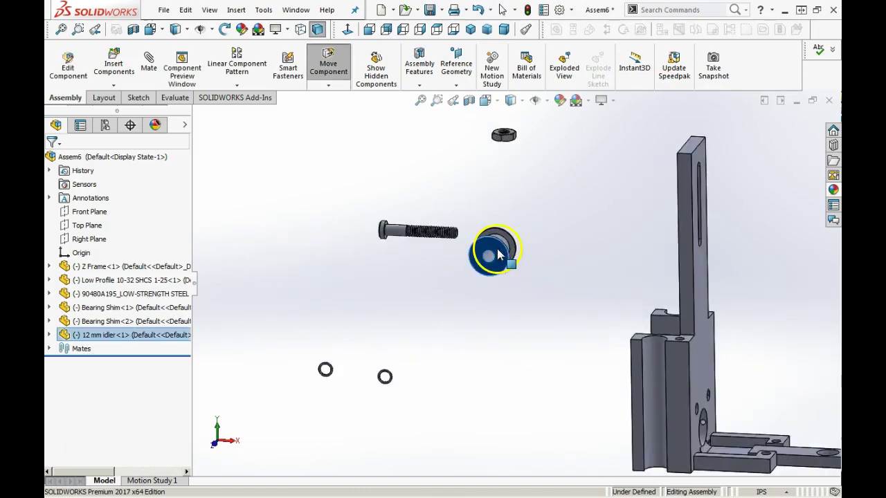
{"action": "scroll", "coordinate": [506, 266], "scroll_direction": "down", "scroll_amount": 5}
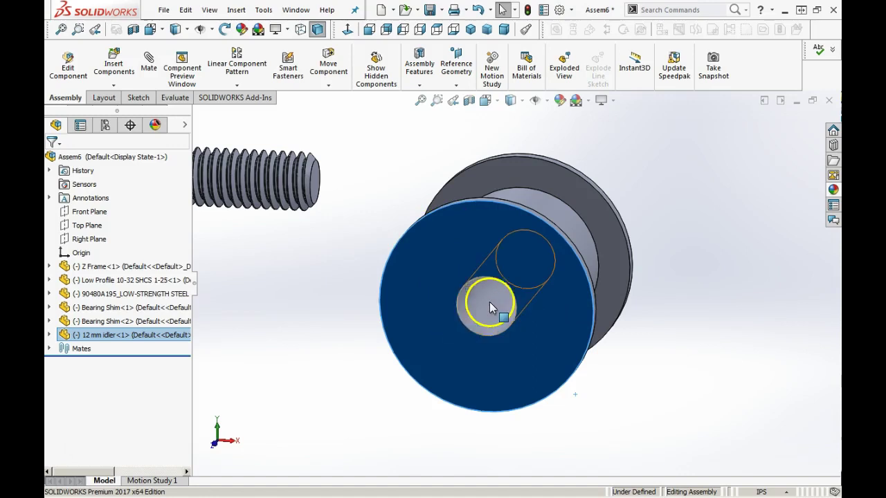
{"action": "scroll", "coordinate": [485, 305], "scroll_direction": "up", "scroll_amount": 3}
{"action": "scroll", "coordinate": [485, 299], "scroll_direction": "up", "scroll_amount": 4}
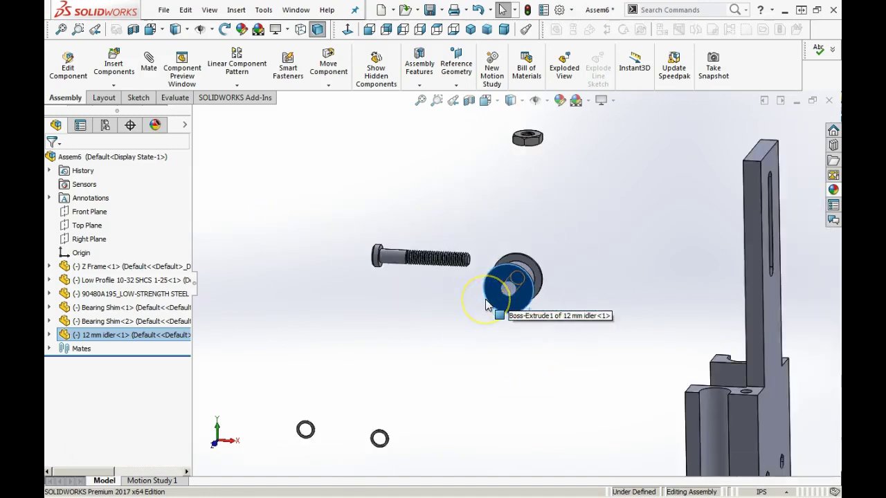
{"action": "scroll", "coordinate": [485, 299], "scroll_direction": "down", "scroll_amount": 3}
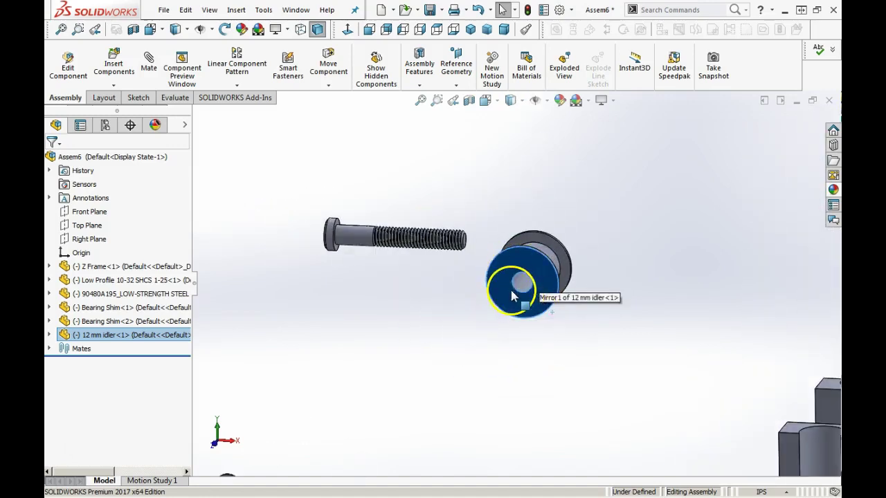
{"action": "scroll", "coordinate": [520, 297], "scroll_direction": "up", "scroll_amount": 2}
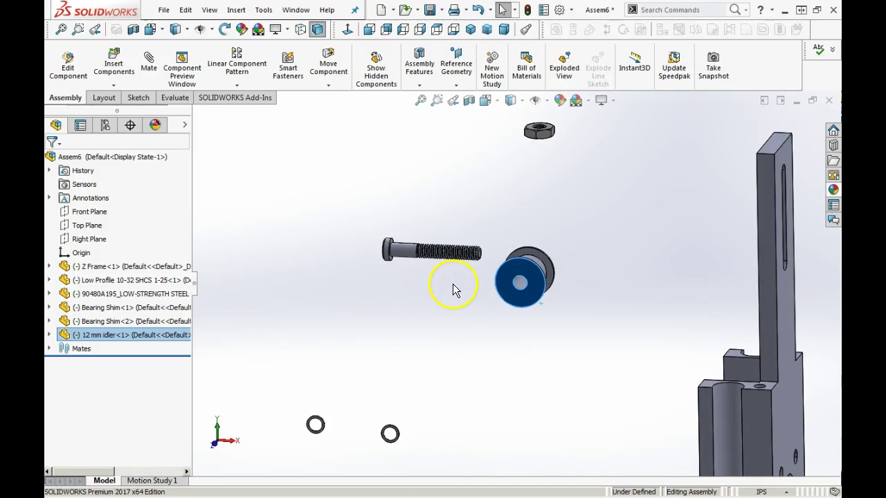
{"action": "scroll", "coordinate": [395, 265], "scroll_direction": "down", "scroll_amount": 2}
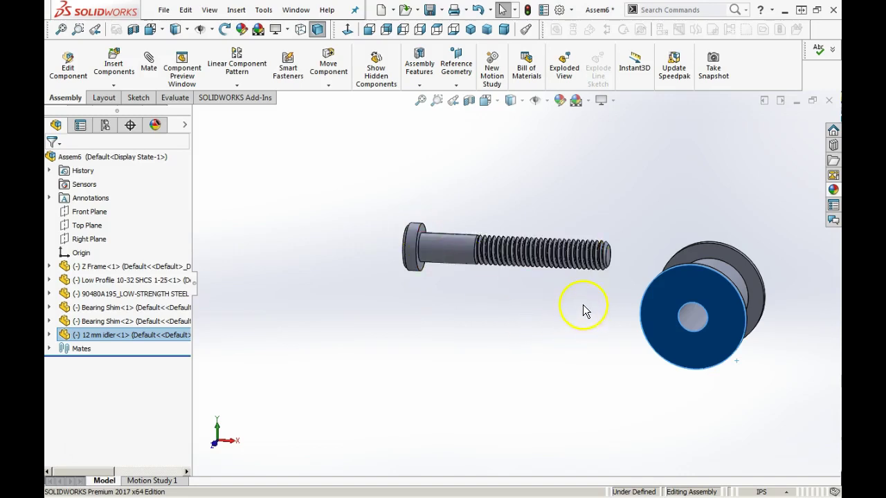
{"action": "scroll", "coordinate": [582, 304], "scroll_direction": "up", "scroll_amount": 3}
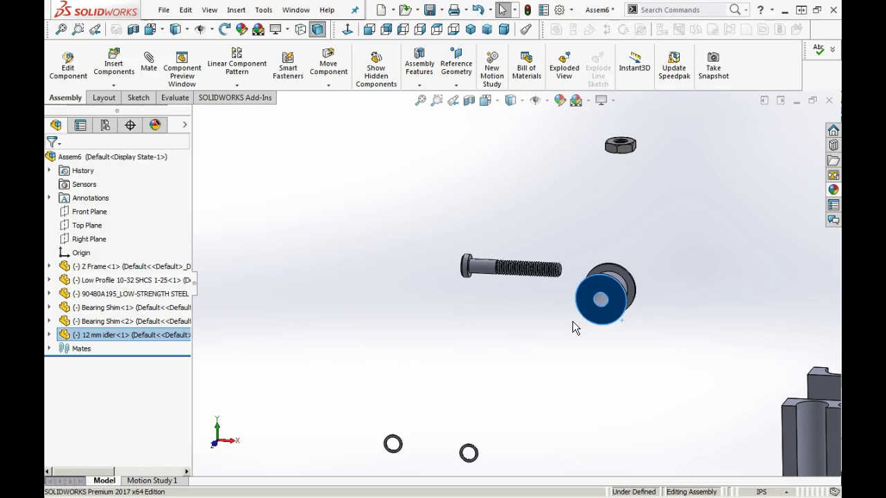
Move one of the bearing shims to just below the screw and the idler
{"action": "left_click_drag", "start_coordinate": [476, 451], "coordinate": [588, 358]}
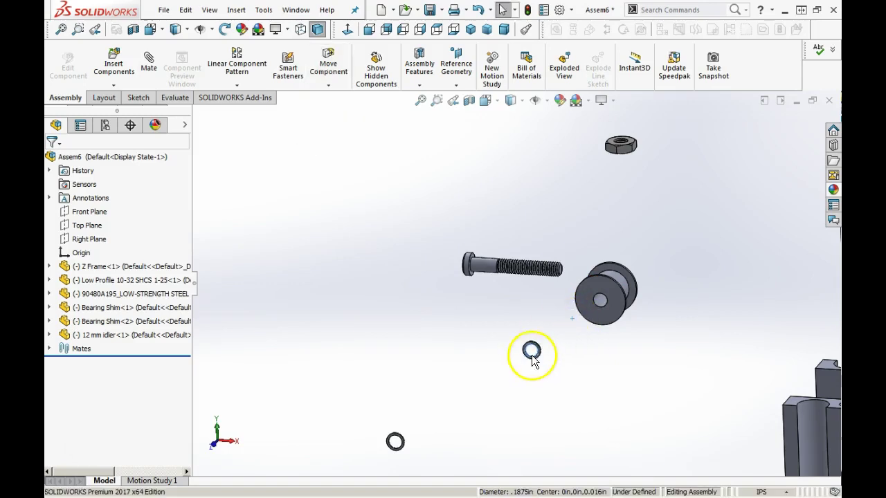
{"action": "scroll", "coordinate": [587, 358], "scroll_direction": "down", "scroll_amount": 5}
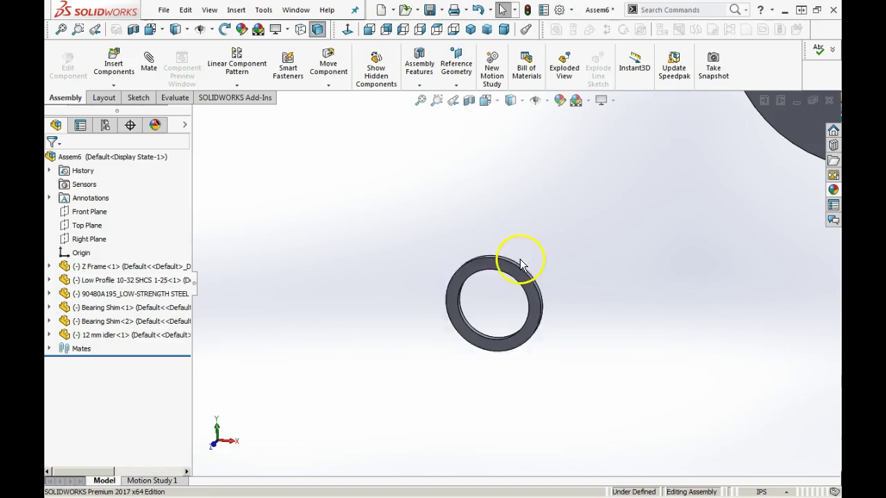
{"action": "mouse_move", "coordinate": [526, 270]}
{"action": "left_mouse_down"}
{"action": "mouse_move", "coordinate": [530, 297]}
{"action": "mouse_move", "coordinate": [519, 298]}
{"action": "mouse_move", "coordinate": [517, 270]}
{"action": "left_mouse_up"}
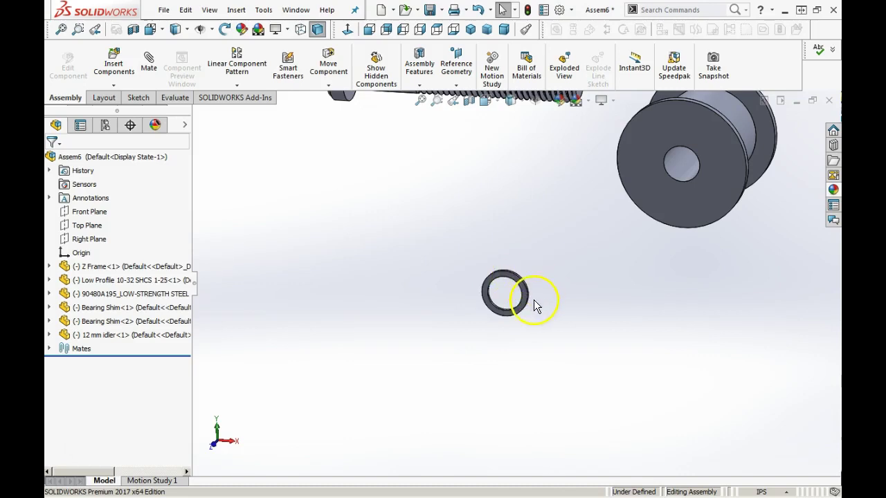
{"action": "scroll", "coordinate": [592, 246], "scroll_direction": "up", "scroll_amount": 4}
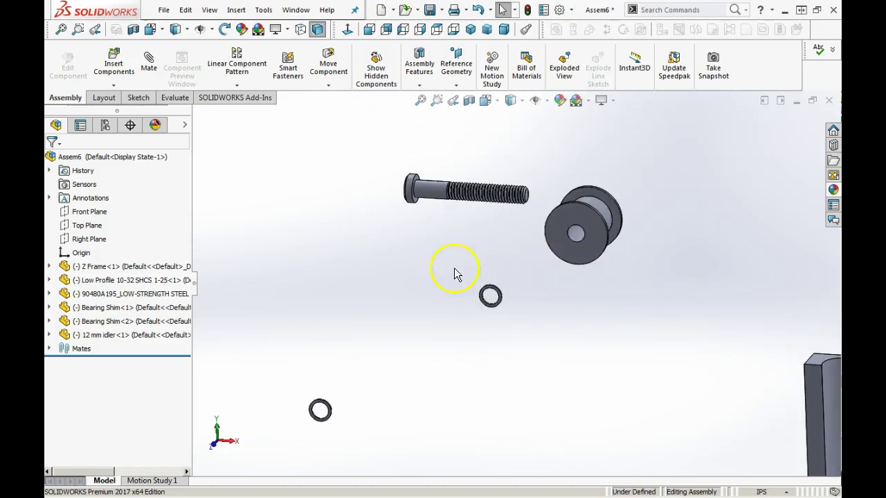
Add a concentric mate between the cap screw's cylindrical shank face and the inner face of the nearer bearing shim
{"action": "left_click", "coordinate": [433, 199]}
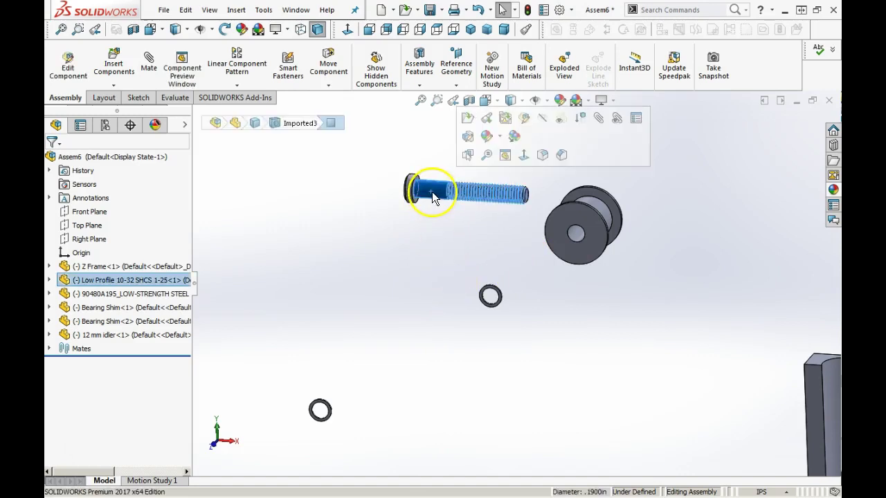
{"action": "left_click", "coordinate": [599, 118]}
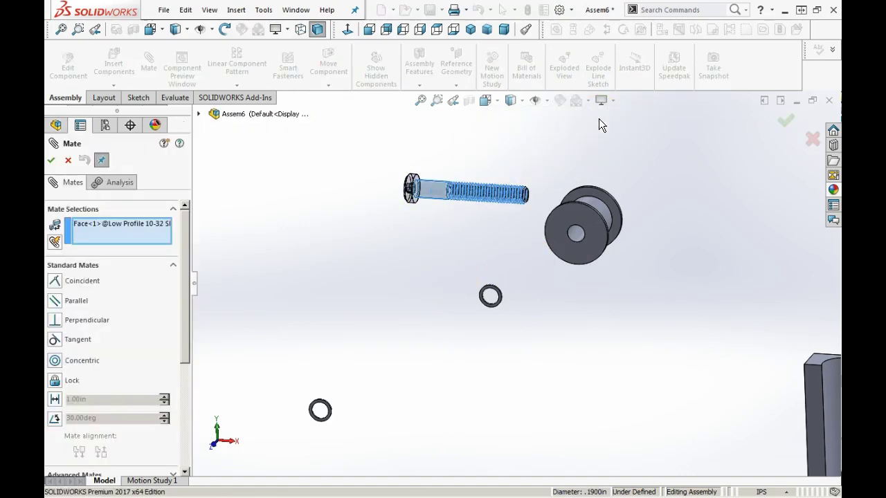
{"action": "left_click", "coordinate": [500, 287]}
{"action": "scroll", "coordinate": [489, 291], "scroll_direction": "down", "scroll_amount": 8}
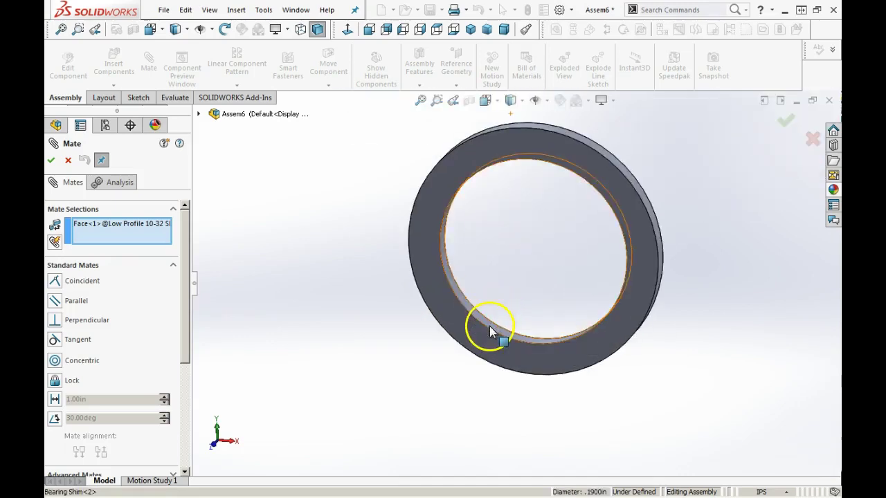
{"action": "left_click", "coordinate": [489, 329]}
{"action": "scroll", "coordinate": [451, 233], "scroll_direction": "up", "scroll_amount": 8}
{"action": "scroll", "coordinate": [437, 201], "scroll_direction": "up", "scroll_amount": 2}
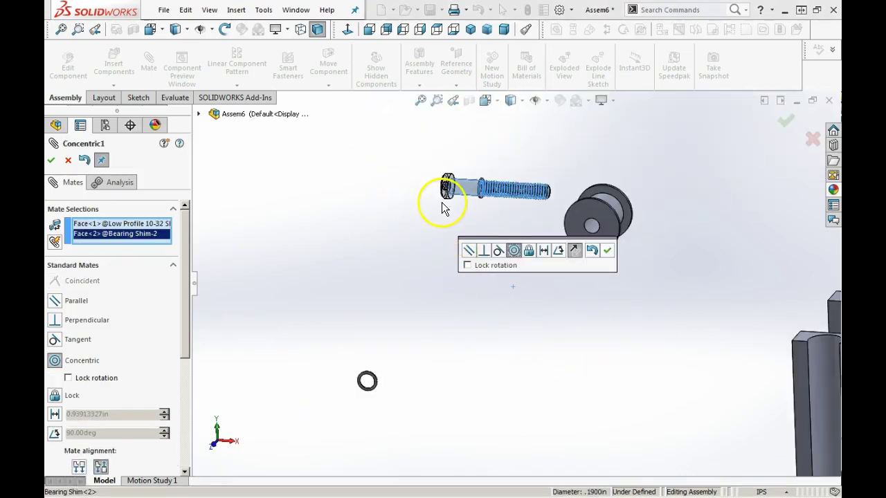
{"action": "scroll", "coordinate": [445, 200], "scroll_direction": "down", "scroll_amount": 2}
{"action": "left_click", "coordinate": [607, 252]}
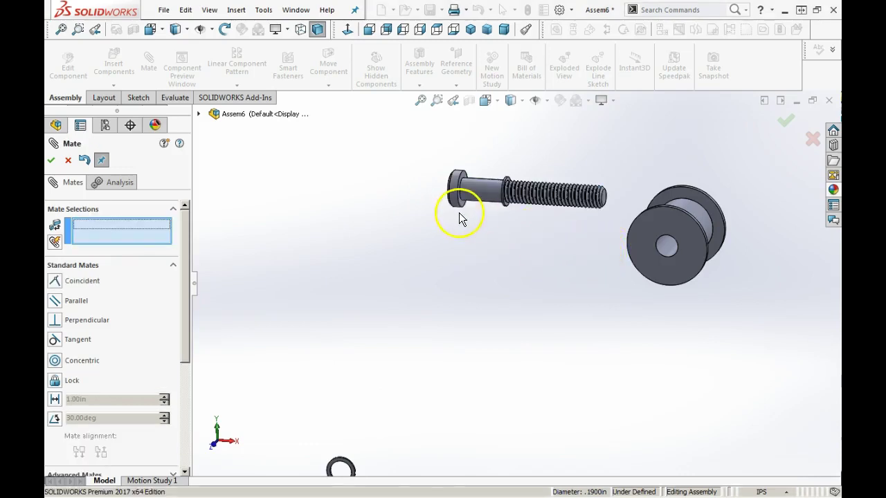
{"action": "scroll", "coordinate": [498, 202], "scroll_direction": "down", "scroll_amount": 4}
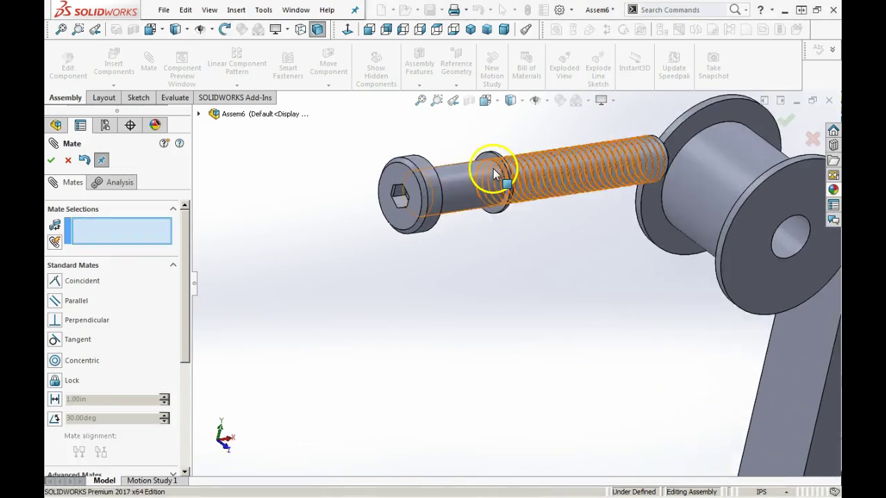
Add a coincident mate between the bearing shim's flat face and the underside of the cap screw's head
{"action": "left_click", "coordinate": [486, 177]}
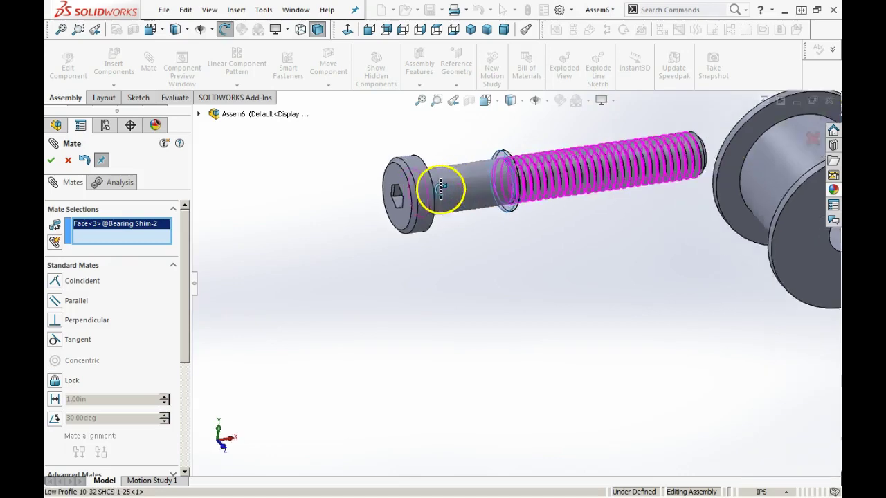
{"action": "left_click", "coordinate": [427, 173]}
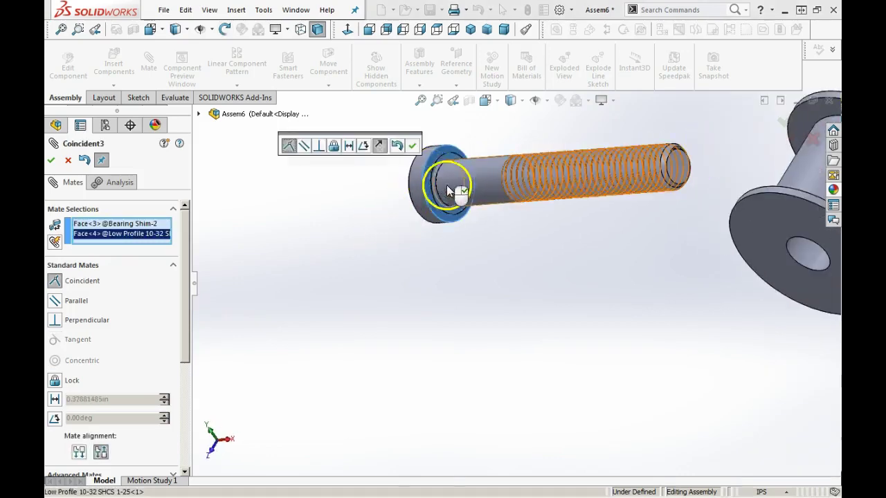
{"action": "left_click", "coordinate": [411, 145]}
Add a concentric mate between the 12 mm idler's bore and the cap screw's cylindrical shank
{"action": "scroll", "coordinate": [597, 225], "scroll_direction": "up", "scroll_amount": 4}
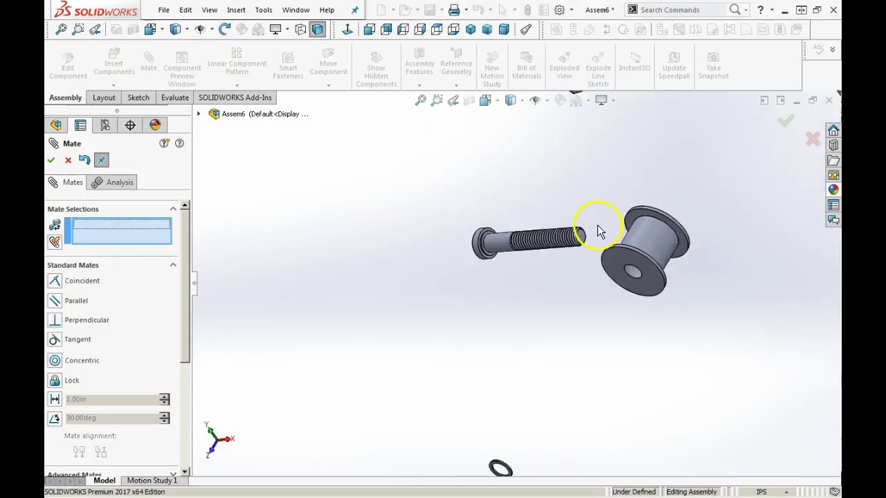
{"action": "scroll", "coordinate": [641, 317], "scroll_direction": "down", "scroll_amount": 2}
{"action": "left_click", "coordinate": [640, 308]}
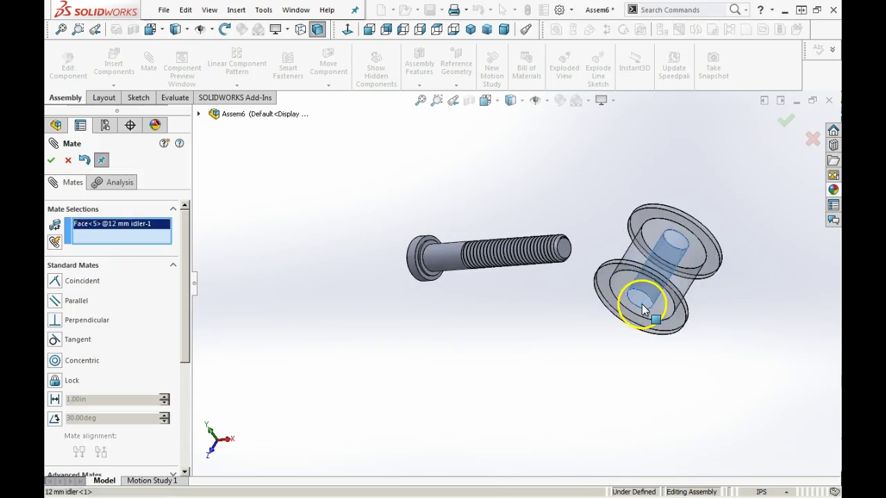
{"action": "left_click", "coordinate": [443, 261]}
{"action": "left_click", "coordinate": [423, 240]}
Add a coincident mate between the idler's head-side flange face and the bearing shim under the screw head
{"action": "middle_click_drag", "start_coordinate": [424, 249], "coordinate": [382, 302]}
{"action": "left_click", "coordinate": [455, 234]}
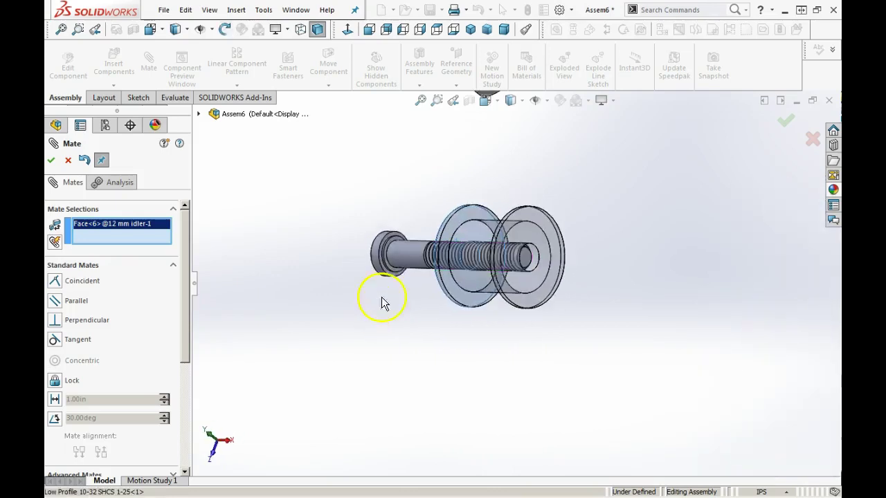
{"action": "left_click", "coordinate": [392, 244]}
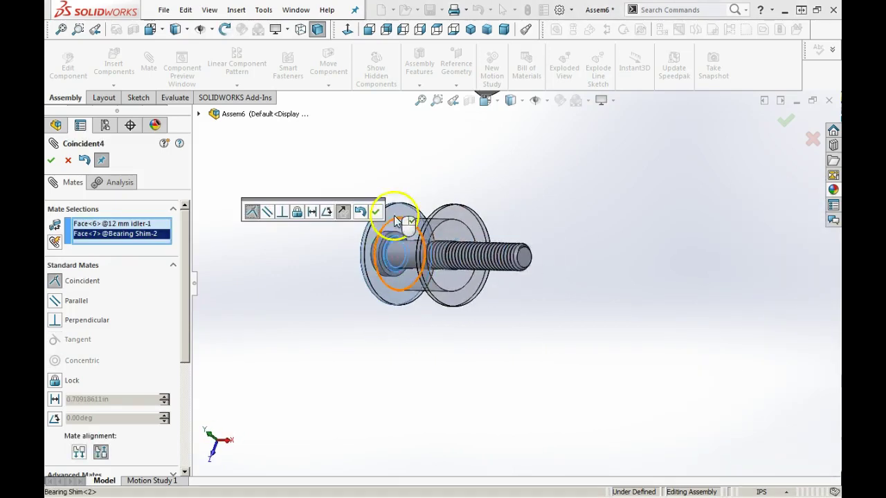
{"action": "left_click", "coordinate": [376, 212]}
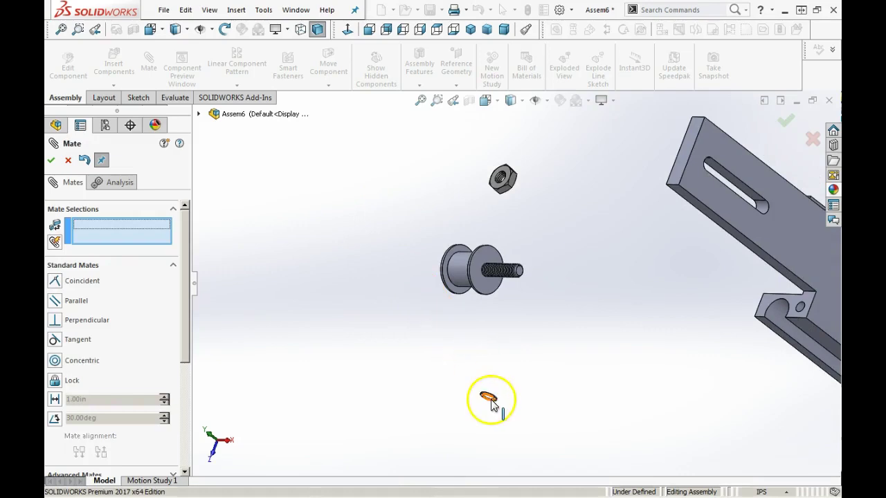
Add a concentric mate between the circular edge of the idler's thread-side flange and the second bearing shim's inner face
{"action": "scroll", "coordinate": [496, 297], "scroll_direction": "down", "scroll_amount": 5}
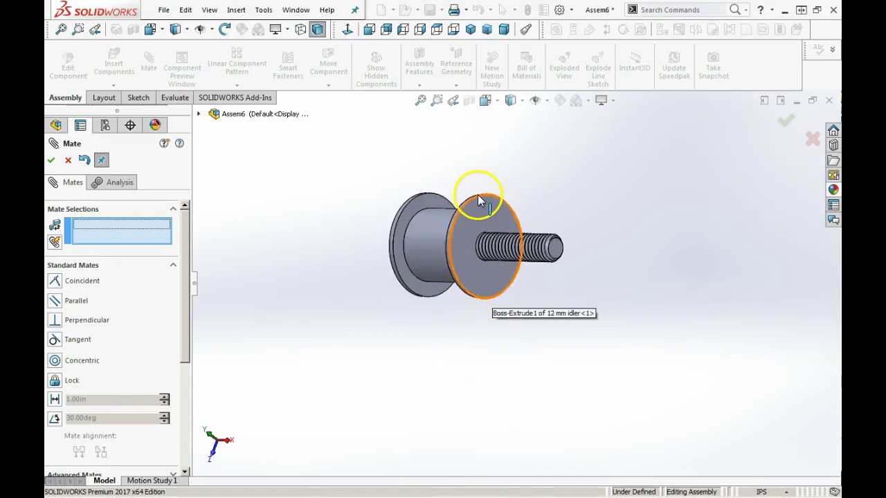
{"action": "left_click", "coordinate": [477, 195]}
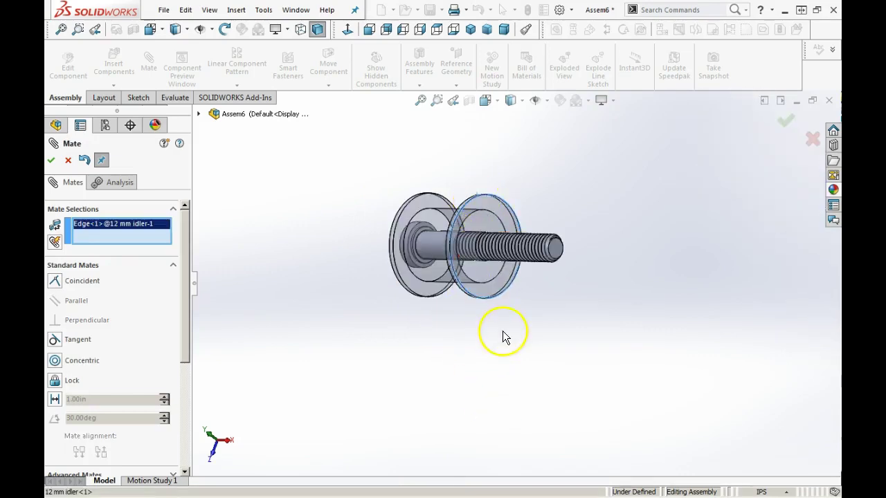
{"action": "scroll", "coordinate": [509, 360], "scroll_direction": "up", "scroll_amount": 5}
{"action": "scroll", "coordinate": [493, 367], "scroll_direction": "down", "scroll_amount": 8}
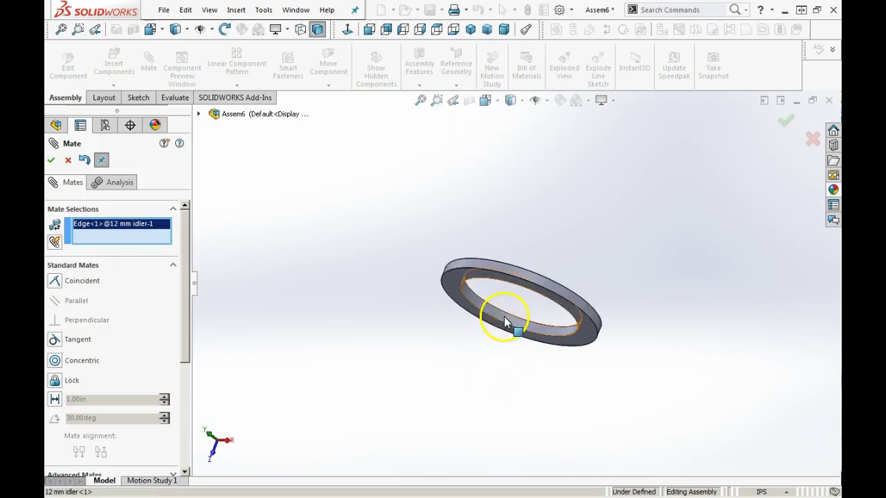
{"action": "left_click", "coordinate": [504, 321]}
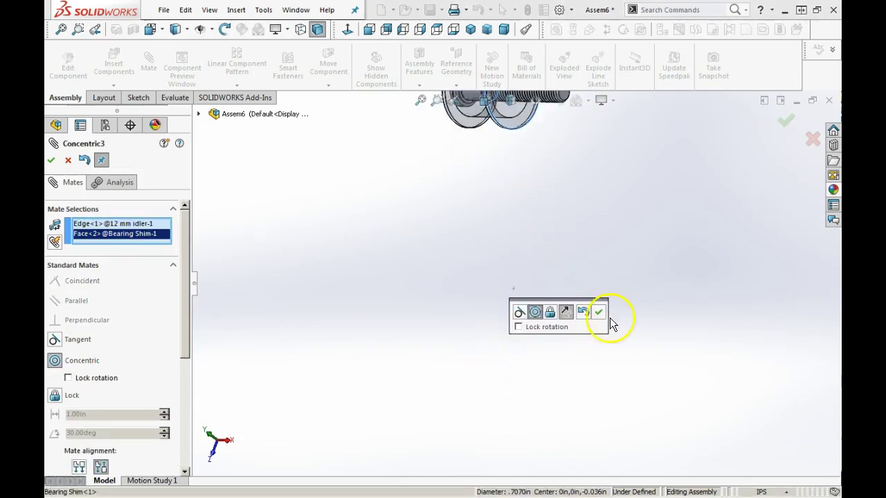
{"action": "scroll", "coordinate": [576, 269], "scroll_direction": "up", "scroll_amount": 3}
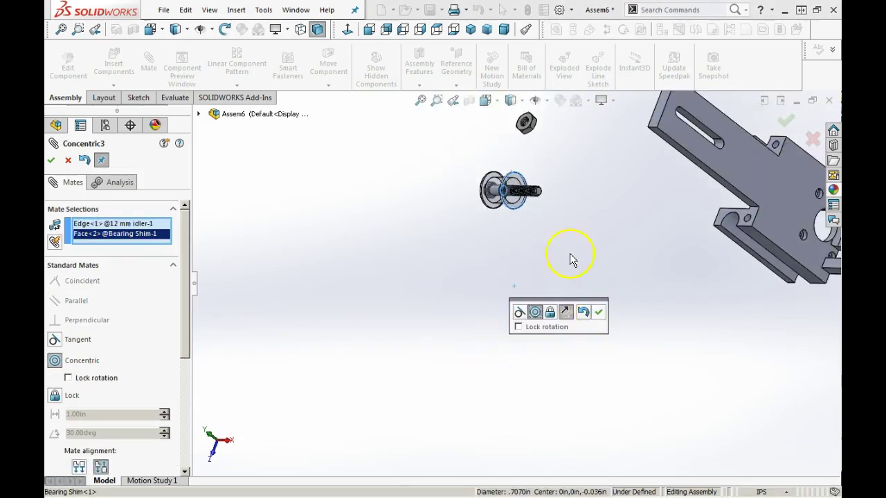
{"action": "left_click", "coordinate": [599, 313]}
With hidden lines visible, slide the second bearing shim out of the idler onto the screw's thread, and restore the Shaded With Edges display
{"action": "mouse_move", "coordinate": [510, 221]}
{"action": "middle_mouse_down"}
{"action": "mouse_move", "coordinate": [529, 218]}
{"action": "mouse_move", "coordinate": [524, 224]}
{"action": "middle_mouse_up"}
{"action": "left_click", "coordinate": [522, 104]}
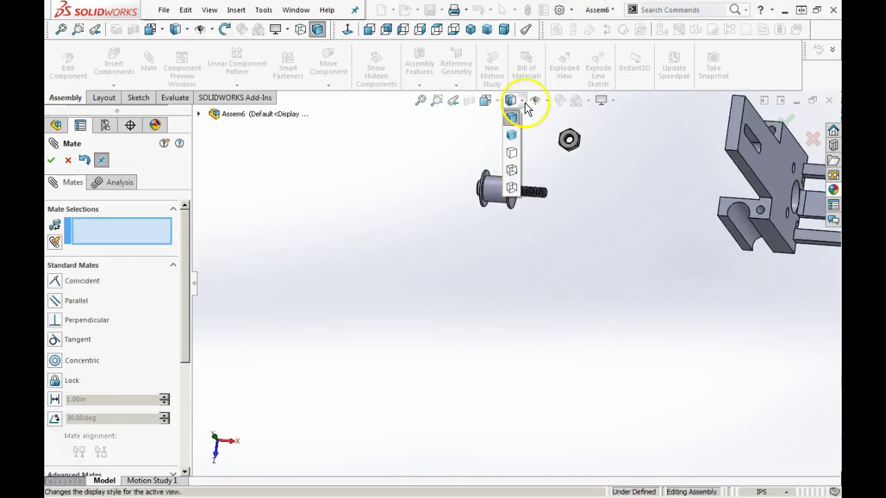
{"action": "left_click", "coordinate": [511, 168]}
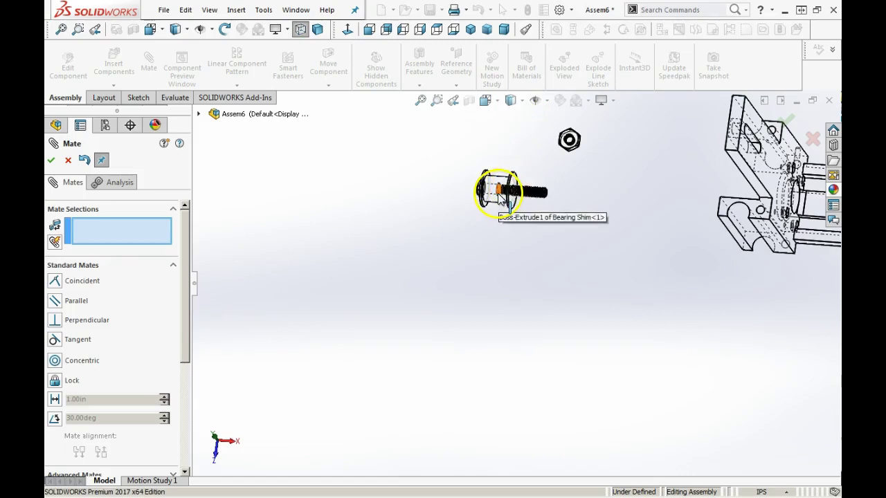
{"action": "scroll", "coordinate": [523, 197], "scroll_direction": "down", "scroll_amount": 5}
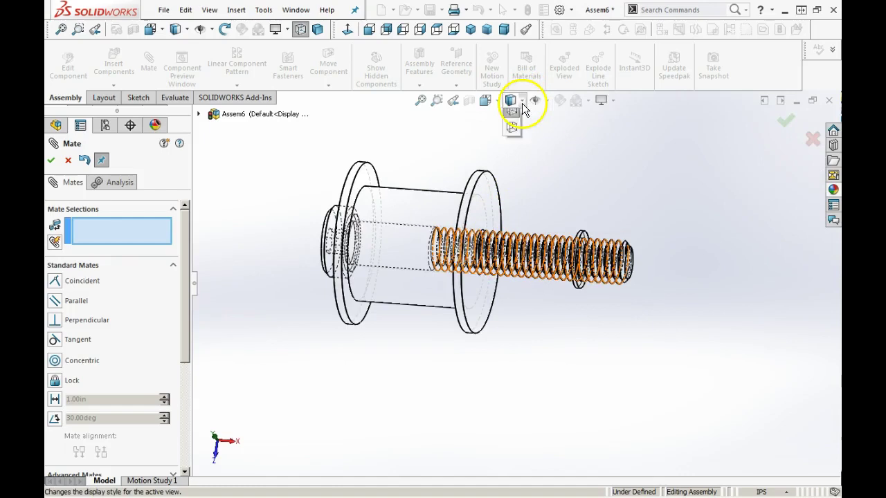
{"action": "left_click", "coordinate": [515, 118]}
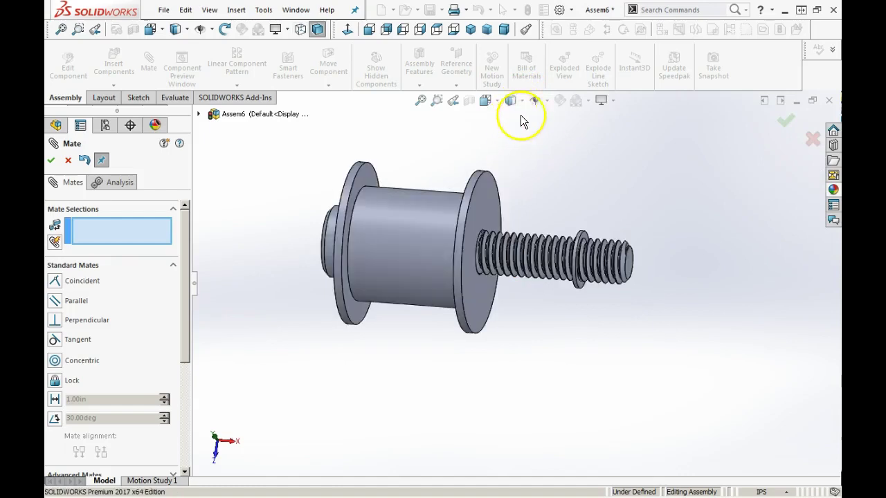
Try the Hidden Lines Visible and Wireframe display styles, and return to Shaded With Edges
{"action": "left_click", "coordinate": [521, 101]}
{"action": "left_click", "coordinate": [515, 174]}
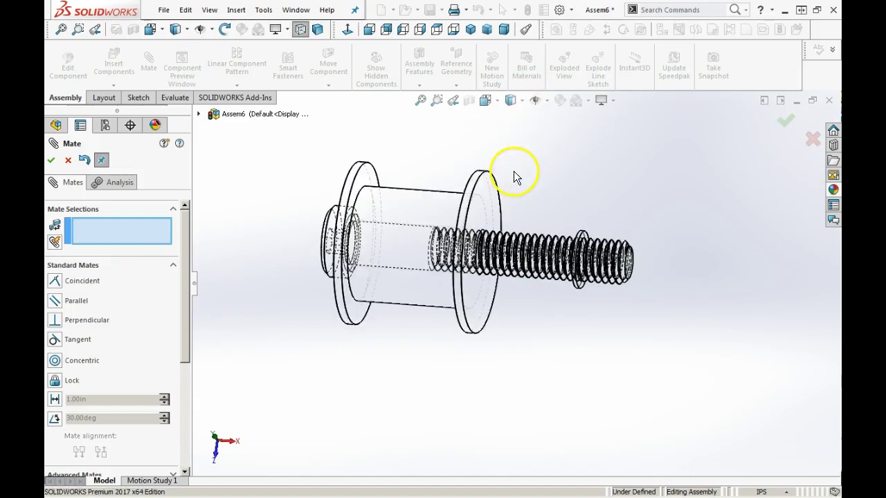
{"action": "left_click", "coordinate": [522, 100]}
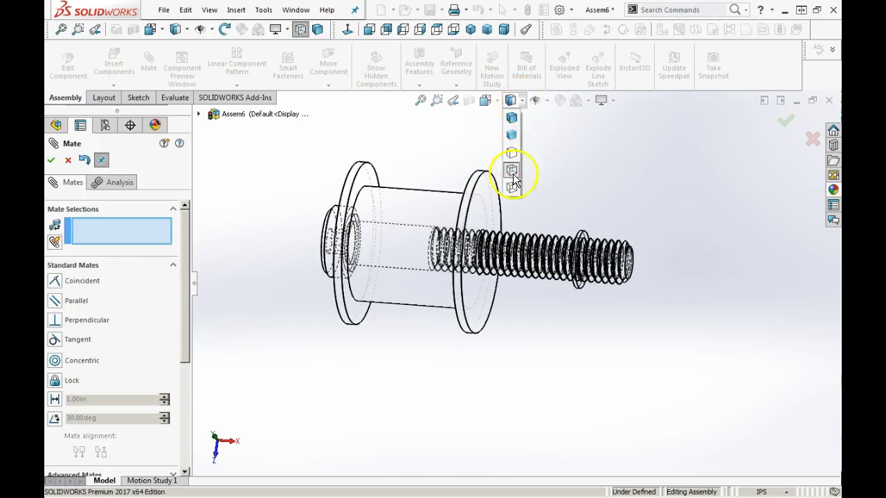
{"action": "left_click", "coordinate": [516, 192]}
{"action": "left_click", "coordinate": [522, 102]}
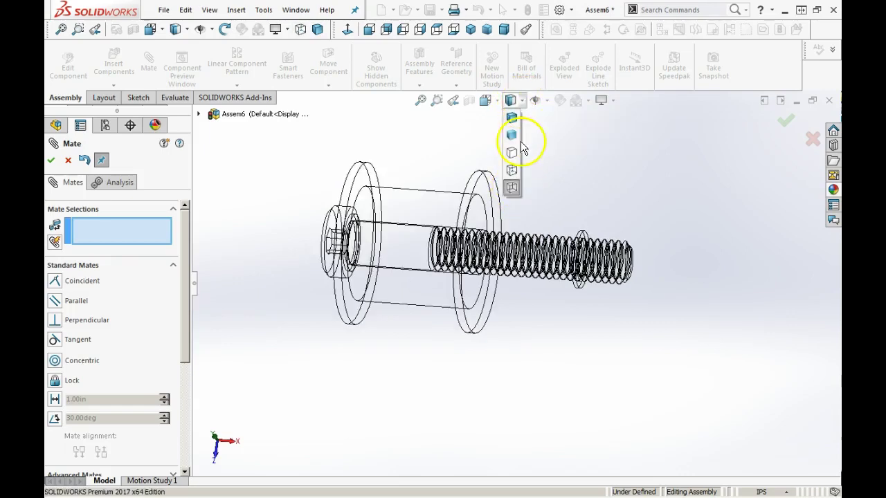
{"action": "left_click", "coordinate": [512, 119]}
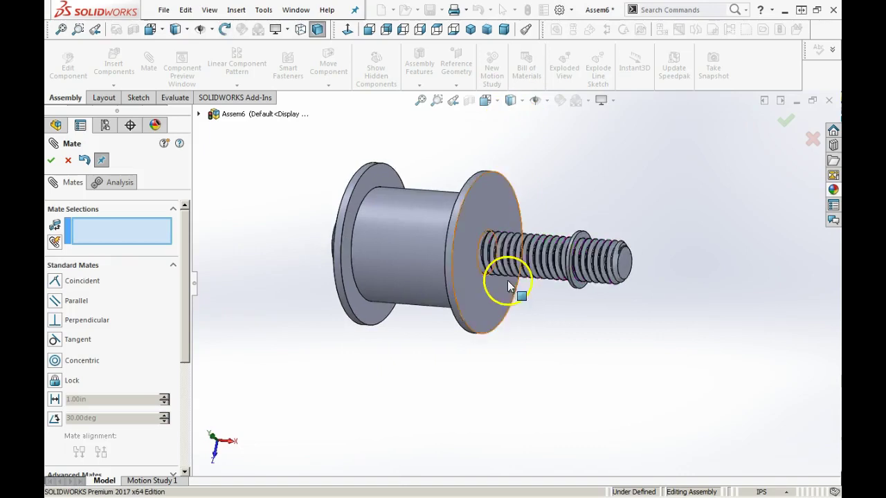
Add a coincident mate between the idler's thread-side flange face and the facing side of the second bearing shim
{"action": "left_click", "coordinate": [484, 220]}
{"action": "middle_click_drag", "start_coordinate": [484, 233], "coordinate": [574, 235]}
{"action": "scroll", "coordinate": [578, 235], "scroll_direction": "down", "scroll_amount": 5}
{"action": "left_click", "coordinate": [533, 254]}
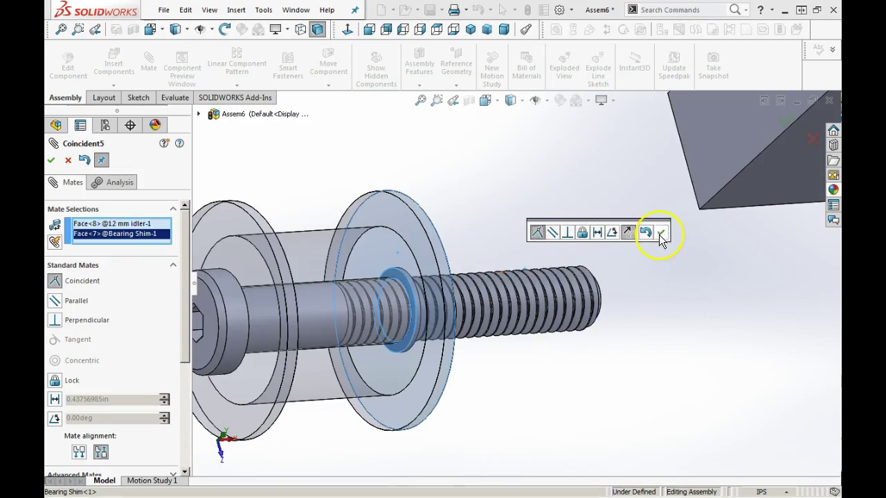
{"action": "left_click", "coordinate": [661, 235]}
Add a concentric mate between the idler flange's circular edge and the hex nut's circular edge, with the mate alignment flipped
{"action": "scroll", "coordinate": [559, 297], "scroll_direction": "up", "scroll_amount": 8}
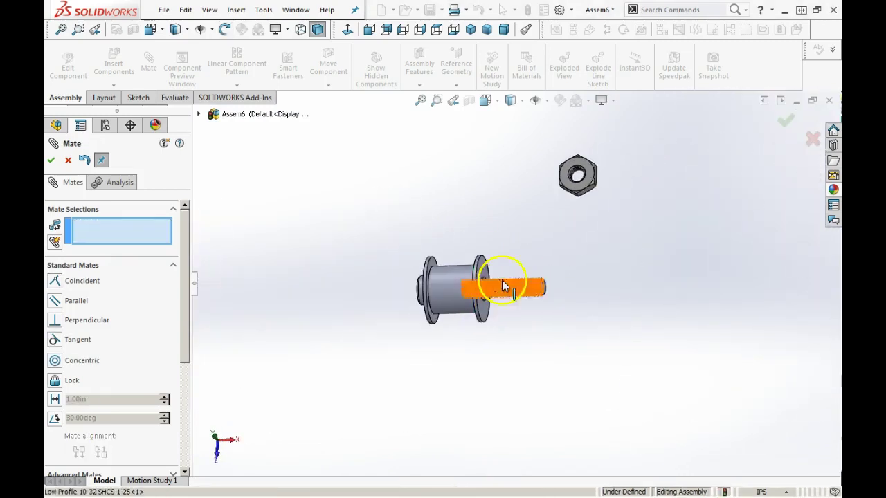
{"action": "scroll", "coordinate": [586, 171], "scroll_direction": "down", "scroll_amount": 2}
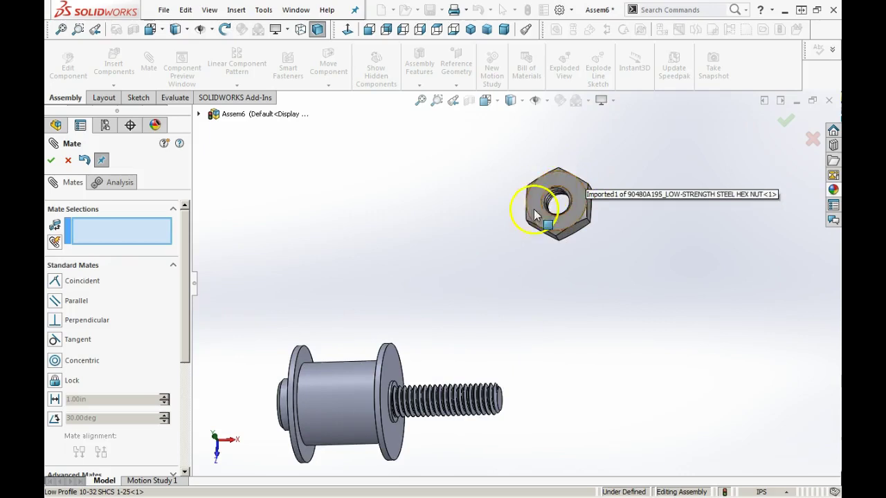
{"action": "left_click", "coordinate": [389, 355]}
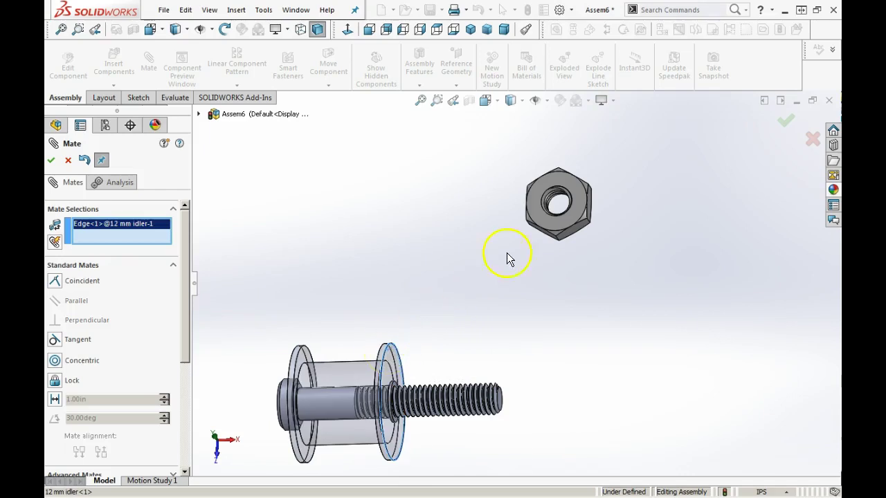
{"action": "left_click", "coordinate": [562, 176]}
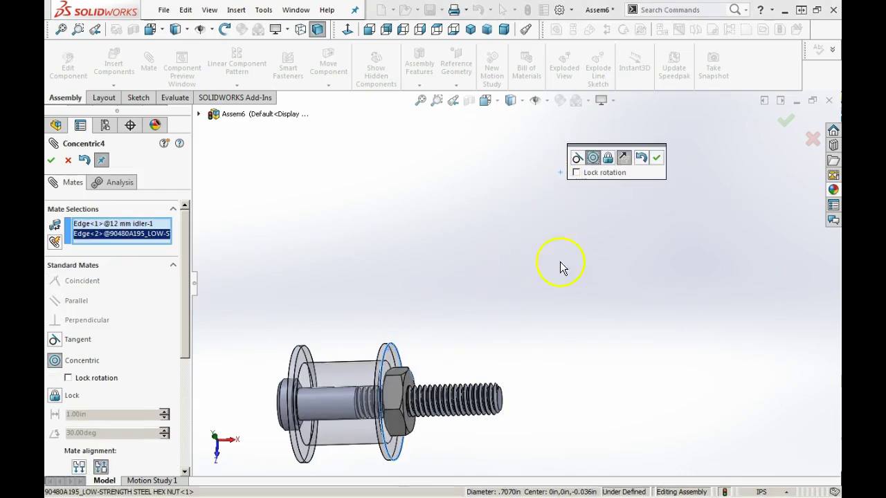
{"action": "left_click", "coordinate": [623, 159]}
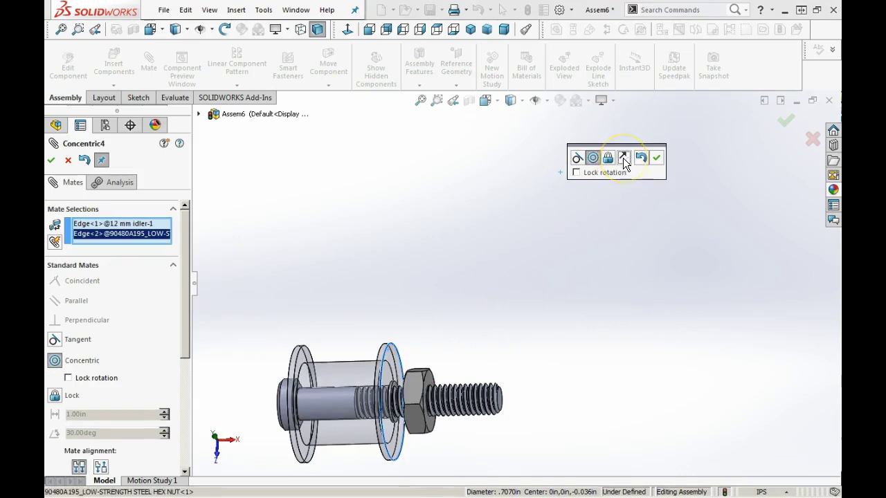
{"action": "left_click", "coordinate": [656, 161]}
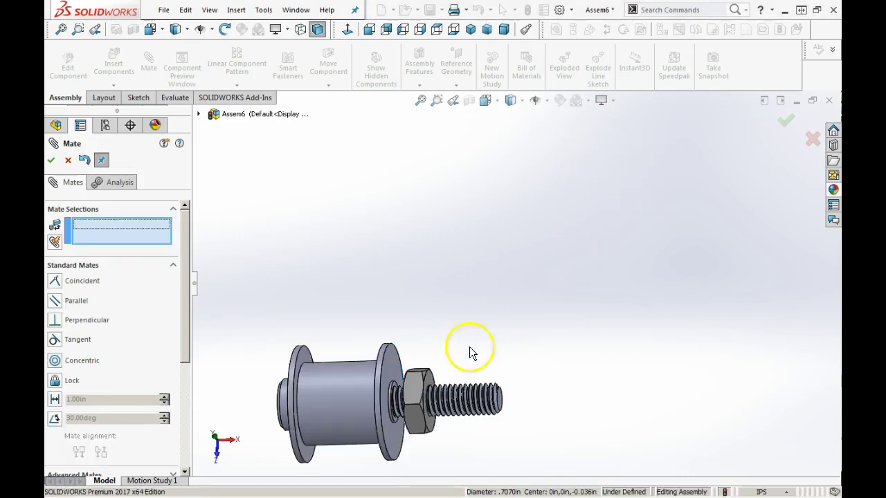
Slide the hex nut outward along the thread and add a coincident mate between its inner face and the second shim's outer face
{"action": "left_click", "coordinate": [420, 390]}
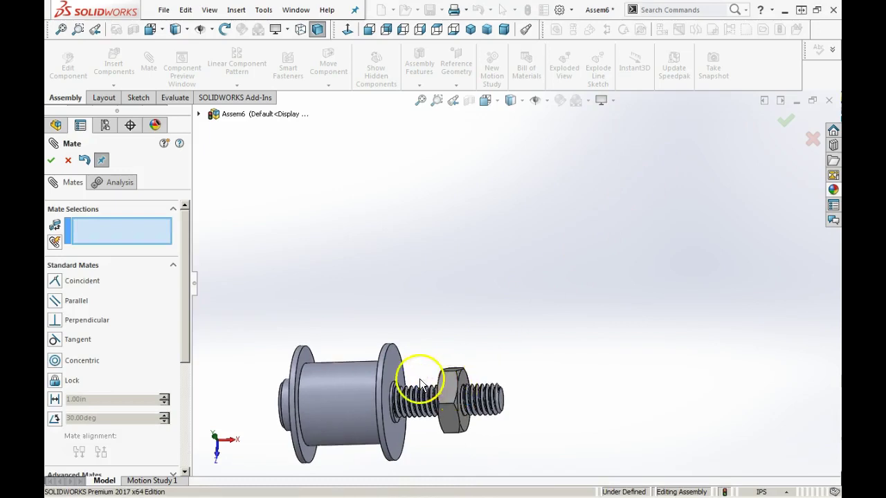
{"action": "scroll", "coordinate": [405, 398], "scroll_direction": "down", "scroll_amount": 6}
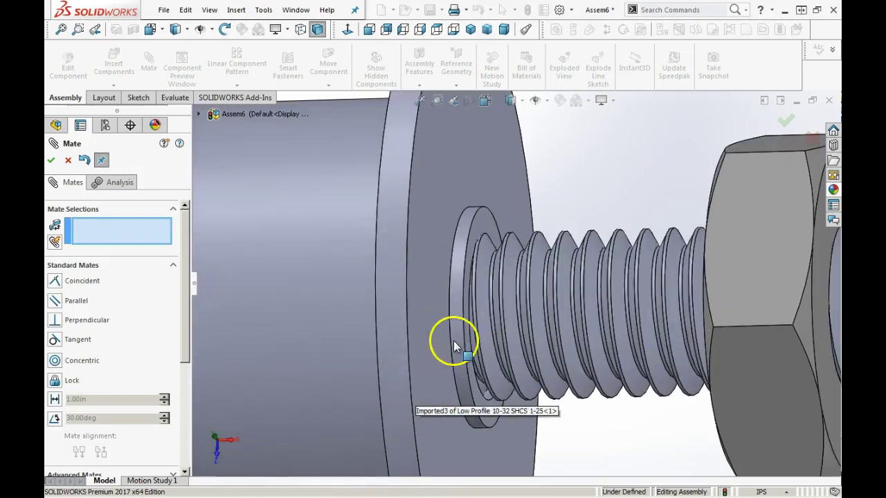
{"action": "left_click", "coordinate": [487, 222]}
{"action": "middle_click_drag", "start_coordinate": [493, 237], "coordinate": [696, 198]}
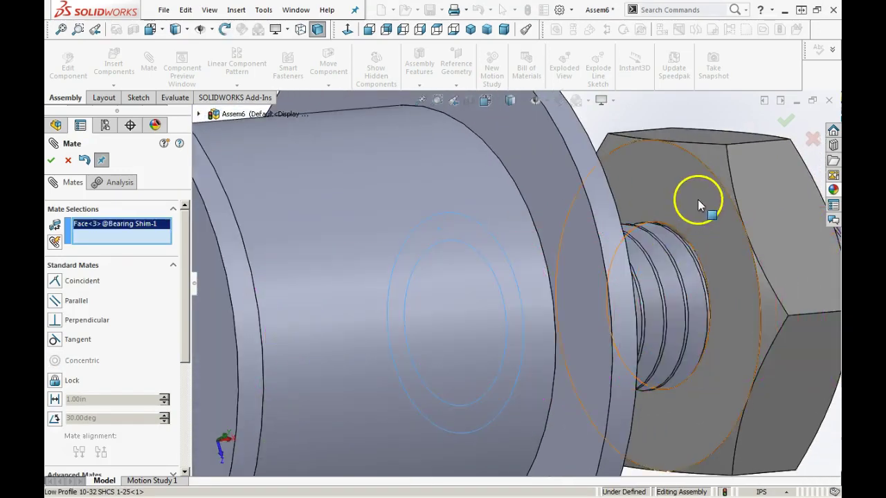
{"action": "left_click", "coordinate": [696, 202]}
{"action": "scroll", "coordinate": [698, 233], "scroll_direction": "up", "scroll_amount": 5}
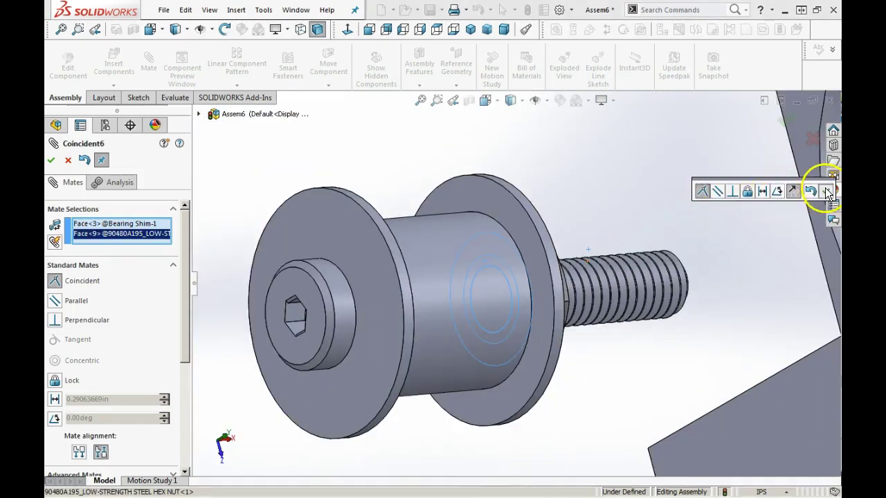
{"action": "left_click", "coordinate": [827, 194]}
Move the assembled idler, screw, shims and nut to above the Z Frame, between its two upright plates
{"action": "scroll", "coordinate": [553, 290], "scroll_direction": "up", "scroll_amount": 4}
{"action": "mouse_move", "coordinate": [550, 290]}
{"action": "middle_mouse_down"}
{"action": "mouse_move", "coordinate": [516, 281]}
{"action": "mouse_move", "coordinate": [584, 285]}
{"action": "mouse_move", "coordinate": [579, 297]}
{"action": "mouse_move", "coordinate": [548, 312]}
{"action": "mouse_move", "coordinate": [549, 305]}
{"action": "middle_mouse_up"}
{"action": "scroll", "coordinate": [516, 281], "scroll_direction": "up", "scroll_amount": 5}
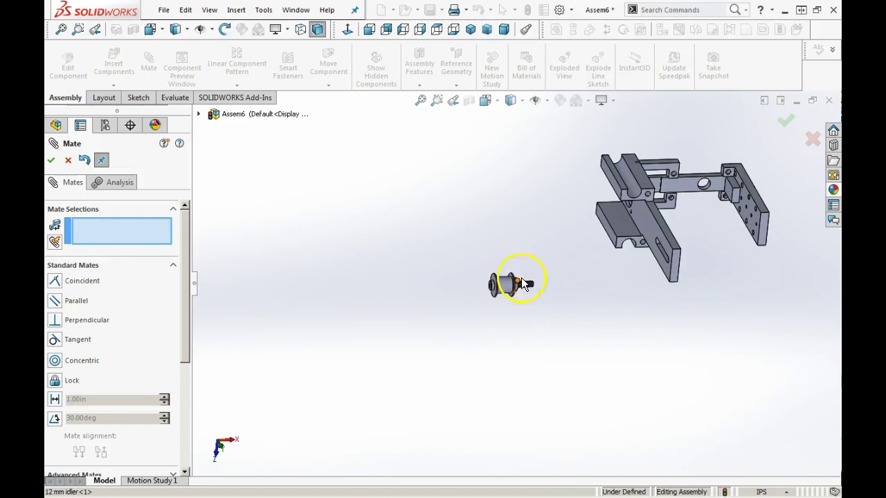
{"action": "scroll", "coordinate": [507, 305], "scroll_direction": "down", "scroll_amount": 8}
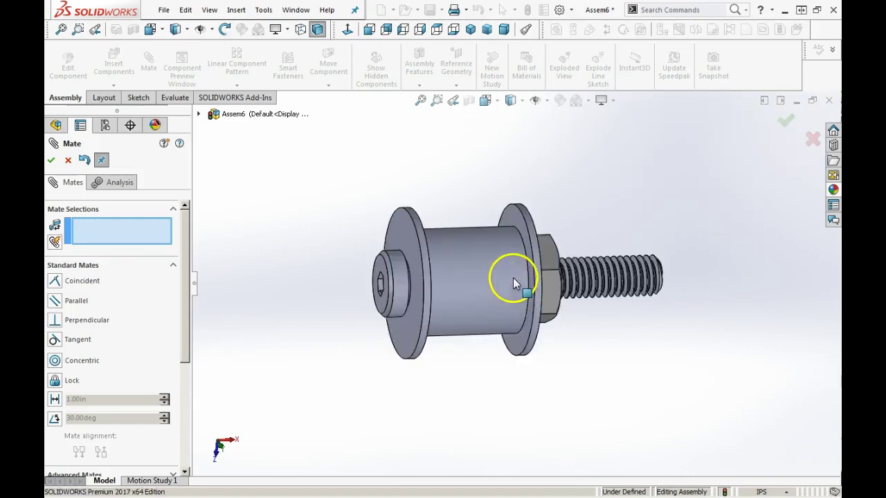
{"action": "middle_click_drag", "start_coordinate": [510, 318], "coordinate": [494, 204]}
{"action": "scroll", "coordinate": [590, 318], "scroll_direction": "up", "scroll_amount": 5}
{"action": "middle_click_drag", "start_coordinate": [588, 312], "coordinate": [754, 188], "text": "ctrl"}
{"action": "scroll", "coordinate": [754, 208], "scroll_direction": "up", "scroll_amount": 4}
{"action": "scroll", "coordinate": [754, 226], "scroll_direction": "down", "scroll_amount": 4}
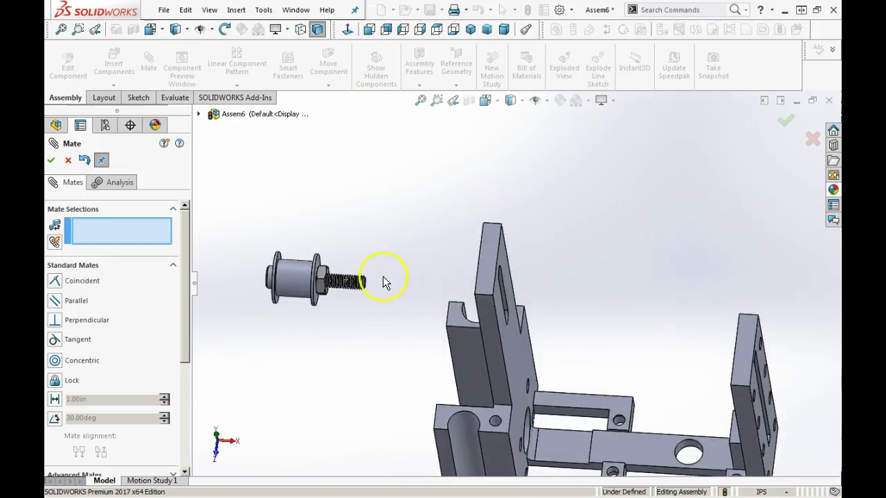
{"action": "left_click_drag", "start_coordinate": [367, 275], "coordinate": [730, 243]}
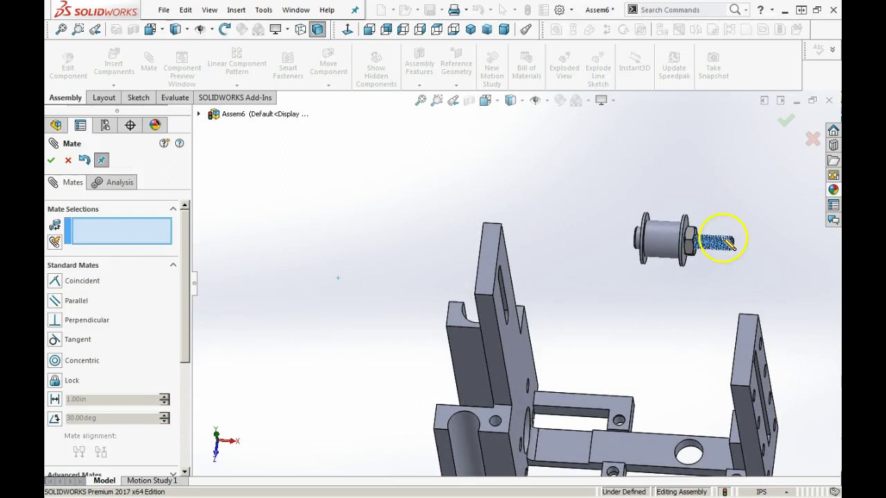
Rotate the idler assembly so its threaded end points at the Z Frame's tall slotted plate, and move it closer to that plate
{"action": "right_click_drag", "start_coordinate": [710, 242], "coordinate": [619, 238]}
{"action": "left_click_drag", "start_coordinate": [707, 252], "coordinate": [605, 291]}
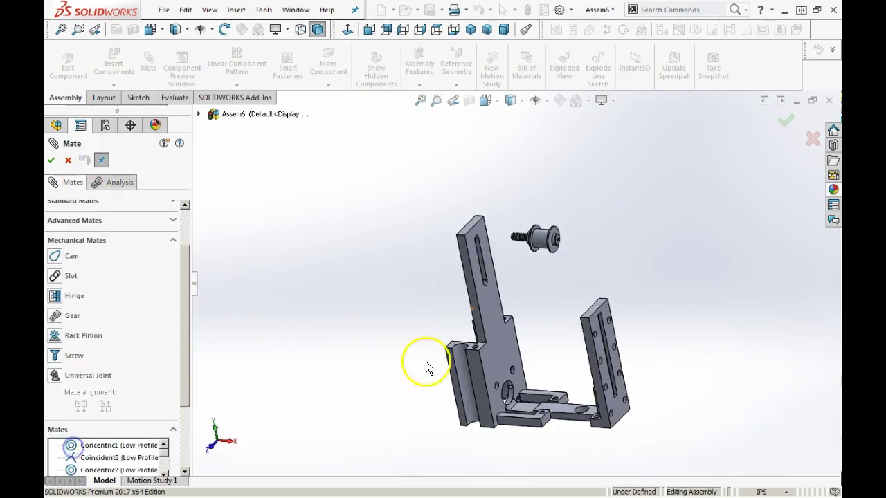
{"action": "middle_click_drag", "start_coordinate": [421, 361], "coordinate": [522, 286]}
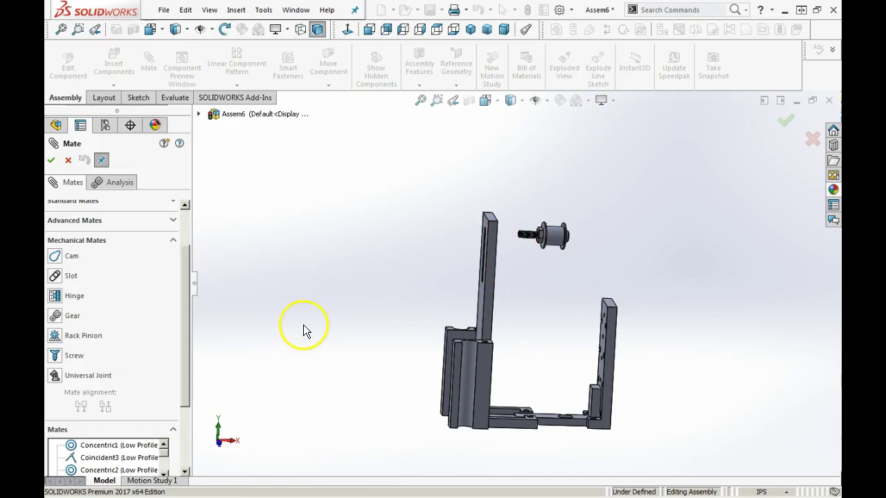
{"action": "middle_click_drag", "start_coordinate": [546, 308], "coordinate": [294, 316]}
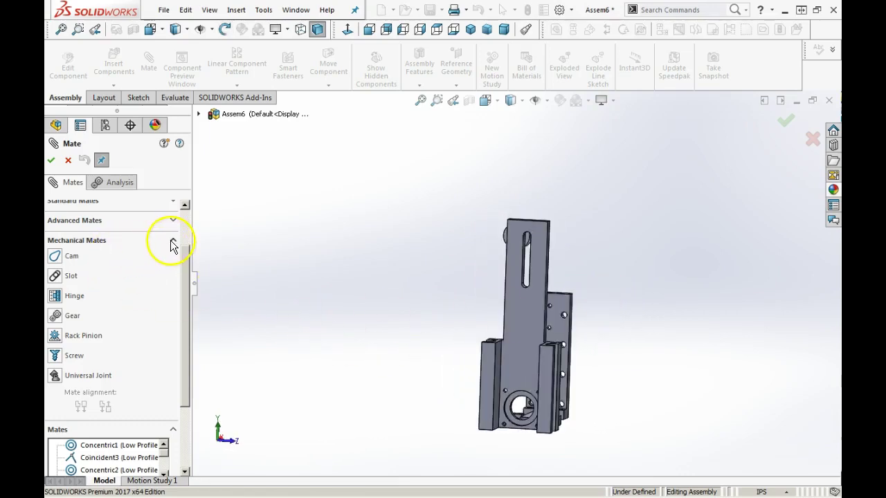
Add a slot mate with the Free constraint between the idler flange's outer cylindrical face and the slot in the Z Frame's tall plate
{"action": "left_click", "coordinate": [173, 202]}
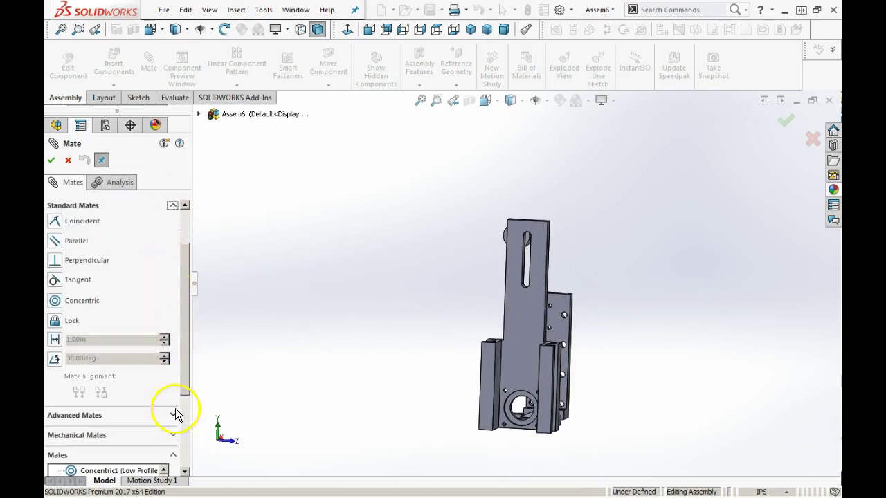
{"action": "scroll", "coordinate": [186, 389], "scroll_direction": "down", "scroll_amount": 3}
{"action": "left_click", "coordinate": [174, 355]}
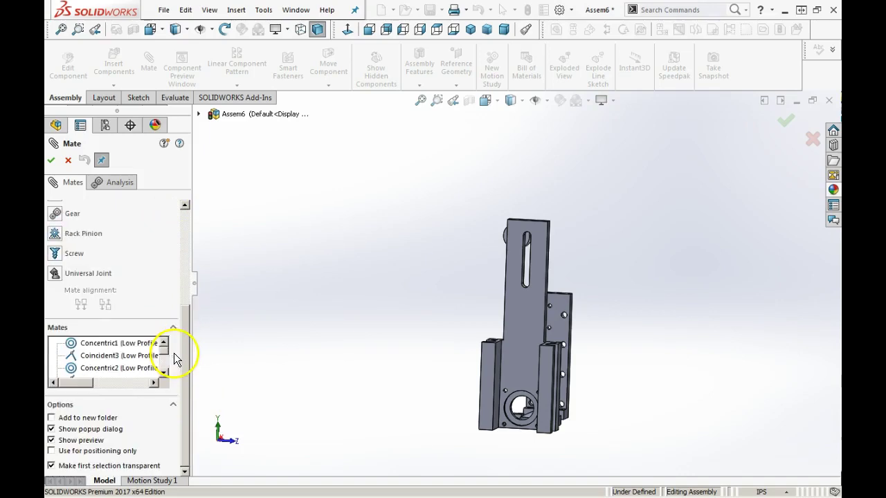
{"action": "scroll", "coordinate": [149, 287], "scroll_direction": "up", "scroll_amount": 5}
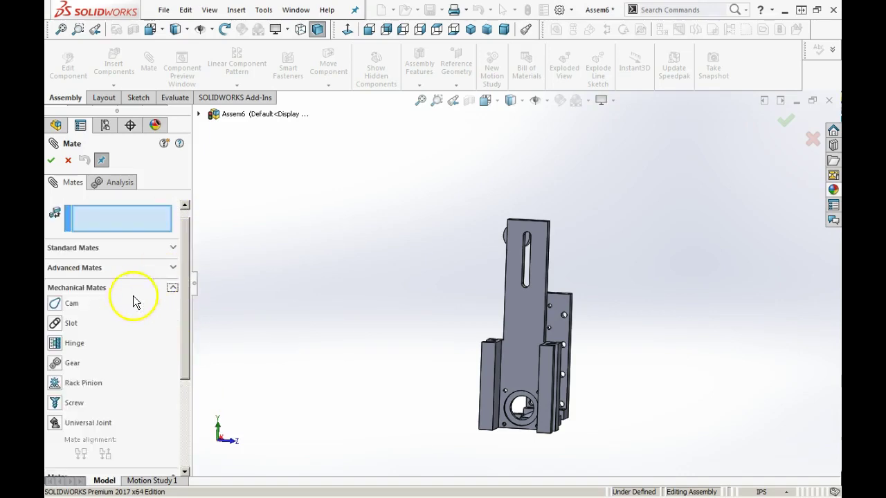
{"action": "left_click", "coordinate": [56, 324]}
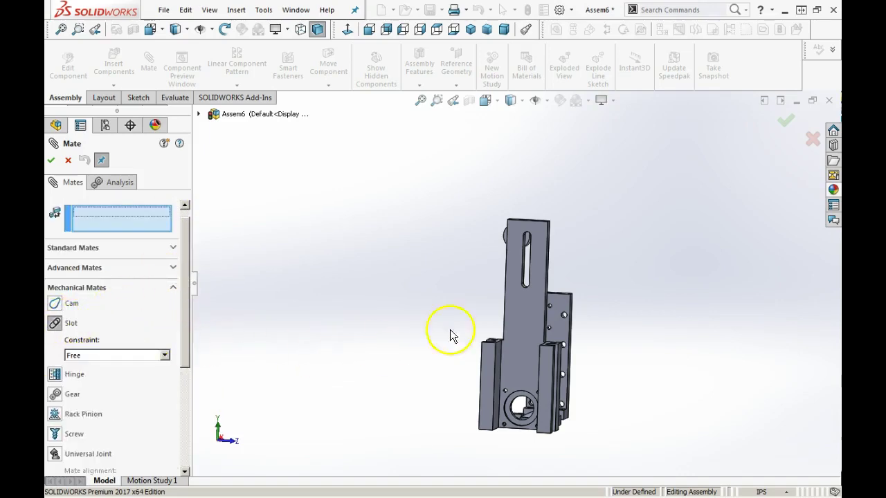
{"action": "scroll", "coordinate": [514, 311], "scroll_direction": "down", "scroll_amount": 2}
{"action": "middle_click_drag", "start_coordinate": [464, 289], "coordinate": [498, 229]}
{"action": "scroll", "coordinate": [498, 221], "scroll_direction": "down", "scroll_amount": 5}
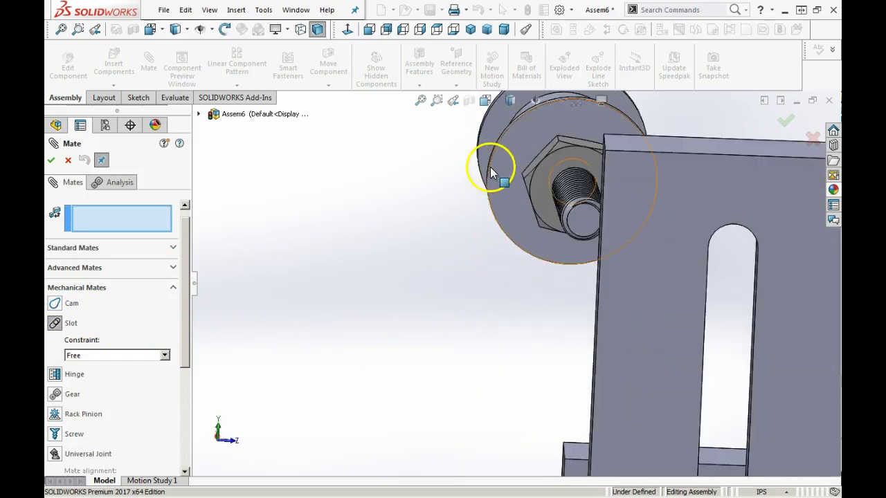
{"action": "left_click", "coordinate": [490, 176]}
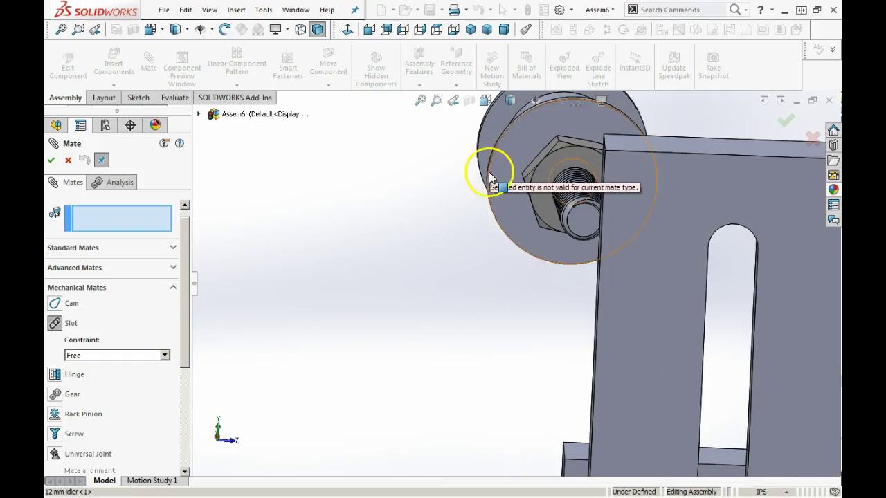
{"action": "left_click", "coordinate": [490, 165]}
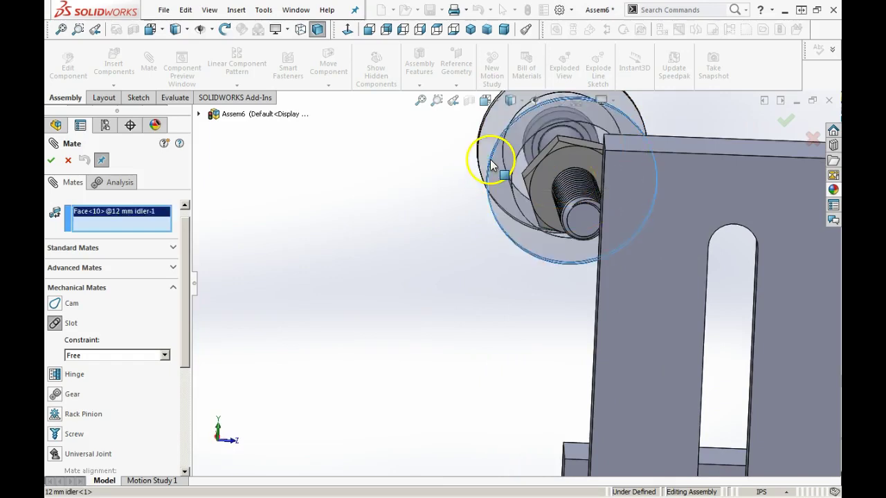
{"action": "middle_click_drag", "start_coordinate": [603, 356], "coordinate": [631, 350]}
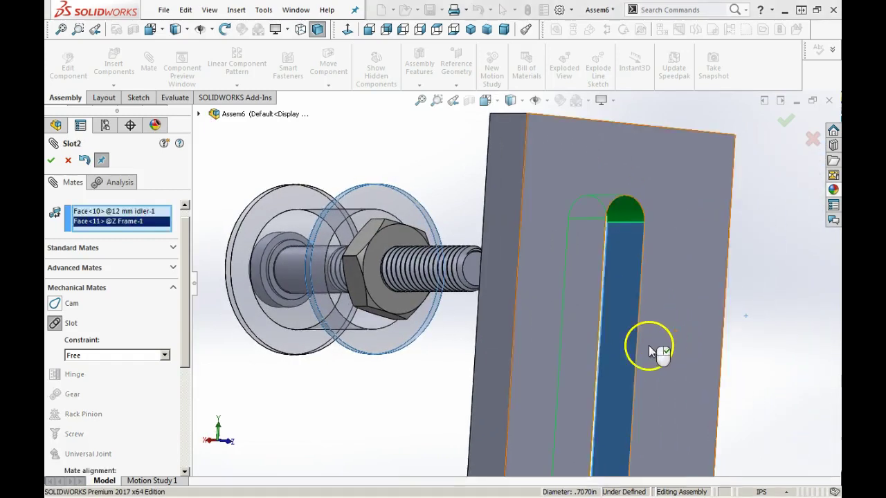
{"action": "scroll", "coordinate": [555, 345], "scroll_direction": "up", "scroll_amount": 5}
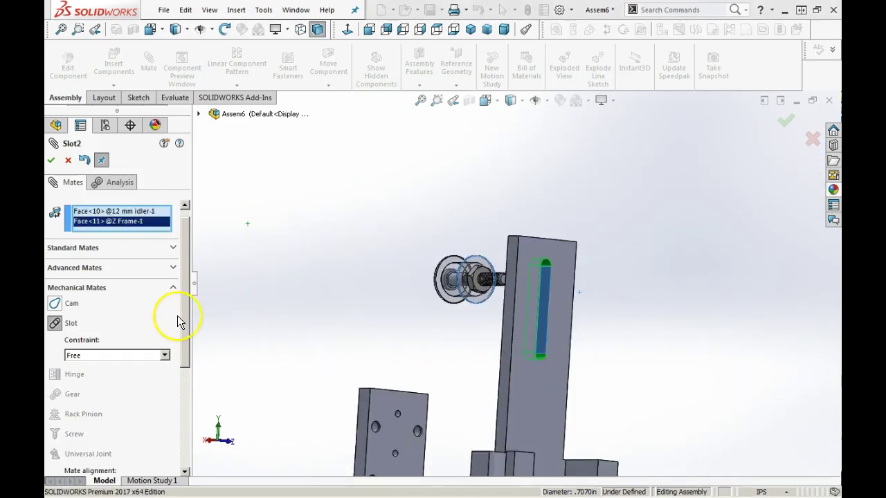
{"action": "left_click", "coordinate": [86, 357]}
{"action": "middle_click_drag", "start_coordinate": [392, 342], "coordinate": [392, 319]}
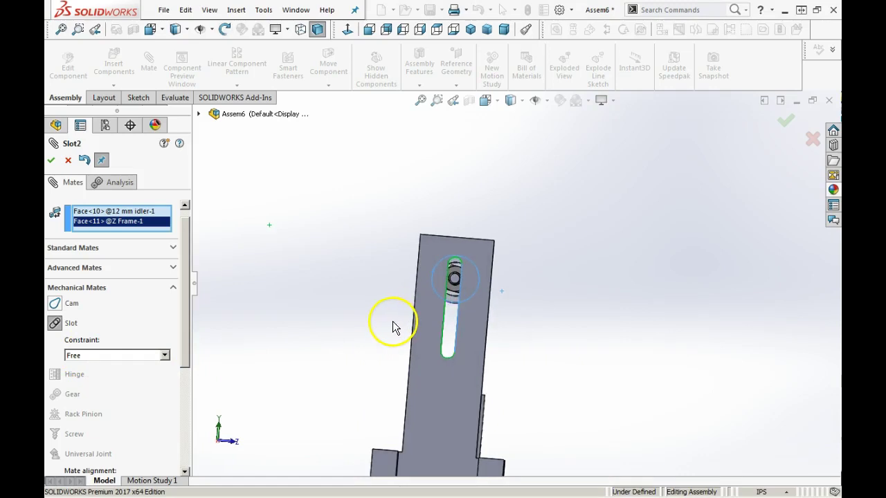
{"action": "left_click", "coordinate": [52, 162]}
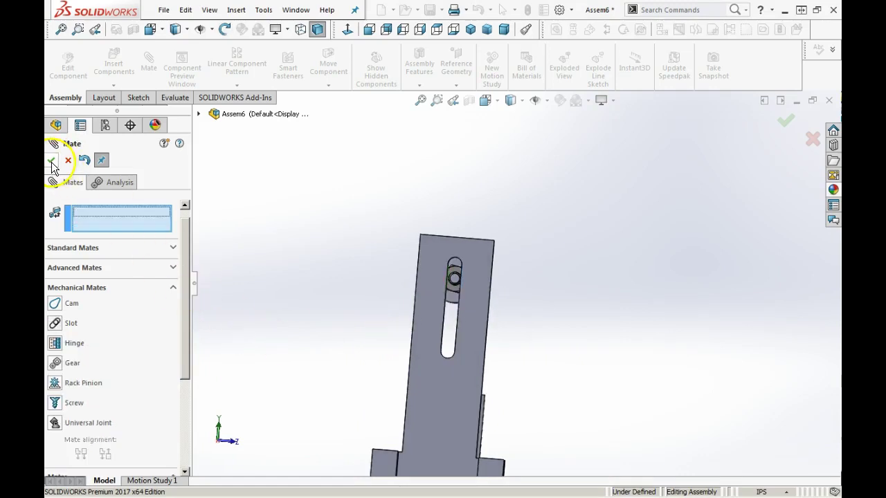
Add a coincident mate between the hex nut's outer face and the inner face of the Z Frame's tall plate, and finish mating
{"action": "left_click", "coordinate": [172, 253]}
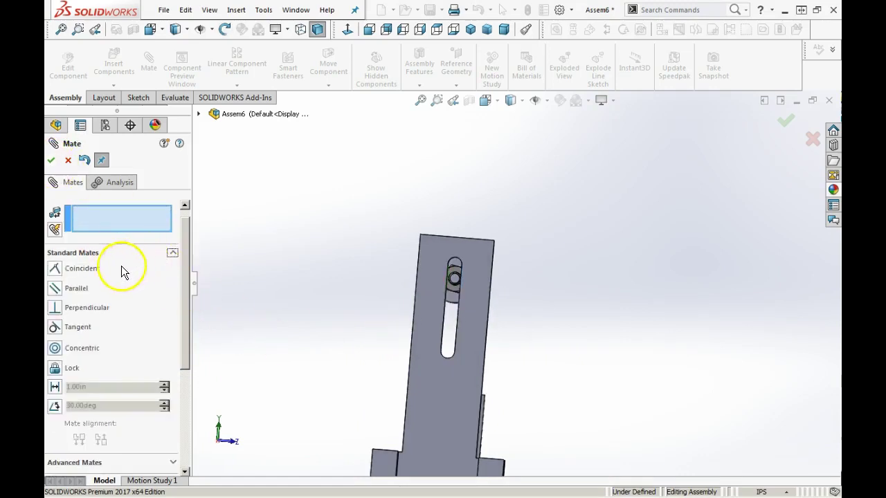
{"action": "middle_click_drag", "start_coordinate": [283, 287], "coordinate": [397, 336]}
{"action": "scroll", "coordinate": [397, 312], "scroll_direction": "down", "scroll_amount": 5}
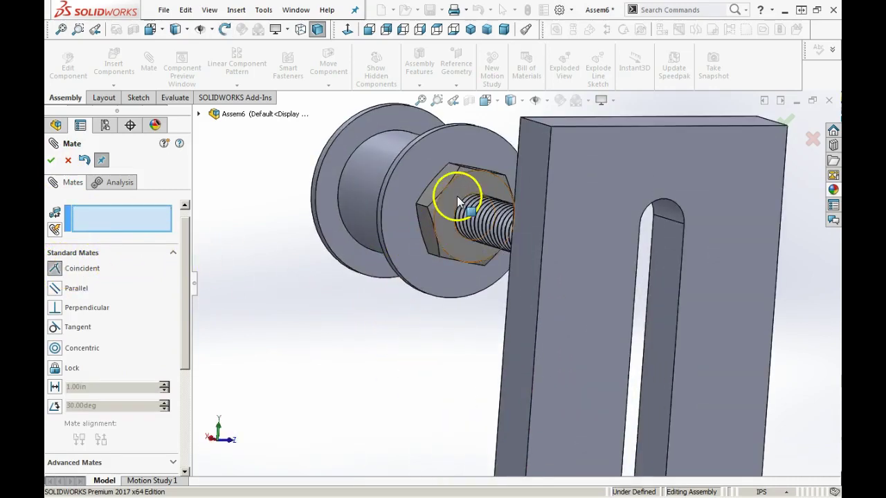
{"action": "left_click", "coordinate": [453, 201]}
{"action": "middle_click_drag", "start_coordinate": [450, 293], "coordinate": [603, 315]}
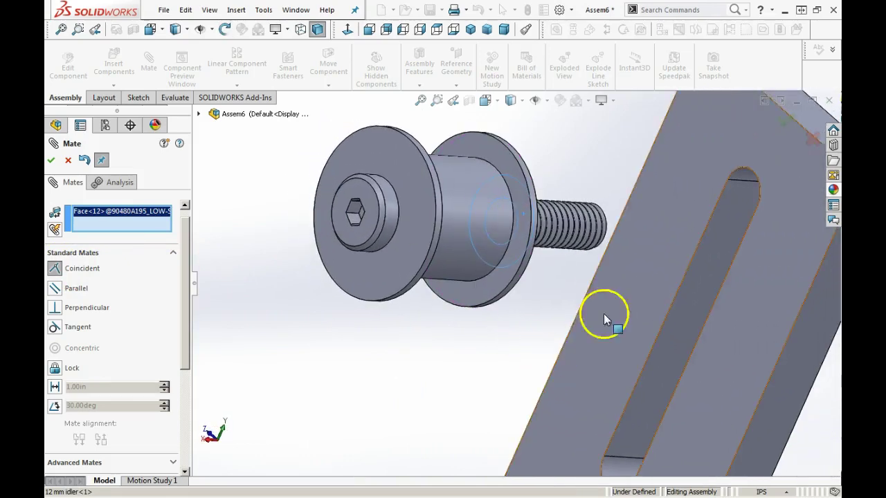
{"action": "left_click", "coordinate": [653, 242]}
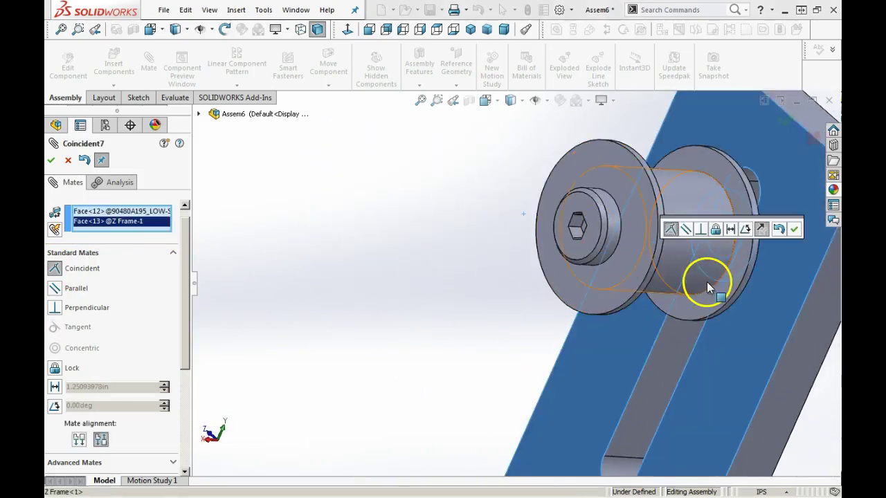
{"action": "left_click", "coordinate": [795, 229]}
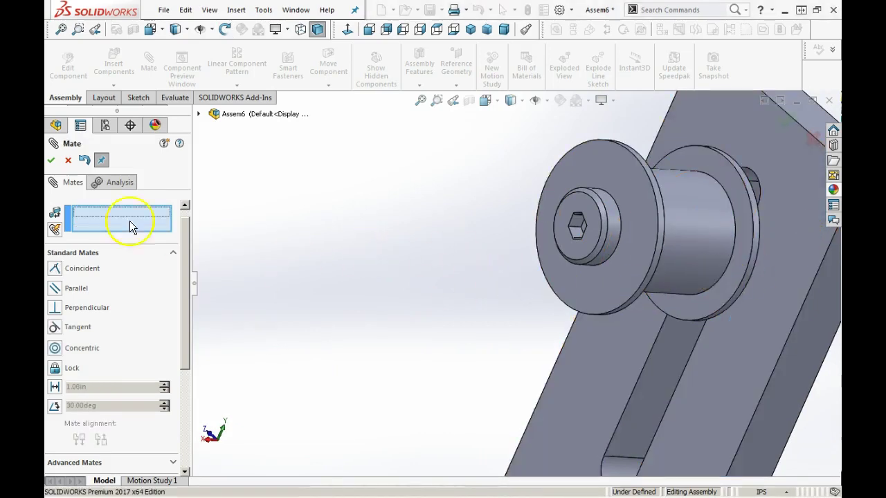
{"action": "left_click", "coordinate": [54, 161]}
Test the mated idler assembly's motion by moving its screw, and fix the Z Frame in place
{"action": "middle_click_drag", "start_coordinate": [609, 228], "coordinate": [706, 281]}
{"action": "left_click", "coordinate": [657, 294]}
{"action": "left_click_drag", "start_coordinate": [657, 295], "coordinate": [571, 312]}
{"action": "middle_click_drag", "start_coordinate": [529, 344], "coordinate": [588, 353]}
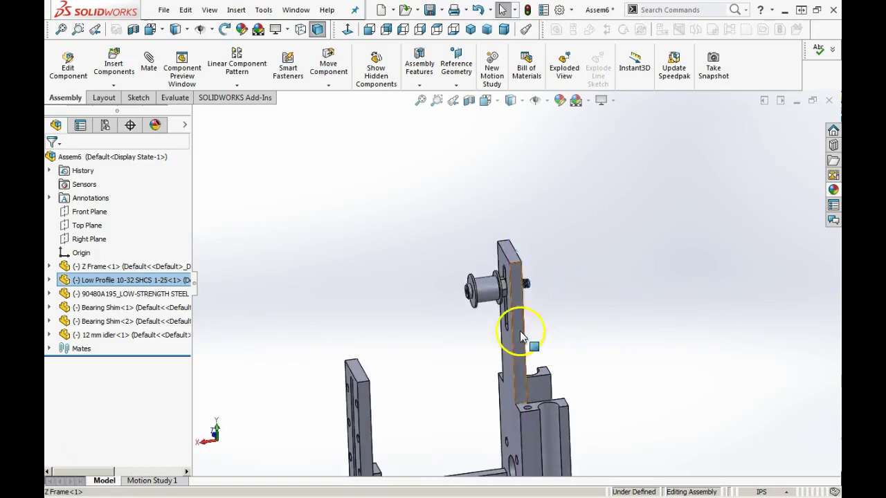
{"action": "left_click", "coordinate": [488, 292]}
{"action": "middle_click_drag", "start_coordinate": [495, 336], "coordinate": [471, 369]}
{"action": "scroll", "coordinate": [502, 354], "scroll_direction": "up", "scroll_amount": 3}
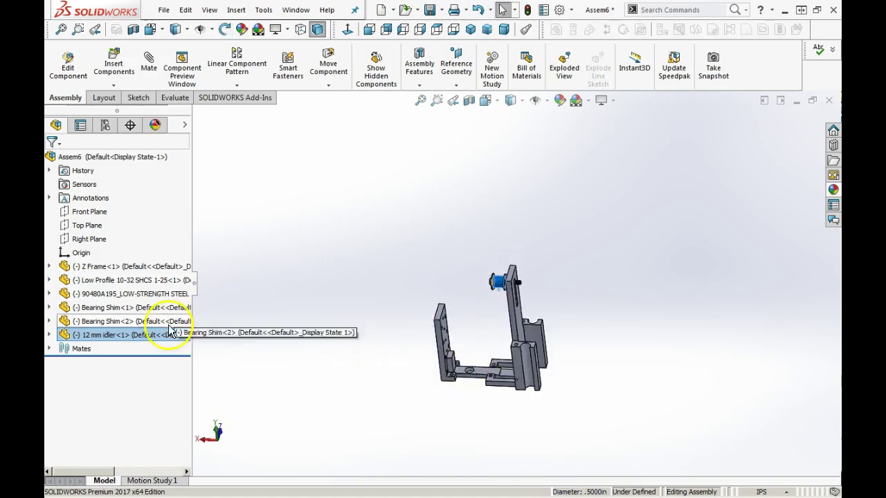
{"action": "left_click", "coordinate": [72, 451]}
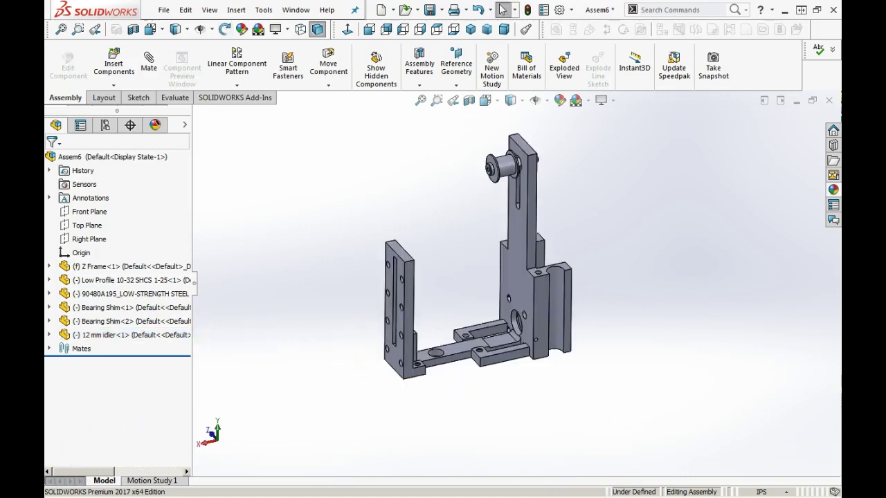
Insert the THK SRS7M RAIL 100mm part from the ECM110 SCARA KIT folder in Windows Explorer beside the Z Frame
{"action": "left_click_drag", "start_coordinate": [885, 119], "coordinate": [696, 64]}
{"action": "left_click_drag", "start_coordinate": [810, 308], "coordinate": [810, 328]}
{"action": "left_click", "coordinate": [735, 318]}
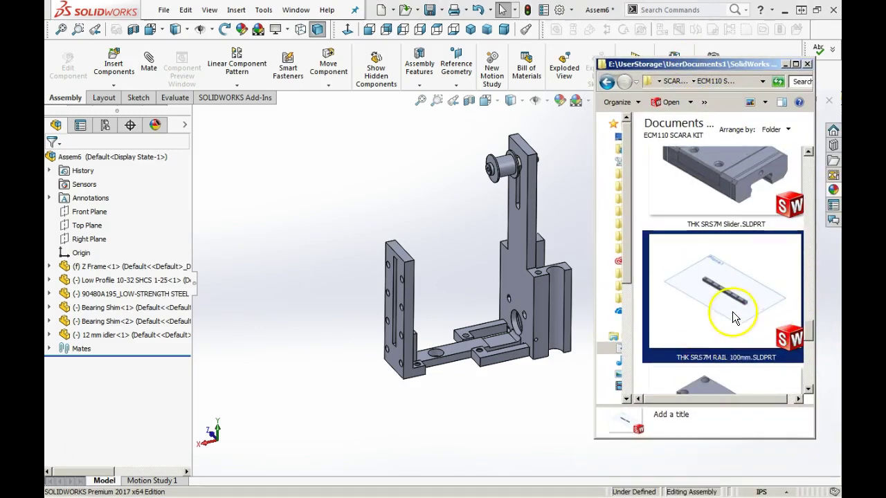
{"action": "left_click_drag", "start_coordinate": [723, 294], "coordinate": [343, 210]}
{"action": "left_click_drag", "start_coordinate": [635, 67], "coordinate": [885, 87]}
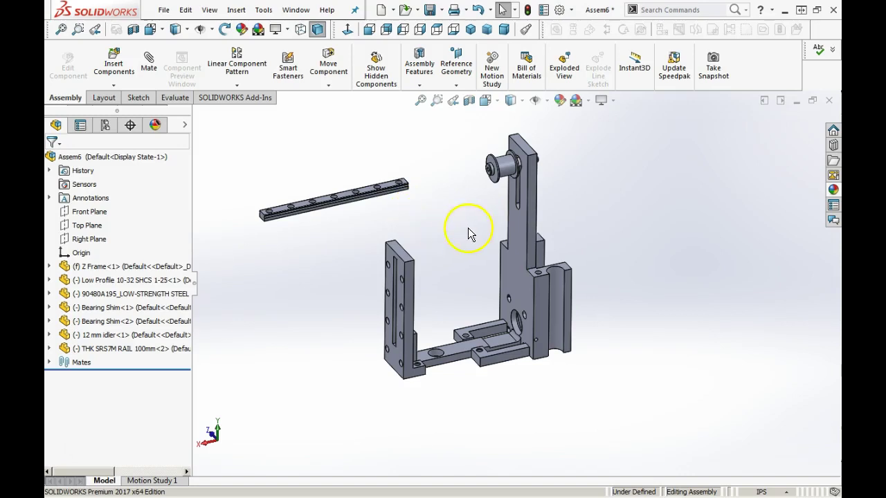
Examine the rail's end profile from a view normal to its end face, and its counterbored mounting holes
{"action": "scroll", "coordinate": [438, 223], "scroll_direction": "down", "scroll_amount": 2}
{"action": "scroll", "coordinate": [430, 234], "scroll_direction": "up", "scroll_amount": 3}
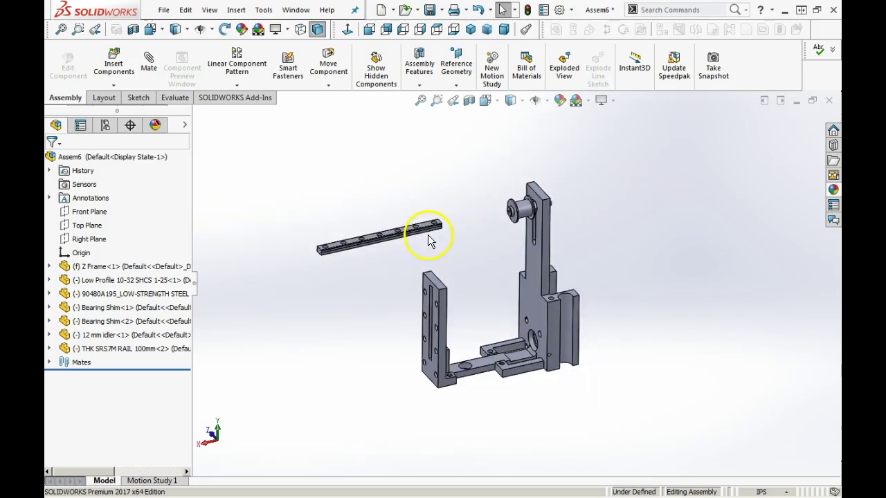
{"action": "scroll", "coordinate": [392, 257], "scroll_direction": "down", "scroll_amount": 5}
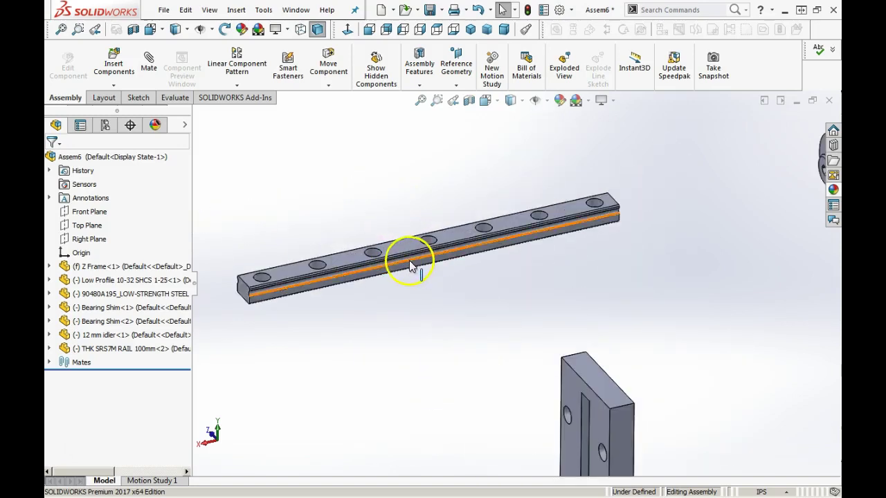
{"action": "scroll", "coordinate": [353, 287], "scroll_direction": "up", "scroll_amount": 2}
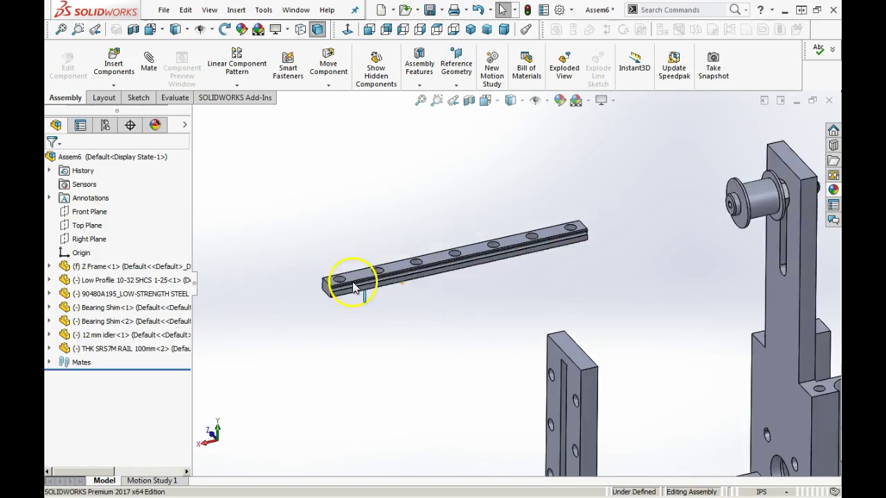
{"action": "scroll", "coordinate": [353, 287], "scroll_direction": "up", "scroll_amount": 1}
{"action": "left_click", "coordinate": [327, 291]}
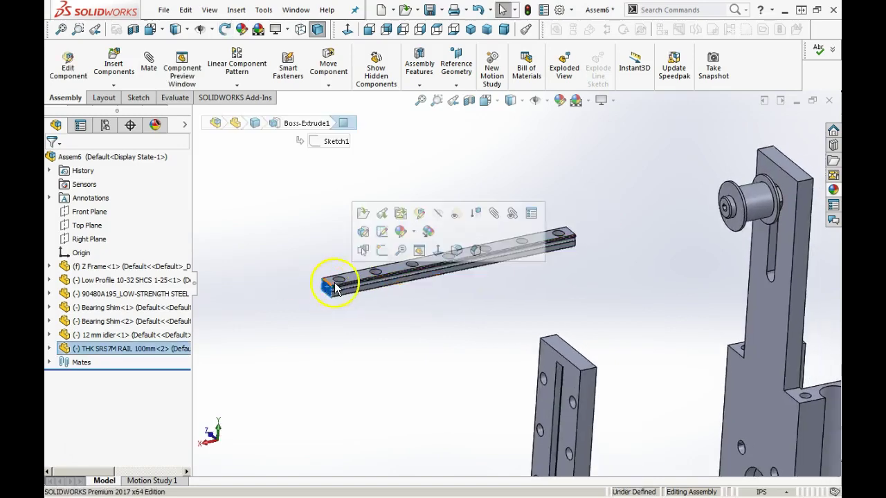
{"action": "left_click", "coordinate": [427, 249]}
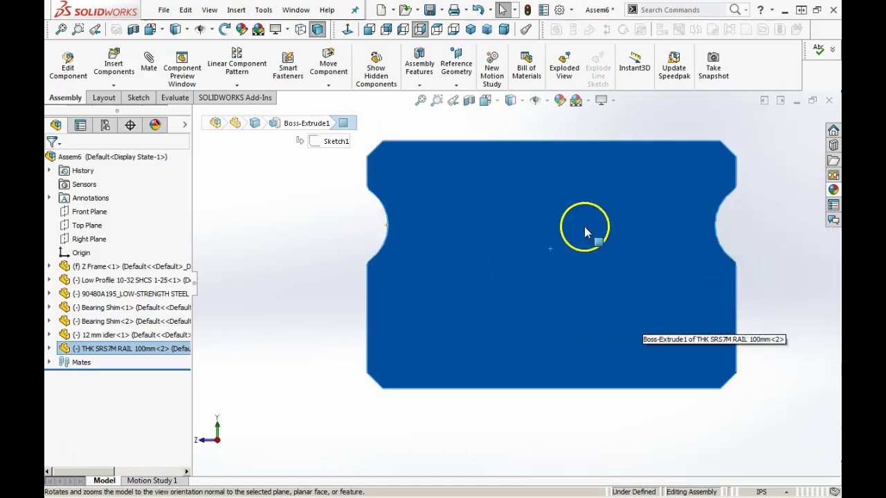
{"action": "scroll", "coordinate": [553, 337], "scroll_direction": "up", "scroll_amount": 2}
{"action": "scroll", "coordinate": [578, 307], "scroll_direction": "up", "scroll_amount": 1}
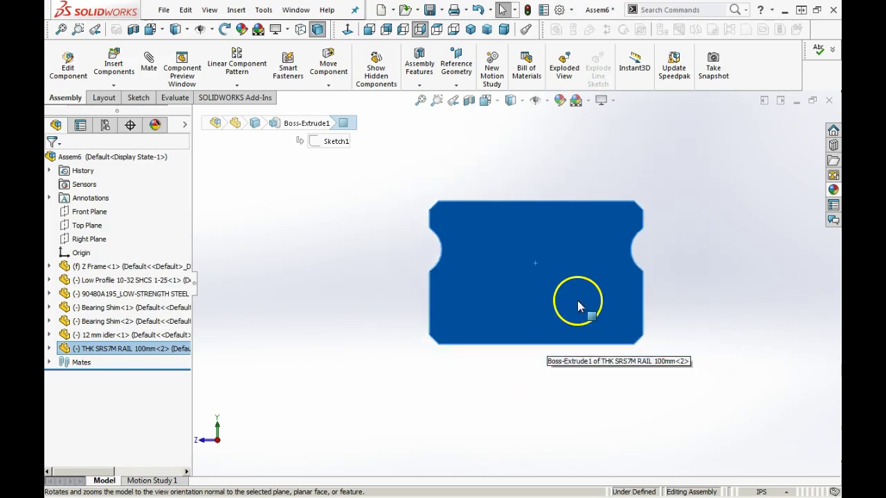
{"action": "middle_click_drag", "start_coordinate": [633, 306], "coordinate": [547, 399]}
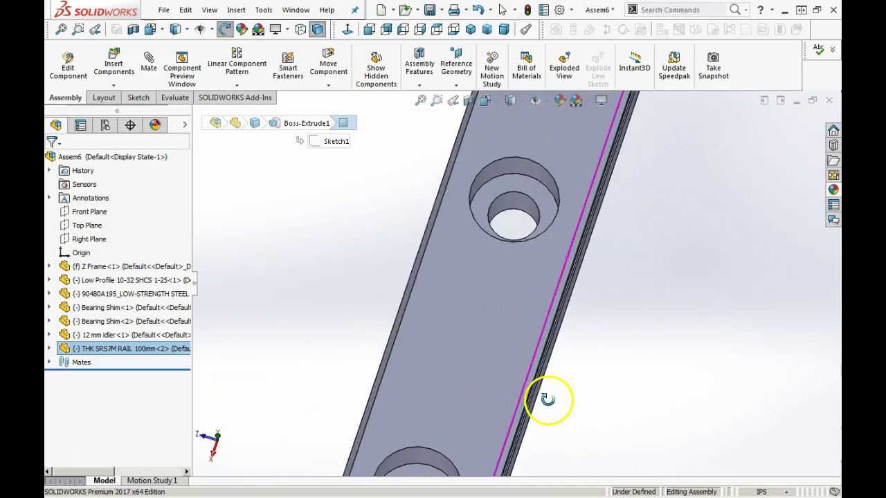
{"action": "left_click", "coordinate": [515, 199]}
{"action": "left_click", "coordinate": [564, 238]}
{"action": "scroll", "coordinate": [602, 251], "scroll_direction": "up", "scroll_amount": 5}
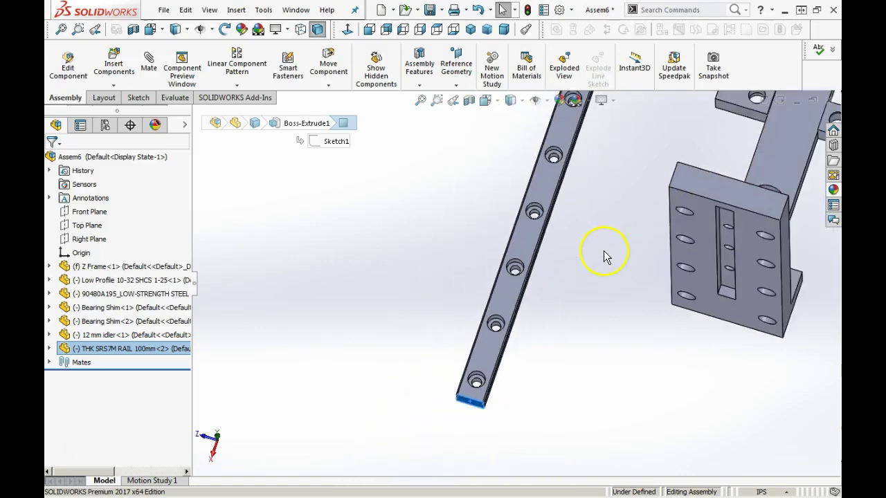
{"action": "scroll", "coordinate": [637, 236], "scroll_direction": "down", "scroll_amount": 1}
{"action": "left_click", "coordinate": [600, 256]}
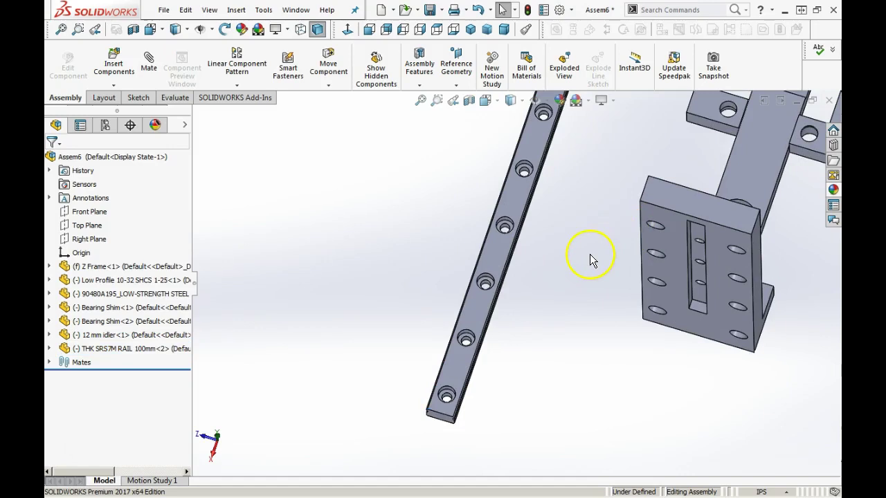
Rotate the rail parallel to the length of the Z Frame's short plate, with its counterbored face toward the tall plate
{"action": "middle_click_drag", "start_coordinate": [599, 210], "coordinate": [569, 228]}
{"action": "right_click_drag", "start_coordinate": [397, 290], "coordinate": [405, 249]}
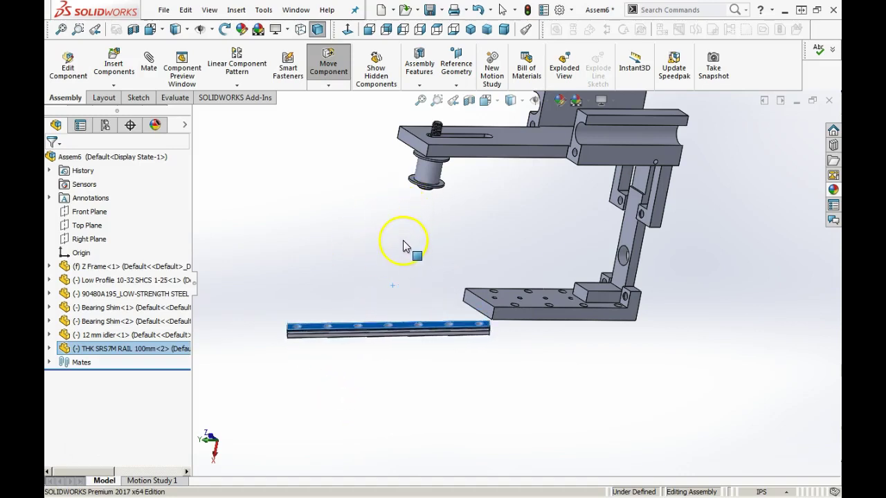
{"action": "scroll", "coordinate": [537, 352], "scroll_direction": "down", "scroll_amount": 3}
{"action": "left_click", "coordinate": [487, 199]}
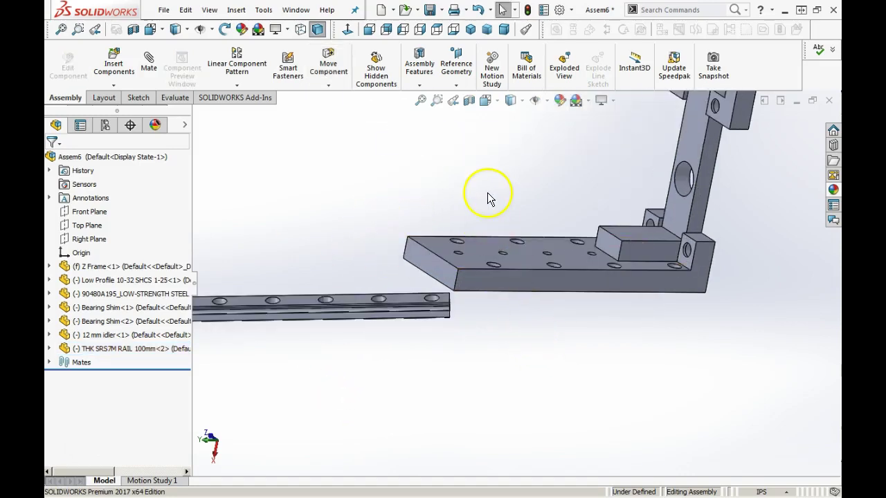
Add a coincident mate between the inner face of the Z Frame's short plate and the rail's flat bottom face
{"action": "left_click", "coordinate": [480, 252]}
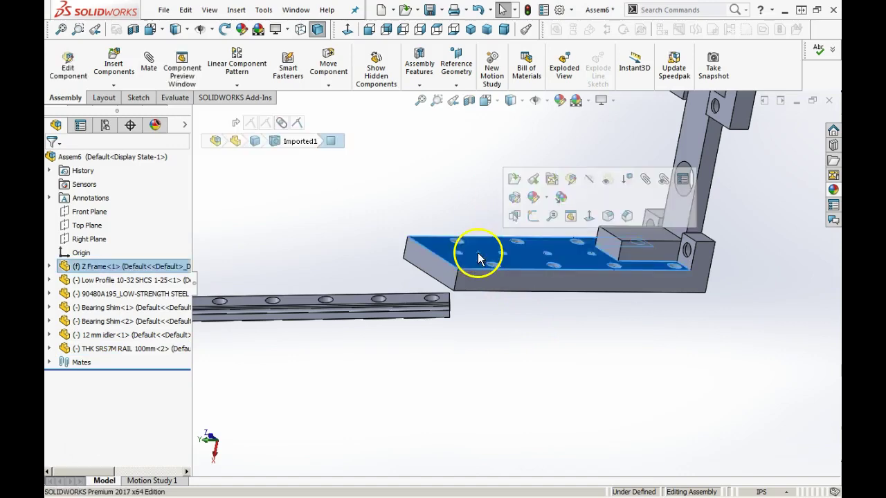
{"action": "left_click", "coordinate": [647, 181]}
{"action": "middle_click_drag", "start_coordinate": [376, 316], "coordinate": [426, 314]}
{"action": "left_click", "coordinate": [416, 330]}
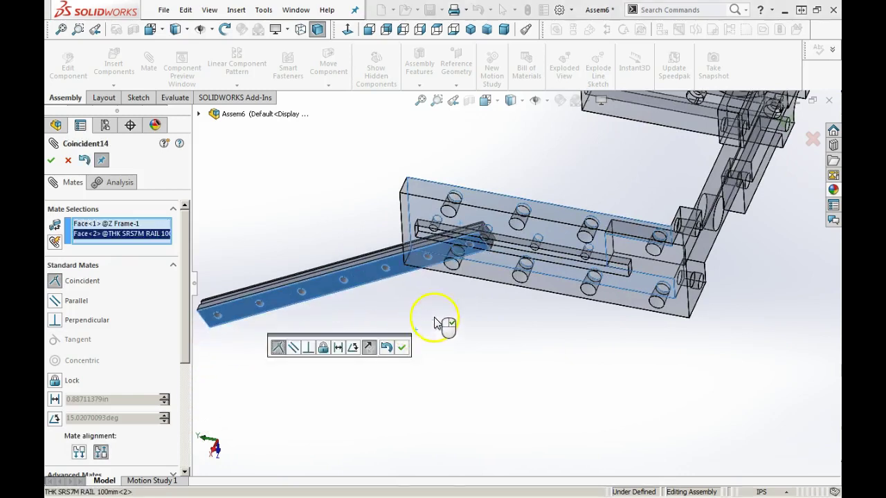
{"action": "left_click", "coordinate": [405, 343]}
Add a parallel mate between the long edge of the Z Frame's short plate and a lengthwise edge of the rail
{"action": "middle_click_drag", "start_coordinate": [518, 208], "coordinate": [475, 198]}
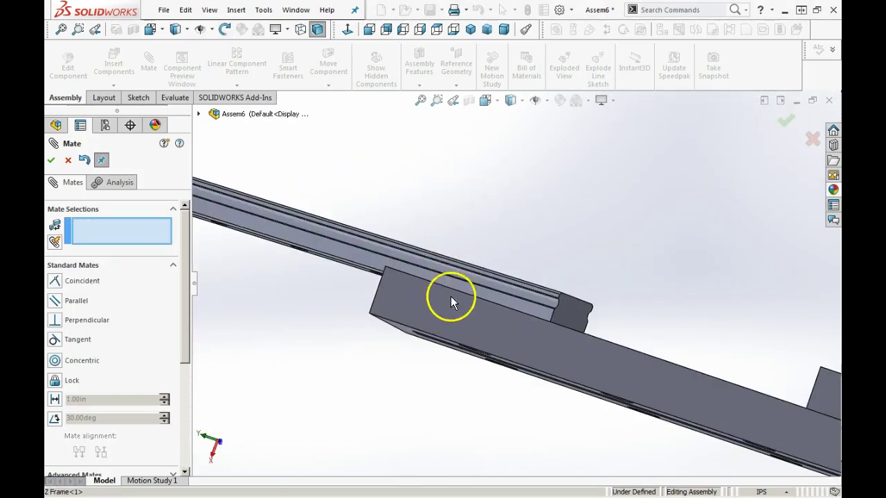
{"action": "left_click", "coordinate": [612, 341]}
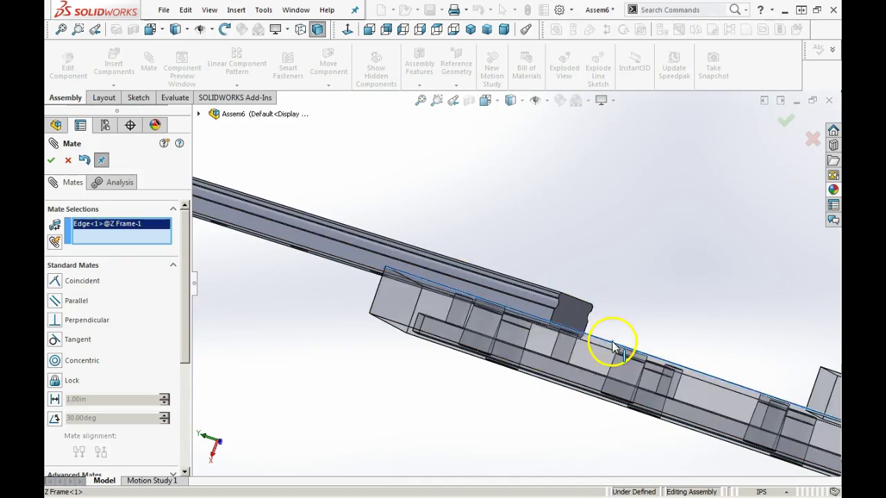
{"action": "left_click", "coordinate": [486, 290]}
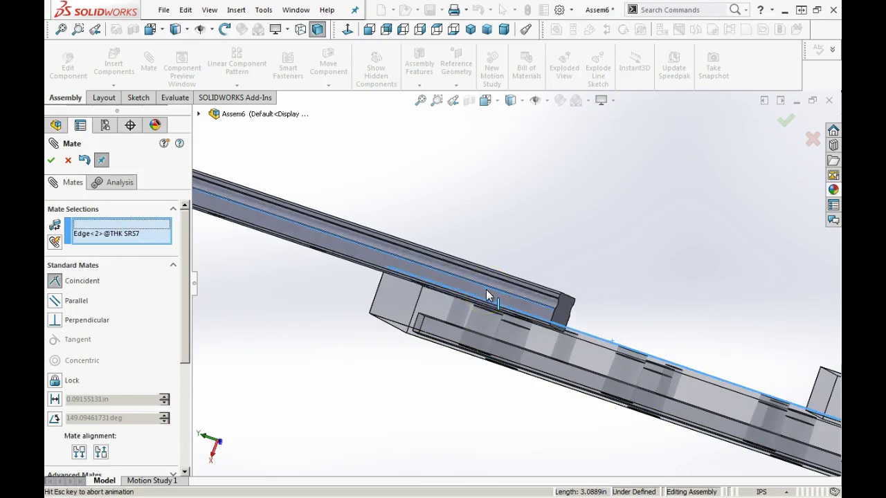
{"action": "left_click", "coordinate": [105, 304]}
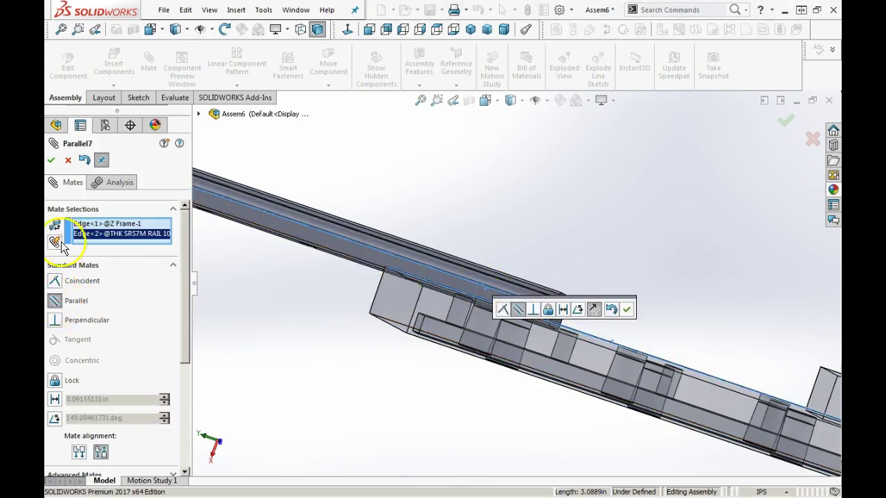
{"action": "left_click", "coordinate": [52, 160]}
Mate the rail's end counterbored hole concentric with the short plate's small centre hole nearest the raised block, and finish mating
{"action": "scroll", "coordinate": [570, 311], "scroll_direction": "up", "scroll_amount": 3}
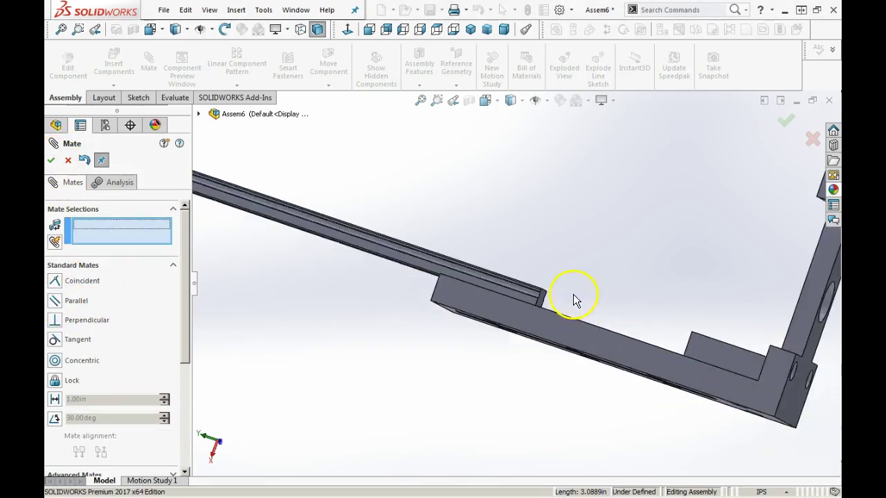
{"action": "middle_click_drag", "start_coordinate": [574, 300], "coordinate": [540, 380]}
{"action": "left_click_drag", "start_coordinate": [533, 306], "coordinate": [439, 260]}
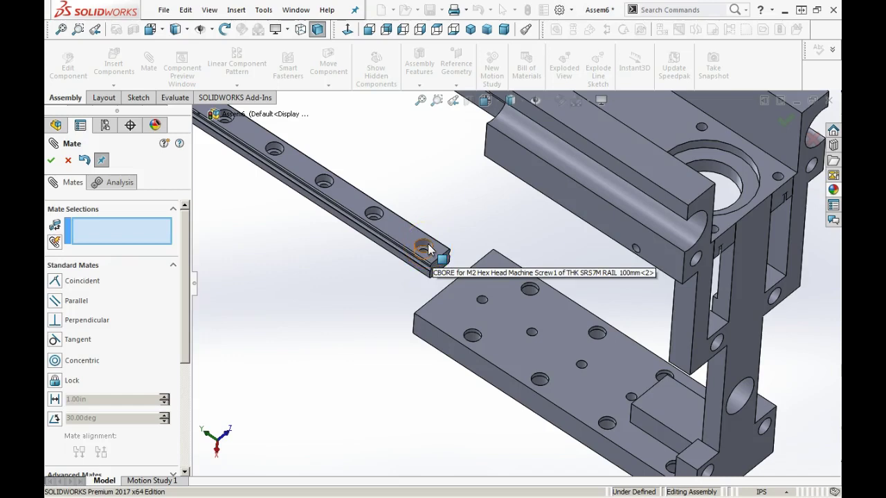
{"action": "scroll", "coordinate": [428, 249], "scroll_direction": "up", "scroll_amount": 3}
{"action": "scroll", "coordinate": [444, 267], "scroll_direction": "down", "scroll_amount": 8}
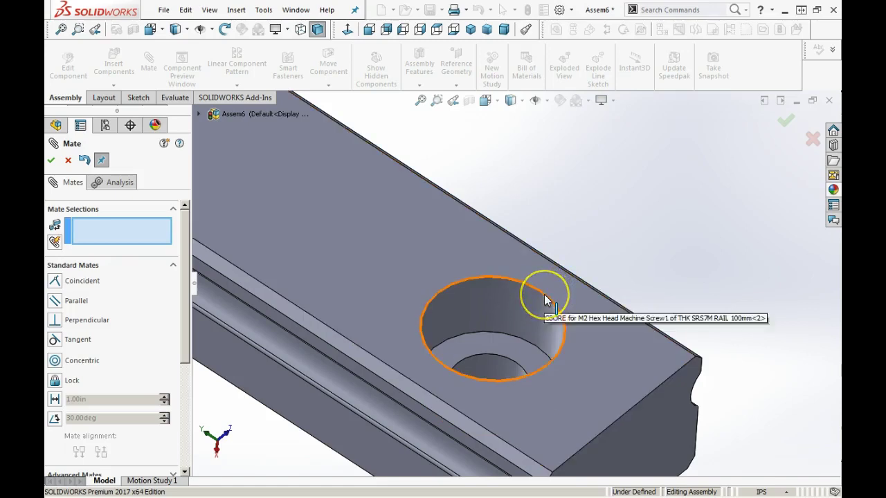
{"action": "left_click", "coordinate": [544, 294]}
{"action": "scroll", "coordinate": [615, 346], "scroll_direction": "up", "scroll_amount": 8}
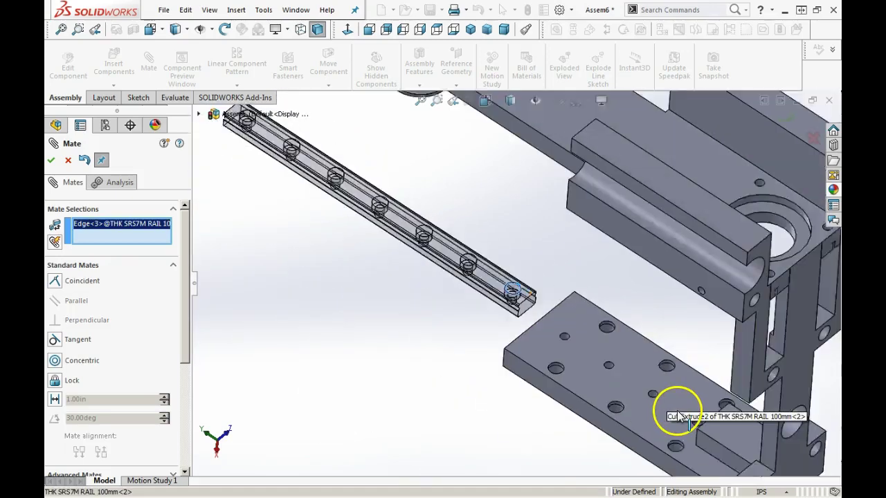
{"action": "scroll", "coordinate": [671, 411], "scroll_direction": "down", "scroll_amount": 8}
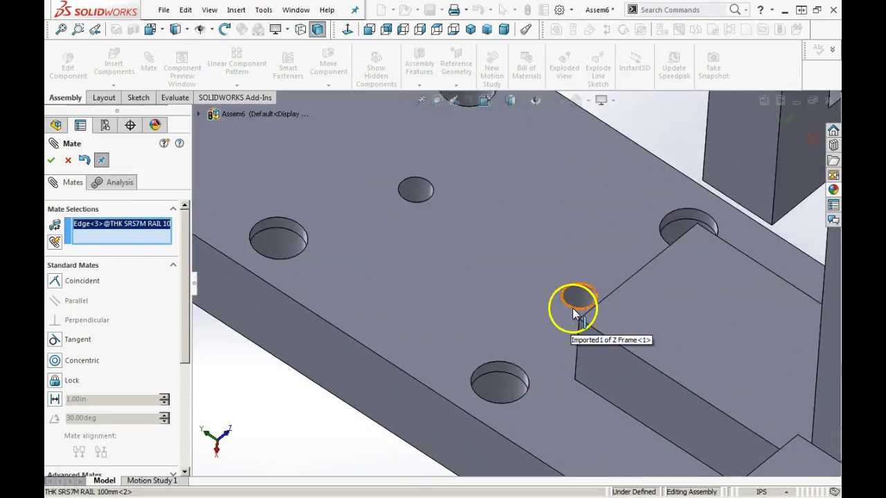
{"action": "left_click", "coordinate": [573, 309]}
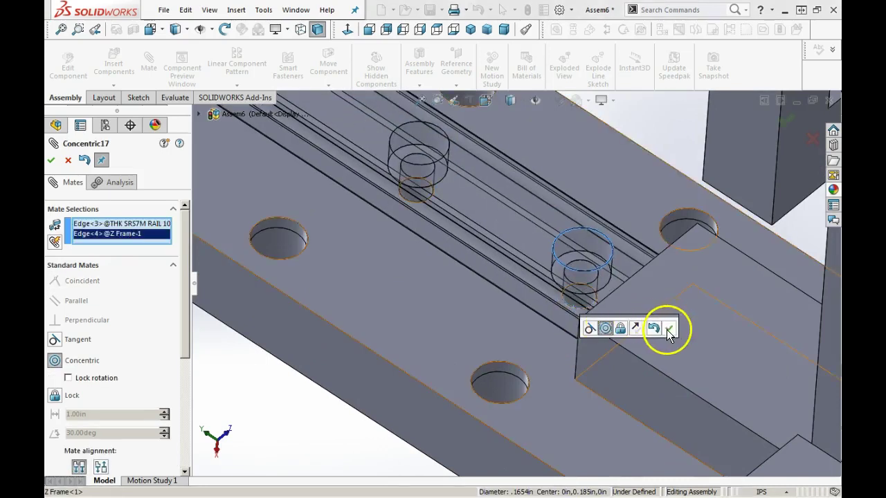
{"action": "left_click", "coordinate": [669, 328]}
{"action": "scroll", "coordinate": [547, 310], "scroll_direction": "up", "scroll_amount": 6}
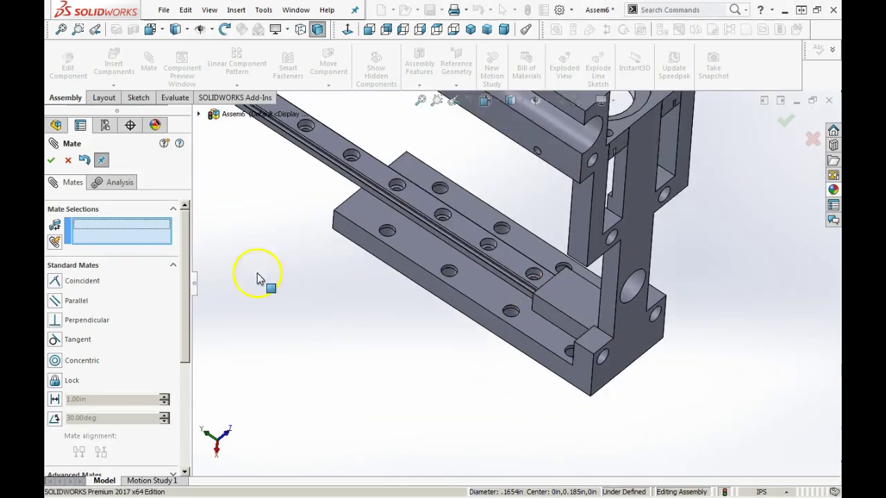
{"action": "left_click", "coordinate": [51, 160]}
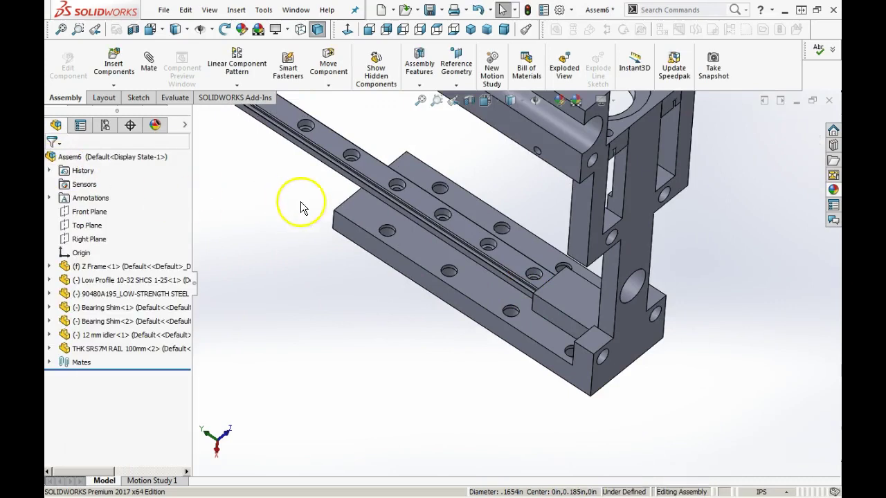
Insert the THK SRS7M Slider part from the ECM110 SCARA KIT folder in Windows Explorer beside the rail
{"action": "left_click", "coordinate": [373, 170]}
{"action": "middle_click_drag", "start_coordinate": [330, 267], "coordinate": [482, 234]}
{"action": "scroll", "coordinate": [482, 234], "scroll_direction": "down", "scroll_amount": 5}
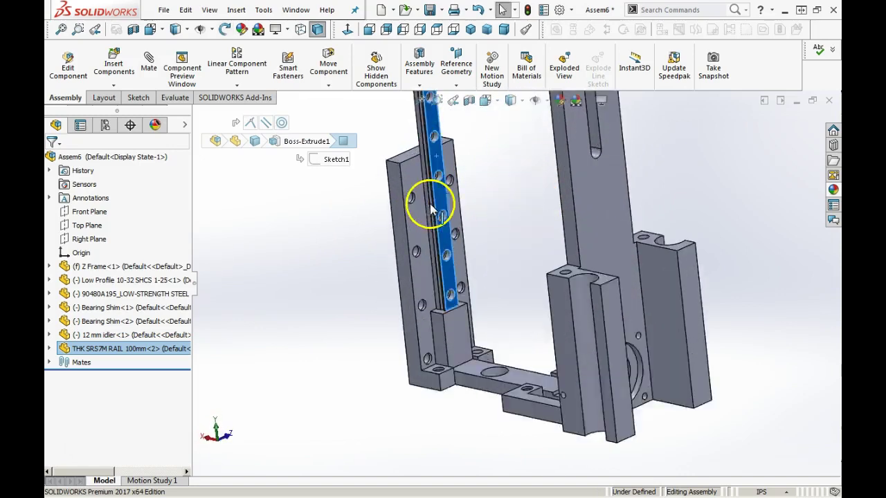
{"action": "left_click", "coordinate": [510, 191]}
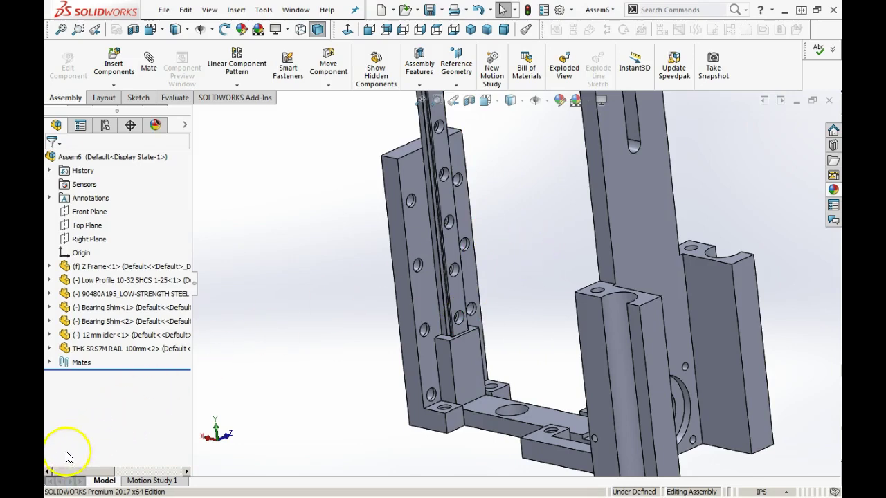
{"action": "key", "text": "f"}
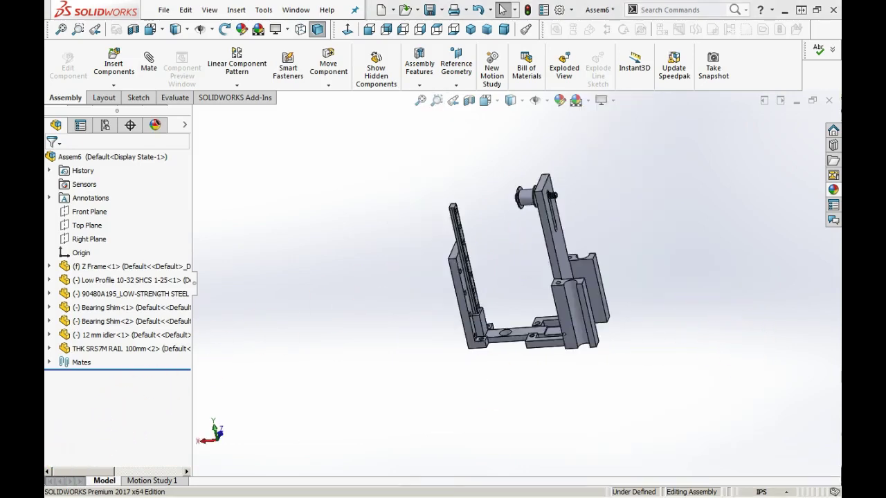
{"action": "left_click_drag", "start_coordinate": [840, 110], "coordinate": [727, 75]}
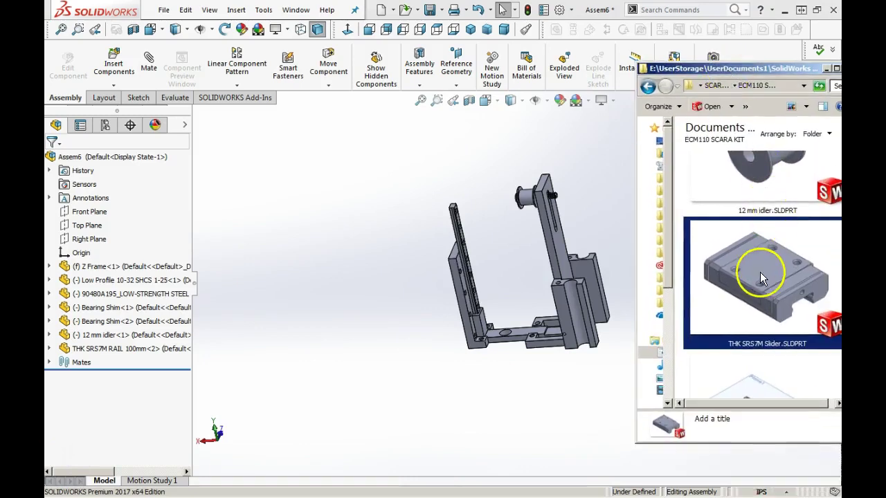
{"action": "left_click_drag", "start_coordinate": [620, 257], "coordinate": [394, 211]}
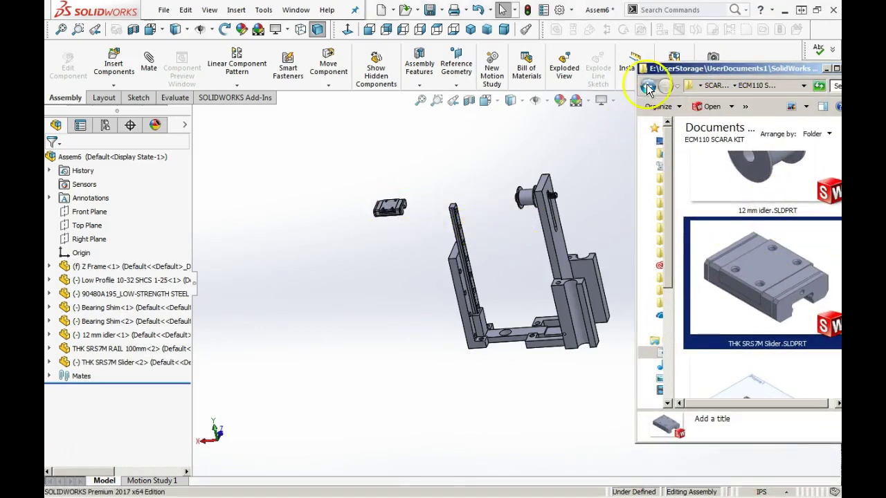
{"action": "left_click", "coordinate": [678, 58]}
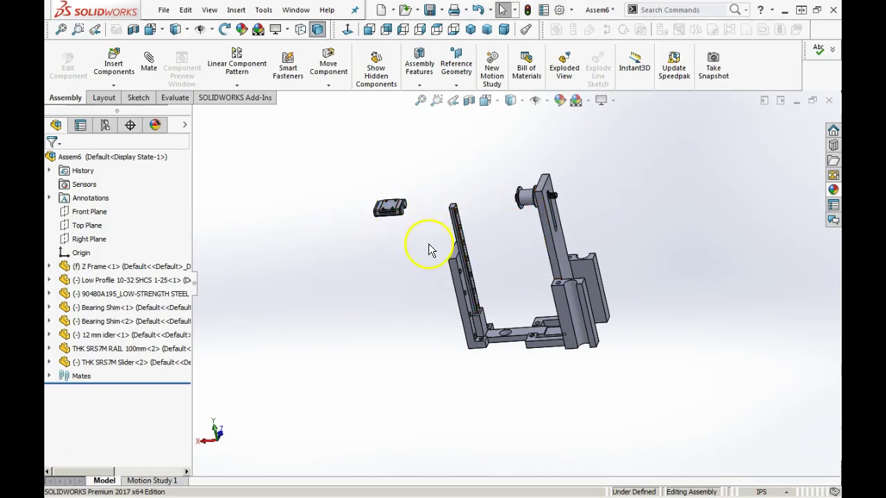
{"action": "left_click", "coordinate": [498, 102]}
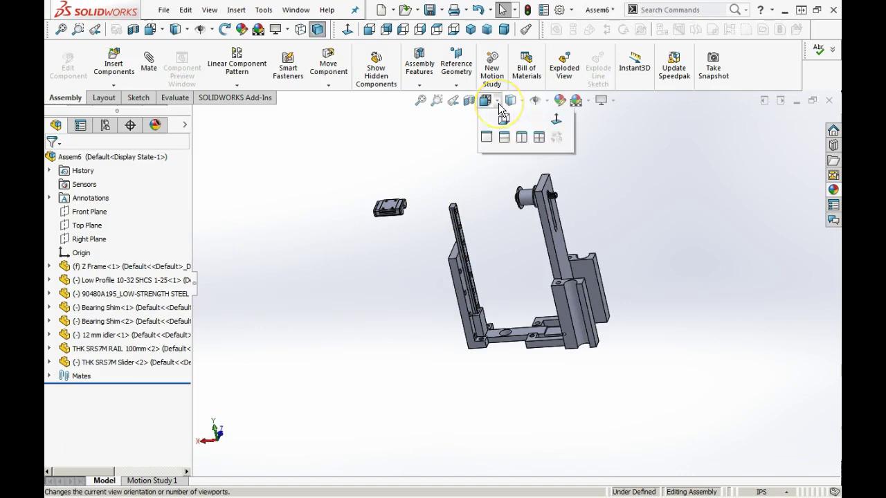
{"action": "left_click", "coordinate": [504, 128]}
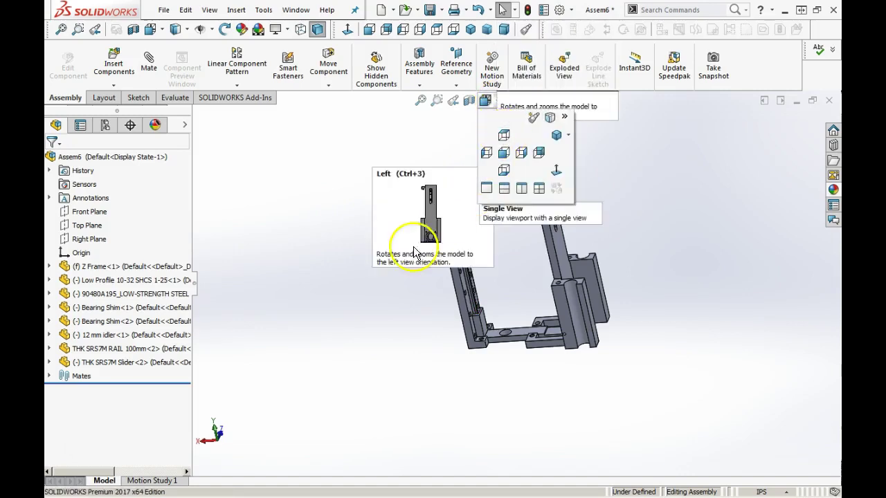
{"action": "left_click", "coordinate": [332, 181]}
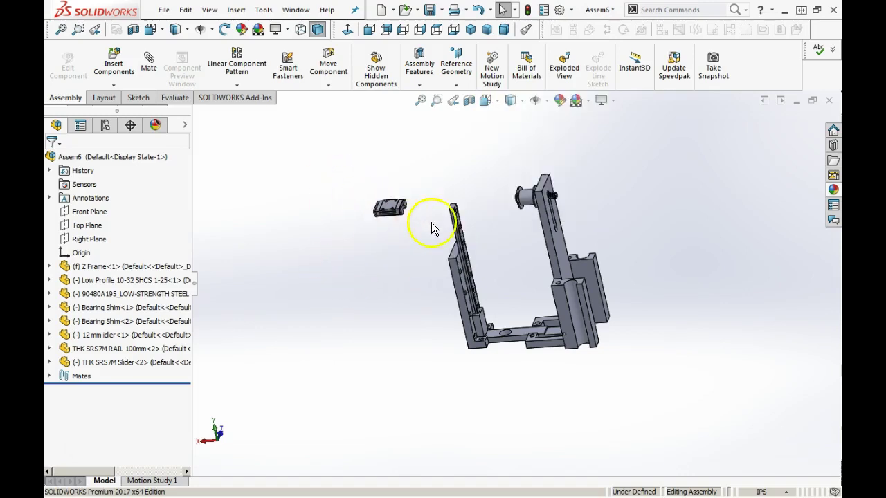
Examine the curved side grooves at the rail's end and the slider's matching channel
{"action": "scroll", "coordinate": [443, 223], "scroll_direction": "down", "scroll_amount": 5}
{"action": "scroll", "coordinate": [471, 286], "scroll_direction": "up", "scroll_amount": 1}
{"action": "middle_click_drag", "start_coordinate": [482, 287], "coordinate": [511, 373]}
{"action": "scroll", "coordinate": [520, 282], "scroll_direction": "down", "scroll_amount": 3}
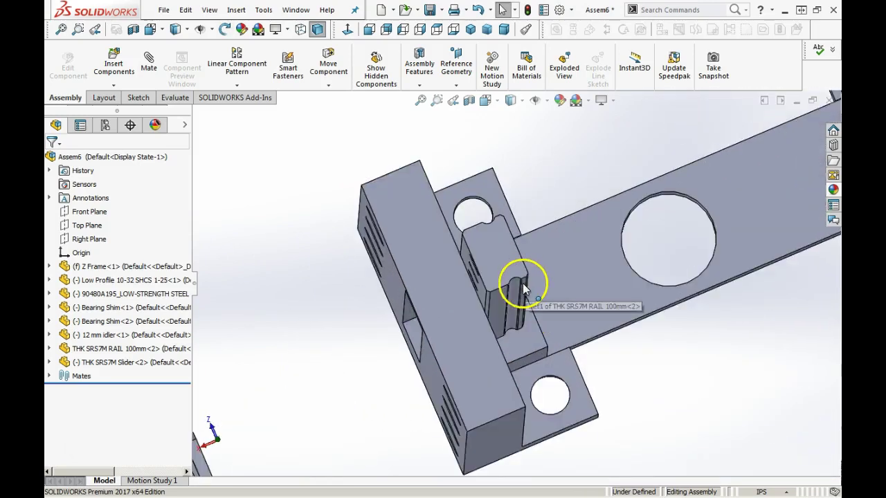
{"action": "scroll", "coordinate": [523, 289], "scroll_direction": "down", "scroll_amount": 2}
{"action": "left_click", "coordinate": [509, 280]}
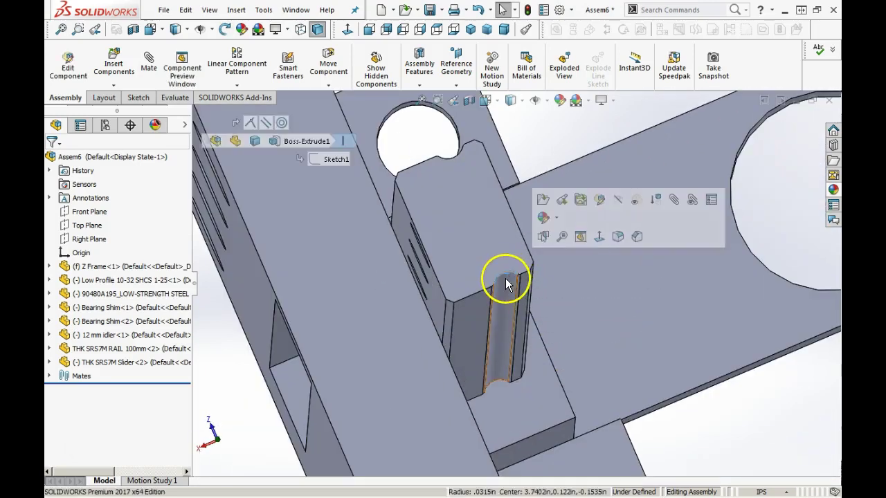
{"action": "scroll", "coordinate": [507, 284], "scroll_direction": "up", "scroll_amount": 4}
{"action": "scroll", "coordinate": [376, 403], "scroll_direction": "up", "scroll_amount": 3}
{"action": "middle_click_drag", "start_coordinate": [395, 375], "coordinate": [391, 332]}
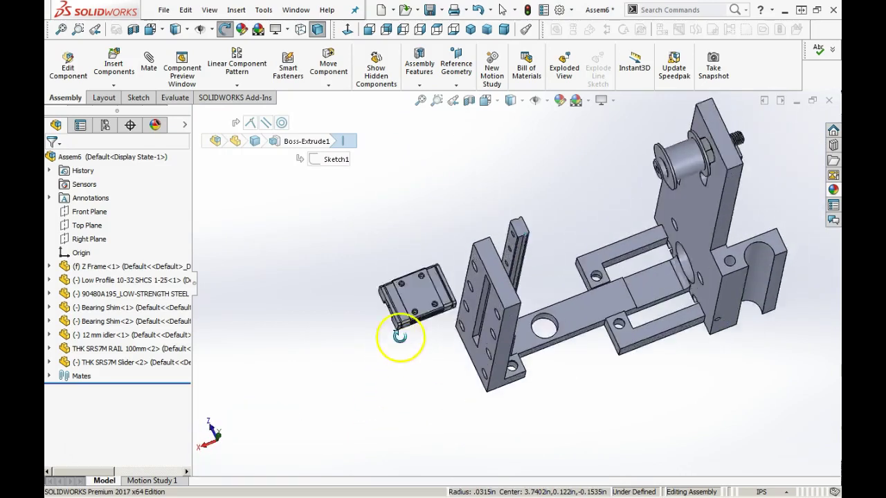
{"action": "scroll", "coordinate": [425, 306], "scroll_direction": "down", "scroll_amount": 6}
{"action": "middle_click_drag", "start_coordinate": [457, 281], "coordinate": [510, 203]}
{"action": "scroll", "coordinate": [580, 237], "scroll_direction": "down", "scroll_amount": 3}
{"action": "scroll", "coordinate": [601, 227], "scroll_direction": "up", "scroll_amount": 6}
Move the slider above the free end of the rail and rotate it upright in line with the rail
{"action": "middle_click_drag", "start_coordinate": [561, 307], "coordinate": [537, 320]}
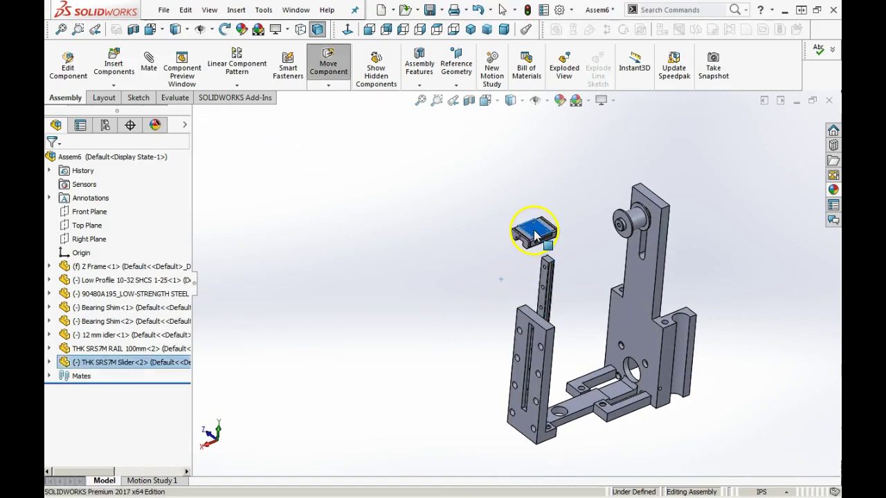
{"action": "key", "text": "Escape"}
{"action": "left_click_drag", "start_coordinate": [530, 235], "coordinate": [540, 216]}
{"action": "left_click_drag", "start_coordinate": [512, 185], "coordinate": [520, 282]}
{"action": "scroll", "coordinate": [540, 282], "scroll_direction": "down", "scroll_amount": 3}
{"action": "left_click", "coordinate": [503, 289]}
Add a concentric mate between one curved side groove of the rail and the matching curved face inside the slider
{"action": "middle_click_drag", "start_coordinate": [488, 353], "coordinate": [588, 296]}
{"action": "scroll", "coordinate": [588, 296], "scroll_direction": "down", "scroll_amount": 3}
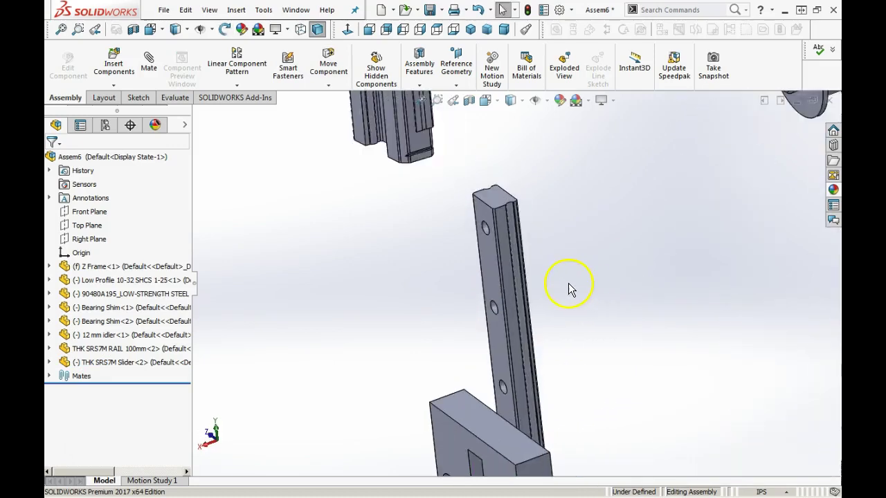
{"action": "left_click", "coordinate": [499, 222]}
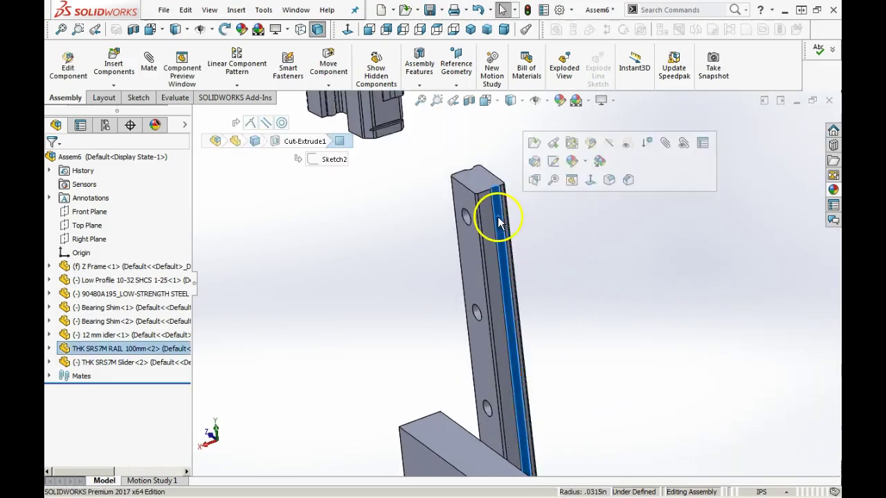
{"action": "left_click", "coordinate": [665, 143]}
{"action": "scroll", "coordinate": [381, 205], "scroll_direction": "up", "scroll_amount": 3}
{"action": "middle_click_drag", "start_coordinate": [431, 255], "coordinate": [516, 274]}
{"action": "scroll", "coordinate": [546, 240], "scroll_direction": "down", "scroll_amount": 5}
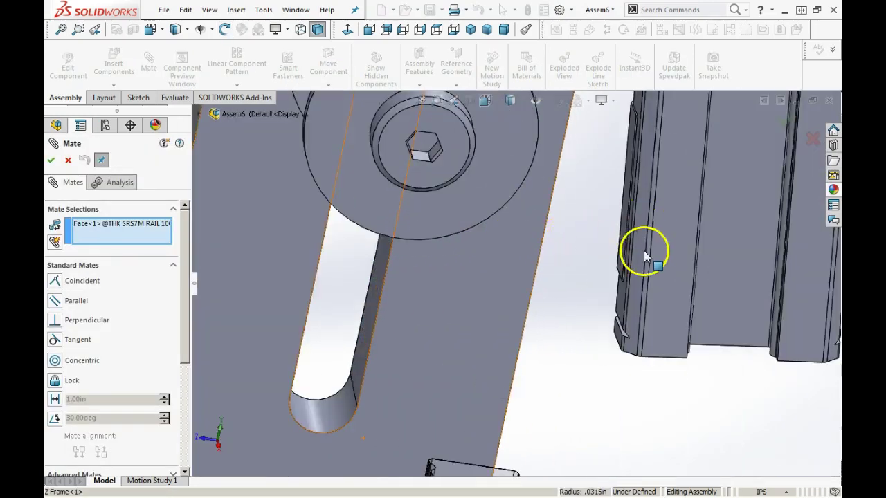
{"action": "middle_click_drag", "start_coordinate": [644, 250], "coordinate": [666, 254]}
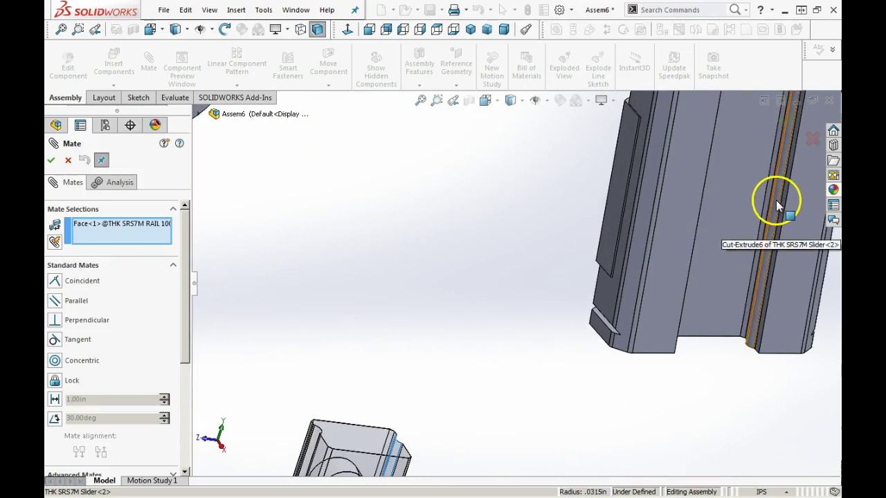
{"action": "left_click", "coordinate": [776, 206]}
{"action": "scroll", "coordinate": [583, 312], "scroll_direction": "up", "scroll_amount": 5}
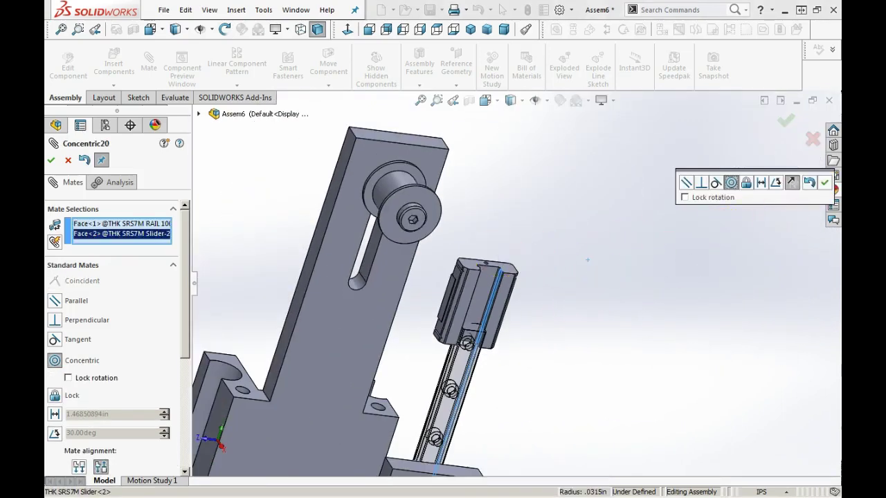
{"action": "left_click", "coordinate": [824, 184]}
Add a concentric mate between the slider's other inner curved face and the matching curved side groove of the rail
{"action": "middle_click_drag", "start_coordinate": [662, 281], "coordinate": [524, 321]}
{"action": "scroll", "coordinate": [480, 317], "scroll_direction": "down", "scroll_amount": 6}
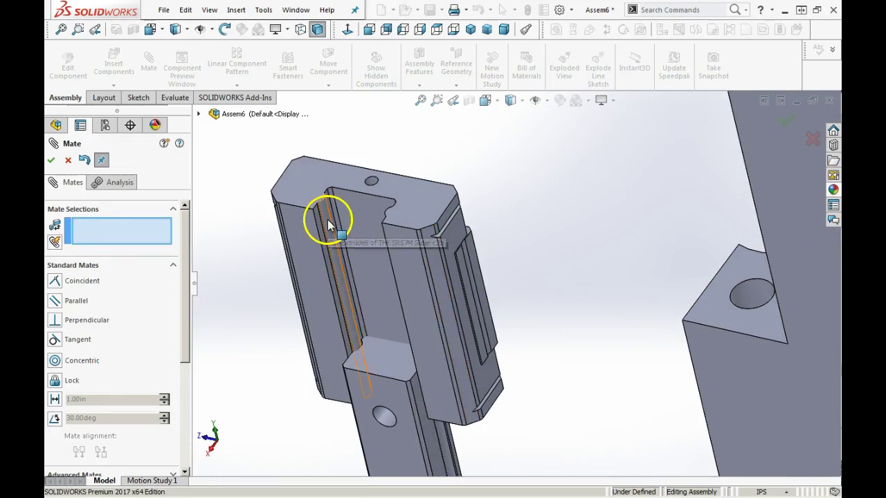
{"action": "left_click", "coordinate": [326, 219]}
{"action": "scroll", "coordinate": [391, 372], "scroll_direction": "up", "scroll_amount": 5}
{"action": "middle_click_drag", "start_coordinate": [391, 372], "coordinate": [518, 371]}
{"action": "scroll", "coordinate": [538, 362], "scroll_direction": "down", "scroll_amount": 5}
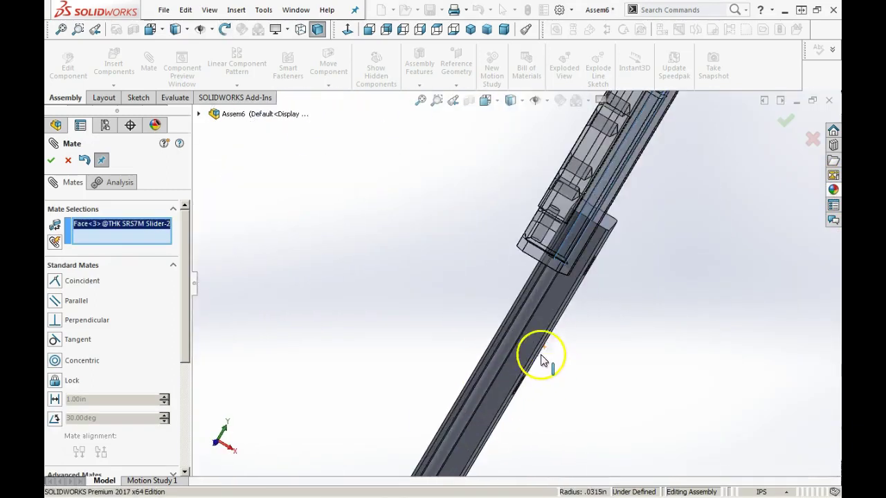
{"action": "left_click", "coordinate": [524, 299]}
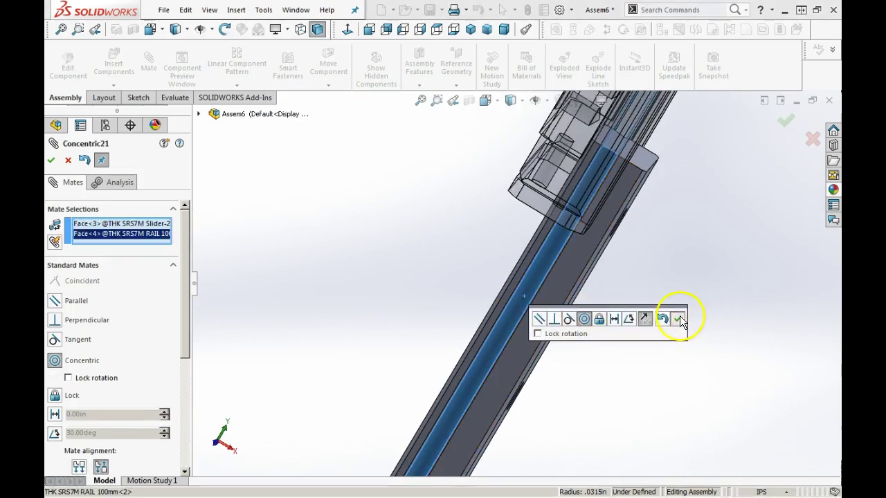
{"action": "left_click", "coordinate": [678, 319]}
{"action": "scroll", "coordinate": [643, 304], "scroll_direction": "up", "scroll_amount": 3}
{"action": "middle_click_drag", "start_coordinate": [625, 300], "coordinate": [486, 266]}
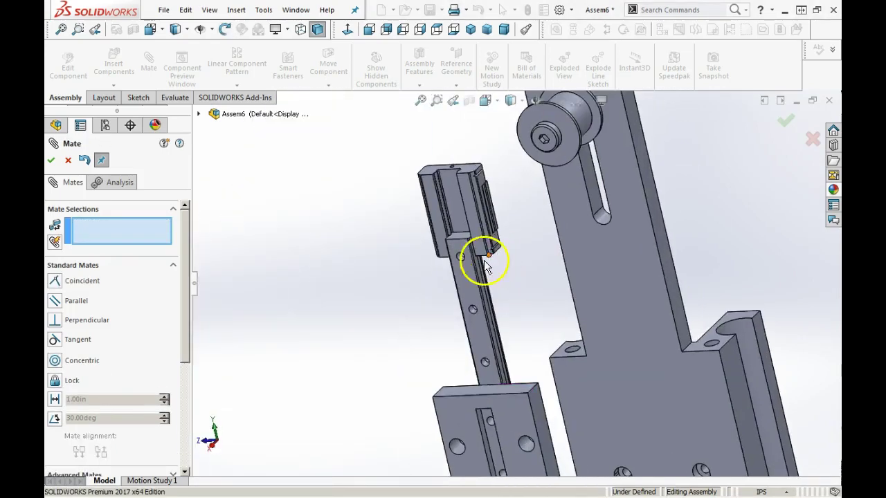
{"action": "left_click", "coordinate": [52, 162]}
Slide the THK slider back and forth along the rail and leave it just beyond the rail's free end
{"action": "left_click_drag", "start_coordinate": [459, 204], "coordinate": [489, 300]}
{"action": "middle_click_drag", "start_coordinate": [522, 257], "coordinate": [482, 381]}
{"action": "scroll", "coordinate": [517, 355], "scroll_direction": "up", "scroll_amount": 6}
{"action": "scroll", "coordinate": [483, 381], "scroll_direction": "down", "scroll_amount": 5}
{"action": "left_click_drag", "start_coordinate": [530, 273], "coordinate": [332, 316]}
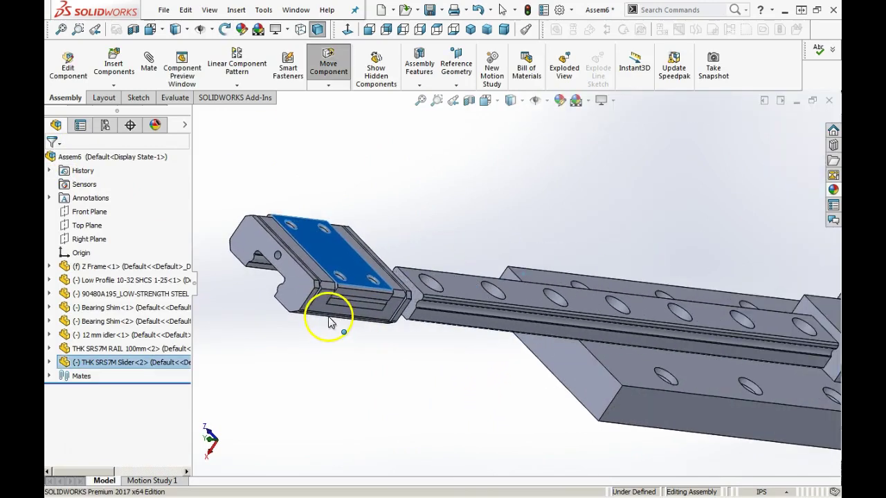
{"action": "middle_click_drag", "start_coordinate": [431, 340], "coordinate": [434, 220]}
{"action": "scroll", "coordinate": [530, 269], "scroll_direction": "up", "scroll_amount": 3}
{"action": "scroll", "coordinate": [513, 280], "scroll_direction": "down", "scroll_amount": 2}
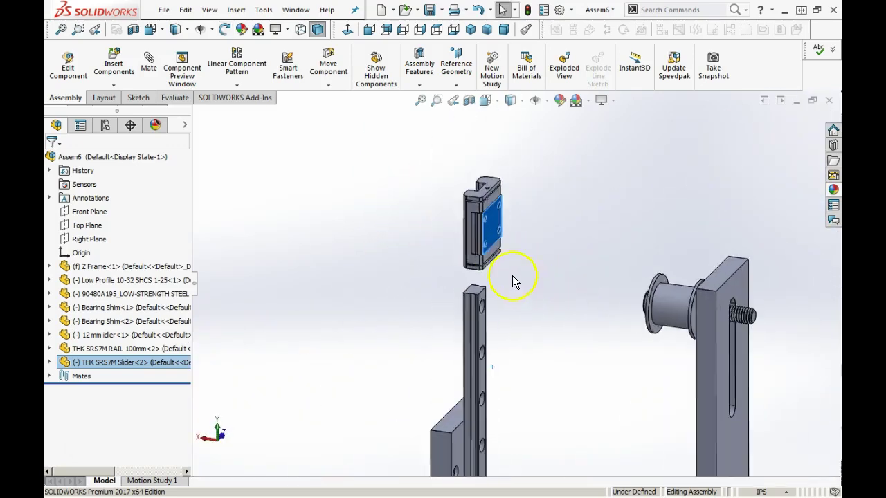
{"action": "left_click_drag", "start_coordinate": [491, 231], "coordinate": [485, 198]}
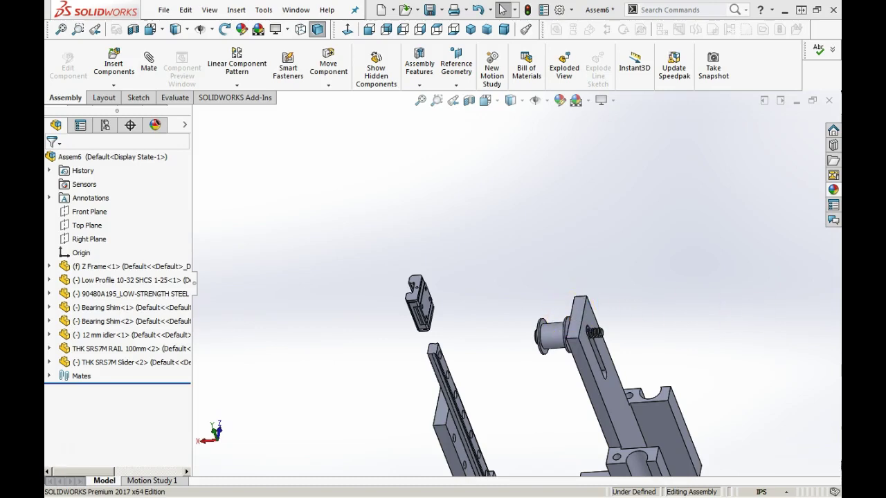
Insert the Zbase 3 part from the ECM110 SCARA KIT folder in Windows Explorer above the slider
{"action": "left_click_drag", "start_coordinate": [841, 113], "coordinate": [690, 70]}
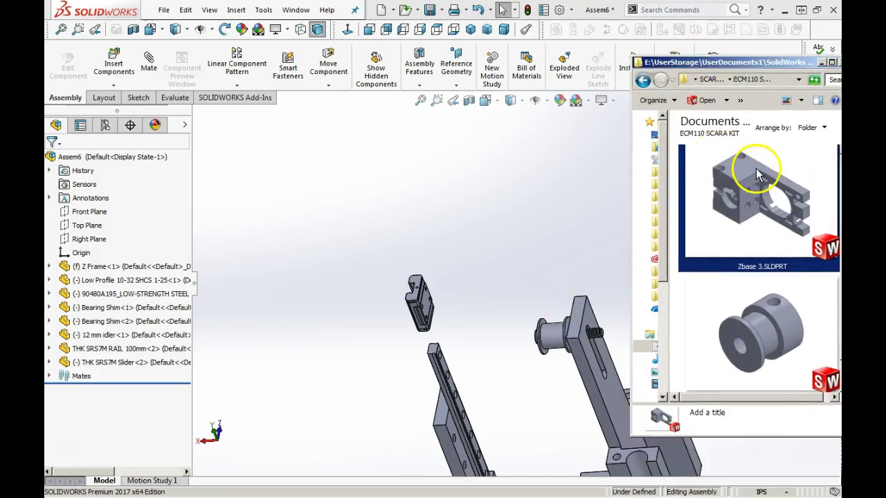
{"action": "left_click_drag", "start_coordinate": [743, 173], "coordinate": [467, 176]}
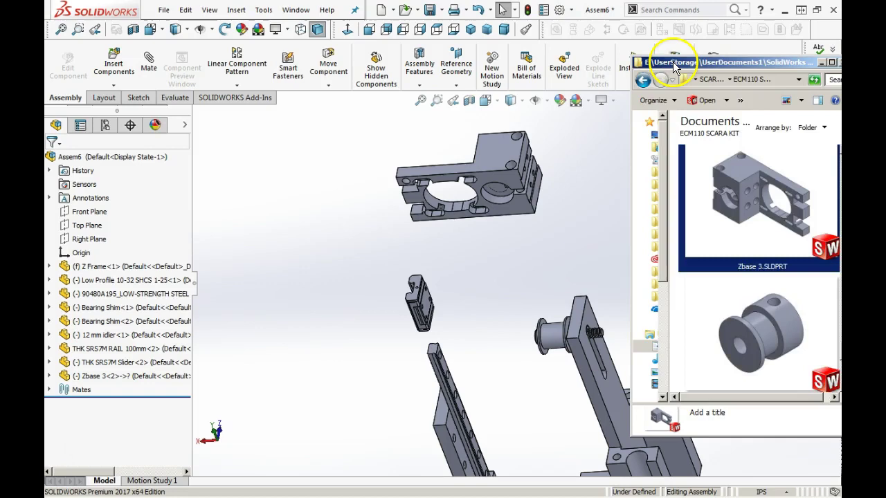
{"action": "left_click_drag", "start_coordinate": [673, 66], "coordinate": [857, 69]}
Rotate the Zbase 3 part and move it beside the slider so its mounting holes are near the slider's holes
{"action": "right_click_drag", "start_coordinate": [500, 168], "coordinate": [322, 203]}
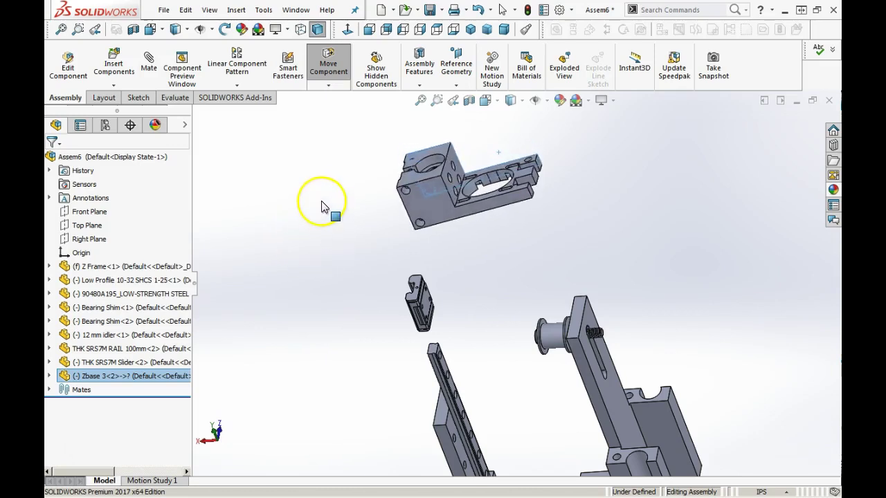
{"action": "left_click", "coordinate": [405, 204]}
{"action": "left_click_drag", "start_coordinate": [405, 203], "coordinate": [482, 307]}
{"action": "middle_click_drag", "start_coordinate": [452, 336], "coordinate": [469, 310]}
{"action": "scroll", "coordinate": [457, 313], "scroll_direction": "down", "scroll_amount": 5}
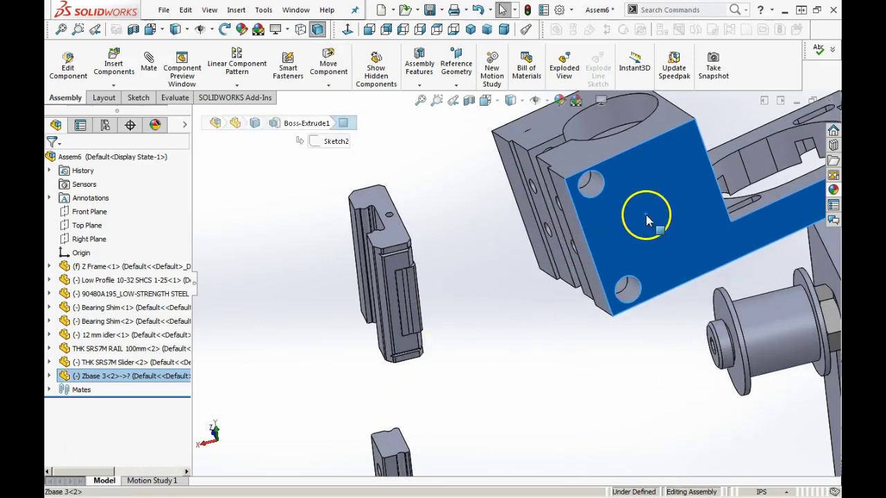
{"action": "left_click_drag", "start_coordinate": [644, 215], "coordinate": [599, 241]}
{"action": "middle_click_drag", "start_coordinate": [502, 263], "coordinate": [445, 276]}
{"action": "scroll", "coordinate": [341, 310], "scroll_direction": "down", "scroll_amount": 3}
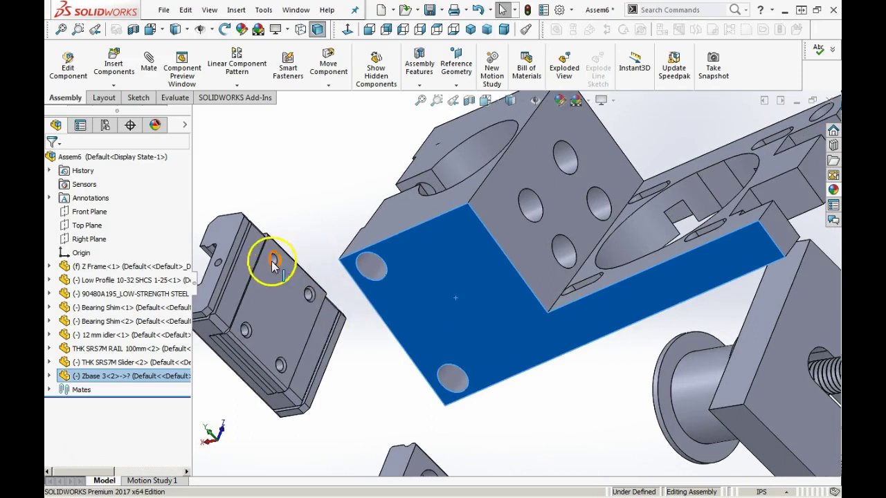
Add a concentric mate between a mounting hole on the slider's flat face and the matching hole in Zbase 3
{"action": "scroll", "coordinate": [274, 261], "scroll_direction": "down", "scroll_amount": 5}
{"action": "left_click", "coordinate": [366, 263]}
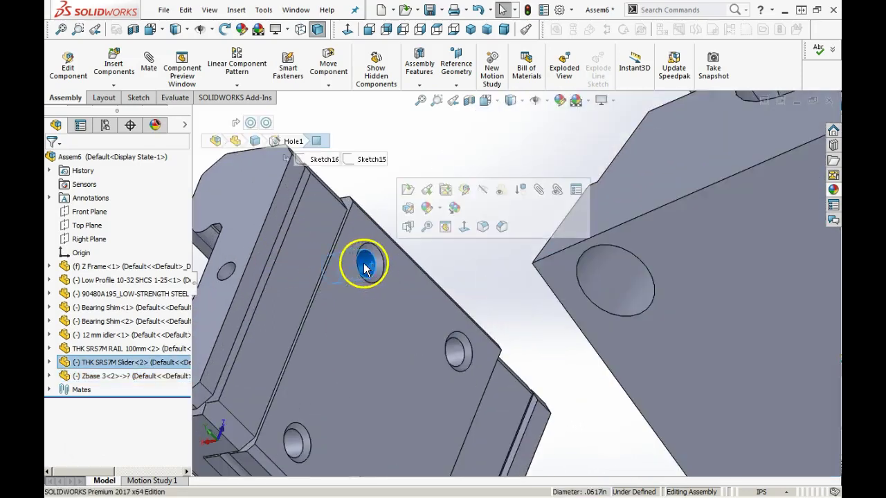
{"action": "left_click", "coordinate": [537, 190]}
{"action": "middle_click_drag", "start_coordinate": [503, 284], "coordinate": [541, 242]}
{"action": "left_click", "coordinate": [327, 290]}
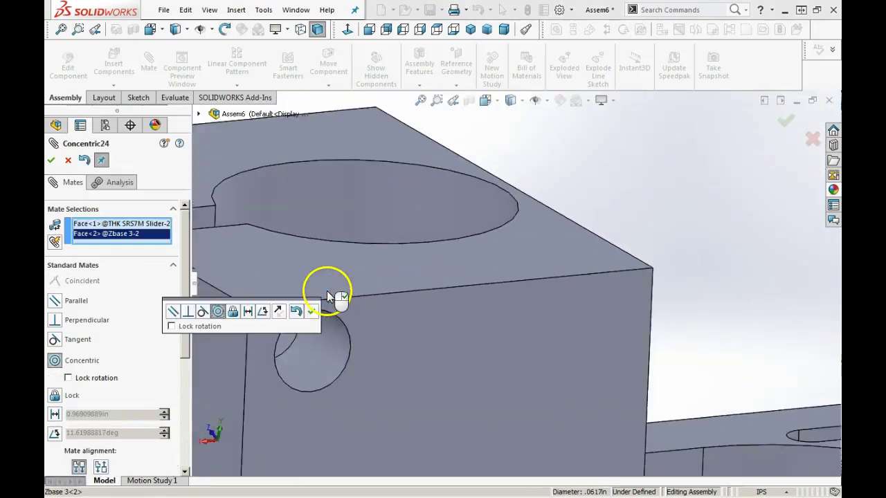
{"action": "scroll", "coordinate": [328, 292], "scroll_direction": "up", "scroll_amount": 5}
{"action": "left_click", "coordinate": [311, 311]}
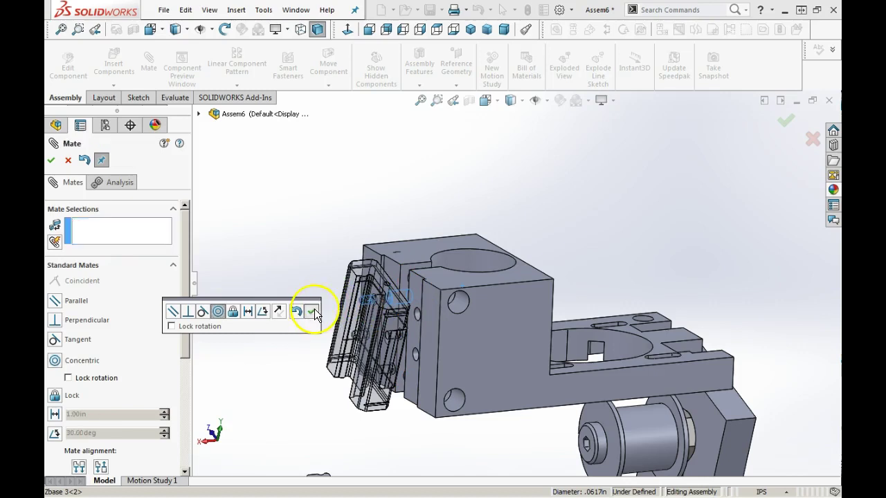
Add a concentric mate between a second mounting hole in Zbase 3 and the corresponding slider hole
{"action": "middle_click_drag", "start_coordinate": [436, 312], "coordinate": [530, 296]}
{"action": "scroll", "coordinate": [500, 311], "scroll_direction": "down", "scroll_amount": 3}
{"action": "scroll", "coordinate": [500, 312], "scroll_direction": "down", "scroll_amount": 3}
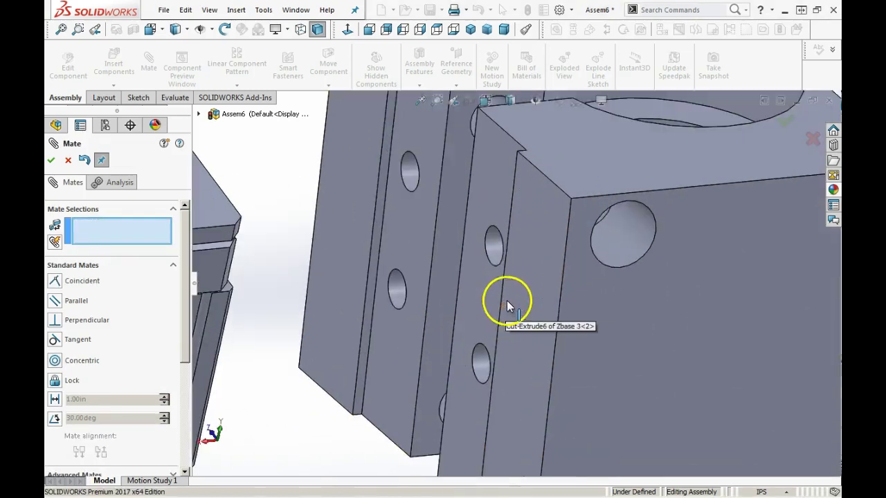
{"action": "left_click", "coordinate": [492, 252]}
{"action": "scroll", "coordinate": [492, 251], "scroll_direction": "up", "scroll_amount": 5}
{"action": "middle_click_drag", "start_coordinate": [438, 267], "coordinate": [289, 278]}
{"action": "scroll", "coordinate": [297, 280], "scroll_direction": "down", "scroll_amount": 5}
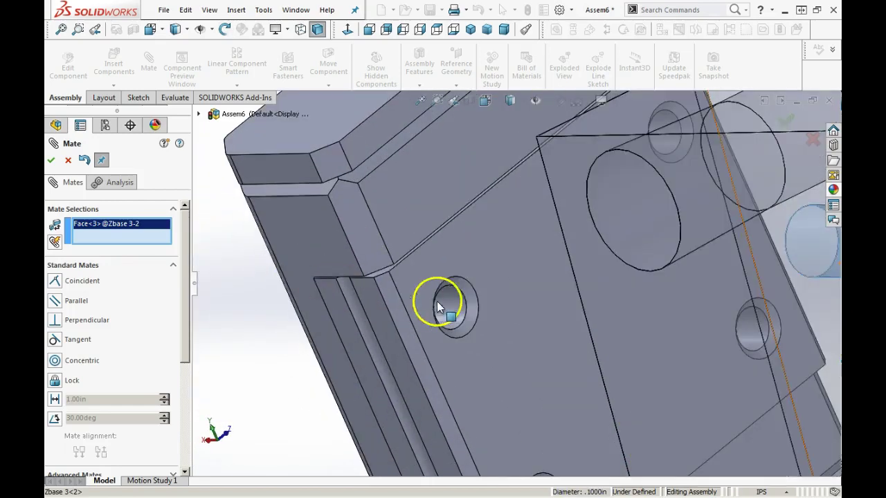
{"action": "left_click", "coordinate": [453, 305]}
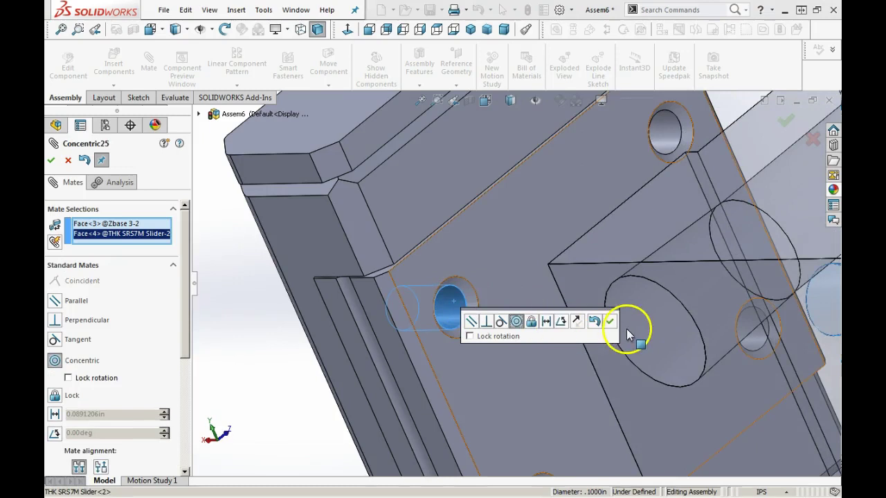
{"action": "left_click", "coordinate": [610, 323]}
{"action": "scroll", "coordinate": [585, 338], "scroll_direction": "up", "scroll_amount": 5}
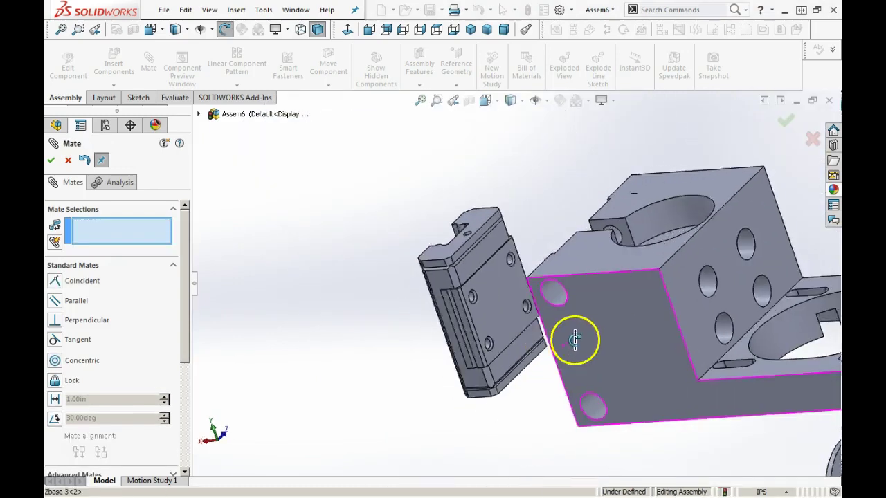
Add a coincident mate between the mounting face of Zbase 3 and the slider's flat face with the screw holes
{"action": "left_click", "coordinate": [515, 265]}
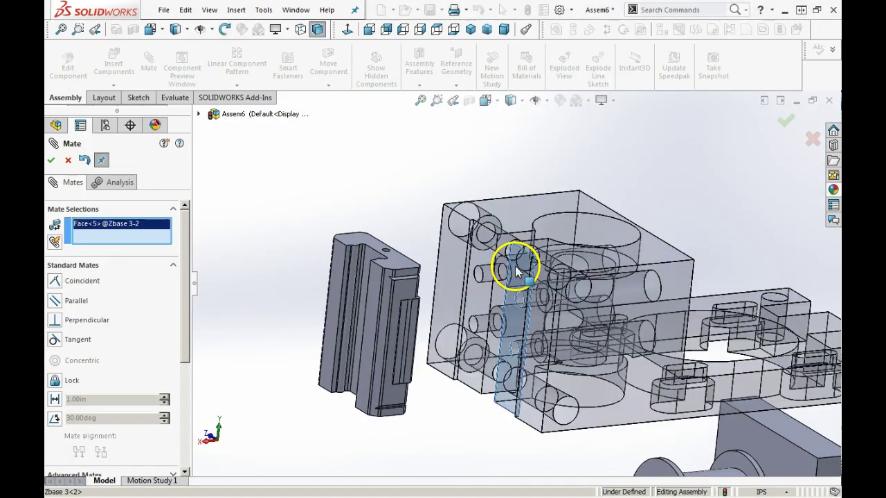
{"action": "middle_click_drag", "start_coordinate": [508, 294], "coordinate": [417, 311]}
{"action": "left_click", "coordinate": [414, 309]}
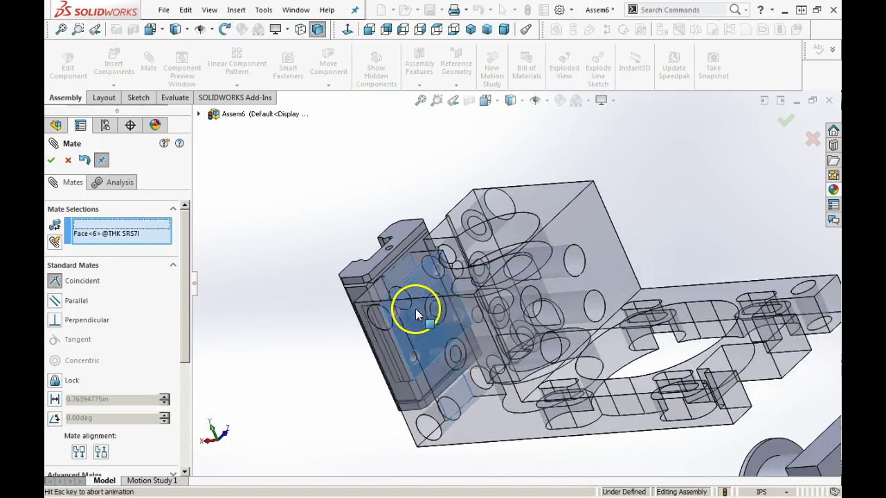
{"action": "left_click", "coordinate": [403, 328]}
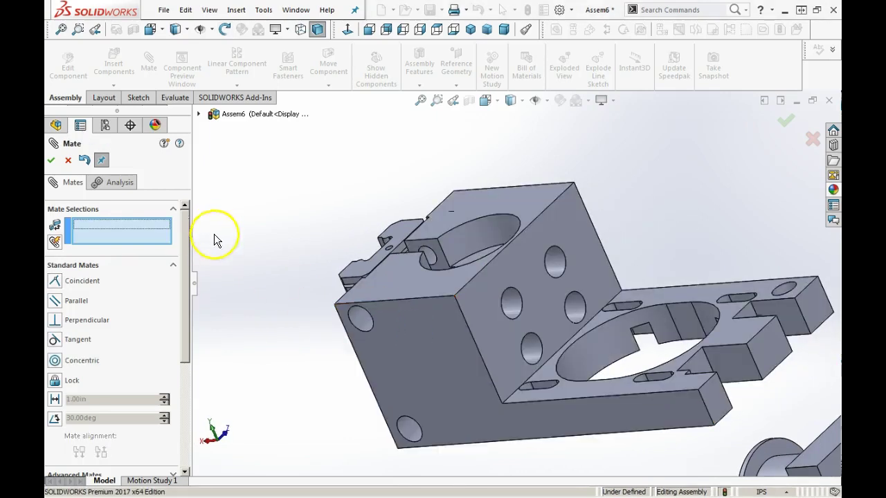
{"action": "left_click", "coordinate": [51, 159]}
{"action": "scroll", "coordinate": [490, 292], "scroll_direction": "up", "scroll_amount": 5}
{"action": "middle_click_drag", "start_coordinate": [490, 293], "coordinate": [571, 282]}
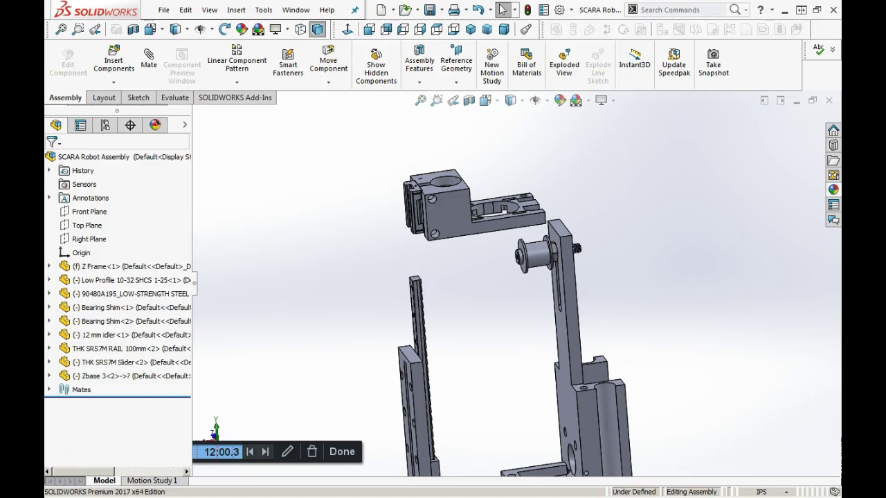
Insert two copies of the 8mm Bearing part above the Zbase 3 block
{"action": "left_click", "coordinate": [515, 129]}
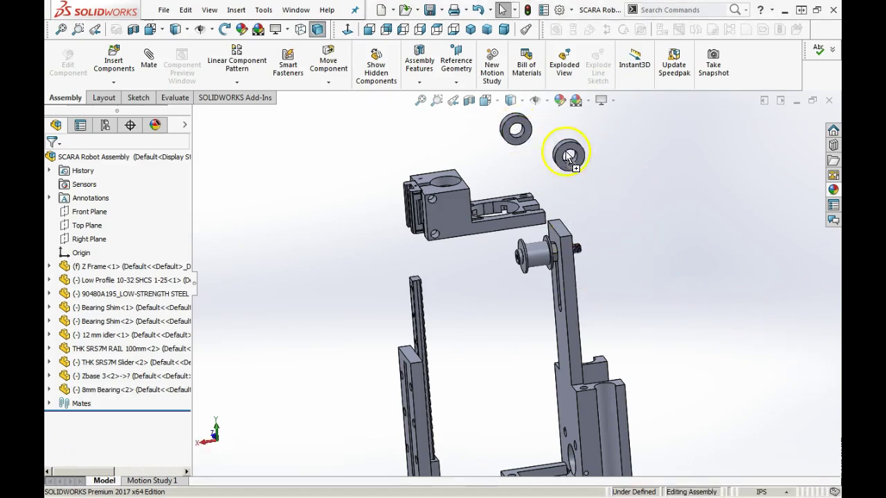
{"action": "left_click", "coordinate": [564, 154]}
{"action": "scroll", "coordinate": [488, 177], "scroll_direction": "down", "scroll_amount": 2}
{"action": "scroll", "coordinate": [488, 178], "scroll_direction": "down", "scroll_amount": 1}
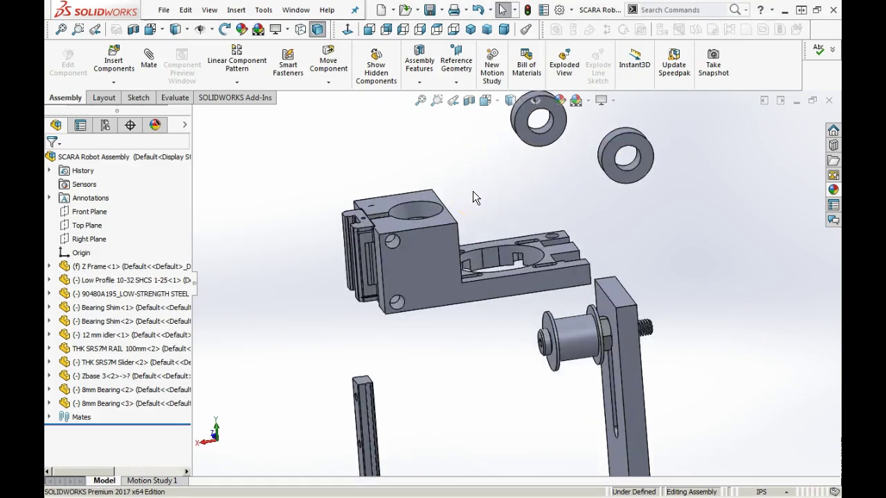
{"action": "scroll", "coordinate": [475, 191], "scroll_direction": "up", "scroll_amount": 1}
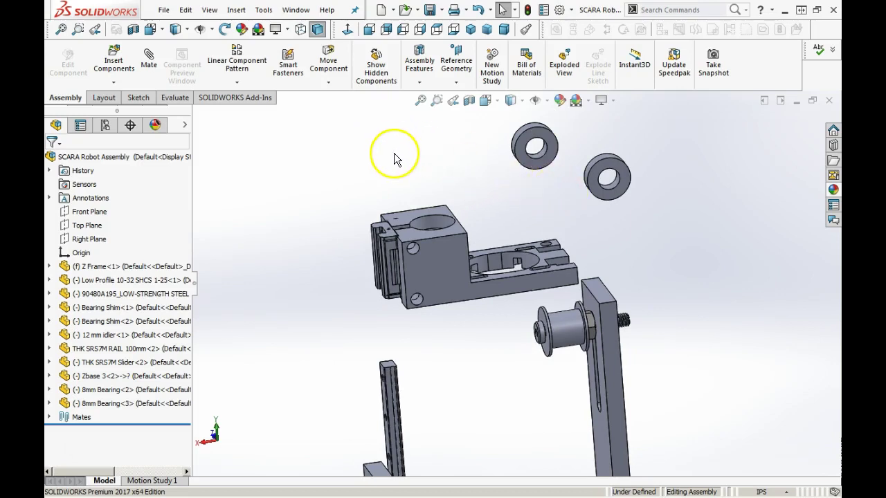
Move one 8mm bearing above the round bore in the Zbase 3 block
{"action": "left_click_drag", "start_coordinate": [534, 142], "coordinate": [407, 172]}
{"action": "left_click", "coordinate": [475, 168]}
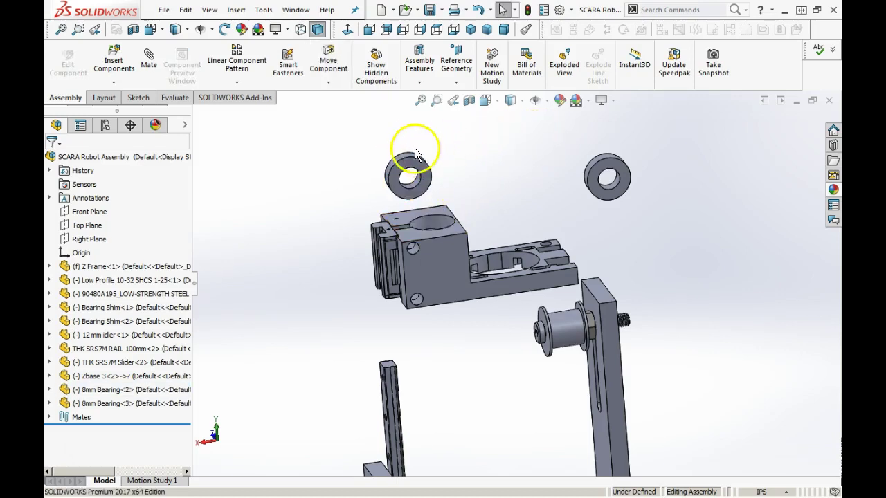
{"action": "middle_click_drag", "start_coordinate": [414, 139], "coordinate": [425, 221]}
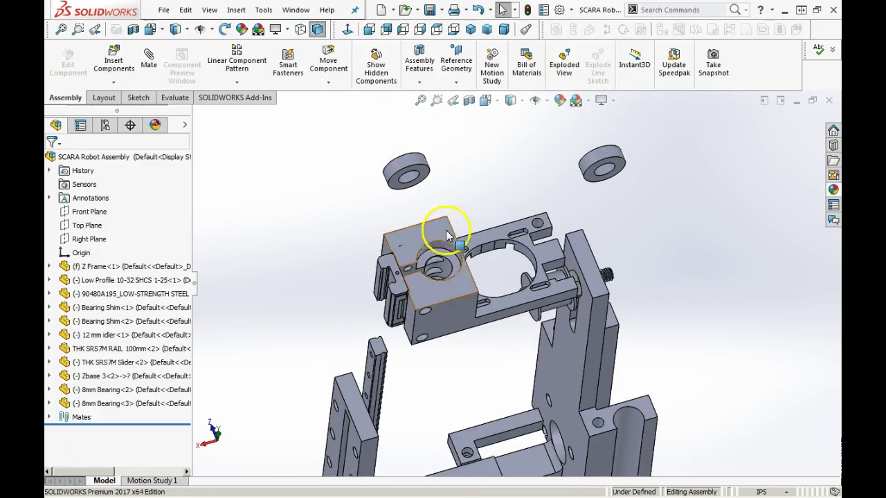
{"action": "scroll", "coordinate": [443, 266], "scroll_direction": "down", "scroll_amount": 3}
{"action": "scroll", "coordinate": [445, 271], "scroll_direction": "down", "scroll_amount": 3}
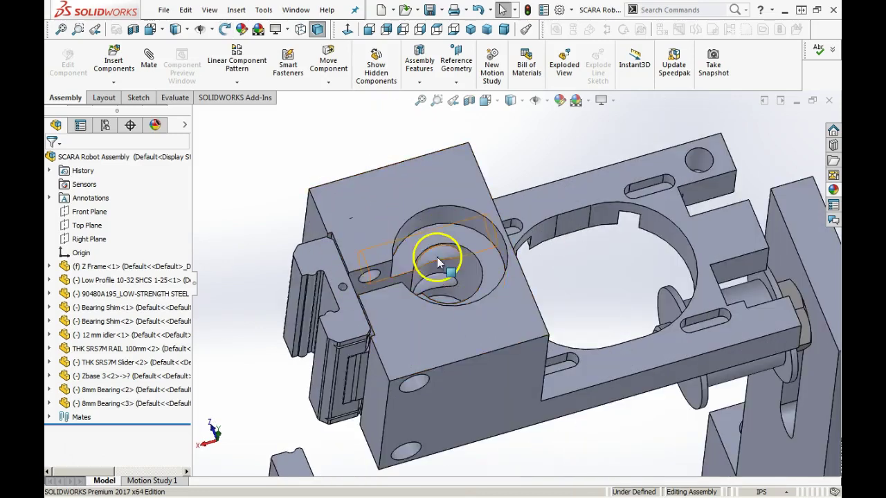
{"action": "scroll", "coordinate": [436, 255], "scroll_direction": "up", "scroll_amount": 2}
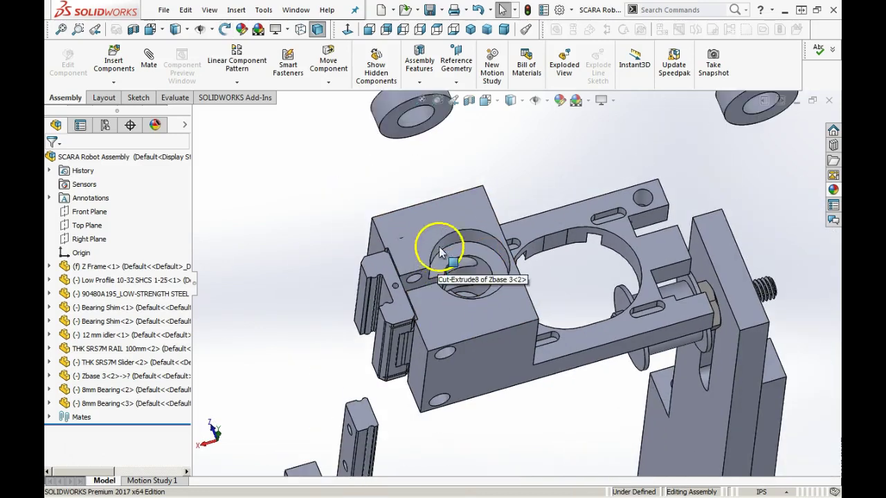
Add a concentric mate between the Zbase 3 bore's upper edge and the 8mm bearing, and slide the bearing along the bore axis
{"action": "left_click", "coordinate": [408, 128]}
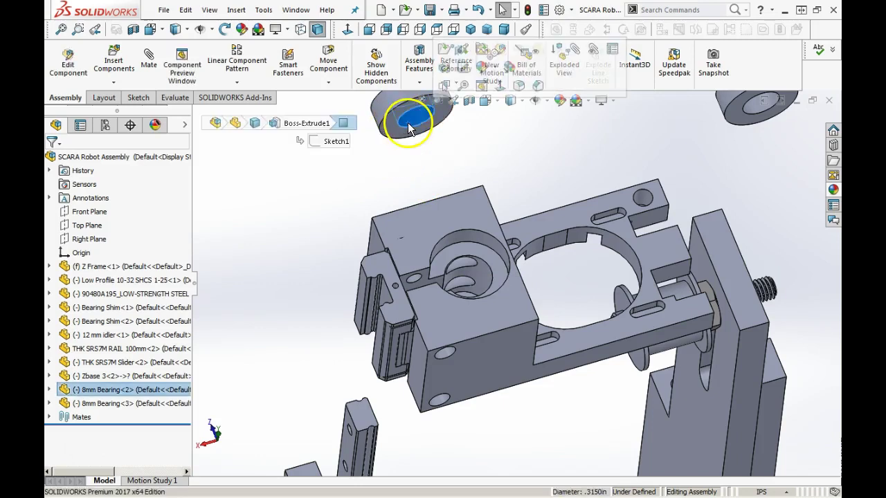
{"action": "left_click", "coordinate": [478, 233]}
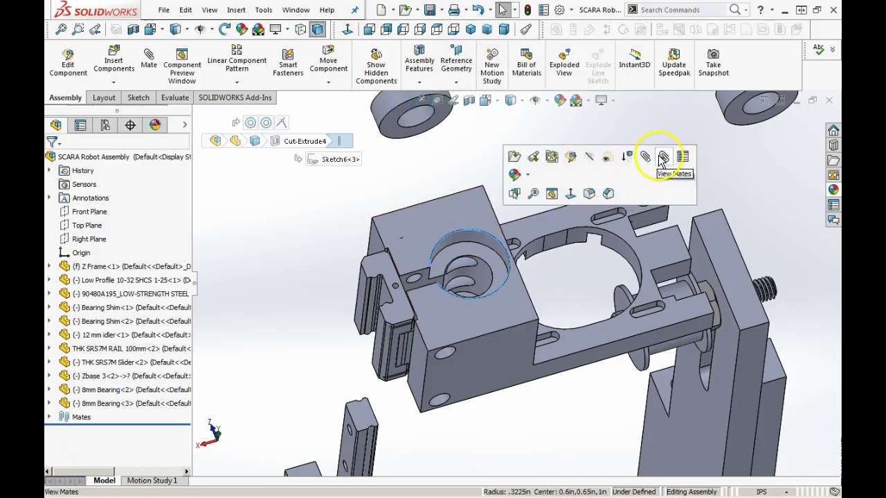
{"action": "left_click", "coordinate": [646, 156]}
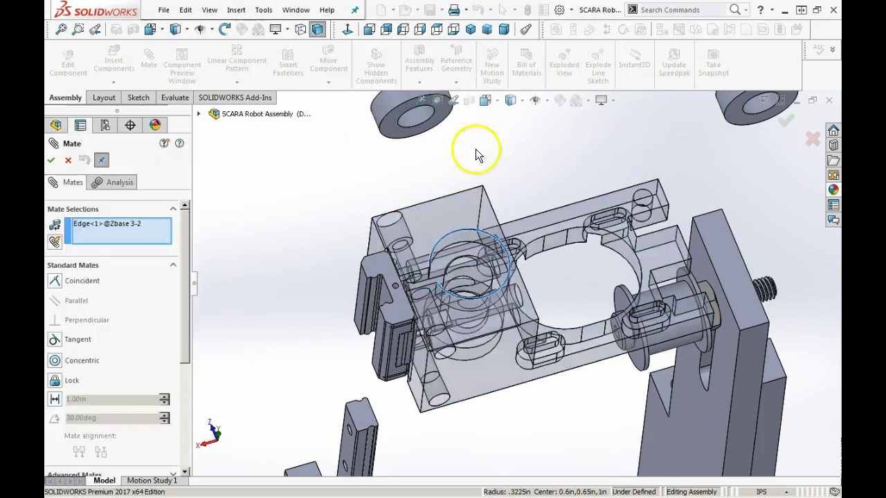
{"action": "left_click", "coordinate": [427, 124]}
{"action": "left_click", "coordinate": [411, 111]}
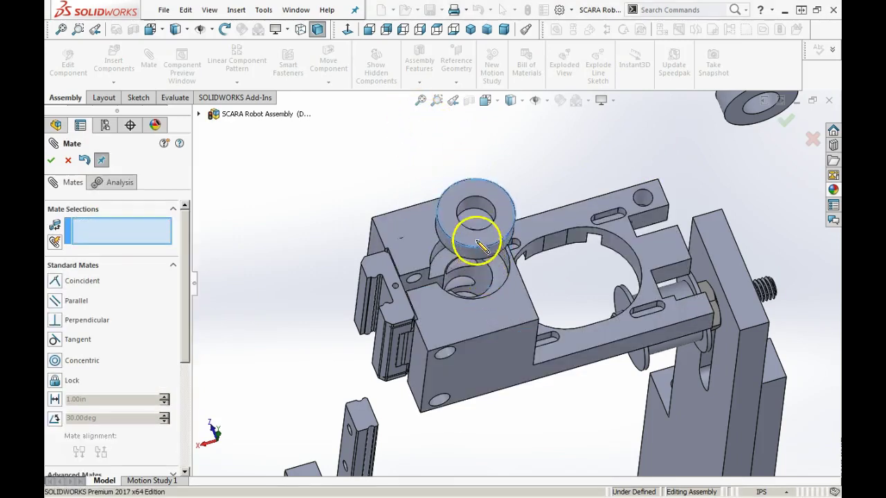
{"action": "left_click_drag", "start_coordinate": [477, 241], "coordinate": [464, 185]}
{"action": "middle_click_drag", "start_coordinate": [474, 285], "coordinate": [453, 216]}
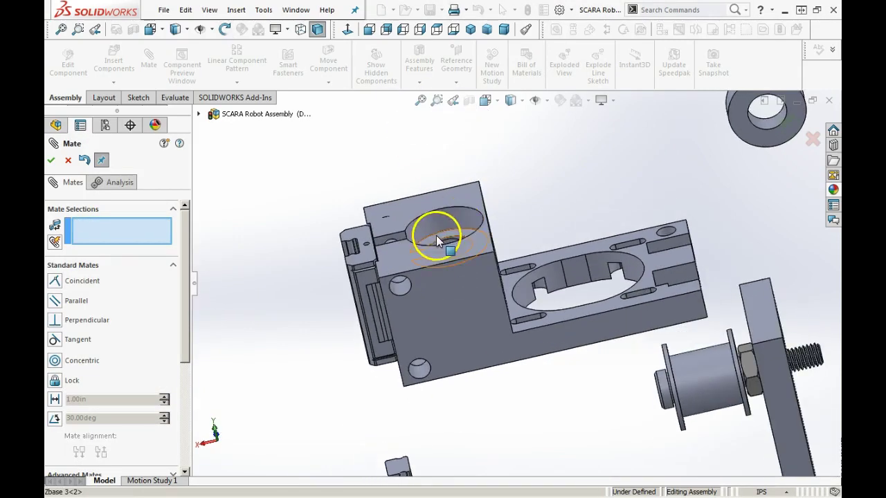
Add a coincident mate between the ledge inside the Zbase 3 bore and the underside of the first 8mm bearing
{"action": "left_click", "coordinate": [436, 238]}
{"action": "scroll", "coordinate": [428, 210], "scroll_direction": "up", "scroll_amount": 3}
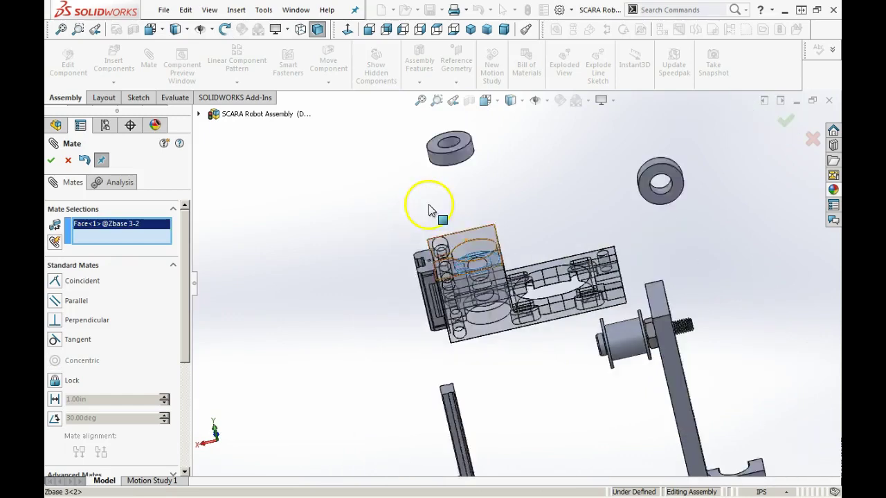
{"action": "middle_click_drag", "start_coordinate": [459, 215], "coordinate": [523, 305]}
{"action": "left_click", "coordinate": [483, 177]}
{"action": "left_click", "coordinate": [623, 151]}
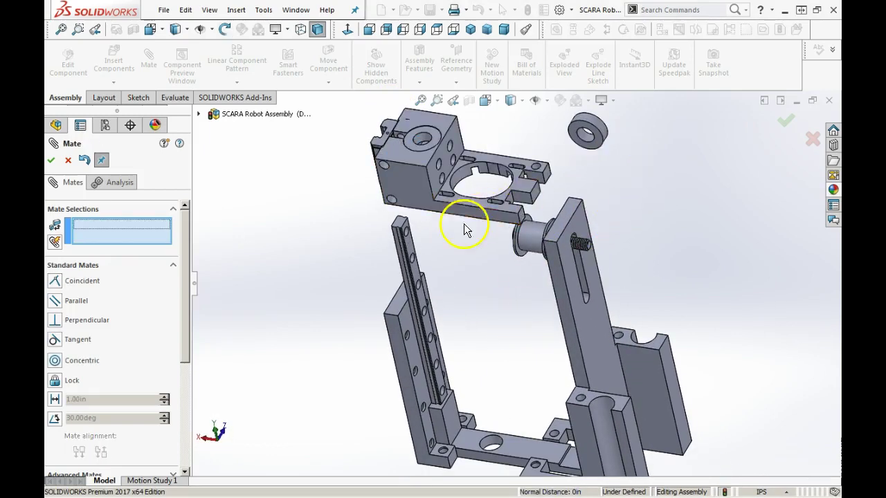
{"action": "left_click", "coordinate": [590, 144]}
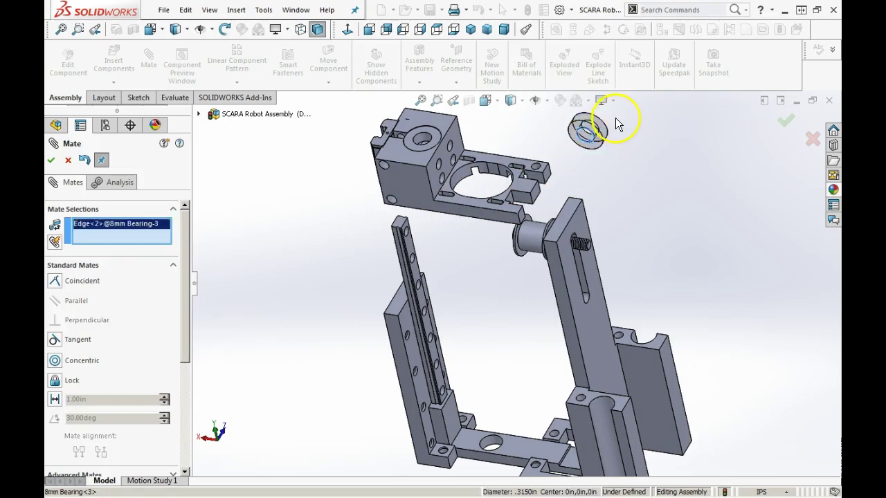
{"action": "left_click", "coordinate": [429, 142]}
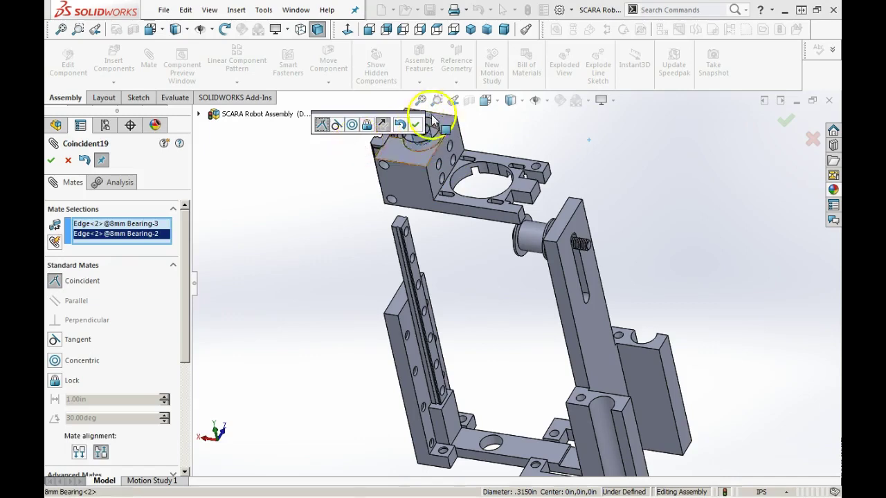
{"action": "left_click_drag", "start_coordinate": [379, 122], "coordinate": [293, 167]}
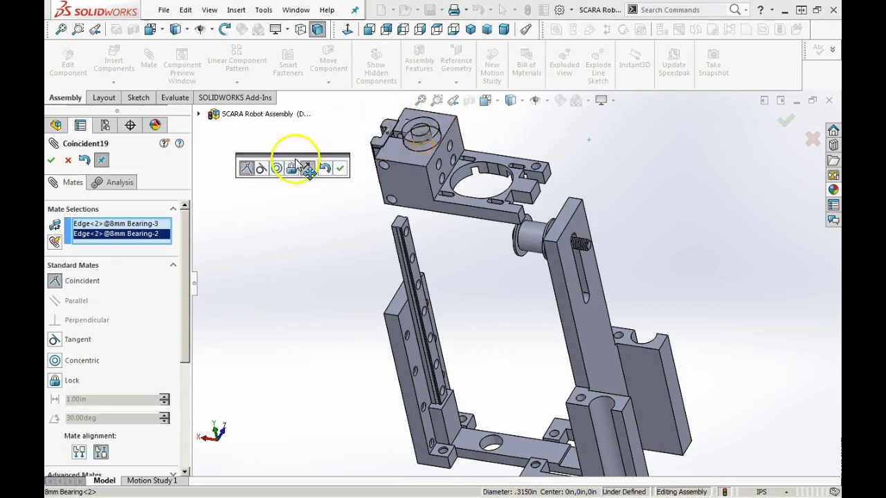
{"action": "scroll", "coordinate": [417, 188], "scroll_direction": "down", "scroll_amount": 3}
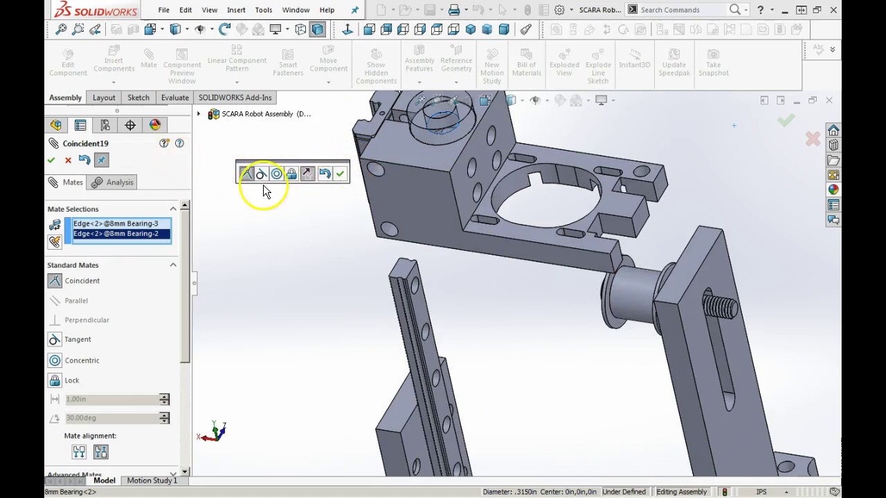
{"action": "left_click", "coordinate": [84, 160]}
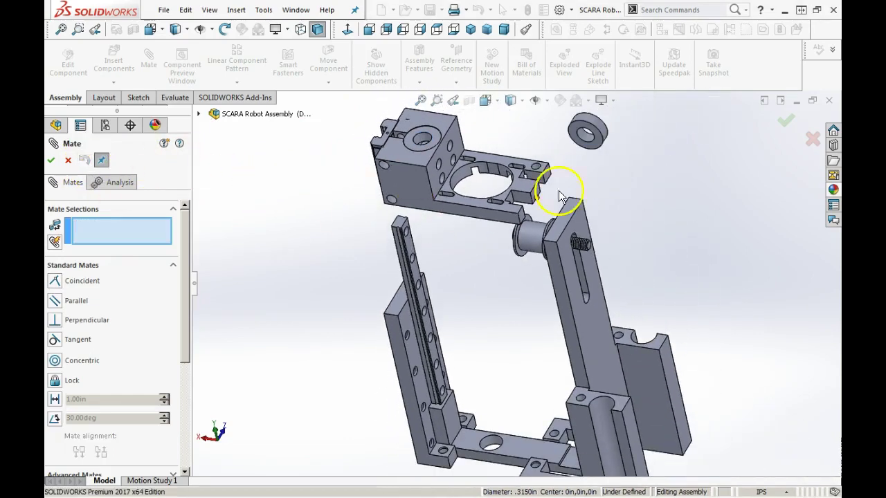
Move the second 8mm bearing to the underside of the Zbase 3 block, near the open end of its bore
{"action": "left_click_drag", "start_coordinate": [599, 146], "coordinate": [354, 243]}
{"action": "middle_click_drag", "start_coordinate": [378, 264], "coordinate": [504, 198]}
{"action": "left_click_drag", "start_coordinate": [515, 199], "coordinate": [423, 209]}
{"action": "scroll", "coordinate": [427, 221], "scroll_direction": "up", "scroll_amount": 4}
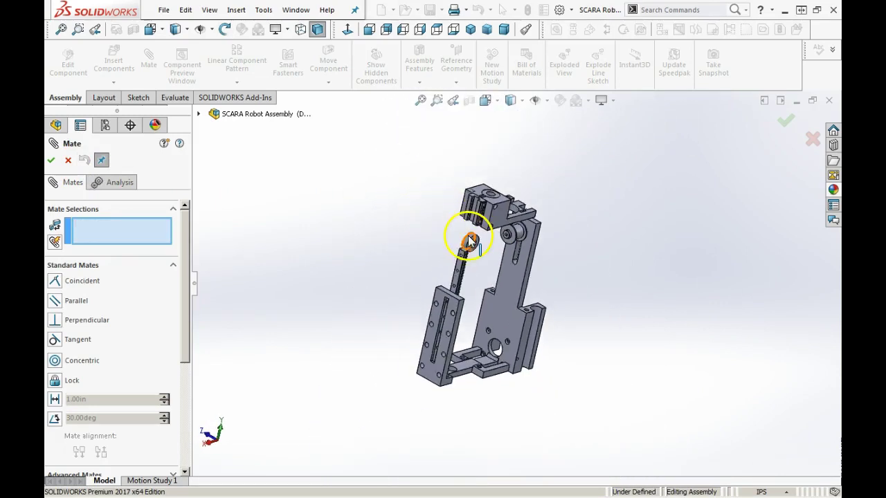
{"action": "left_click_drag", "start_coordinate": [489, 247], "coordinate": [470, 222]}
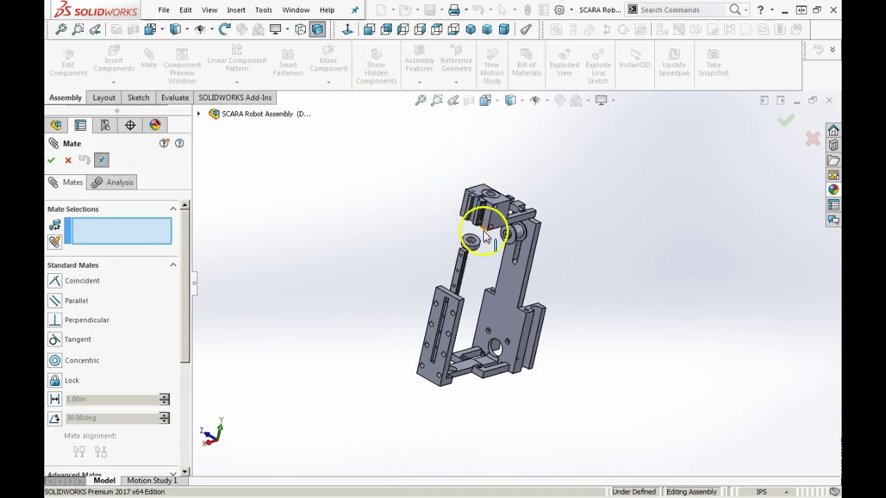
{"action": "scroll", "coordinate": [484, 235], "scroll_direction": "down", "scroll_amount": 5}
{"action": "middle_click_drag", "start_coordinate": [475, 253], "coordinate": [421, 89]}
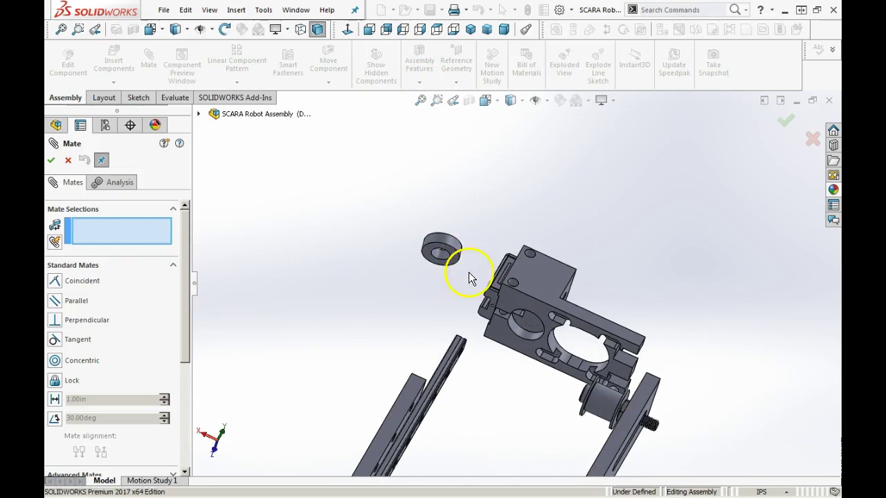
{"action": "left_click_drag", "start_coordinate": [465, 293], "coordinate": [487, 371]}
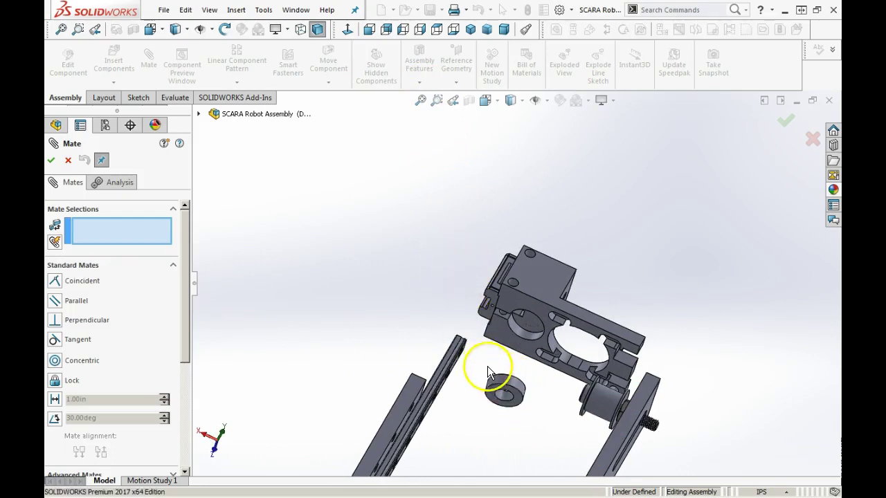
Add a concentric mate between the second 8mm bearing and the Zbase 3 lower bore, and slide the bearing out along the bore axis
{"action": "left_click", "coordinate": [513, 383]}
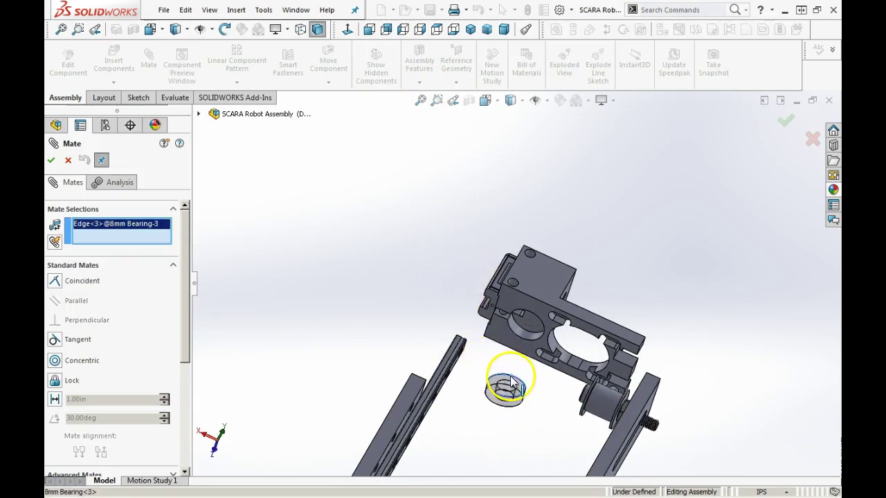
{"action": "left_click", "coordinate": [528, 339]}
{"action": "left_click", "coordinate": [626, 359]}
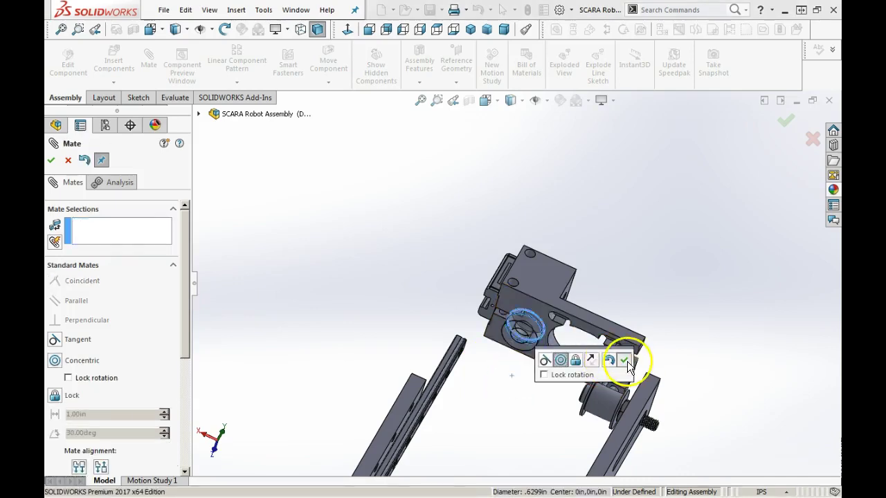
{"action": "left_click_drag", "start_coordinate": [517, 326], "coordinate": [510, 375]}
Seat the second 8mm bearing with a coincident mate between its inner flat face and the ledge in the Zbase 3 lower bore, and finish mating
{"action": "middle_click_drag", "start_coordinate": [510, 376], "coordinate": [522, 280]}
{"action": "mouse_move", "coordinate": [531, 213]}
{"action": "left_mouse_down"}
{"action": "mouse_move", "coordinate": [530, 237]}
{"action": "mouse_move", "coordinate": [532, 222]}
{"action": "left_mouse_up"}
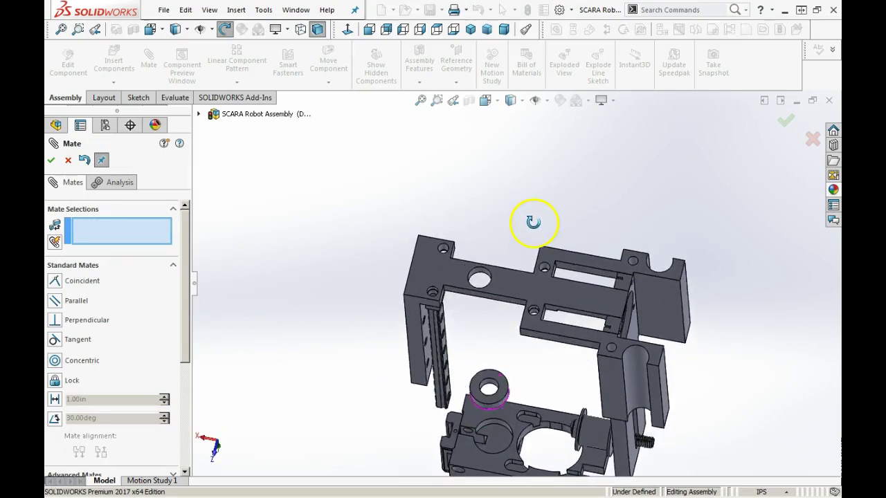
{"action": "left_click", "coordinate": [492, 427]}
{"action": "middle_click_drag", "start_coordinate": [488, 371], "coordinate": [381, 204]}
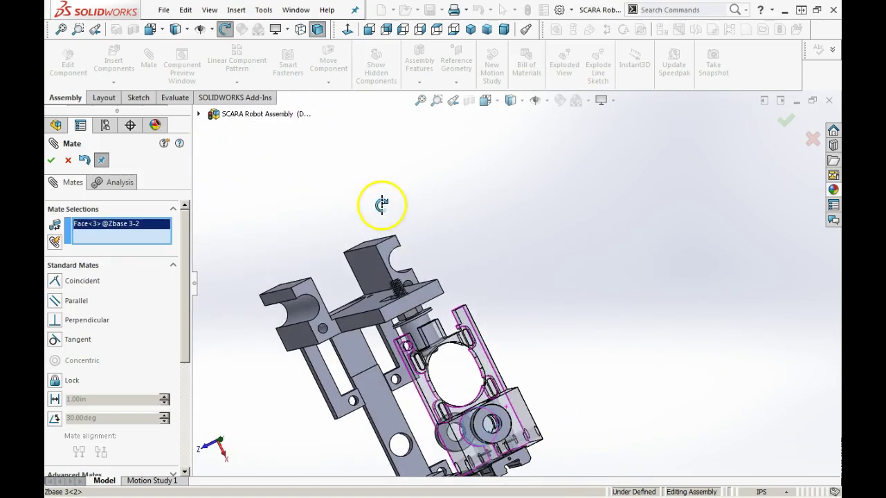
{"action": "left_click", "coordinate": [450, 441]}
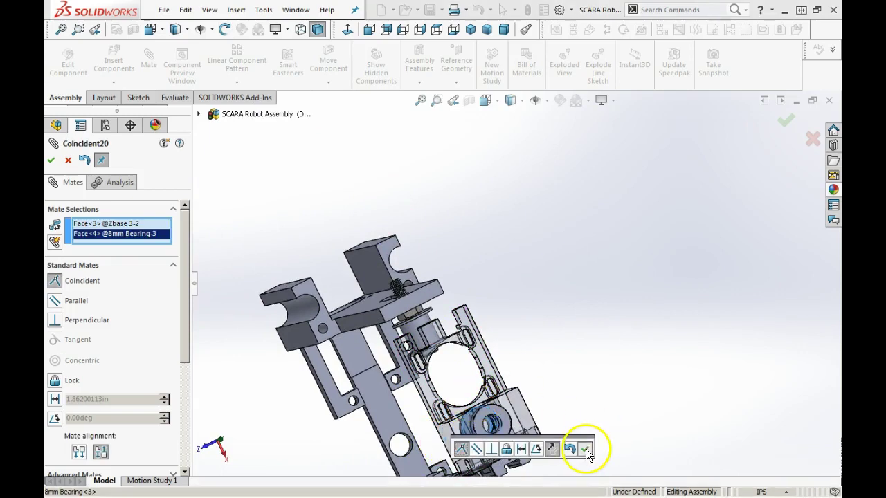
{"action": "left_click", "coordinate": [585, 446]}
{"action": "middle_click_drag", "start_coordinate": [529, 419], "coordinate": [423, 388]}
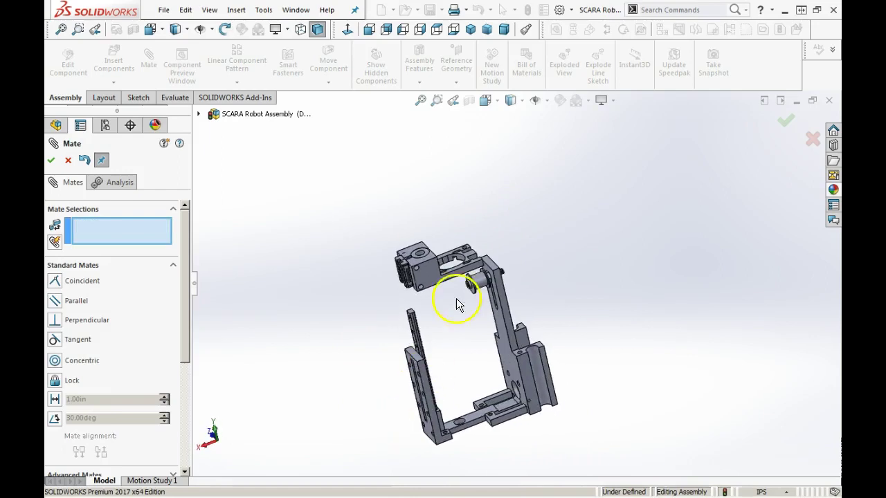
{"action": "middle_click_drag", "start_coordinate": [336, 178], "coordinate": [330, 148]}
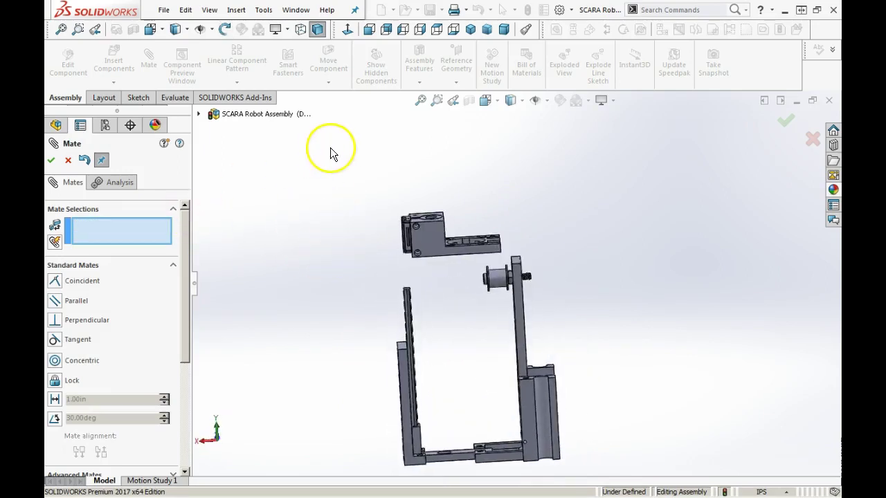
{"action": "scroll", "coordinate": [420, 209], "scroll_direction": "down", "scroll_amount": 3}
{"action": "middle_click_drag", "start_coordinate": [458, 296], "coordinate": [470, 332]}
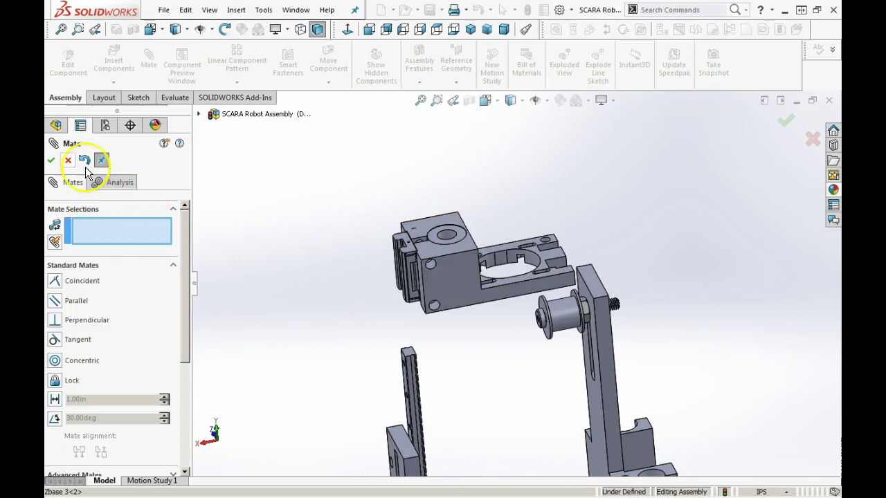
{"action": "left_click", "coordinate": [51, 162]}
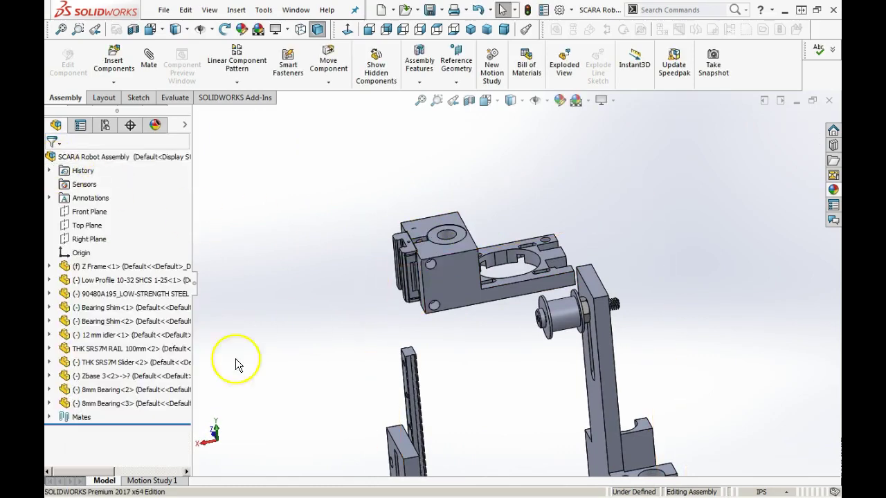
Insert the NEMA 11 Motor part from the SCARA kit folder and place it in open space beside the Z Frame
{"action": "left_click", "coordinate": [69, 453]}
{"action": "middle_click_drag", "start_coordinate": [243, 267], "coordinate": [240, 309]}
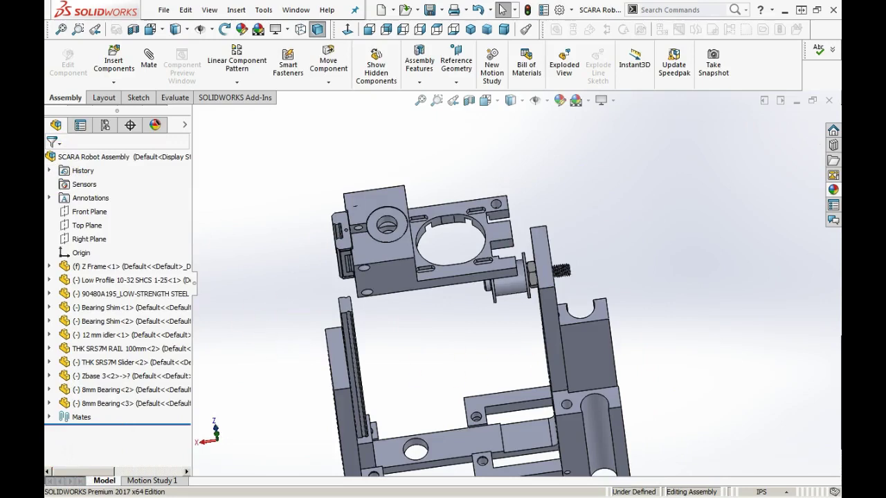
{"action": "left_click_drag", "start_coordinate": [841, 128], "coordinate": [688, 9]}
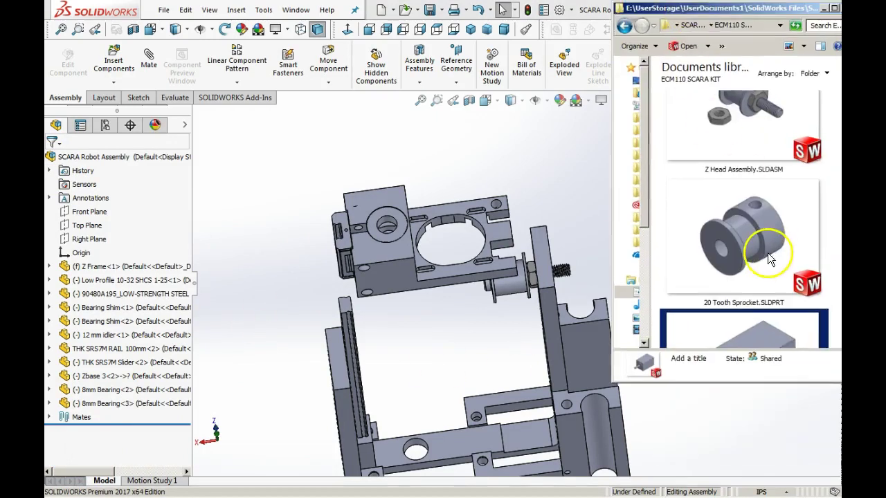
{"action": "scroll", "coordinate": [767, 252], "scroll_direction": "down", "scroll_amount": 2}
{"action": "left_click_drag", "start_coordinate": [754, 261], "coordinate": [481, 200]}
{"action": "left_click_drag", "start_coordinate": [653, 10], "coordinate": [879, 42]}
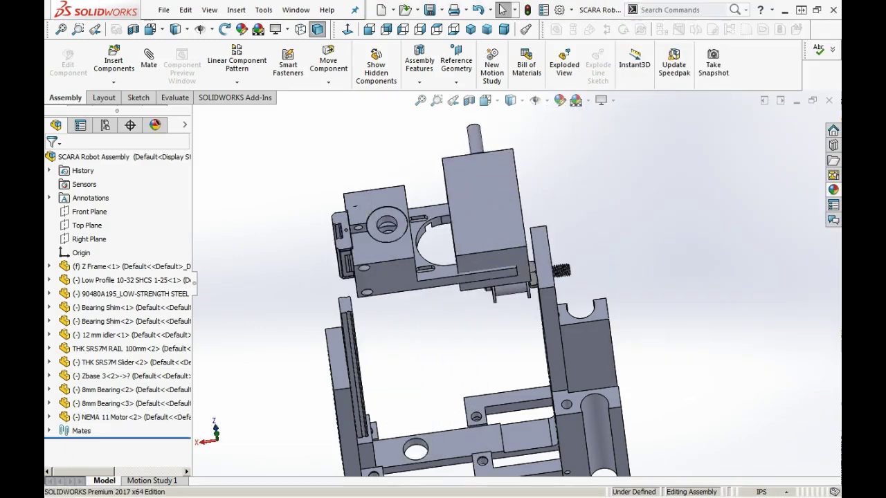
{"action": "left_click_drag", "start_coordinate": [508, 179], "coordinate": [735, 351]}
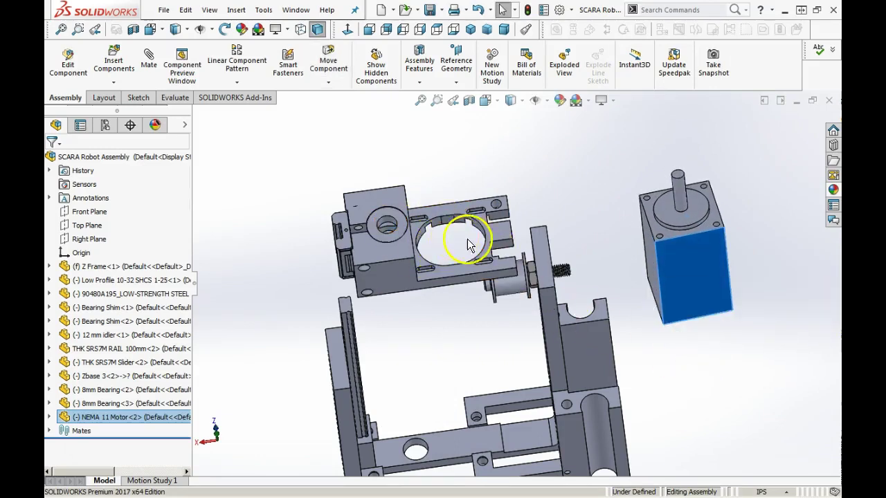
{"action": "left_click", "coordinate": [519, 185]}
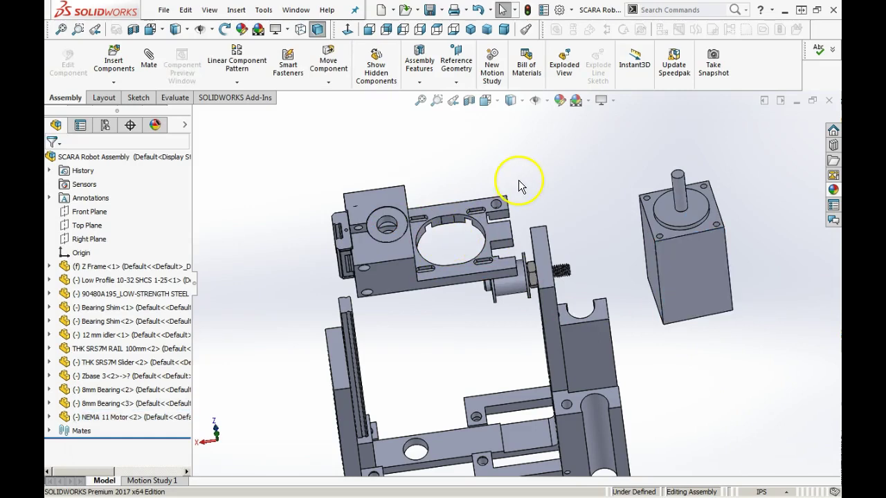
Start a centered width mate using two opposite side faces of the NEMA 11 Motor as the width references
{"action": "left_click", "coordinate": [682, 267]}
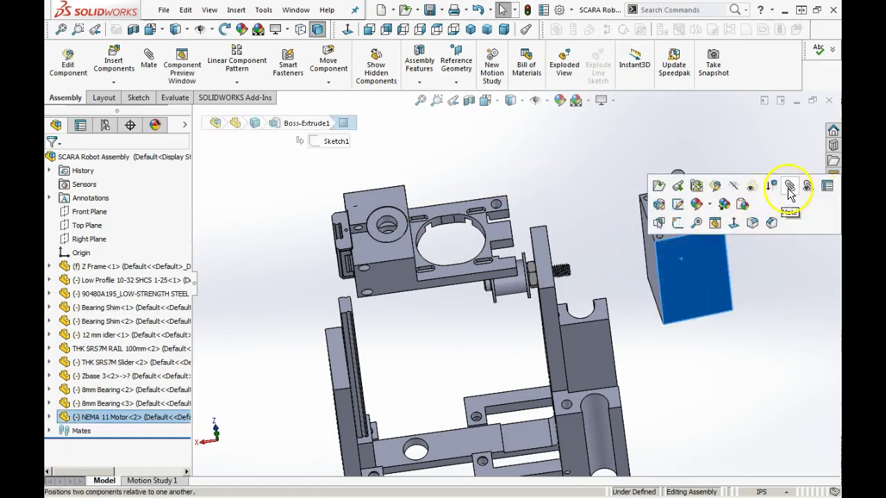
{"action": "left_click", "coordinate": [759, 203]}
{"action": "left_click_drag", "start_coordinate": [185, 281], "coordinate": [195, 350]}
{"action": "left_click", "coordinate": [173, 357]}
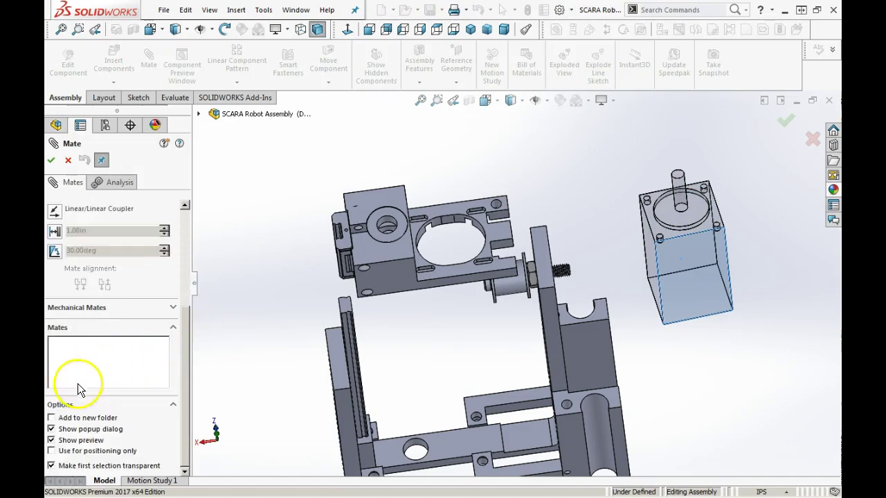
{"action": "scroll", "coordinate": [186, 346], "scroll_direction": "up", "scroll_amount": 5}
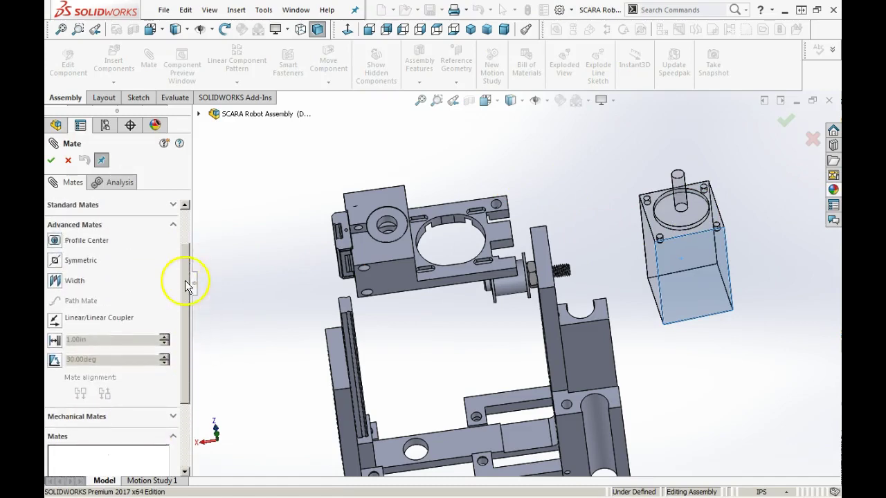
{"action": "left_click", "coordinate": [76, 297]}
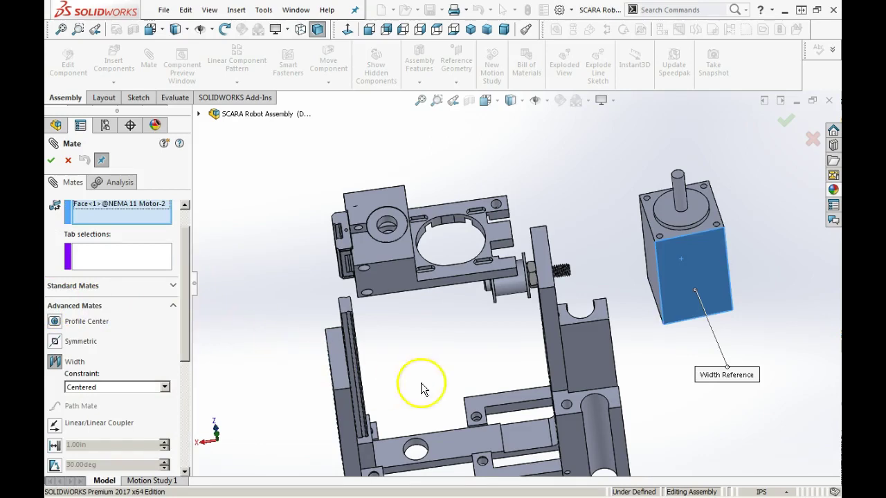
{"action": "middle_click_drag", "start_coordinate": [689, 265], "coordinate": [689, 243]}
{"action": "left_click", "coordinate": [723, 194]}
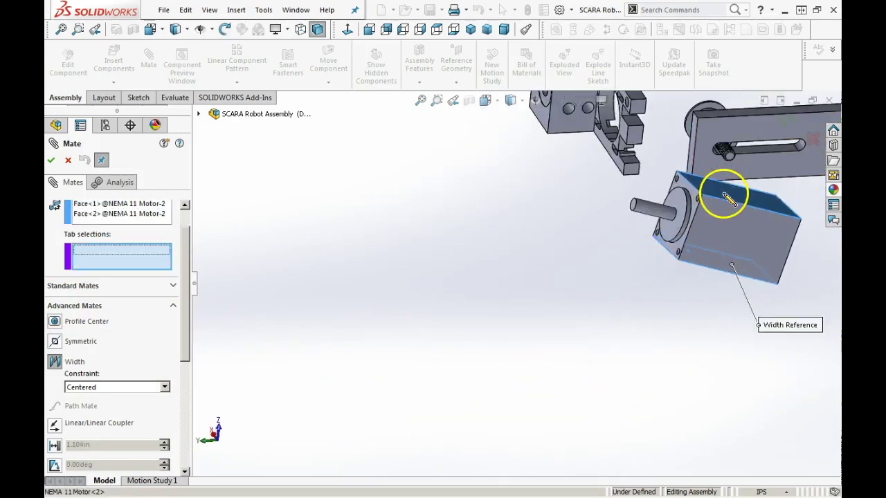
Choose the two opposite long side faces of Zbase 3 as the tab references and complete the width mate with the motor
{"action": "middle_click_drag", "start_coordinate": [586, 326], "coordinate": [676, 195]}
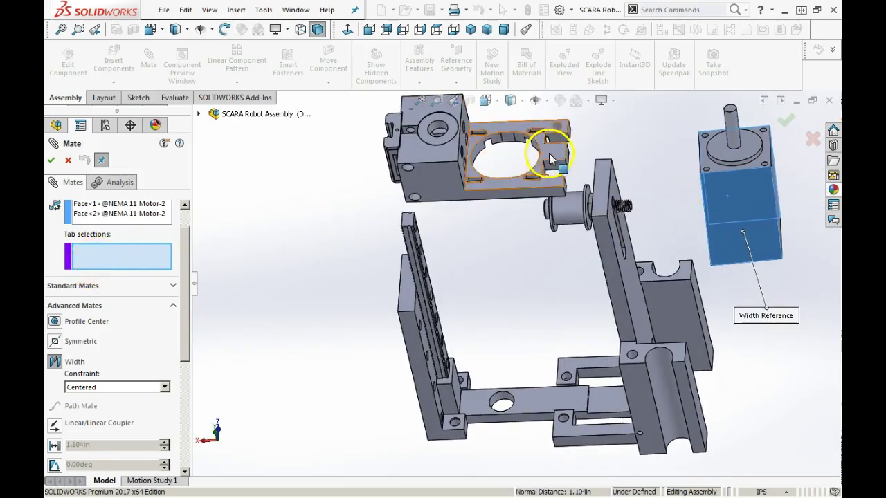
{"action": "left_click", "coordinate": [496, 199]}
{"action": "middle_click_drag", "start_coordinate": [518, 165], "coordinate": [421, 257]}
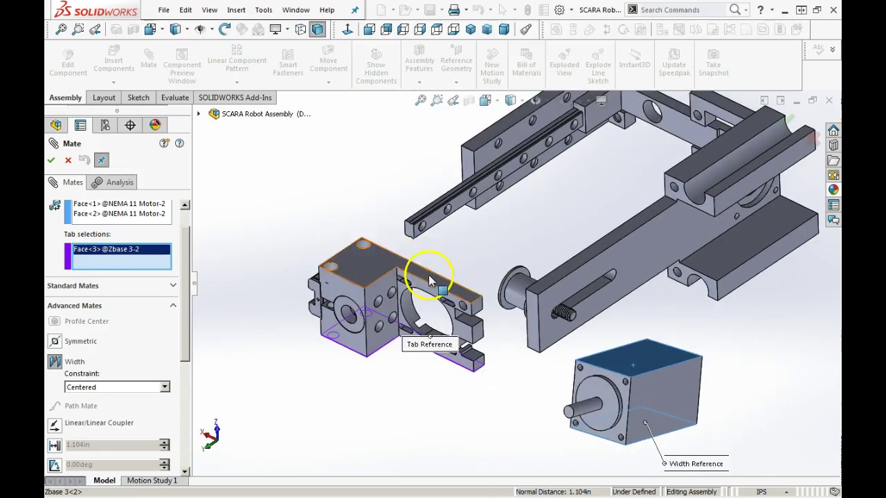
{"action": "left_click", "coordinate": [423, 260]}
{"action": "left_click", "coordinate": [69, 165]}
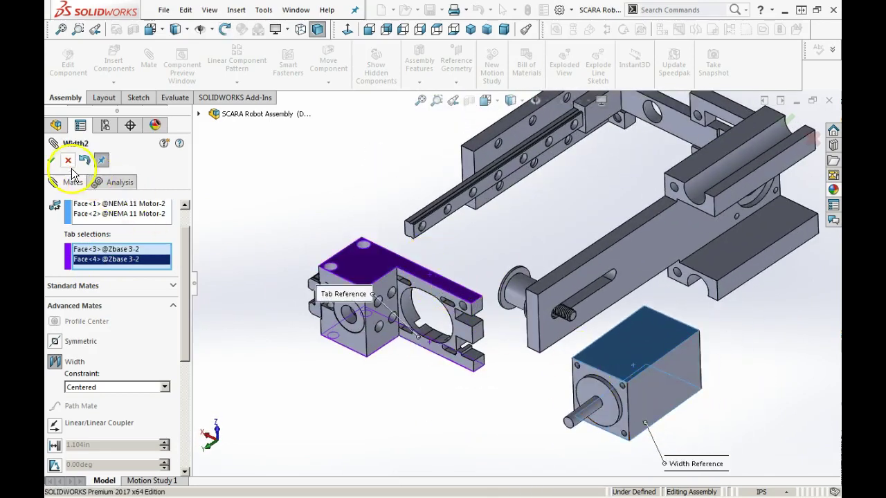
Add a coincident mate between the motor's shaft-side mounting face and the flat face of Zbase 3, position the motor beneath the opening, and finish mating
{"action": "middle_click_drag", "start_coordinate": [465, 352], "coordinate": [52, 251]}
{"action": "left_click", "coordinate": [172, 229]}
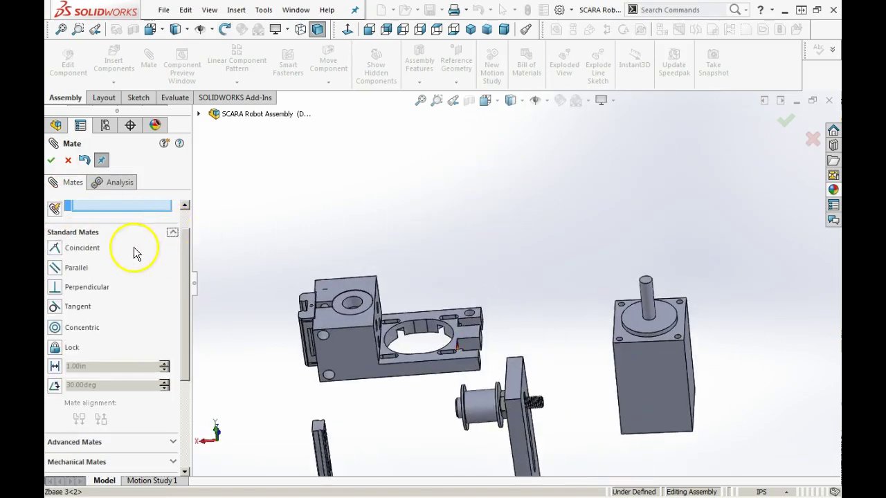
{"action": "left_click", "coordinate": [678, 334]}
{"action": "middle_click_drag", "start_coordinate": [470, 361], "coordinate": [401, 372]}
{"action": "left_click", "coordinate": [384, 419]}
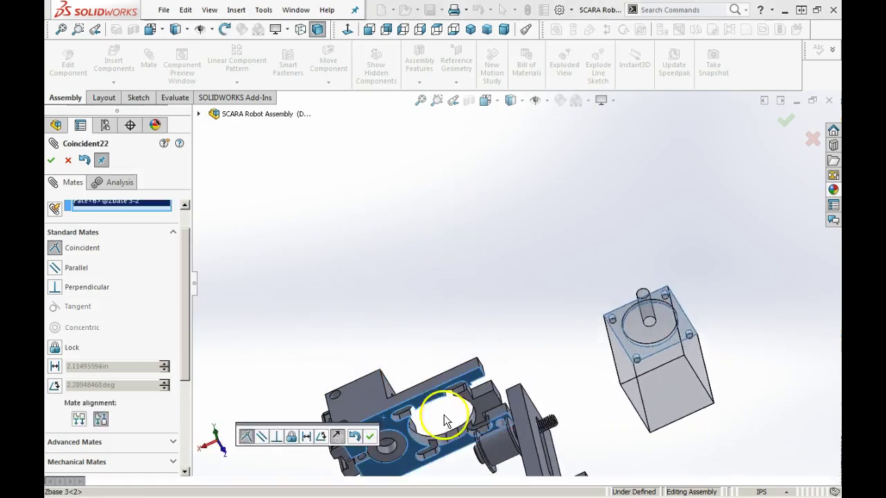
{"action": "left_click", "coordinate": [369, 440]}
{"action": "middle_click_drag", "start_coordinate": [445, 306], "coordinate": [676, 352]}
{"action": "left_click_drag", "start_coordinate": [677, 351], "coordinate": [432, 395]}
{"action": "left_click", "coordinate": [51, 160]}
Examine how the NEMA 11 Motor sits against the large opening and side faces of Zbase 3
{"action": "middle_click_drag", "start_coordinate": [207, 227], "coordinate": [406, 352]}
{"action": "left_click", "coordinate": [419, 350]}
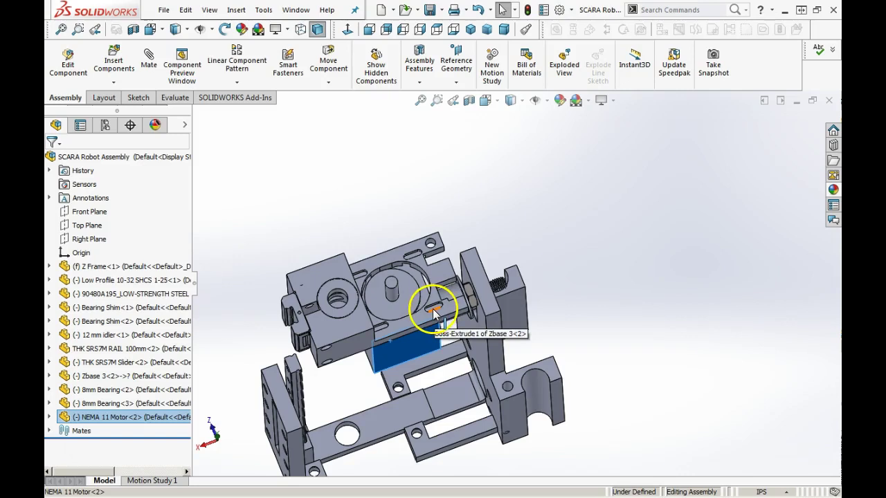
{"action": "left_click", "coordinate": [389, 317]}
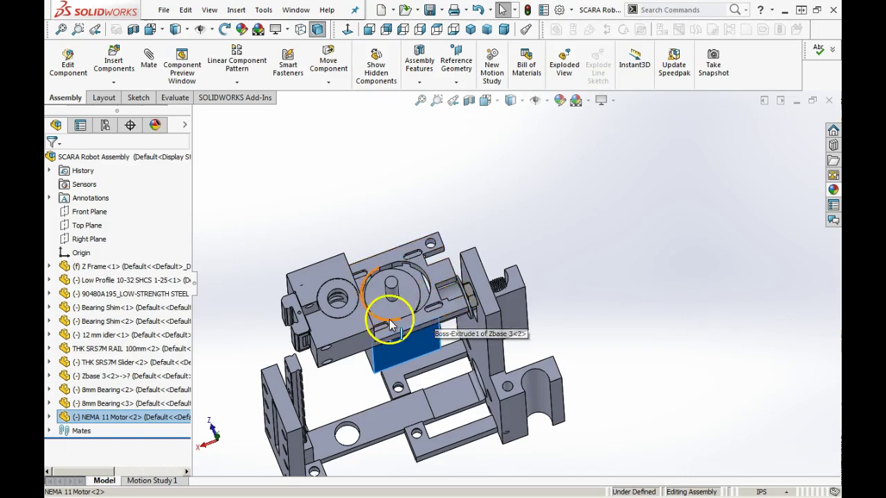
{"action": "left_click", "coordinate": [404, 323]}
{"action": "left_click", "coordinate": [405, 336]}
{"action": "left_click", "coordinate": [381, 320]}
{"action": "left_click", "coordinate": [424, 312]}
{"action": "left_click", "coordinate": [401, 324]}
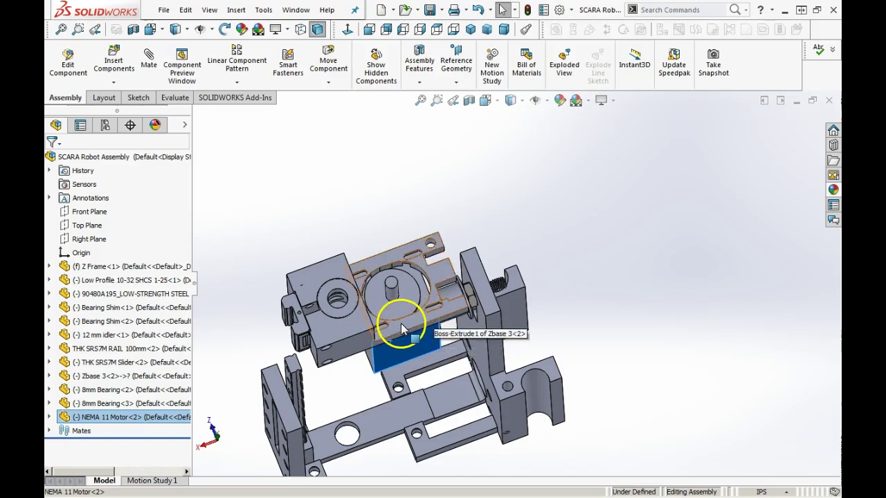
{"action": "scroll", "coordinate": [388, 322], "scroll_direction": "down", "scroll_amount": 2}
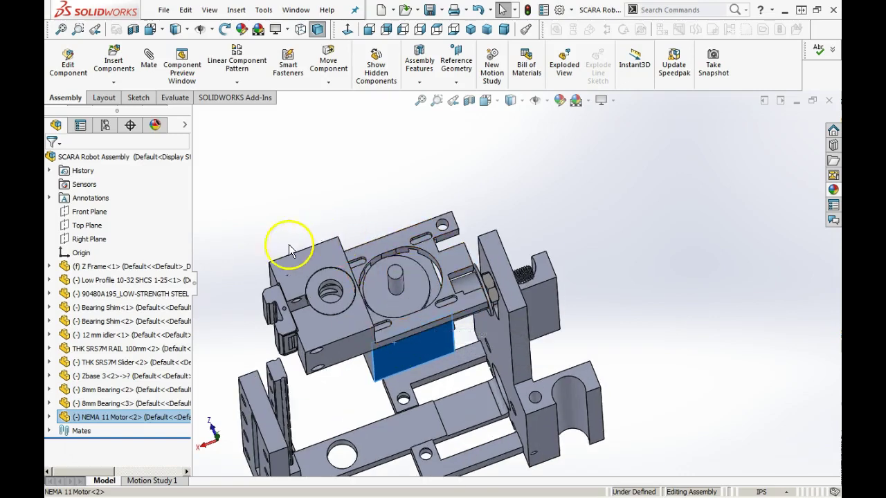
{"action": "left_click", "coordinate": [69, 449]}
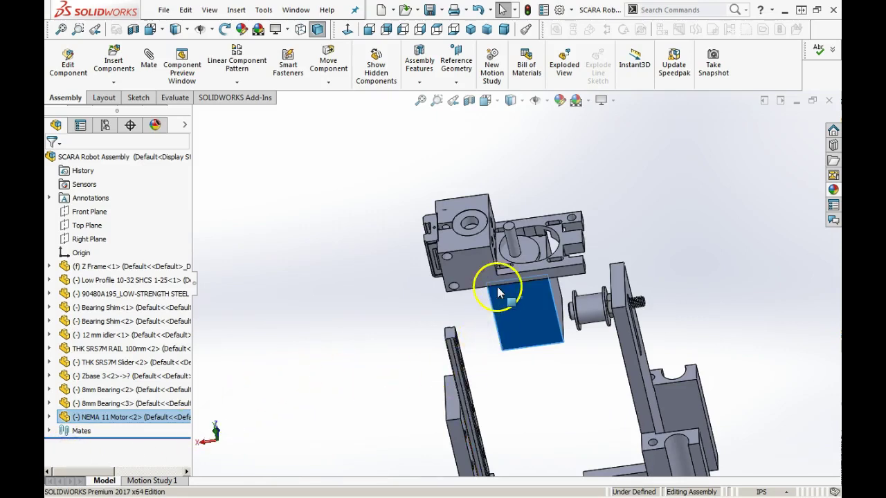
{"action": "left_click", "coordinate": [467, 253]}
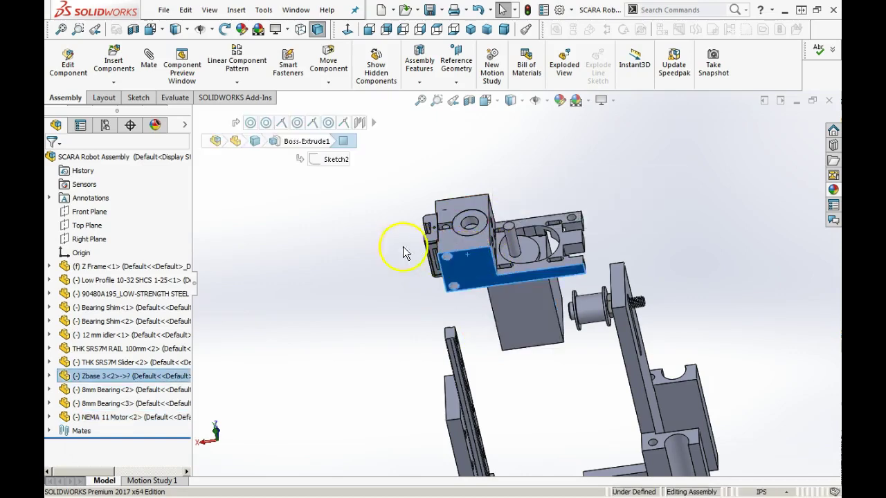
{"action": "left_click", "coordinate": [384, 257]}
{"action": "left_click", "coordinate": [522, 302]}
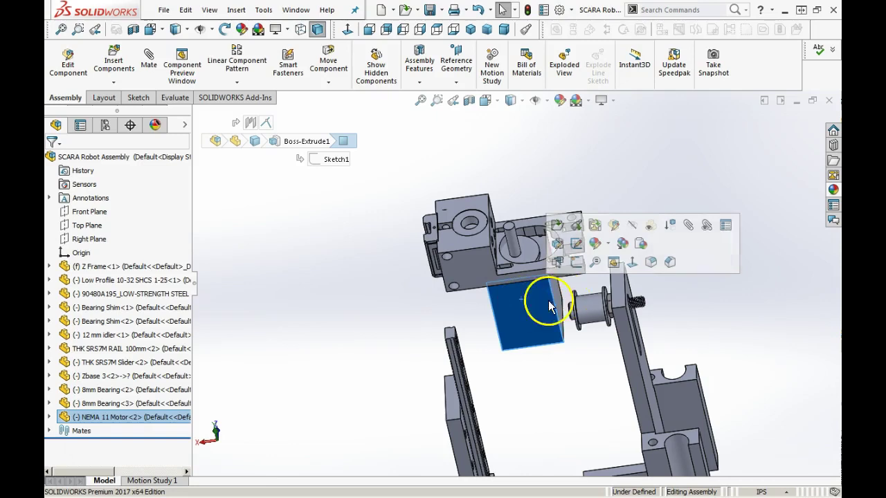
{"action": "left_click", "coordinate": [472, 320]}
Review the NEMA 11 Motor's mates and delete the motor together with its width and coincident mates to Zbase 3
{"action": "left_click", "coordinate": [520, 317]}
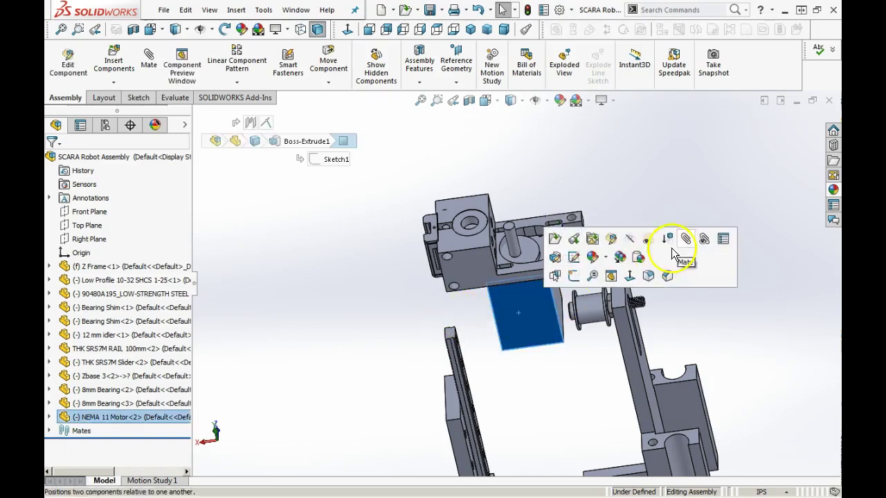
{"action": "left_click", "coordinate": [702, 236]}
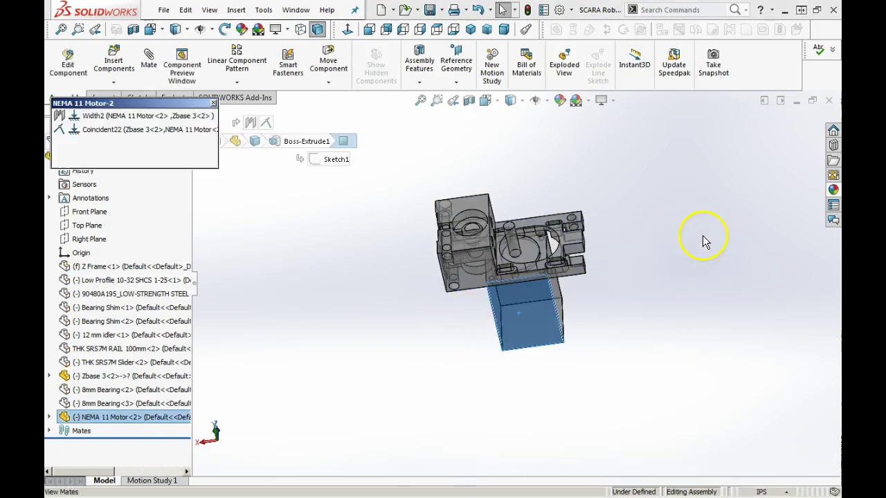
{"action": "left_click", "coordinate": [145, 116]}
{"action": "left_click", "coordinate": [144, 130], "text": "ctrl"}
{"action": "right_click", "coordinate": [144, 131]}
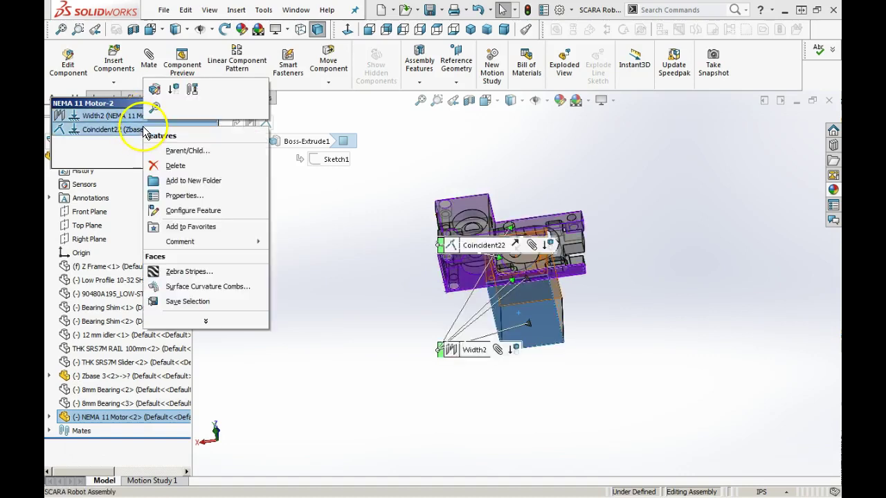
{"action": "left_click", "coordinate": [173, 166]}
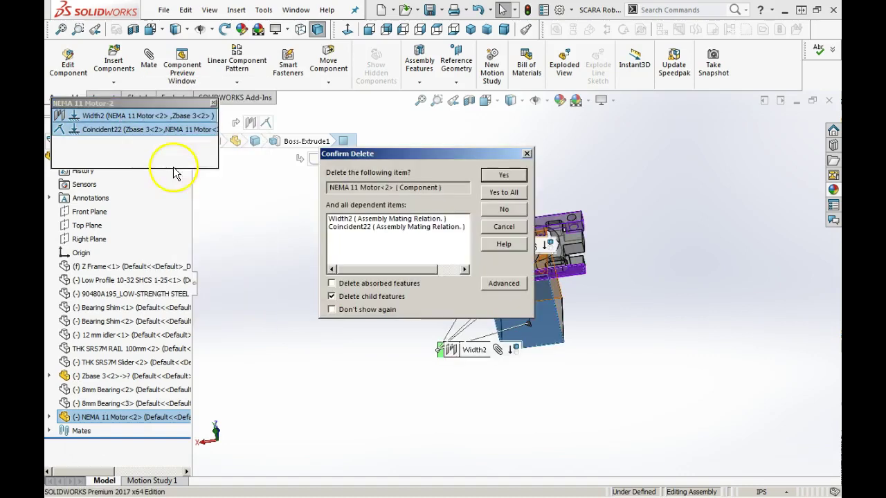
{"action": "left_click", "coordinate": [499, 193]}
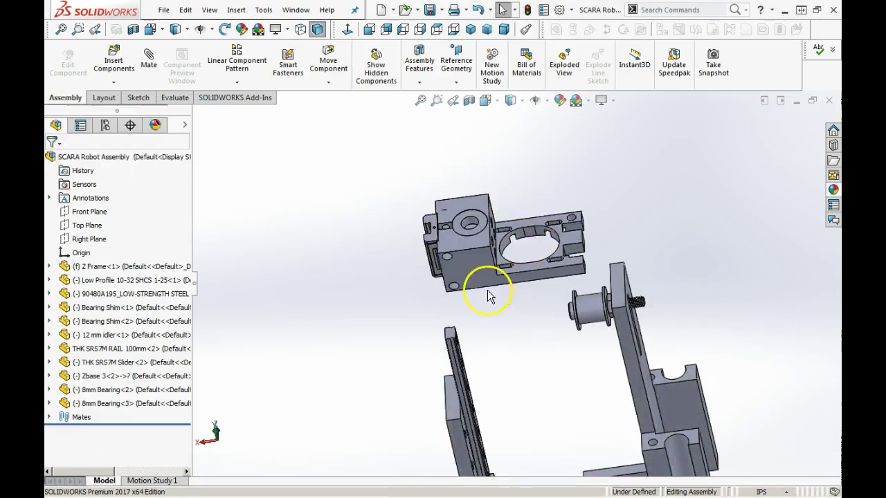
Check the orientation of Zbase 3 and display the list of mates attached to it
{"action": "scroll", "coordinate": [533, 256], "scroll_direction": "up", "scroll_amount": 3}
{"action": "scroll", "coordinate": [538, 263], "scroll_direction": "down", "scroll_amount": 3}
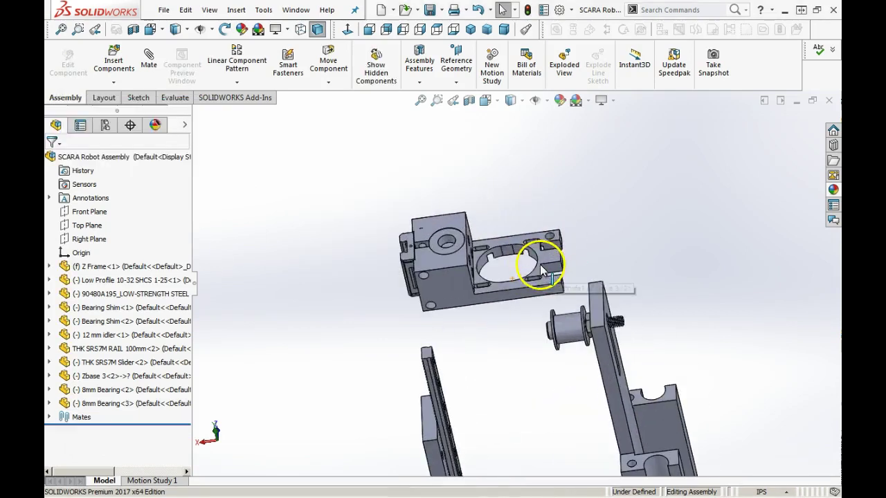
{"action": "left_click", "coordinate": [427, 275]}
{"action": "left_click", "coordinate": [684, 185]}
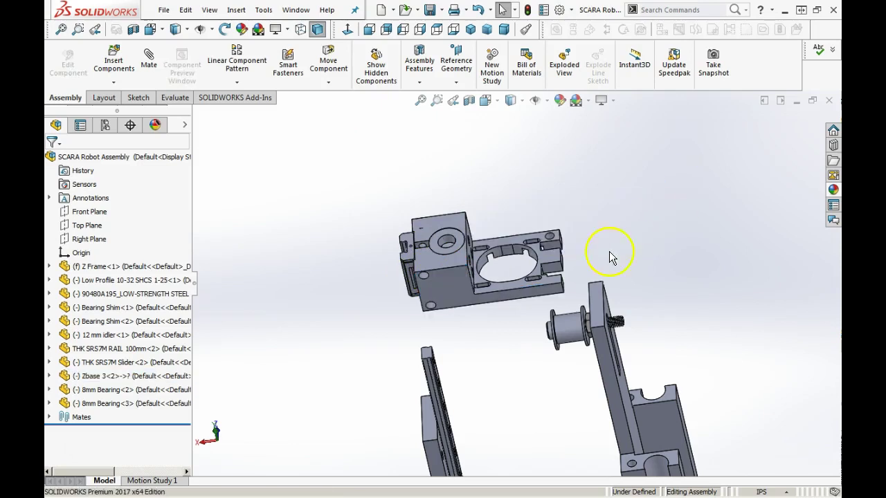
{"action": "left_click", "coordinate": [447, 285]}
{"action": "left_click", "coordinate": [443, 216]}
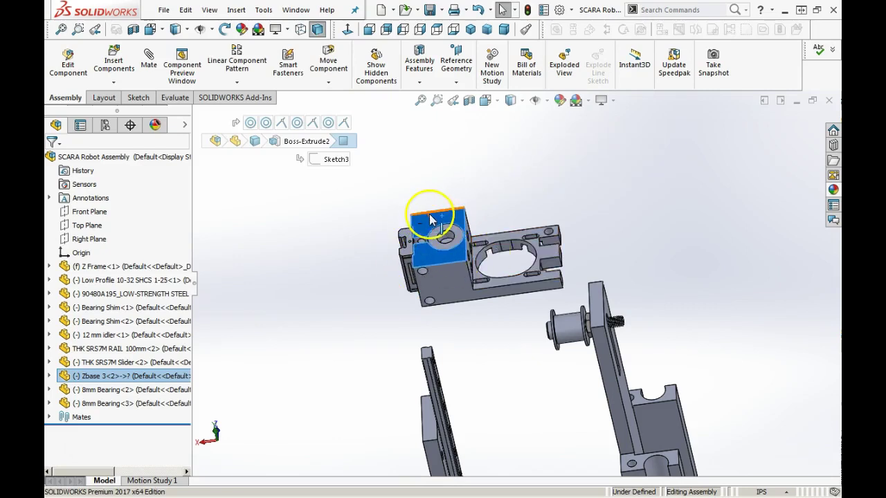
{"action": "left_click", "coordinate": [432, 225]}
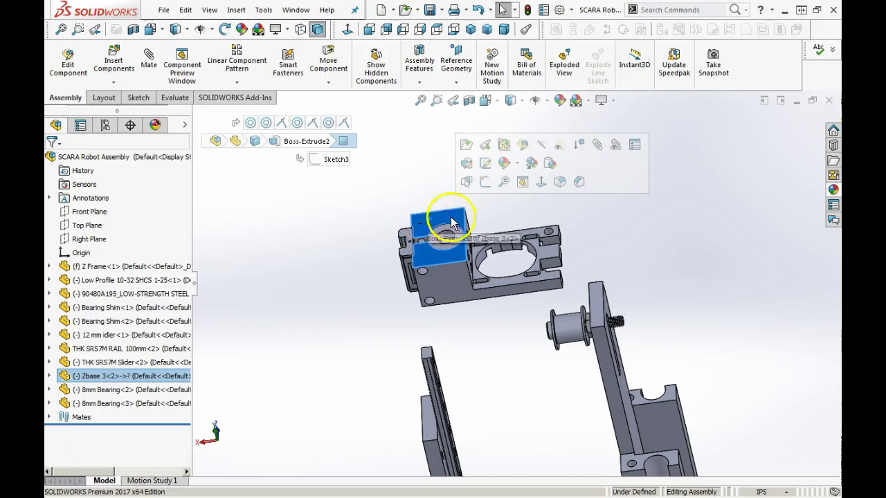
{"action": "left_click", "coordinate": [615, 146]}
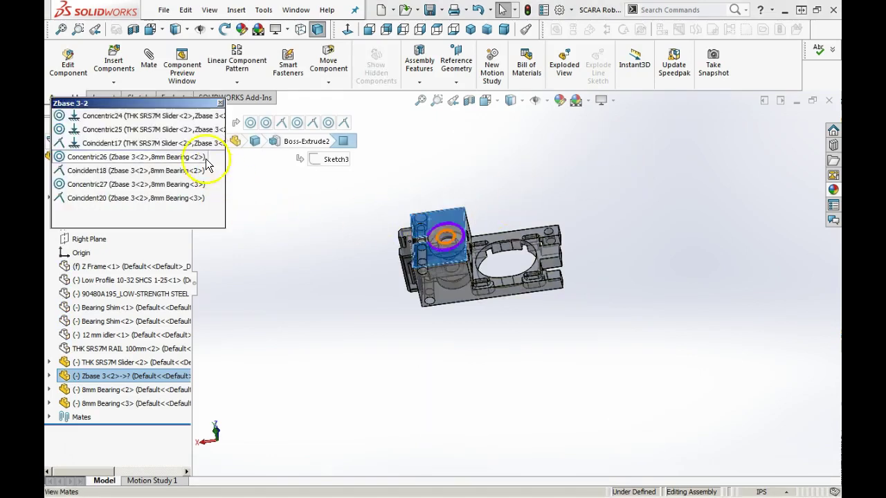
Delete the two concentric mates and the coincident mate between the THK SRS7M Slider and Zbase 3, and close the mate list
{"action": "left_click", "coordinate": [178, 119]}
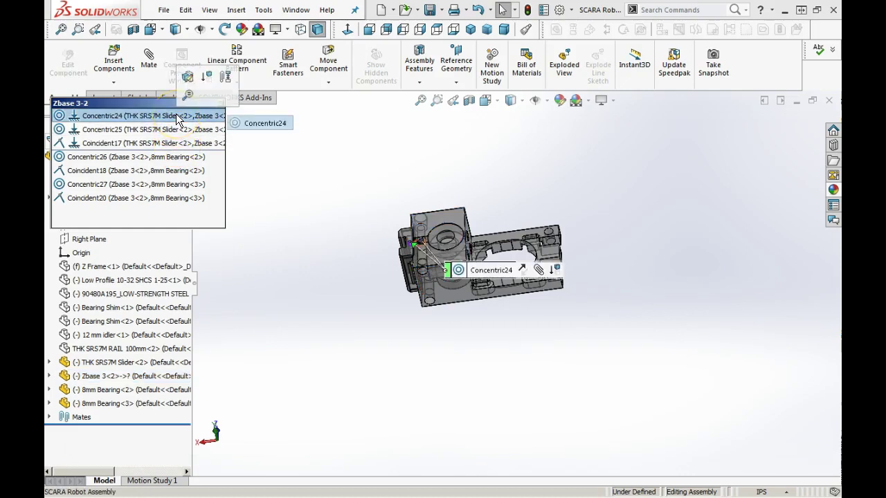
{"action": "left_click", "coordinate": [176, 131], "text": "ctrl"}
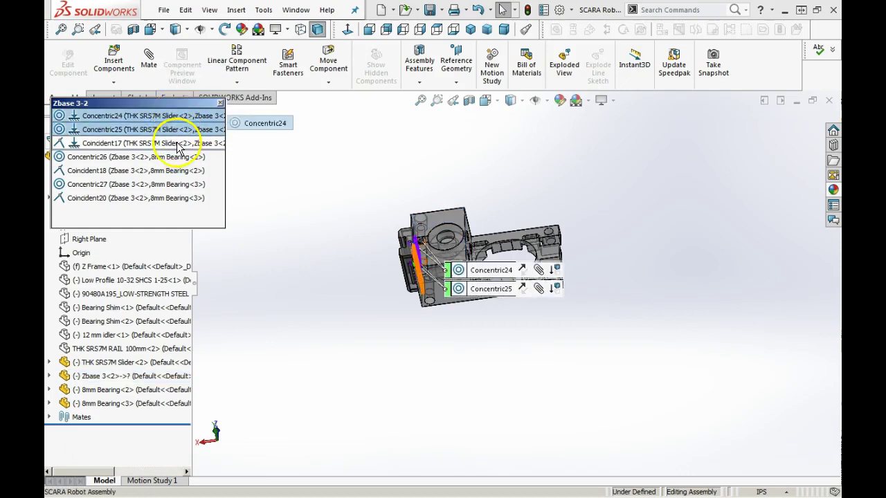
{"action": "left_click", "coordinate": [178, 143], "text": "ctrl"}
{"action": "right_click", "coordinate": [165, 138]}
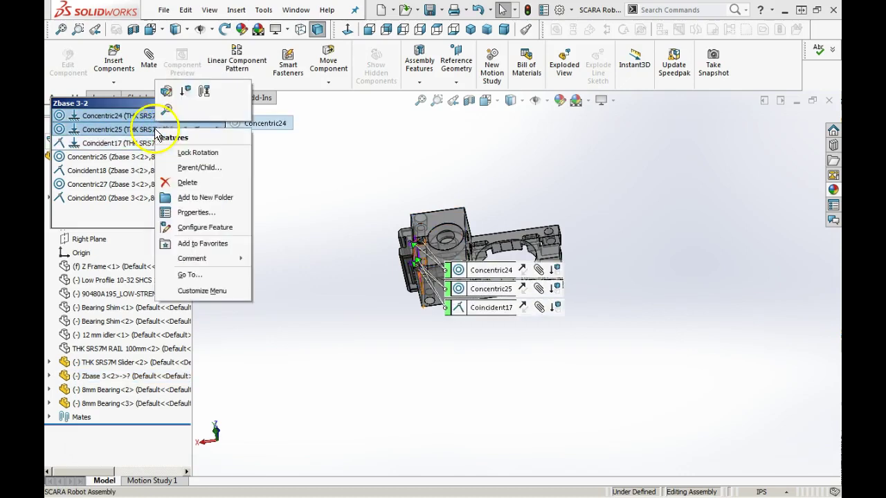
{"action": "left_click", "coordinate": [188, 183]}
{"action": "left_click", "coordinate": [504, 193]}
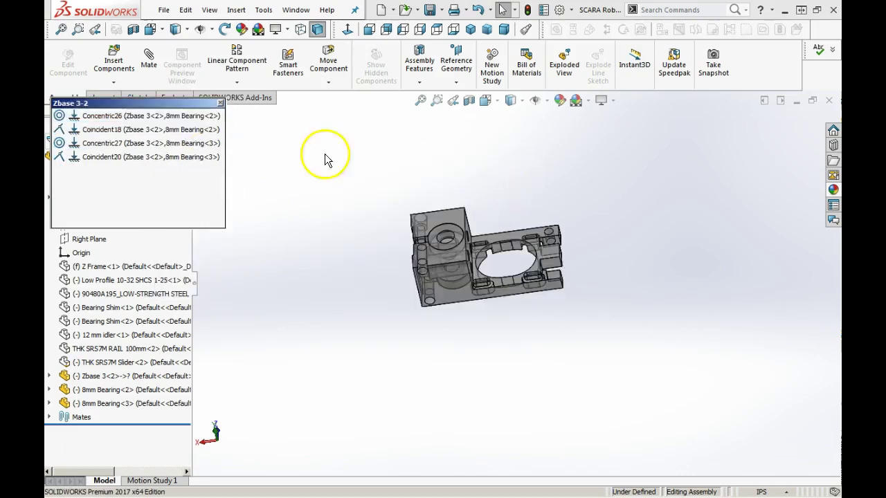
{"action": "left_click", "coordinate": [220, 103]}
Move Zbase 3 away from the slider and flip it so its flat plate faces up and the bearing block hangs below
{"action": "middle_click_drag", "start_coordinate": [415, 228], "coordinate": [523, 253]}
{"action": "left_click_drag", "start_coordinate": [486, 243], "coordinate": [533, 228]}
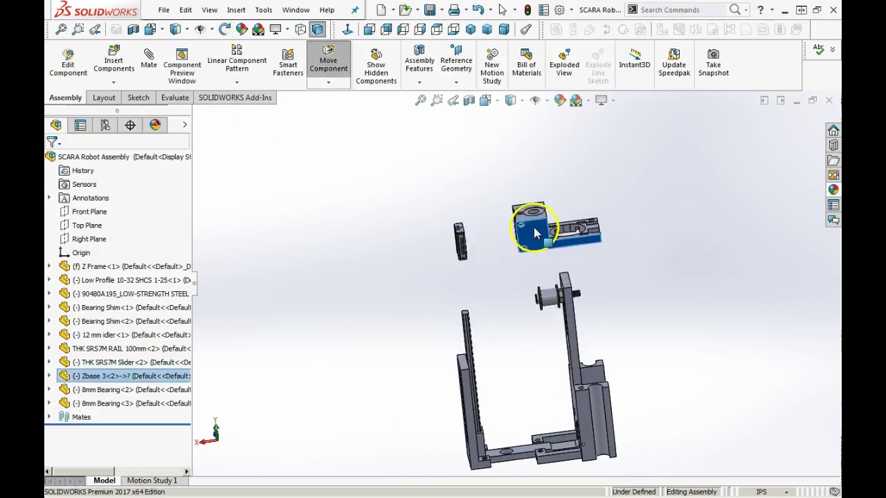
{"action": "right_click_drag", "start_coordinate": [534, 227], "coordinate": [521, 147]}
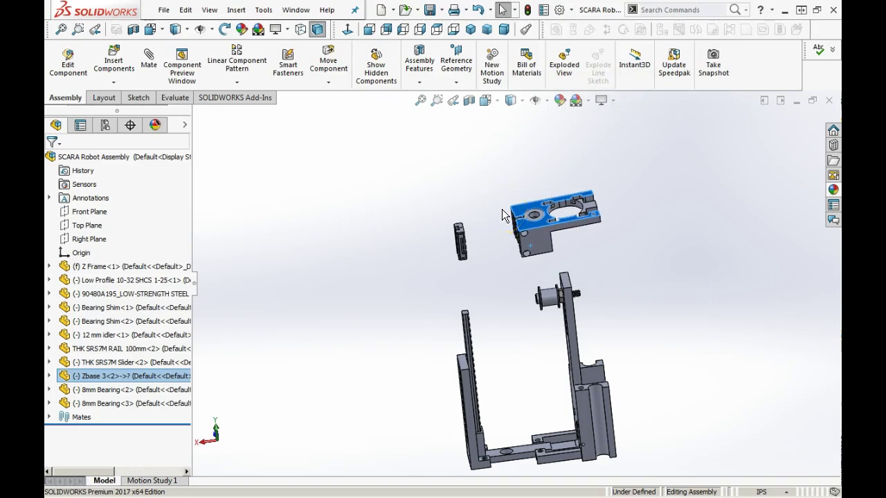
{"action": "scroll", "coordinate": [504, 263], "scroll_direction": "down", "scroll_amount": 5}
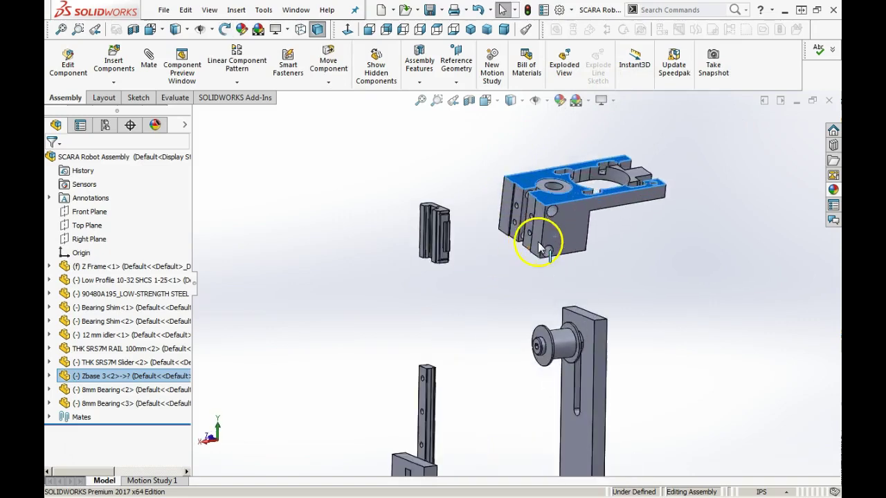
{"action": "left_click", "coordinate": [472, 206]}
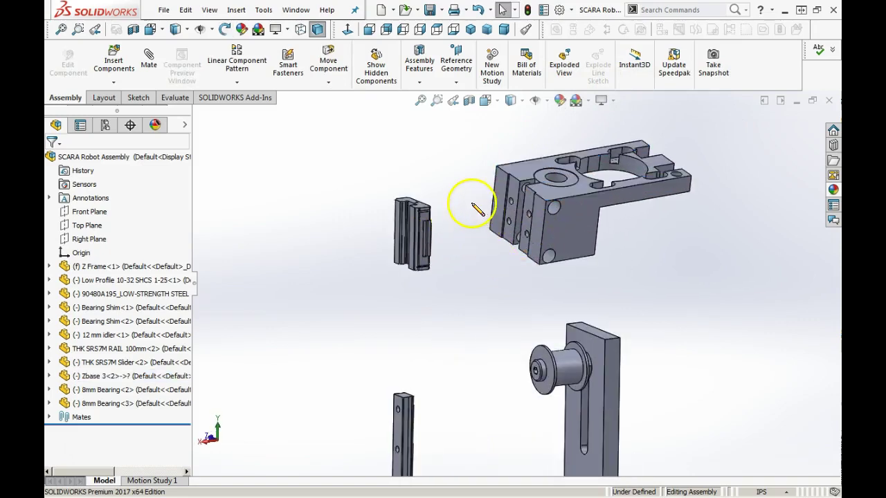
Add a concentric mate between an upper mounting hole in the slotted end of Zbase 3 and the matching upper hole in the slider
{"action": "scroll", "coordinate": [516, 207], "scroll_direction": "down", "scroll_amount": 5}
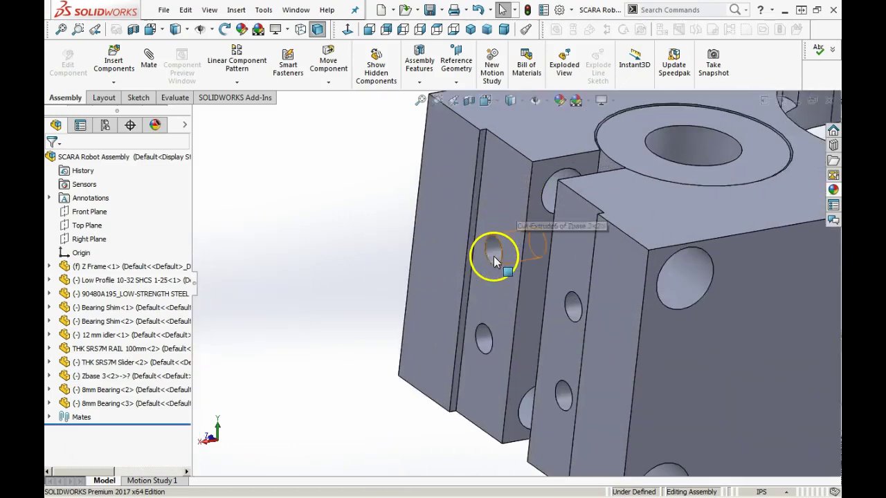
{"action": "left_click", "coordinate": [492, 251]}
{"action": "left_click", "coordinate": [662, 182]}
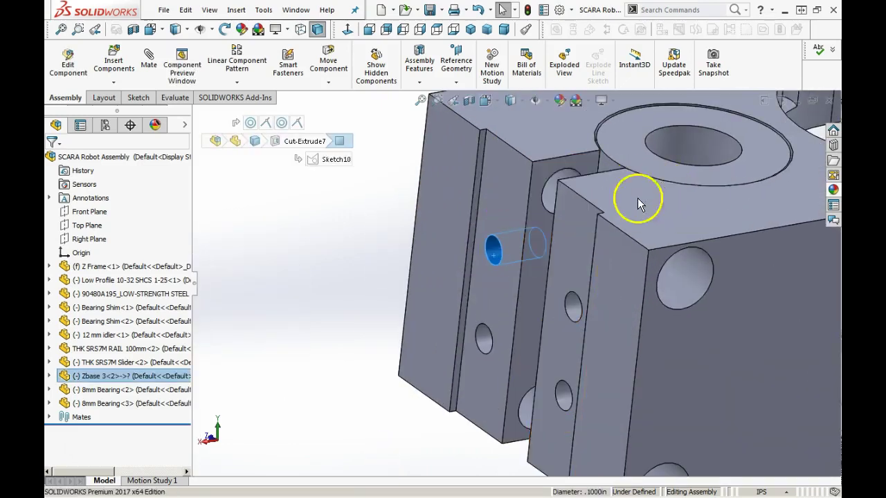
{"action": "middle_click_drag", "start_coordinate": [485, 234], "coordinate": [336, 271]}
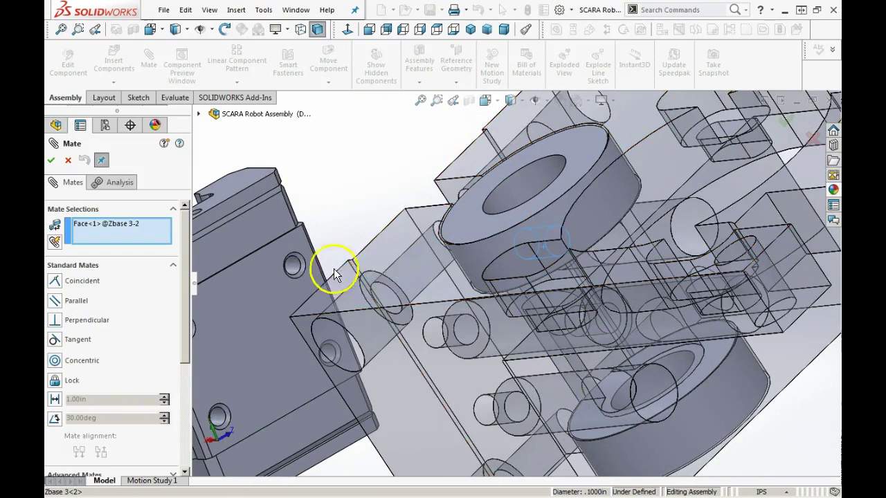
{"action": "left_click", "coordinate": [290, 266]}
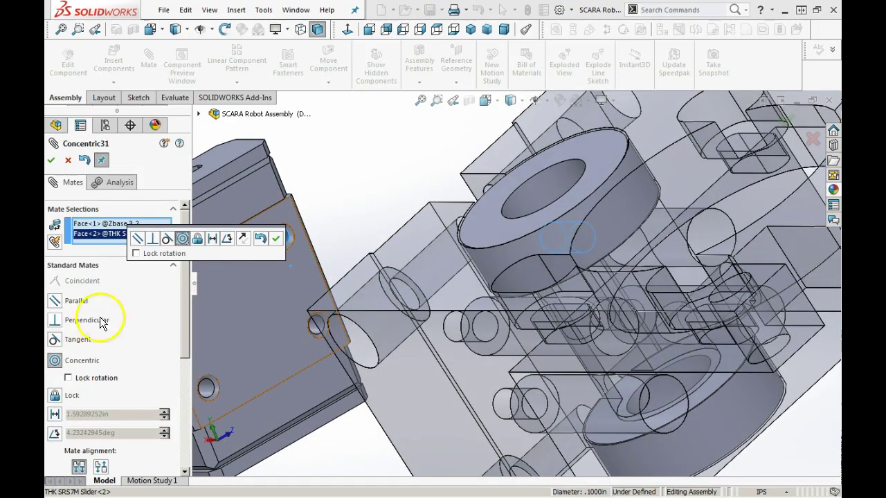
{"action": "left_click", "coordinate": [275, 238]}
Add a second concentric mate between the slider's other upper hole and the upper hole on the opposite side of the Zbase 3 slot
{"action": "scroll", "coordinate": [257, 299], "scroll_direction": "up", "scroll_amount": 3}
{"action": "scroll", "coordinate": [325, 297], "scroll_direction": "down", "scroll_amount": 4}
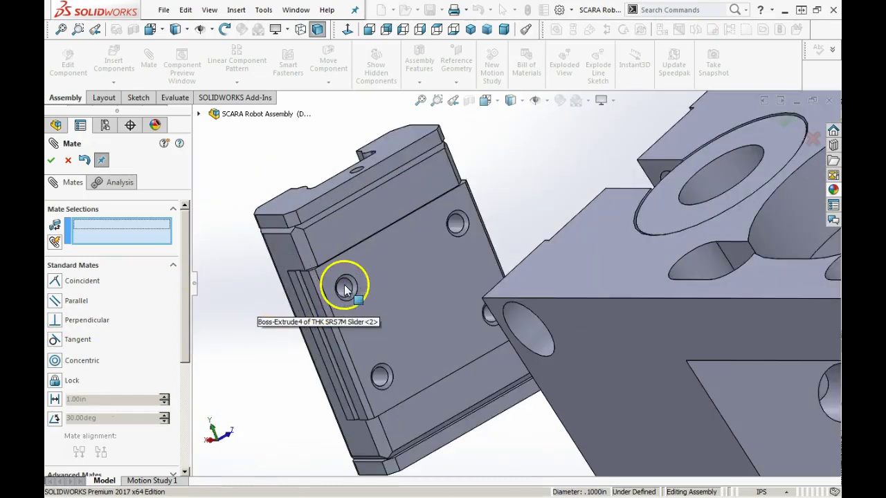
{"action": "scroll", "coordinate": [345, 289], "scroll_direction": "down", "scroll_amount": 2}
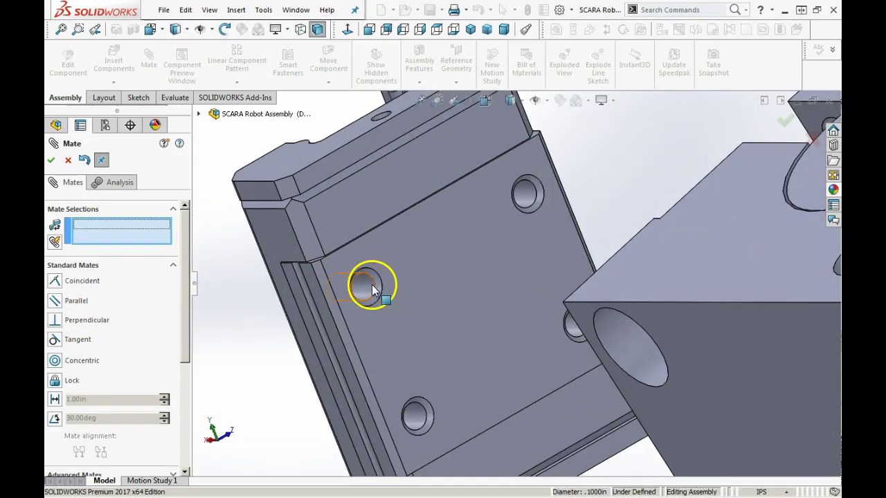
{"action": "left_click", "coordinate": [367, 283]}
{"action": "middle_click_drag", "start_coordinate": [395, 311], "coordinate": [667, 269]}
{"action": "scroll", "coordinate": [666, 269], "scroll_direction": "up", "scroll_amount": 2}
{"action": "left_click", "coordinate": [731, 273]}
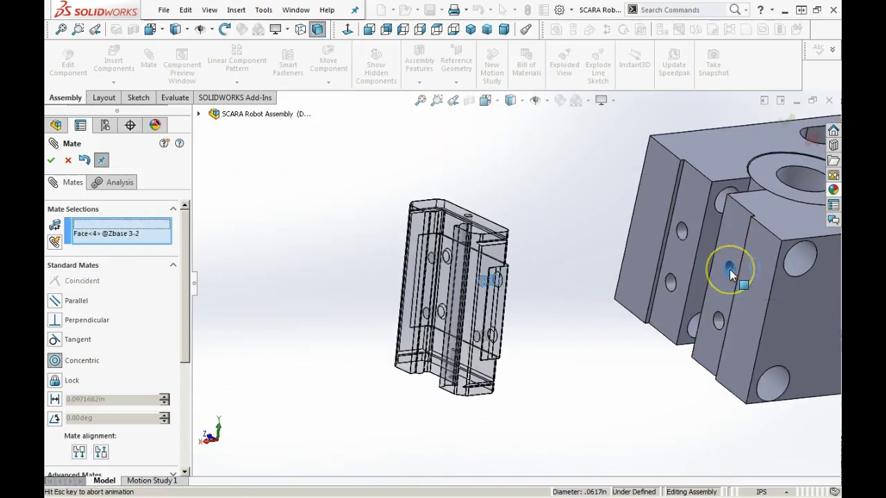
{"action": "left_click", "coordinate": [825, 243]}
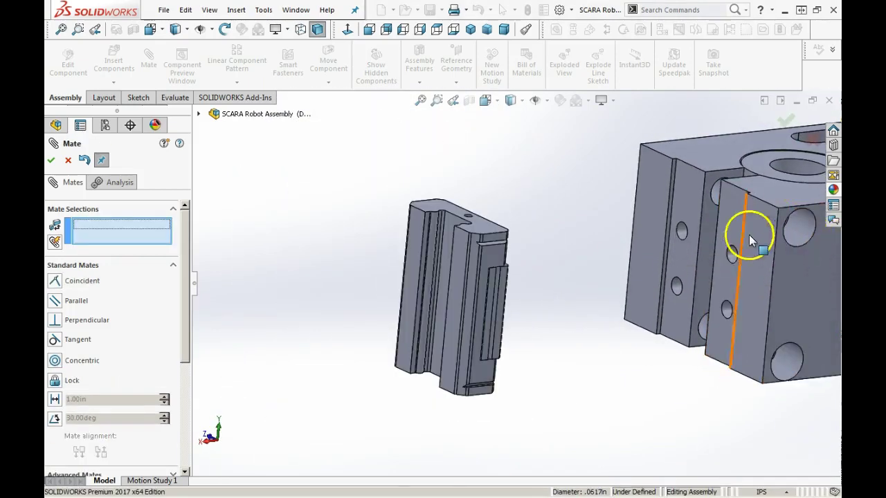
Add a coincident mate between the slotted-end face of Zbase 3 and the slider's hole-side mounting face, and finish mating
{"action": "left_click", "coordinate": [684, 203]}
{"action": "middle_click_drag", "start_coordinate": [683, 203], "coordinate": [577, 246]}
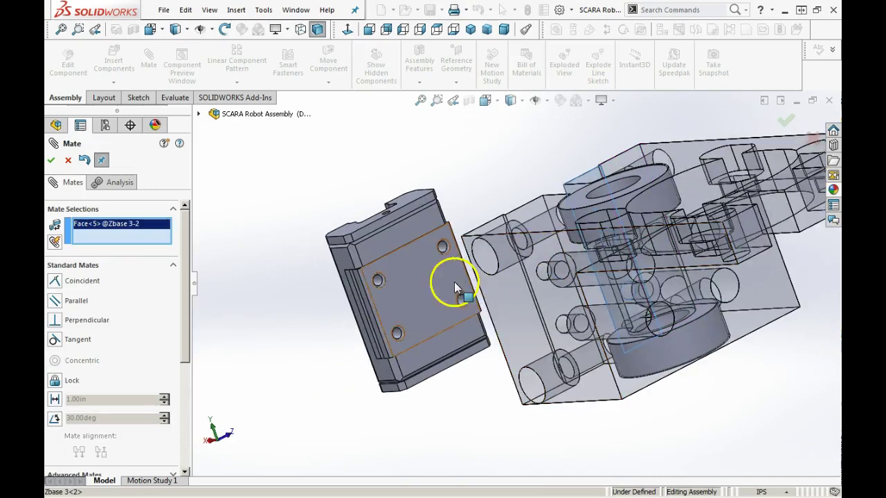
{"action": "left_click", "coordinate": [395, 277]}
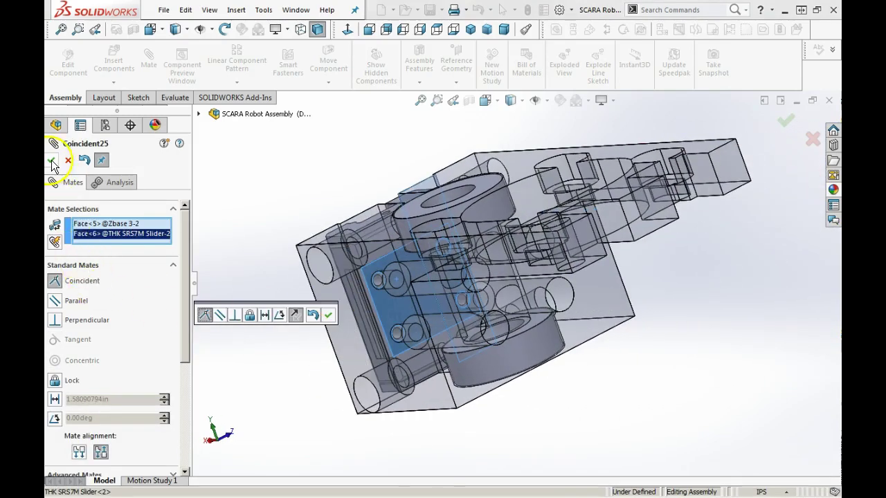
{"action": "left_click", "coordinate": [52, 161]}
{"action": "scroll", "coordinate": [457, 283], "scroll_direction": "up", "scroll_amount": 3}
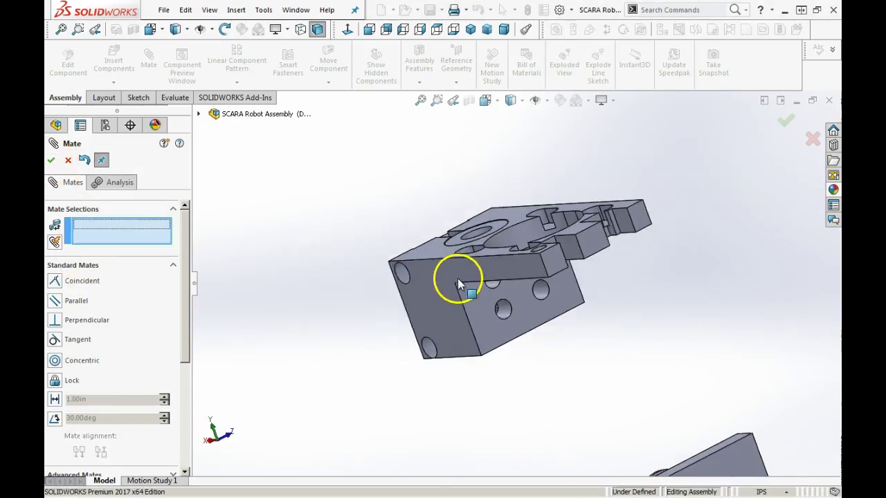
{"action": "left_click", "coordinate": [52, 164]}
Insert the NEMA 11 Motor beside Zbase 3 and rotate it so its shaft points up
{"action": "middle_click_drag", "start_coordinate": [509, 337], "coordinate": [552, 309]}
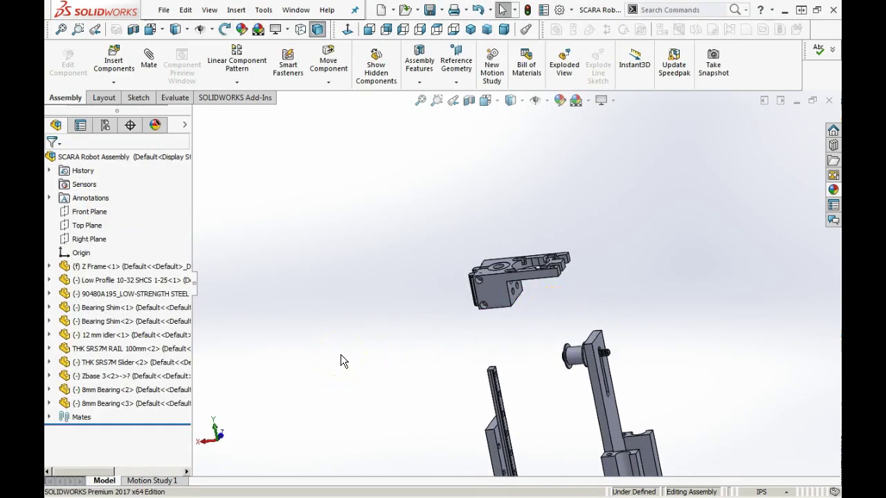
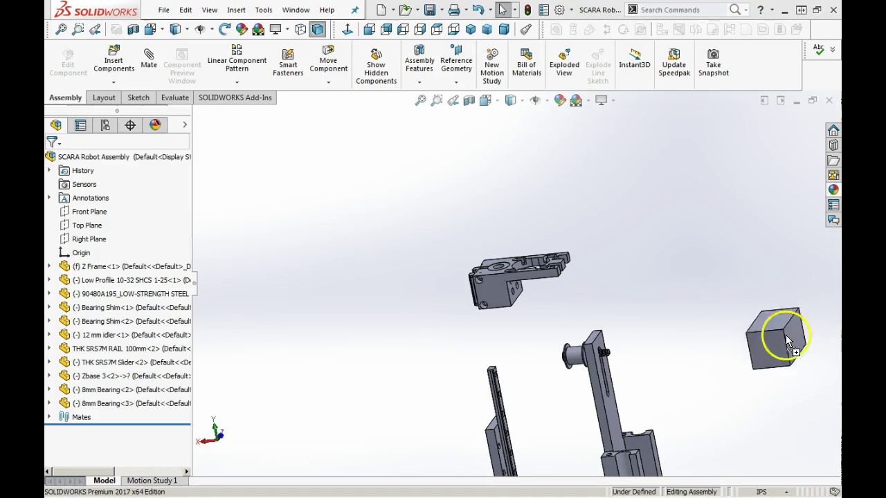
{"action": "left_click", "coordinate": [626, 277]}
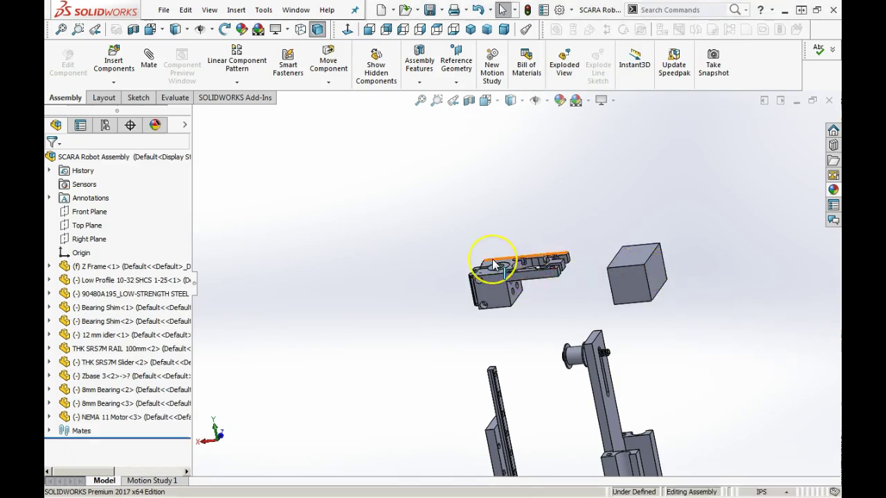
{"action": "middle_click_drag", "start_coordinate": [505, 263], "coordinate": [536, 271]}
{"action": "left_click_drag", "start_coordinate": [636, 268], "coordinate": [641, 282]}
{"action": "right_click_drag", "start_coordinate": [642, 282], "coordinate": [662, 384]}
{"action": "right_click_drag", "start_coordinate": [638, 291], "coordinate": [648, 325]}
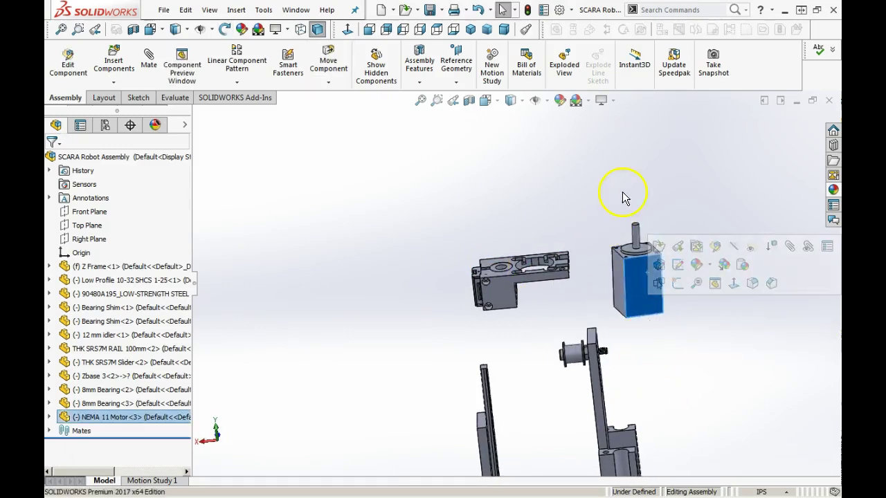
Set up a centered Width mate with two opposite side faces of the NEMA 11 Motor as the width selections
{"action": "left_click", "coordinate": [790, 247]}
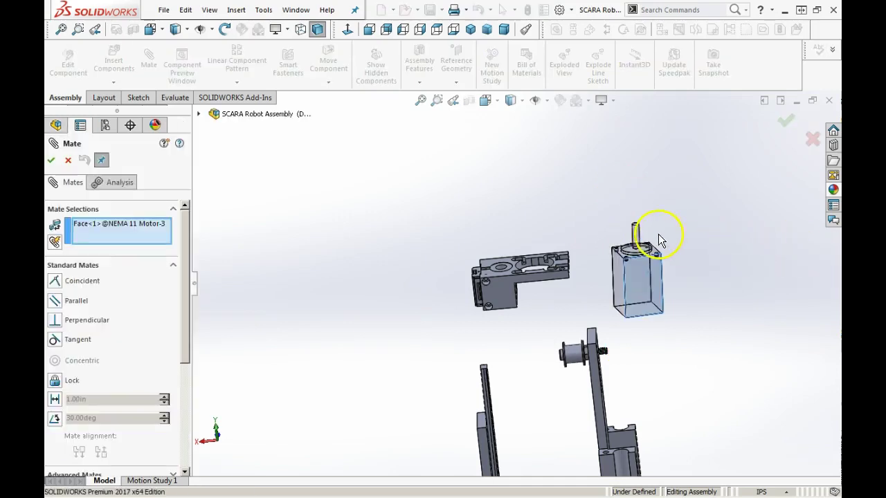
{"action": "middle_click_drag", "start_coordinate": [676, 261], "coordinate": [636, 332]}
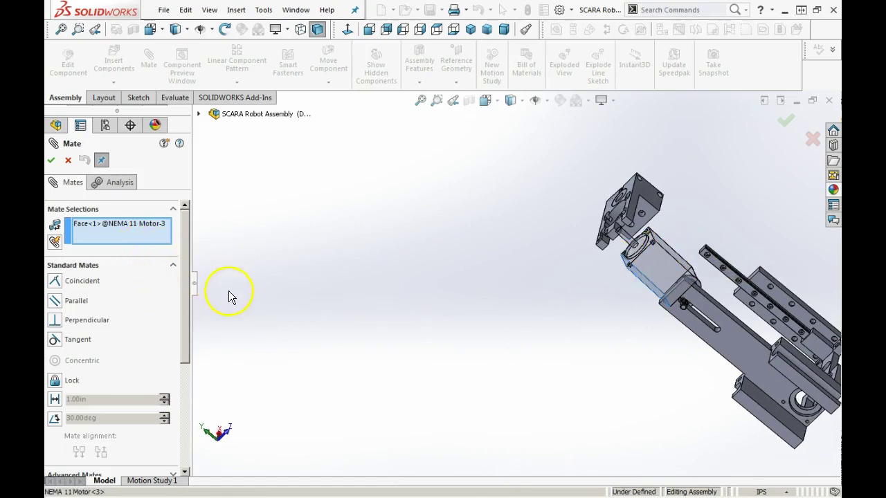
{"action": "left_click_drag", "start_coordinate": [187, 275], "coordinate": [170, 350]}
{"action": "left_click", "coordinate": [173, 288]}
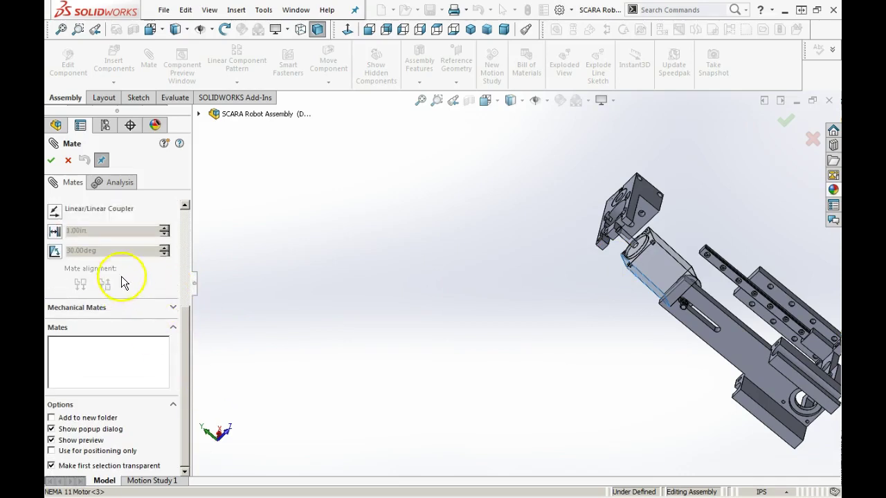
{"action": "scroll", "coordinate": [135, 283], "scroll_direction": "up", "scroll_amount": 2}
{"action": "left_click", "coordinate": [56, 247]}
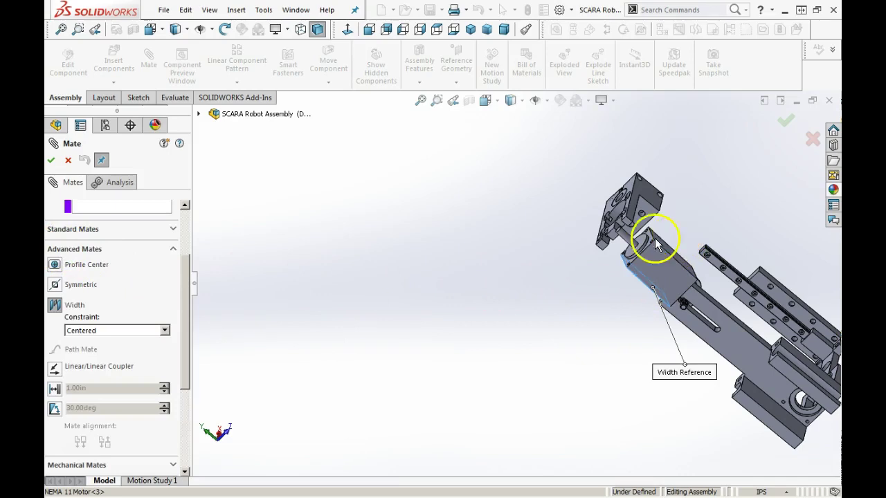
{"action": "left_click_drag", "start_coordinate": [186, 294], "coordinate": [192, 238]}
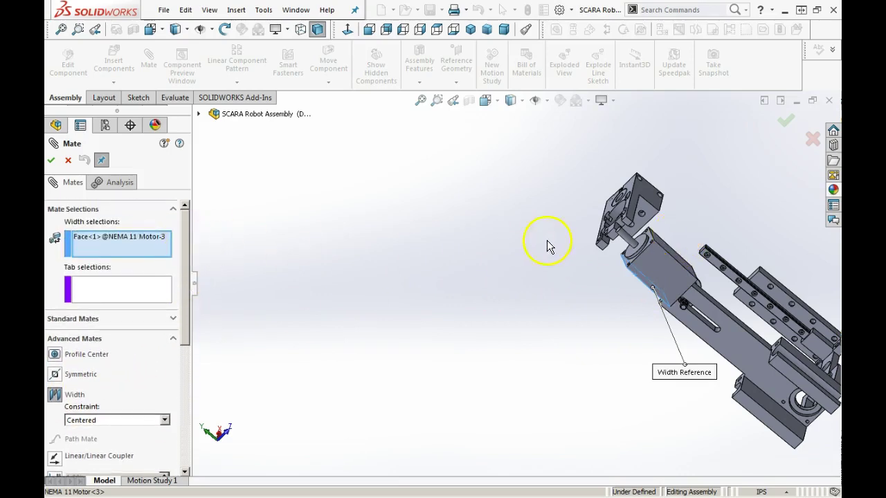
{"action": "left_click", "coordinate": [671, 255]}
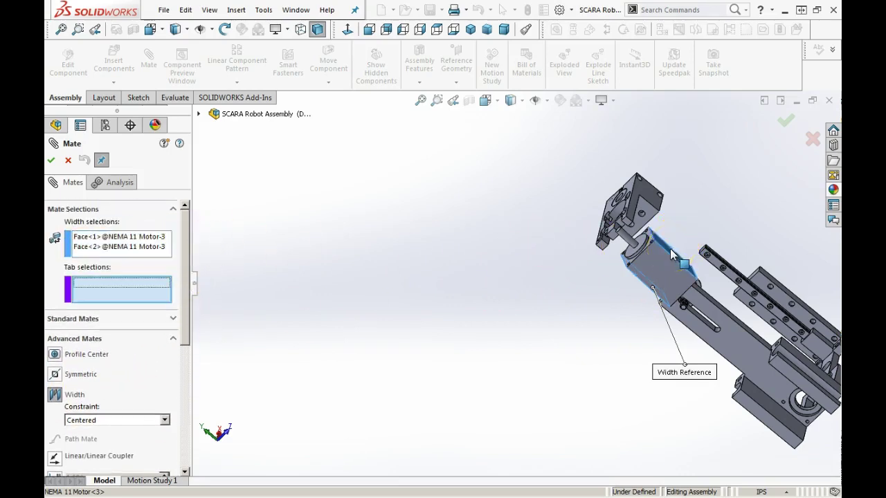
Assign the two opposite outer side faces of Zbase 3 as tab selections and accept the Width mate
{"action": "left_click", "coordinate": [116, 302]}
{"action": "middle_click_drag", "start_coordinate": [650, 195], "coordinate": [632, 198]}
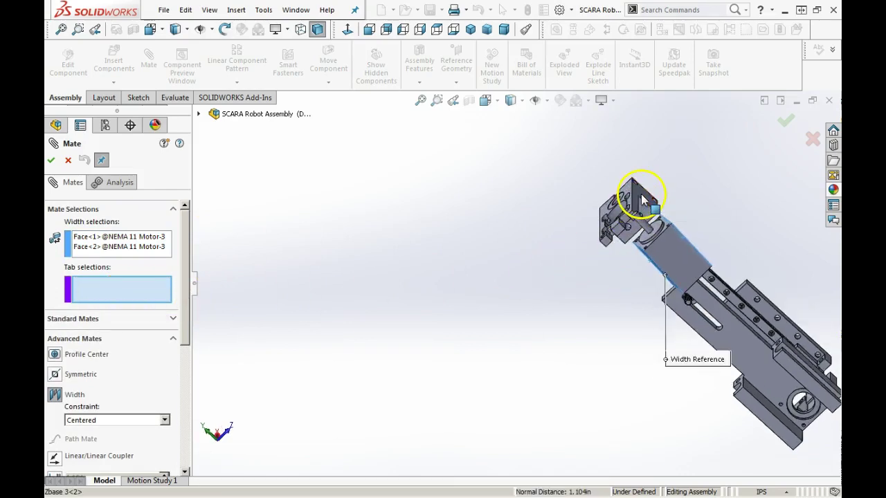
{"action": "left_click", "coordinate": [642, 199]}
{"action": "middle_click_drag", "start_coordinate": [613, 253], "coordinate": [593, 220]}
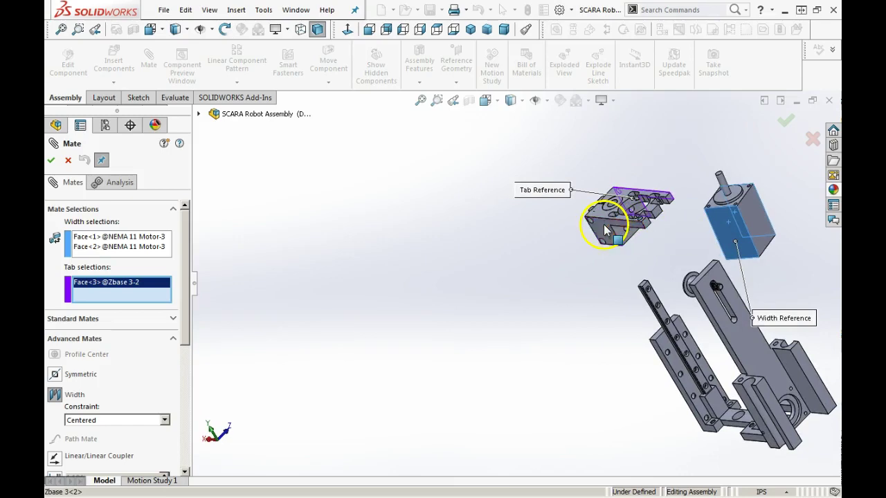
{"action": "left_click", "coordinate": [609, 236]}
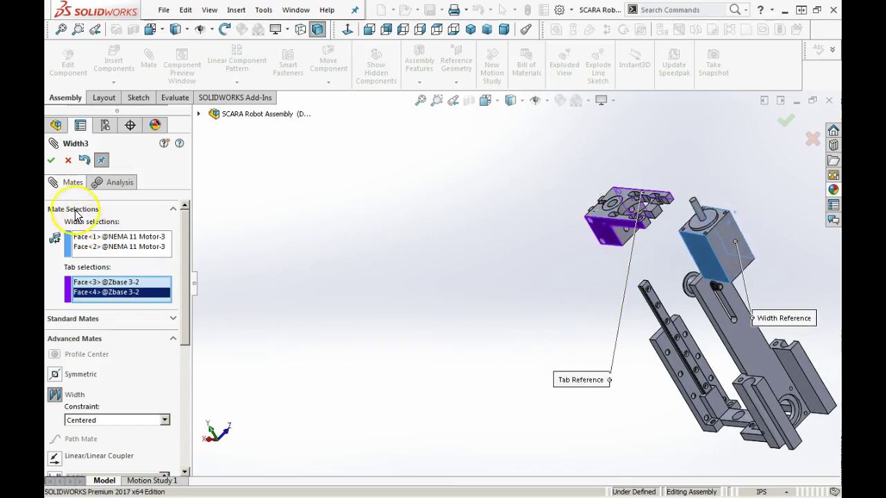
{"action": "left_click", "coordinate": [52, 163]}
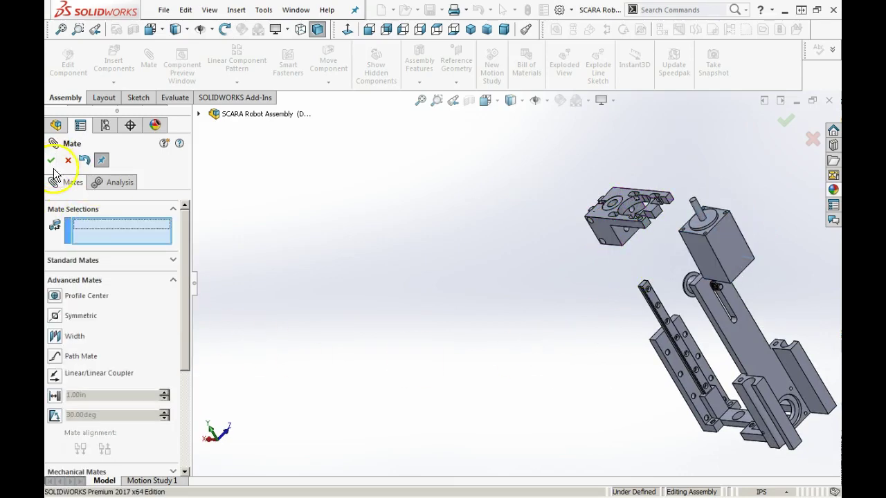
Add a coincident mate between the motor's shaft-side face and the underside of the Zbase 3 plate
{"action": "left_click", "coordinate": [173, 260]}
{"action": "left_click", "coordinate": [57, 284]}
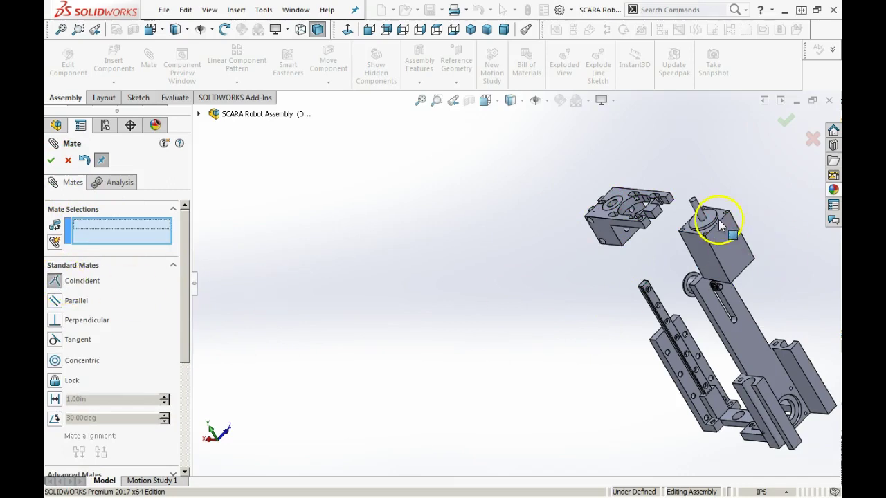
{"action": "scroll", "coordinate": [718, 219], "scroll_direction": "down", "scroll_amount": 3}
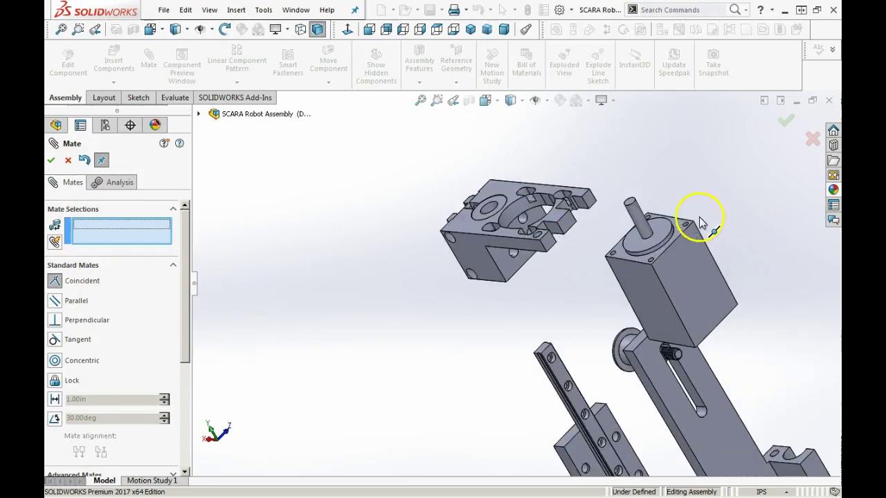
{"action": "left_click", "coordinate": [680, 232]}
{"action": "middle_click_drag", "start_coordinate": [524, 286], "coordinate": [515, 216]}
{"action": "left_click", "coordinate": [508, 219]}
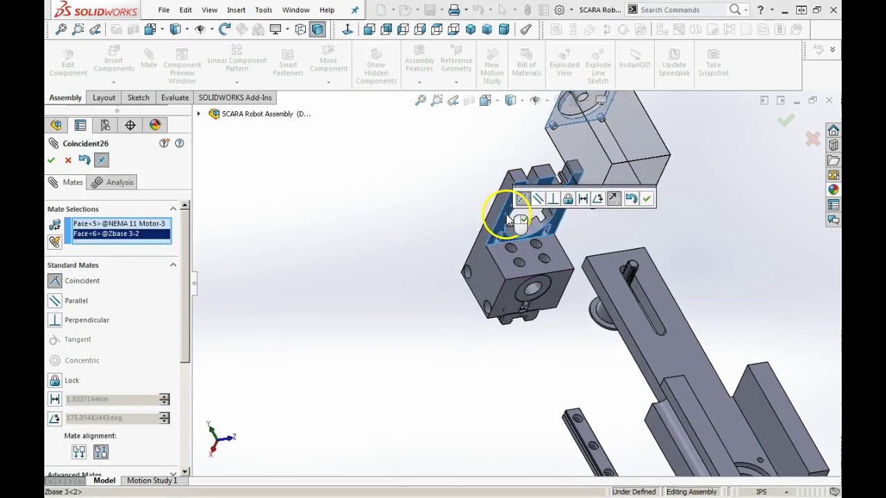
Apply the coincident mate between the NEMA 11 motor face and the Zbase 3 face, and finish mating
{"action": "left_click", "coordinate": [643, 201]}
{"action": "middle_click_drag", "start_coordinate": [493, 199], "coordinate": [588, 280]}
{"action": "left_click_drag", "start_coordinate": [625, 221], "coordinate": [483, 229]}
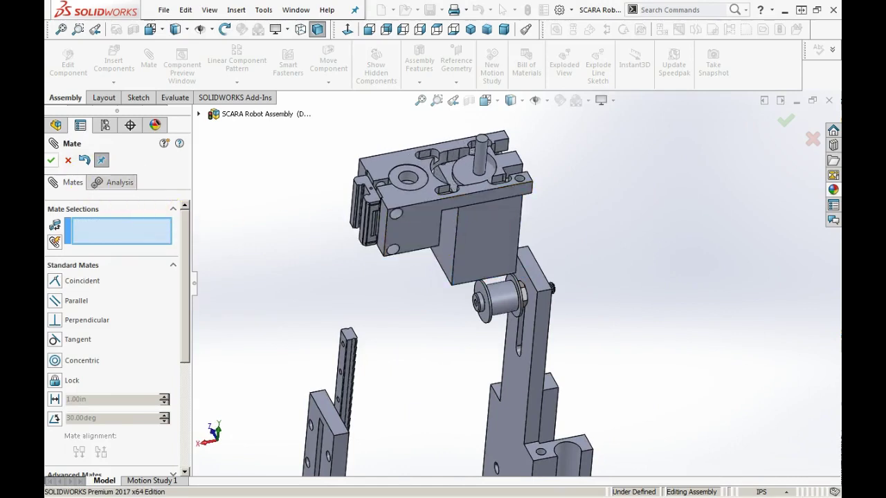
{"action": "left_click", "coordinate": [51, 161]}
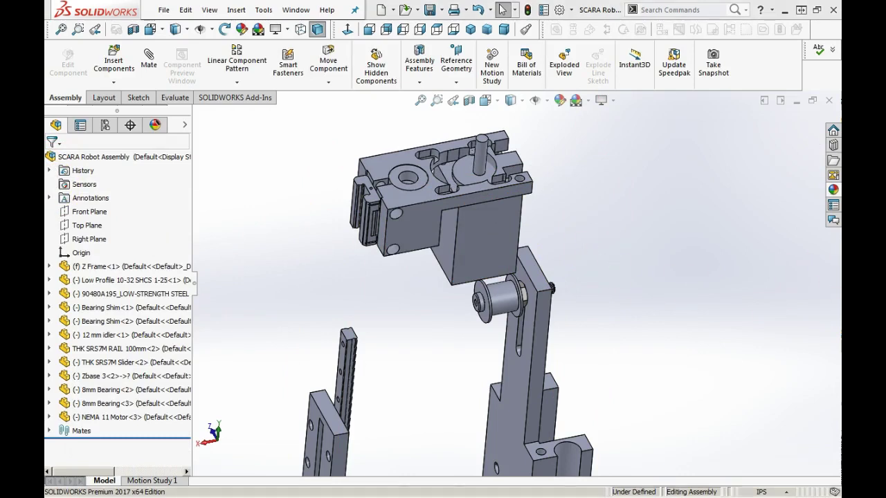
Insert the Brass Tube and mate it concentric with the 8mm bearing bore, sliding the tube down through the Zbase block
{"action": "left_click_drag", "start_coordinate": [454, 346], "coordinate": [366, 306]}
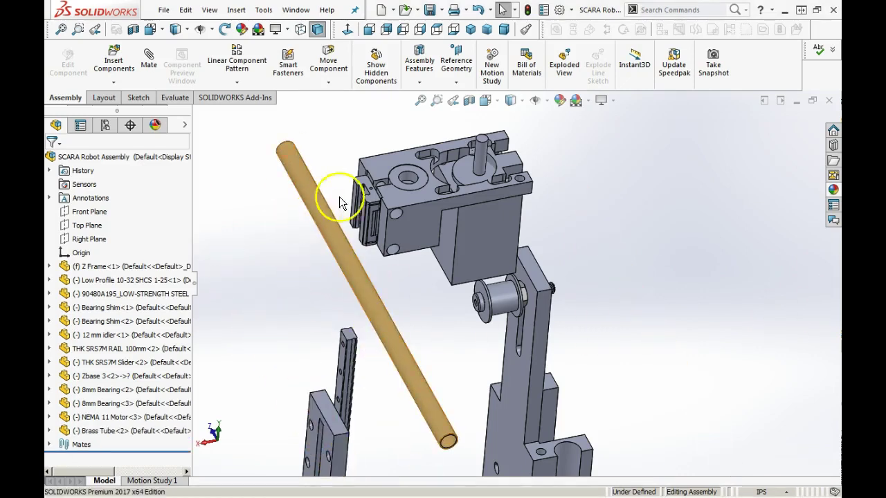
{"action": "left_click", "coordinate": [302, 178]}
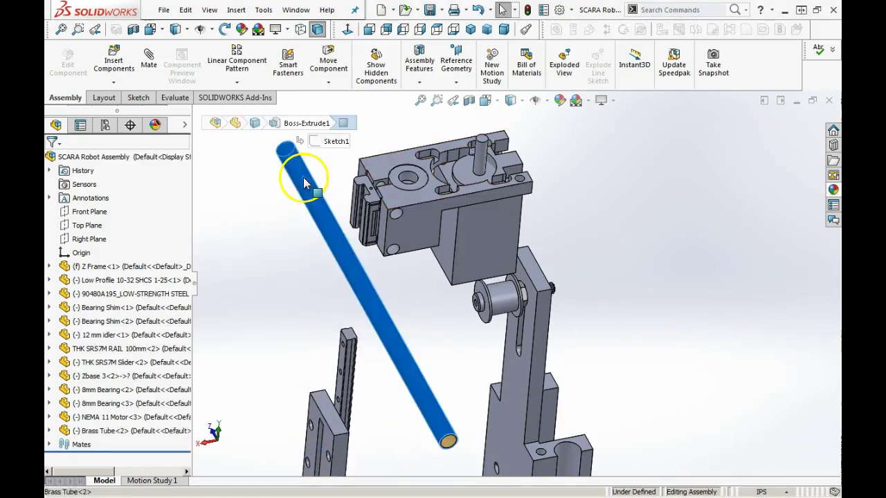
{"action": "left_click", "coordinate": [408, 179]}
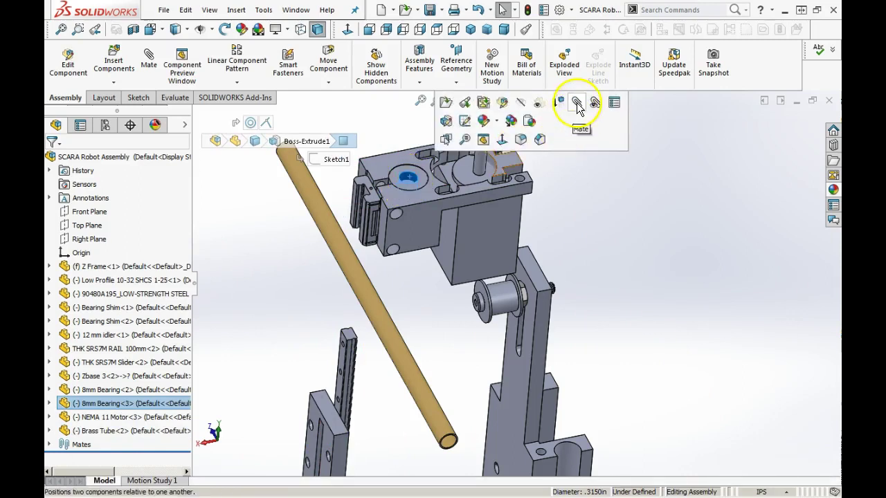
{"action": "left_click", "coordinate": [577, 102]}
{"action": "left_click", "coordinate": [319, 202]}
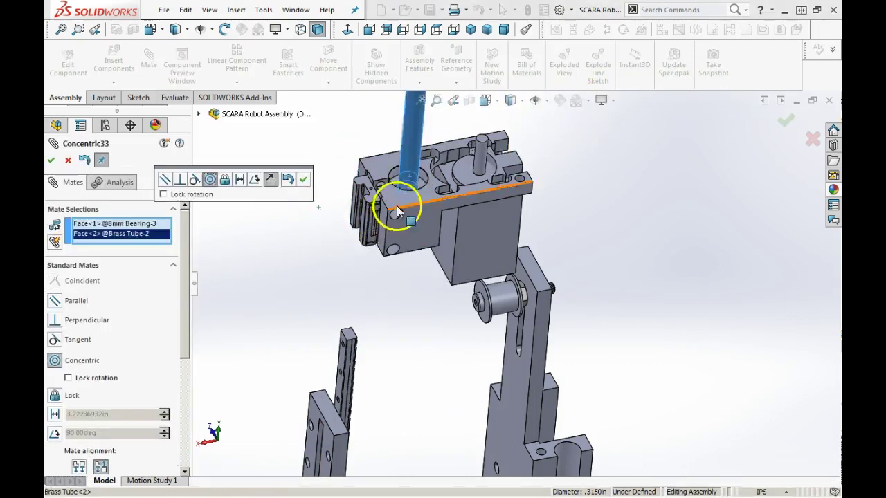
{"action": "scroll", "coordinate": [400, 202], "scroll_direction": "down", "scroll_amount": 3}
{"action": "left_click", "coordinate": [303, 180]}
{"action": "left_click_drag", "start_coordinate": [480, 134], "coordinate": [504, 263]}
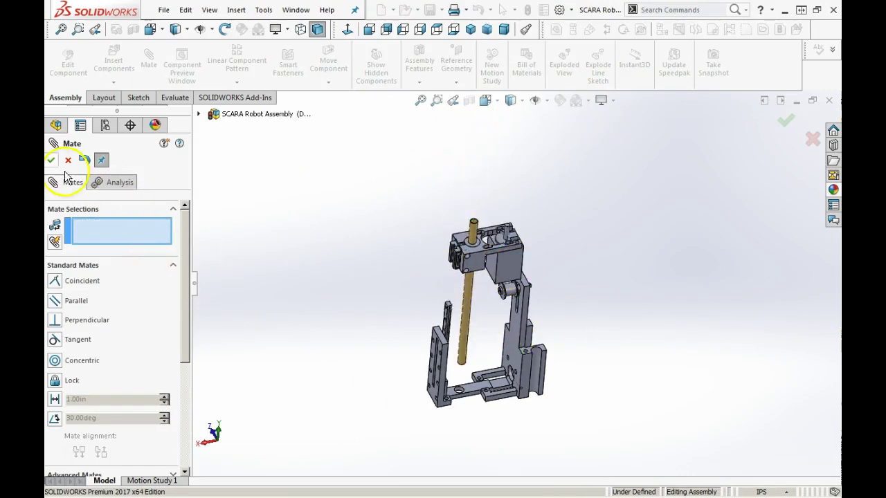
{"action": "left_click", "coordinate": [52, 161]}
Insert the 20 Tooth Sprocket near the motor shaft and rotate it so its hub faces down and its bore is roughly vertical
{"action": "scroll", "coordinate": [549, 253], "scroll_direction": "down", "scroll_amount": 5}
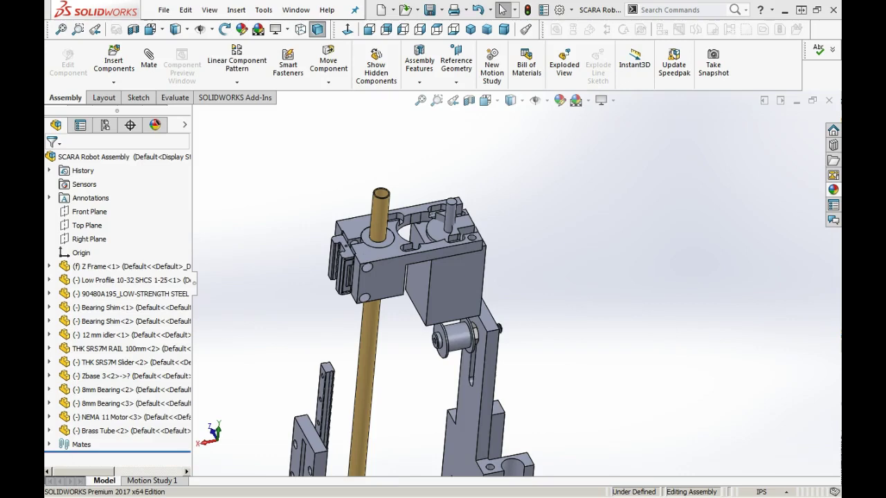
{"action": "left_click", "coordinate": [512, 191]}
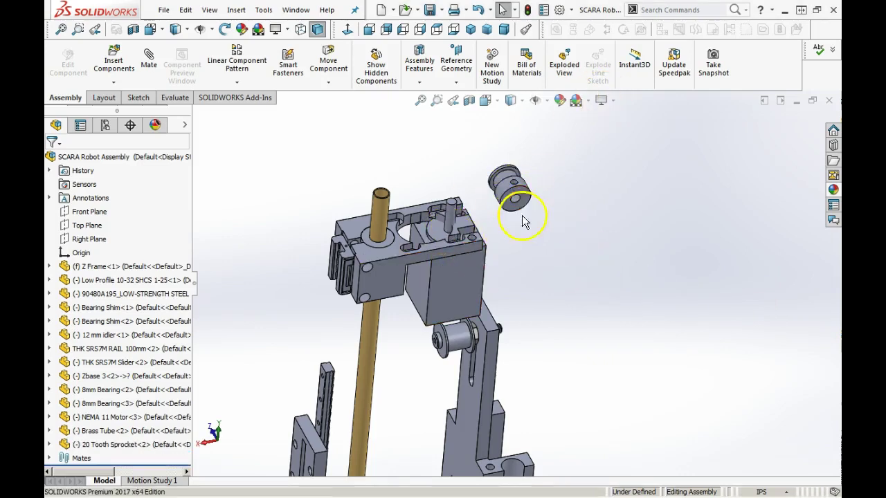
{"action": "scroll", "coordinate": [532, 218], "scroll_direction": "down", "scroll_amount": 3}
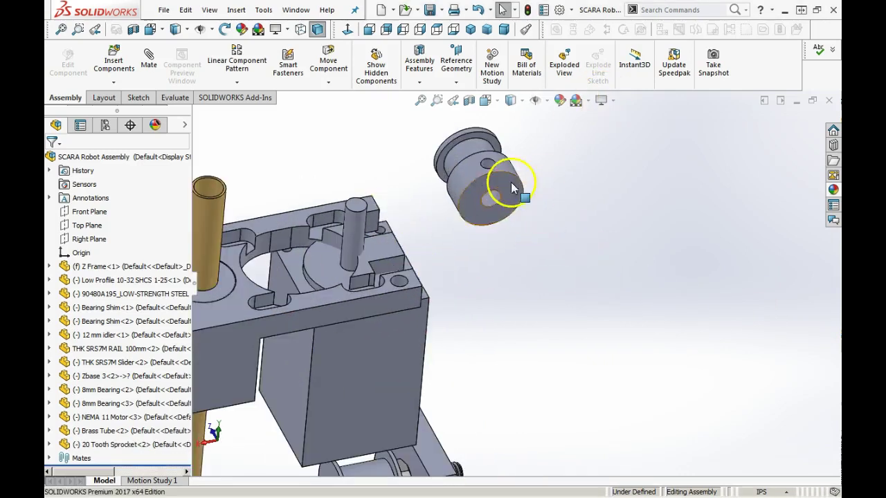
{"action": "left_click", "coordinate": [482, 216]}
{"action": "right_click", "coordinate": [425, 159]}
{"action": "right_click_drag", "start_coordinate": [457, 184], "coordinate": [454, 155]}
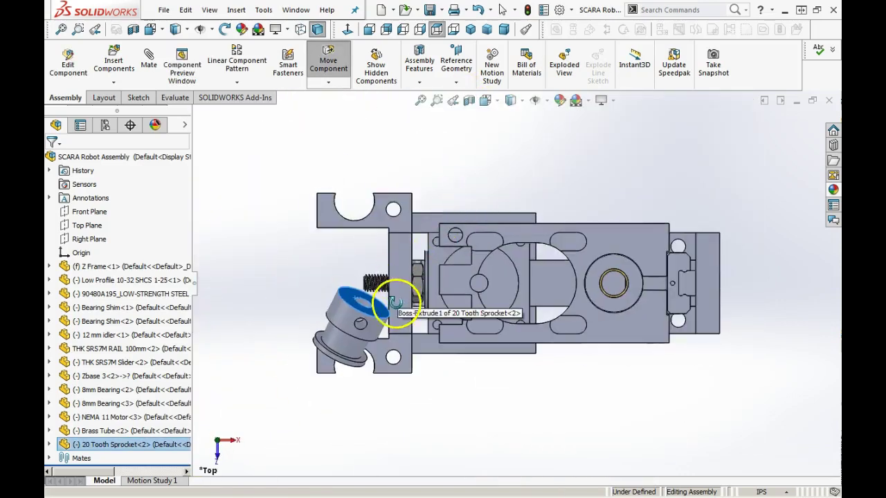
{"action": "middle_click_drag", "start_coordinate": [395, 315], "coordinate": [588, 141]}
{"action": "left_click_drag", "start_coordinate": [588, 142], "coordinate": [585, 154]}
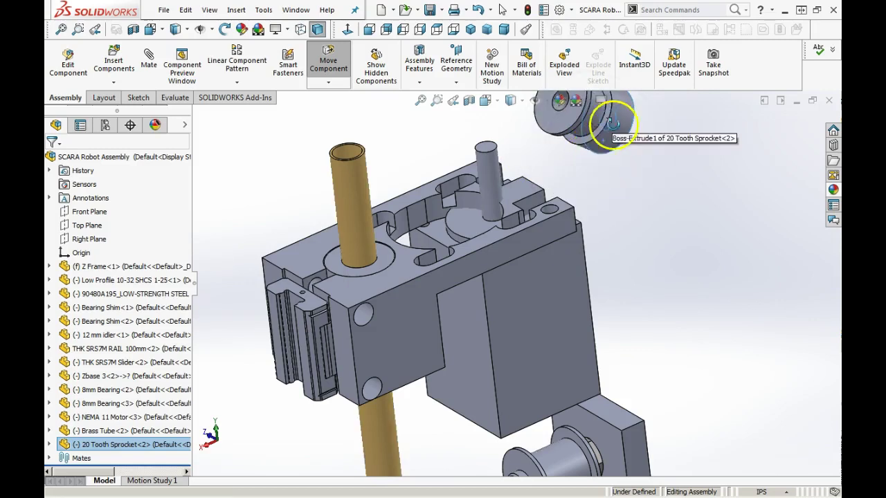
{"action": "scroll", "coordinate": [622, 130], "scroll_direction": "up", "scroll_amount": 2}
{"action": "right_click_drag", "start_coordinate": [554, 174], "coordinate": [585, 202]}
{"action": "scroll", "coordinate": [585, 201], "scroll_direction": "down", "scroll_amount": 3}
{"action": "key", "text": "Escape"}
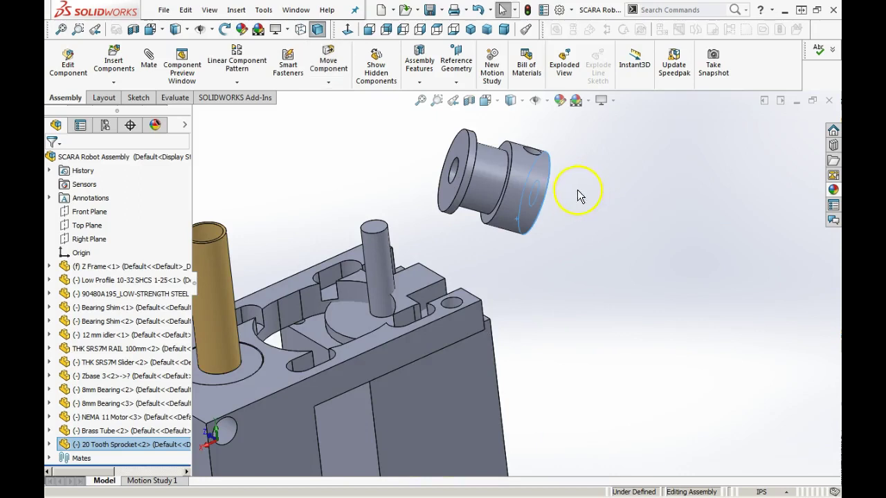
{"action": "right_click_drag", "start_coordinate": [518, 177], "coordinate": [600, 65]}
Mate the 20 Tooth Sprocket's bore concentric with the NEMA 11 motor shaft and slide the sprocket up along the shaft
{"action": "left_click", "coordinate": [490, 143]}
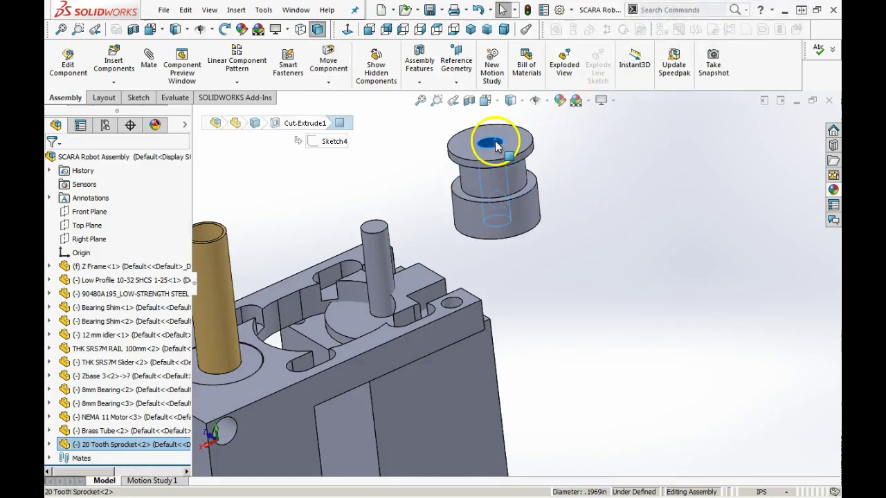
{"action": "left_click", "coordinate": [374, 247]}
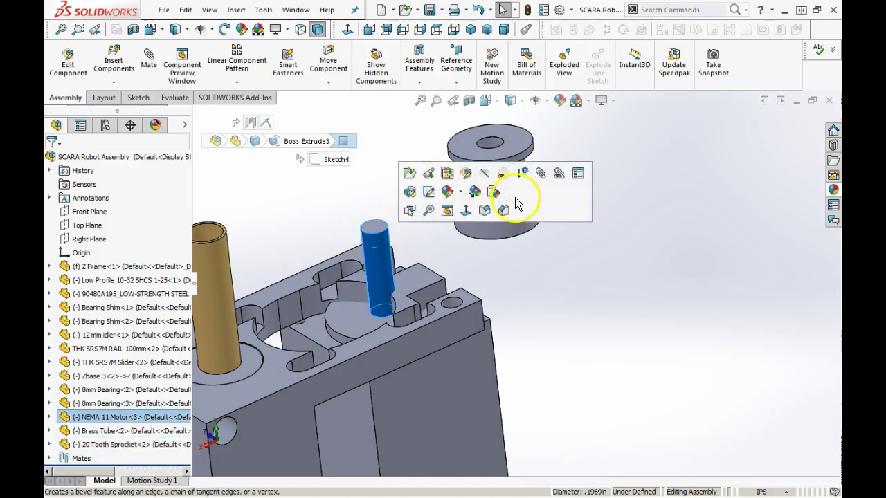
{"action": "left_click", "coordinate": [545, 177]}
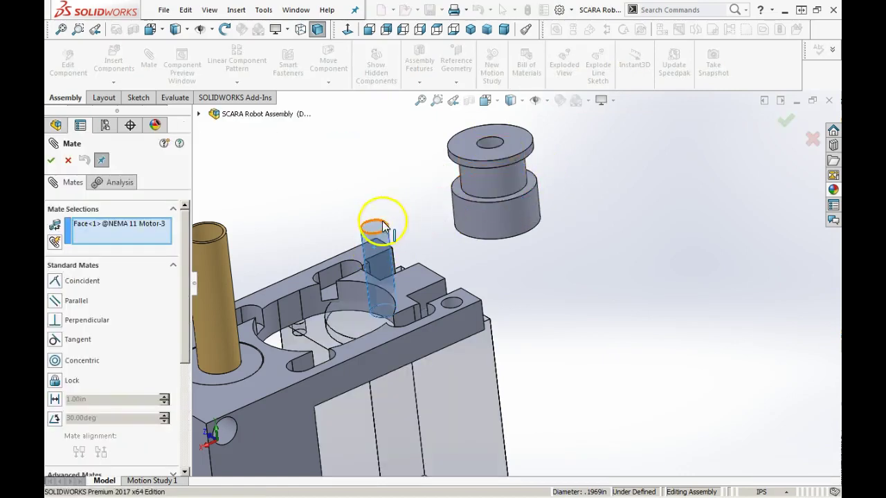
{"action": "left_click", "coordinate": [489, 143]}
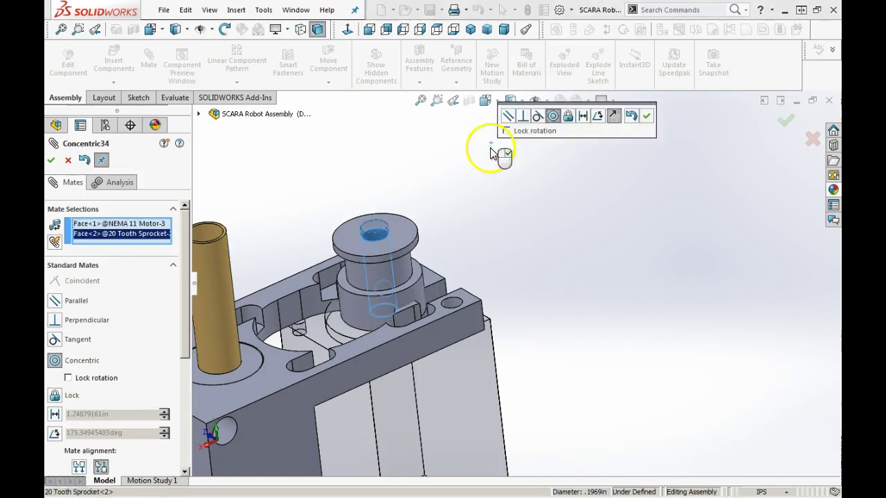
{"action": "left_click", "coordinate": [648, 117]}
{"action": "scroll", "coordinate": [441, 208], "scroll_direction": "up", "scroll_amount": 3}
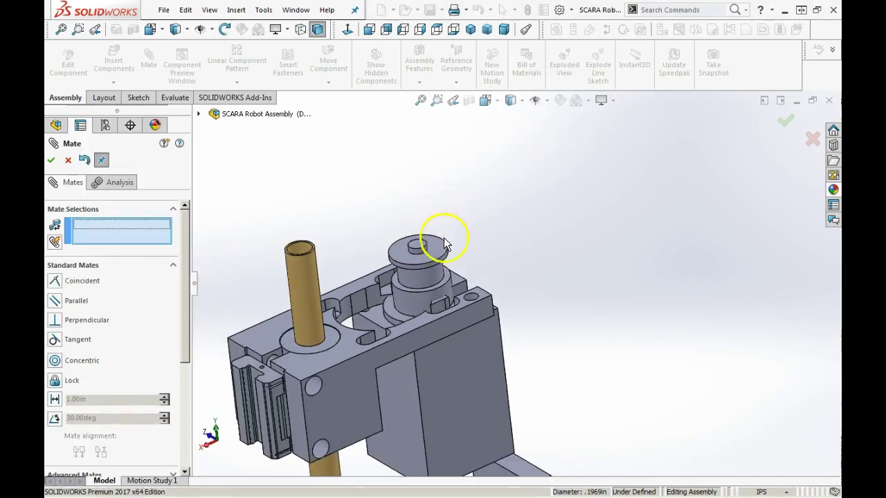
{"action": "left_click_drag", "start_coordinate": [420, 230], "coordinate": [484, 202]}
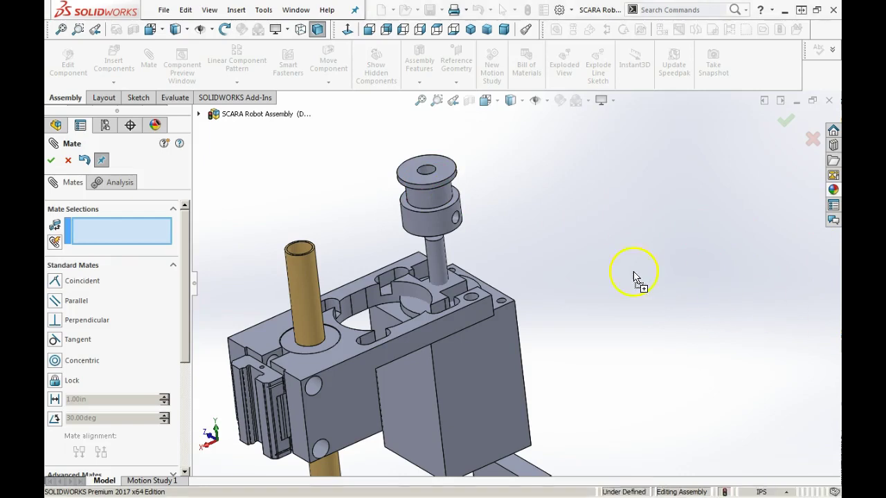
{"action": "left_click_drag", "start_coordinate": [638, 276], "coordinate": [589, 183]}
{"action": "left_click", "coordinate": [528, 259]}
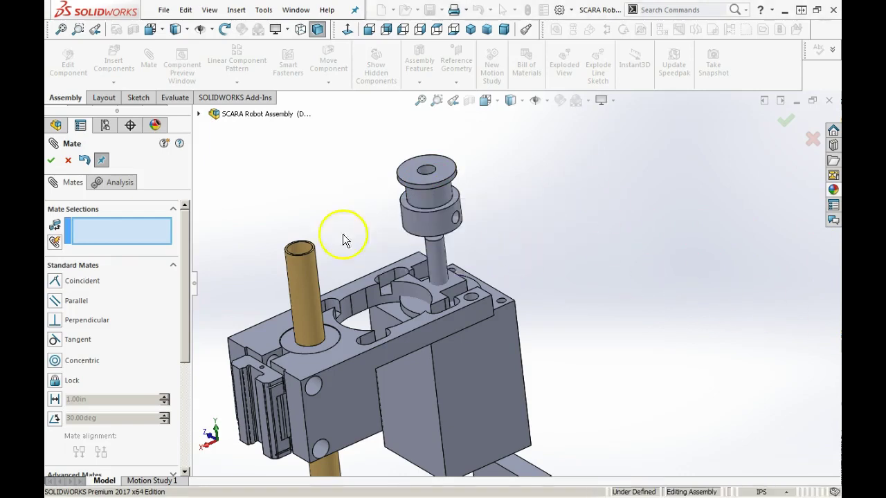
{"action": "left_click", "coordinate": [51, 160]}
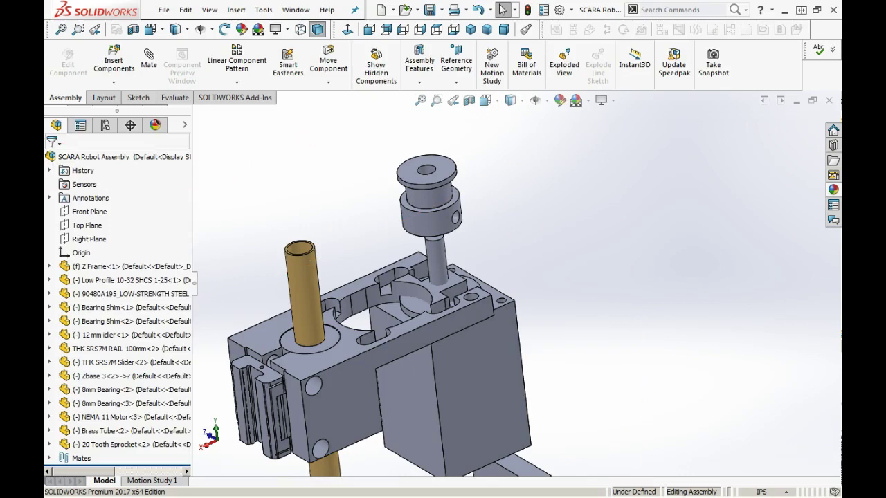
Insert the 40 Tooth Sprocket beside the Zbase block and tilt it so its flat flanged face points upward
{"action": "left_click_drag", "start_coordinate": [838, 332], "coordinate": [624, 236]}
{"action": "scroll", "coordinate": [539, 283], "scroll_direction": "up", "scroll_amount": 3}
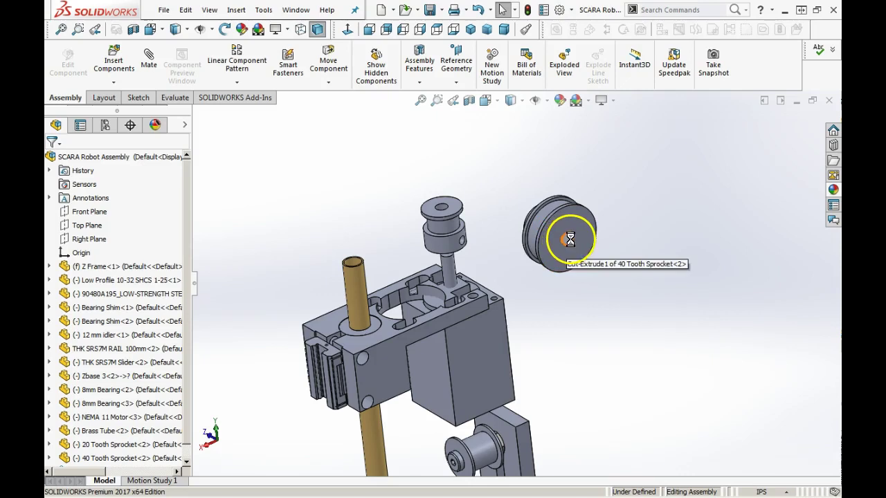
{"action": "right_click_drag", "start_coordinate": [563, 237], "coordinate": [606, 158]}
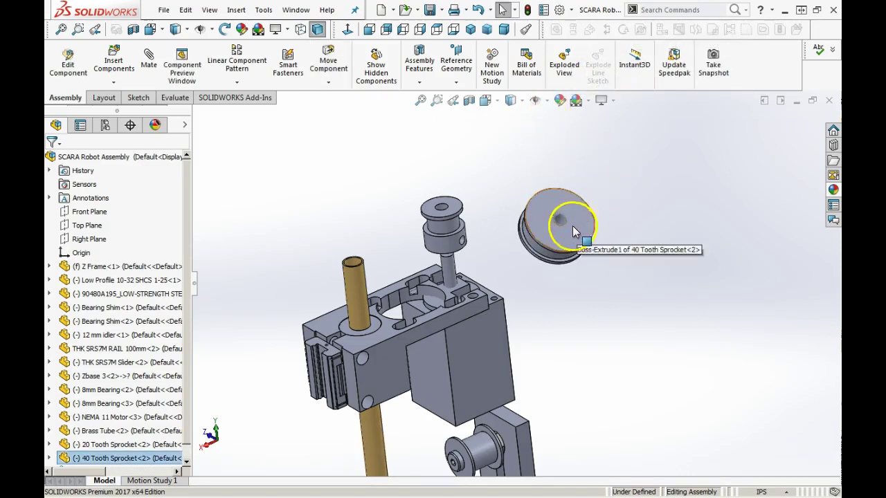
Mate the 40 Tooth Sprocket's bore concentric with the Brass Tube
{"action": "scroll", "coordinate": [572, 226], "scroll_direction": "down", "scroll_amount": 3}
{"action": "left_click", "coordinate": [548, 242]}
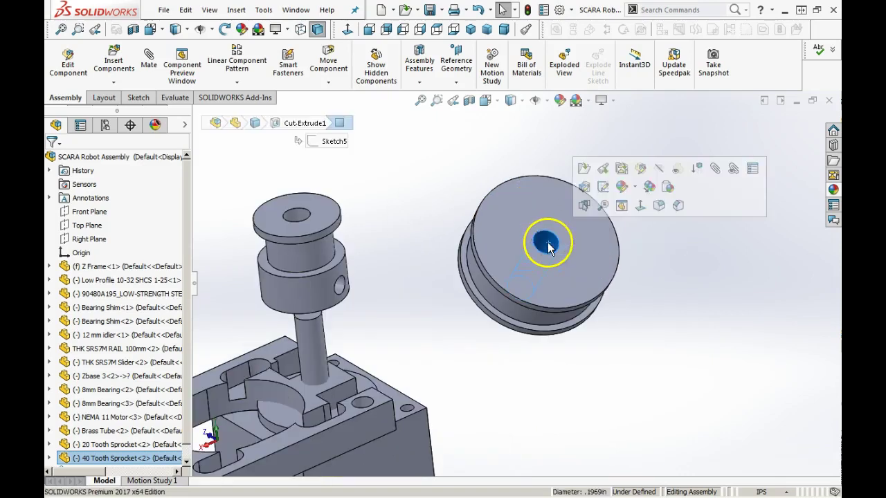
{"action": "key", "text": "m"}
{"action": "scroll", "coordinate": [366, 268], "scroll_direction": "up", "scroll_amount": 4}
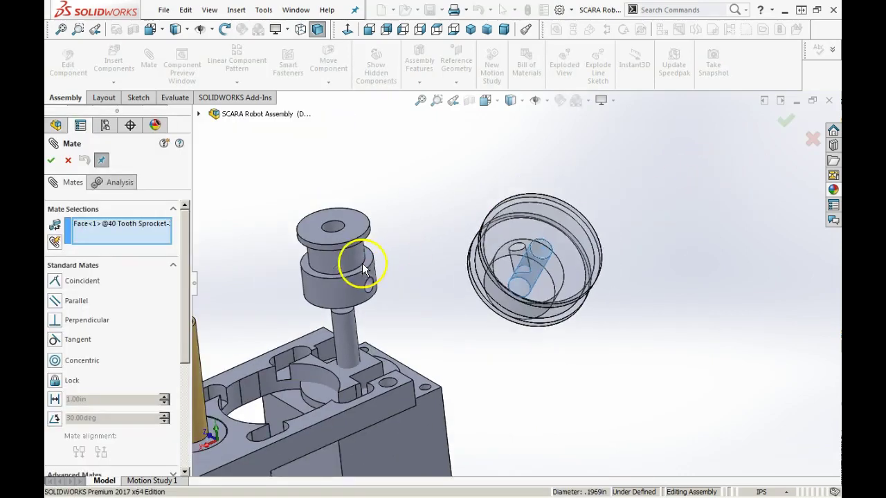
{"action": "left_click", "coordinate": [317, 330]}
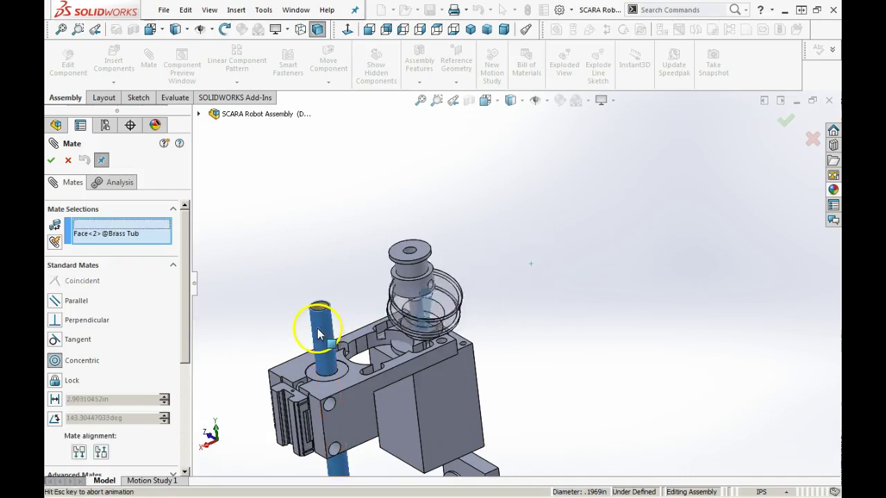
{"action": "left_click", "coordinate": [305, 349]}
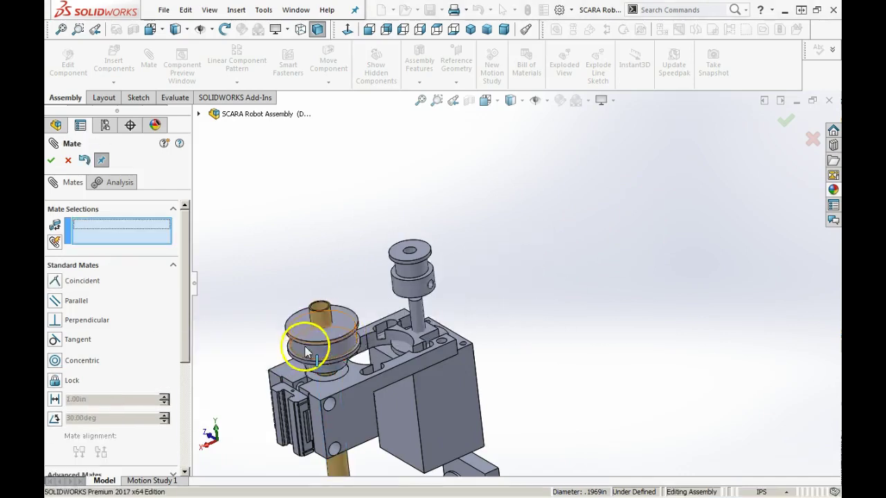
Mate the top face of the 40 Tooth Sprocket coincident with the top face of the 20 Tooth Sprocket
{"action": "left_click", "coordinate": [344, 328]}
{"action": "left_click", "coordinate": [422, 248]}
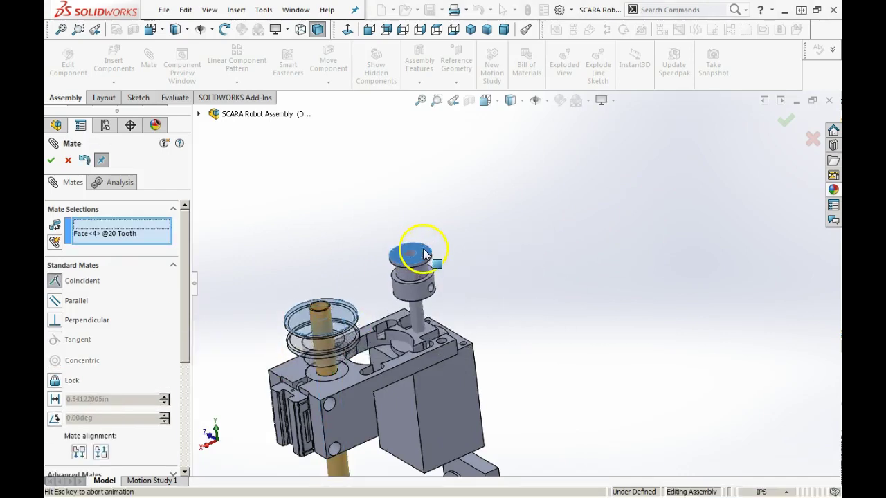
{"action": "left_click", "coordinate": [409, 222]}
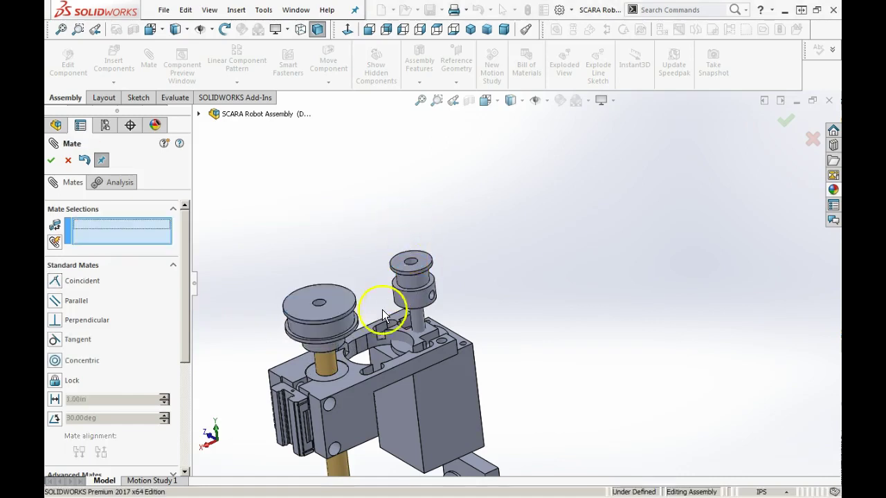
Add a 0.05 in distance mate between the 40 Tooth Sprocket's bottom face and the top face of the Zbase block
{"action": "scroll", "coordinate": [367, 377], "scroll_direction": "down", "scroll_amount": 2}
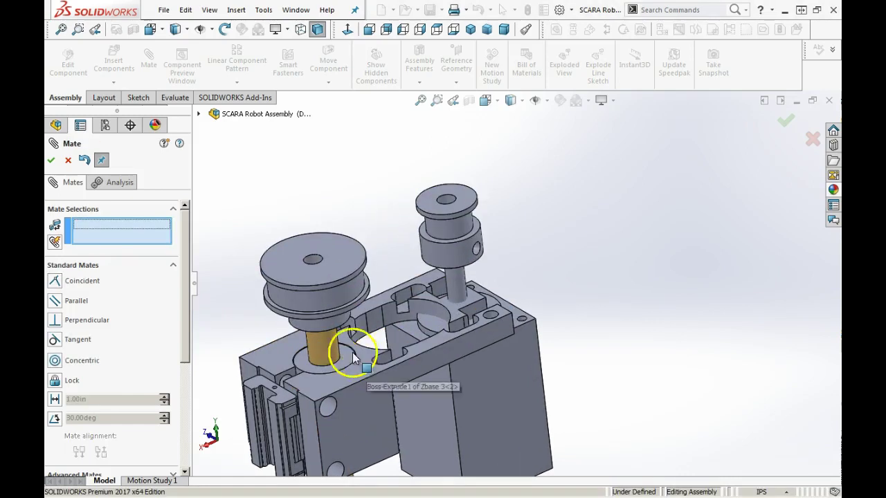
{"action": "scroll", "coordinate": [418, 374], "scroll_direction": "up", "scroll_amount": 3}
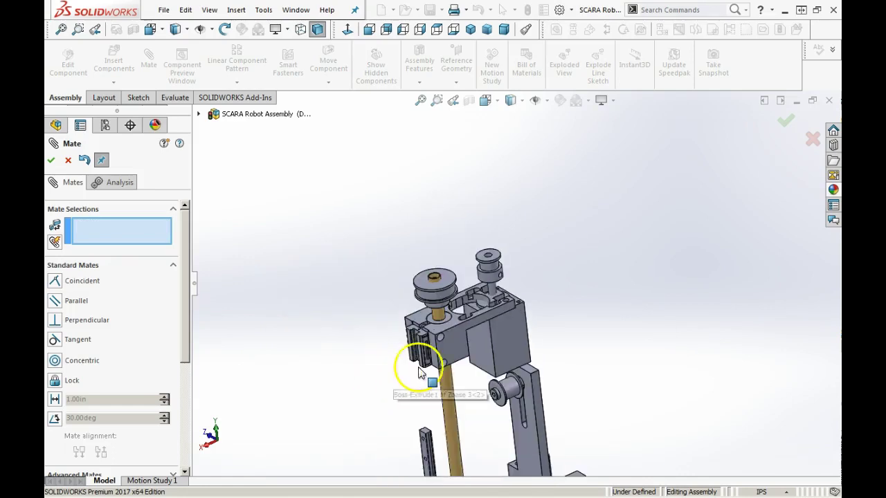
{"action": "scroll", "coordinate": [419, 373], "scroll_direction": "down", "scroll_amount": 4}
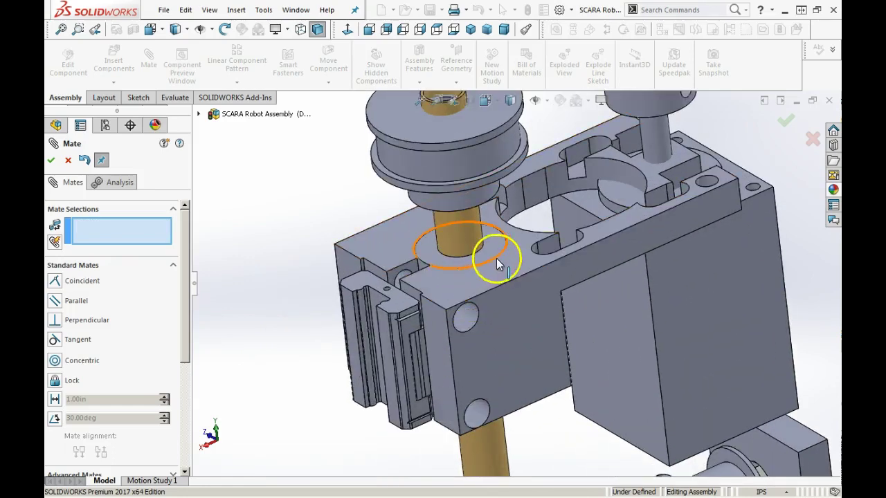
{"action": "middle_click_drag", "start_coordinate": [479, 295], "coordinate": [450, 203]}
{"action": "left_click", "coordinate": [464, 261]}
{"action": "middle_click_drag", "start_coordinate": [464, 261], "coordinate": [475, 338]}
{"action": "left_click", "coordinate": [478, 341]}
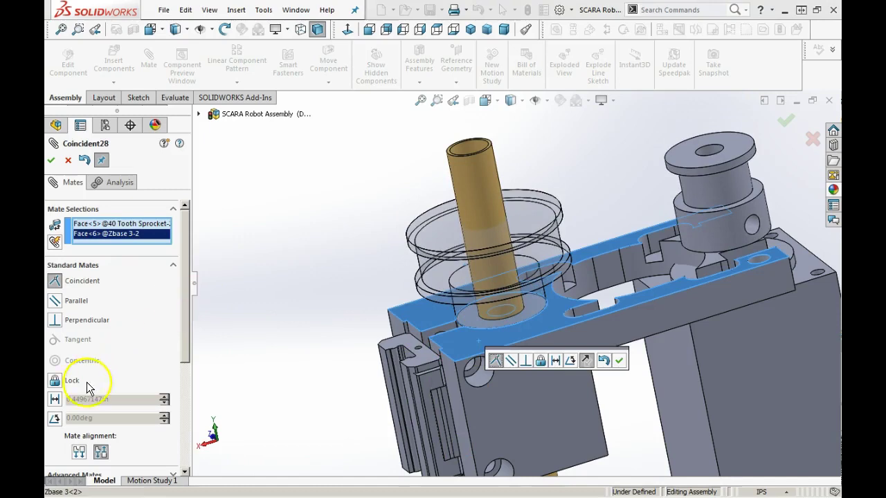
{"action": "left_click", "coordinate": [55, 400]}
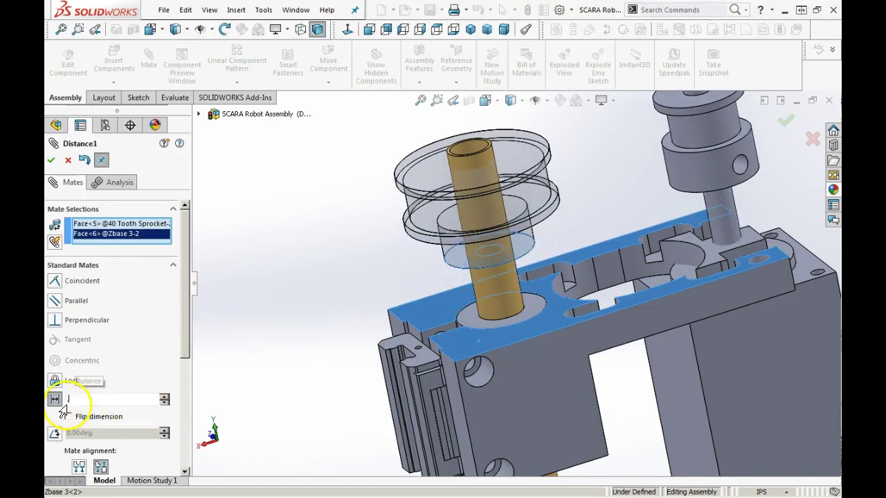
{"action": "type", "text": "0.05"}
{"action": "key", "text": "Return"}
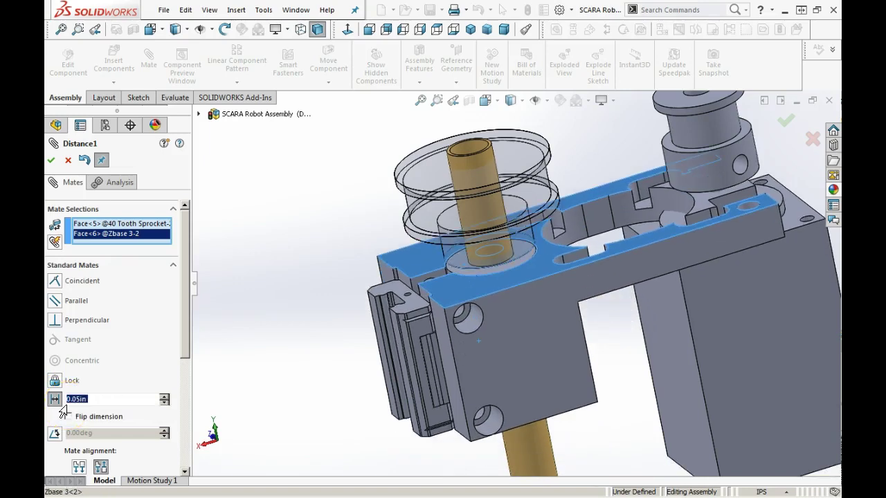
{"action": "left_click", "coordinate": [51, 161]}
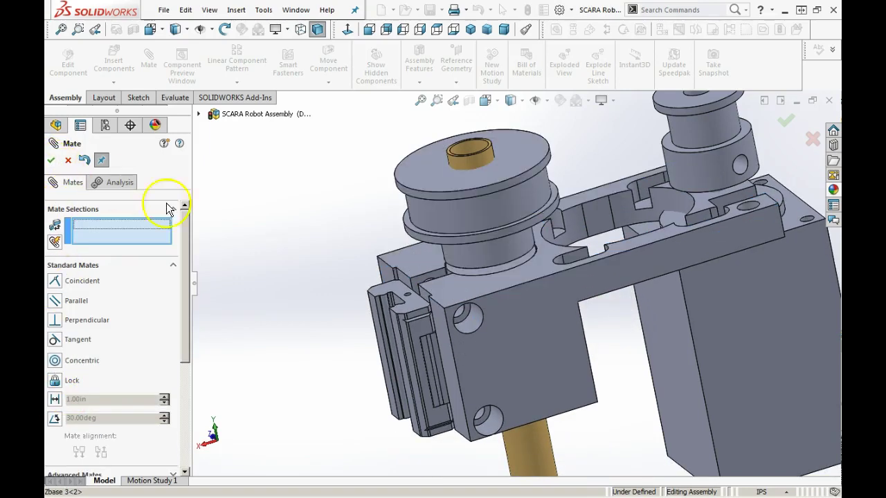
Slide the NEMA 11 motor along the Zbase slot toward the brass tube and finish the mating command
{"action": "scroll", "coordinate": [574, 277], "scroll_direction": "up", "scroll_amount": 2}
{"action": "scroll", "coordinate": [588, 297], "scroll_direction": "down", "scroll_amount": 3}
{"action": "scroll", "coordinate": [588, 298], "scroll_direction": "up", "scroll_amount": 4}
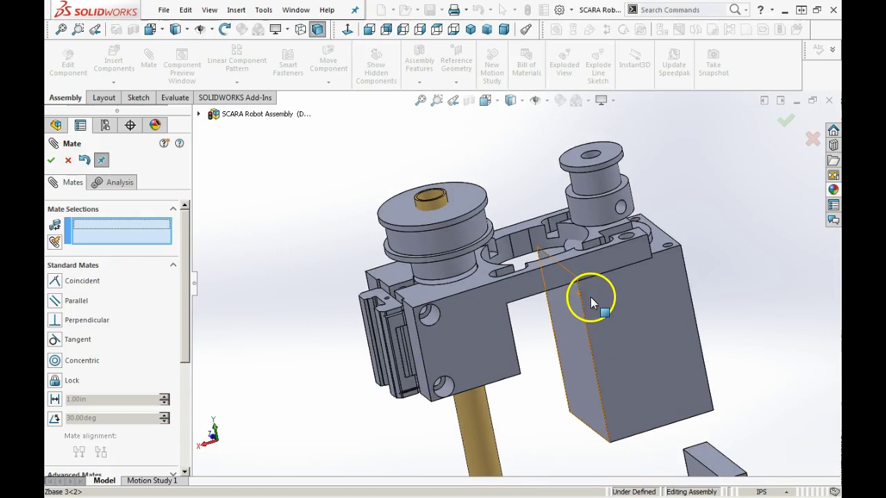
{"action": "left_click", "coordinate": [585, 294]}
{"action": "left_click_drag", "start_coordinate": [585, 294], "coordinate": [540, 356]}
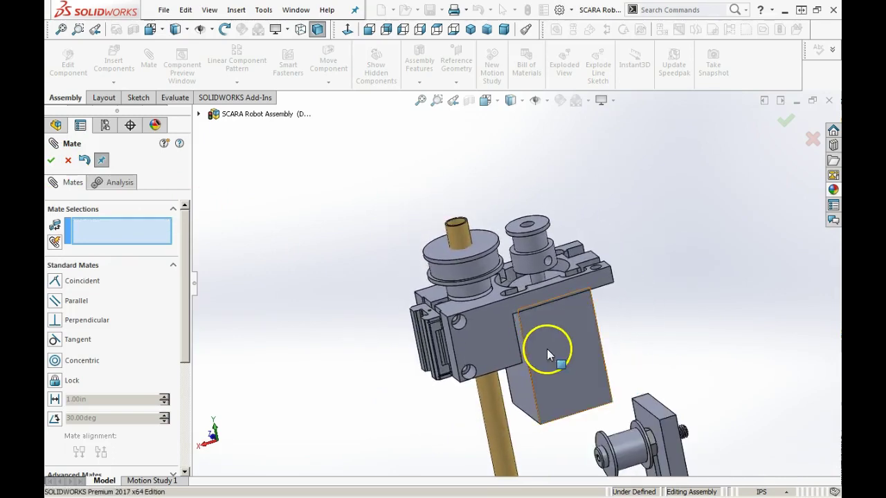
{"action": "scroll", "coordinate": [553, 360], "scroll_direction": "up", "scroll_amount": 3}
{"action": "scroll", "coordinate": [579, 440], "scroll_direction": "up", "scroll_amount": 2}
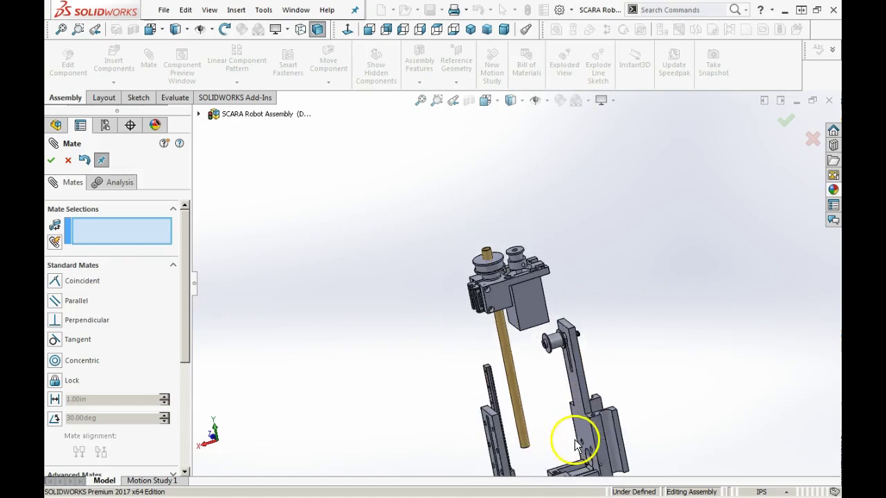
{"action": "scroll", "coordinate": [558, 417], "scroll_direction": "down", "scroll_amount": 2}
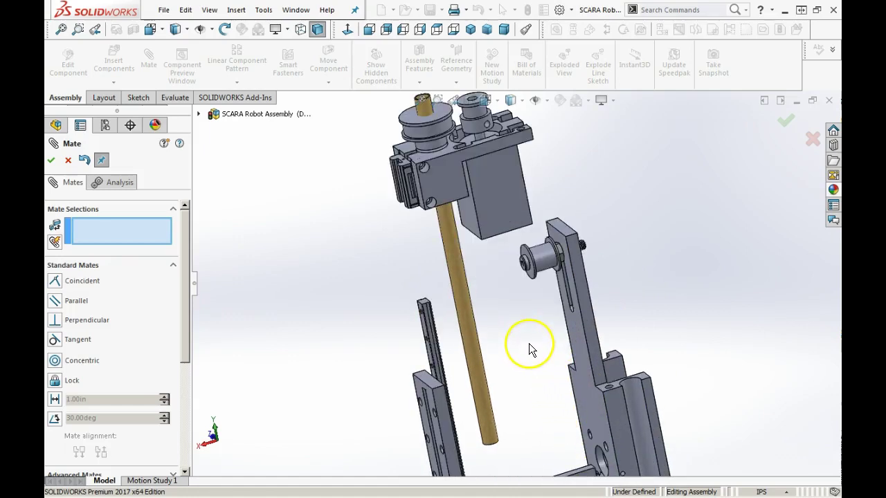
{"action": "scroll", "coordinate": [532, 357], "scroll_direction": "up", "scroll_amount": 3}
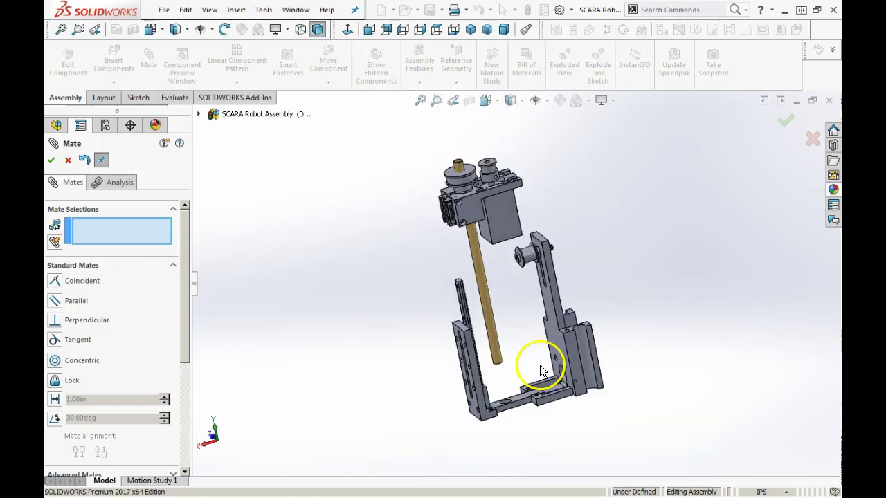
{"action": "left_click", "coordinate": [51, 161]}
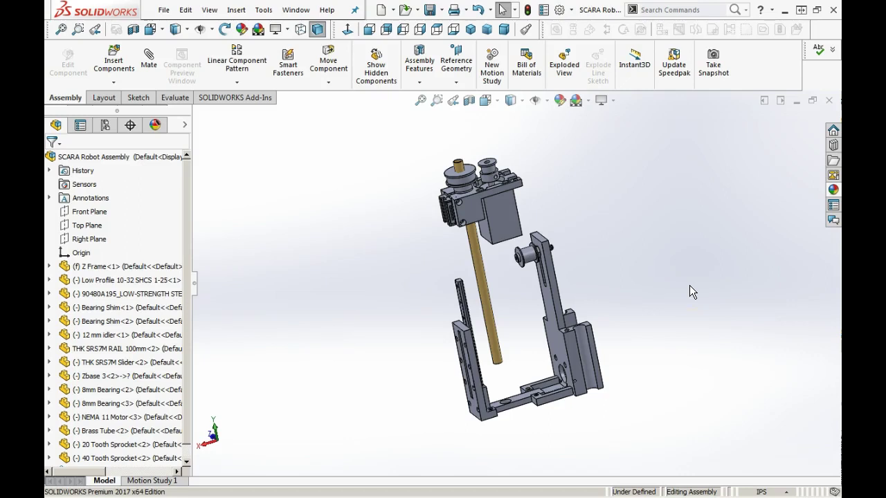
Insert a second NEMA 11 Motor beside the Z Frame and rotate it so its shaft points toward the frame
{"action": "middle_click_drag", "start_coordinate": [660, 306], "coordinate": [665, 328]}
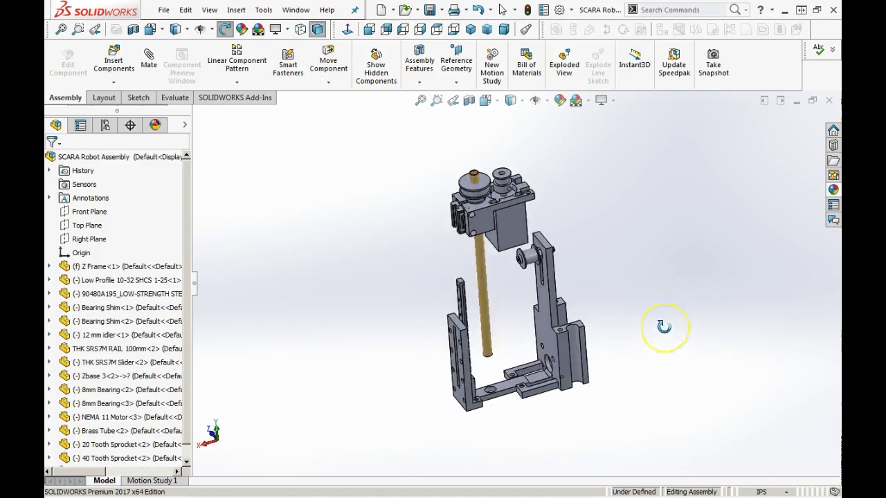
{"action": "key", "text": "Escape"}
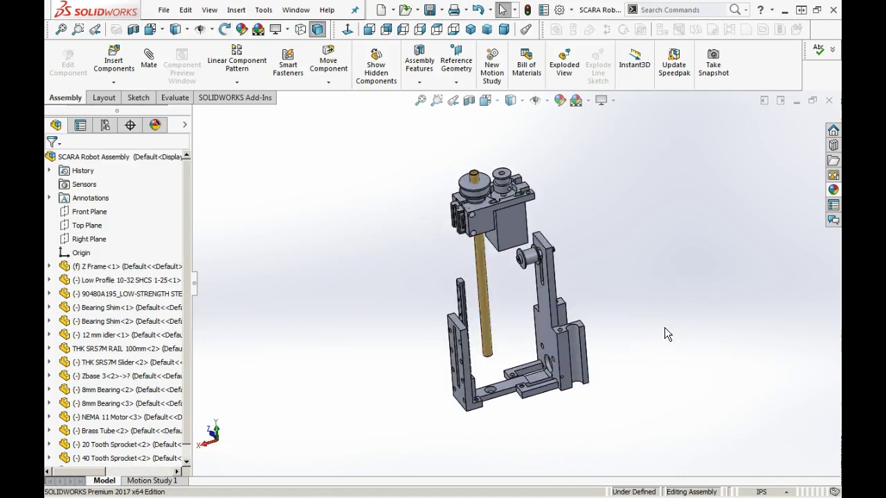
{"action": "middle_click", "coordinate": [627, 326]}
{"action": "scroll", "coordinate": [602, 321], "scroll_direction": "down", "scroll_amount": 2}
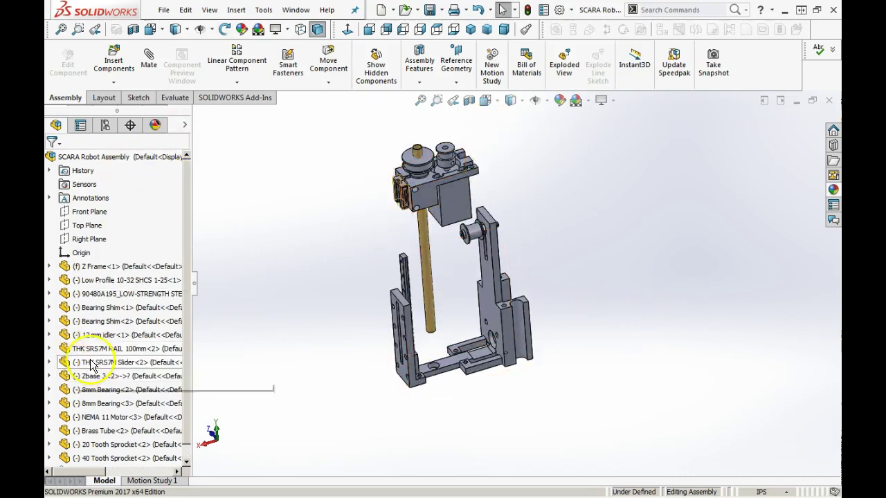
{"action": "left_click_drag", "start_coordinate": [841, 297], "coordinate": [571, 299]}
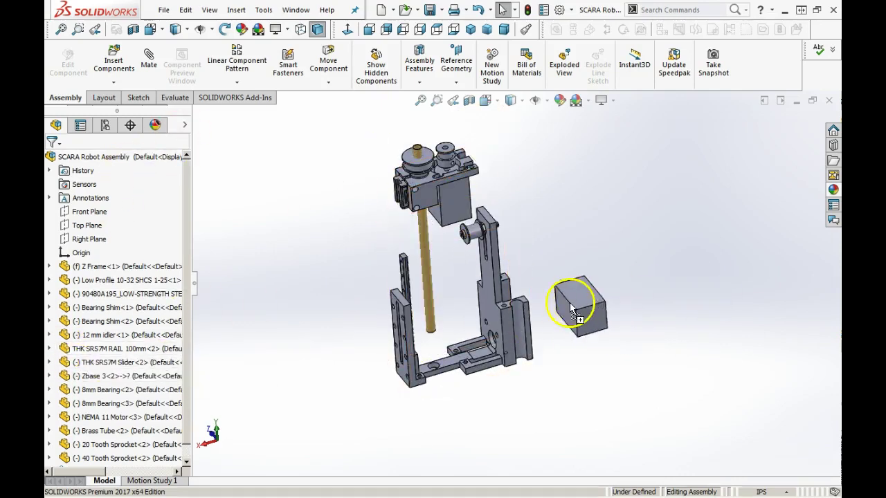
{"action": "right_click_drag", "start_coordinate": [563, 331], "coordinate": [561, 355]}
{"action": "scroll", "coordinate": [558, 318], "scroll_direction": "down", "scroll_amount": 5}
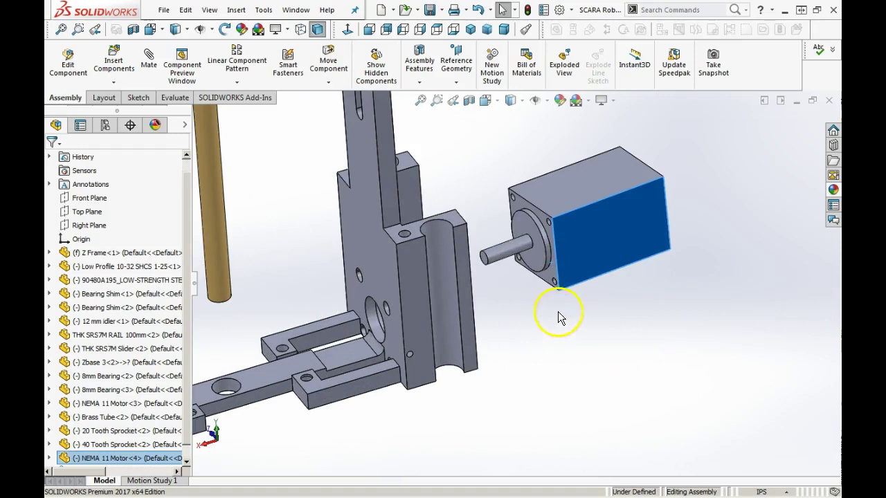
Mate the new NEMA 11 motor's shaft concentric with the large round opening in the lower Z Frame
{"action": "left_click", "coordinate": [498, 255]}
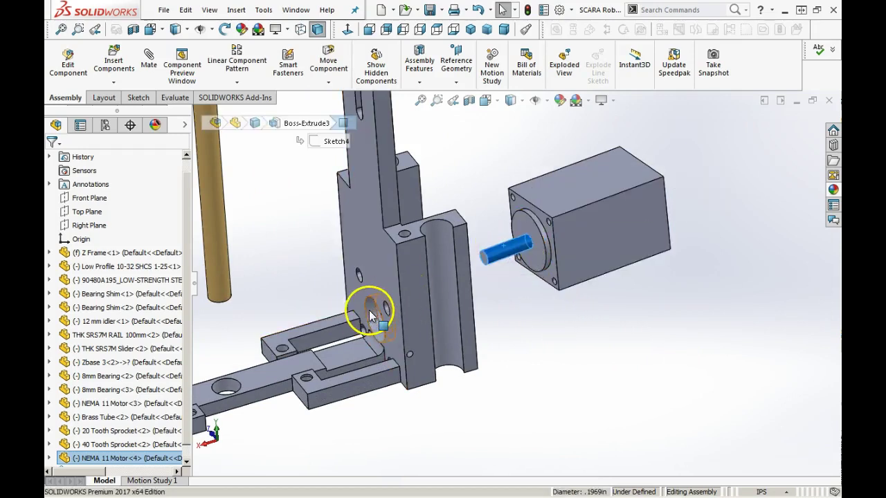
{"action": "left_click", "coordinate": [371, 316]}
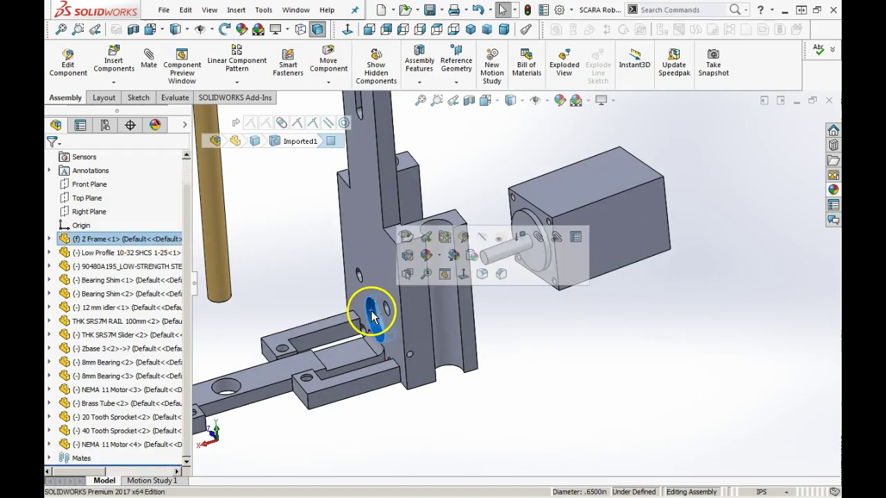
{"action": "left_click", "coordinate": [538, 237]}
{"action": "left_click", "coordinate": [515, 252]}
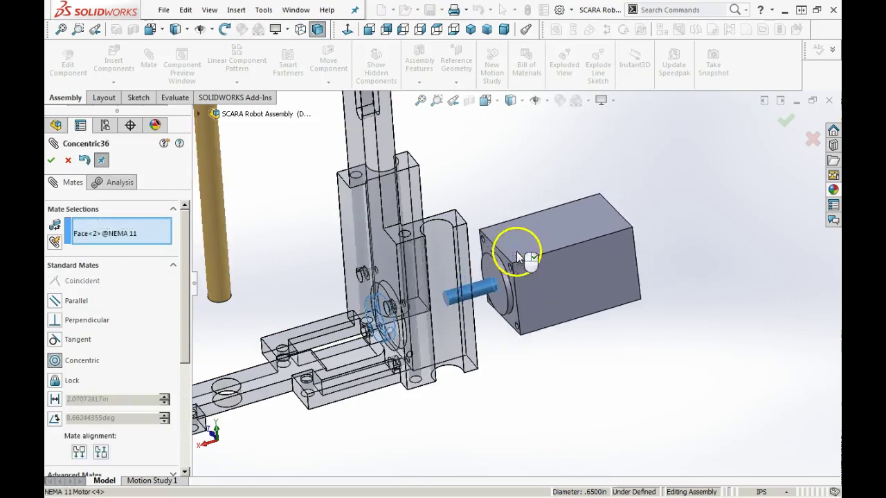
{"action": "left_click", "coordinate": [671, 222]}
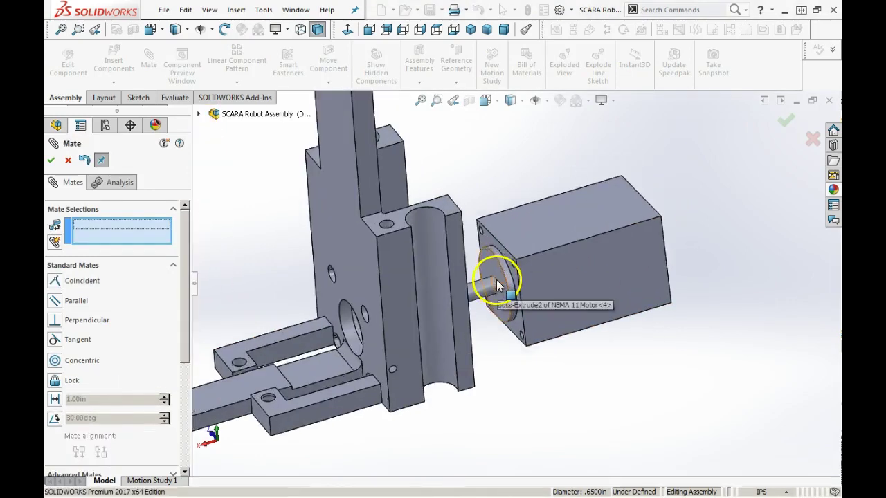
Mate the new motor's upper mounting hole concentric with the matching screw hole above the Z Frame's large opening
{"action": "scroll", "coordinate": [497, 281], "scroll_direction": "down", "scroll_amount": 5}
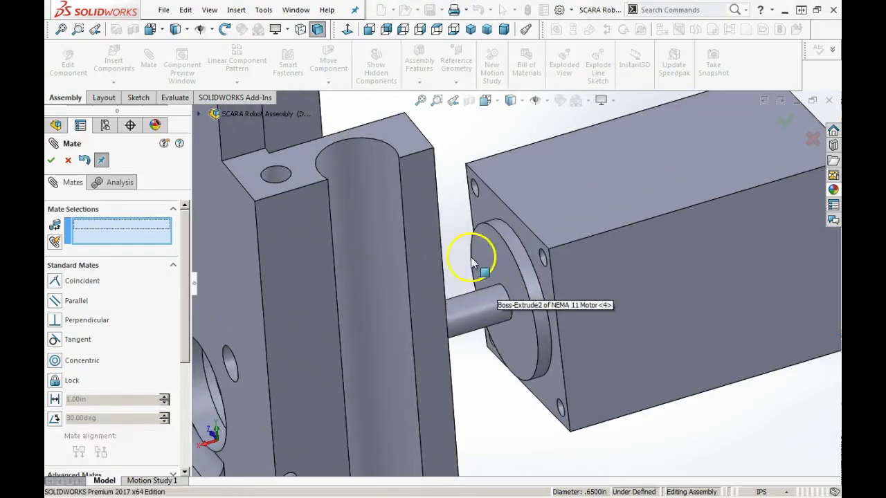
{"action": "left_click", "coordinate": [476, 190]}
{"action": "scroll", "coordinate": [401, 290], "scroll_direction": "up", "scroll_amount": 4}
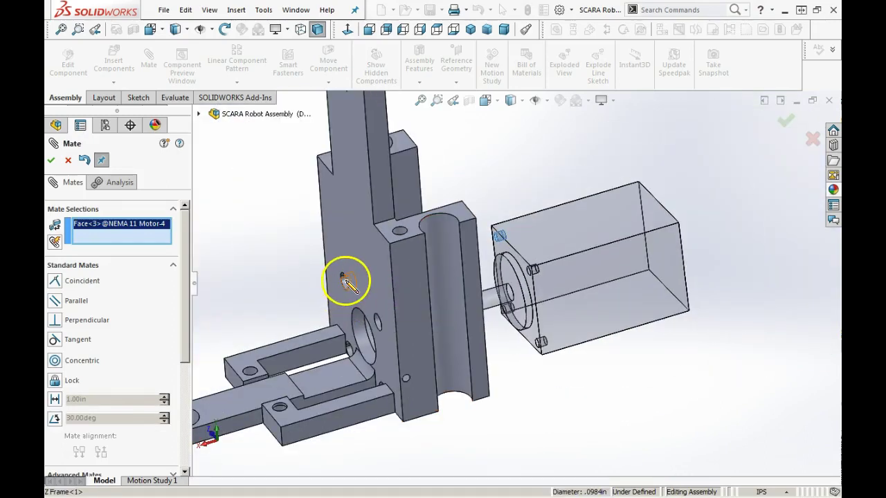
{"action": "left_click", "coordinate": [346, 280]}
{"action": "left_click", "coordinate": [330, 252]}
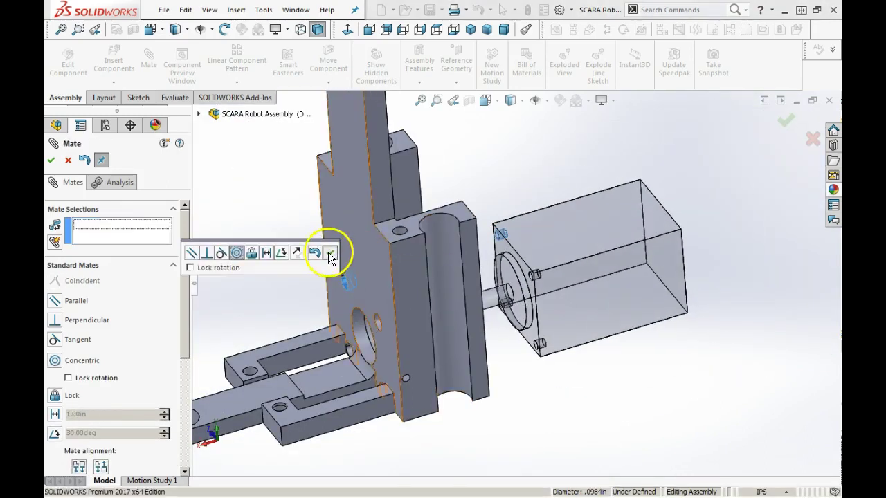
Mate the front face of the new motor's round boss coincident with the ring-shaped face inside the Z Frame's large opening
{"action": "left_click", "coordinate": [512, 276]}
{"action": "middle_click_drag", "start_coordinate": [484, 307], "coordinate": [420, 377]}
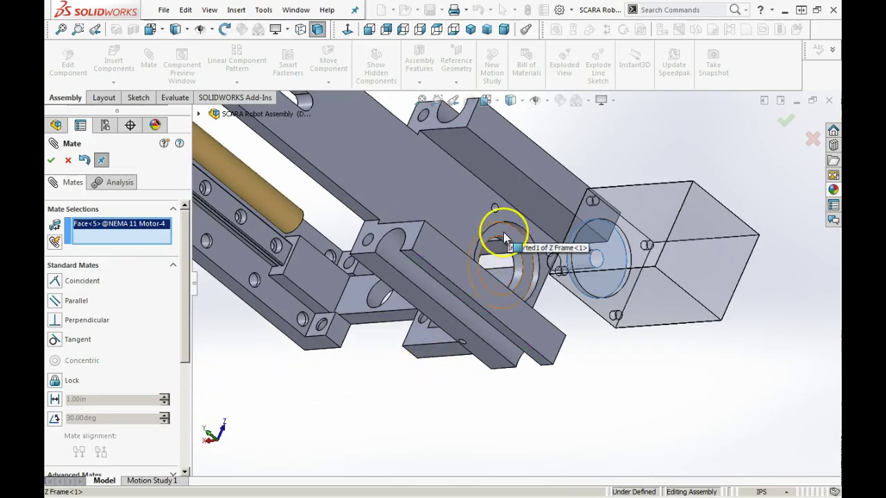
{"action": "left_click", "coordinate": [503, 233]}
{"action": "left_click", "coordinate": [644, 216]}
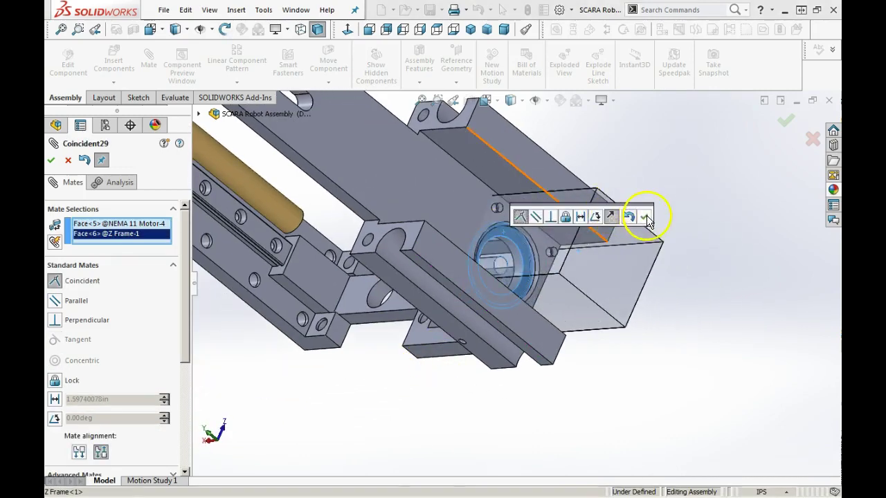
Finish mating, insert another 20 Tooth Sprocket beside the lower motor, and turn its hub end toward the Z Frame
{"action": "middle_click_drag", "start_coordinate": [470, 302], "coordinate": [569, 269]}
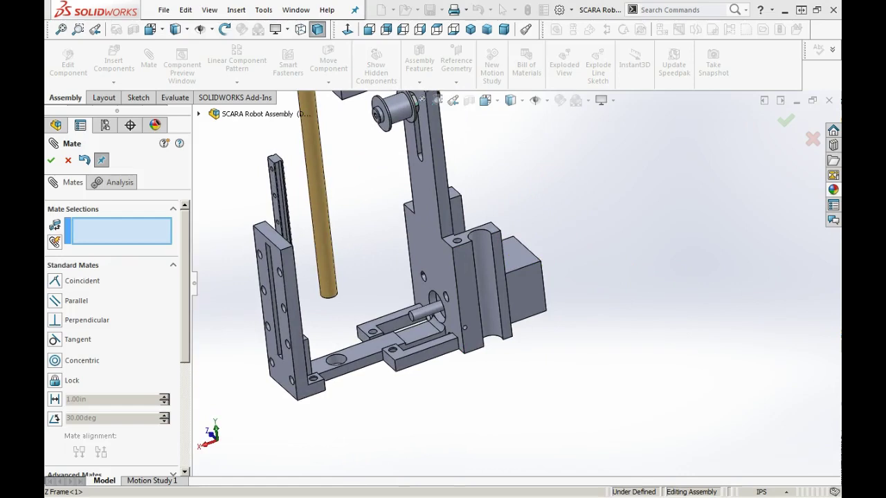
{"action": "left_click_drag", "start_coordinate": [688, 374], "coordinate": [411, 279]}
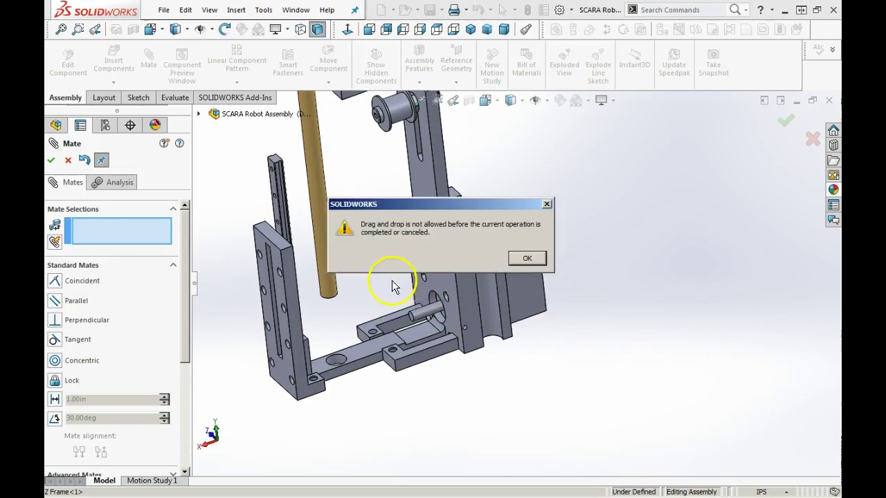
{"action": "left_click", "coordinate": [534, 257]}
{"action": "left_click", "coordinate": [52, 161]}
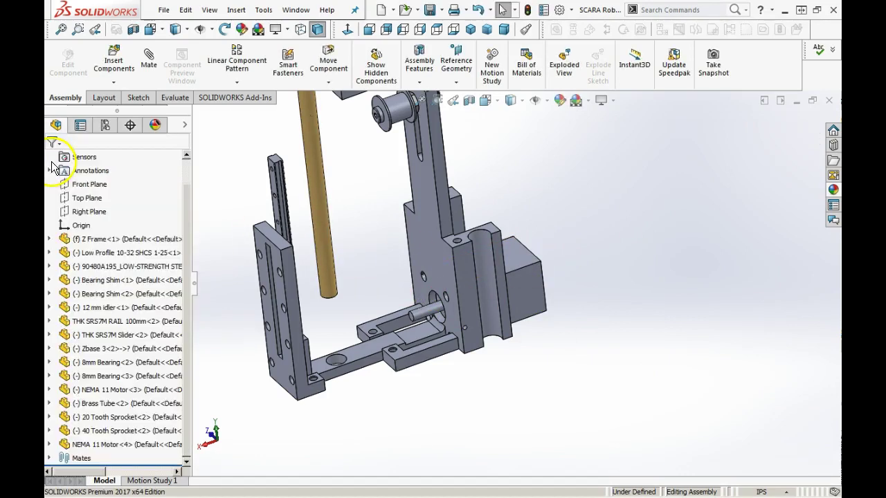
{"action": "left_click_drag", "start_coordinate": [857, 377], "coordinate": [598, 356]}
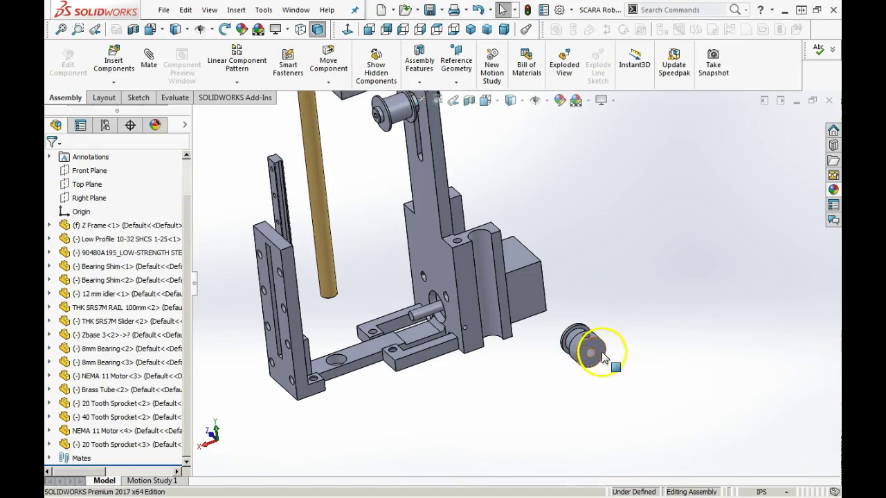
{"action": "left_click", "coordinate": [585, 350]}
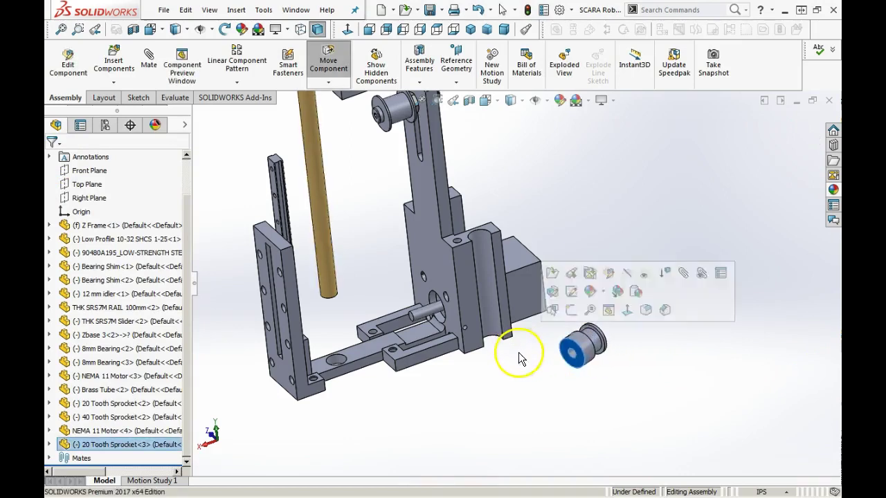
{"action": "scroll", "coordinate": [561, 375], "scroll_direction": "down", "scroll_amount": 2}
{"action": "left_click", "coordinate": [552, 393]}
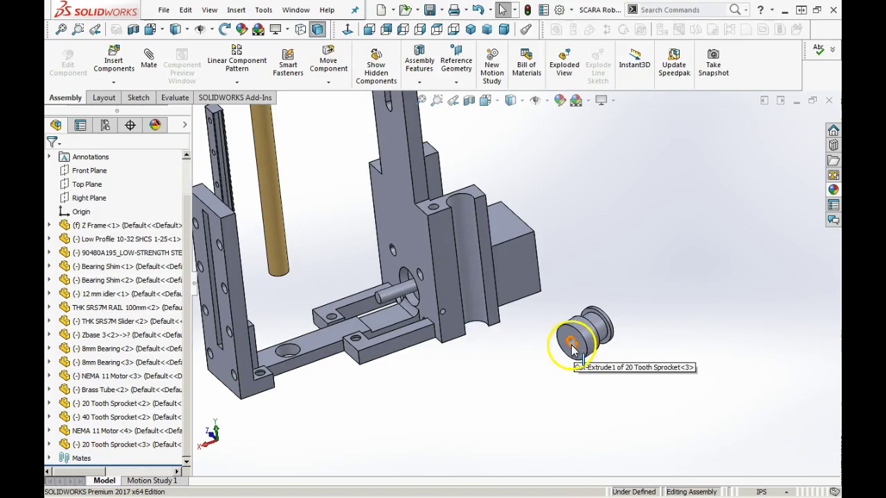
{"action": "scroll", "coordinate": [571, 349], "scroll_direction": "down", "scroll_amount": 3}
{"action": "left_click", "coordinate": [553, 319]}
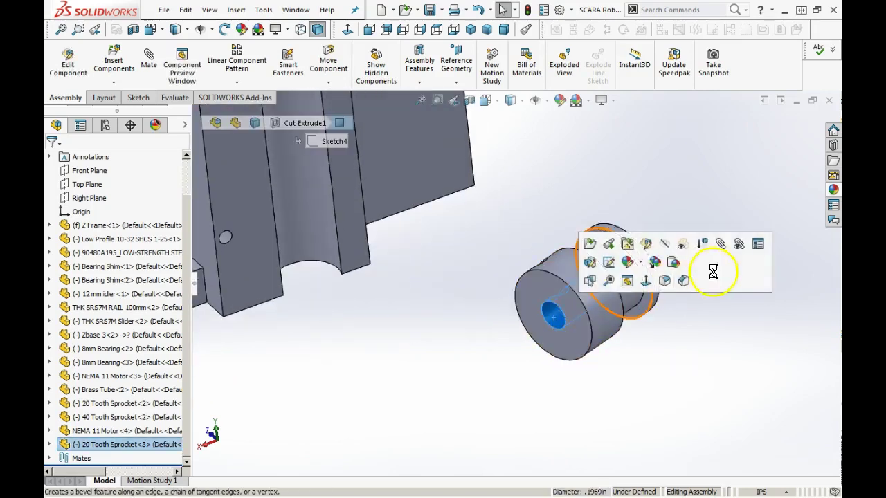
{"action": "left_click", "coordinate": [727, 244]}
{"action": "scroll", "coordinate": [221, 279], "scroll_direction": "up", "scroll_amount": 3}
{"action": "left_click", "coordinate": [274, 235]}
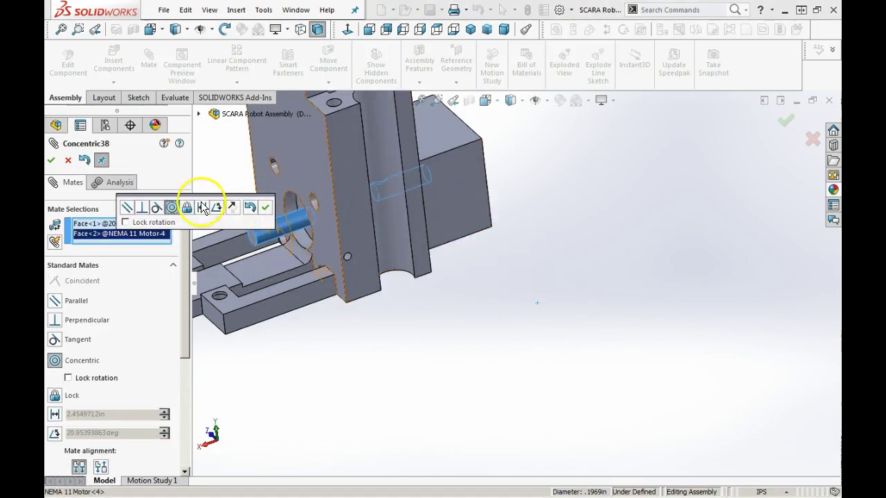
{"action": "left_click", "coordinate": [248, 209]}
{"action": "left_click_drag", "start_coordinate": [554, 294], "coordinate": [254, 372]}
{"action": "key", "text": "z"}
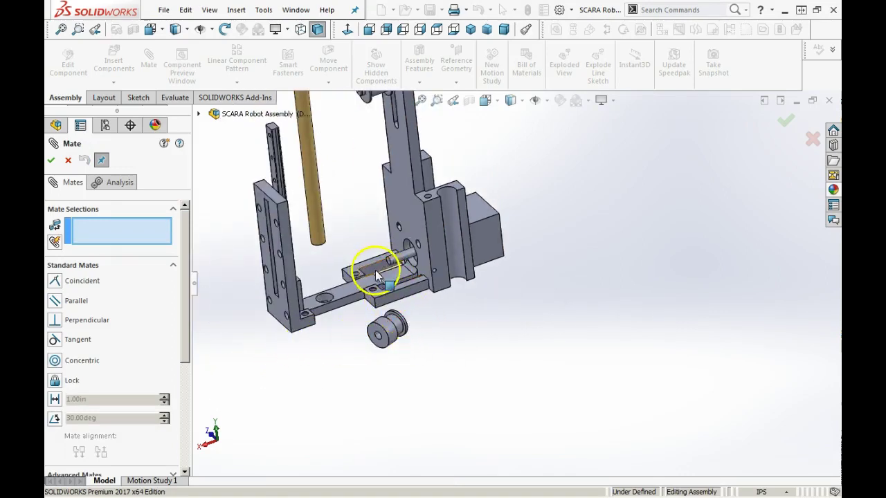
Try mating the new sprocket's bore concentric with the lower motor's shaft, slide the sprocket along it, and undo the mate
{"action": "left_click", "coordinate": [405, 263]}
{"action": "scroll", "coordinate": [377, 350], "scroll_direction": "down", "scroll_amount": 5}
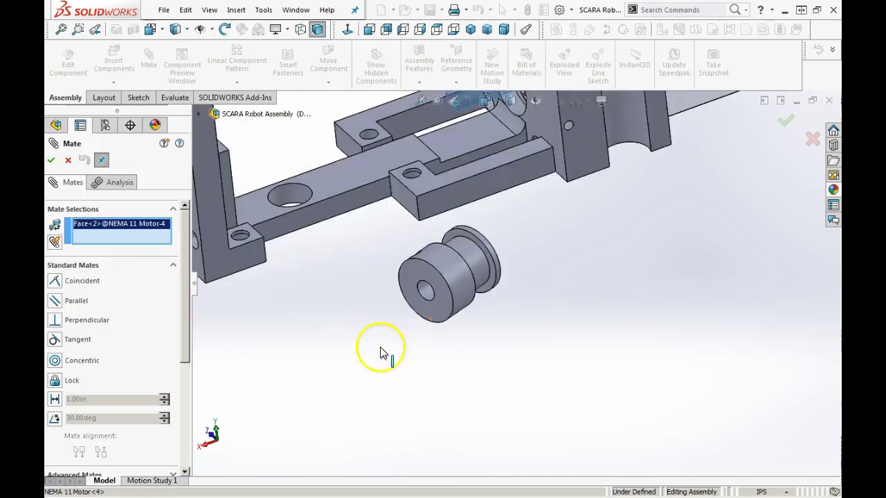
{"action": "left_click", "coordinate": [427, 294]}
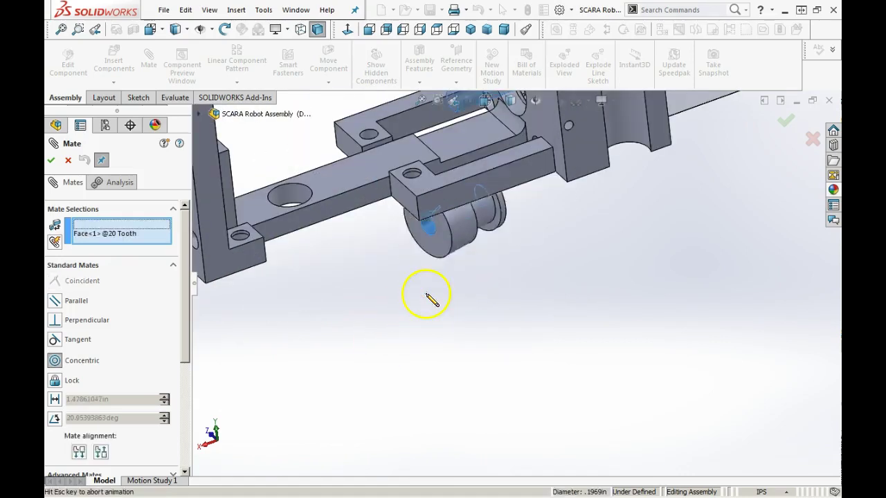
{"action": "middle_click_drag", "start_coordinate": [431, 300], "coordinate": [467, 270]}
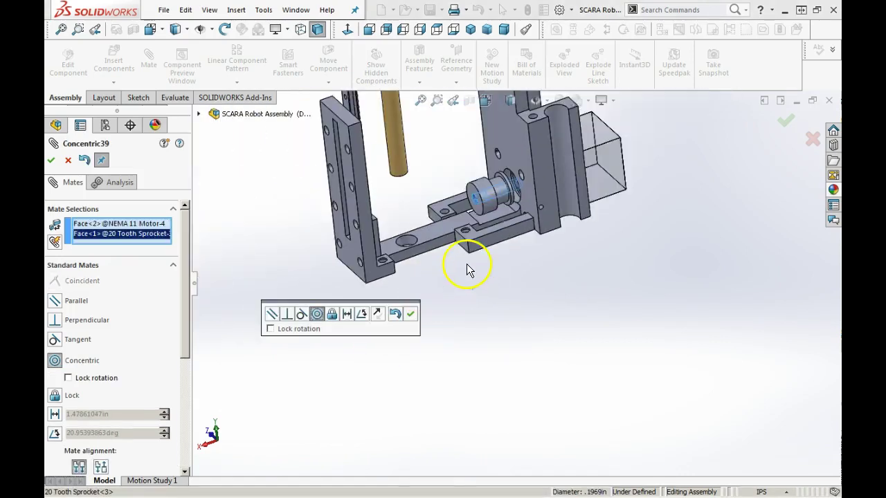
{"action": "left_click", "coordinate": [411, 315]}
{"action": "scroll", "coordinate": [515, 214], "scroll_direction": "down", "scroll_amount": 5}
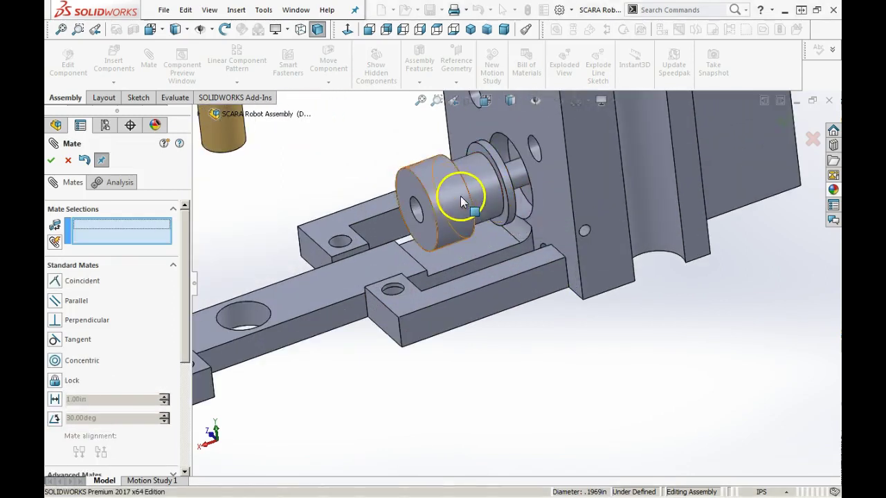
{"action": "left_click_drag", "start_coordinate": [439, 203], "coordinate": [290, 264]}
{"action": "left_click_drag", "start_coordinate": [359, 238], "coordinate": [342, 234]}
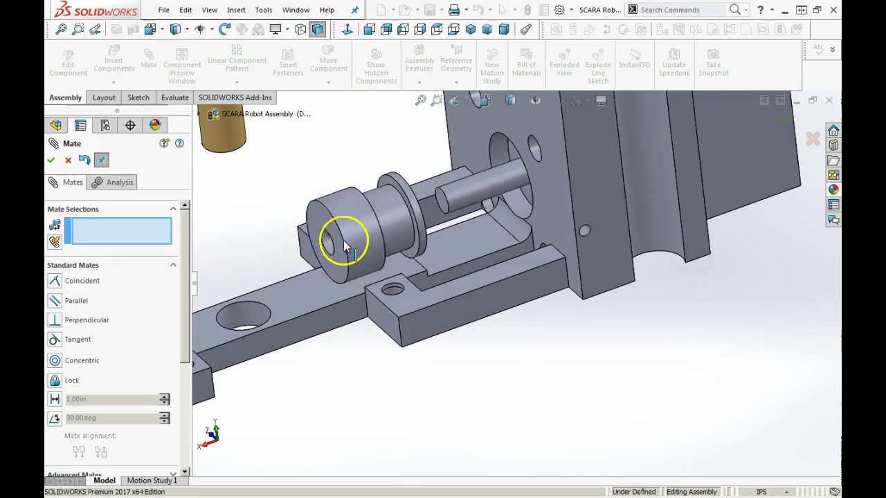
{"action": "left_click", "coordinate": [84, 161]}
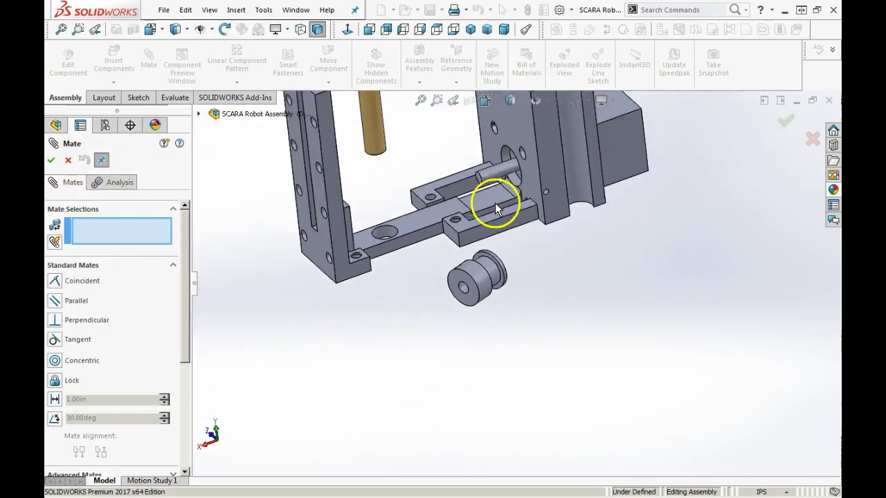
Reverse the sprocket so its hub faces the Z Frame, and mate its bore concentric with the lower motor's shaft
{"action": "right_click_drag", "start_coordinate": [495, 313], "coordinate": [339, 361]}
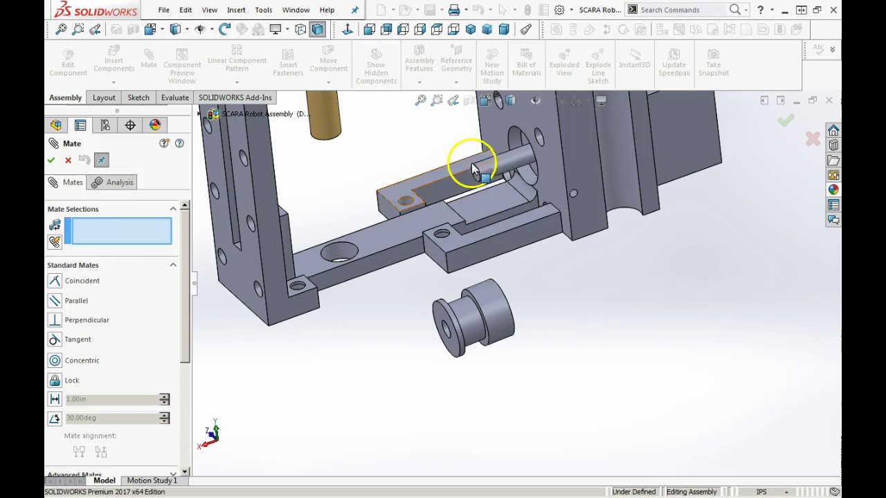
{"action": "left_click", "coordinate": [494, 165]}
{"action": "scroll", "coordinate": [422, 358], "scroll_direction": "down", "scroll_amount": 4}
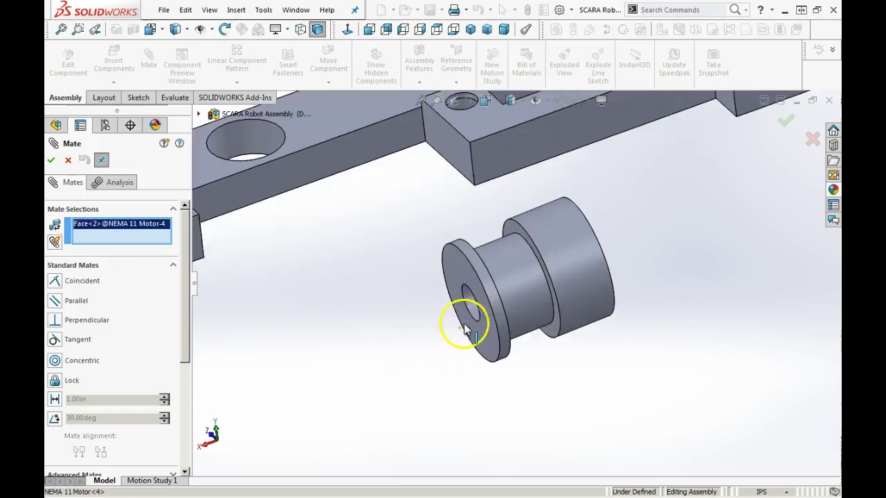
{"action": "left_click", "coordinate": [469, 308]}
{"action": "scroll", "coordinate": [510, 272], "scroll_direction": "up", "scroll_amount": 5}
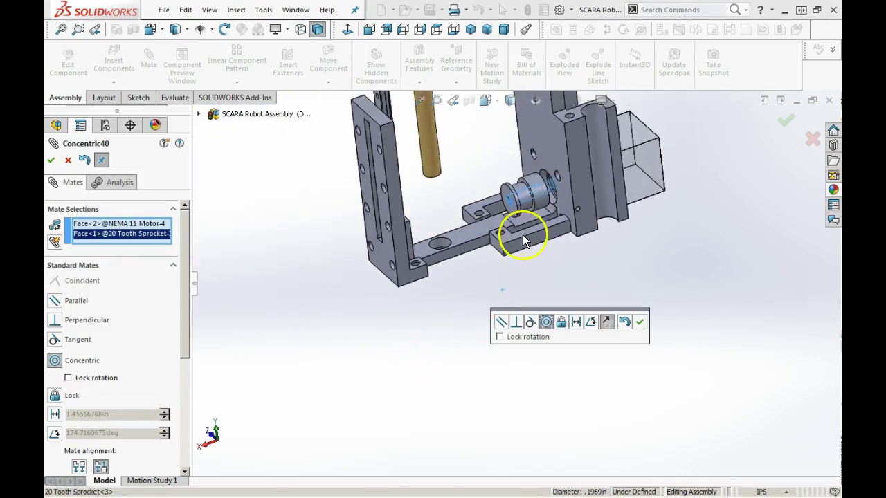
{"action": "left_click", "coordinate": [643, 323]}
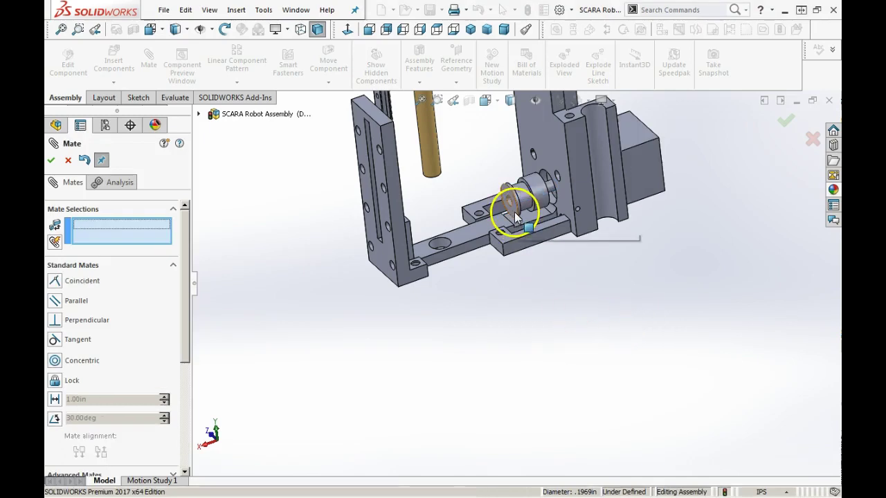
{"action": "left_click_drag", "start_coordinate": [533, 211], "coordinate": [524, 207]}
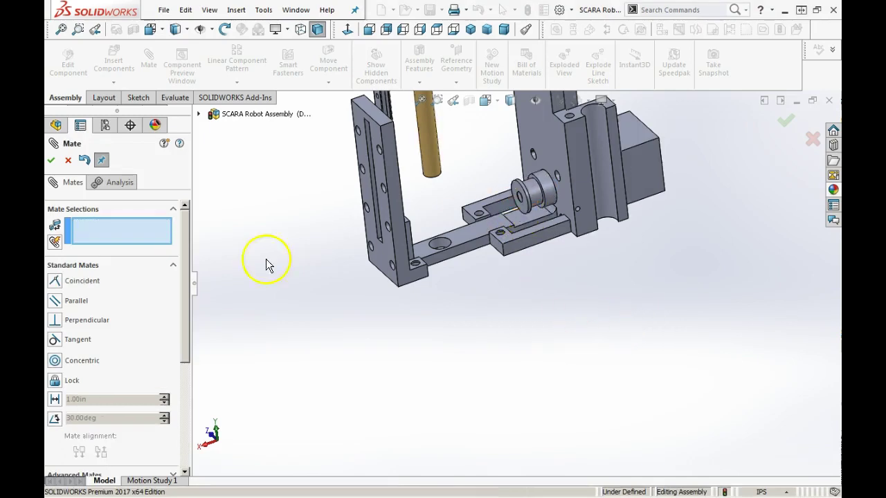
{"action": "left_click", "coordinate": [51, 160]}
Test how the Zbase block and the brass tube move along the Z-axis
{"action": "scroll", "coordinate": [526, 201], "scroll_direction": "up", "scroll_amount": 4}
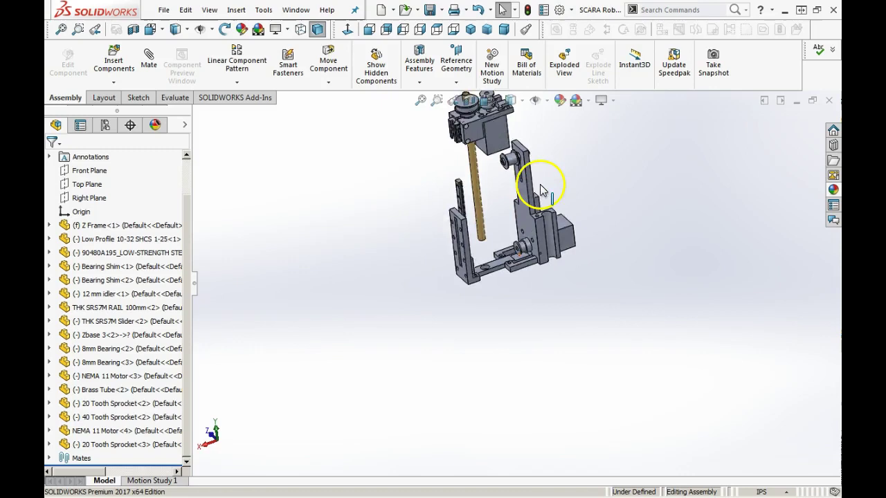
{"action": "scroll", "coordinate": [533, 195], "scroll_direction": "down", "scroll_amount": 2}
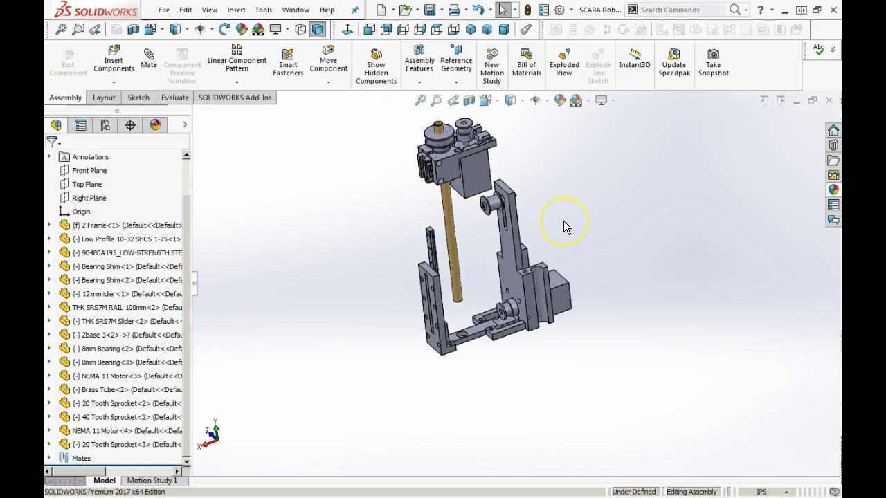
{"action": "left_click_drag", "start_coordinate": [463, 172], "coordinate": [445, 184]}
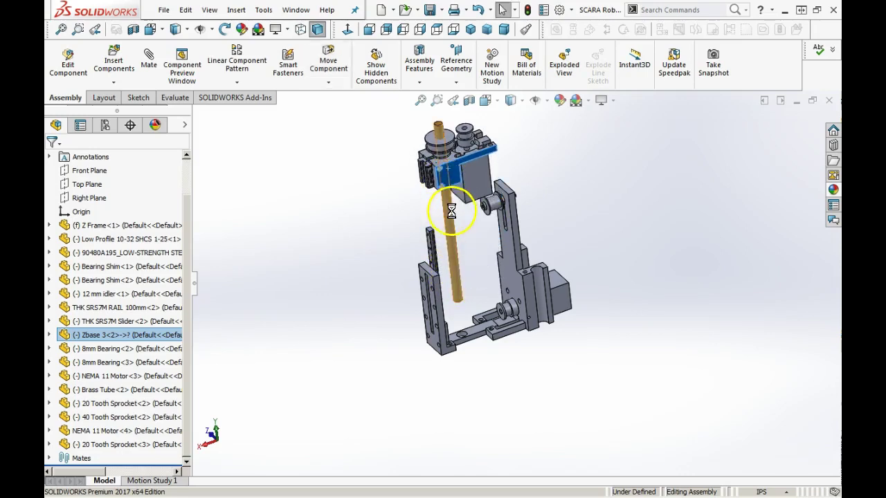
{"action": "left_click", "coordinate": [451, 213]}
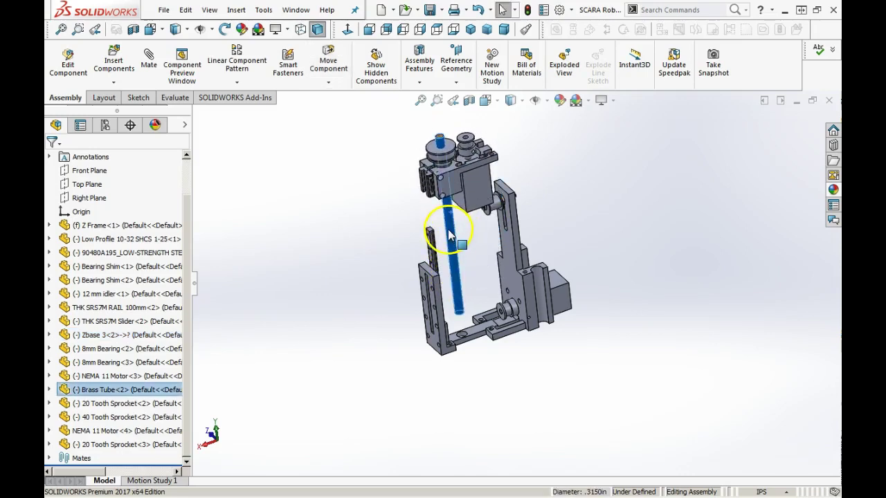
Mate the brass tube's upper end face coincident with the top face of the 40 Tooth Sprocket
{"action": "scroll", "coordinate": [438, 174], "scroll_direction": "down", "scroll_amount": 5}
{"action": "left_click", "coordinate": [491, 166]}
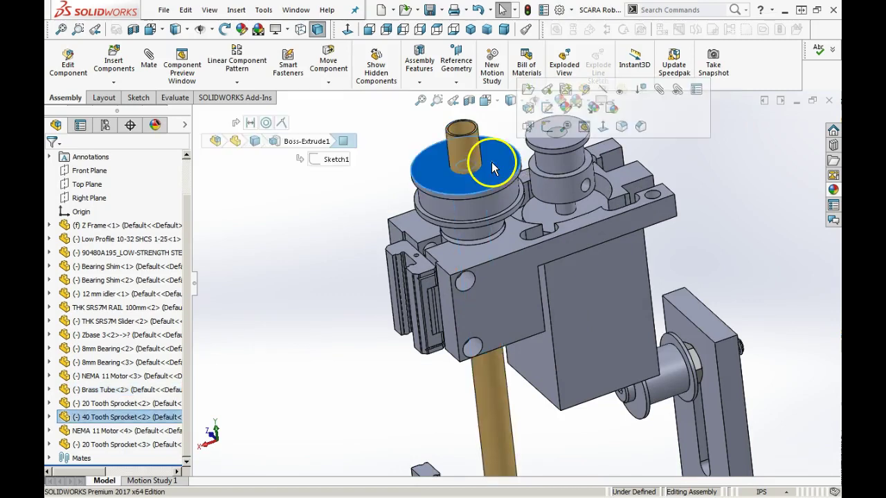
{"action": "left_click", "coordinate": [329, 233]}
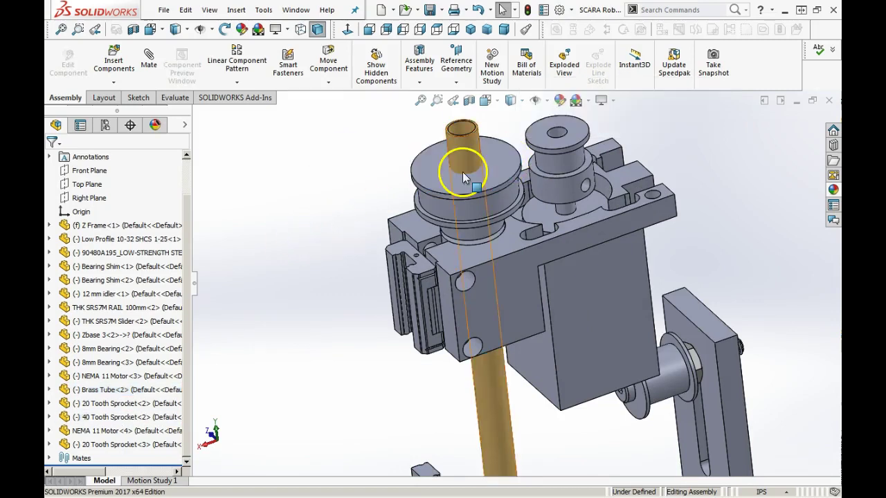
{"action": "left_click", "coordinate": [502, 159]}
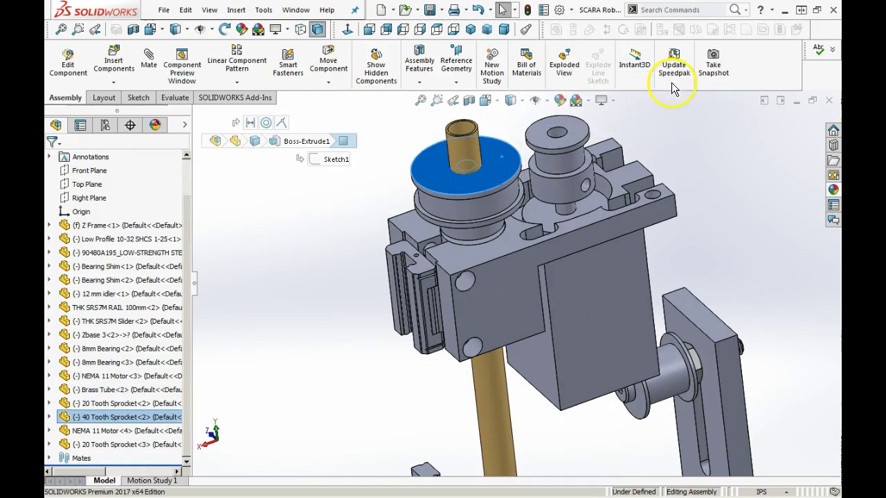
{"action": "key", "text": "m"}
{"action": "scroll", "coordinate": [517, 138], "scroll_direction": "down", "scroll_amount": 6}
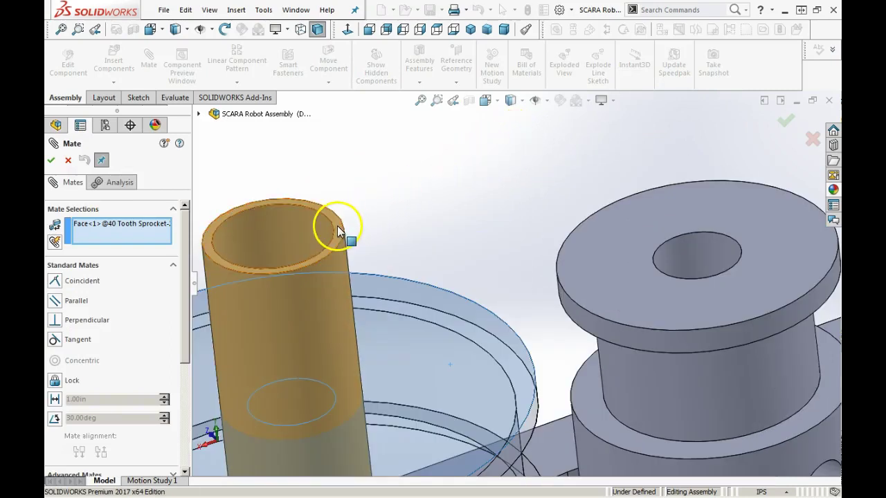
{"action": "left_click", "coordinate": [338, 231]}
{"action": "scroll", "coordinate": [339, 228], "scroll_direction": "up", "scroll_amount": 3}
{"action": "left_click", "coordinate": [341, 229]}
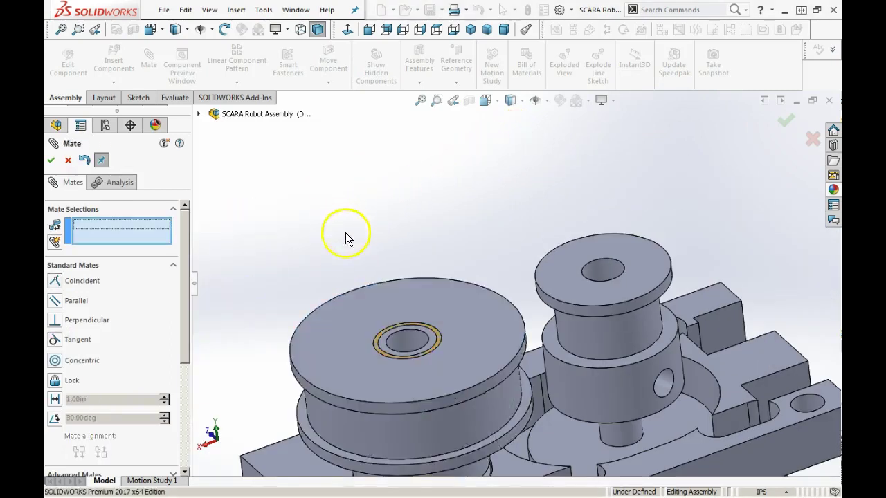
Lower the Zbase block with its motor and brass tube along the rail into the Z Frame, and finish mating
{"action": "scroll", "coordinate": [525, 311], "scroll_direction": "up", "scroll_amount": 5}
{"action": "left_click", "coordinate": [518, 339]}
{"action": "left_click_drag", "start_coordinate": [519, 339], "coordinate": [546, 422]}
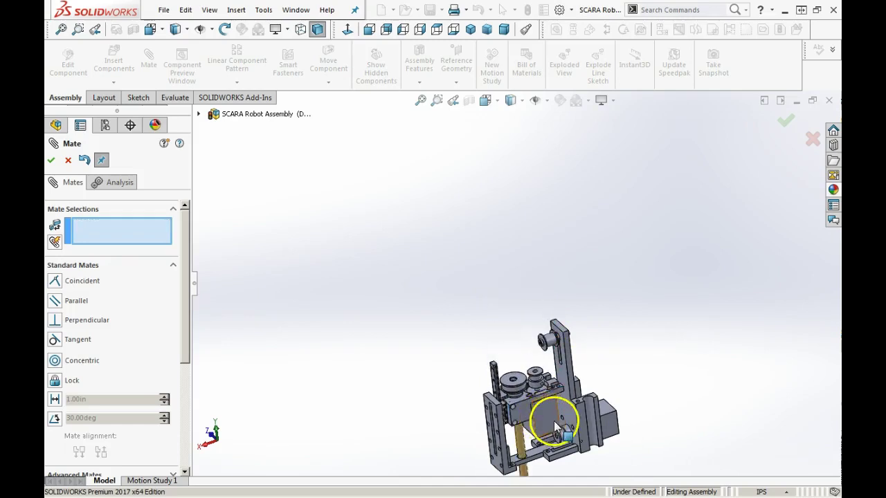
{"action": "scroll", "coordinate": [554, 420], "scroll_direction": "up", "scroll_amount": 3}
{"action": "middle_click_drag", "start_coordinate": [540, 308], "coordinate": [527, 294]}
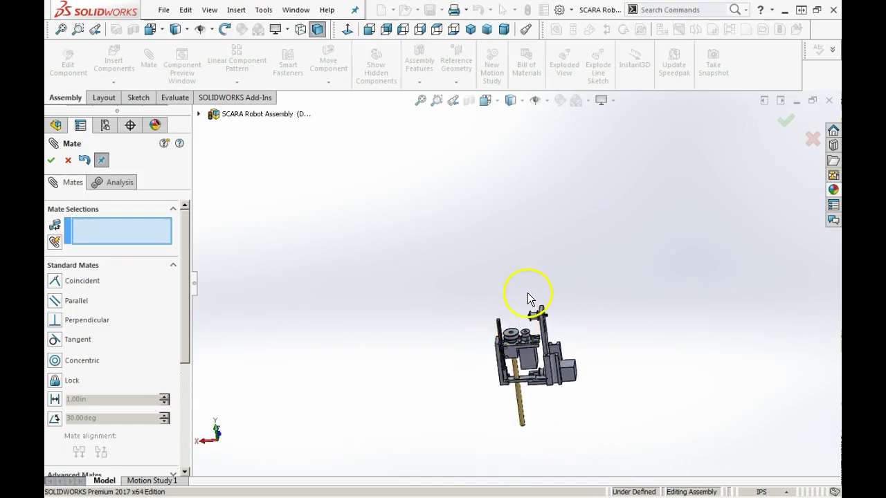
{"action": "scroll", "coordinate": [552, 373], "scroll_direction": "down", "scroll_amount": 5}
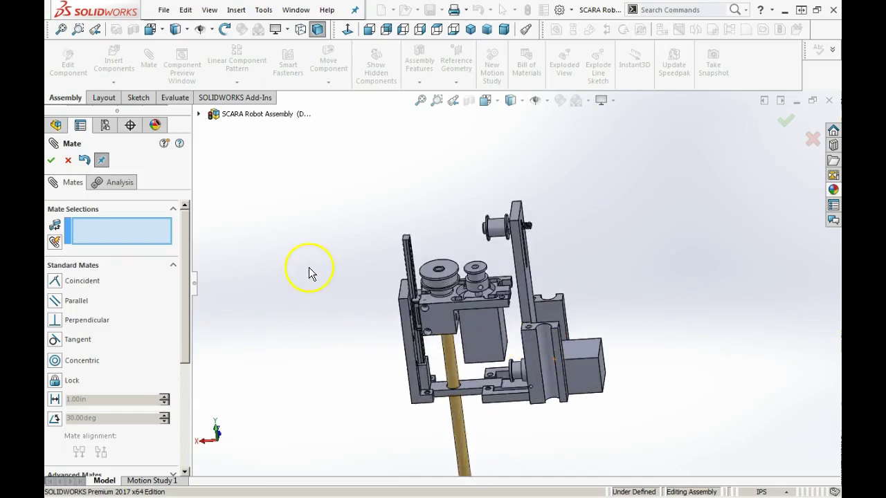
{"action": "left_click", "coordinate": [51, 162]}
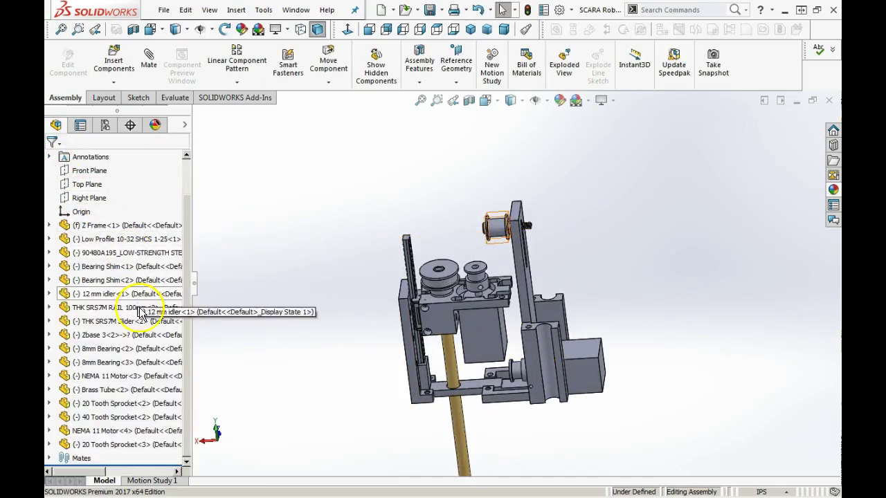
Add a Belt/Chain feature around the 12 mm idler and the lower 20 Tooth Sprocket, with the belt engaged and a belt part created
{"action": "double_click", "coordinate": [74, 459]}
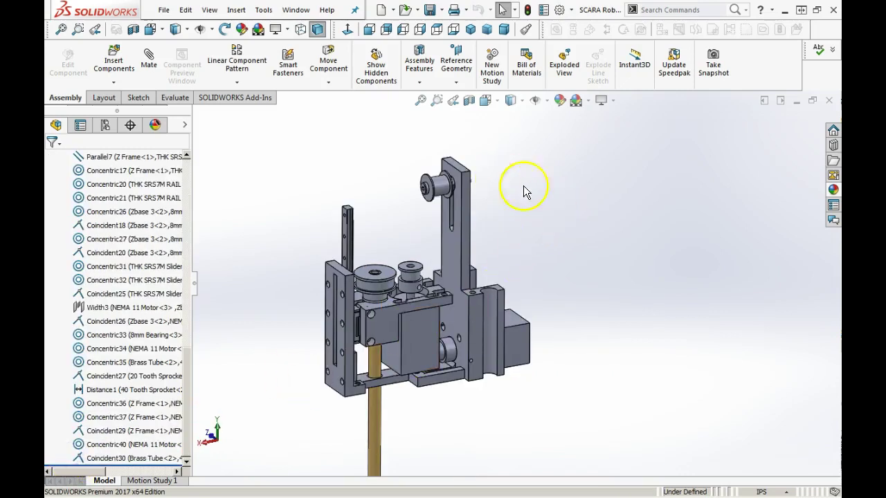
{"action": "left_click", "coordinate": [237, 11]}
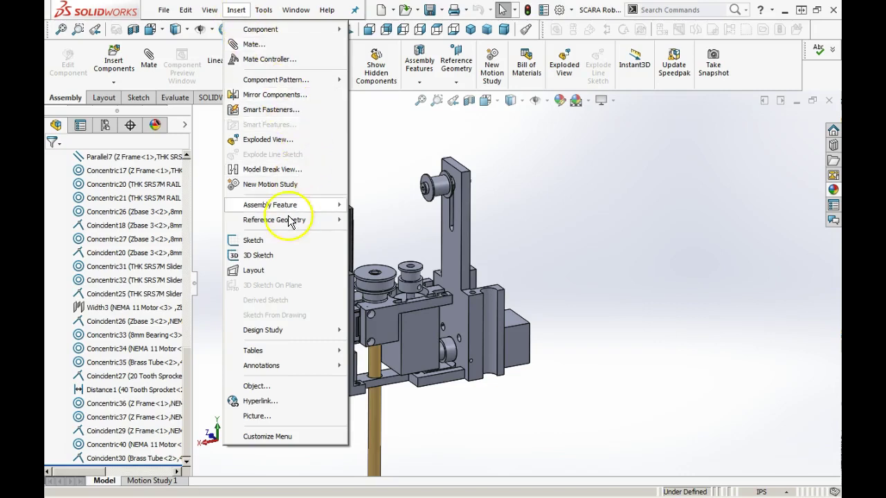
{"action": "mouse_move", "coordinate": [296, 204]}
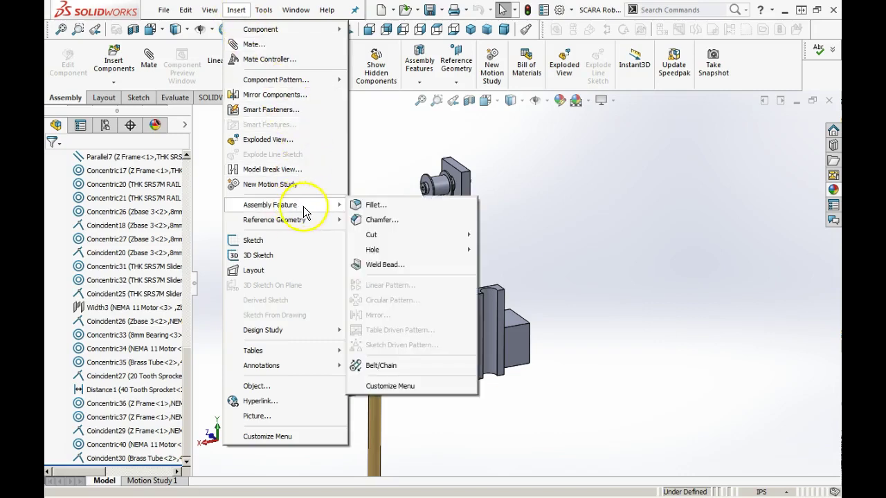
{"action": "left_click", "coordinate": [388, 366]}
{"action": "left_click", "coordinate": [449, 187]}
{"action": "mouse_move", "coordinate": [447, 349]}
{"action": "middle_mouse_down"}
{"action": "mouse_move", "coordinate": [462, 319]}
{"action": "mouse_move", "coordinate": [454, 355]}
{"action": "middle_mouse_up"}
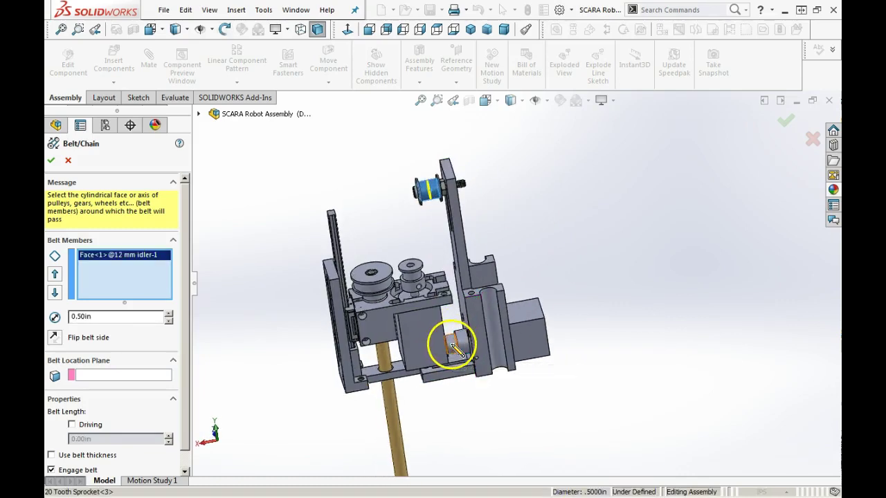
{"action": "left_click", "coordinate": [453, 349]}
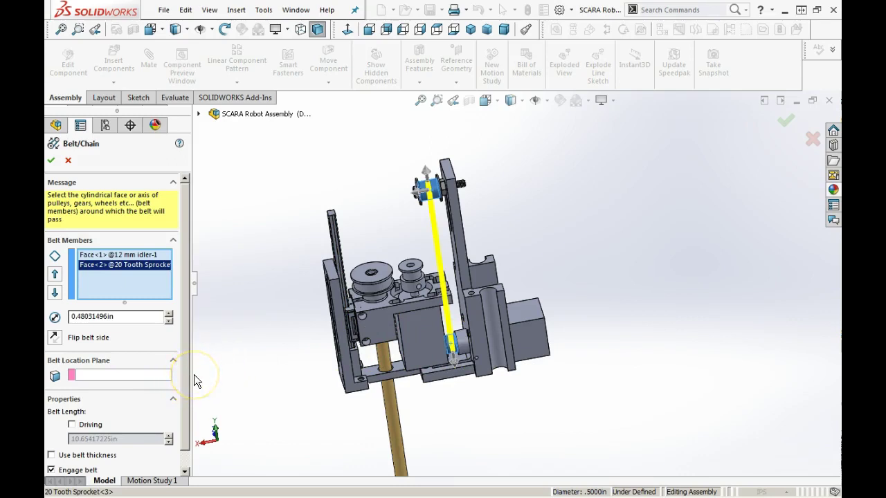
{"action": "left_click_drag", "start_coordinate": [185, 390], "coordinate": [187, 411]}
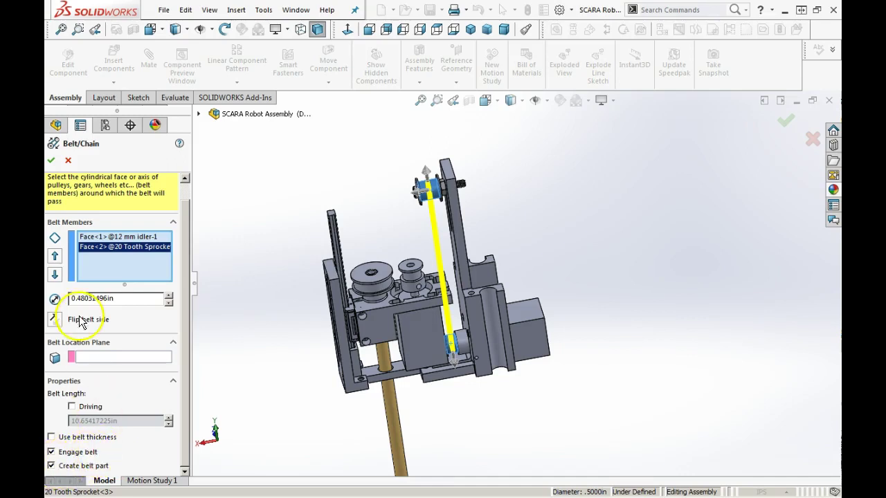
{"action": "left_click", "coordinate": [52, 160]}
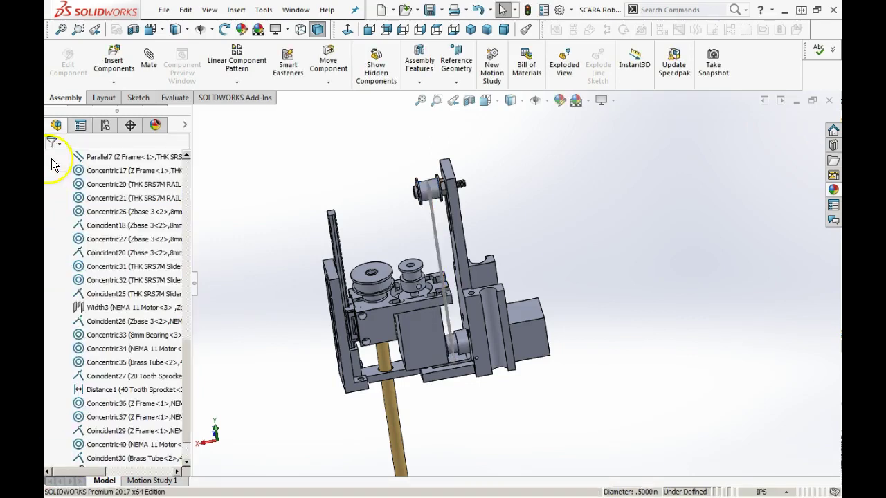
{"action": "scroll", "coordinate": [186, 383], "scroll_direction": "down", "scroll_amount": 1}
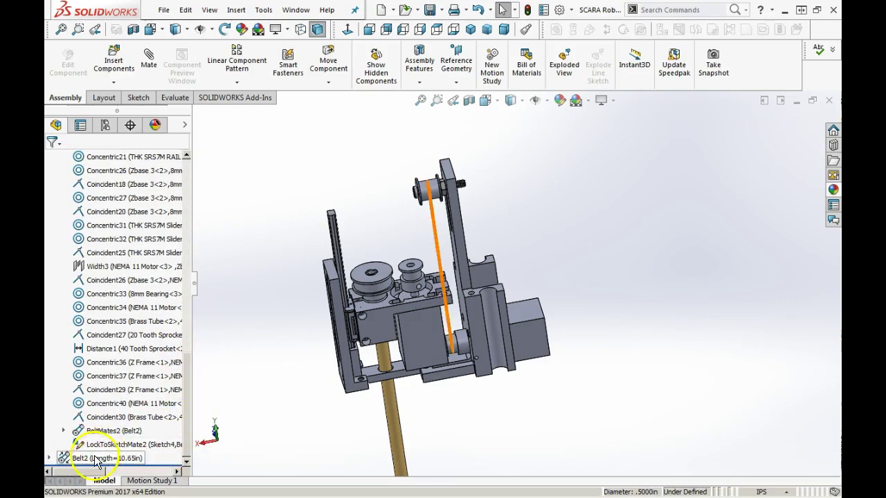
Expand the Belt2 feature and open its belt part in its own window
{"action": "left_click", "coordinate": [50, 458]}
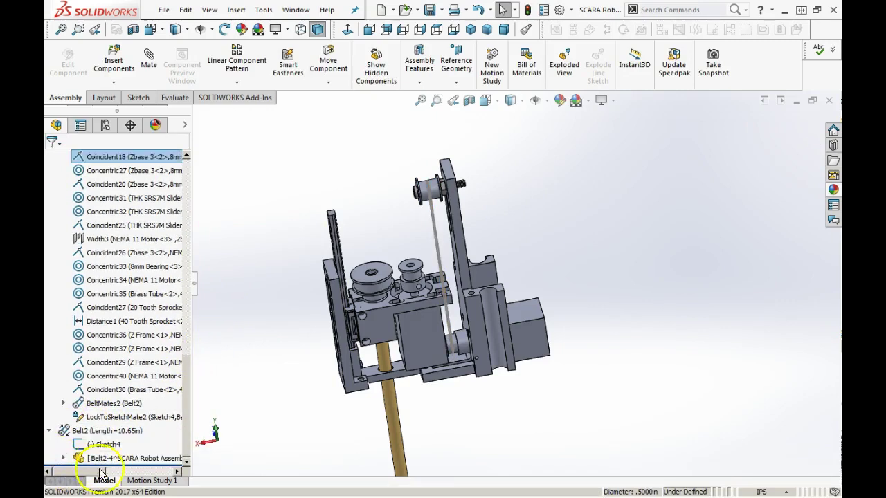
{"action": "left_click", "coordinate": [134, 461]}
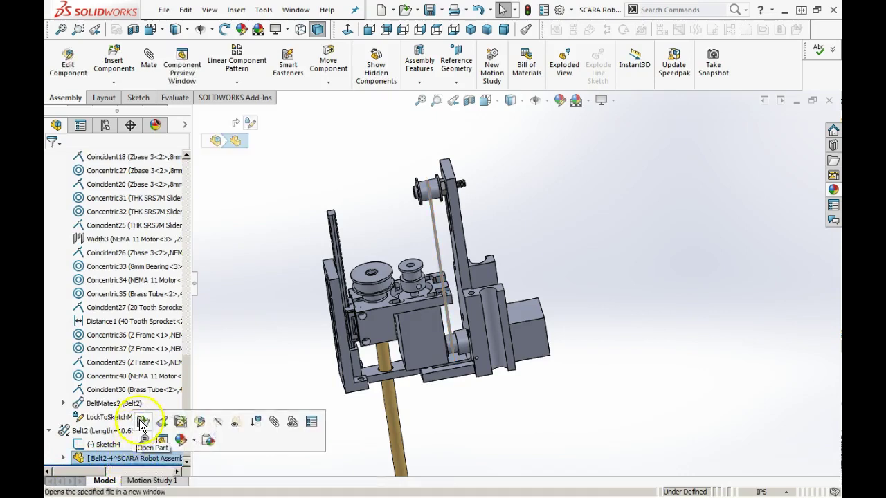
{"action": "left_click", "coordinate": [142, 461]}
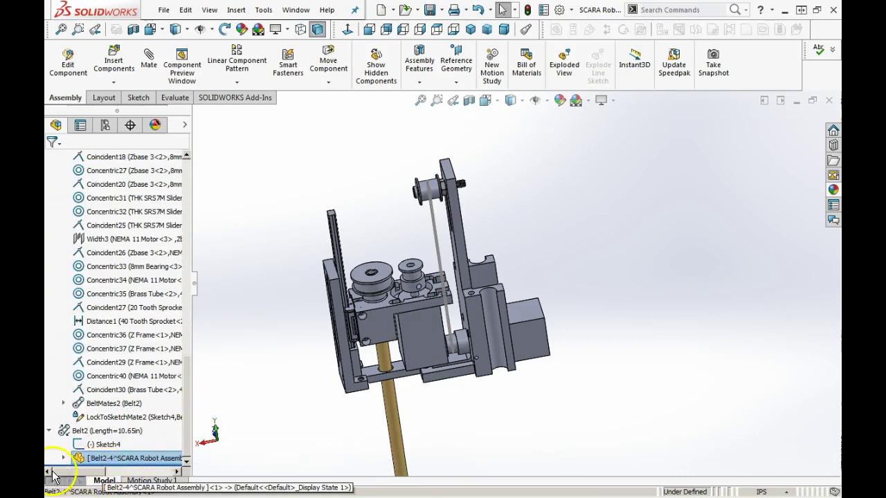
{"action": "right_click", "coordinate": [110, 458]}
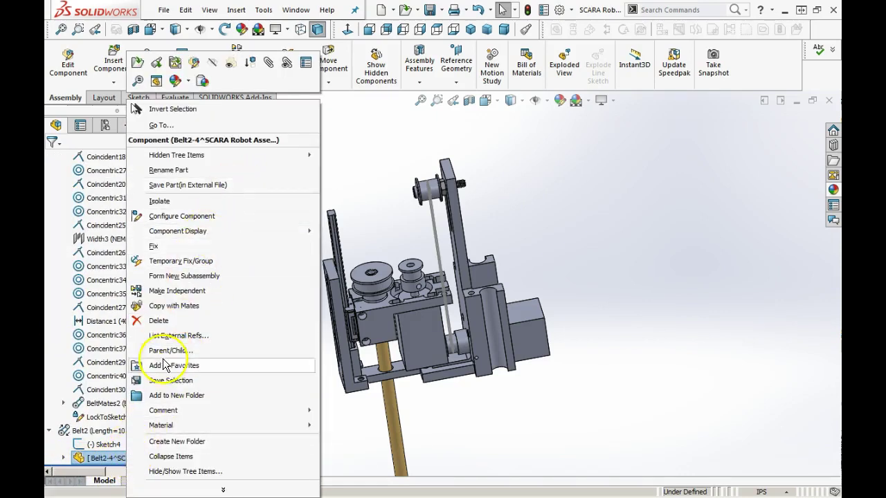
{"action": "left_click", "coordinate": [346, 443]}
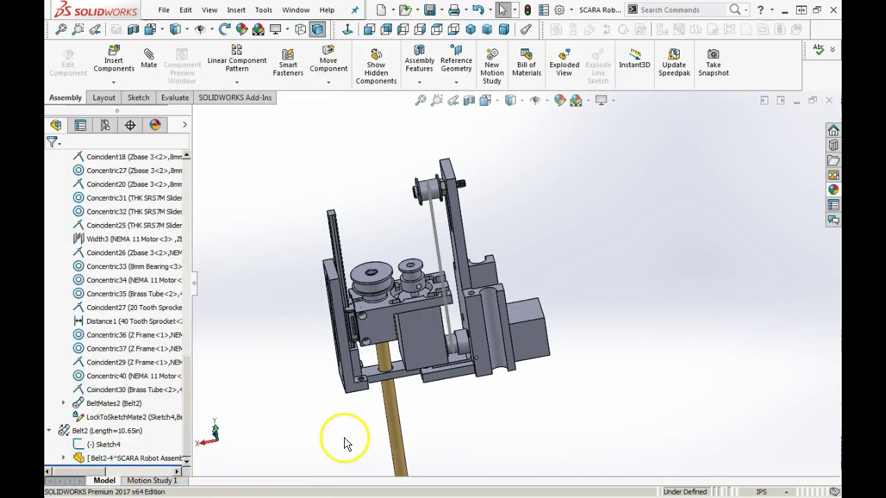
{"action": "right_click", "coordinate": [104, 458]}
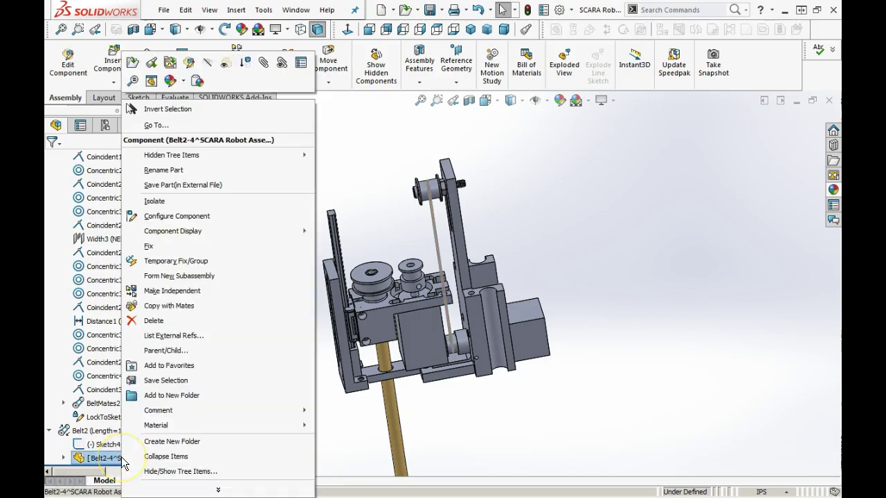
{"action": "left_click", "coordinate": [336, 439]}
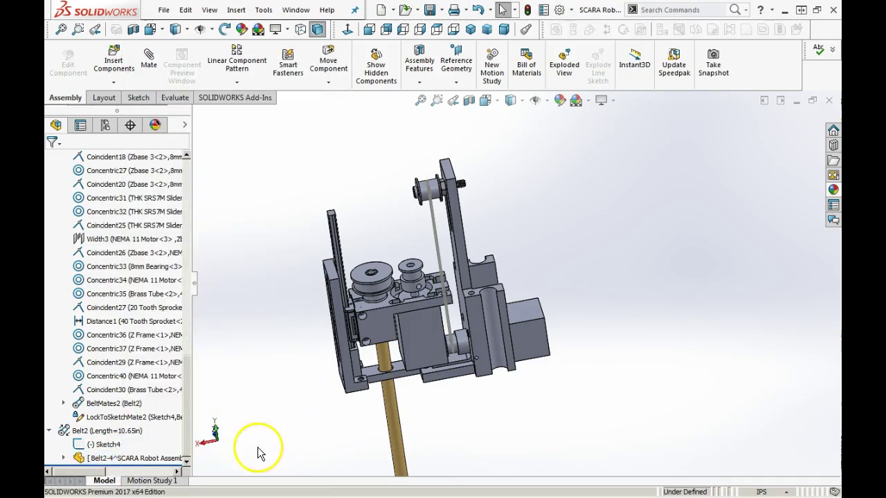
{"action": "left_click", "coordinate": [135, 459]}
{"action": "left_click", "coordinate": [147, 420]}
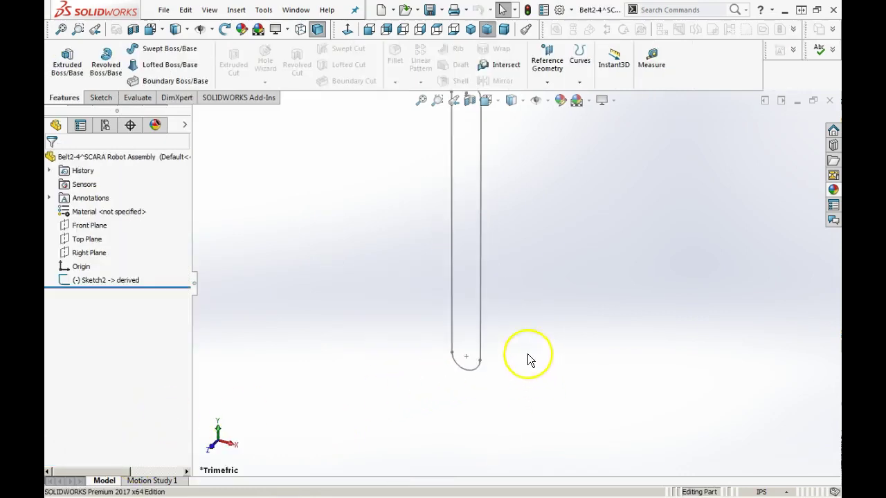
Try to edit the derived belt outline, Sketch2, inside the belt part
{"action": "scroll", "coordinate": [487, 191], "scroll_direction": "down", "scroll_amount": 3}
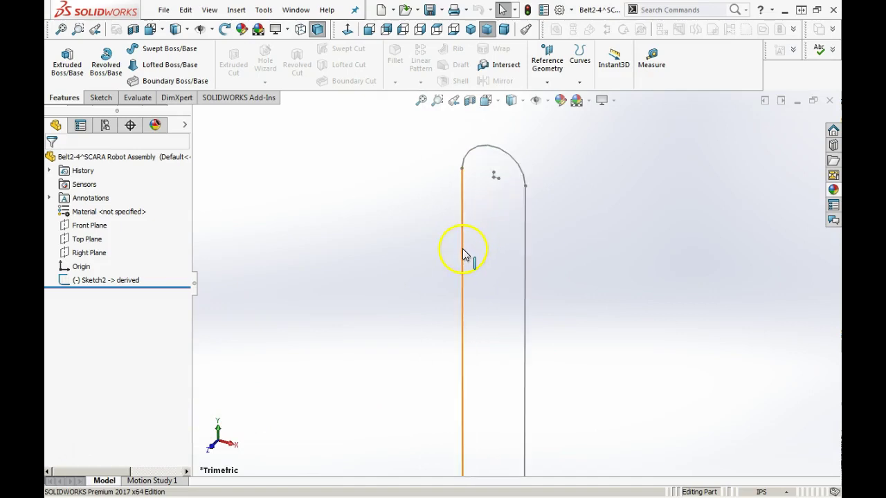
{"action": "left_click", "coordinate": [119, 278]}
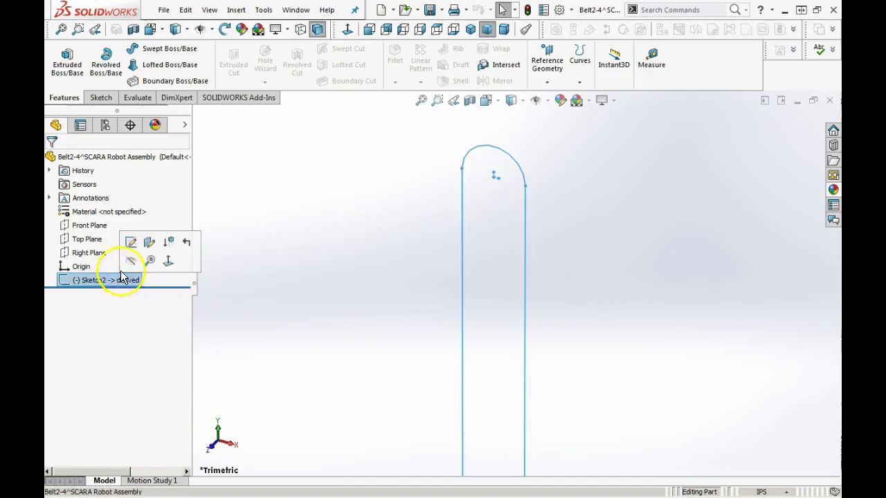
{"action": "left_click", "coordinate": [131, 244]}
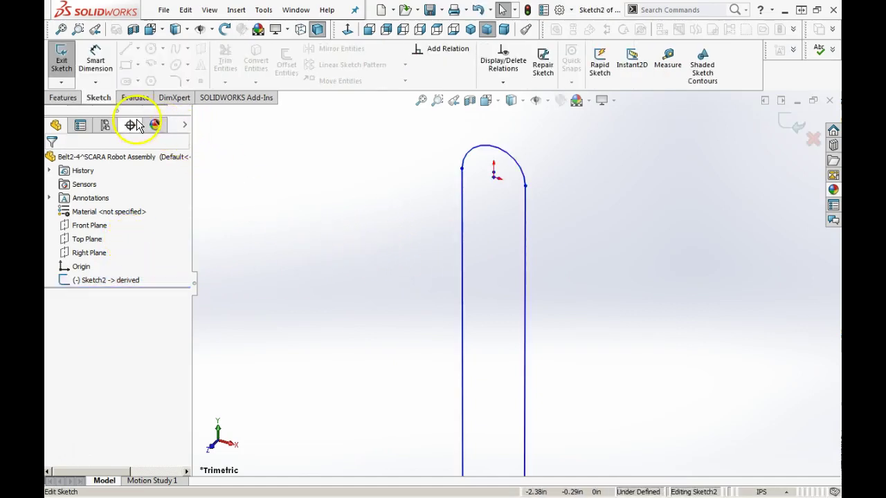
{"action": "left_click", "coordinate": [462, 211]}
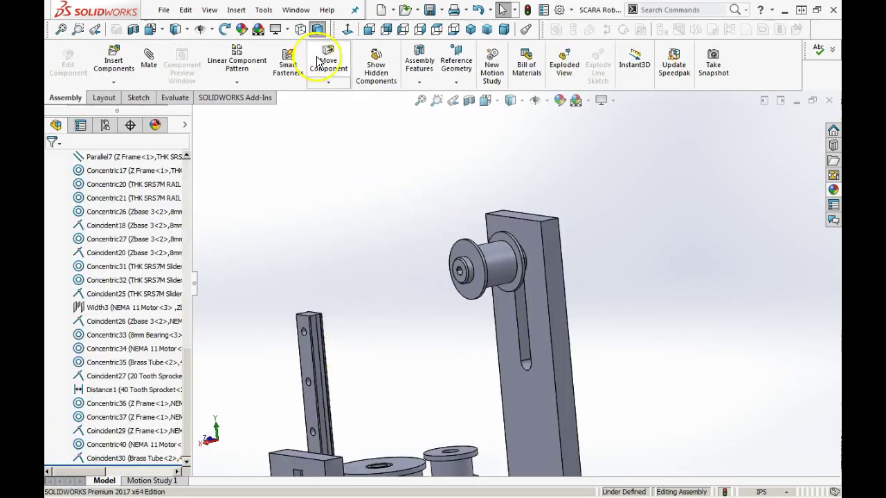
Start a new Belt/Chain feature with the 12 mm idler and the lower 20 Tooth Sprocket as belt members
{"action": "left_click", "coordinate": [235, 10]}
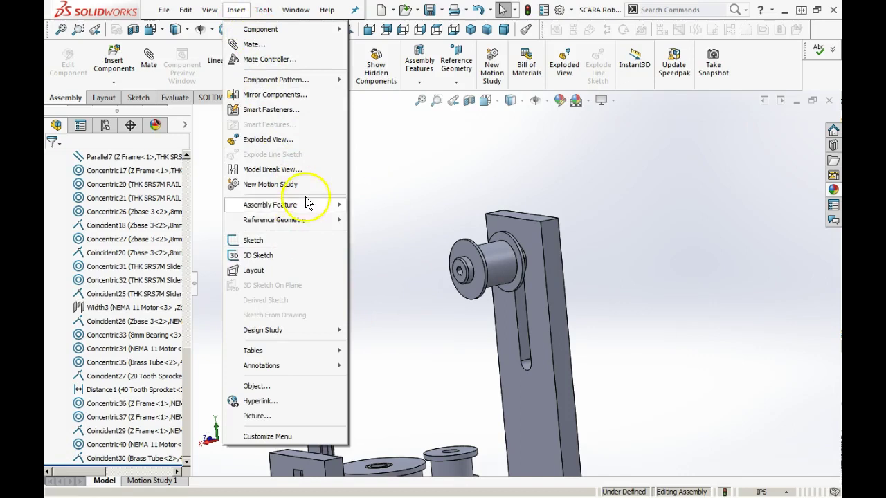
{"action": "left_click", "coordinate": [328, 204]}
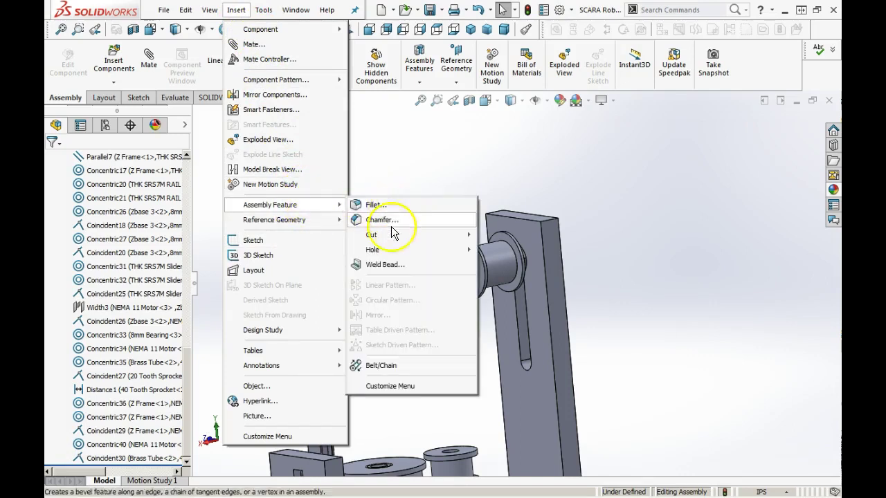
{"action": "left_click", "coordinate": [381, 366]}
{"action": "left_click", "coordinate": [496, 275]}
{"action": "scroll", "coordinate": [498, 276], "scroll_direction": "up", "scroll_amount": 3}
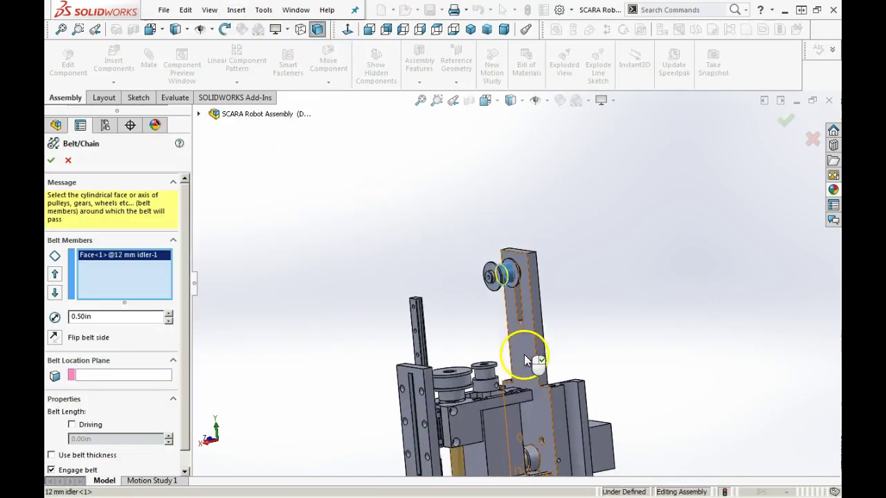
{"action": "scroll", "coordinate": [527, 428], "scroll_direction": "down", "scroll_amount": 4}
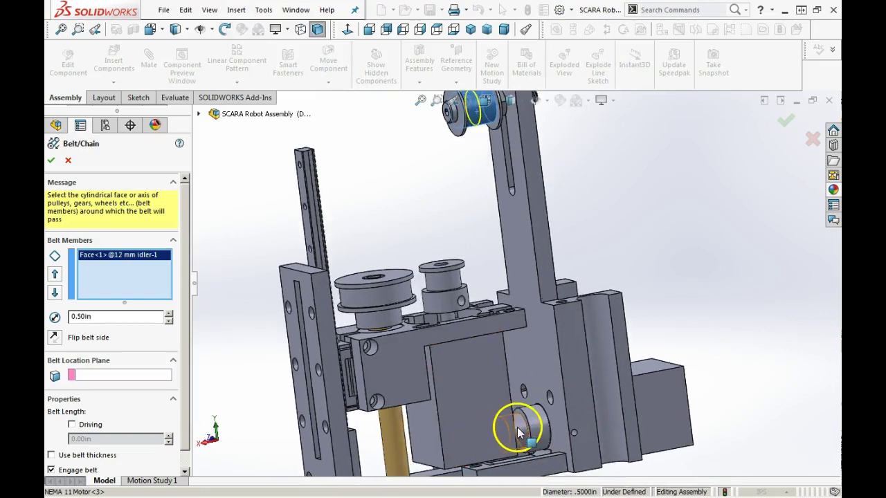
{"action": "left_click", "coordinate": [524, 425]}
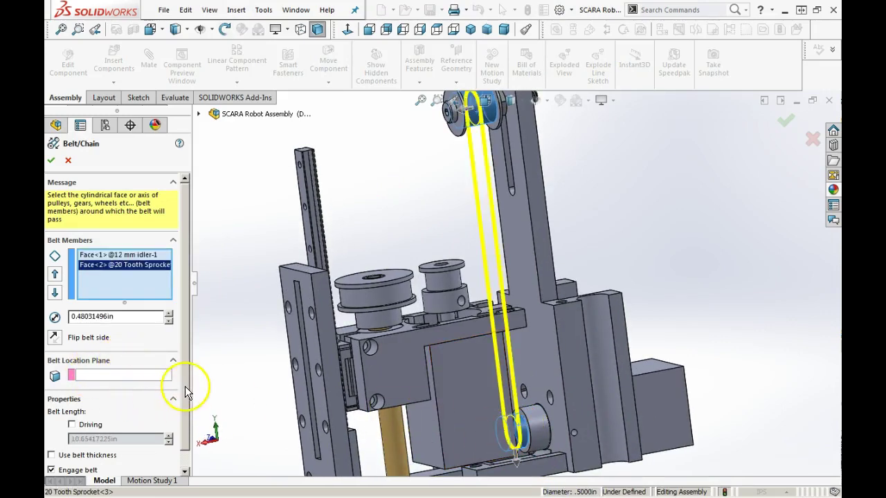
Use a belt thickness of 0.05 in, with the belt engaged and a belt part created, and finish the Belt/Chain feature
{"action": "scroll", "coordinate": [188, 422], "scroll_direction": "down", "scroll_amount": 1}
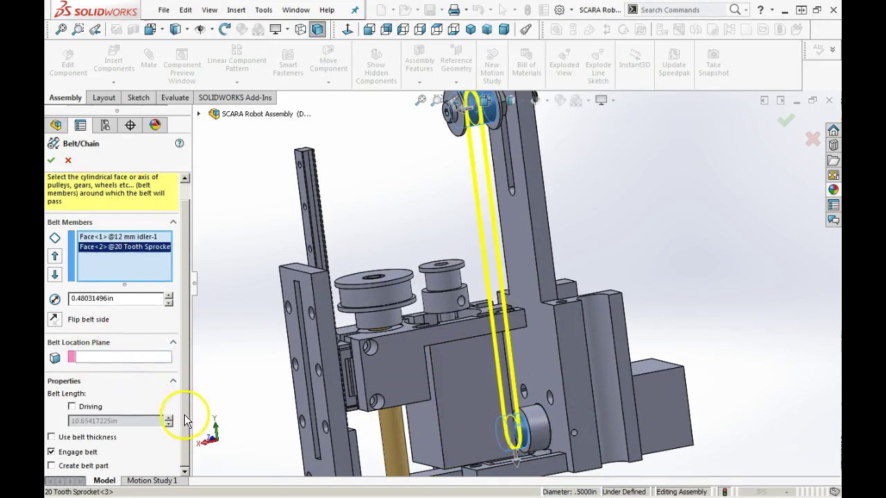
{"action": "left_click", "coordinate": [51, 437]}
{"action": "left_click", "coordinate": [72, 451]}
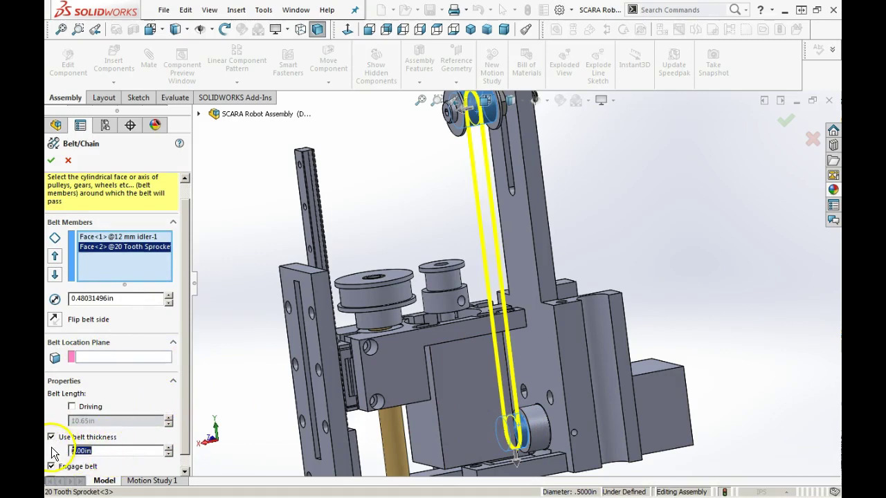
{"action": "key", "text": "Return"}
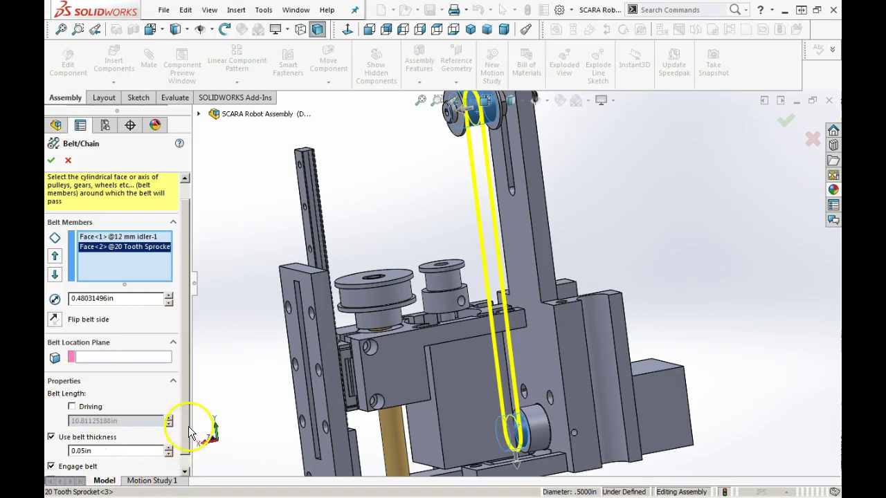
{"action": "scroll", "coordinate": [183, 443], "scroll_direction": "down", "scroll_amount": 1}
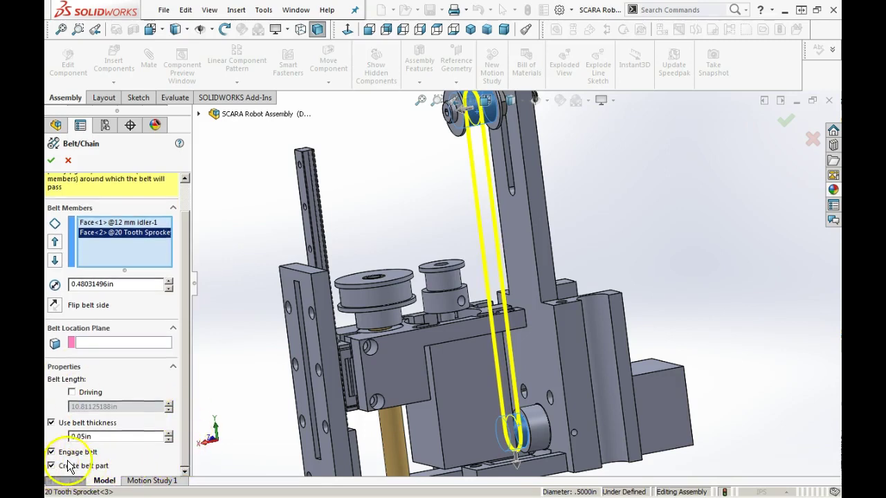
{"action": "left_click", "coordinate": [52, 162]}
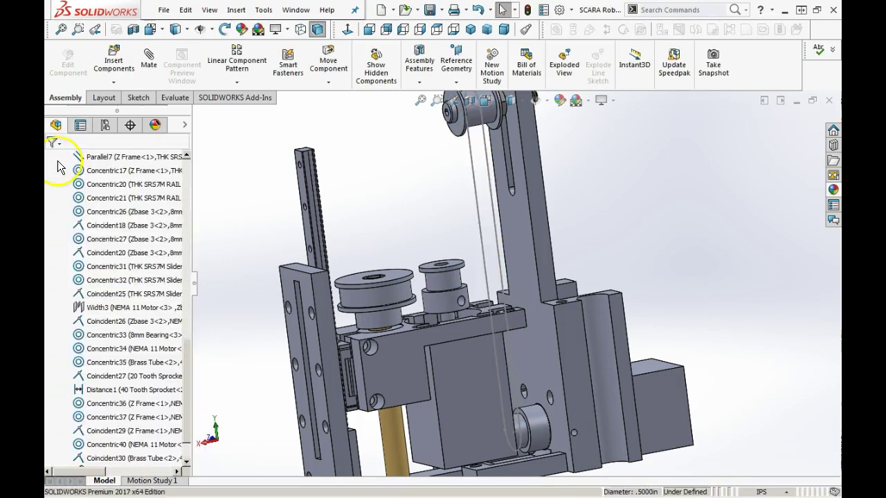
Expand the new belt feature in the assembly tree and open its belt part in its own window
{"action": "scroll", "coordinate": [192, 429], "scroll_direction": "down", "scroll_amount": 1}
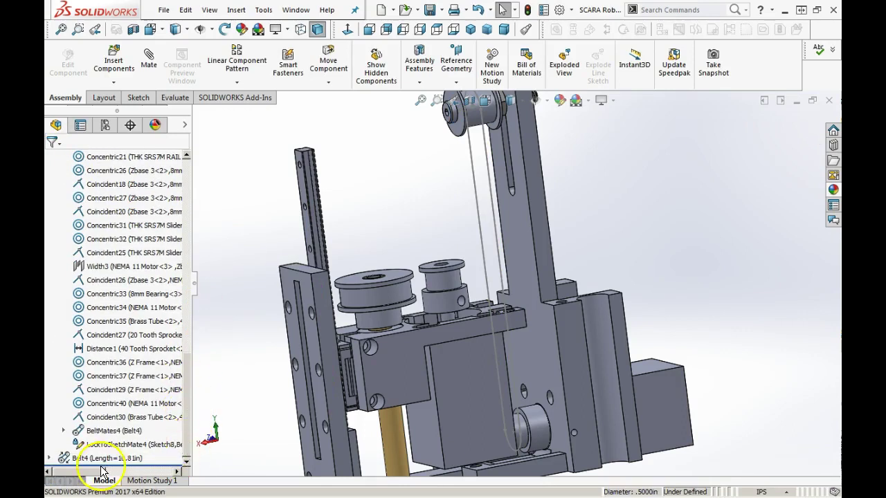
{"action": "left_click", "coordinate": [49, 459]}
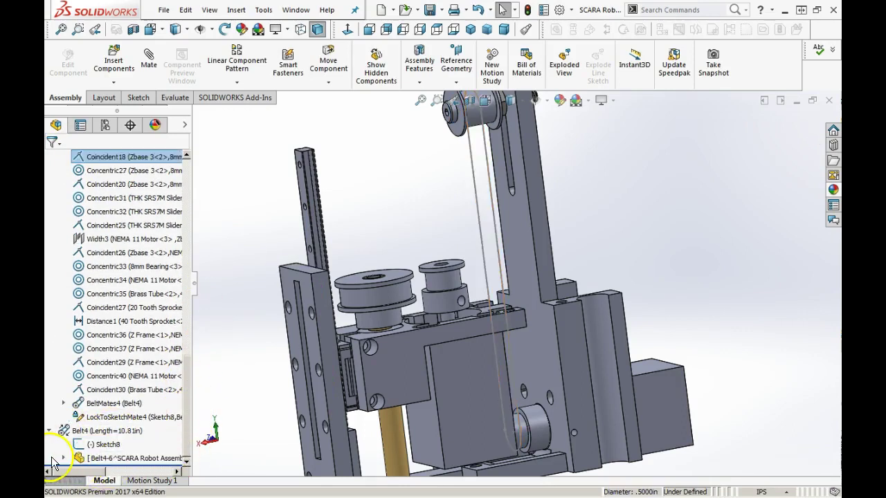
{"action": "right_click", "coordinate": [130, 461]}
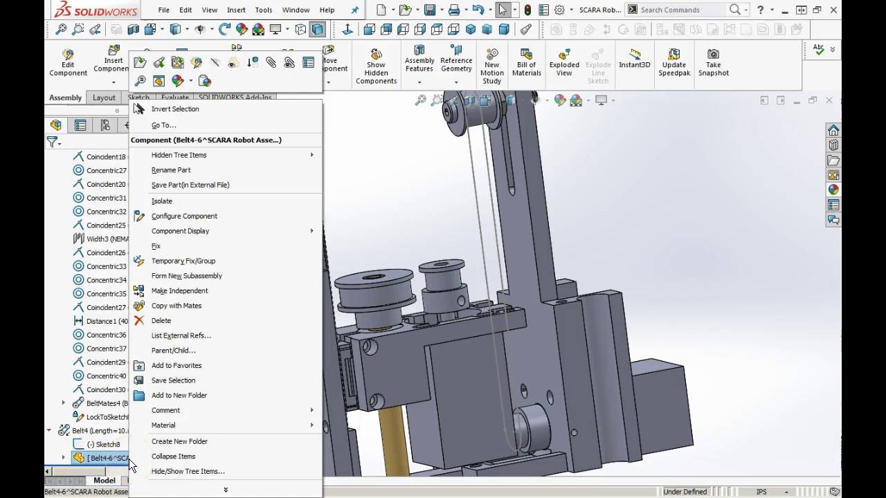
{"action": "right_click", "coordinate": [119, 461]}
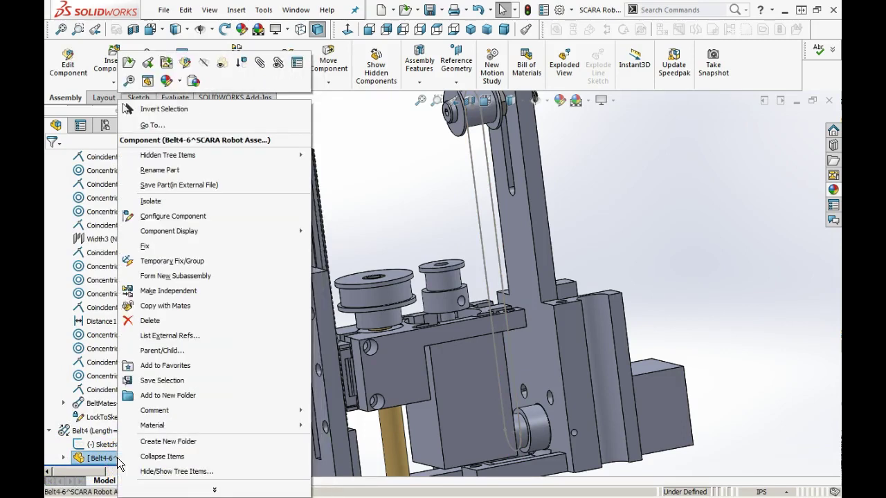
{"action": "left_click", "coordinate": [378, 206]}
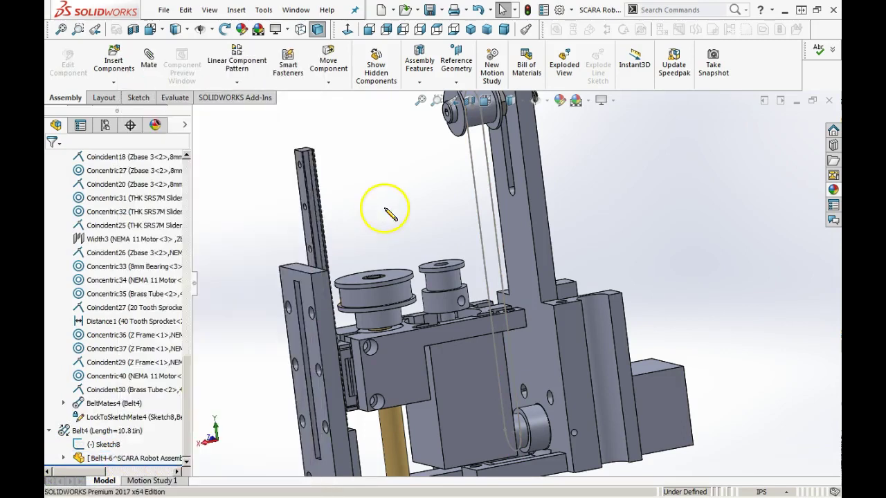
{"action": "left_click", "coordinate": [121, 460]}
{"action": "left_click", "coordinate": [130, 419]}
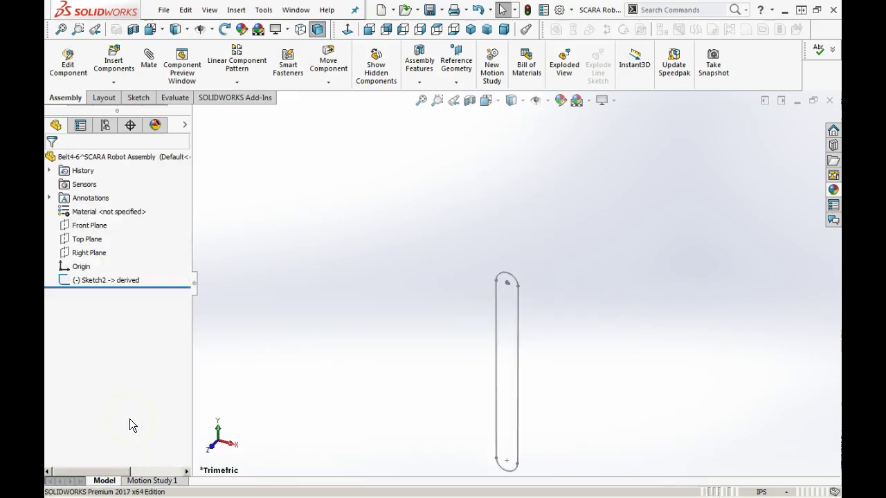
Try to edit the new belt part's derived Sketch2, and leave the sketch unchanged
{"action": "scroll", "coordinate": [493, 392], "scroll_direction": "up", "scroll_amount": 1}
{"action": "scroll", "coordinate": [505, 407], "scroll_direction": "down", "scroll_amount": 4}
{"action": "scroll", "coordinate": [515, 313], "scroll_direction": "up", "scroll_amount": 1}
{"action": "scroll", "coordinate": [515, 310], "scroll_direction": "down", "scroll_amount": 1}
{"action": "scroll", "coordinate": [484, 244], "scroll_direction": "up", "scroll_amount": 1}
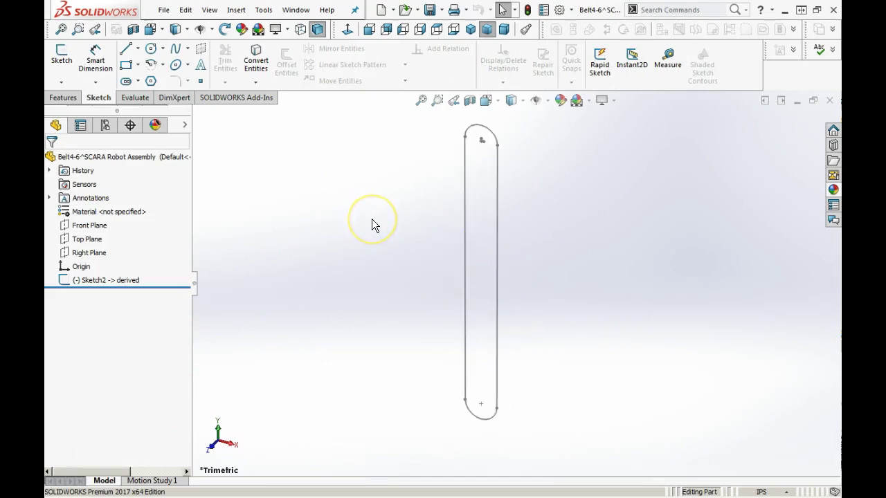
{"action": "left_click", "coordinate": [111, 280]}
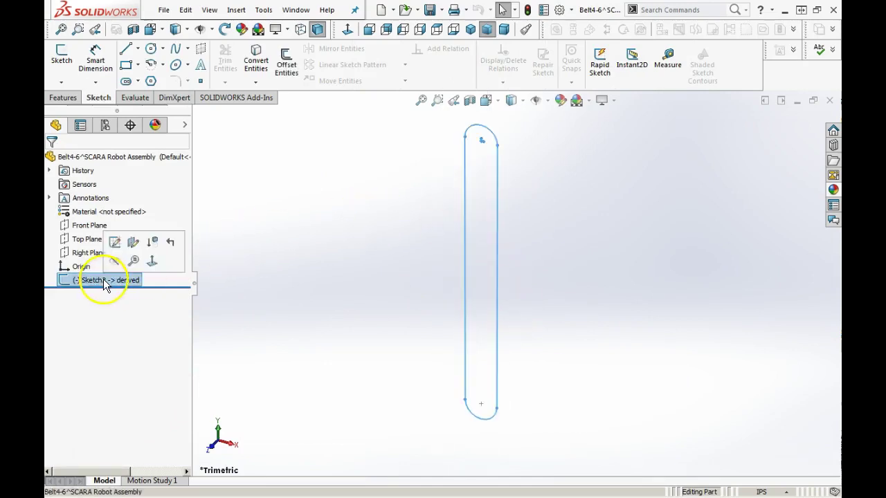
{"action": "left_click", "coordinate": [115, 249]}
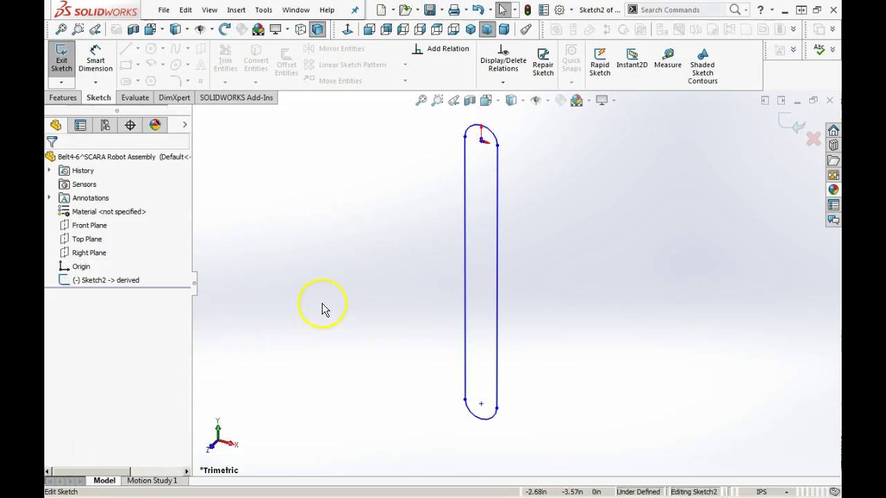
{"action": "left_click", "coordinate": [70, 451]}
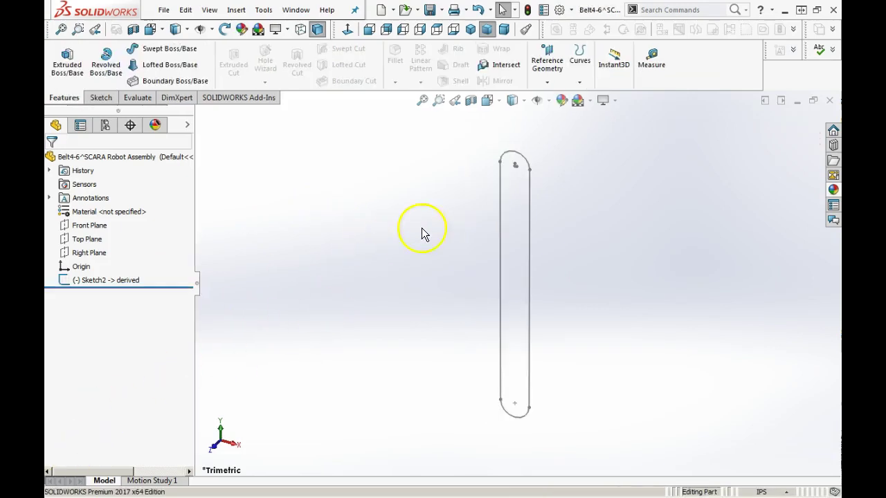
{"action": "left_click", "coordinate": [83, 280]}
{"action": "left_click", "coordinate": [306, 254]}
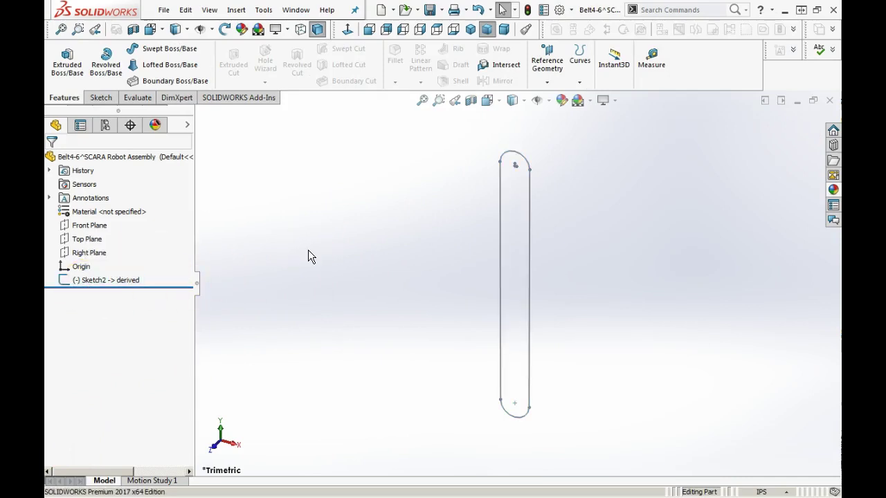
Sketch on the Front Plane and convert the derived belt outline's two arcs and two straight lines into the new sketch
{"action": "left_click", "coordinate": [103, 226]}
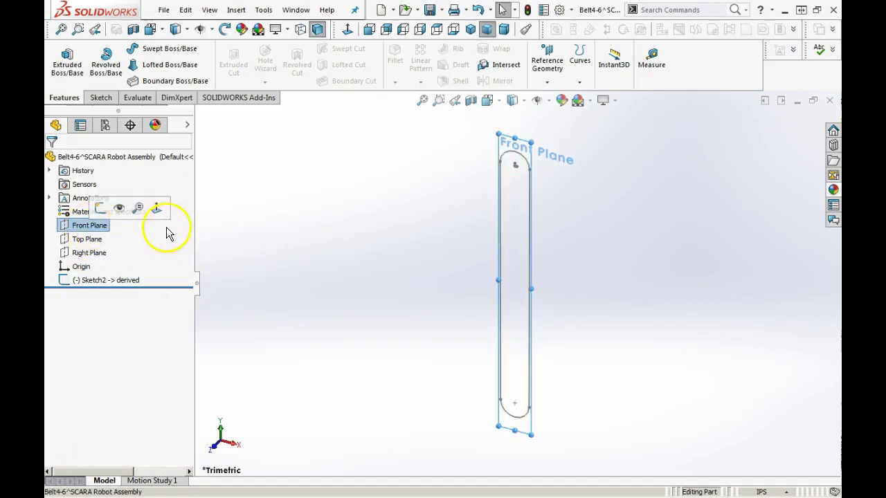
{"action": "left_click", "coordinate": [101, 208]}
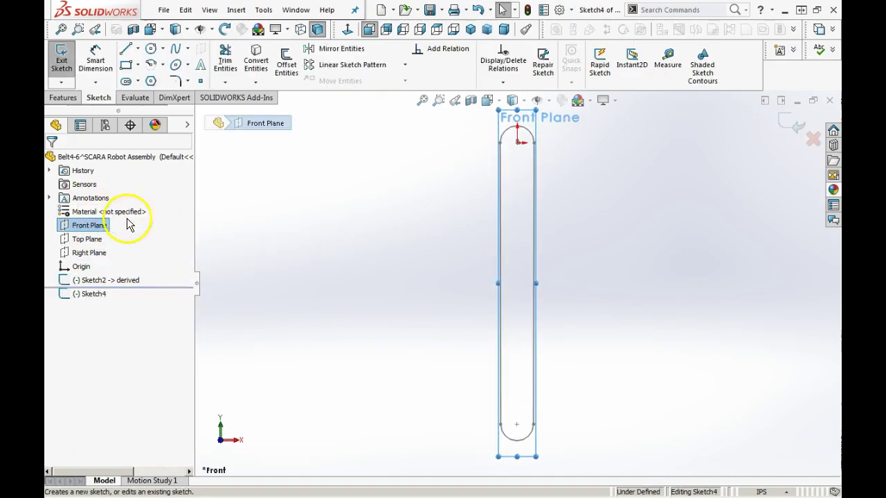
{"action": "left_click", "coordinate": [255, 61]}
{"action": "left_click", "coordinate": [508, 135]}
{"action": "left_click", "coordinate": [502, 188]}
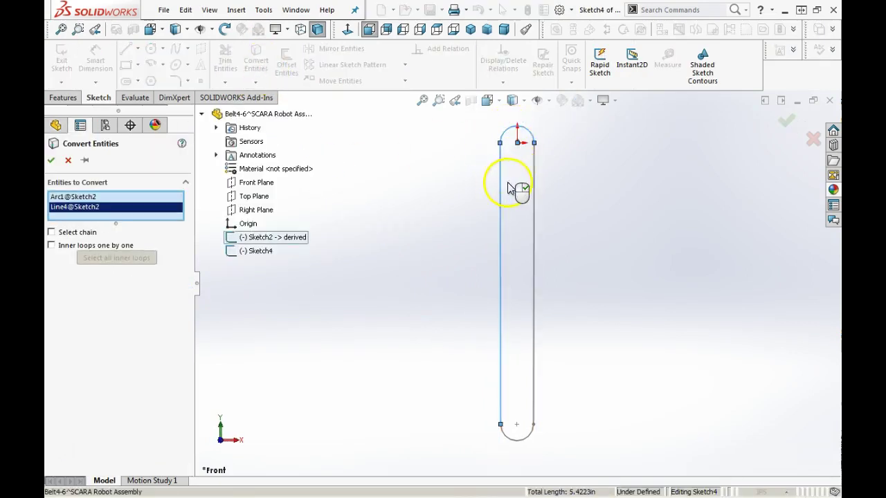
{"action": "left_click", "coordinate": [534, 204]}
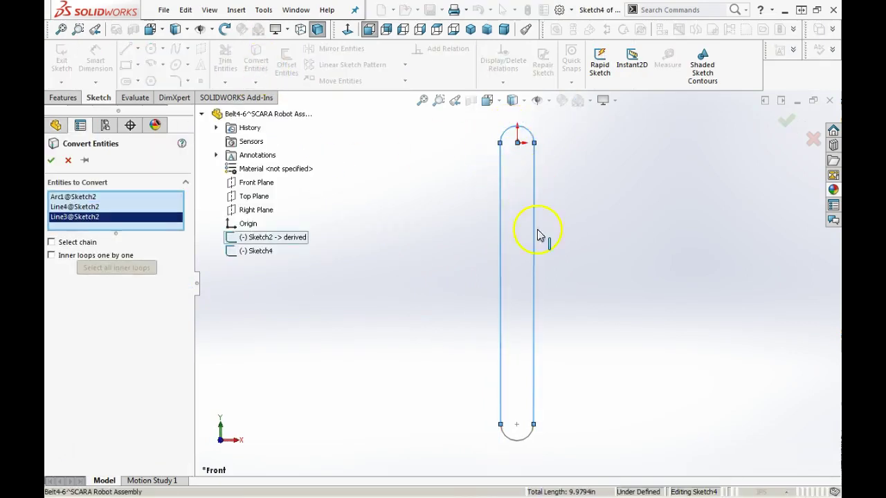
{"action": "left_click", "coordinate": [521, 443]}
{"action": "left_click", "coordinate": [51, 161]}
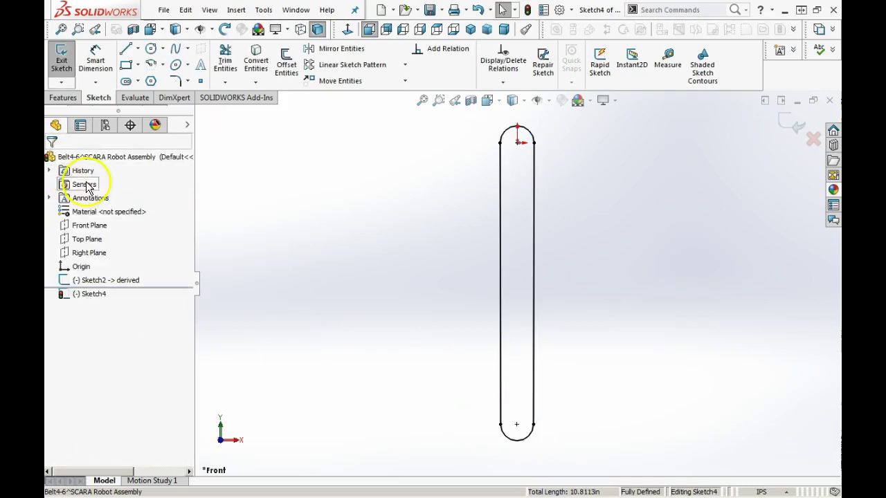
Offset the converted belt outline outward by 0.10 in as a full chain and exit the sketch
{"action": "left_click", "coordinate": [287, 64]}
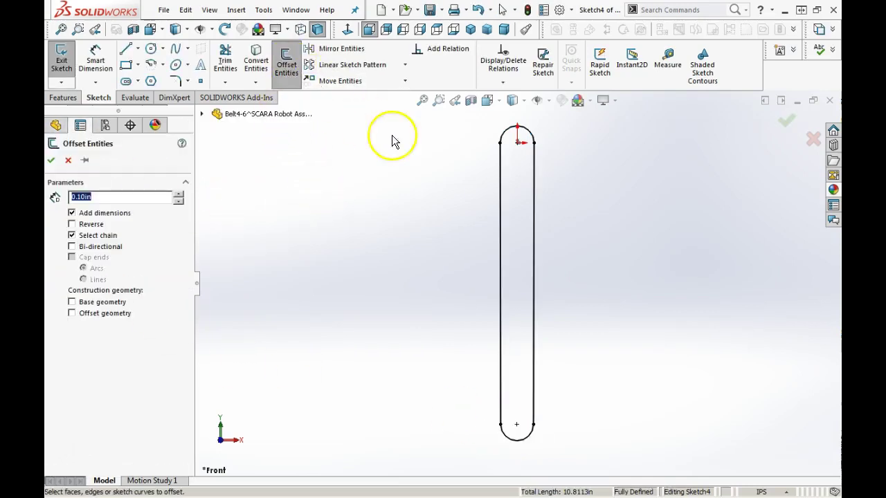
{"action": "left_click", "coordinate": [501, 225]}
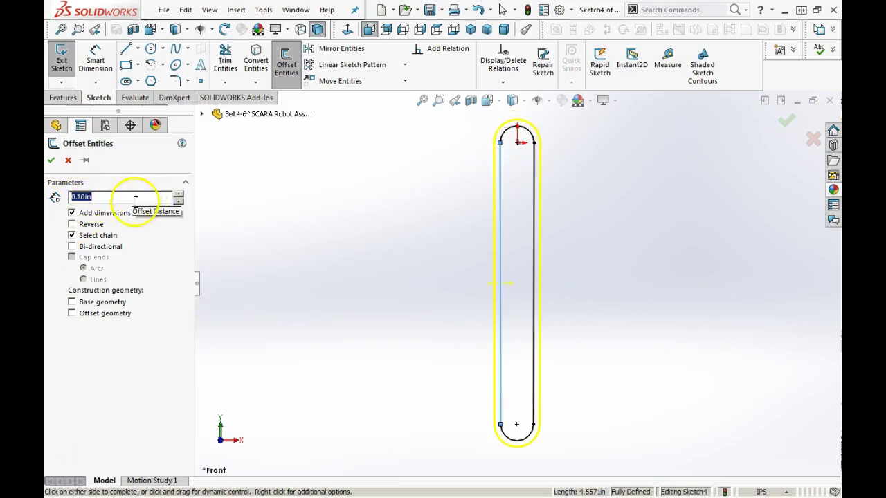
{"action": "left_click", "coordinate": [51, 160]}
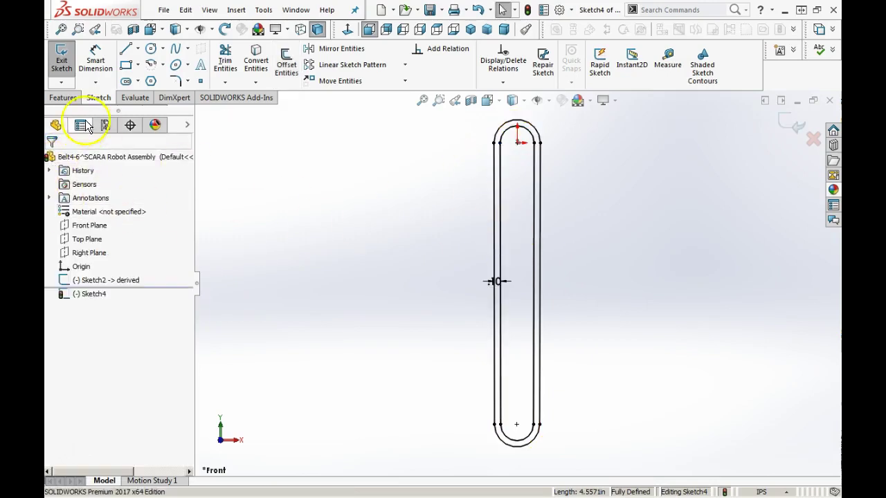
{"action": "left_click", "coordinate": [61, 58]}
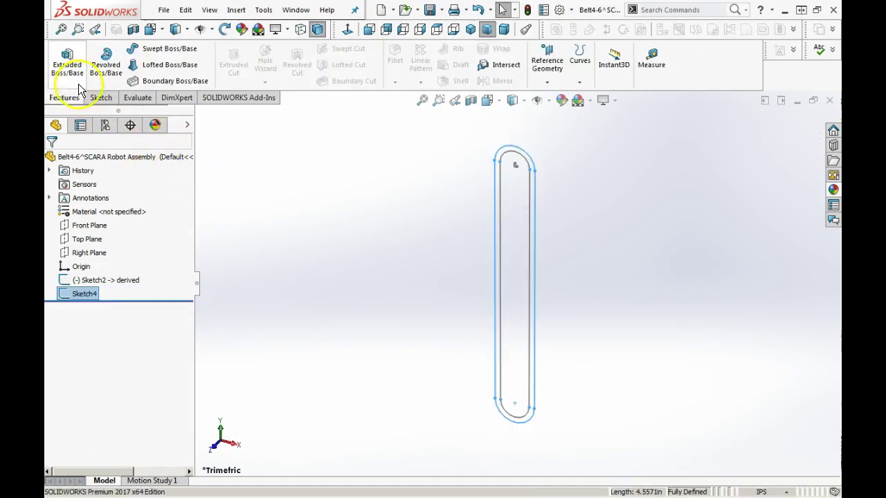
Extrude the belt profile 0.20 in with the Mid Plane end condition
{"action": "left_click", "coordinate": [72, 73]}
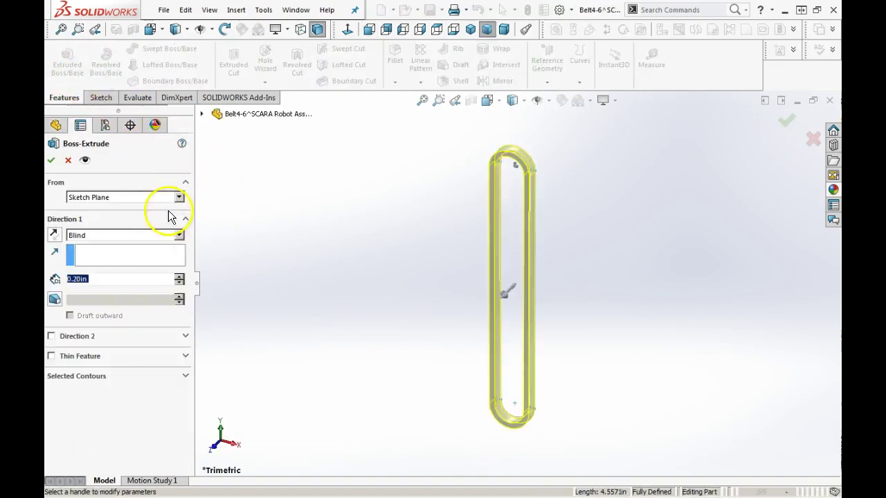
{"action": "left_click", "coordinate": [179, 235]}
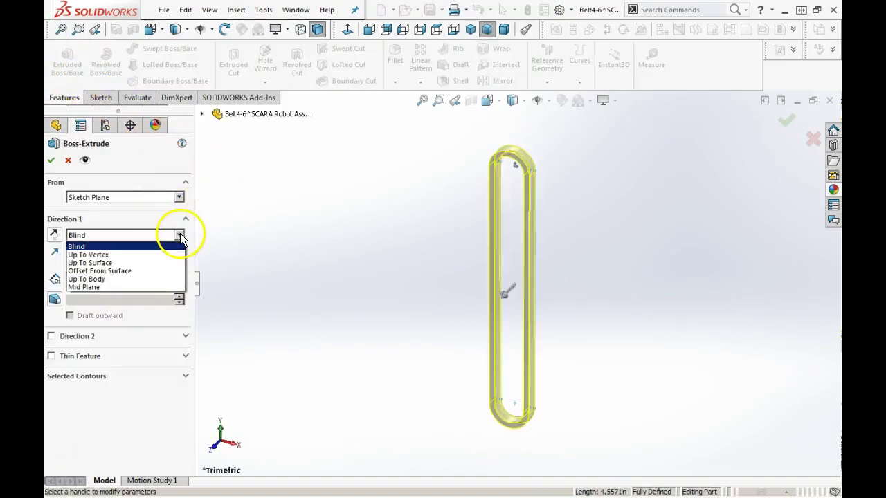
{"action": "left_click", "coordinate": [162, 286]}
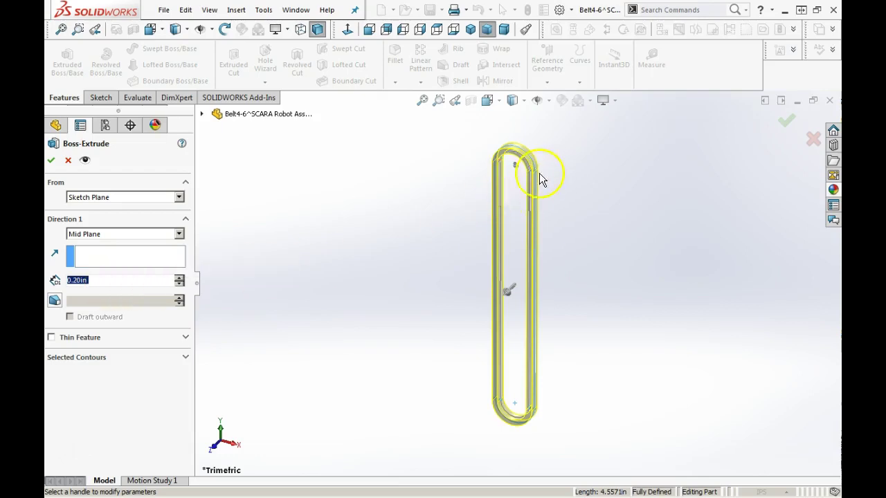
{"action": "scroll", "coordinate": [529, 182], "scroll_direction": "down", "scroll_amount": 5}
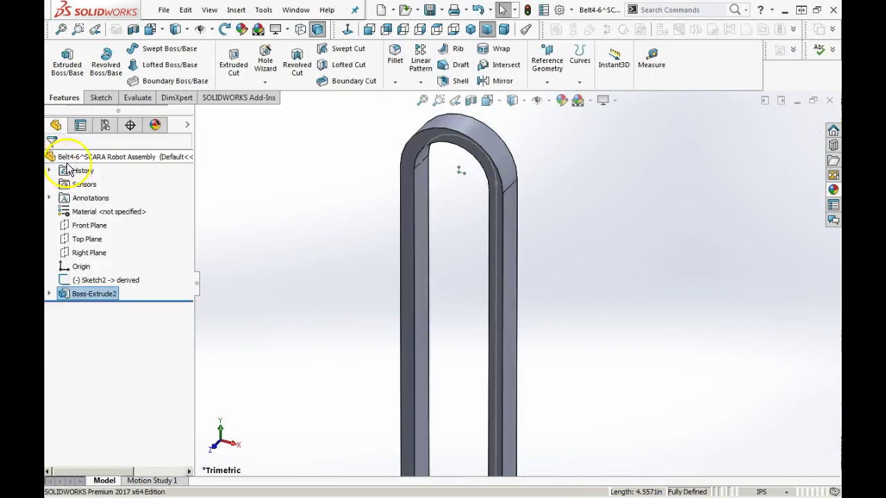
Close the belt part, saving its changes, and return to the SCARA robot assembly
{"action": "left_click", "coordinate": [163, 9]}
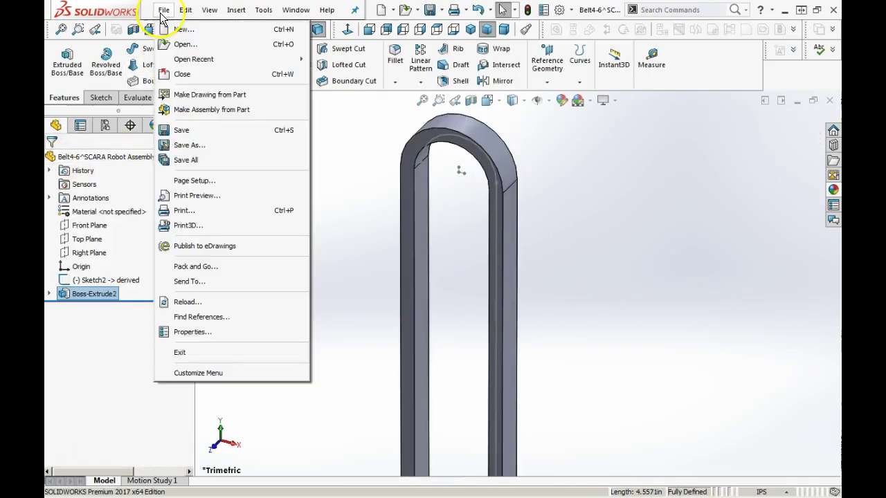
{"action": "left_click", "coordinate": [181, 74]}
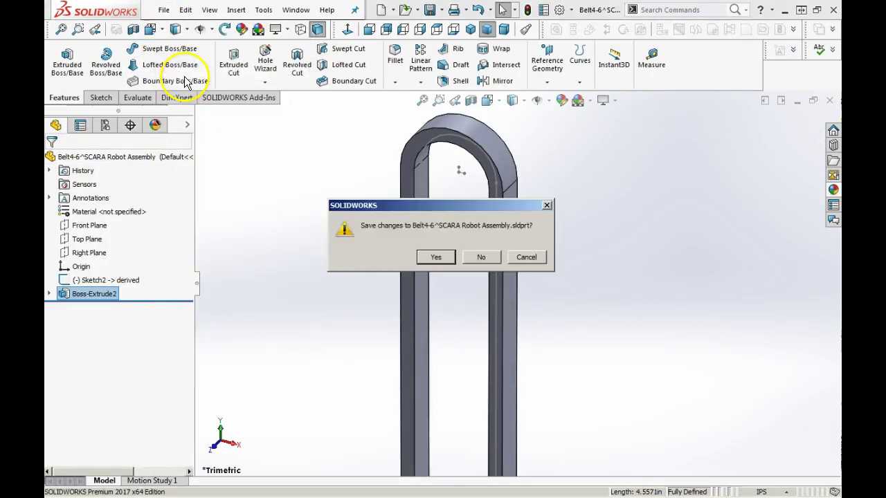
{"action": "left_click", "coordinate": [433, 258]}
{"action": "left_click", "coordinate": [144, 64]}
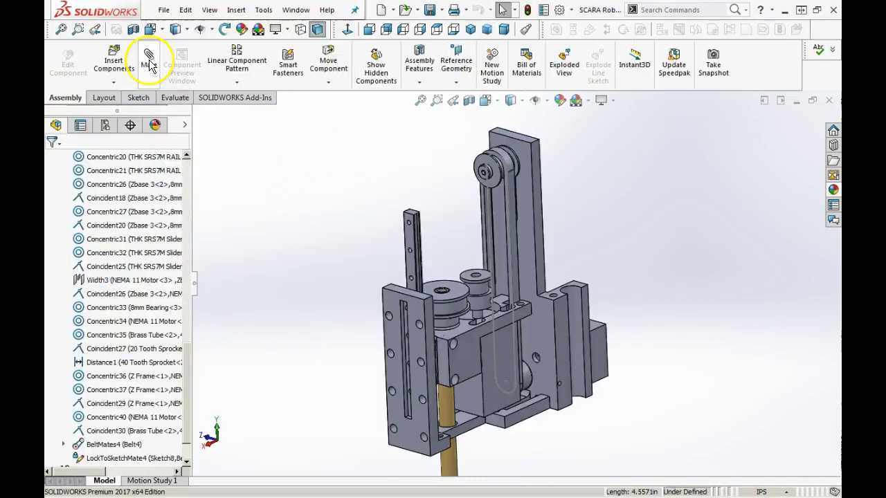
Start a new Belt/Chain assembly feature with the upper 20 Tooth Sprocket and the 40 Tooth Sprocket as belt members
{"action": "middle_click_drag", "start_coordinate": [538, 221], "coordinate": [510, 203]}
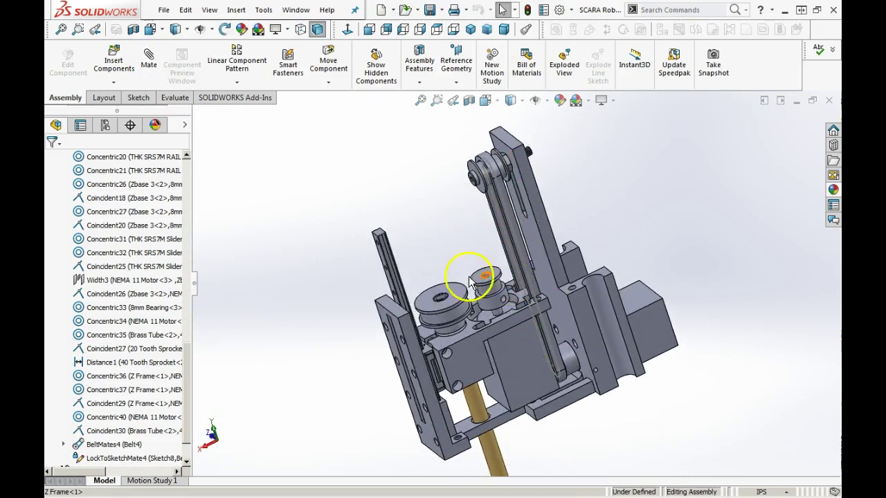
{"action": "left_click", "coordinate": [235, 9]}
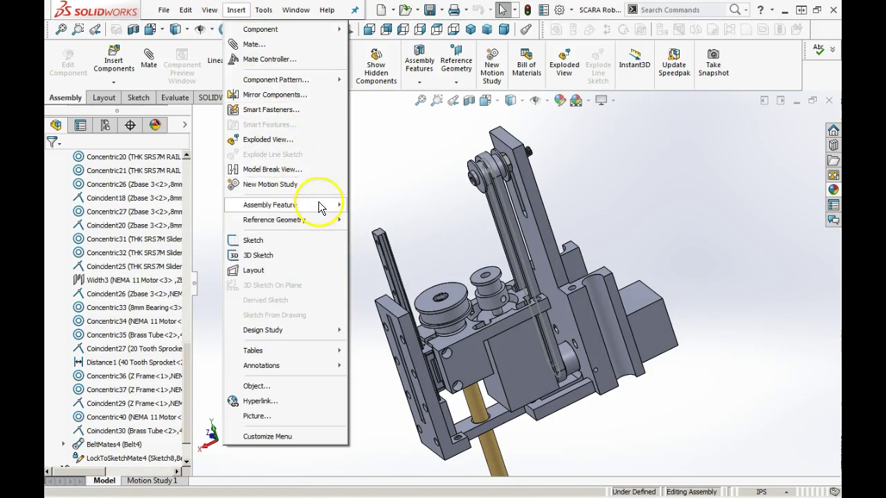
{"action": "mouse_move", "coordinate": [322, 208]}
{"action": "left_click", "coordinate": [403, 364]}
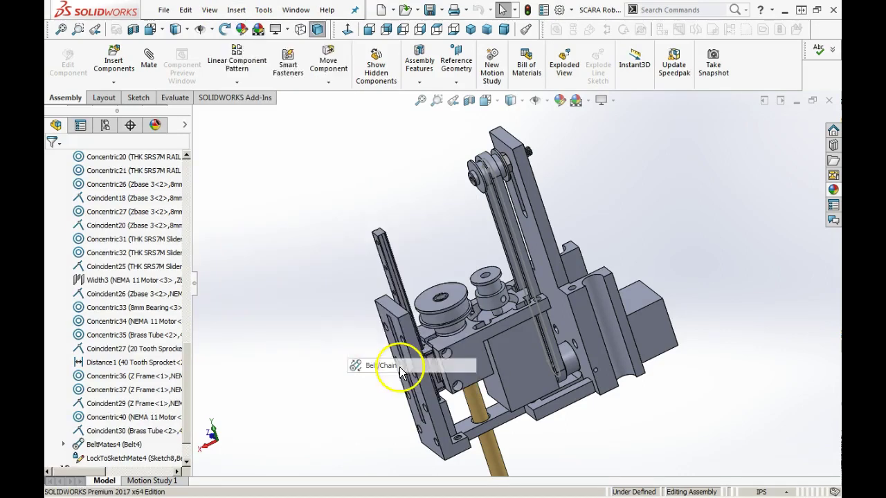
{"action": "left_click", "coordinate": [496, 286]}
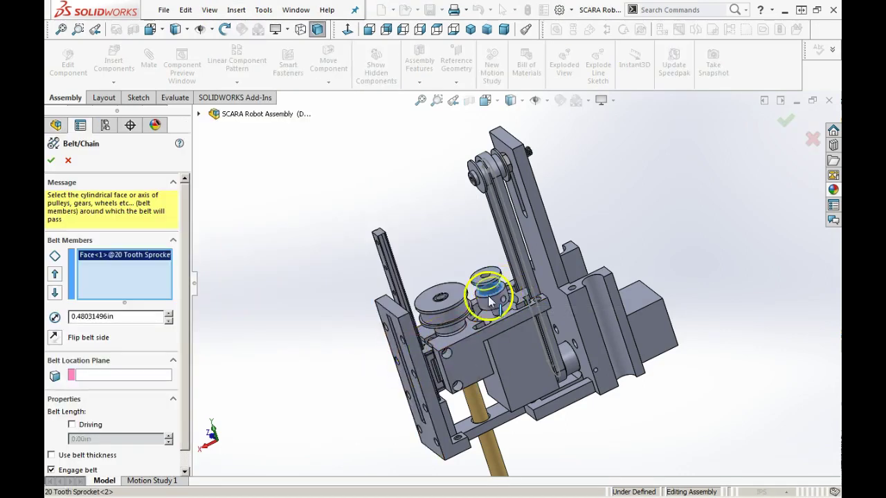
{"action": "left_click", "coordinate": [443, 316]}
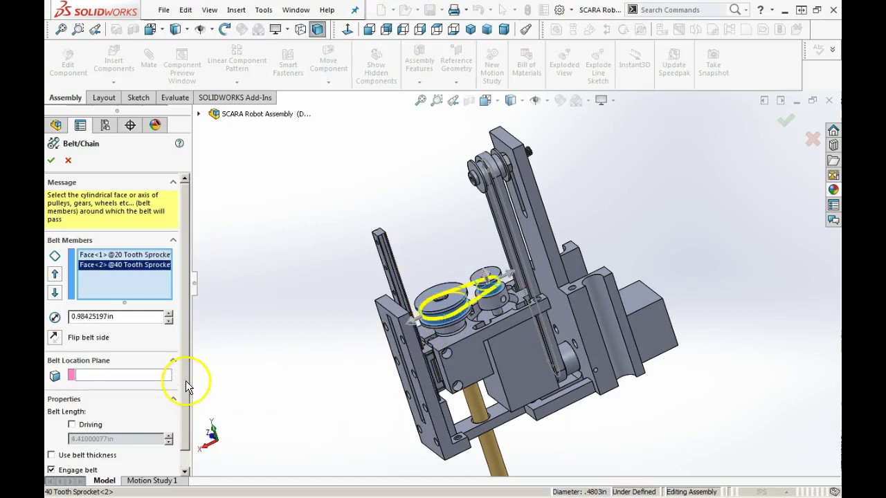
Use a belt thickness of 0.05 in, with the belt engaged and a belt part created, and finish the sprocket belt
{"action": "scroll", "coordinate": [188, 381], "scroll_direction": "down", "scroll_amount": 1}
{"action": "left_click", "coordinate": [51, 436]}
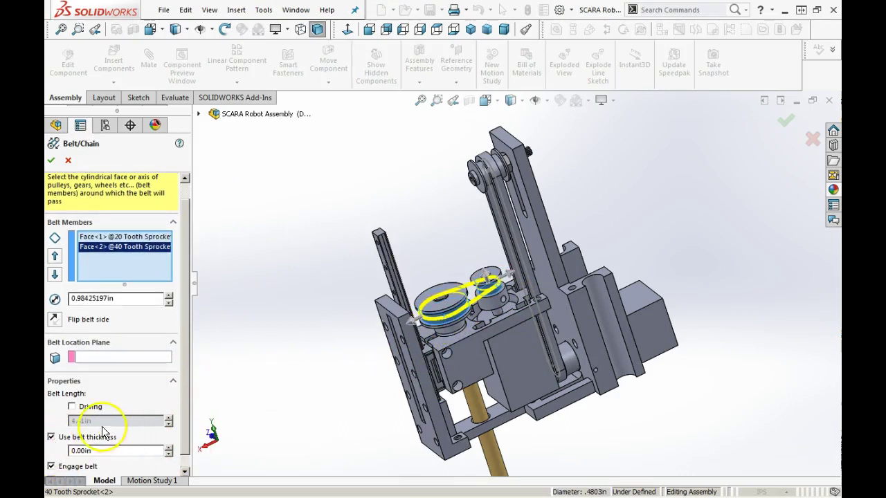
{"action": "left_click_drag", "start_coordinate": [120, 450], "coordinate": [70, 454]}
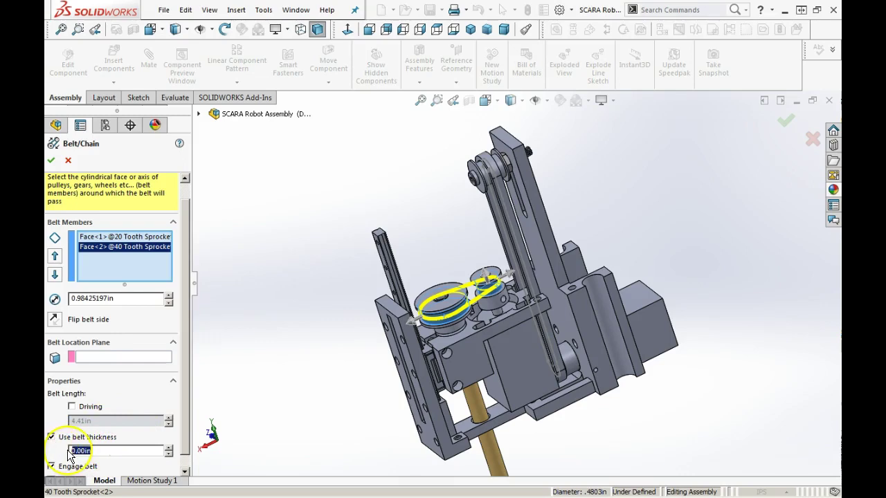
{"action": "key", "text": "Return"}
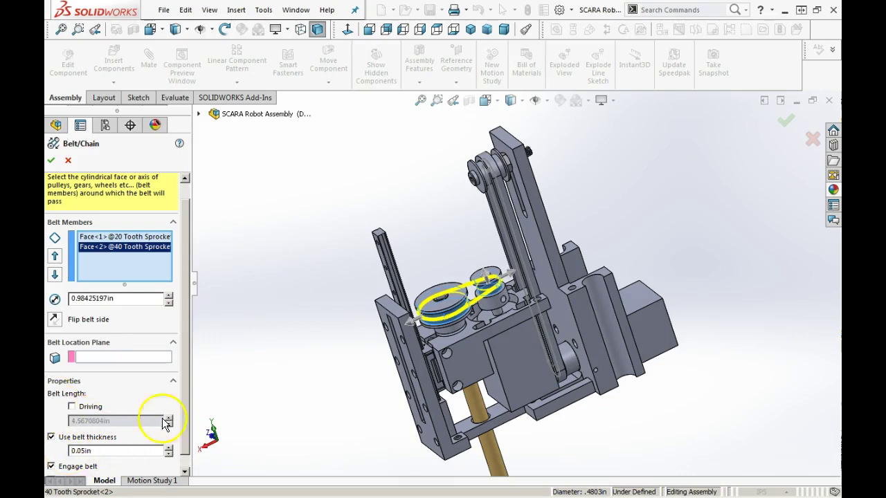
{"action": "scroll", "coordinate": [190, 426], "scroll_direction": "down", "scroll_amount": 1}
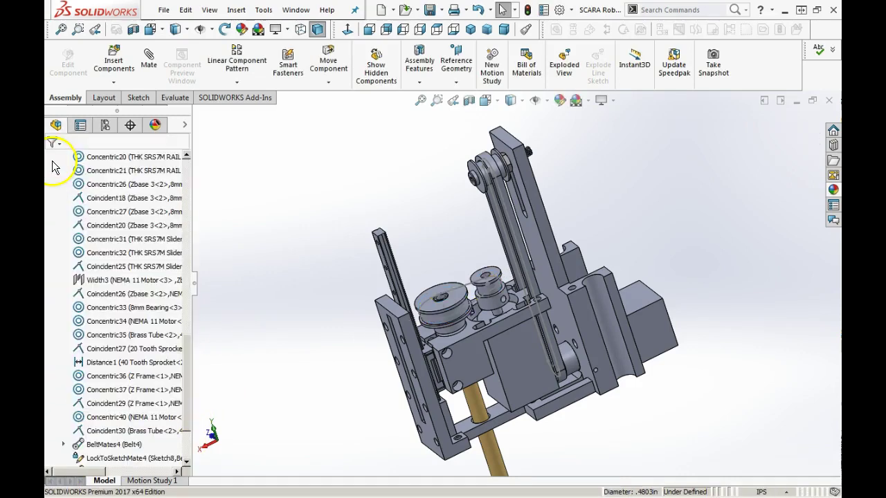
Expand the 20-to-40 tooth sprocket belt feature in the assembly tree and open its belt part separately
{"action": "scroll", "coordinate": [185, 405], "scroll_direction": "down", "scroll_amount": 1}
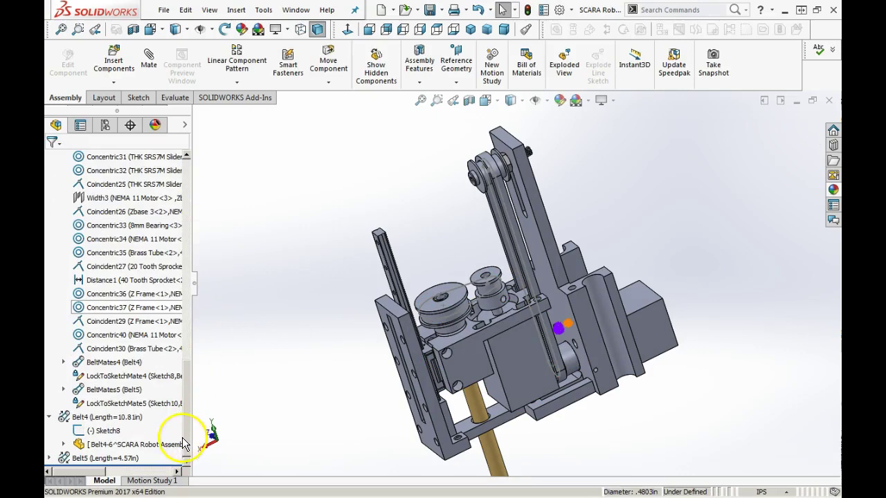
{"action": "left_click", "coordinate": [50, 458]}
{"action": "left_click", "coordinate": [114, 458]}
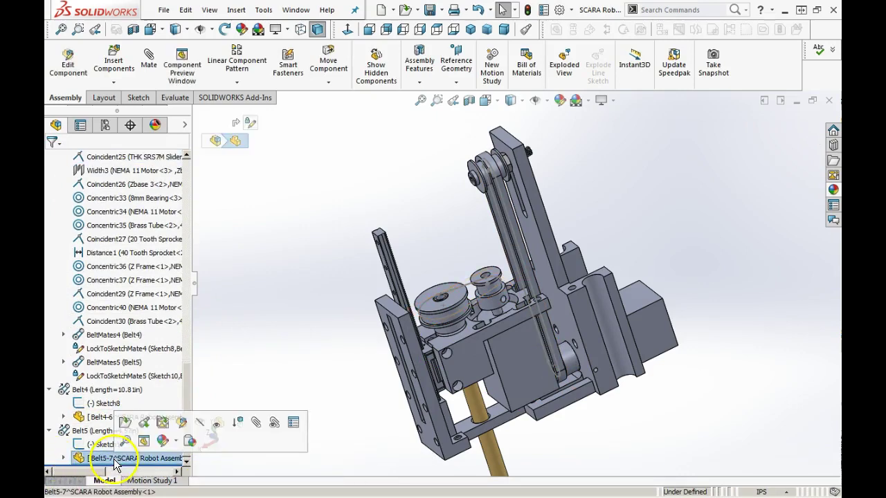
{"action": "left_click", "coordinate": [124, 424]}
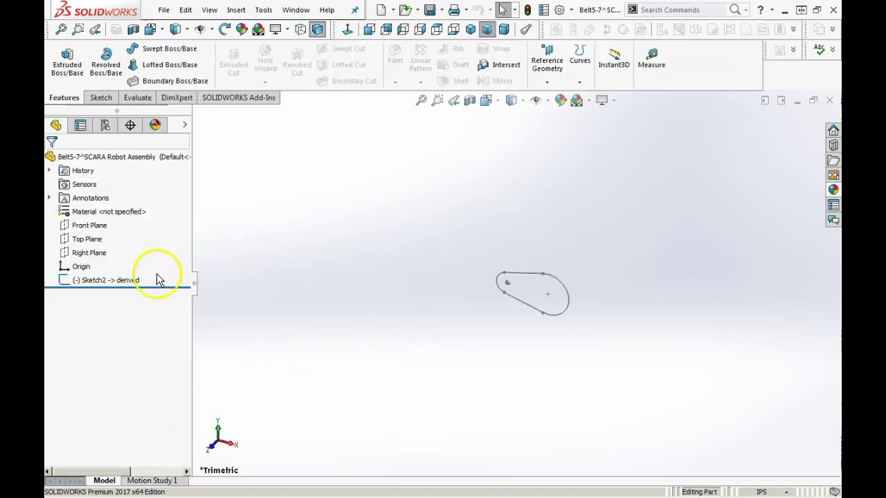
Sketch on the belt part's Front Plane, offset the derived belt outline outward by 0.05 in, and exit the sketch
{"action": "left_click", "coordinate": [97, 229]}
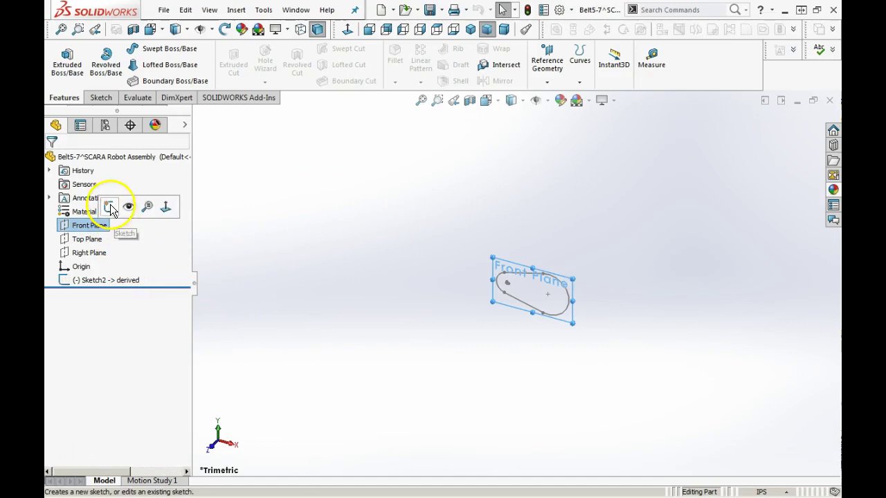
{"action": "left_click", "coordinate": [90, 206]}
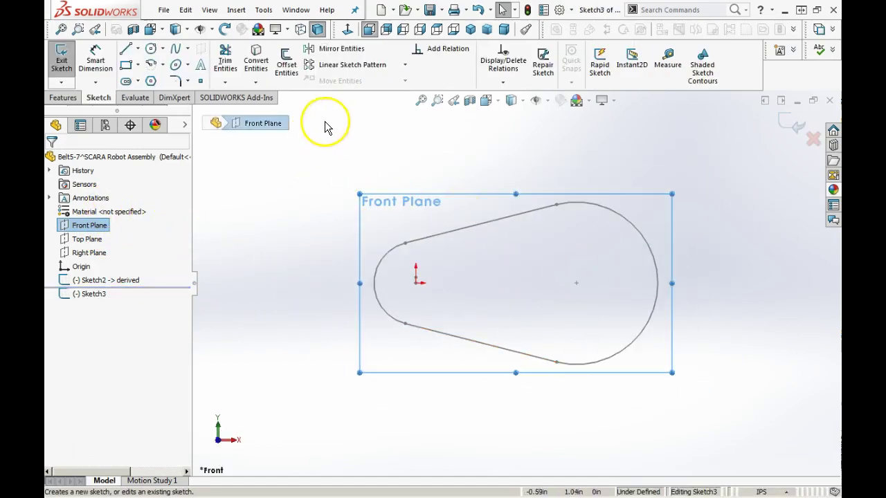
{"action": "left_click", "coordinate": [286, 64]}
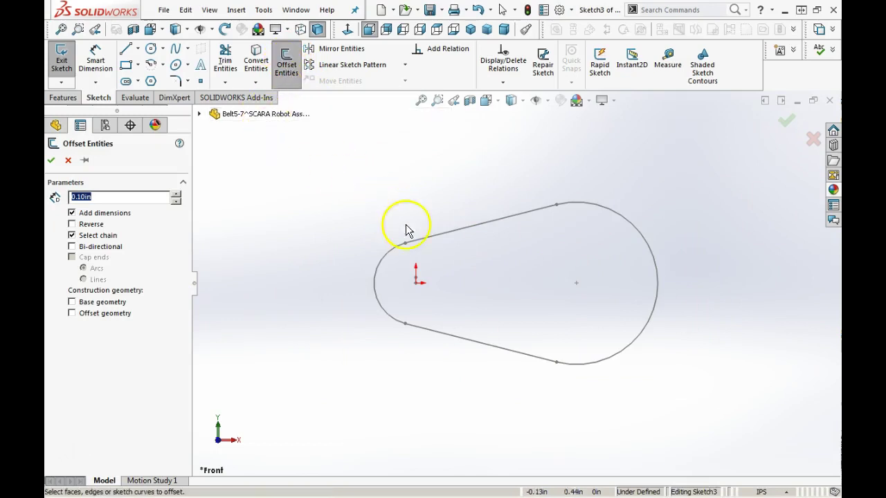
{"action": "left_click", "coordinate": [436, 235]}
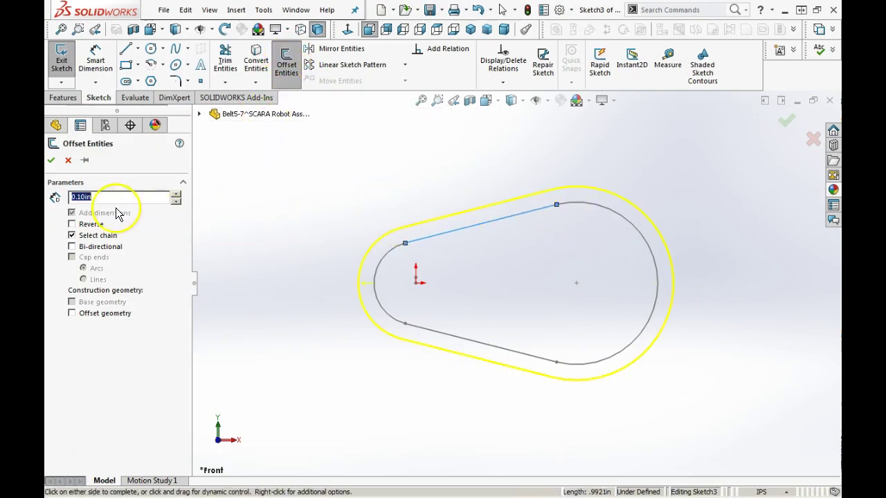
{"action": "type", "text": "0.05"}
{"action": "key", "text": "Return"}
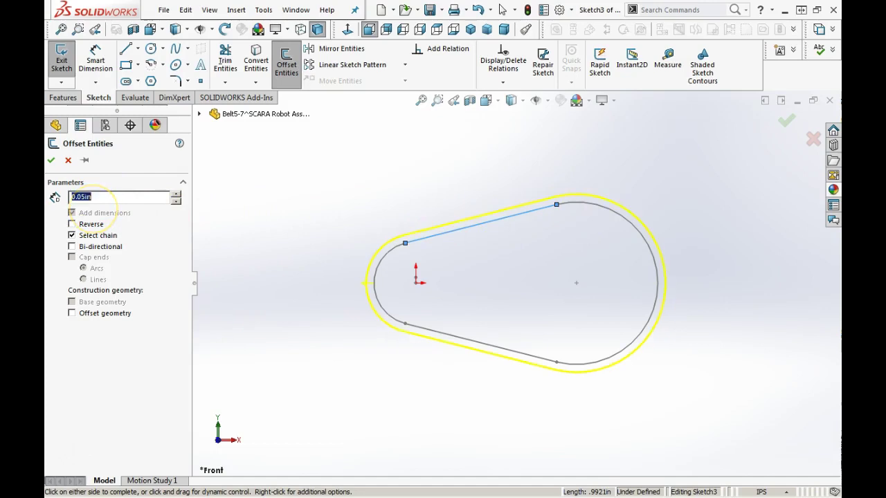
{"action": "left_click", "coordinate": [51, 160]}
{"action": "left_click", "coordinate": [61, 60]}
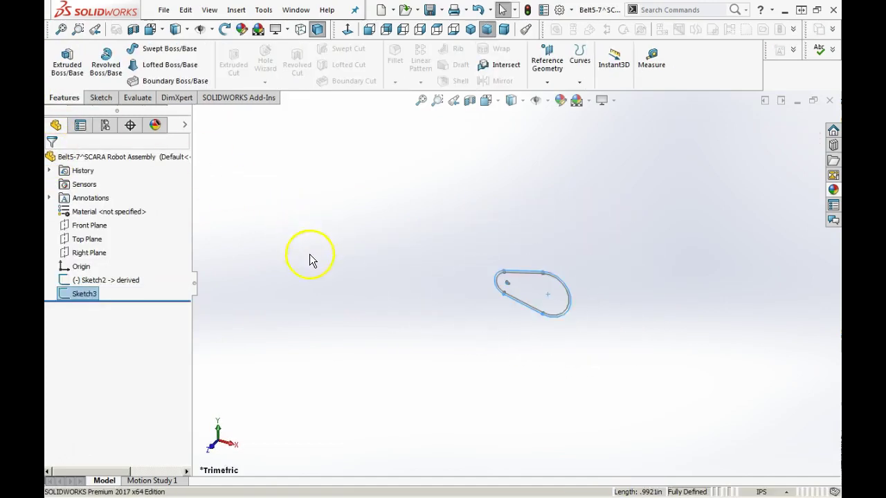
{"action": "left_click", "coordinate": [57, 67]}
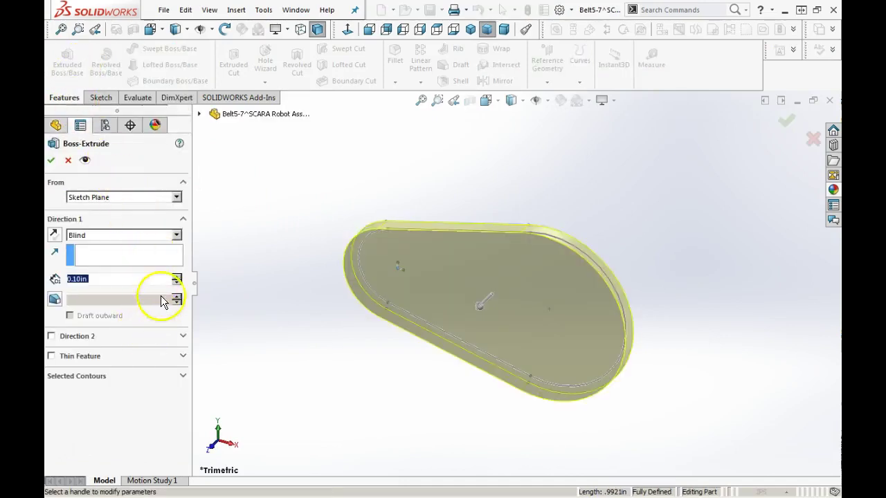
{"action": "left_click", "coordinate": [183, 376]}
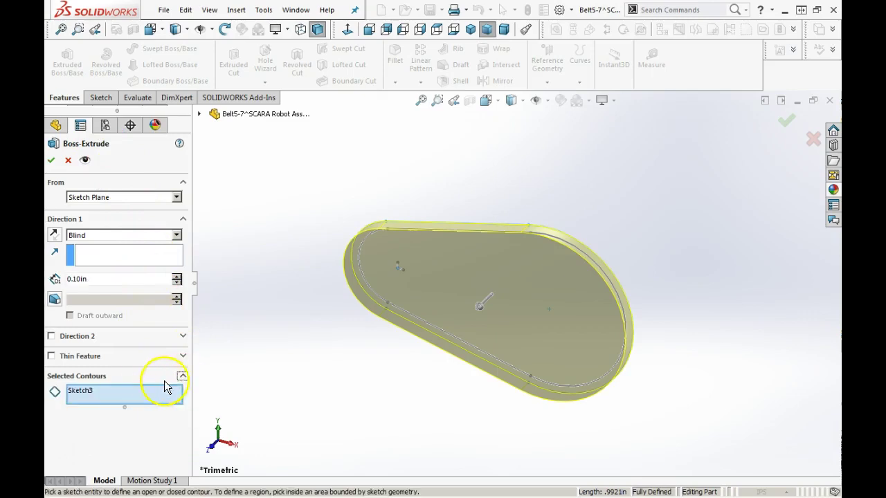
{"action": "right_click", "coordinate": [120, 392]}
{"action": "left_click", "coordinate": [149, 413]}
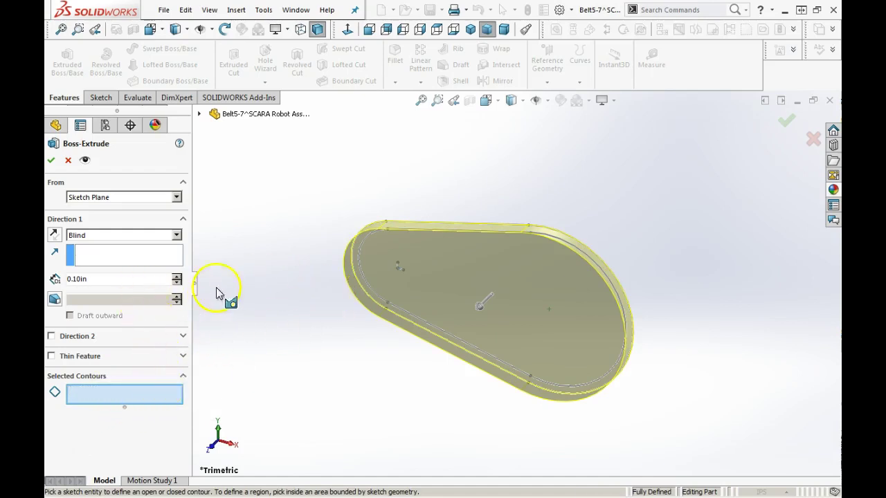
{"action": "scroll", "coordinate": [472, 242], "scroll_direction": "up", "scroll_amount": 3}
{"action": "scroll", "coordinate": [516, 314], "scroll_direction": "down", "scroll_amount": 5}
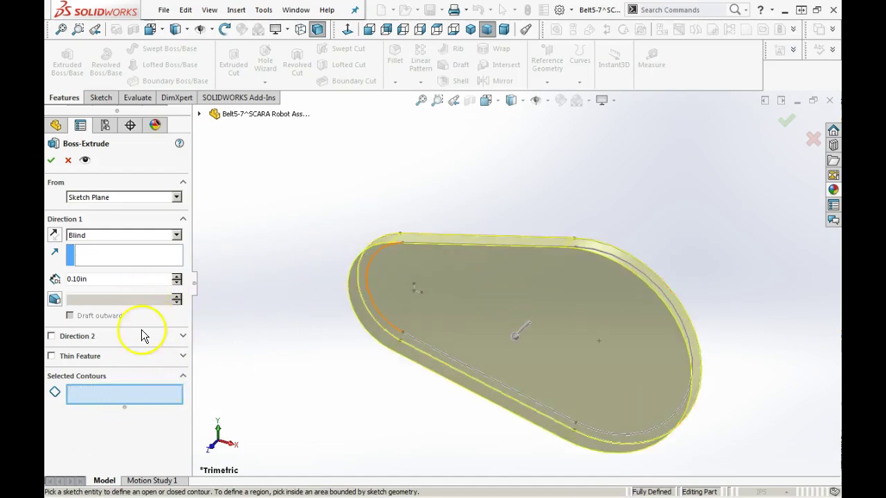
{"action": "left_click", "coordinate": [69, 162]}
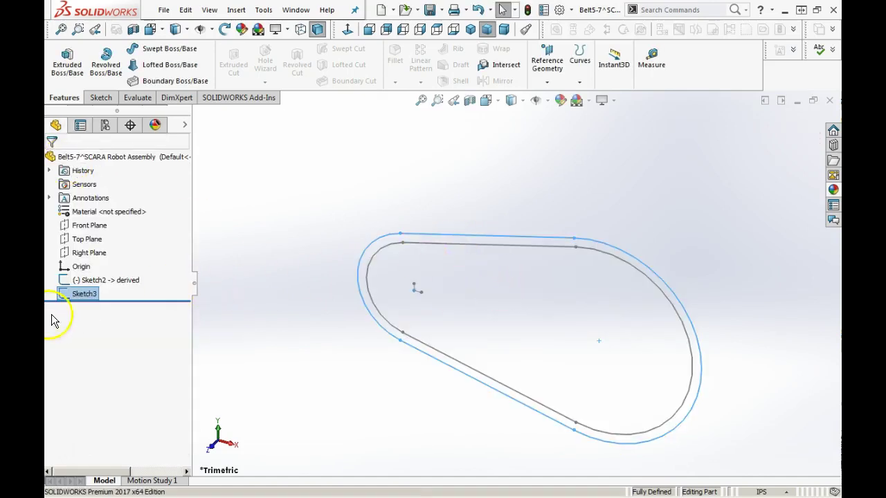
{"action": "left_click", "coordinate": [473, 238]}
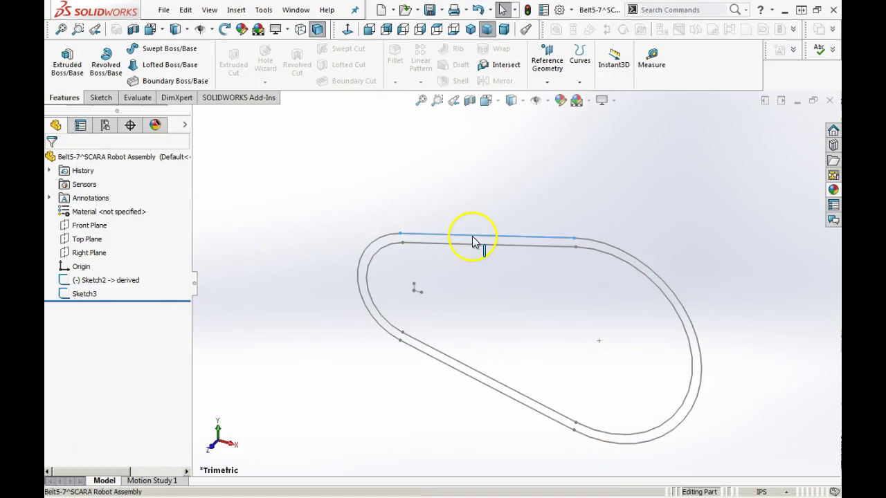
{"action": "left_click", "coordinate": [67, 61]}
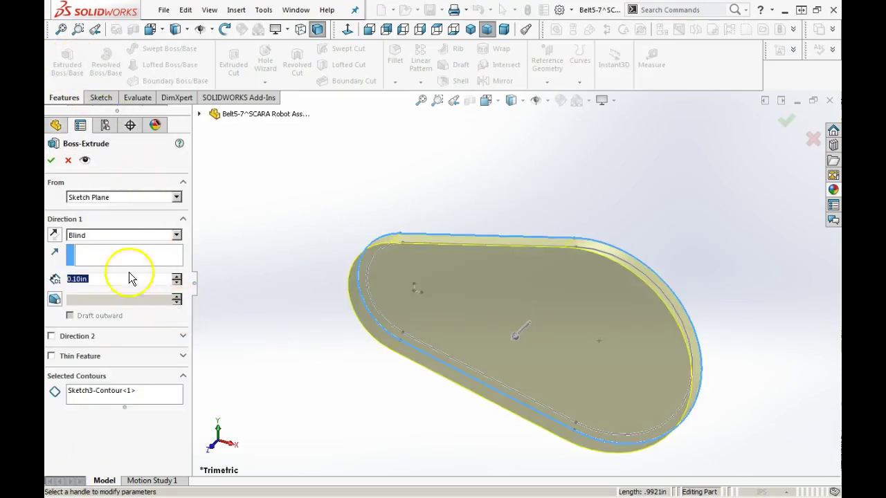
{"action": "key", "text": "Escape"}
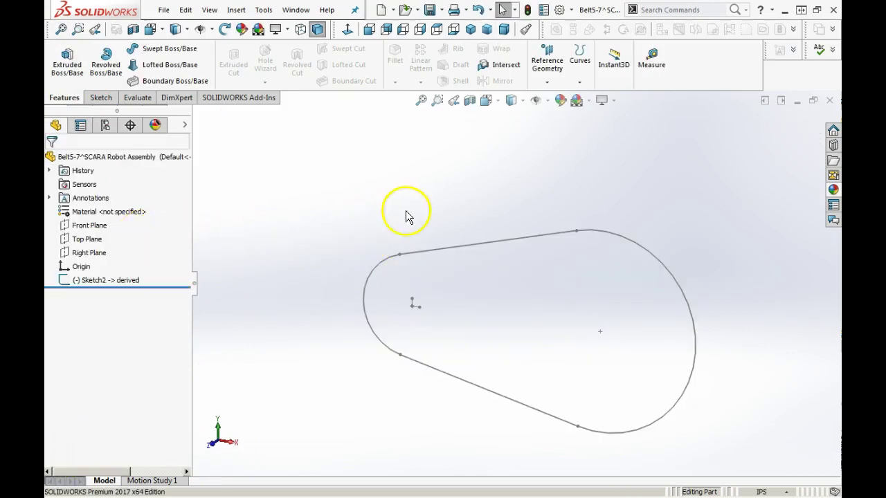
Start a sketch on the belt part's Front Plane and convert both lines and both arcs of the derived belt outline
{"action": "left_click", "coordinate": [89, 225]}
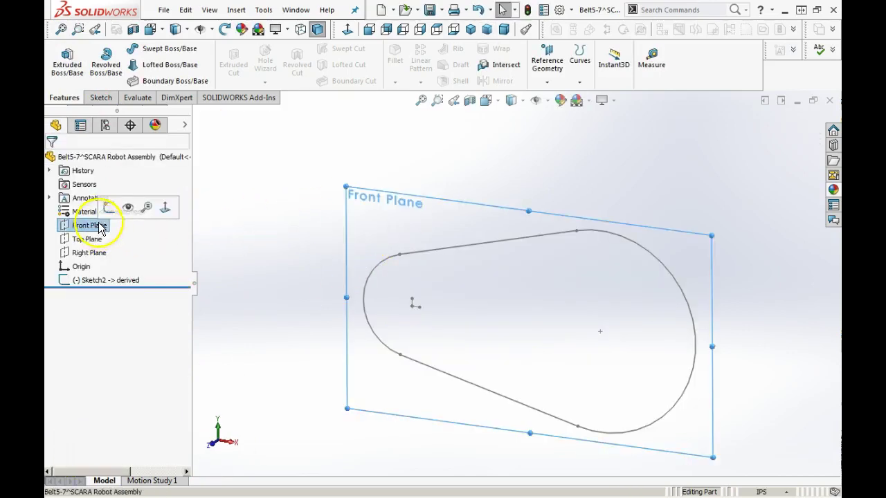
{"action": "left_click", "coordinate": [113, 208]}
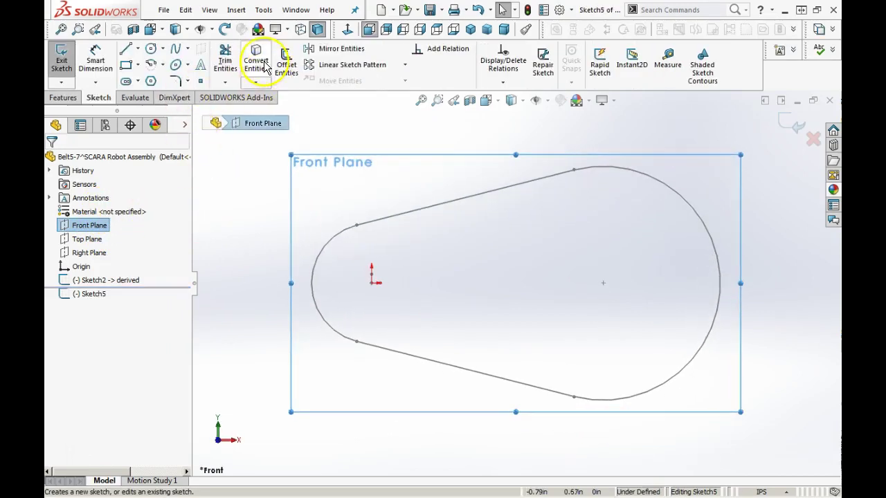
{"action": "left_click", "coordinate": [265, 67]}
{"action": "left_click", "coordinate": [421, 207]}
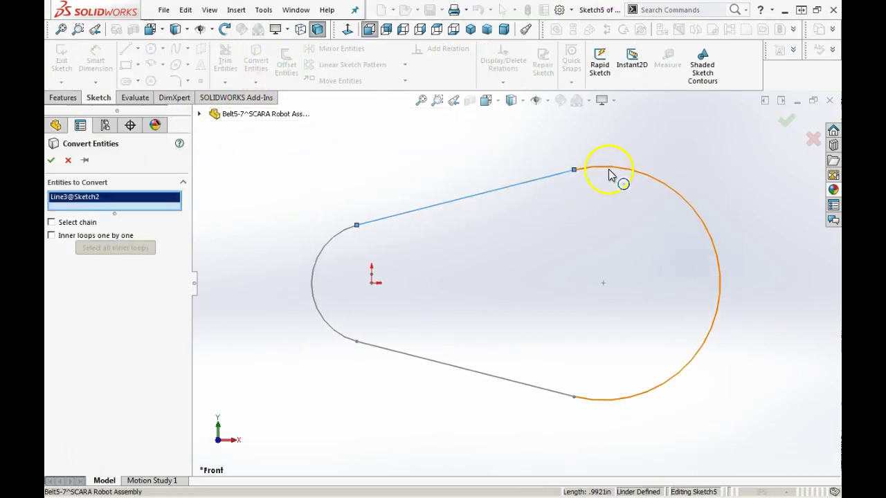
{"action": "left_click", "coordinate": [609, 169]}
{"action": "left_click", "coordinate": [489, 377]}
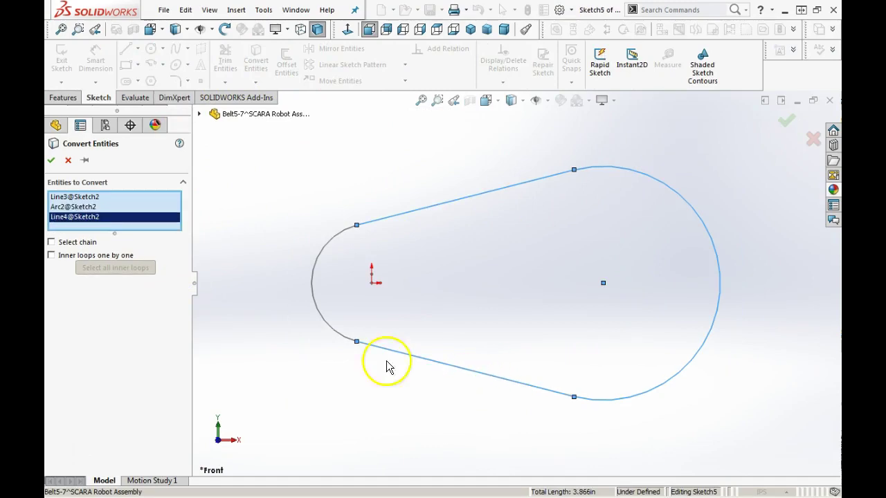
{"action": "left_click", "coordinate": [314, 292]}
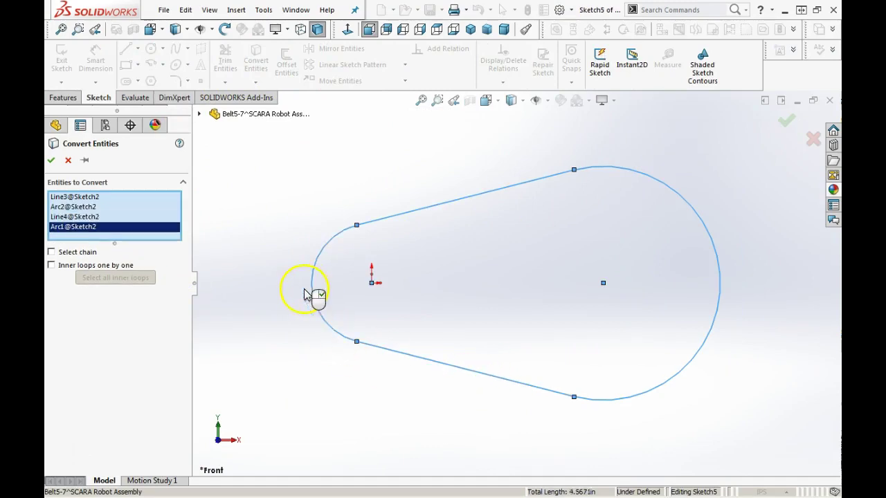
{"action": "left_click", "coordinate": [52, 160]}
Offset the converted belt outline outward by 0.05 in as a chain and exit the sketch
{"action": "left_click", "coordinate": [286, 64]}
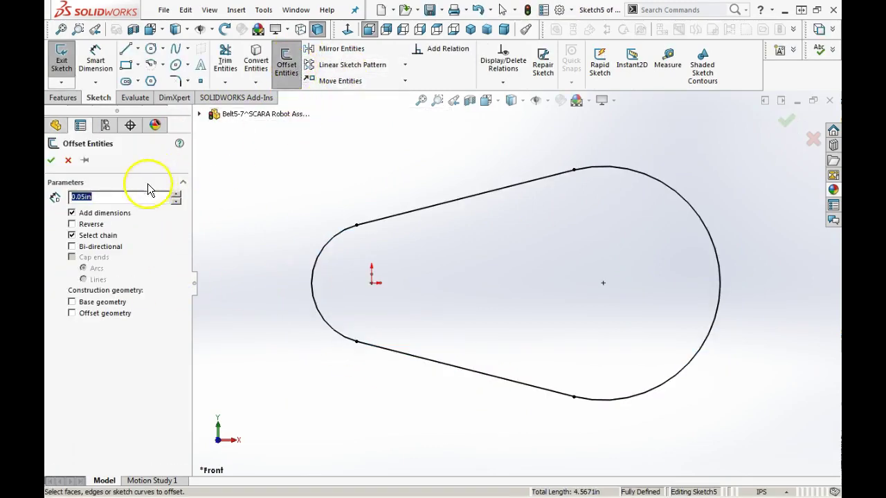
{"action": "left_click", "coordinate": [396, 221]}
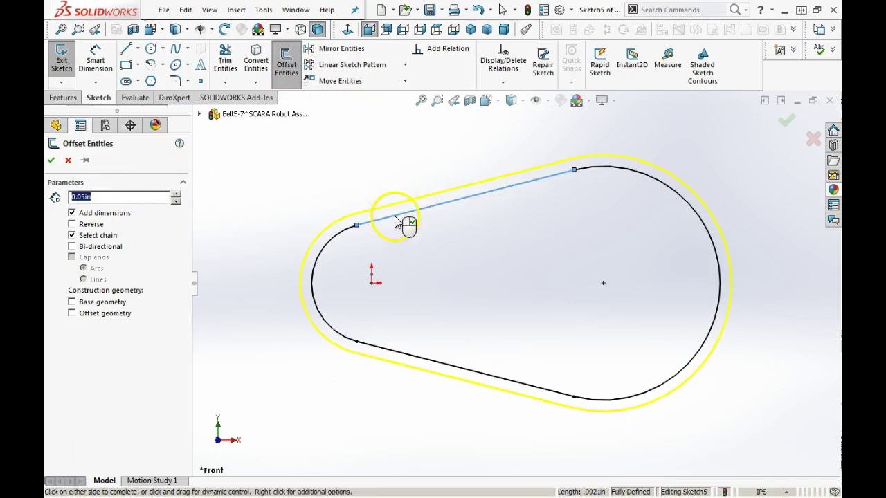
{"action": "left_click", "coordinate": [51, 161]}
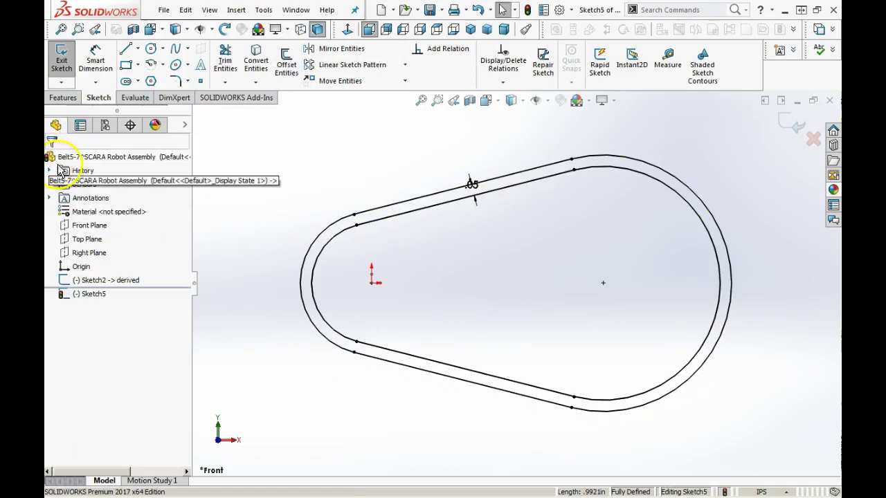
{"action": "left_click", "coordinate": [61, 59]}
Extrude the belt profile symmetrically about its sketch plane with the Mid Plane end condition
{"action": "left_click", "coordinate": [74, 97]}
{"action": "left_click", "coordinate": [67, 64]}
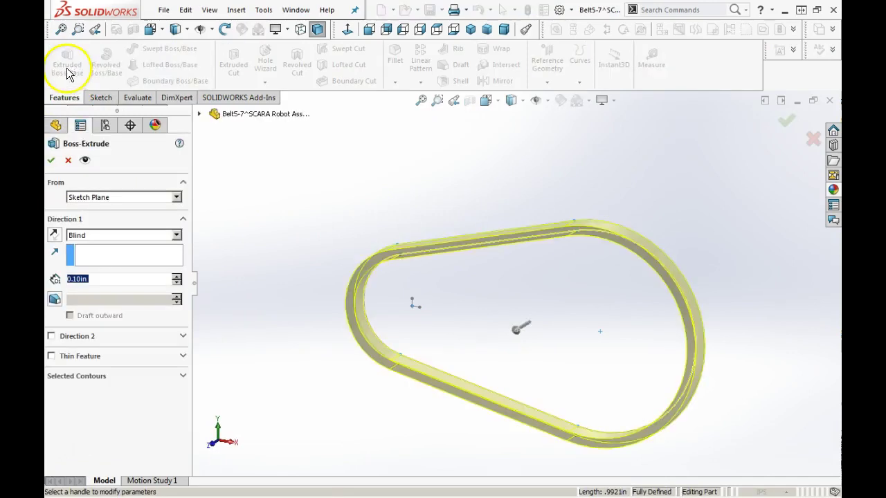
{"action": "left_click", "coordinate": [183, 240]}
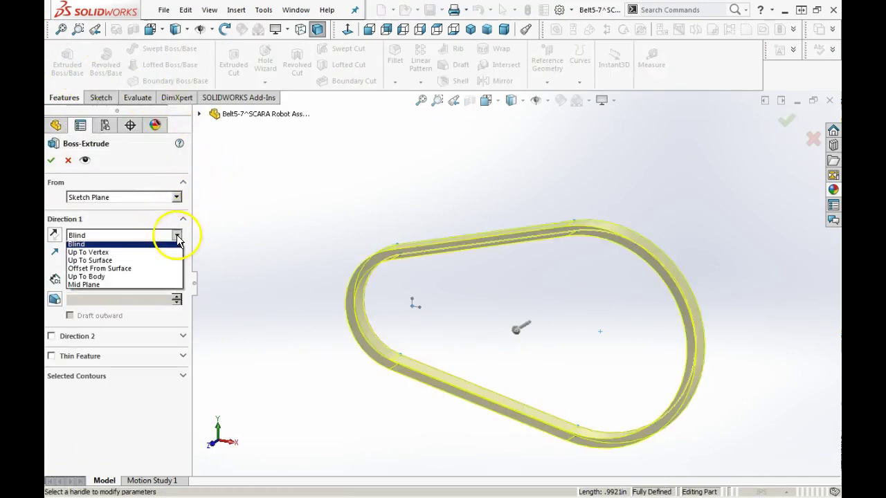
{"action": "left_click", "coordinate": [149, 287]}
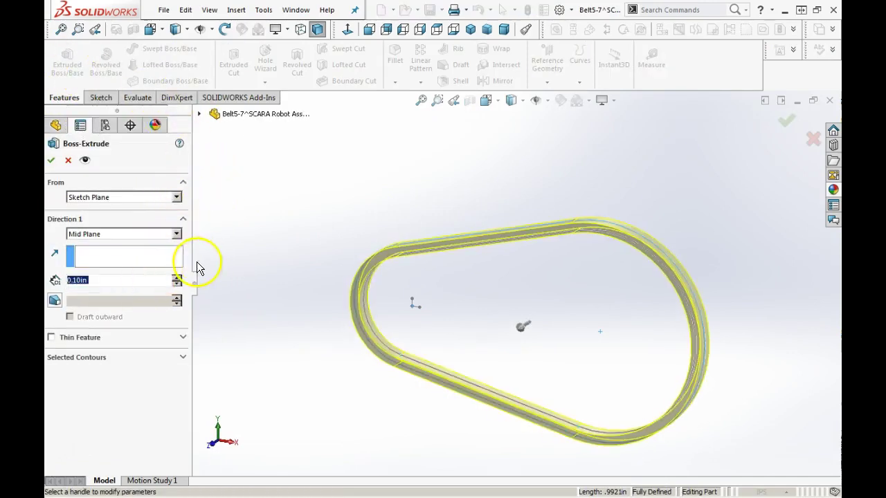
{"action": "left_click", "coordinate": [177, 279]}
{"action": "left_click", "coordinate": [51, 161]}
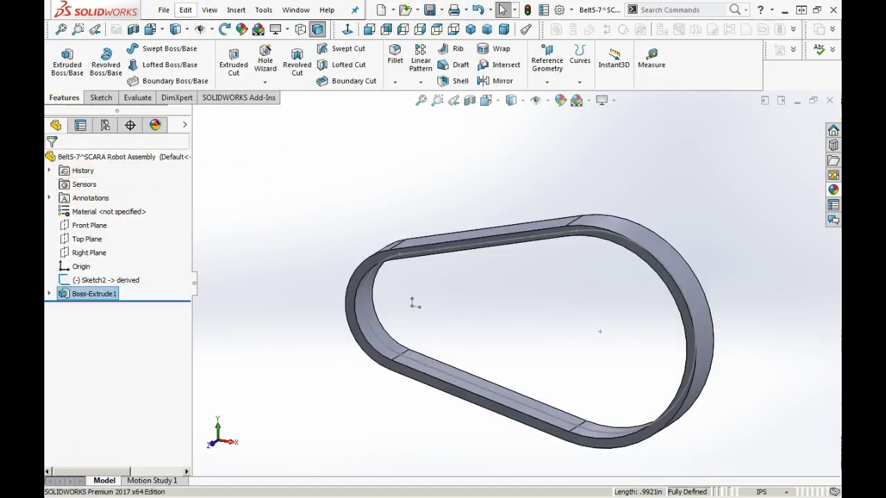
Close the belt part with its changes saved and rebuild the SCARA Robot Assembly
{"action": "left_click", "coordinate": [164, 10]}
{"action": "left_click", "coordinate": [186, 74]}
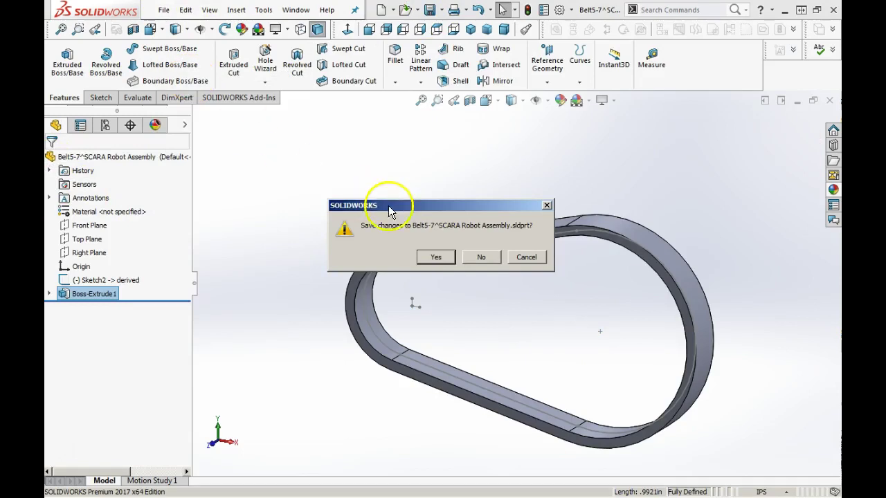
{"action": "left_click", "coordinate": [434, 258]}
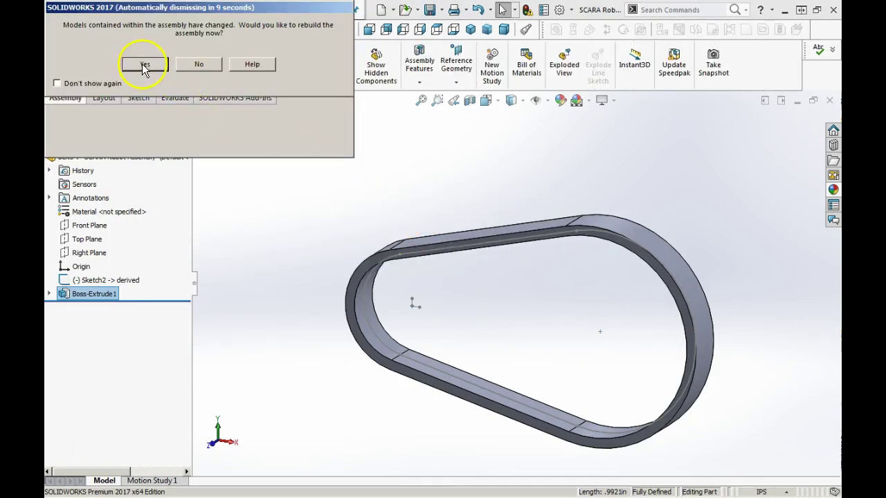
{"action": "left_click", "coordinate": [145, 64]}
Move the Zbase 3 carriage upward along the linear rail until its slider is clear of the rail's upper end
{"action": "middle_click_drag", "start_coordinate": [490, 317], "coordinate": [475, 307]}
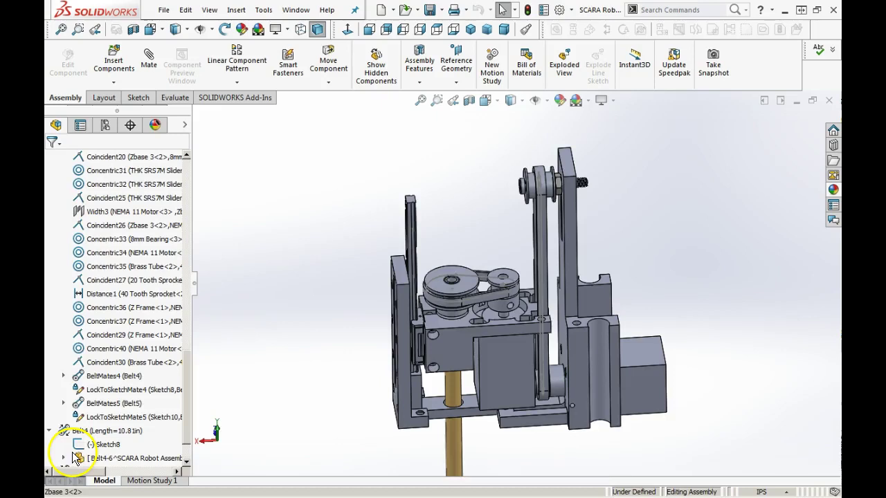
{"action": "mouse_move", "coordinate": [424, 316]}
{"action": "middle_mouse_down"}
{"action": "mouse_move", "coordinate": [405, 297]}
{"action": "mouse_move", "coordinate": [441, 261]}
{"action": "mouse_move", "coordinate": [420, 313]}
{"action": "middle_mouse_up"}
{"action": "scroll", "coordinate": [503, 321], "scroll_direction": "down", "scroll_amount": 3}
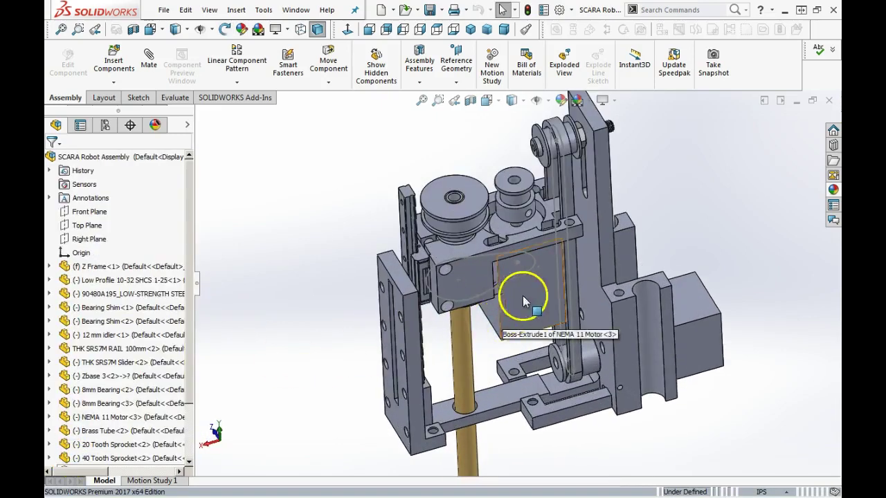
{"action": "scroll", "coordinate": [522, 296], "scroll_direction": "up", "scroll_amount": 3}
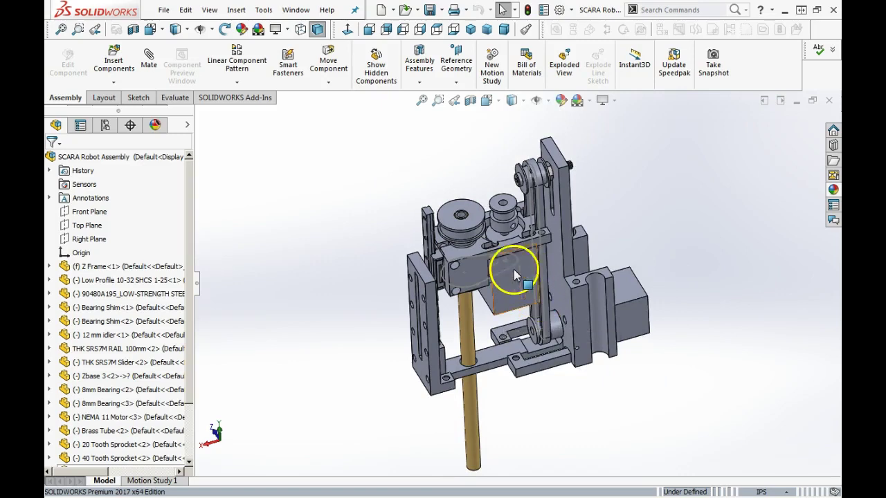
{"action": "left_click_drag", "start_coordinate": [471, 272], "coordinate": [471, 160]}
{"action": "scroll", "coordinate": [438, 189], "scroll_direction": "up", "scroll_amount": 4}
{"action": "scroll", "coordinate": [485, 246], "scroll_direction": "down", "scroll_amount": 5}
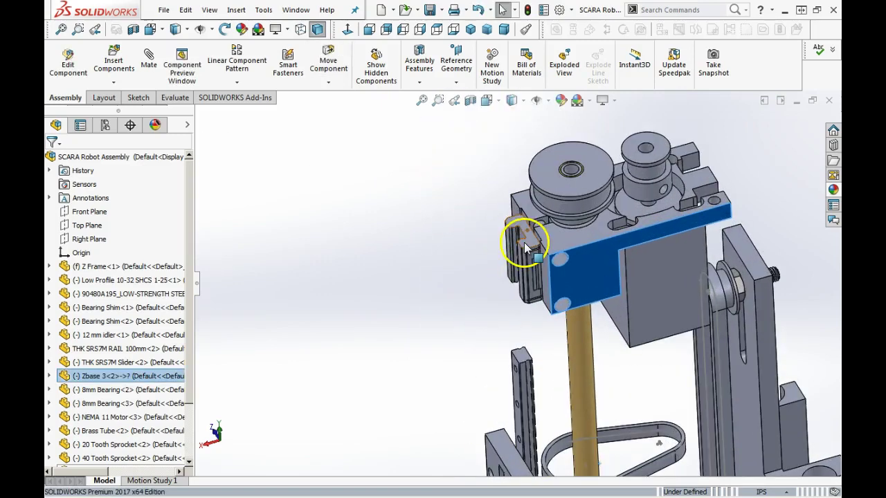
Delete the Concentric20 and Concentric21 mates between the THK SRS7M Slider and the THK SRS7M RAIL 100mm
{"action": "left_click", "coordinate": [523, 242]}
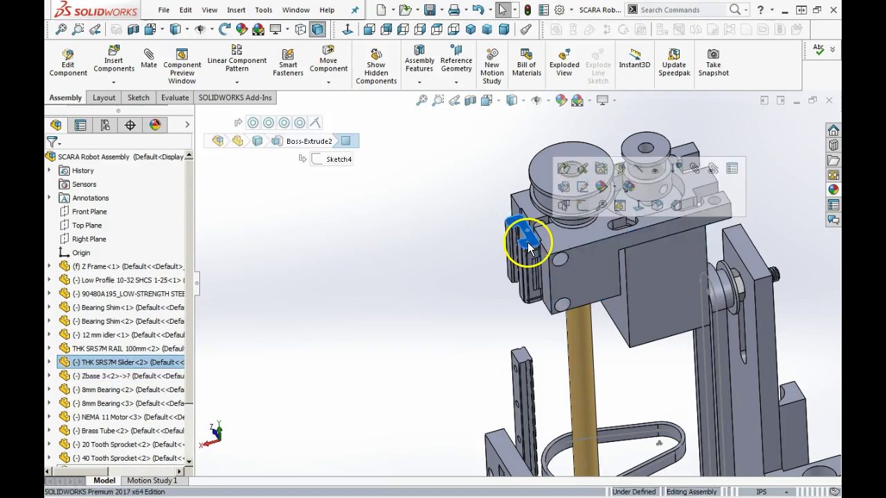
{"action": "left_click", "coordinate": [714, 169]}
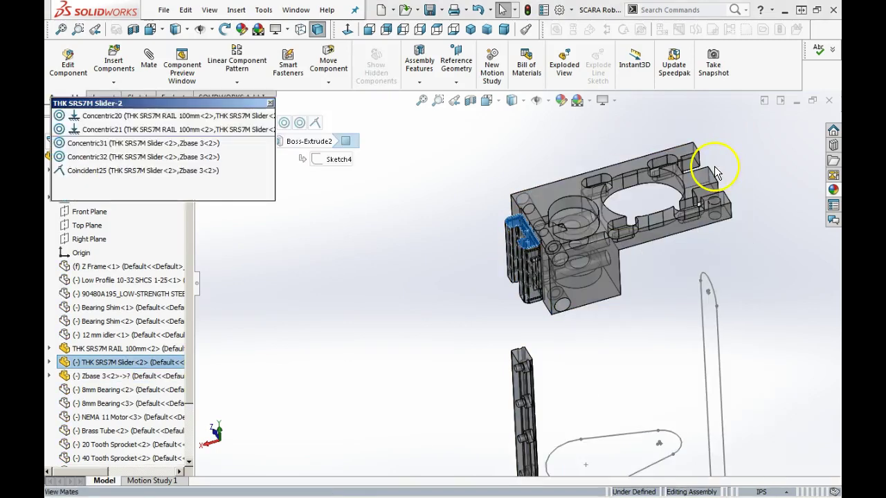
{"action": "left_click", "coordinate": [185, 119]}
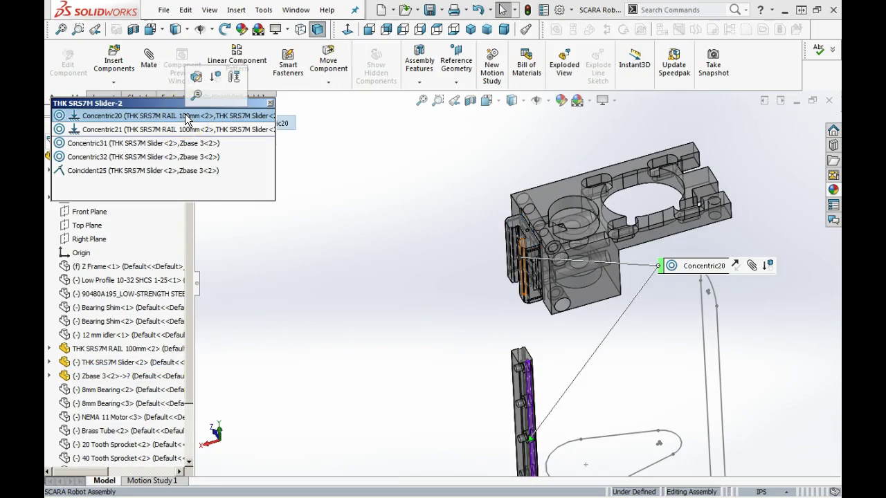
{"action": "right_click", "coordinate": [185, 119]}
{"action": "left_click", "coordinate": [216, 183]}
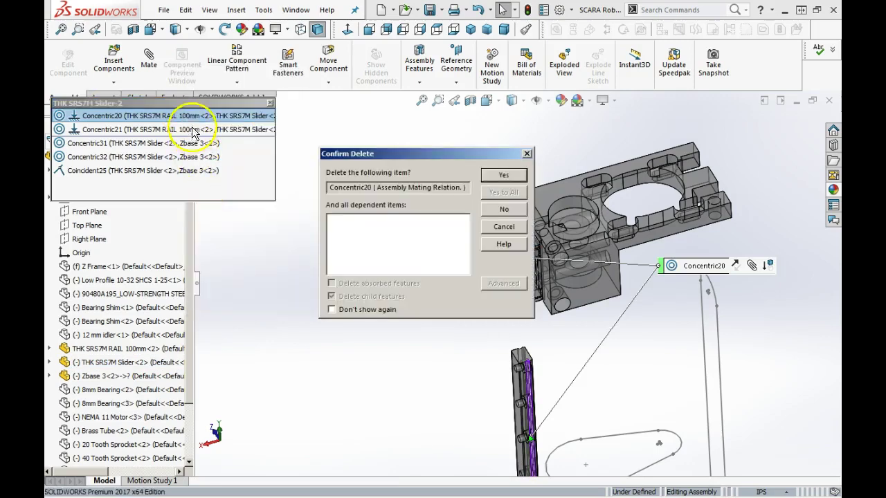
{"action": "left_click", "coordinate": [503, 179]}
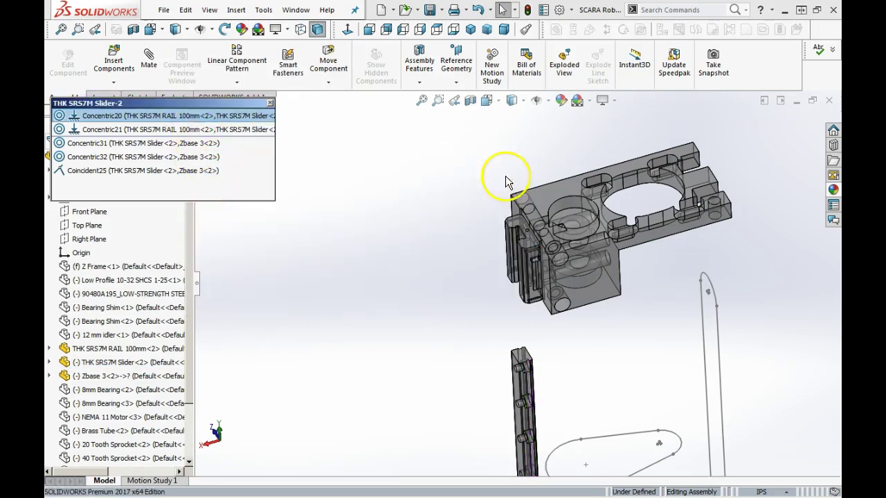
{"action": "right_click", "coordinate": [243, 119]}
{"action": "left_click", "coordinate": [269, 181]}
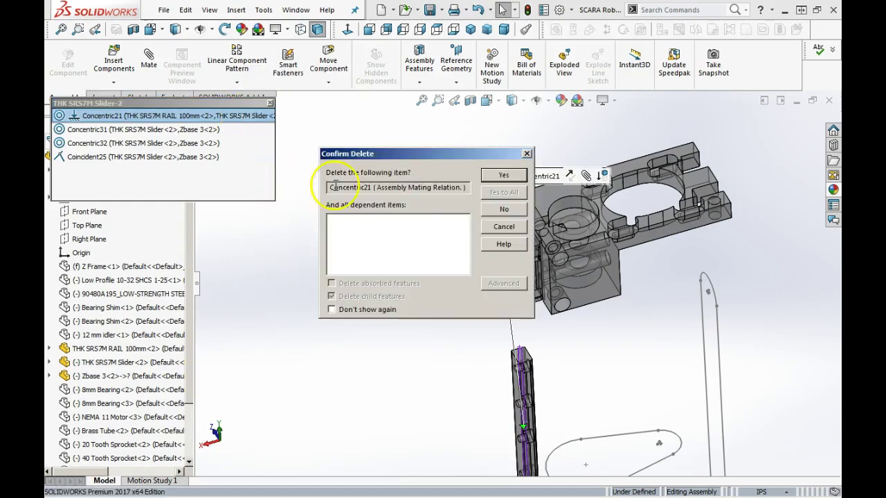
{"action": "left_click", "coordinate": [503, 177]}
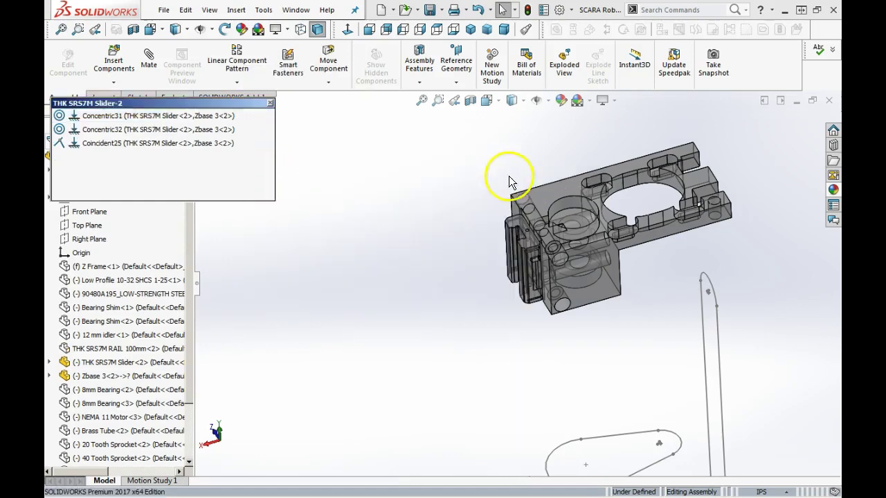
{"action": "left_click", "coordinate": [270, 105]}
Add a concentric mate between one ball groove of the THK SRS7M Slider and the matching groove of the 100 mm rail
{"action": "right_click_drag", "start_coordinate": [581, 275], "coordinate": [561, 90]}
{"action": "scroll", "coordinate": [530, 256], "scroll_direction": "down", "scroll_amount": 4}
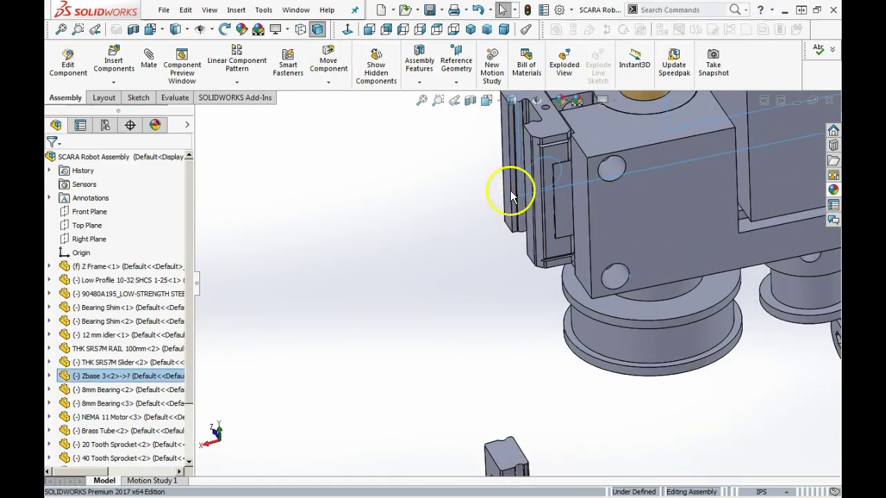
{"action": "left_click", "coordinate": [518, 122]}
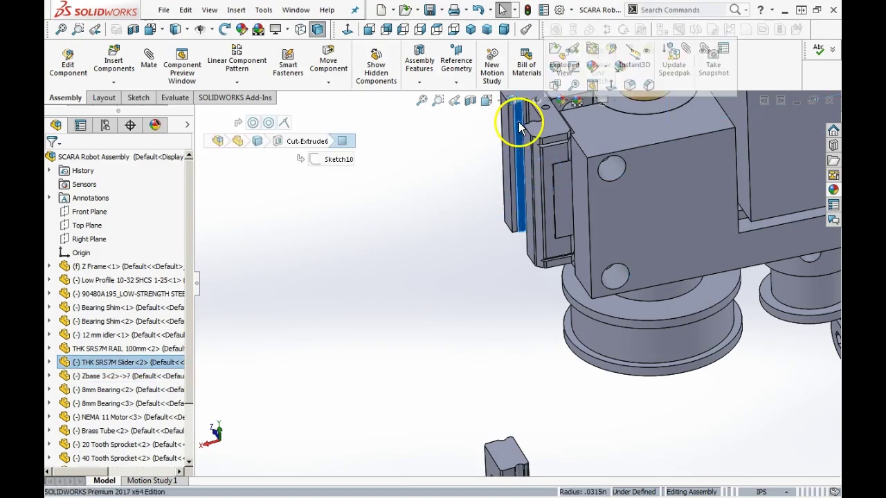
{"action": "left_click", "coordinate": [685, 51]}
{"action": "middle_click_drag", "start_coordinate": [549, 287], "coordinate": [519, 197]}
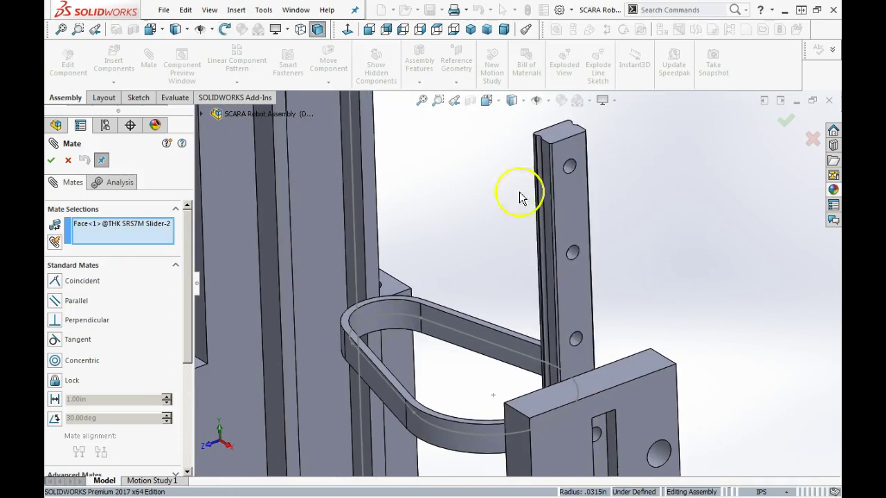
{"action": "left_click", "coordinate": [539, 152]}
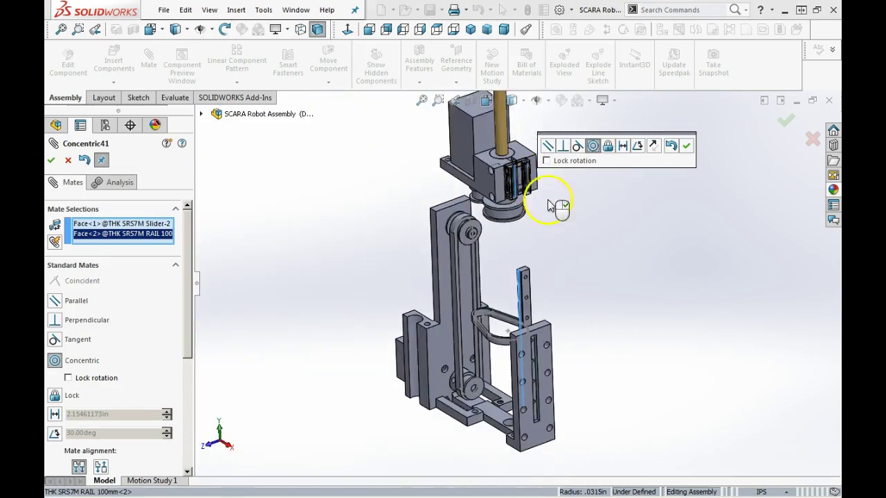
{"action": "left_click", "coordinate": [687, 147]}
Add a second concentric mate between the slider's opposite ball groove and the groove on the rail's other side
{"action": "scroll", "coordinate": [566, 195], "scroll_direction": "down", "scroll_amount": 5}
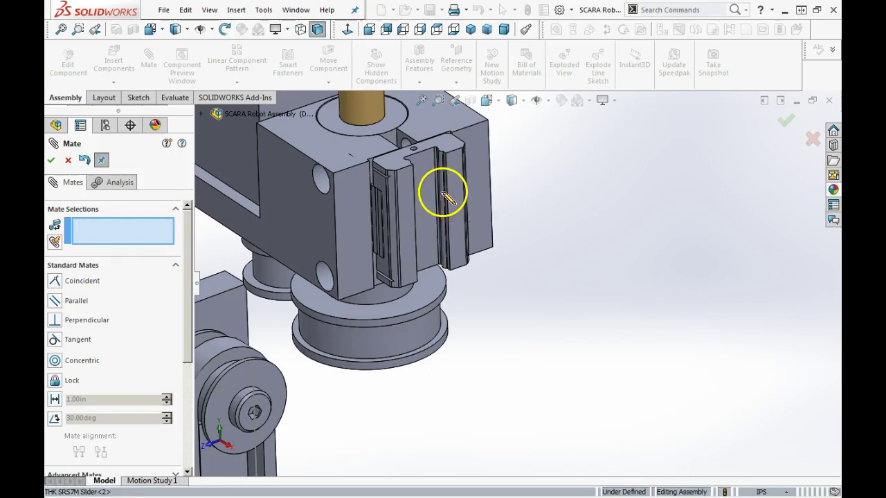
{"action": "scroll", "coordinate": [440, 197], "scroll_direction": "down", "scroll_amount": 1}
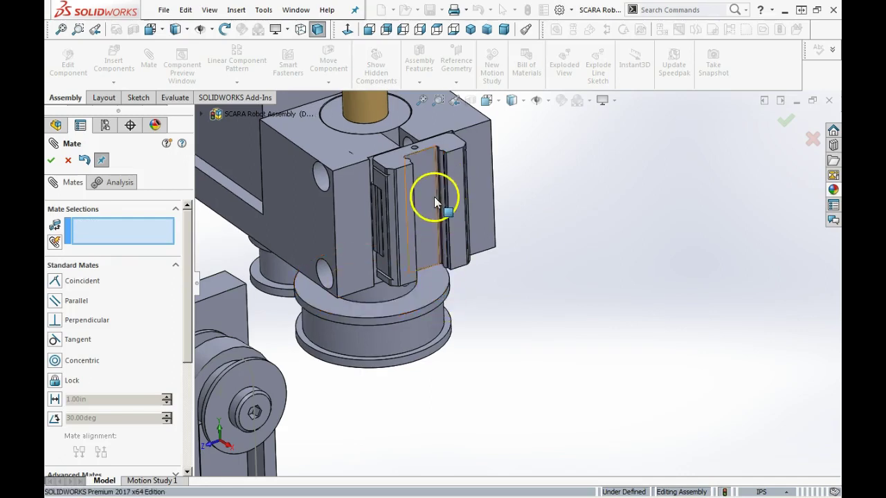
{"action": "scroll", "coordinate": [450, 214], "scroll_direction": "up", "scroll_amount": 2}
{"action": "scroll", "coordinate": [501, 260], "scroll_direction": "down", "scroll_amount": 6}
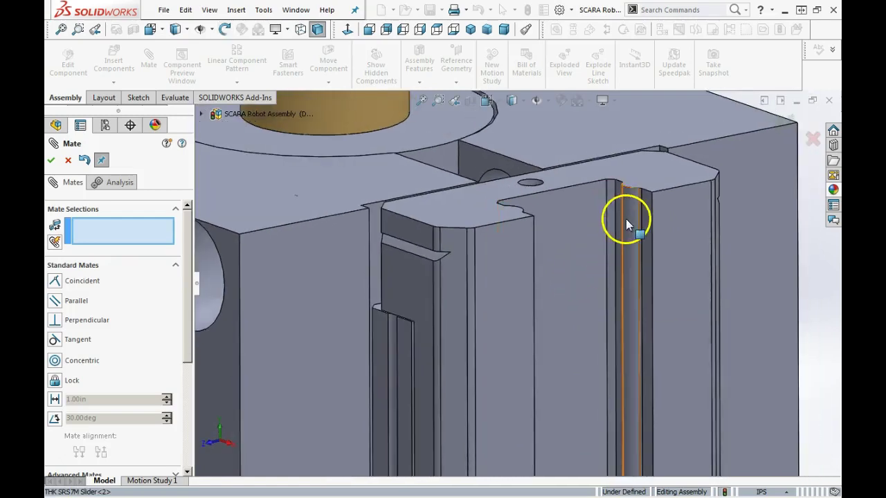
{"action": "left_click", "coordinate": [625, 220]}
{"action": "scroll", "coordinate": [622, 330], "scroll_direction": "up", "scroll_amount": 5}
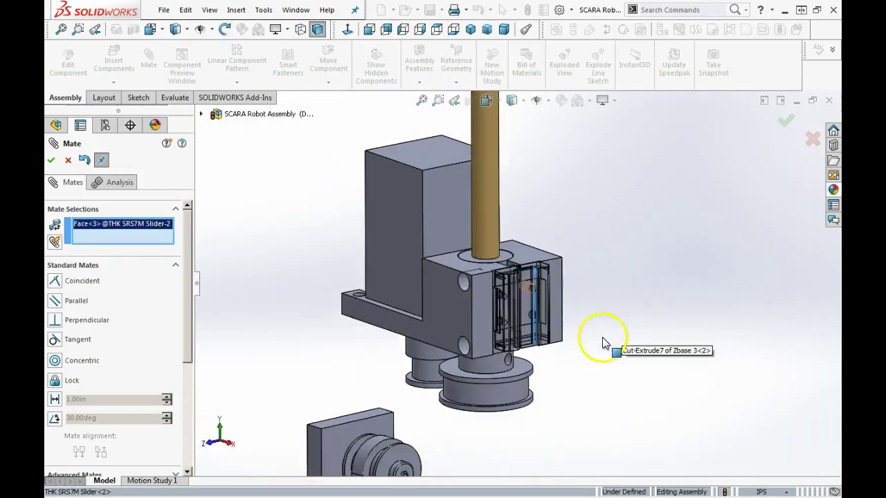
{"action": "scroll", "coordinate": [602, 343], "scroll_direction": "up", "scroll_amount": 3}
{"action": "middle_click_drag", "start_coordinate": [587, 342], "coordinate": [453, 399]}
{"action": "scroll", "coordinate": [454, 340], "scroll_direction": "down", "scroll_amount": 5}
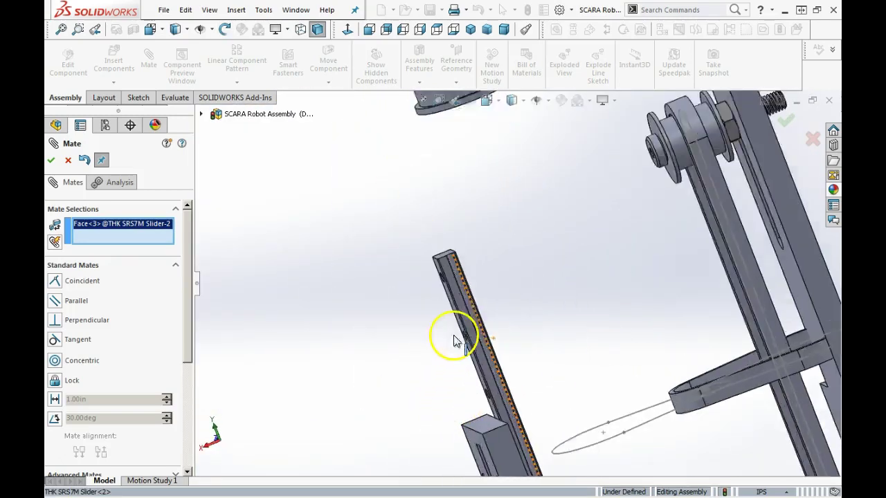
{"action": "scroll", "coordinate": [455, 340], "scroll_direction": "down", "scroll_amount": 3}
{"action": "left_click", "coordinate": [467, 195]}
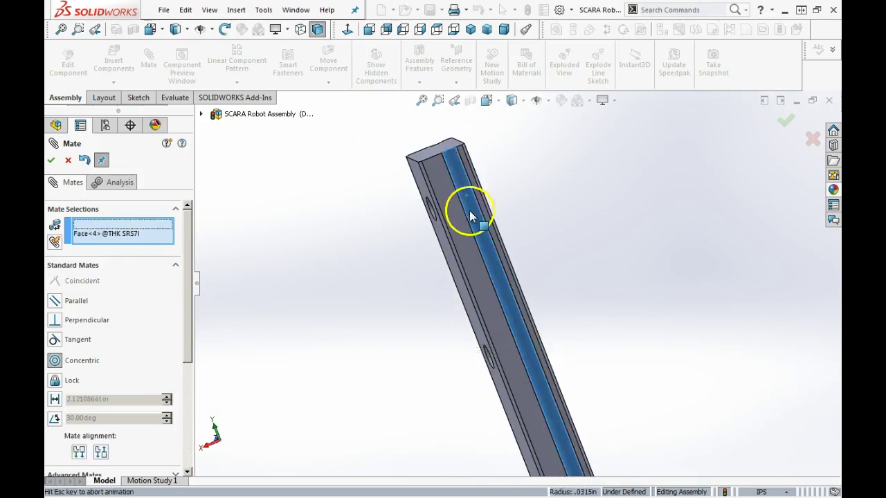
{"action": "scroll", "coordinate": [470, 217], "scroll_direction": "up", "scroll_amount": 5}
{"action": "left_click", "coordinate": [626, 188]}
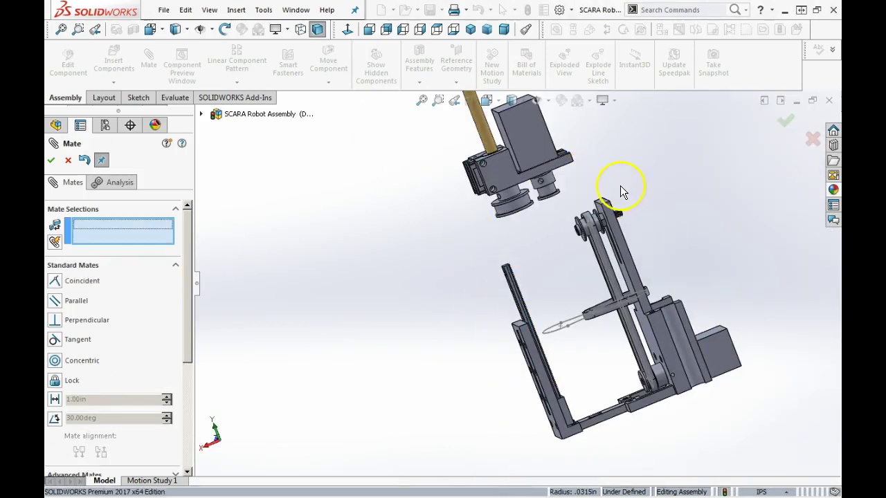
Slide the Z carriage down onto the linear rail to test its travel, and raise it back above the rail's upper end
{"action": "left_click_drag", "start_coordinate": [510, 167], "coordinate": [510, 293]}
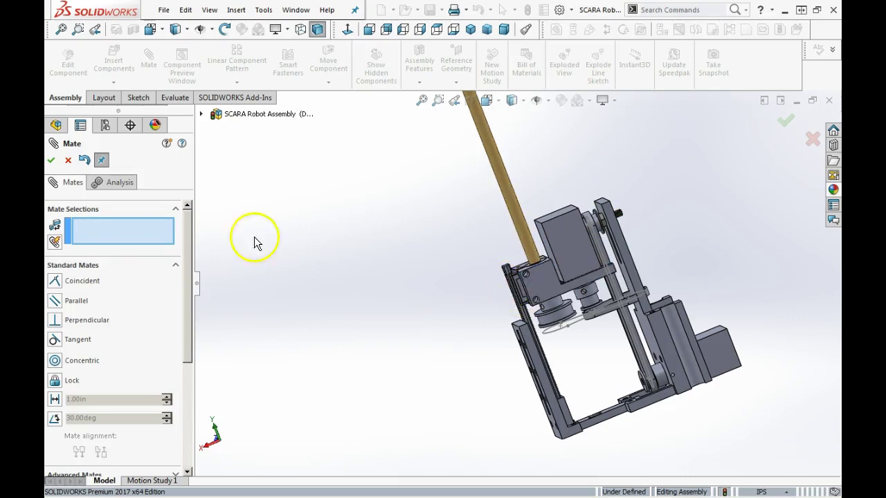
{"action": "left_click", "coordinate": [52, 161]}
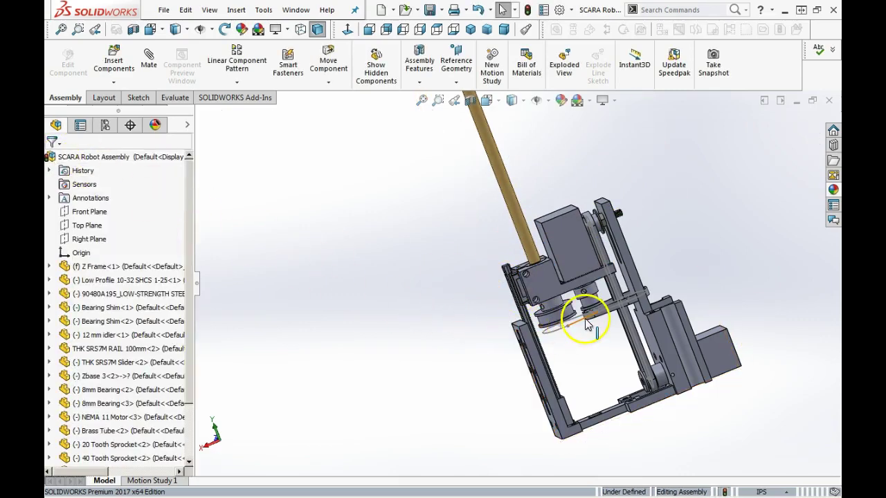
{"action": "scroll", "coordinate": [586, 324], "scroll_direction": "down", "scroll_amount": 2}
{"action": "scroll", "coordinate": [561, 320], "scroll_direction": "up", "scroll_amount": 3}
{"action": "middle_click_drag", "start_coordinate": [559, 316], "coordinate": [535, 314]}
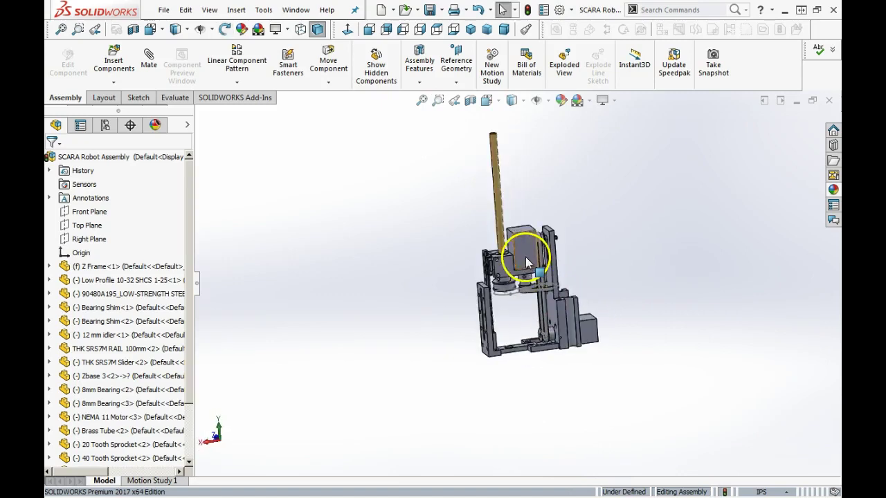
{"action": "left_click_drag", "start_coordinate": [526, 261], "coordinate": [521, 207]}
{"action": "left_click", "coordinate": [534, 294]}
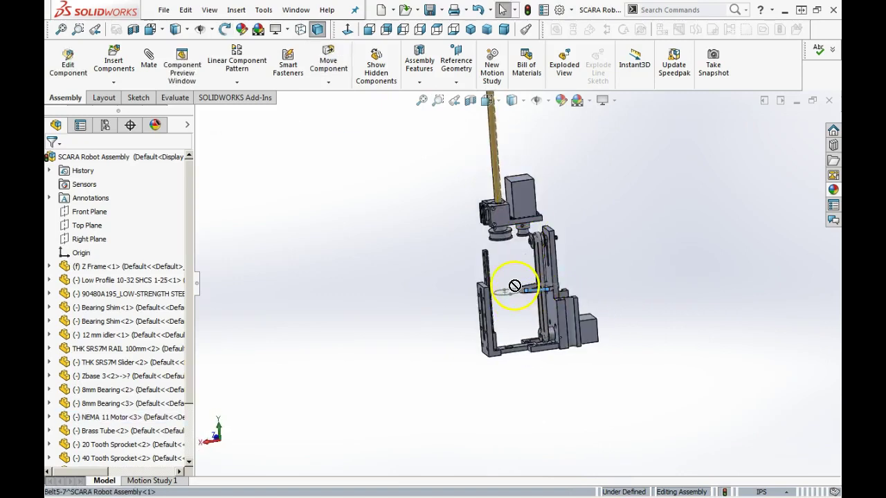
{"action": "scroll", "coordinate": [527, 297], "scroll_direction": "down", "scroll_amount": 5}
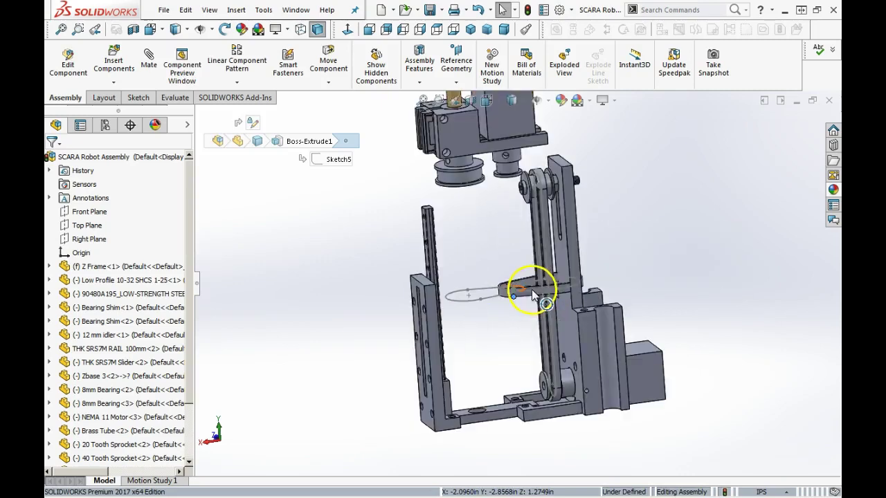
{"action": "left_click", "coordinate": [533, 291]}
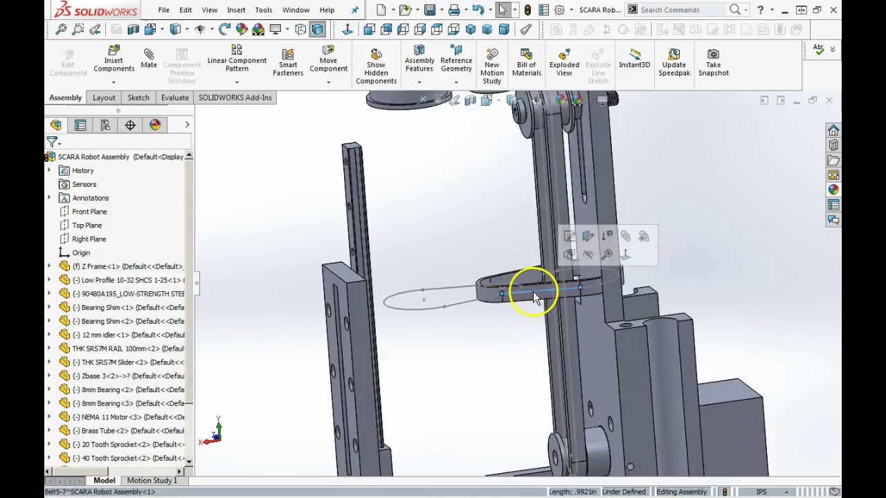
{"action": "scroll", "coordinate": [187, 385], "scroll_direction": "down", "scroll_amount": 2}
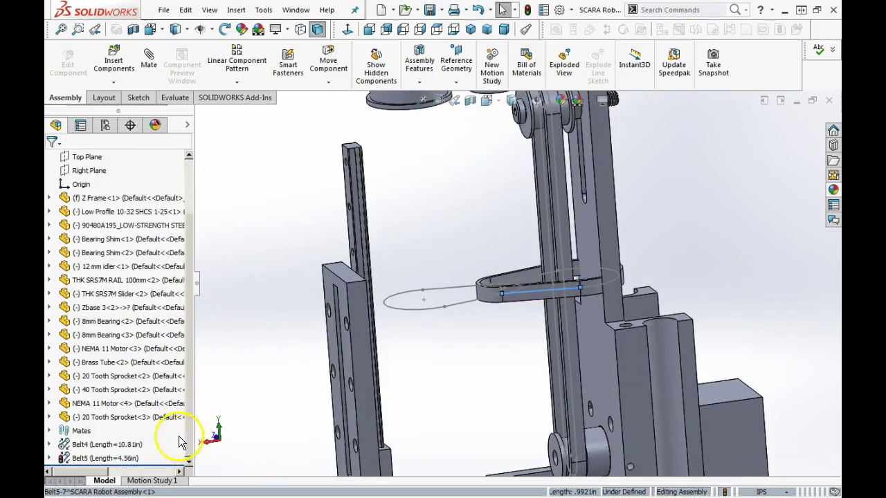
{"action": "left_click", "coordinate": [114, 459]}
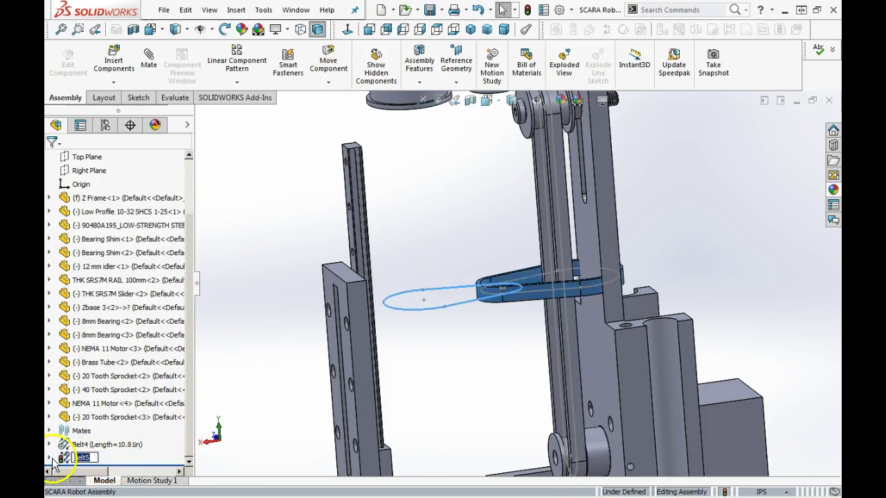
{"action": "double_click", "coordinate": [113, 458]}
{"action": "left_click", "coordinate": [124, 459]}
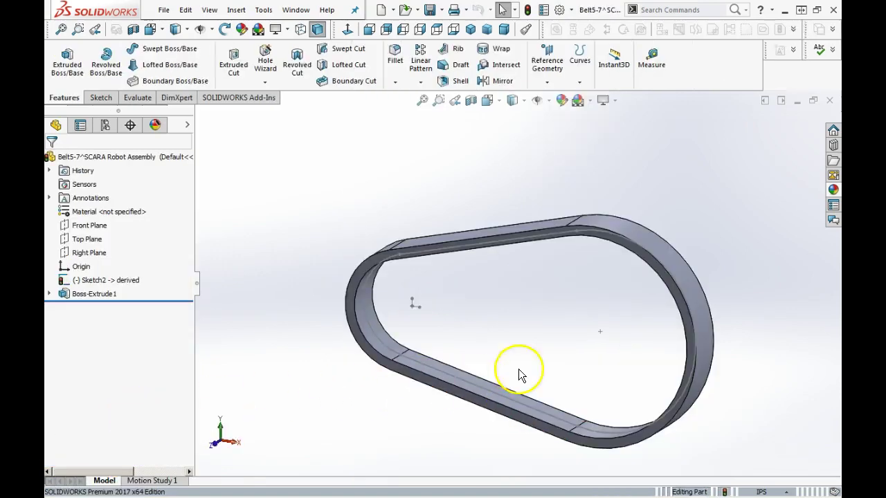
{"action": "left_click", "coordinate": [654, 240]}
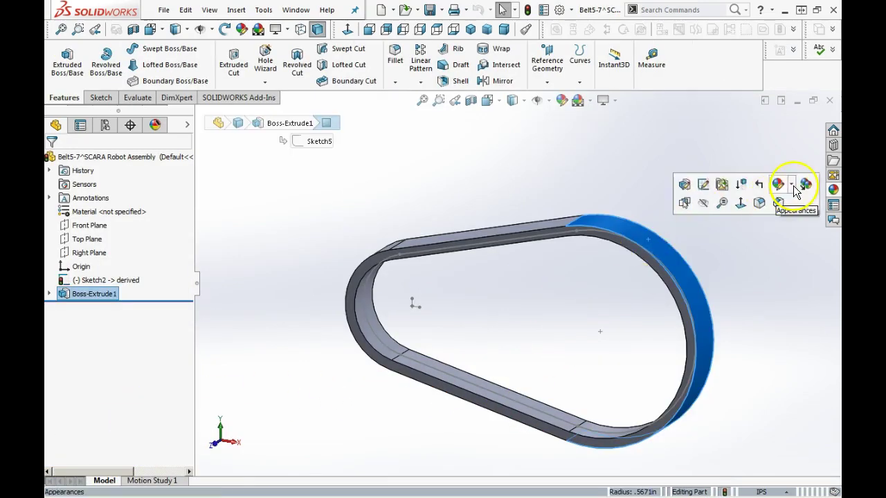
{"action": "left_click", "coordinate": [417, 364]}
{"action": "left_click", "coordinate": [475, 239]}
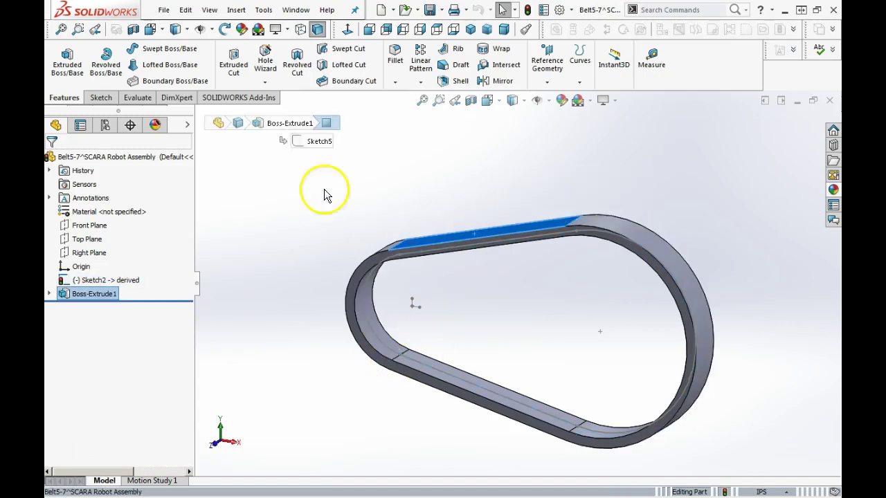
{"action": "left_click", "coordinate": [163, 9]}
{"action": "left_click", "coordinate": [182, 74]}
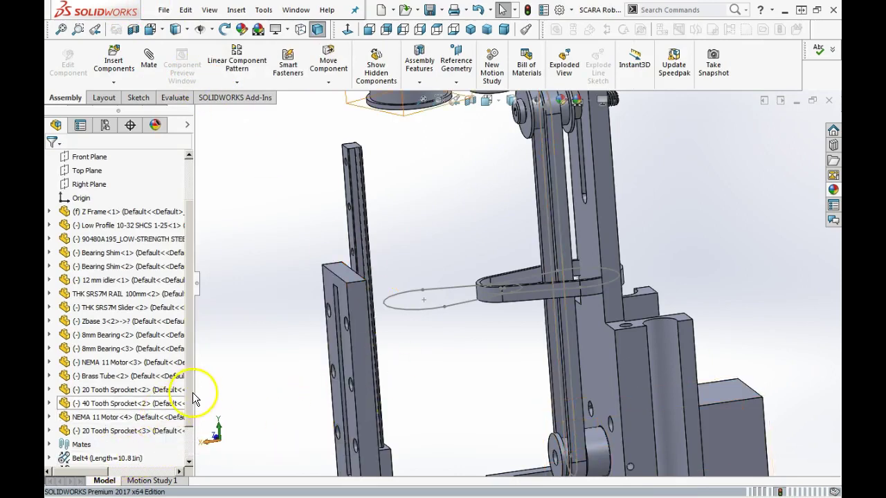
Suppress the LockToSketchMate5 mate that ties the Belt5 belt part to its sketch
{"action": "left_click", "coordinate": [535, 296]}
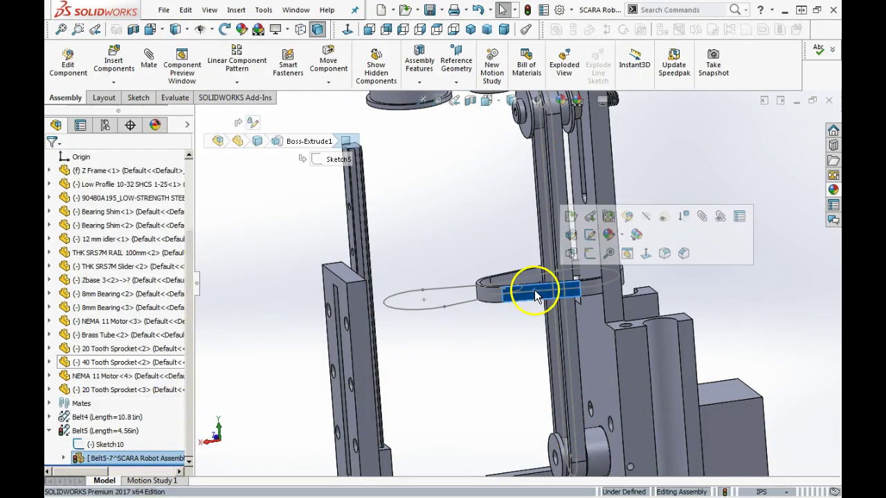
{"action": "left_click", "coordinate": [721, 223]}
{"action": "left_click", "coordinate": [221, 115]}
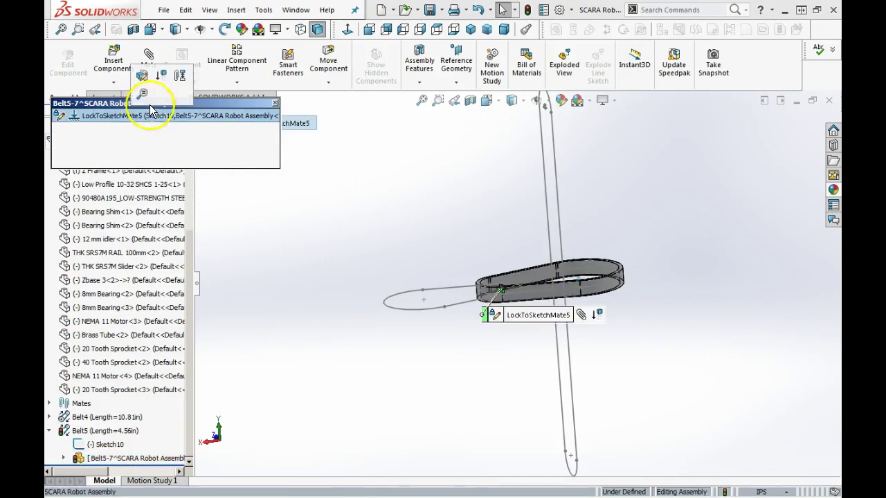
{"action": "left_click", "coordinate": [161, 77]}
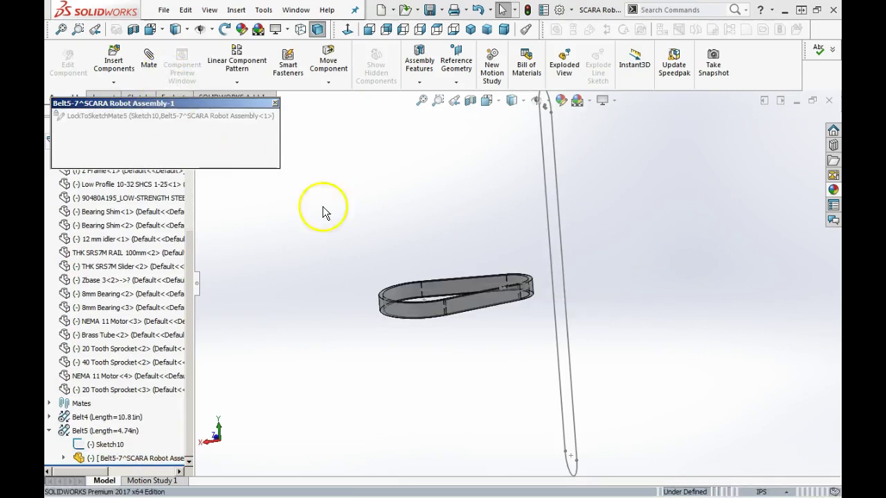
{"action": "left_click", "coordinate": [276, 104]}
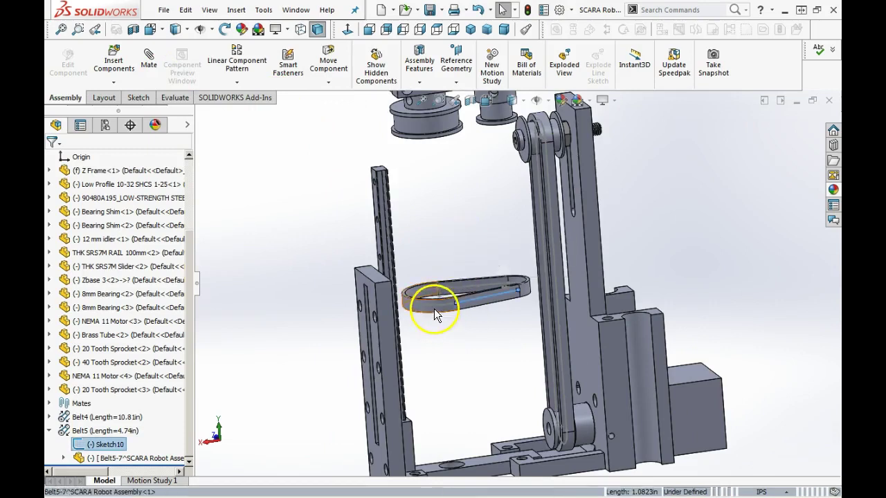
Move the freed belt part upward to just below the carriage's 40 tooth and 20 tooth sprockets
{"action": "left_click_drag", "start_coordinate": [439, 309], "coordinate": [423, 194]}
{"action": "scroll", "coordinate": [439, 190], "scroll_direction": "down", "scroll_amount": 3}
{"action": "scroll", "coordinate": [443, 197], "scroll_direction": "down", "scroll_amount": 2}
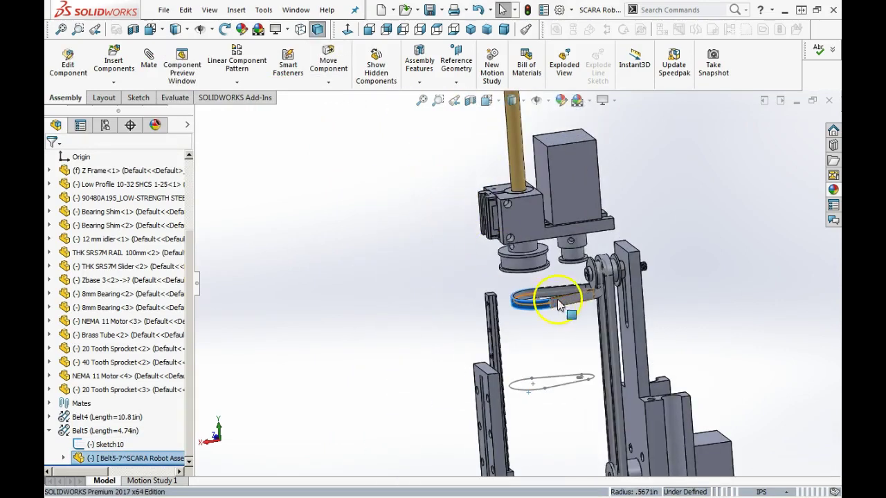
{"action": "scroll", "coordinate": [526, 283], "scroll_direction": "down", "scroll_amount": 3}
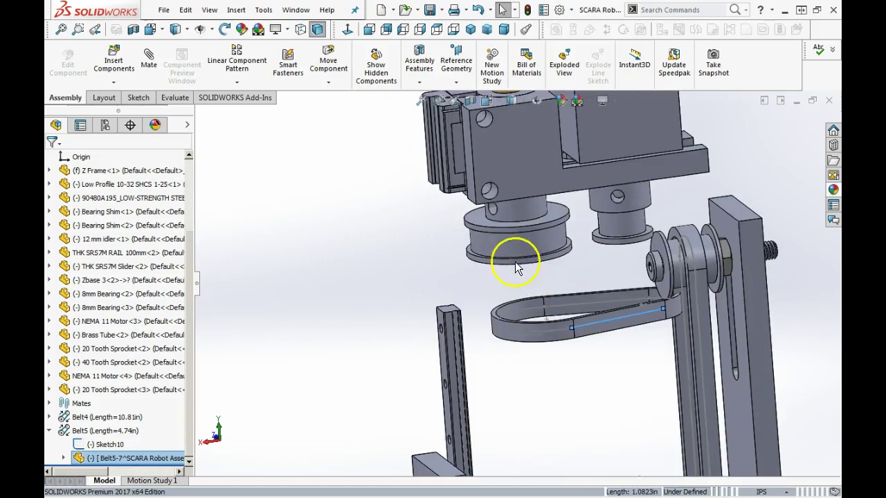
Add a concentric mate between the 40 Tooth Sprocket's belt-seat face and the large arc of the belt's sketch
{"action": "left_click", "coordinate": [514, 251]}
{"action": "middle_click_drag", "start_coordinate": [509, 253], "coordinate": [508, 305]}
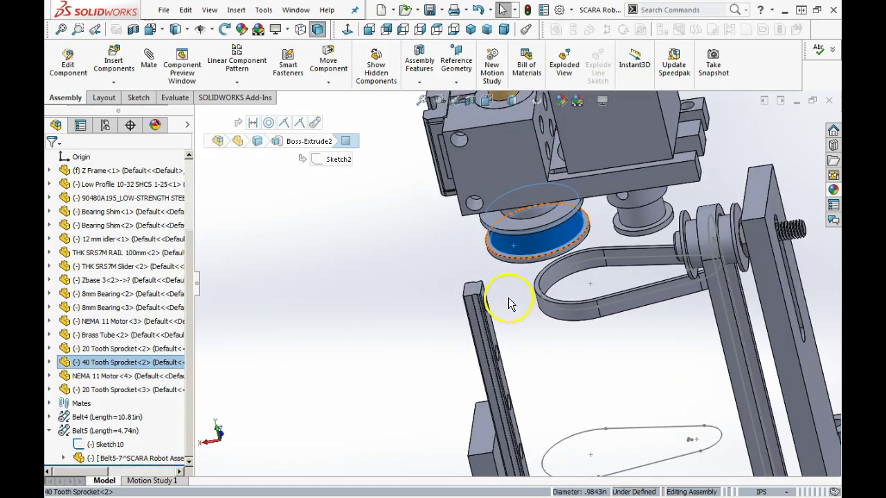
{"action": "left_click", "coordinate": [377, 292]}
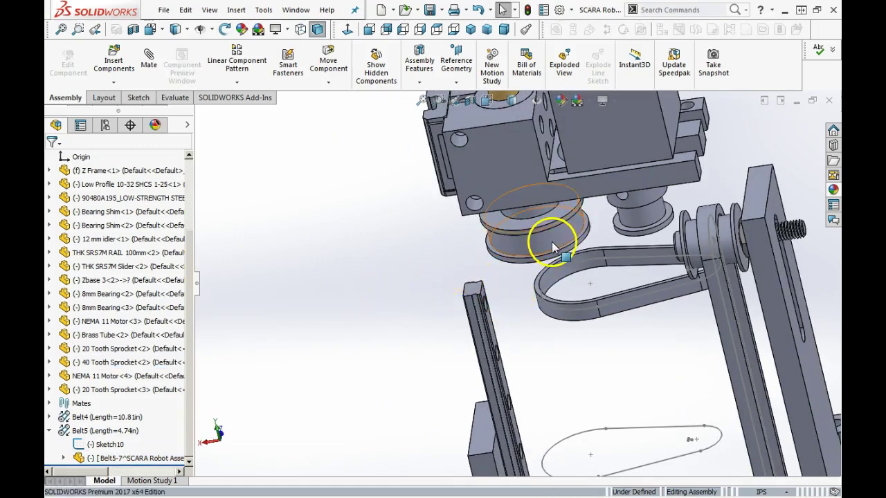
{"action": "left_click", "coordinate": [555, 242]}
{"action": "left_click", "coordinate": [721, 169]}
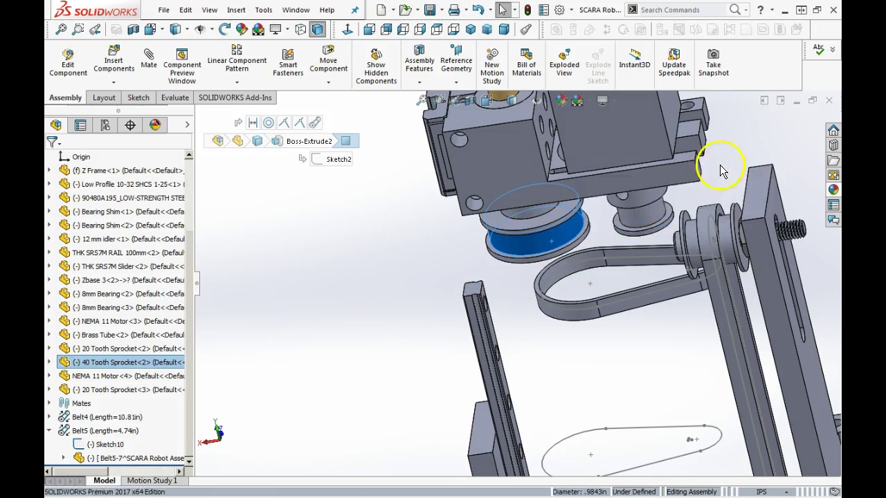
{"action": "left_click", "coordinate": [563, 275]}
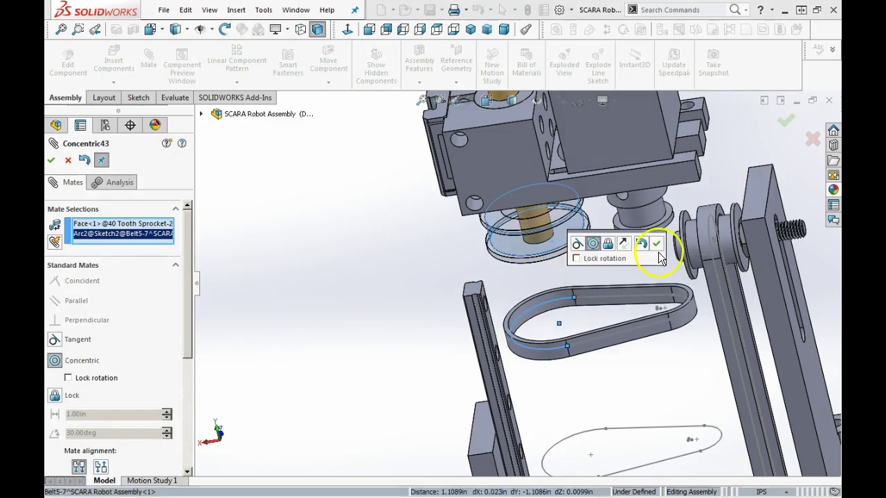
{"action": "left_click", "coordinate": [656, 245]}
Add a coincident mate between the 40 Tooth Sprocket's flange face and the belt's upper edge face to seat the belt on the sprockets
{"action": "middle_click_drag", "start_coordinate": [564, 312], "coordinate": [543, 174]}
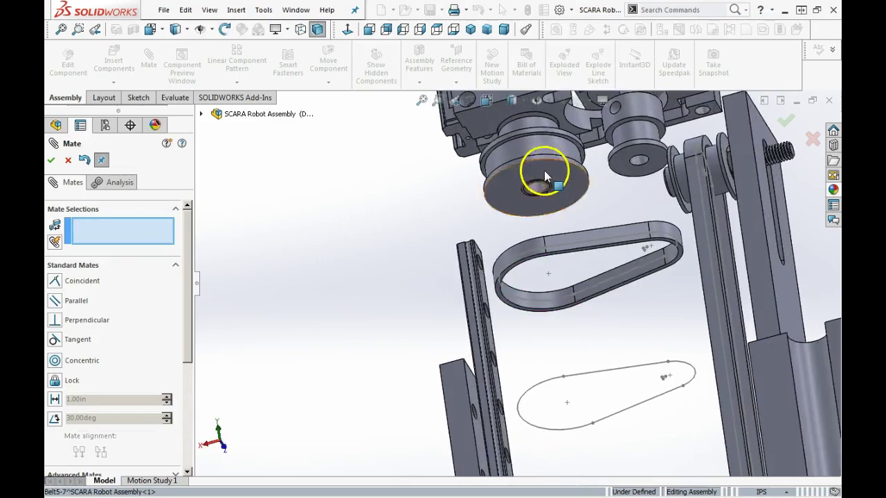
{"action": "scroll", "coordinate": [536, 149], "scroll_direction": "up", "scroll_amount": 5}
{"action": "left_click", "coordinate": [521, 148]}
{"action": "middle_click_drag", "start_coordinate": [547, 244], "coordinate": [567, 391]}
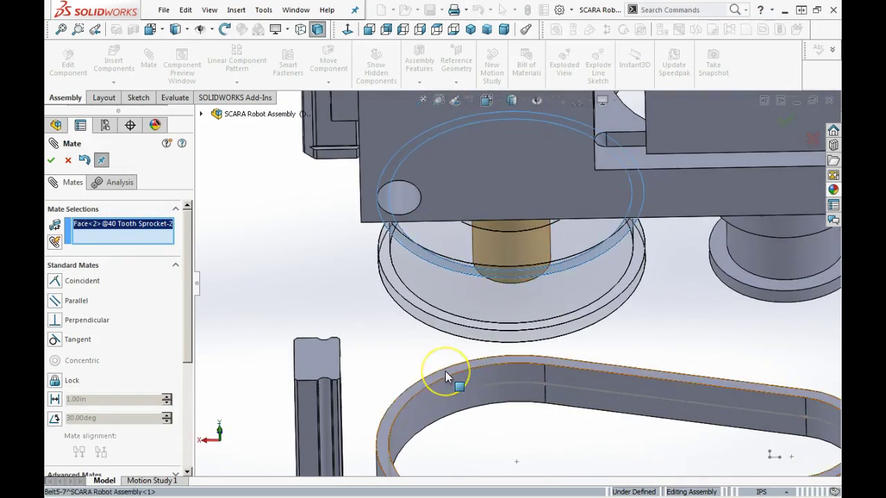
{"action": "left_click", "coordinate": [445, 371]}
{"action": "left_click", "coordinate": [583, 393]}
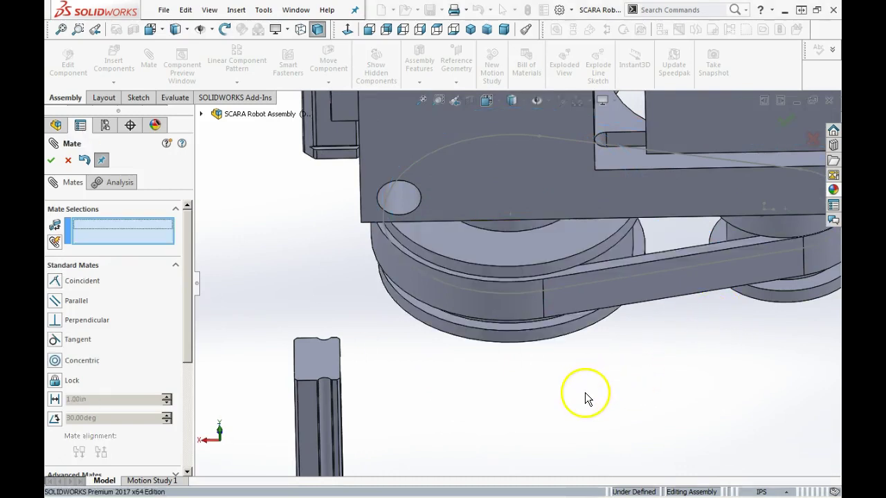
{"action": "scroll", "coordinate": [539, 369], "scroll_direction": "up", "scroll_amount": 3}
{"action": "left_click", "coordinate": [52, 161]}
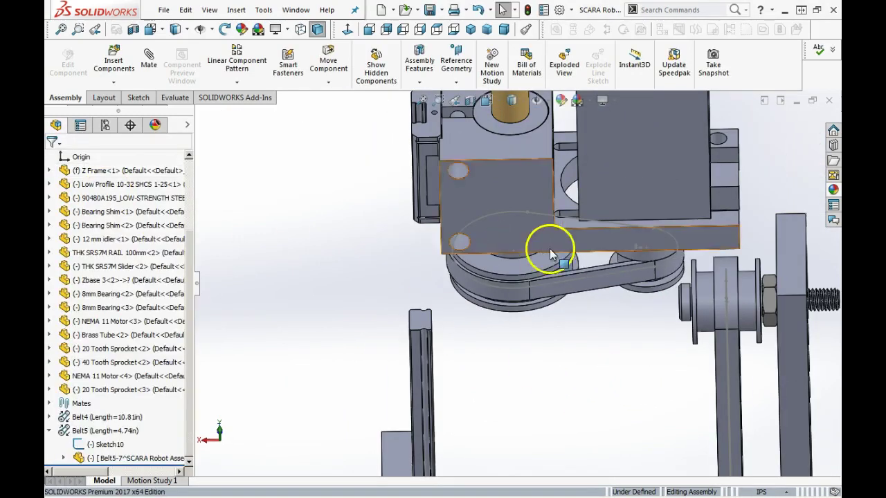
Slide the Z carriage with its attached belt down onto the linear rail
{"action": "scroll", "coordinate": [554, 247], "scroll_direction": "up", "scroll_amount": 3}
{"action": "left_click_drag", "start_coordinate": [565, 234], "coordinate": [569, 346]}
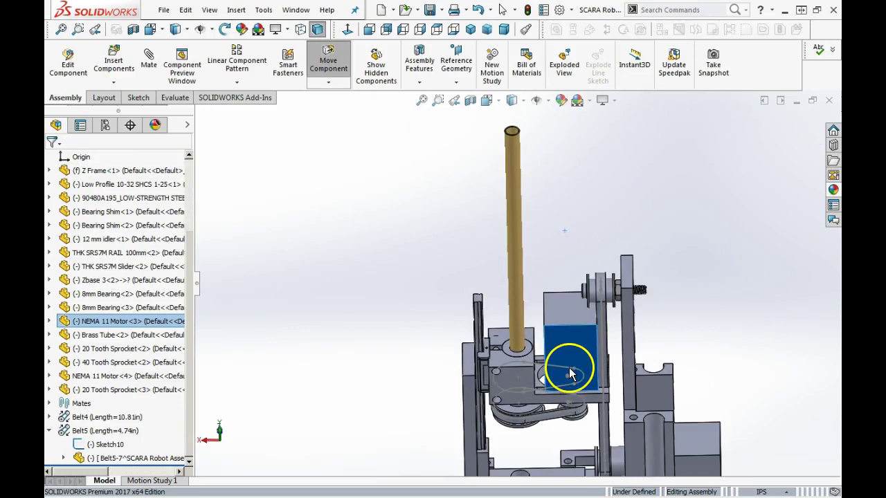
{"action": "key", "text": "Escape"}
Delete the Coincident30 mate between the brass tube and the 40 Tooth Sprocket
{"action": "scroll", "coordinate": [535, 366], "scroll_direction": "up", "scroll_amount": 3}
{"action": "scroll", "coordinate": [538, 346], "scroll_direction": "down", "scroll_amount": 3}
{"action": "middle_click_drag", "start_coordinate": [520, 365], "coordinate": [448, 409]}
{"action": "left_click", "coordinate": [420, 403]}
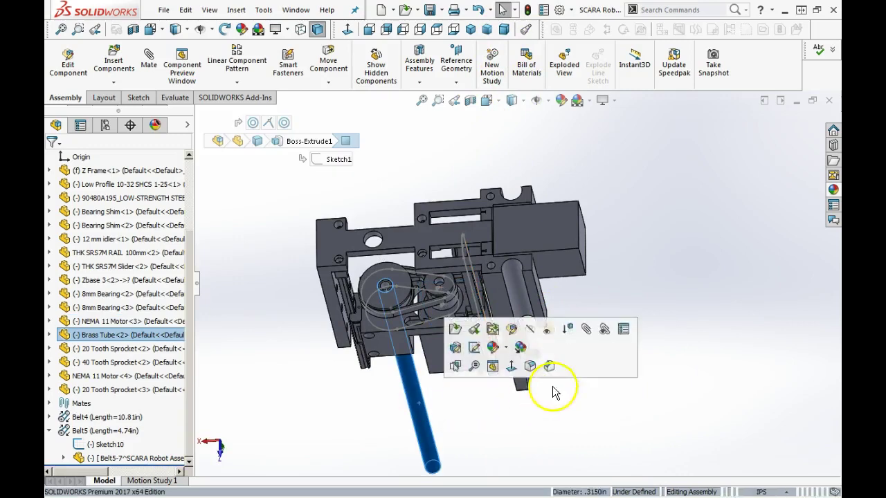
{"action": "left_click", "coordinate": [606, 333]}
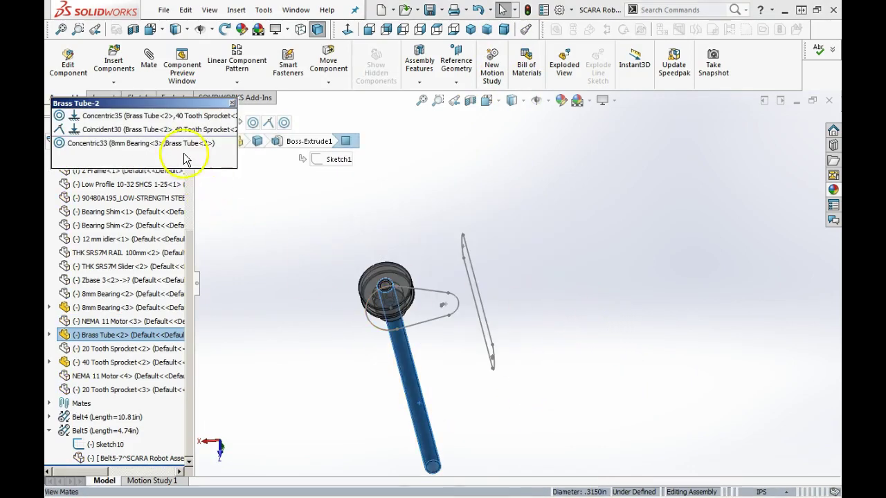
{"action": "mouse_move", "coordinate": [186, 151]}
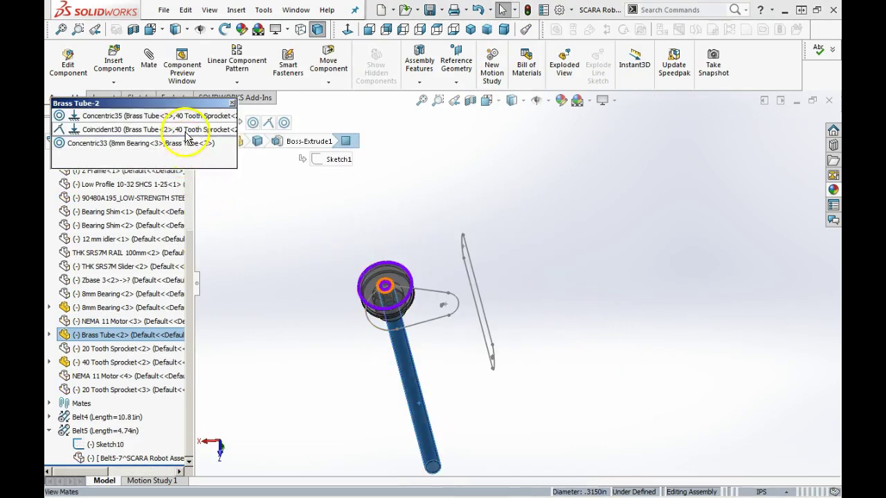
{"action": "left_click", "coordinate": [189, 133]}
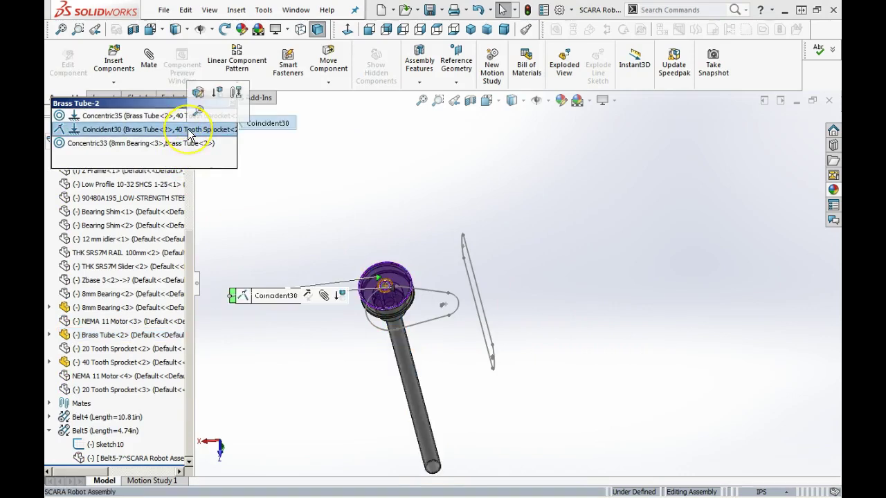
{"action": "right_click", "coordinate": [188, 132]}
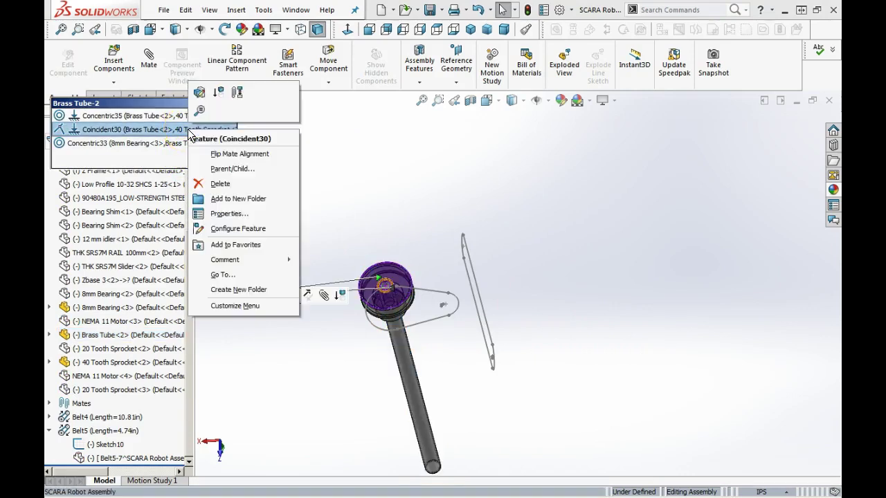
{"action": "left_click", "coordinate": [219, 183]}
{"action": "left_click", "coordinate": [503, 176]}
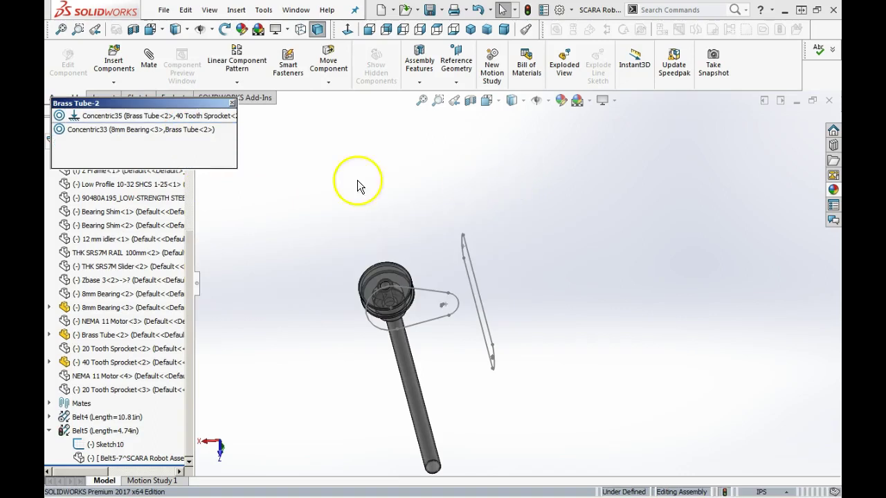
{"action": "left_click", "coordinate": [232, 102]}
Slide the freed brass tube down through the carriage and sprocket until it extends below the Z frame's base
{"action": "left_click_drag", "start_coordinate": [427, 415], "coordinate": [386, 271]}
{"action": "middle_click_drag", "start_coordinate": [423, 402], "coordinate": [491, 413]}
{"action": "middle_click_drag", "start_coordinate": [577, 355], "coordinate": [537, 346]}
{"action": "left_click", "coordinate": [470, 270]}
{"action": "left_click_drag", "start_coordinate": [470, 270], "coordinate": [472, 276]}
{"action": "left_click_drag", "start_coordinate": [571, 407], "coordinate": [537, 387]}
{"action": "scroll", "coordinate": [546, 356], "scroll_direction": "down", "scroll_amount": 3}
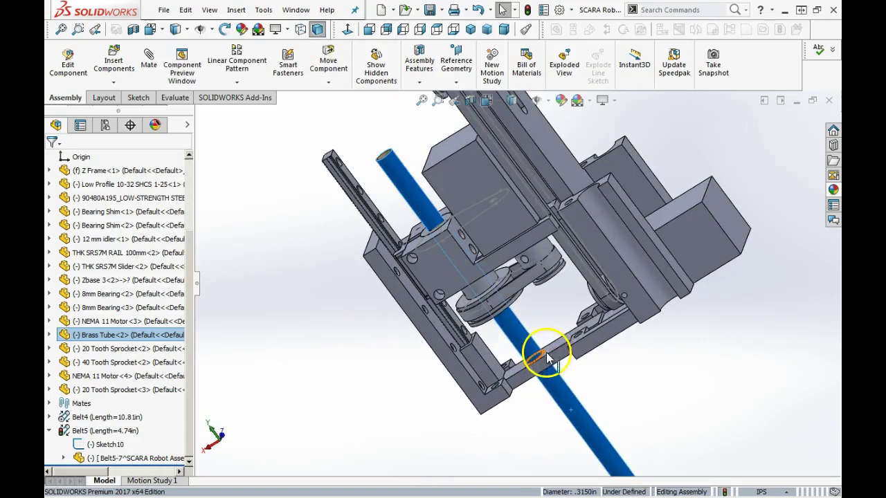
{"action": "middle_click_drag", "start_coordinate": [551, 348], "coordinate": [566, 337]}
{"action": "scroll", "coordinate": [574, 342], "scroll_direction": "down", "scroll_amount": 3}
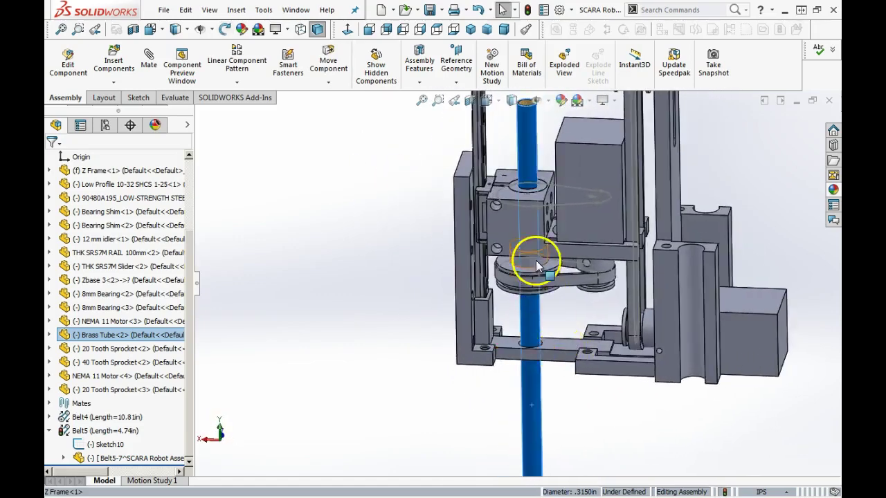
{"action": "left_click", "coordinate": [505, 143]}
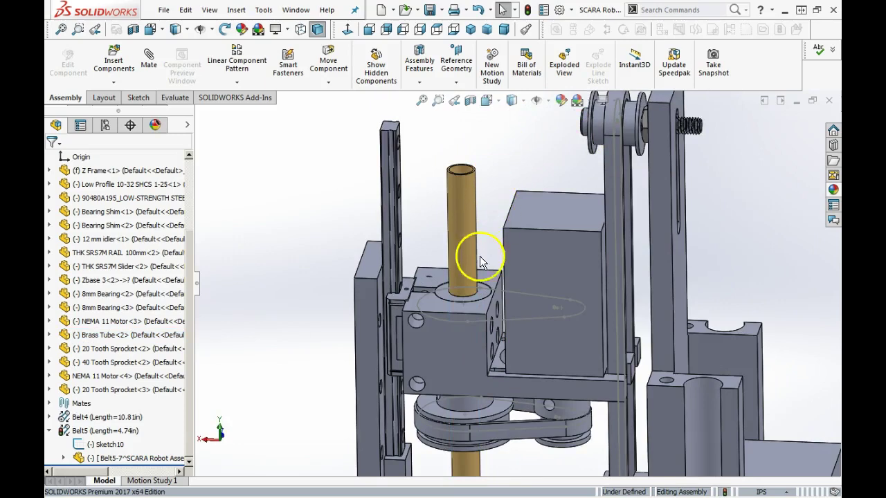
Add a 0.10 in distance mate between the brass tube's upper end face and the top face of Zbase 3
{"action": "left_click", "coordinate": [467, 310]}
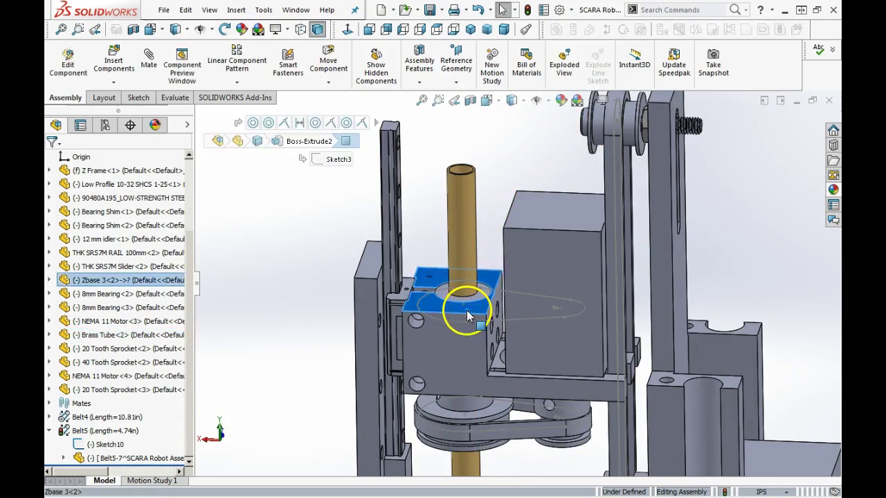
{"action": "scroll", "coordinate": [481, 199], "scroll_direction": "down", "scroll_amount": 4}
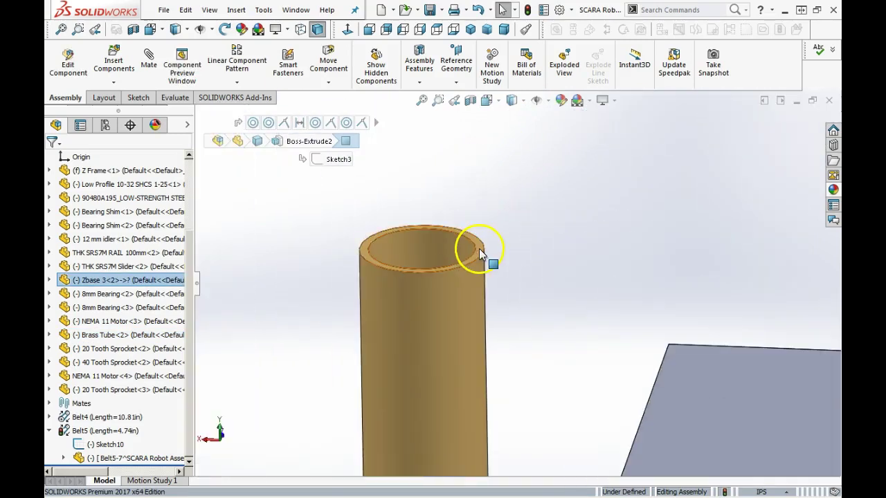
{"action": "left_click", "coordinate": [479, 248]}
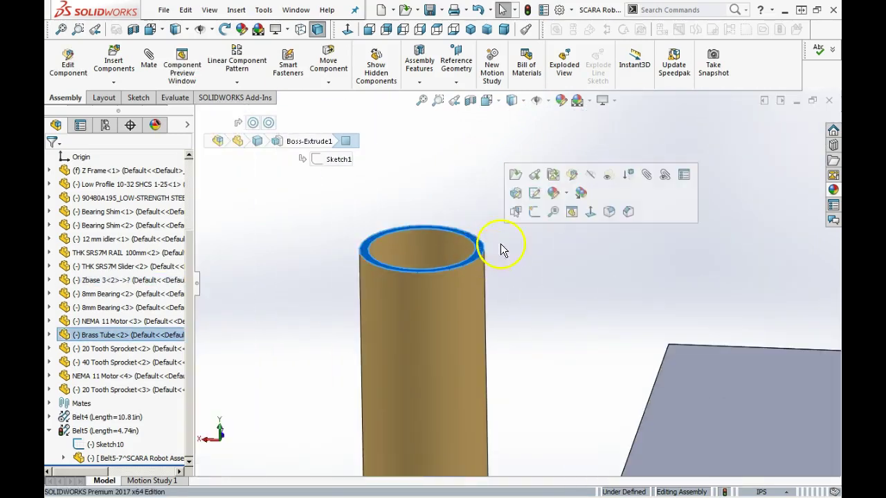
{"action": "left_click", "coordinate": [647, 177]}
{"action": "scroll", "coordinate": [501, 275], "scroll_direction": "up", "scroll_amount": 5}
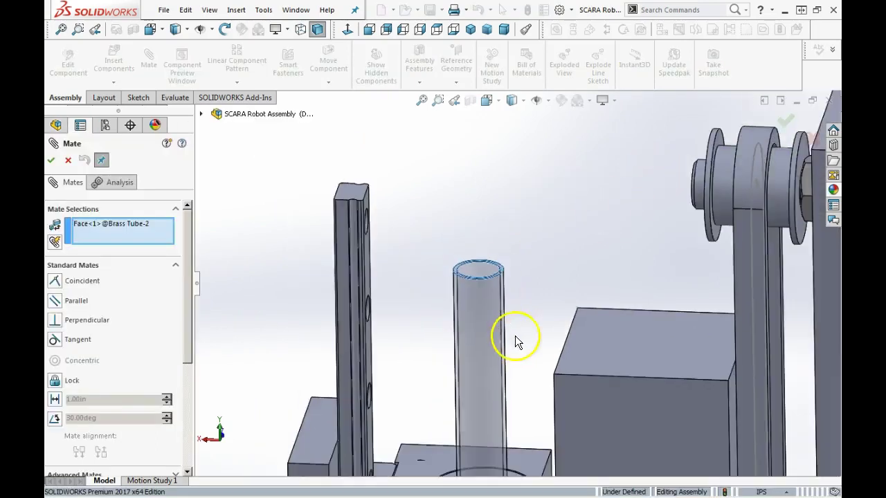
{"action": "scroll", "coordinate": [510, 423], "scroll_direction": "down", "scroll_amount": 2}
{"action": "left_click", "coordinate": [448, 367]}
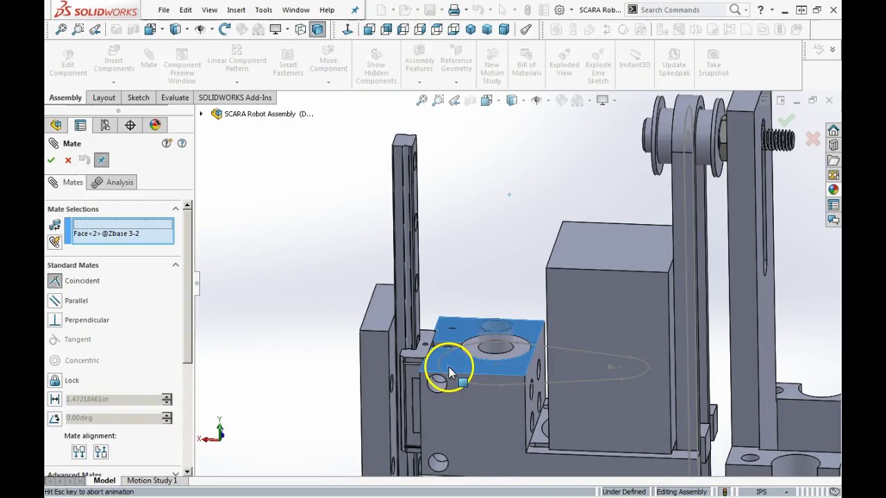
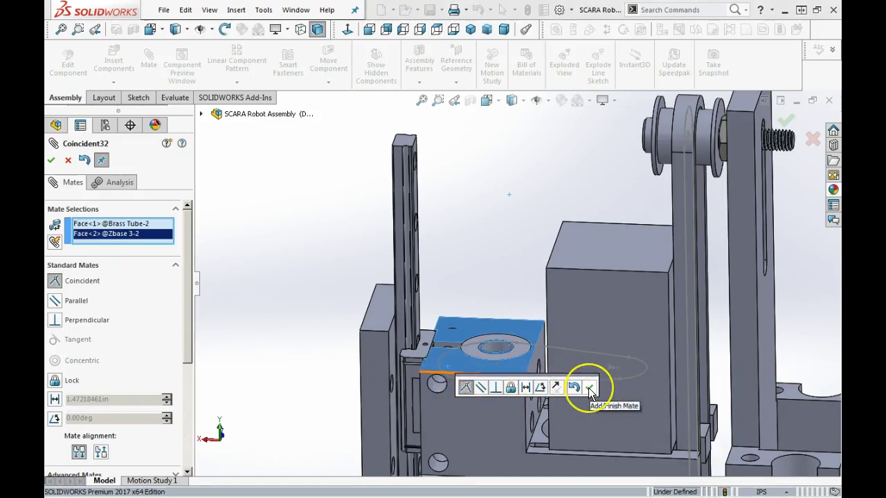
{"action": "left_click", "coordinate": [54, 401]}
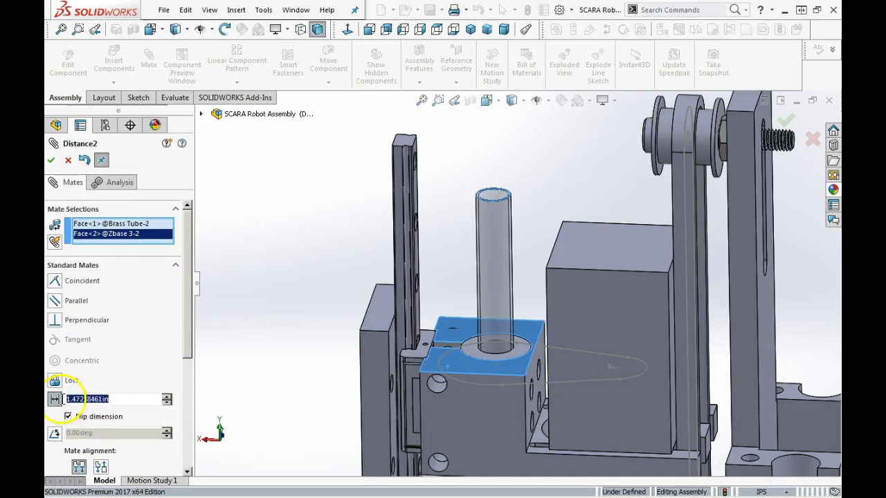
{"action": "type", "text": "0.1"}
{"action": "key", "text": "Return"}
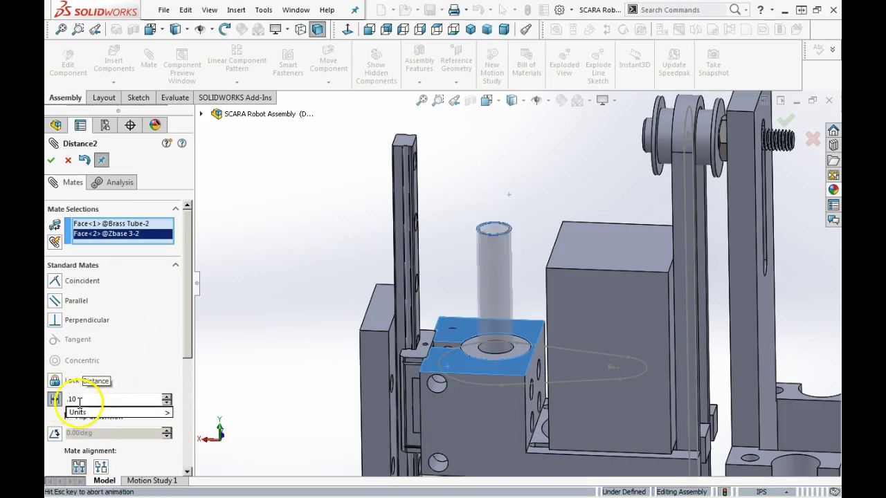
{"action": "left_click", "coordinate": [51, 160]}
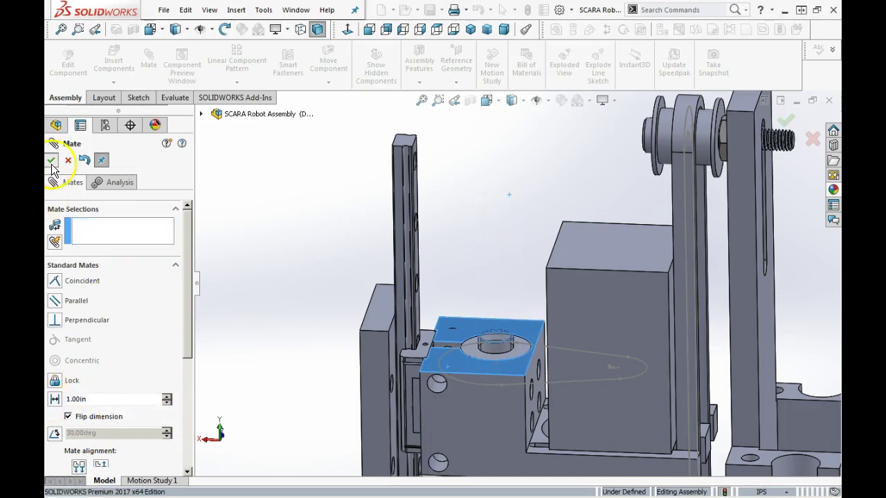
{"action": "scroll", "coordinate": [487, 353], "scroll_direction": "up", "scroll_amount": 5}
{"action": "scroll", "coordinate": [557, 374], "scroll_direction": "down", "scroll_amount": 5}
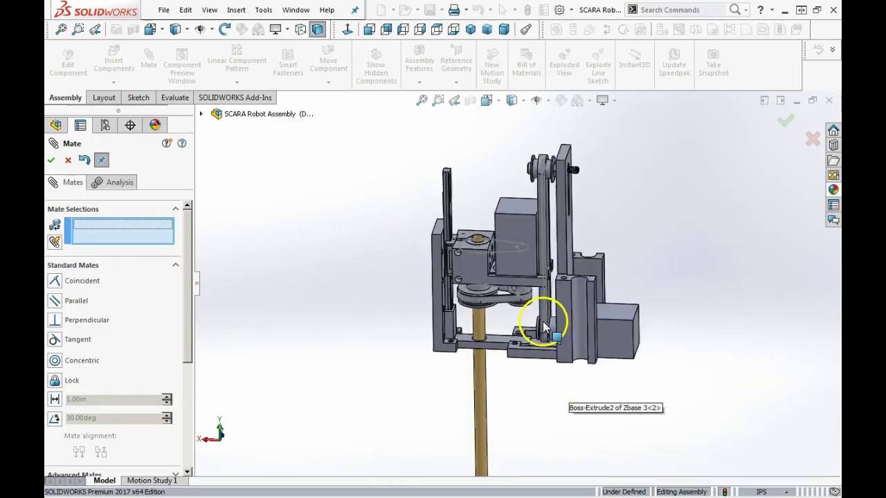
{"action": "middle_click_drag", "start_coordinate": [524, 312], "coordinate": [410, 311]}
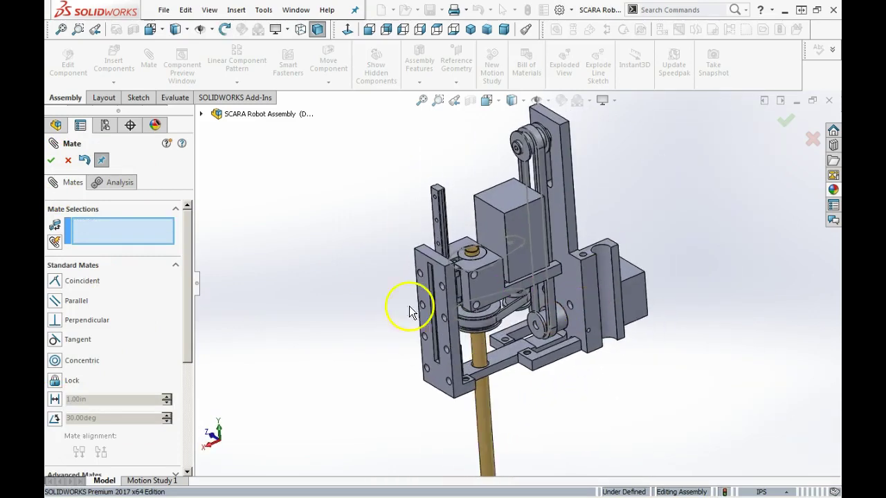
{"action": "left_click", "coordinate": [52, 161]}
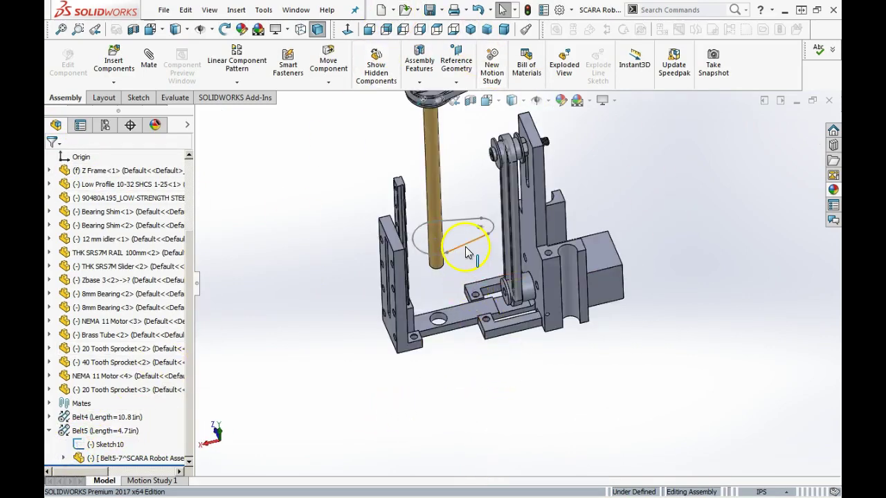
Suppress Sketch10 under Belt5 and move the Z carriage slightly downward above the rail
{"action": "left_click", "coordinate": [466, 247]}
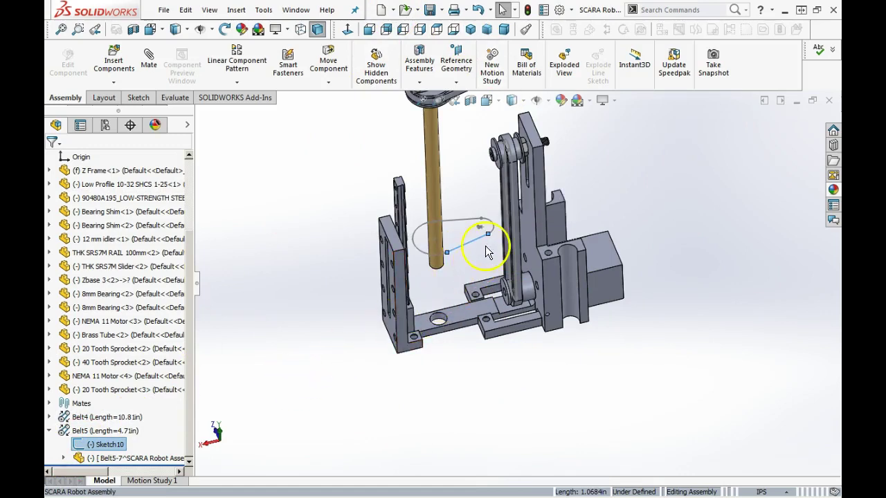
{"action": "left_click", "coordinate": [113, 446]}
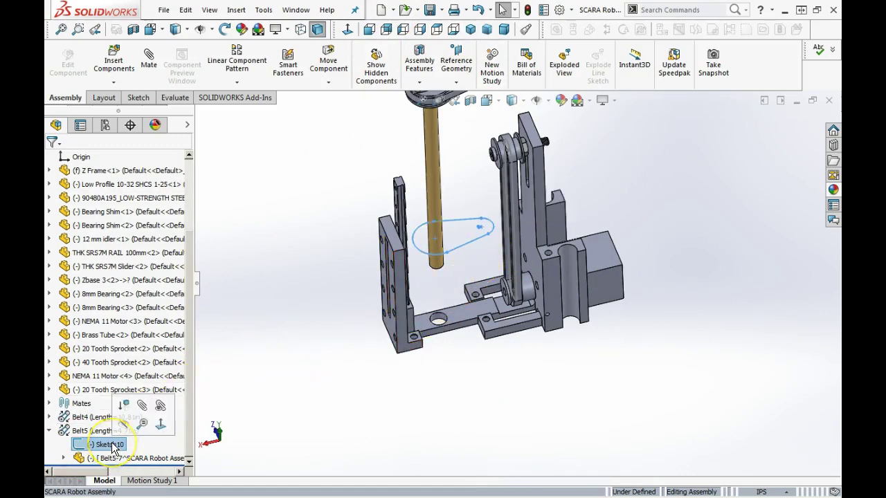
{"action": "left_click", "coordinate": [125, 408]}
{"action": "scroll", "coordinate": [515, 207], "scroll_direction": "up", "scroll_amount": 2}
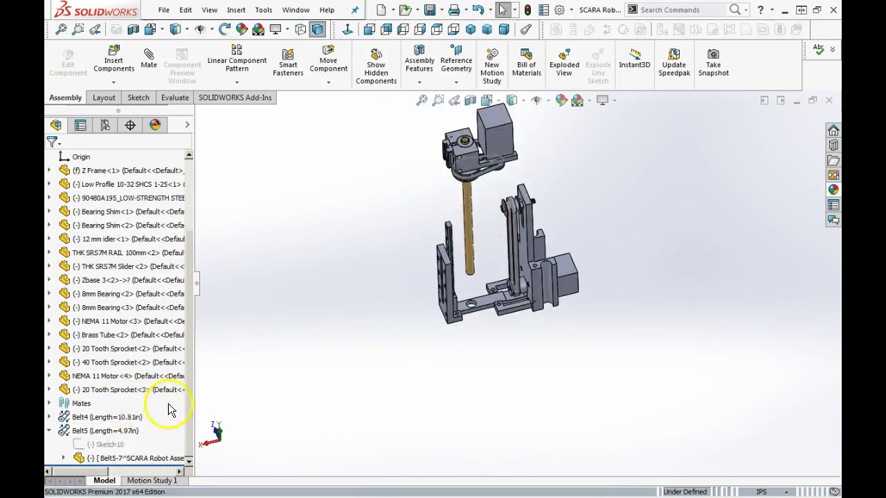
{"action": "left_click_drag", "start_coordinate": [484, 142], "coordinate": [504, 159]}
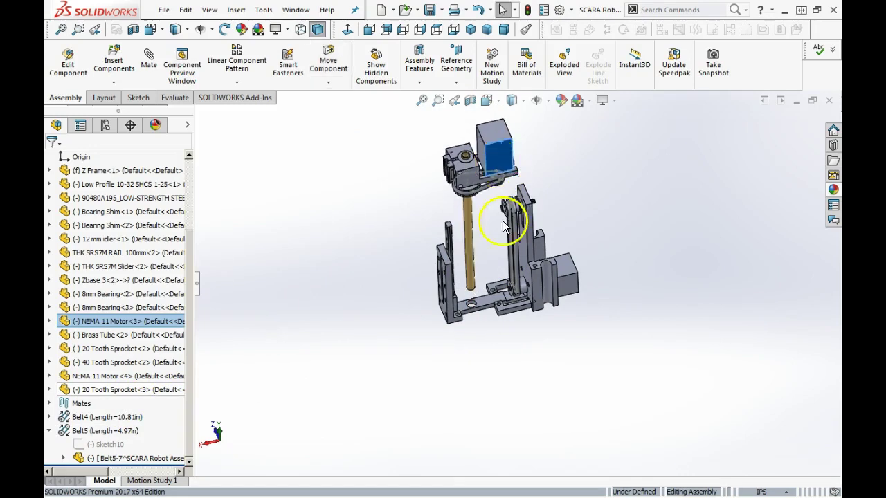
Insert the GT2 Lift Part into the assembly, placing it in free space beside the Z frame
{"action": "scroll", "coordinate": [505, 225], "scroll_direction": "down", "scroll_amount": 2}
{"action": "middle_click_drag", "start_coordinate": [505, 251], "coordinate": [550, 217]}
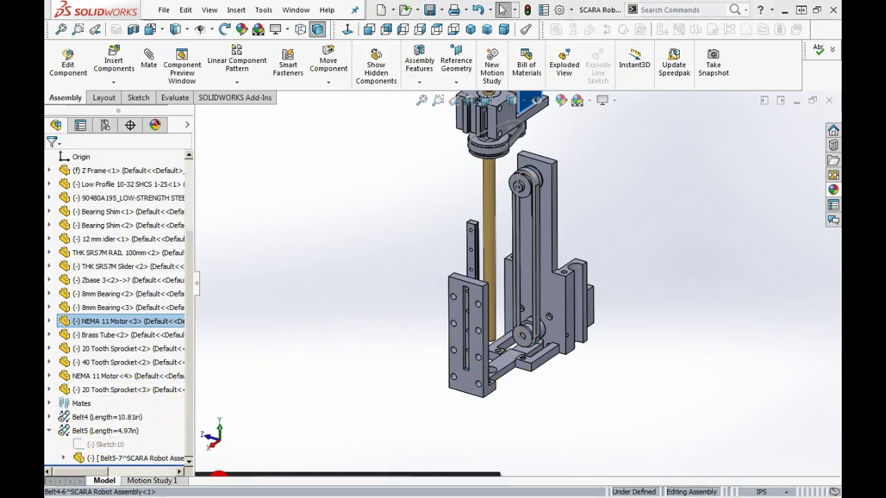
{"action": "left_click", "coordinate": [603, 247]}
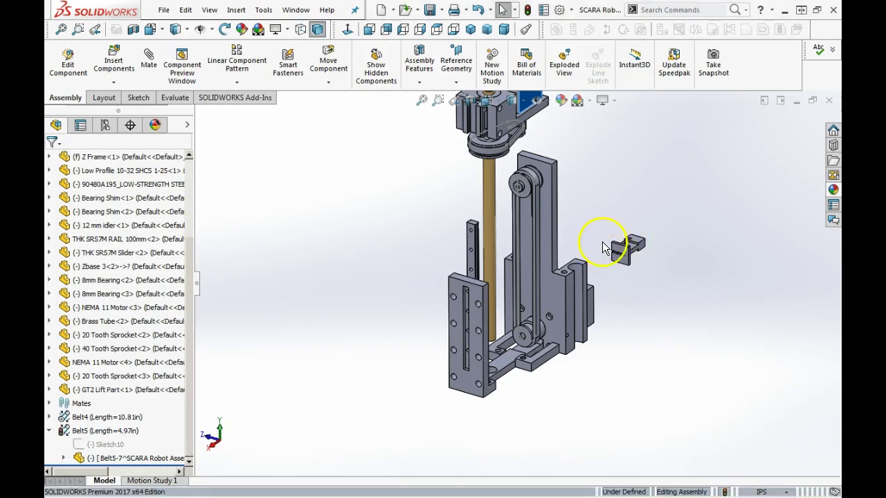
Rotate the GT2 Lift Part so it stands upright with its flat plate at the bottom
{"action": "scroll", "coordinate": [593, 230], "scroll_direction": "down", "scroll_amount": 4}
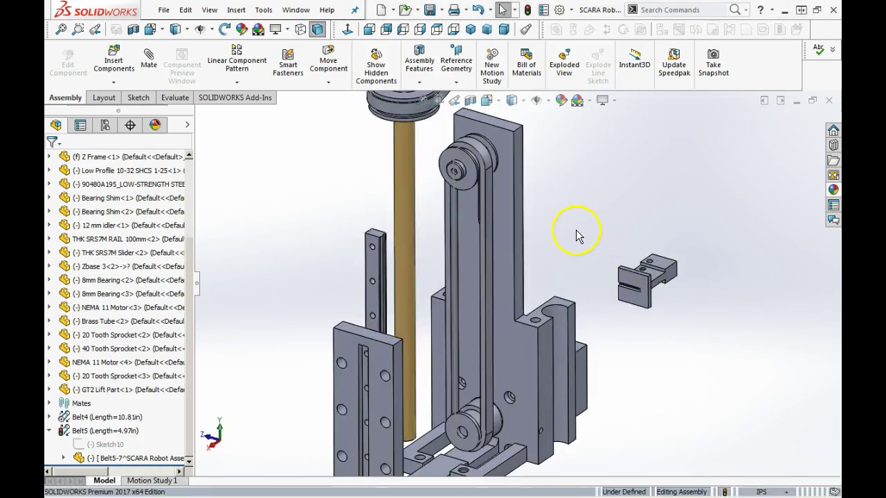
{"action": "mouse_move", "coordinate": [640, 289]}
{"action": "middle_mouse_down"}
{"action": "mouse_move", "coordinate": [641, 301]}
{"action": "mouse_move", "coordinate": [642, 287]}
{"action": "middle_mouse_up"}
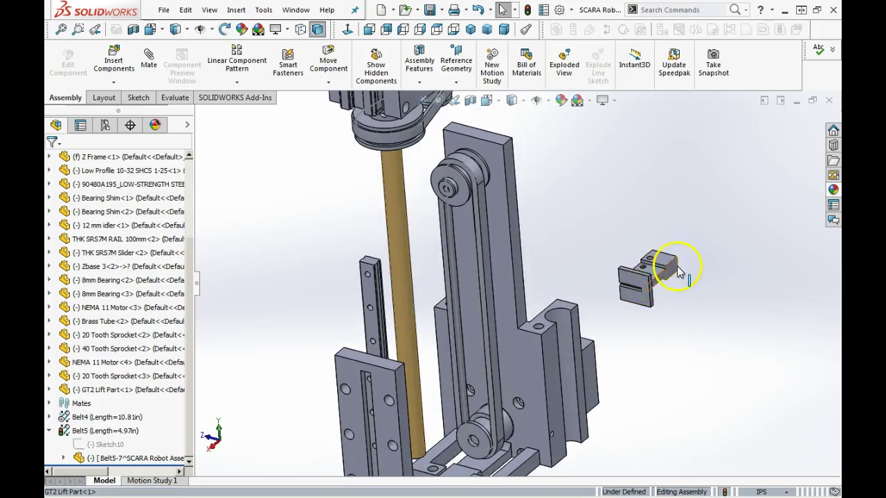
{"action": "left_click", "coordinate": [678, 272]}
{"action": "right_click_drag", "start_coordinate": [633, 275], "coordinate": [650, 253]}
{"action": "scroll", "coordinate": [652, 254], "scroll_direction": "down", "scroll_amount": 2}
{"action": "middle_click_drag", "start_coordinate": [650, 257], "coordinate": [633, 252]}
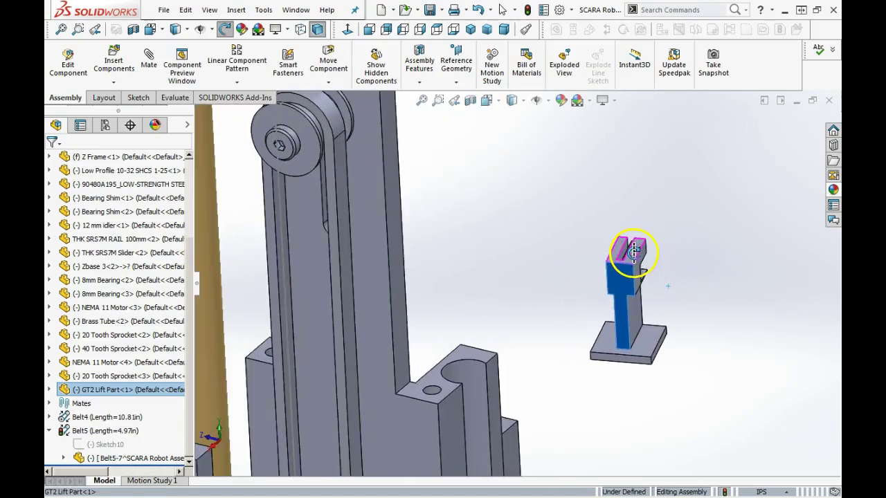
Add a centered Width mate between the two side faces of the GT2 Lift Part's clamp head and the two edge faces of Belt4
{"action": "left_click", "coordinate": [662, 220]}
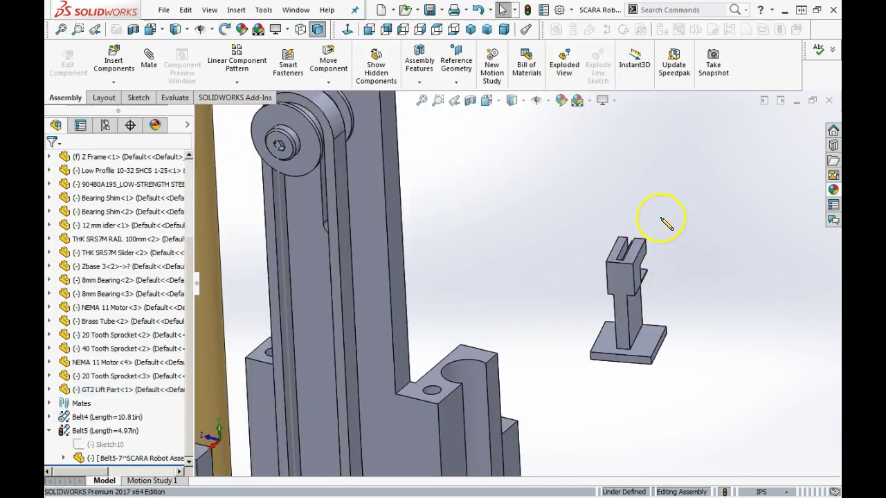
{"action": "left_click", "coordinate": [640, 265]}
{"action": "left_click", "coordinate": [790, 186]}
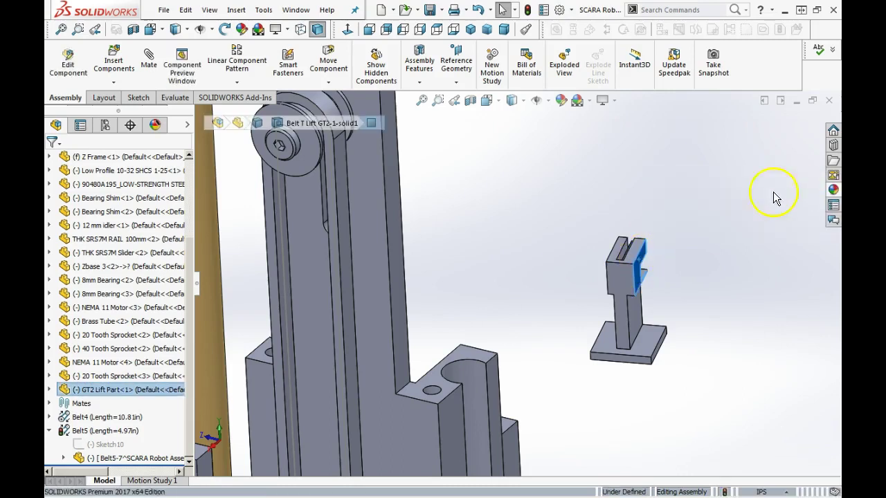
{"action": "left_click_drag", "start_coordinate": [187, 296], "coordinate": [192, 349]}
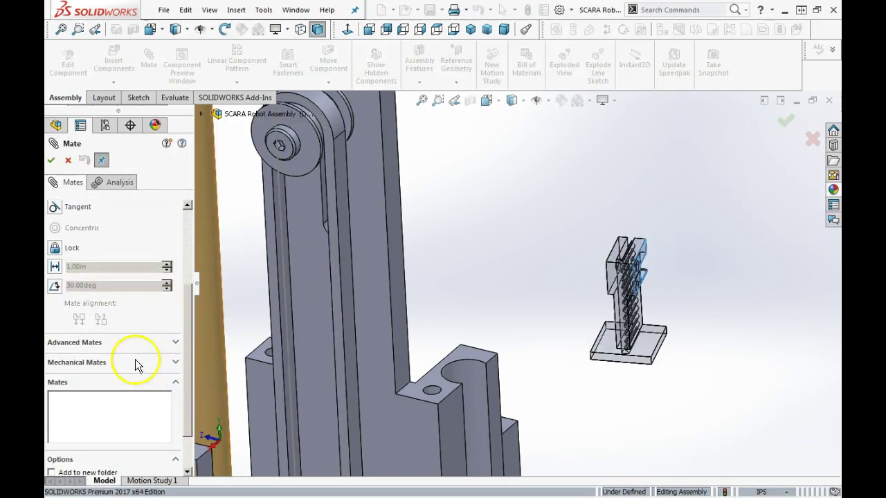
{"action": "left_click", "coordinate": [178, 343]}
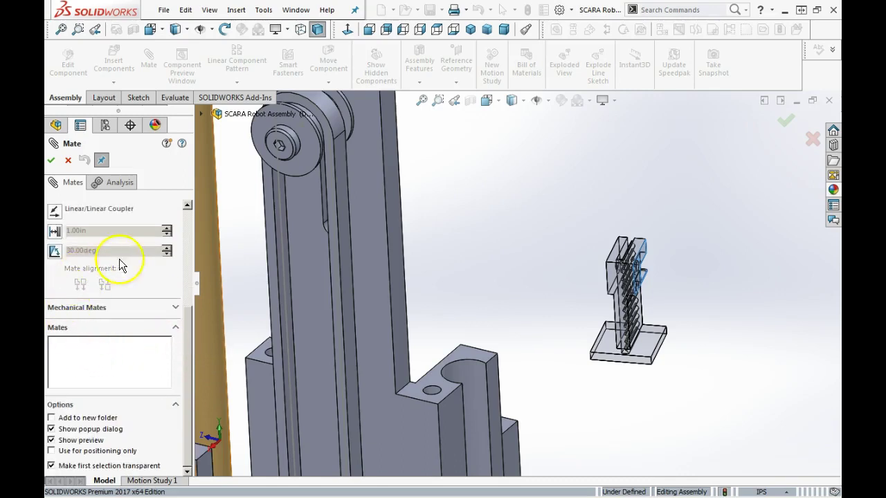
{"action": "left_click_drag", "start_coordinate": [189, 333], "coordinate": [191, 250]}
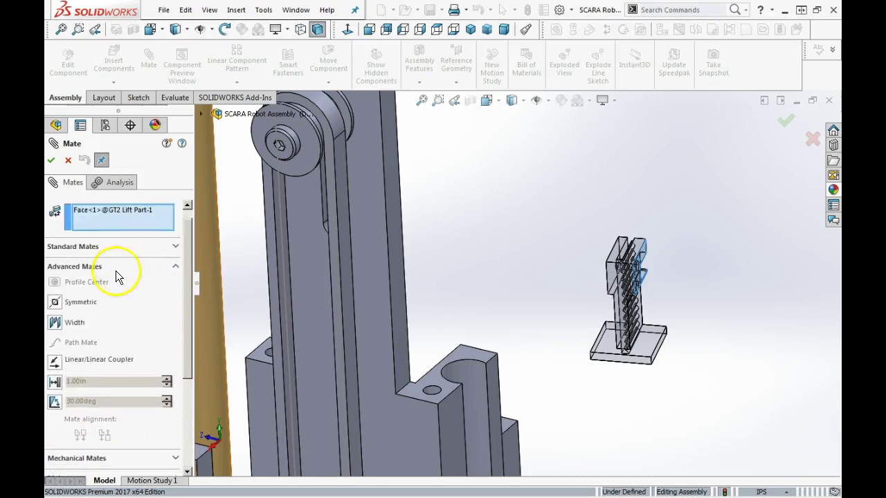
{"action": "left_click", "coordinate": [55, 322]}
{"action": "middle_click_drag", "start_coordinate": [613, 297], "coordinate": [553, 267]}
{"action": "left_click", "coordinate": [617, 260]}
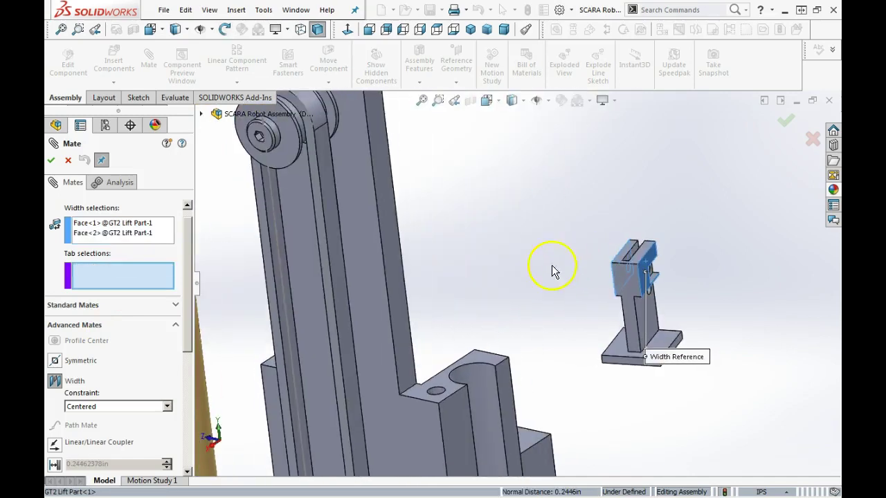
{"action": "left_click", "coordinate": [341, 291]}
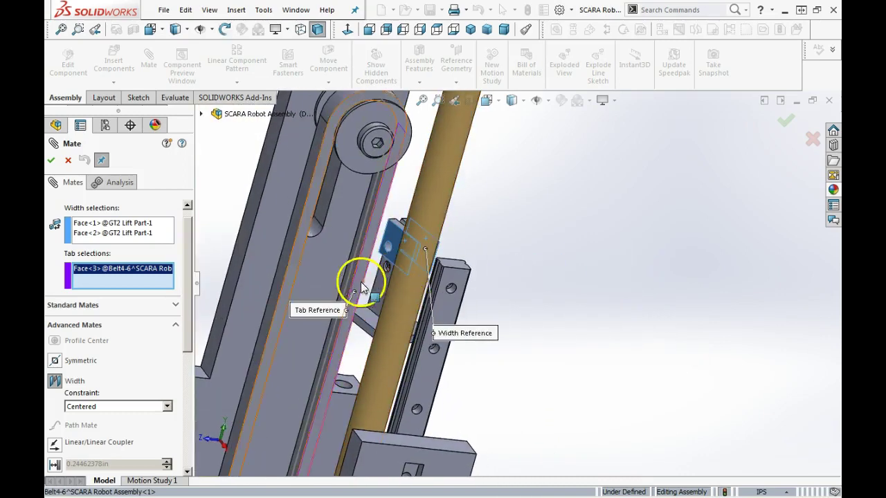
{"action": "left_click", "coordinate": [309, 291]}
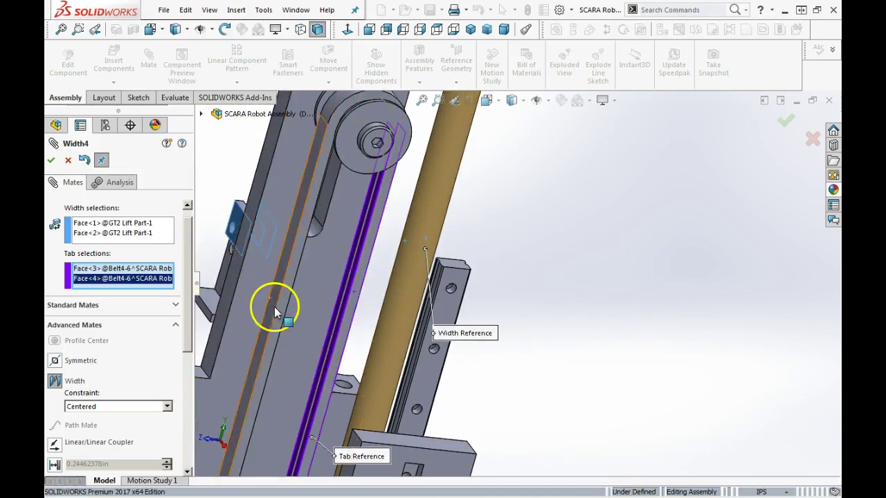
{"action": "left_click", "coordinate": [51, 159]}
Move the GT2 Lift Part beside the belt and make the inner face of its slot coincident with the belt's flat face
{"action": "middle_click_drag", "start_coordinate": [415, 325], "coordinate": [532, 316]}
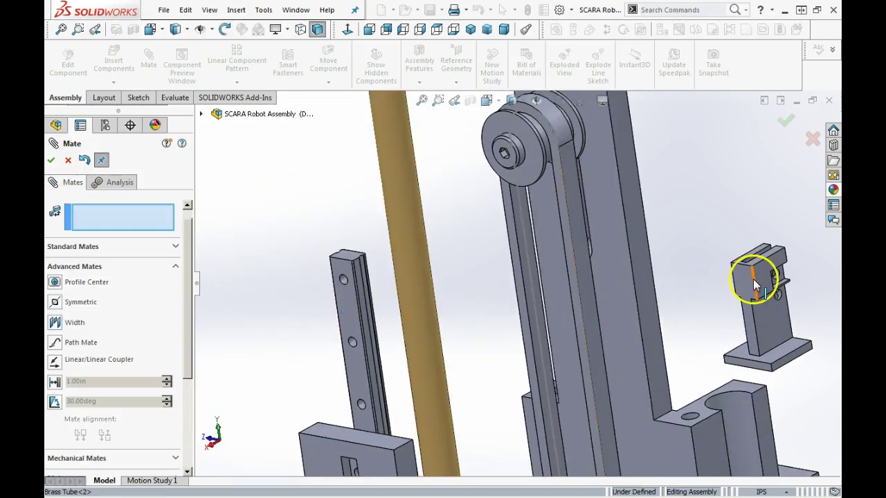
{"action": "left_click_drag", "start_coordinate": [754, 283], "coordinate": [561, 373]}
{"action": "middle_click_drag", "start_coordinate": [591, 352], "coordinate": [566, 403]}
{"action": "middle_click_drag", "start_coordinate": [569, 370], "coordinate": [545, 409]}
{"action": "scroll", "coordinate": [567, 332], "scroll_direction": "down", "scroll_amount": 5}
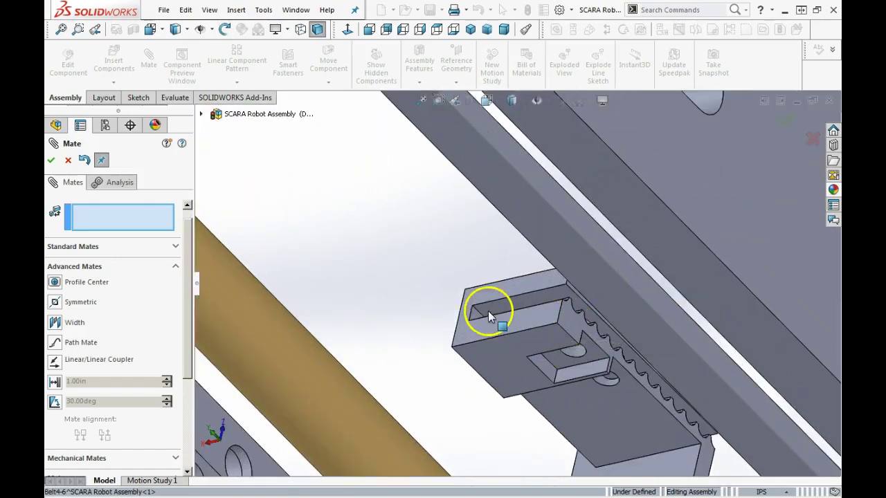
{"action": "left_click", "coordinate": [478, 313]}
{"action": "middle_click_drag", "start_coordinate": [518, 346], "coordinate": [607, 235]}
{"action": "left_click", "coordinate": [606, 236]}
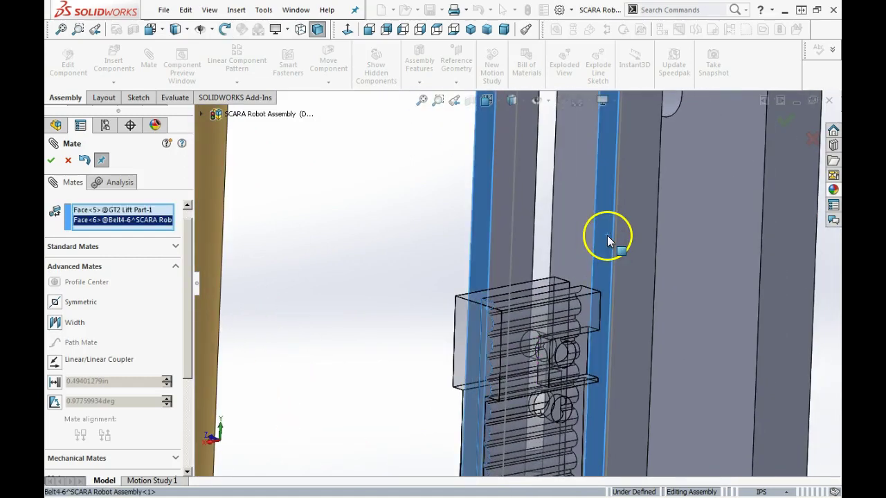
{"action": "left_click", "coordinate": [177, 248]}
{"action": "left_click", "coordinate": [56, 268]}
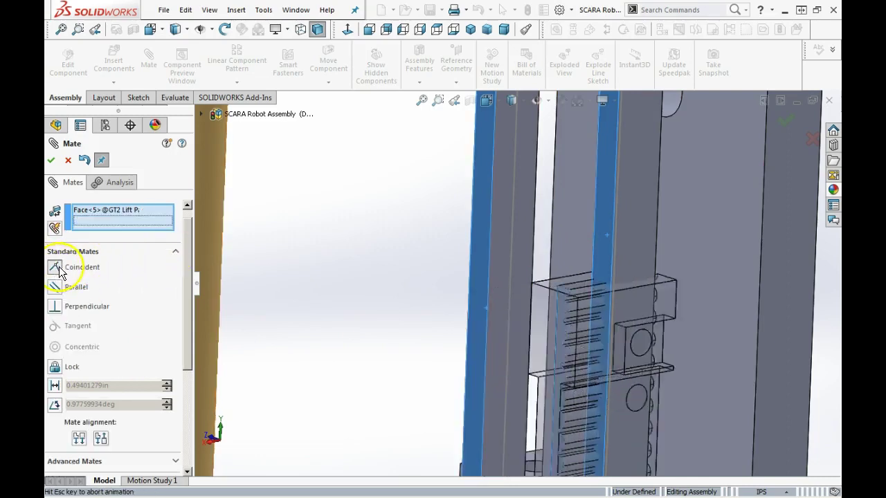
{"action": "left_click", "coordinate": [52, 161]}
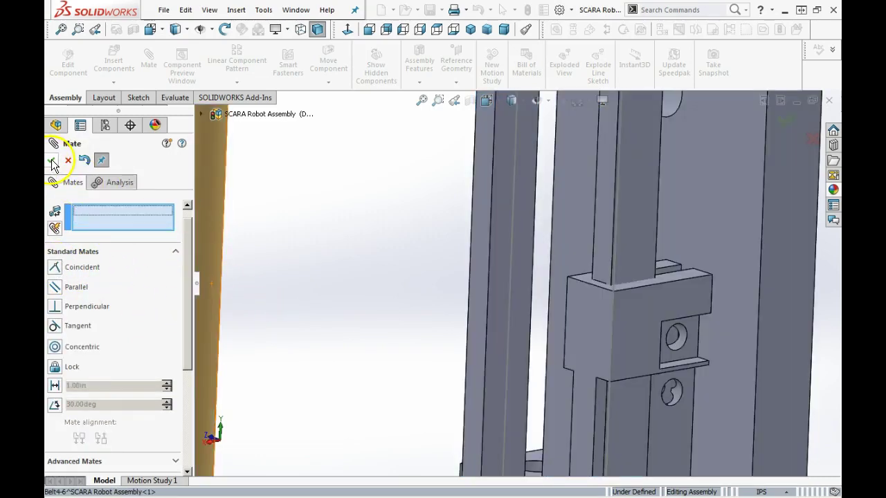
Move the Z carriage down along the rail until its arm reaches the GT2 Lift Part
{"action": "scroll", "coordinate": [529, 305], "scroll_direction": "up", "scroll_amount": 5}
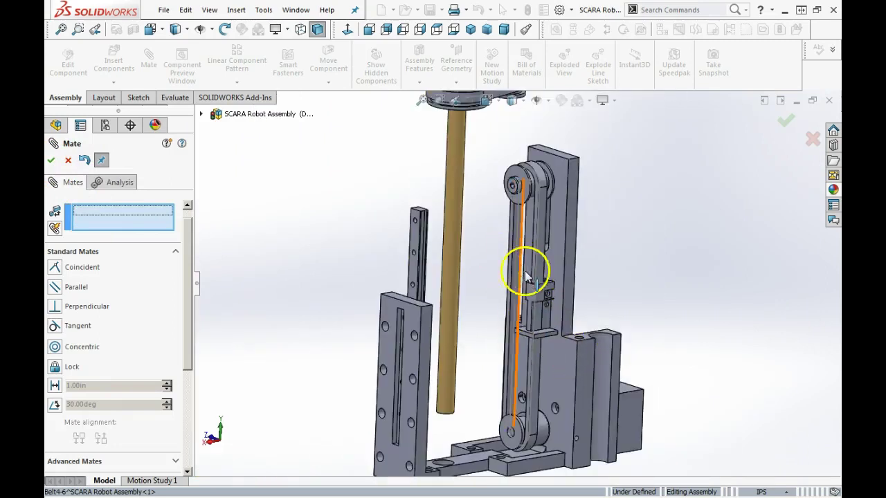
{"action": "scroll", "coordinate": [486, 182], "scroll_direction": "up", "scroll_amount": 5}
{"action": "left_click_drag", "start_coordinate": [527, 193], "coordinate": [511, 287]}
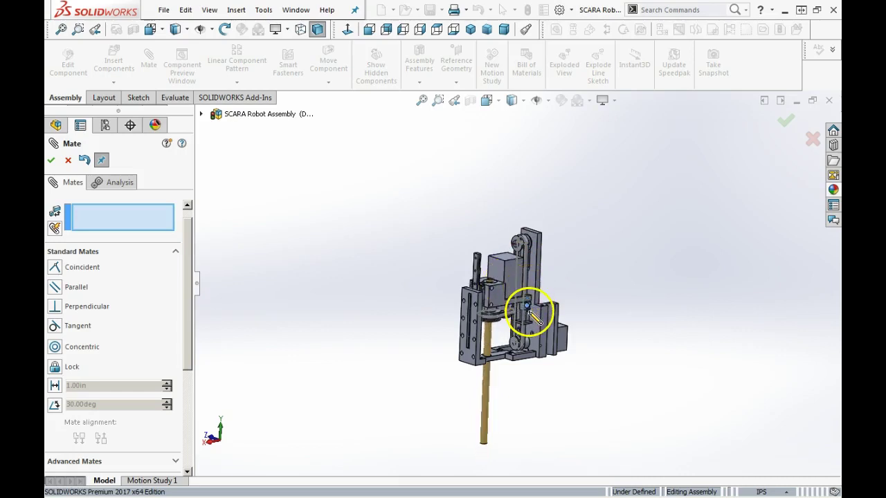
{"action": "middle_click_drag", "start_coordinate": [526, 309], "coordinate": [502, 327]}
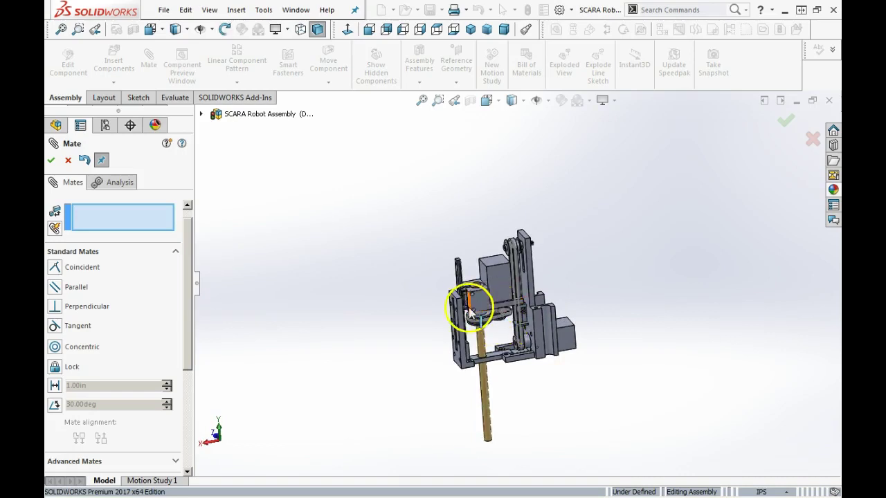
{"action": "left_click_drag", "start_coordinate": [480, 305], "coordinate": [489, 329]}
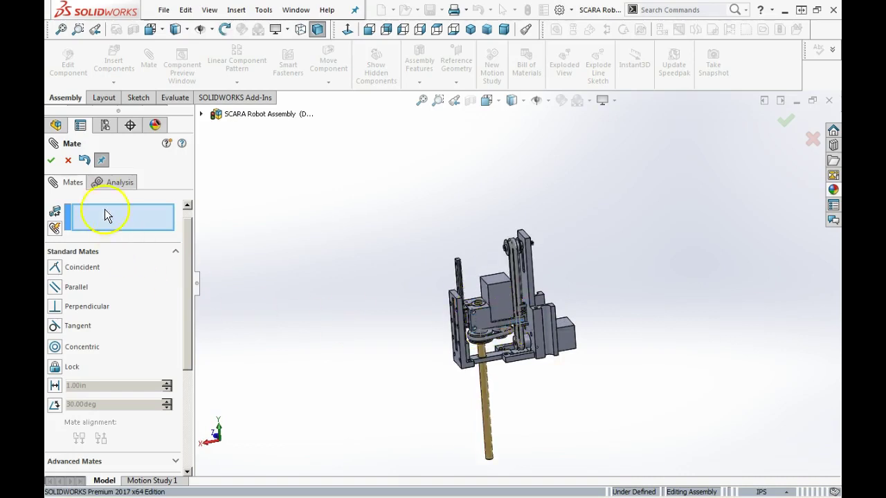
{"action": "scroll", "coordinate": [554, 296], "scroll_direction": "down", "scroll_amount": 5}
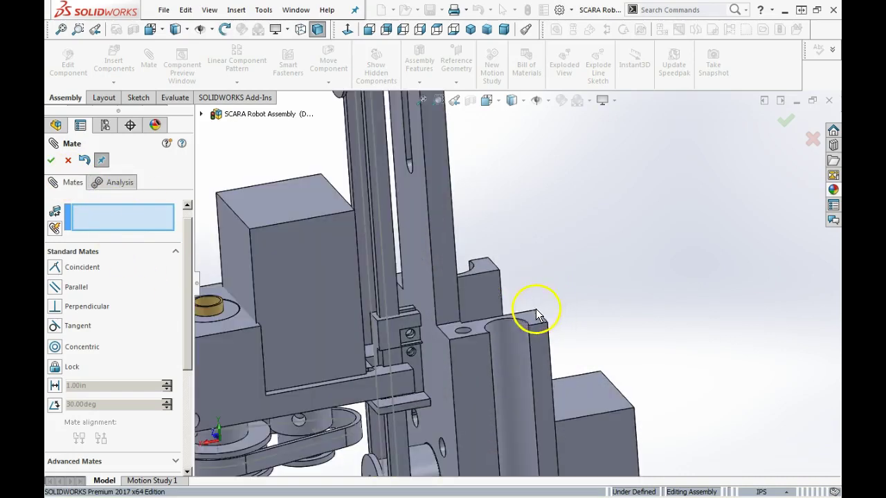
{"action": "left_click", "coordinate": [415, 397]}
{"action": "middle_click_drag", "start_coordinate": [372, 428], "coordinate": [332, 316]}
{"action": "left_click", "coordinate": [347, 317]}
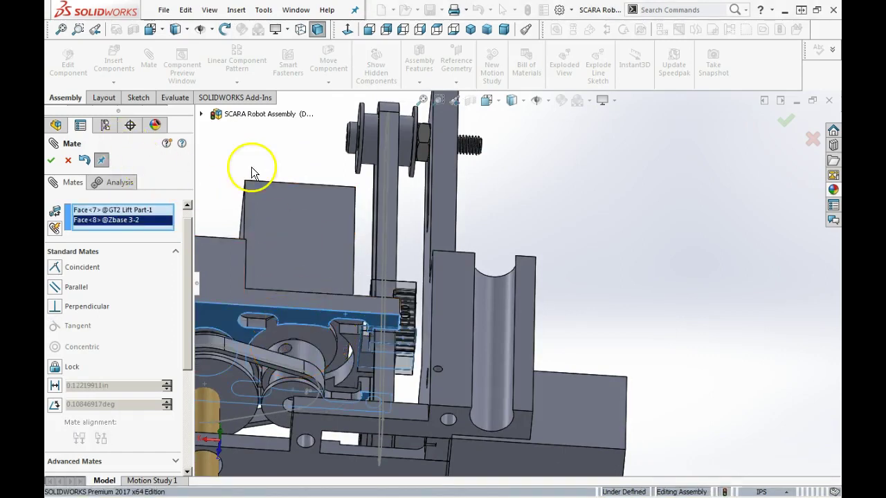
{"action": "left_click", "coordinate": [52, 161]}
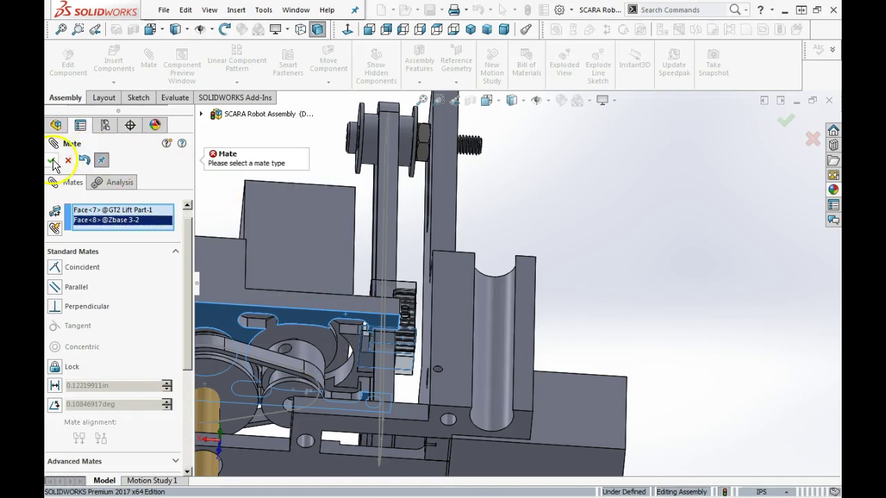
{"action": "left_click", "coordinate": [68, 161]}
Slide the GT2 Lift Part down along the belt so its flat plate sits below the Z carriage's arm
{"action": "middle_click_drag", "start_coordinate": [350, 288], "coordinate": [392, 406]}
{"action": "left_click_drag", "start_coordinate": [368, 256], "coordinate": [380, 297]}
{"action": "middle_click_drag", "start_coordinate": [378, 296], "coordinate": [474, 237]}
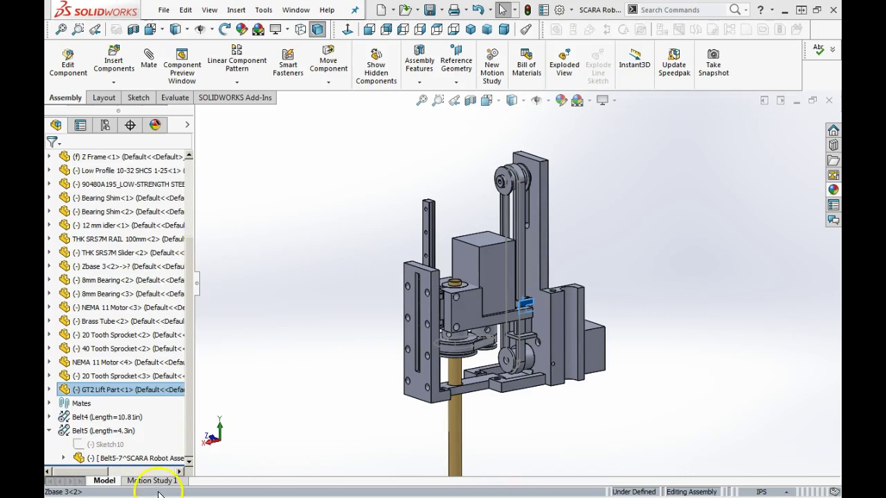
Try inserting the 7 inch10mm Link with Clamps beside the Z frame and rotating it, and undo these changes
{"action": "left_click", "coordinate": [67, 451]}
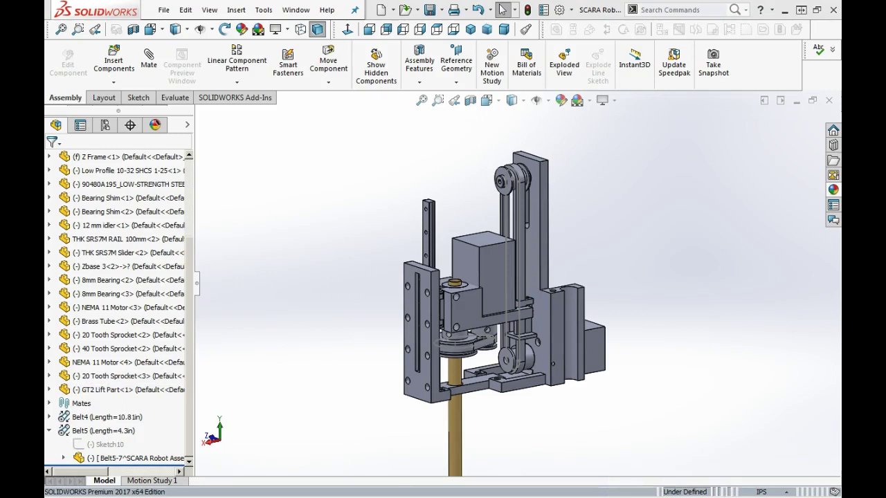
{"action": "left_click_drag", "start_coordinate": [793, 405], "coordinate": [829, 393]}
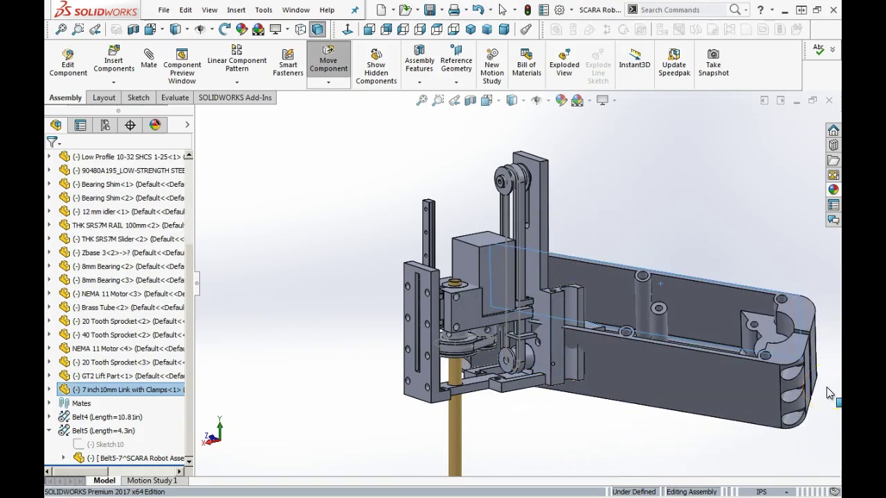
{"action": "left_click_drag", "start_coordinate": [826, 306], "coordinate": [719, 455]}
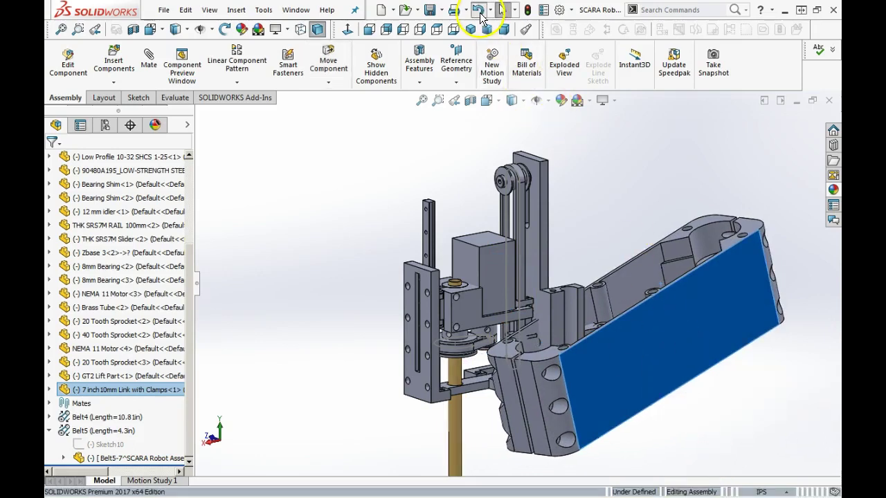
{"action": "left_click", "coordinate": [479, 12]}
{"action": "left_click_drag", "start_coordinate": [743, 320], "coordinate": [601, 339]}
{"action": "left_click", "coordinate": [477, 12]}
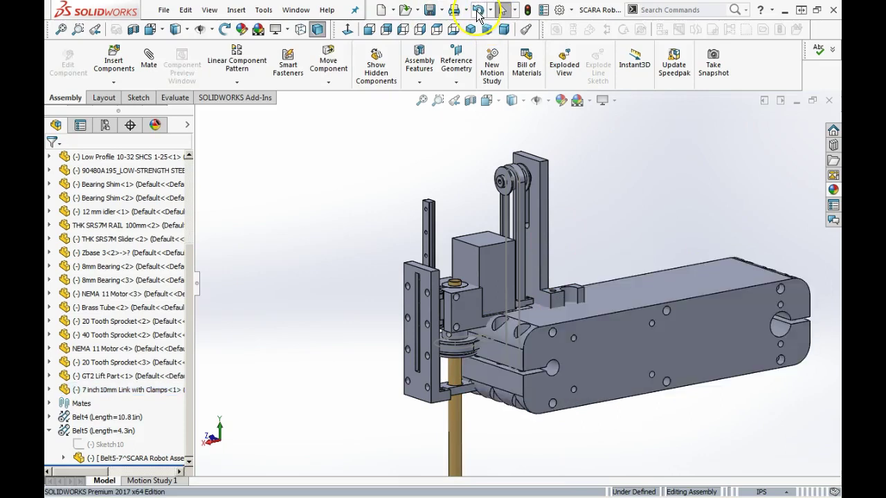
{"action": "left_click", "coordinate": [477, 13]}
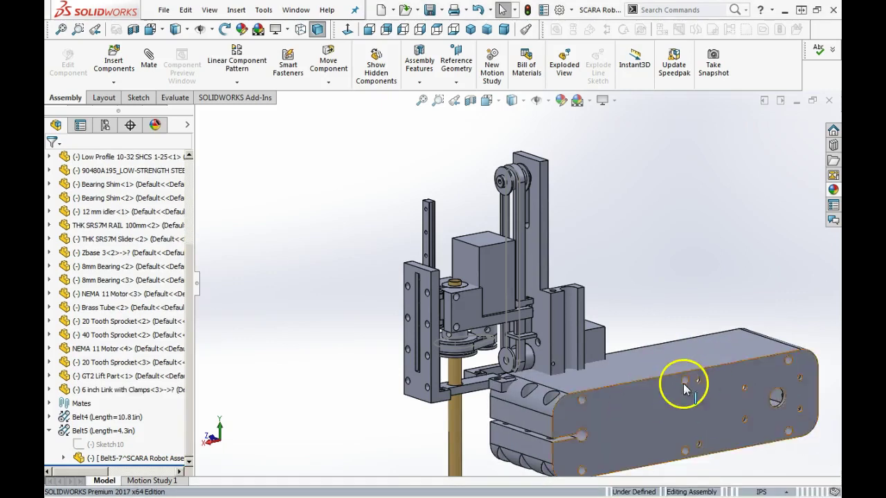
Rotate the 6 inch Link with Clamps so its open side faces up beside the Z frame
{"action": "left_click", "coordinate": [682, 419]}
{"action": "left_click_drag", "start_coordinate": [682, 419], "coordinate": [656, 365]}
{"action": "scroll", "coordinate": [733, 349], "scroll_direction": "up", "scroll_amount": 2}
{"action": "middle_click_drag", "start_coordinate": [733, 349], "coordinate": [503, 275]}
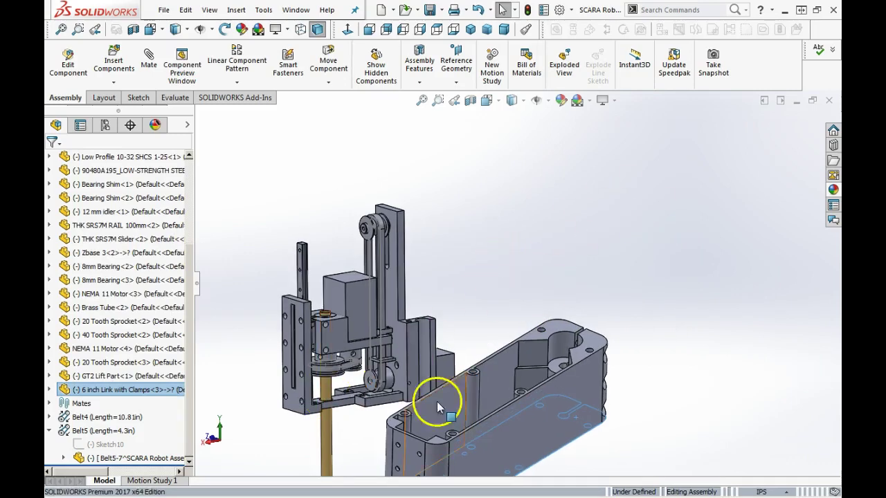
Start a mate between the Z Frame's rounded groove face and the cylindrical boss inside the 6 inch Link with Clamps
{"action": "left_click", "coordinate": [427, 346]}
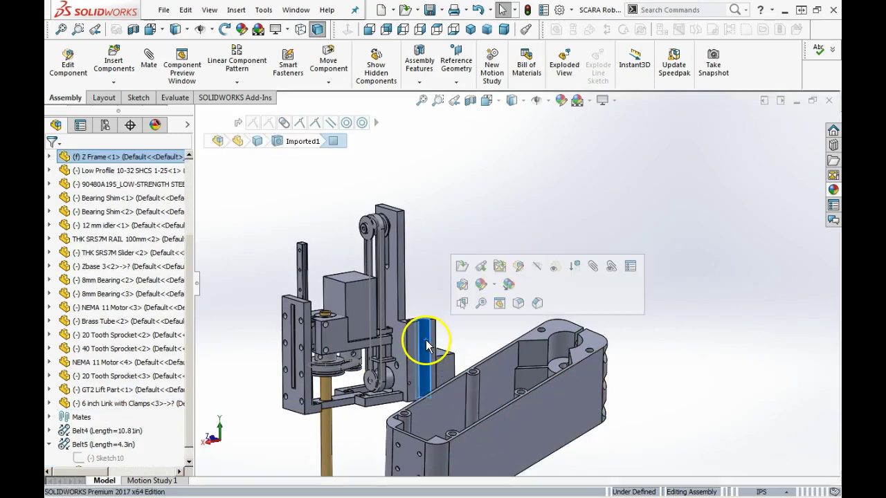
{"action": "left_click", "coordinate": [593, 267]}
{"action": "middle_click_drag", "start_coordinate": [517, 362], "coordinate": [590, 386]}
{"action": "left_click", "coordinate": [590, 386]}
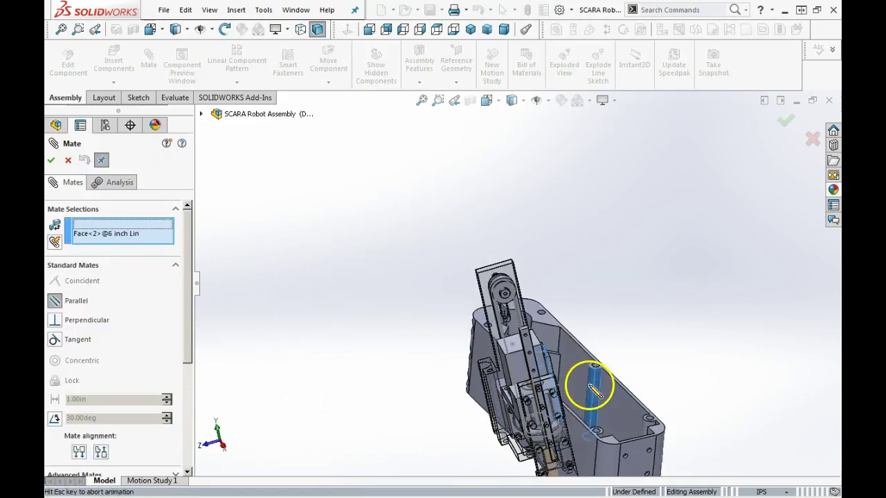
Add parallel mates between the Z Frame's half-round channel faces and the round screw bosses of the 6 inch Link with Clamps
{"action": "left_click", "coordinate": [698, 406]}
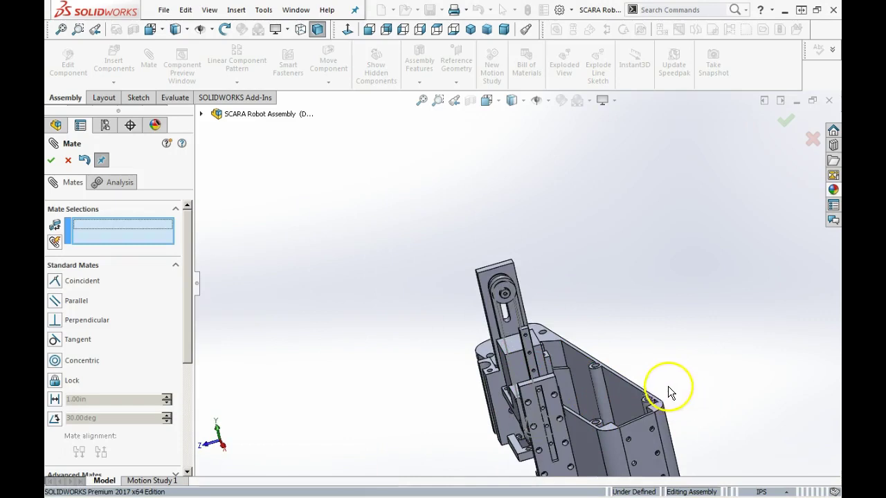
{"action": "middle_click_drag", "start_coordinate": [650, 356], "coordinate": [734, 389]}
{"action": "left_click", "coordinate": [599, 351]}
{"action": "left_click", "coordinate": [477, 404]}
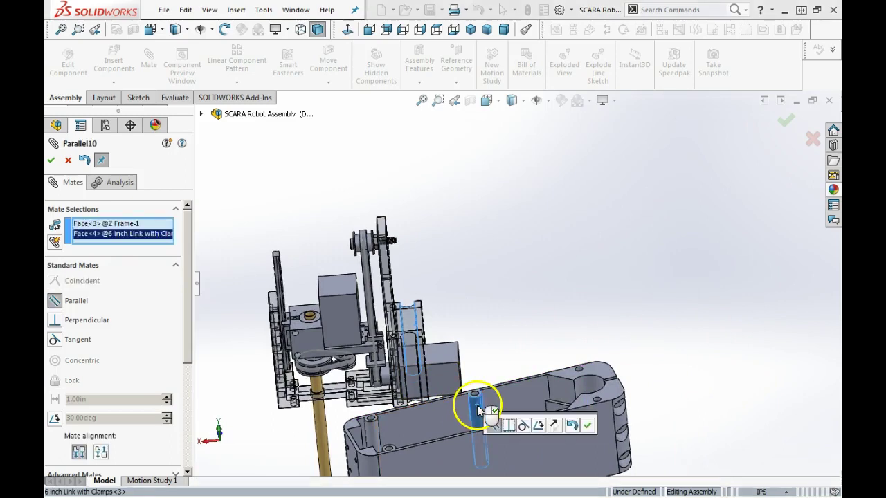
{"action": "middle_click_drag", "start_coordinate": [531, 316], "coordinate": [518, 353]}
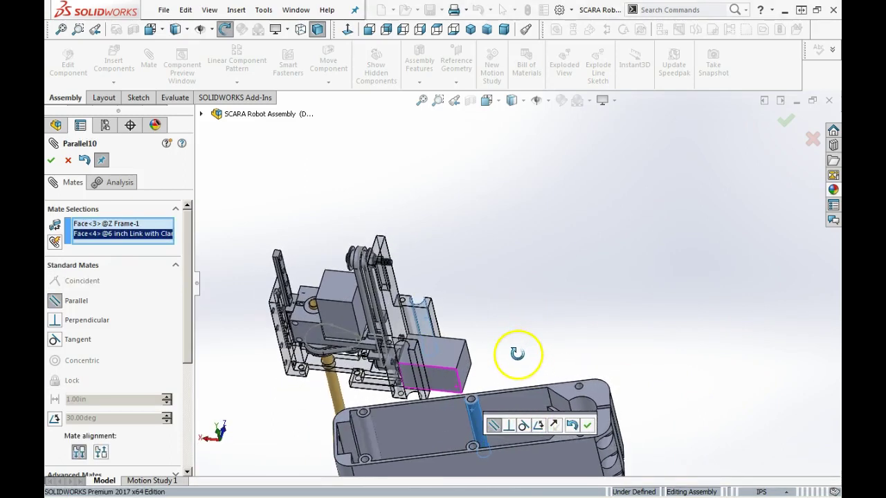
{"action": "left_click", "coordinate": [585, 424]}
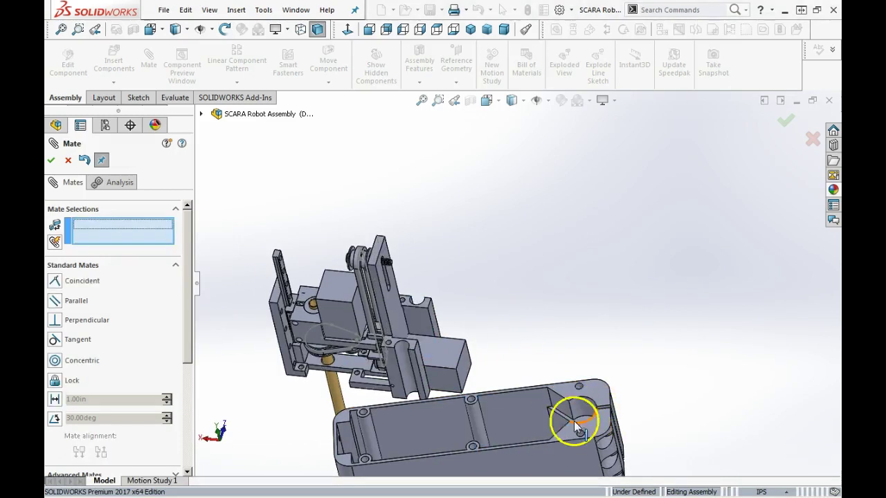
{"action": "left_click", "coordinate": [68, 161]}
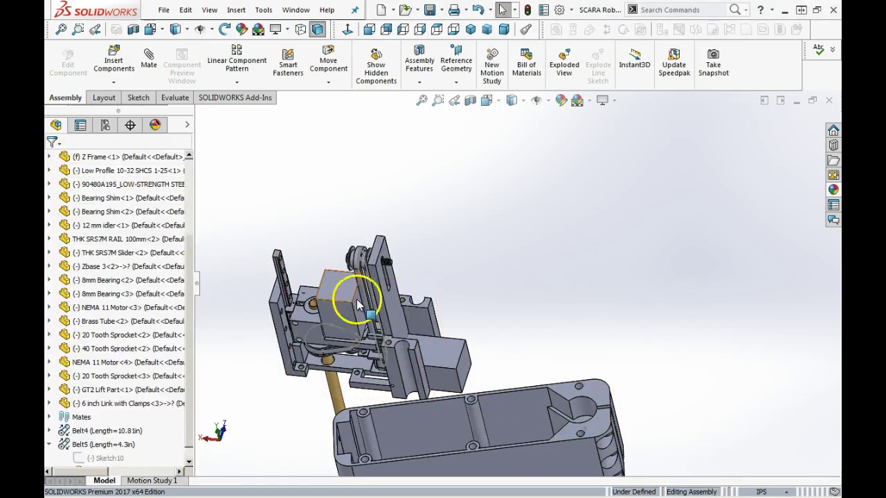
View the list of mates attached to the Z Frame, starting from its flat side face
{"action": "left_click", "coordinate": [449, 367]}
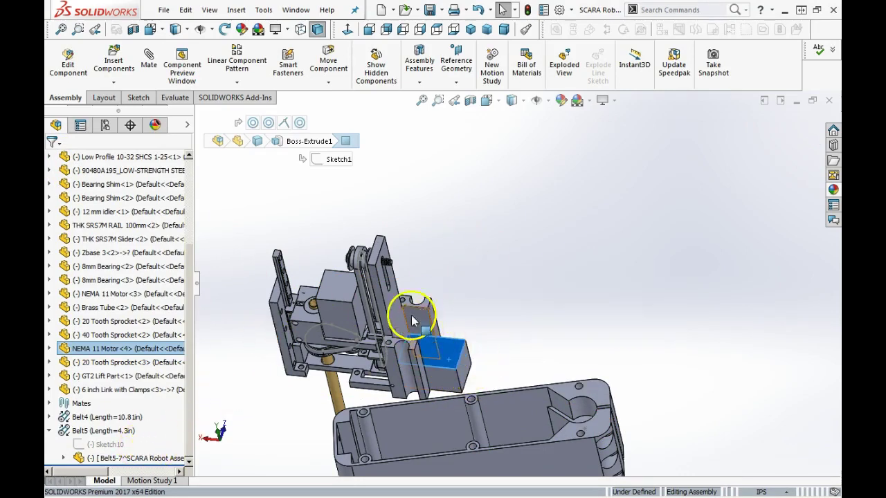
{"action": "left_click", "coordinate": [447, 250]}
{"action": "left_click", "coordinate": [398, 355]}
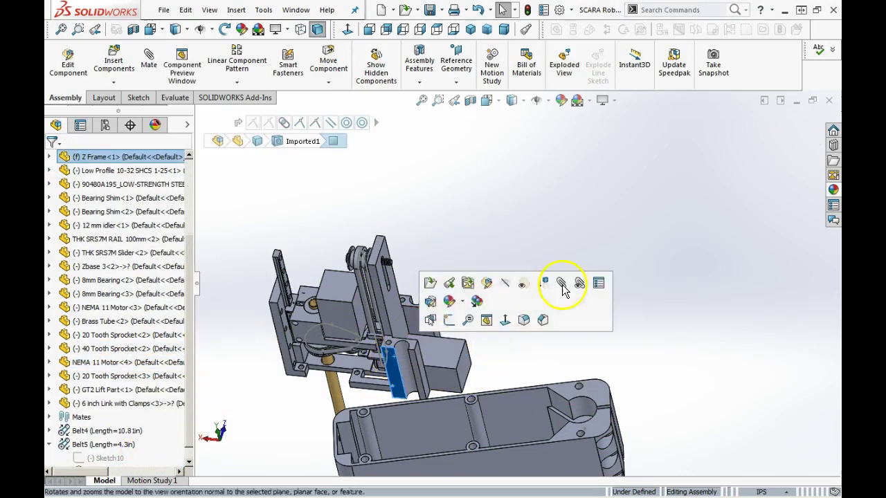
{"action": "left_click", "coordinate": [578, 289]}
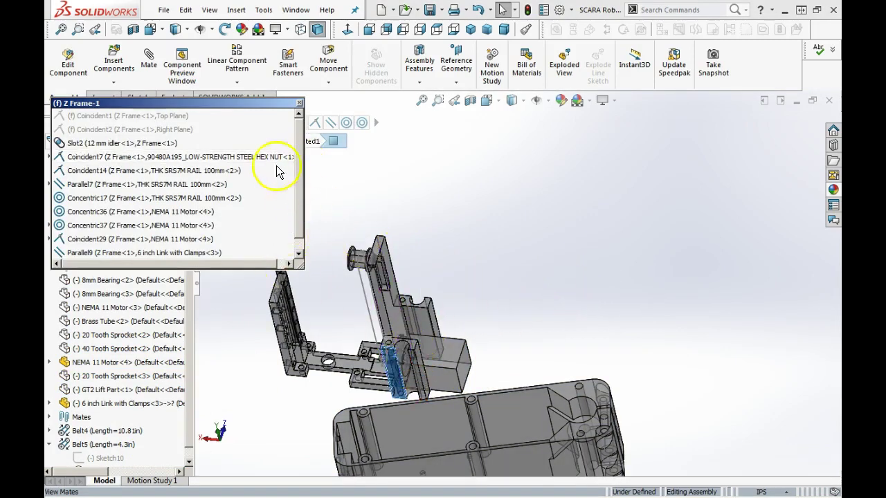
{"action": "left_click", "coordinate": [299, 104]}
Delete both parallel mates that tie the 6 inch Link with Clamps to the Z Frame
{"action": "left_click", "coordinate": [516, 418]}
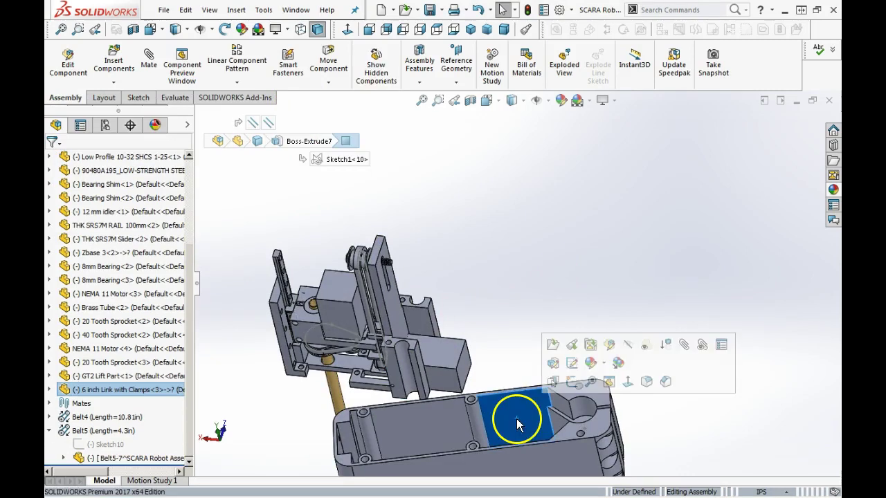
{"action": "left_click", "coordinate": [699, 348]}
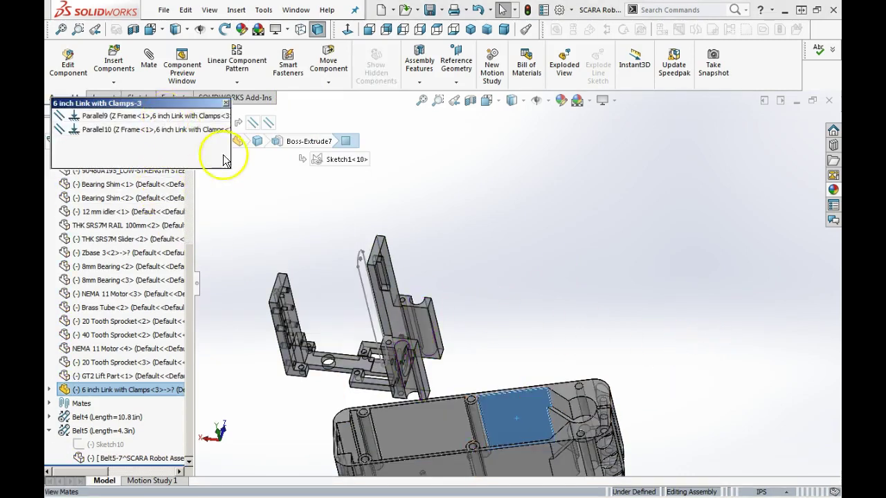
{"action": "right_click", "coordinate": [171, 121]}
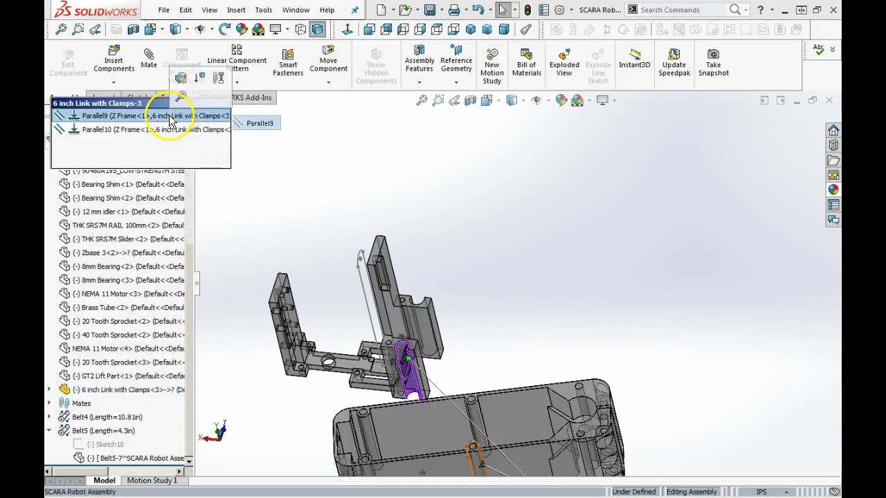
{"action": "left_click", "coordinate": [184, 170]}
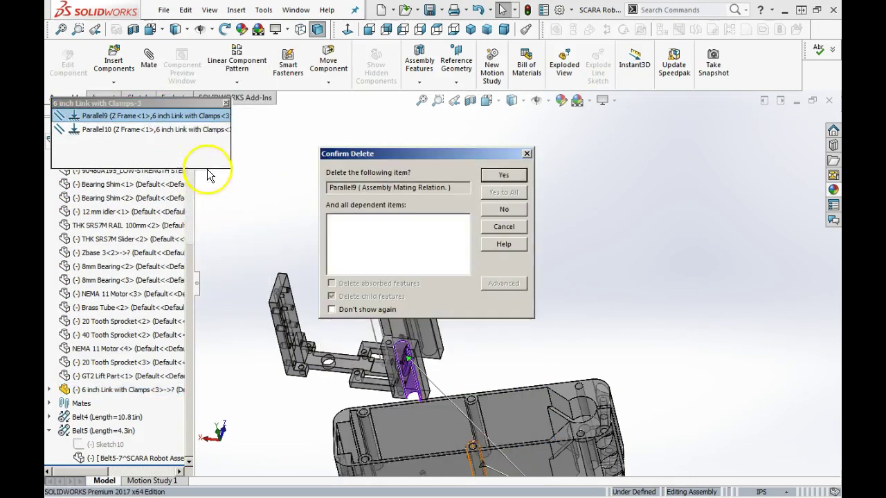
{"action": "left_click", "coordinate": [502, 176]}
{"action": "right_click", "coordinate": [213, 116]}
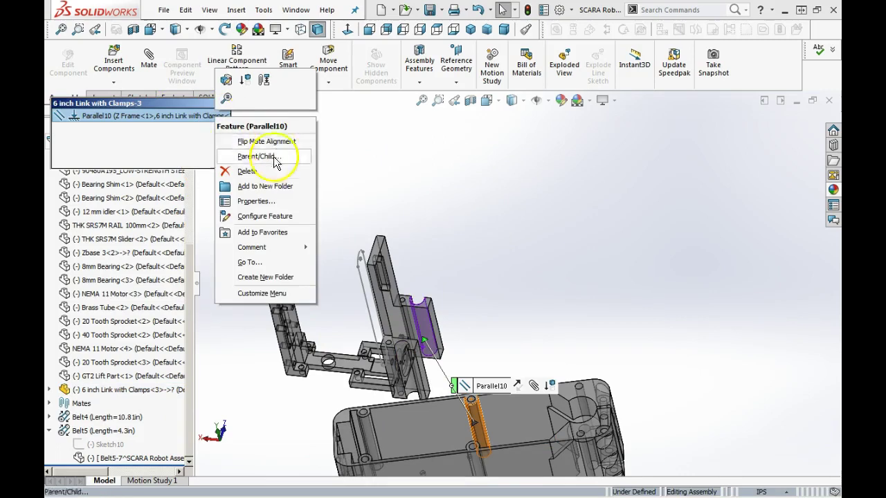
{"action": "left_click", "coordinate": [263, 172]}
{"action": "left_click", "coordinate": [501, 177]}
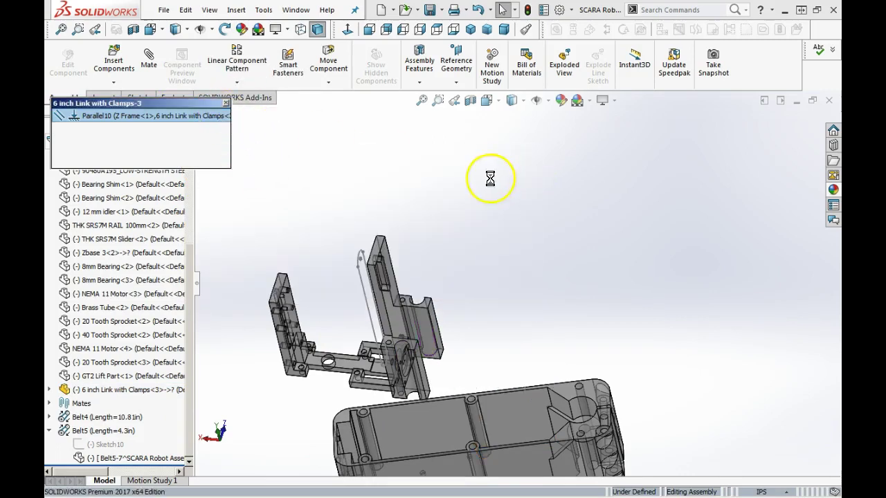
{"action": "left_click", "coordinate": [226, 104]}
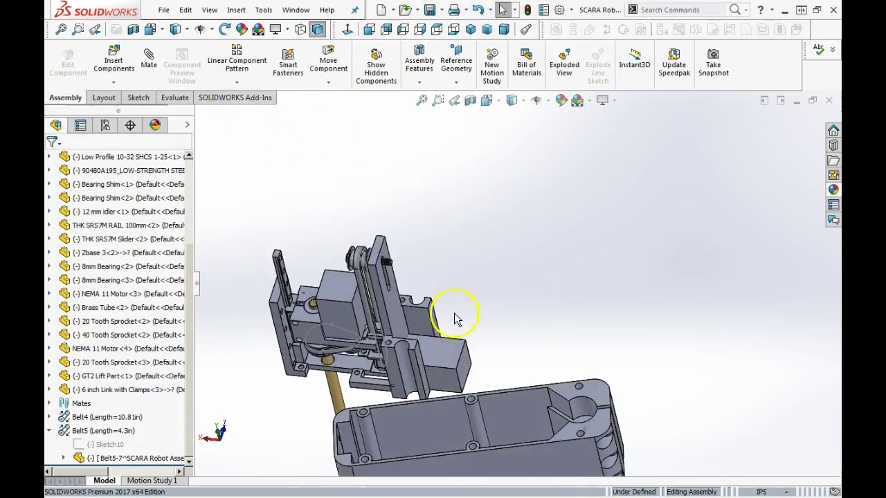
{"action": "left_click", "coordinate": [404, 377]}
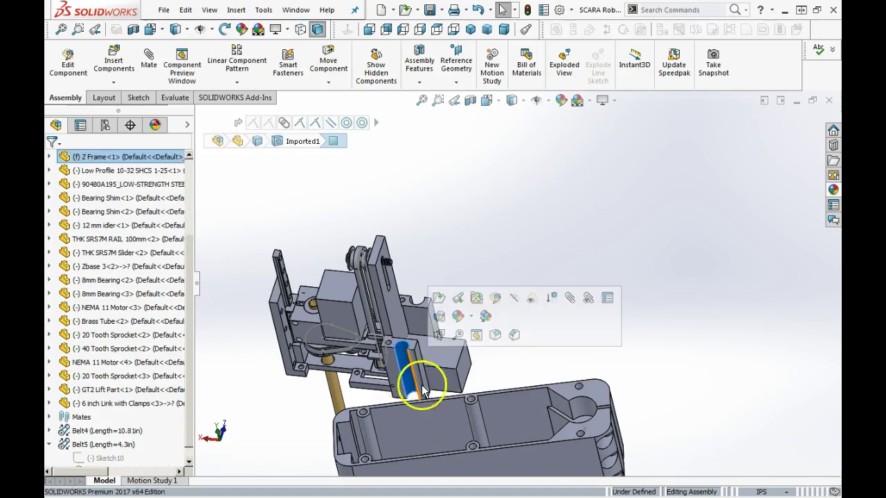
{"action": "middle_click_drag", "start_coordinate": [425, 369], "coordinate": [443, 476]}
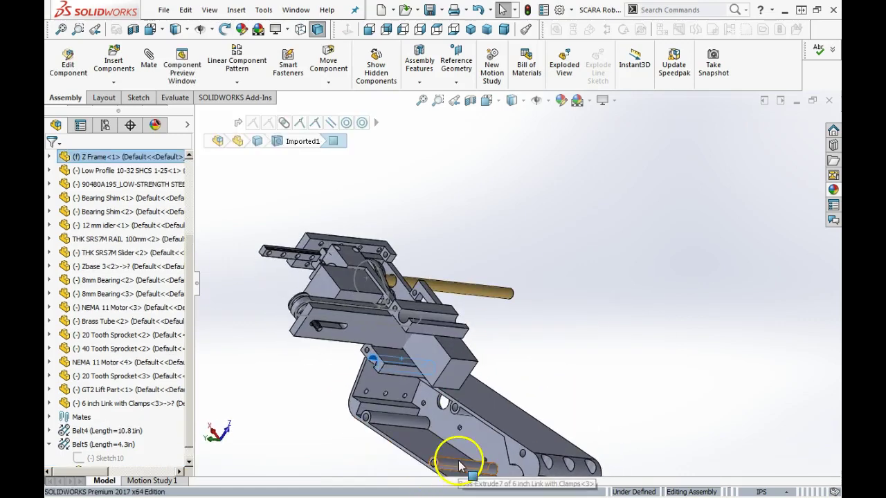
{"action": "left_click", "coordinate": [455, 468]}
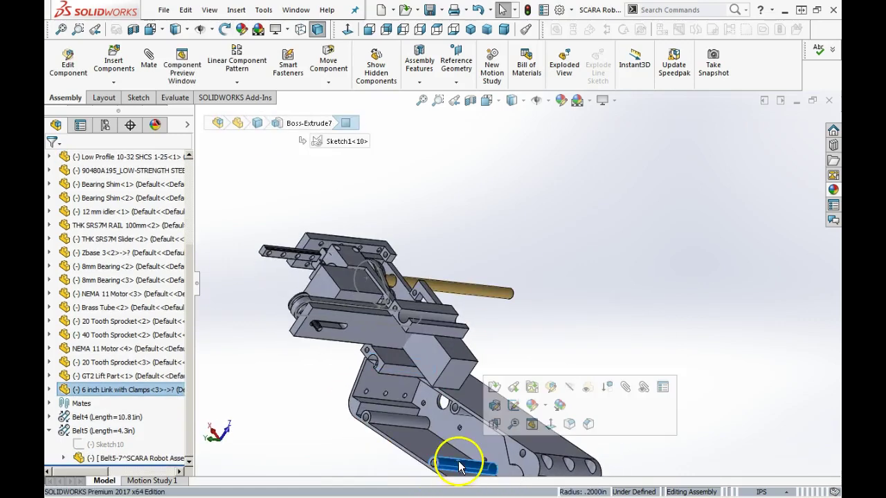
{"action": "left_click", "coordinate": [625, 387]}
{"action": "middle_click_drag", "start_coordinate": [415, 429], "coordinate": [315, 400]}
{"action": "left_click", "coordinate": [383, 363]}
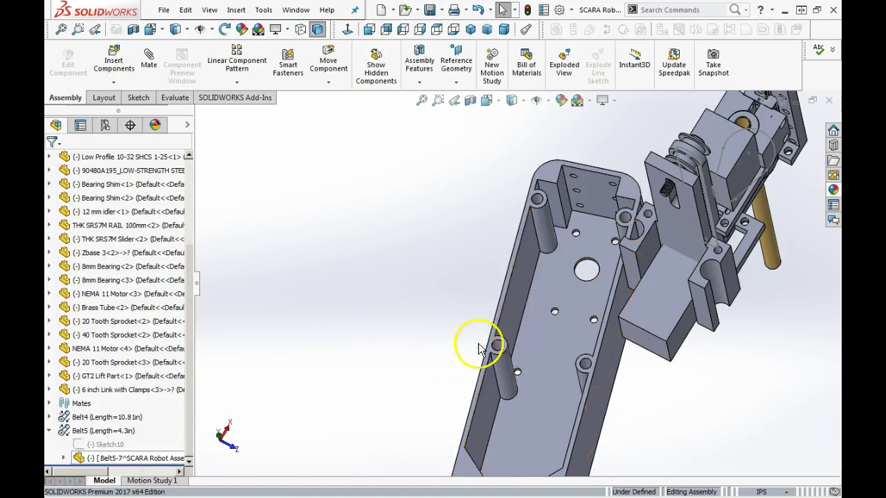
Add a tangent mate between the edge of the Z Frame's half-round channel and the link's middle screw-boss hole edge
{"action": "left_click", "coordinate": [499, 350]}
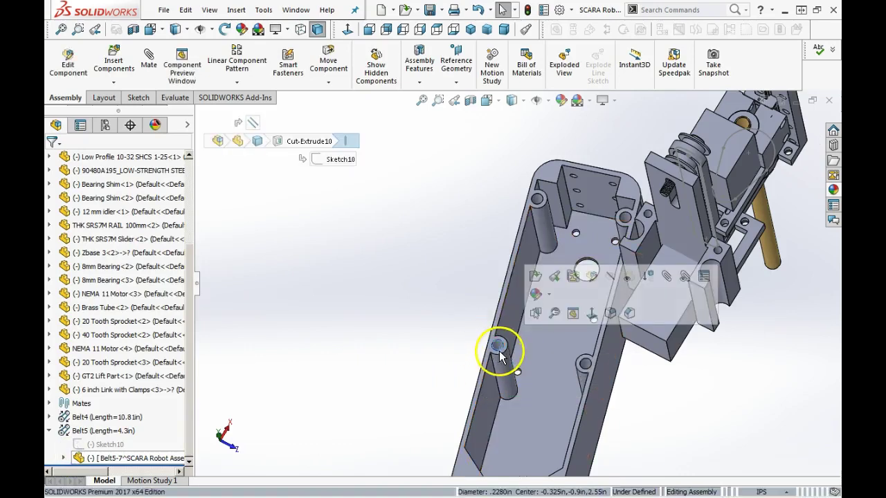
{"action": "left_click", "coordinate": [644, 235]}
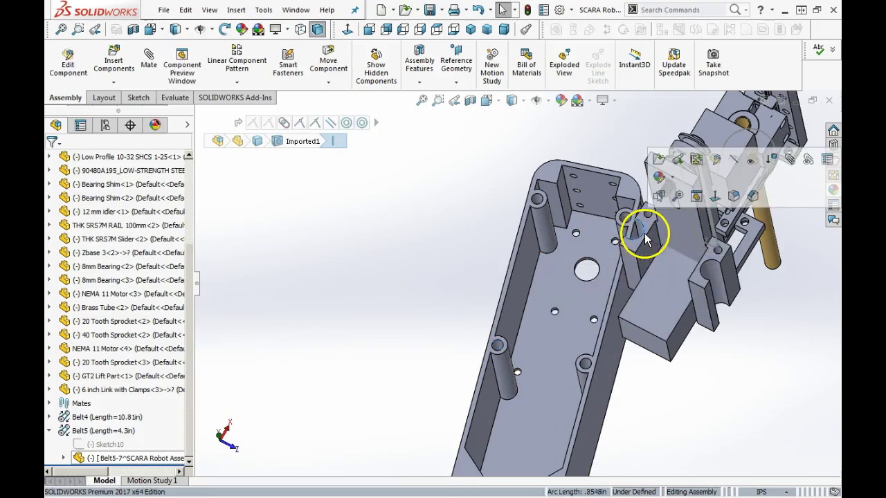
{"action": "left_click", "coordinate": [789, 158]}
{"action": "left_click", "coordinate": [498, 352]}
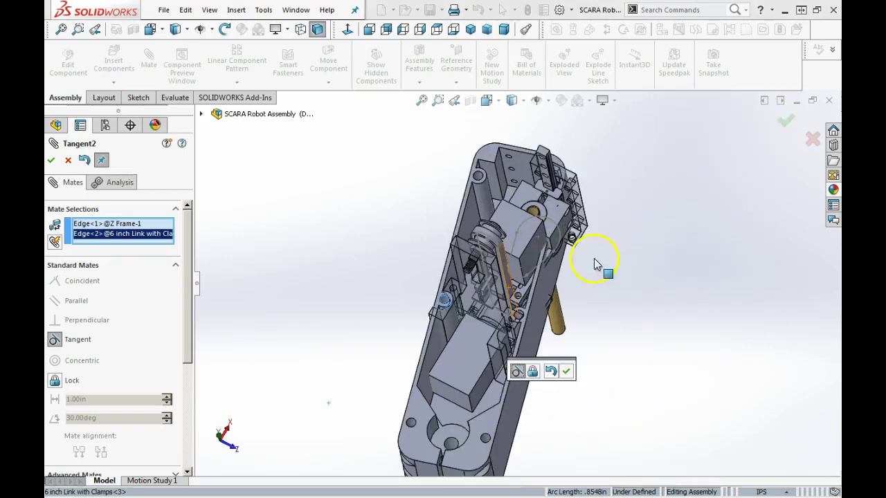
{"action": "left_click", "coordinate": [566, 372]}
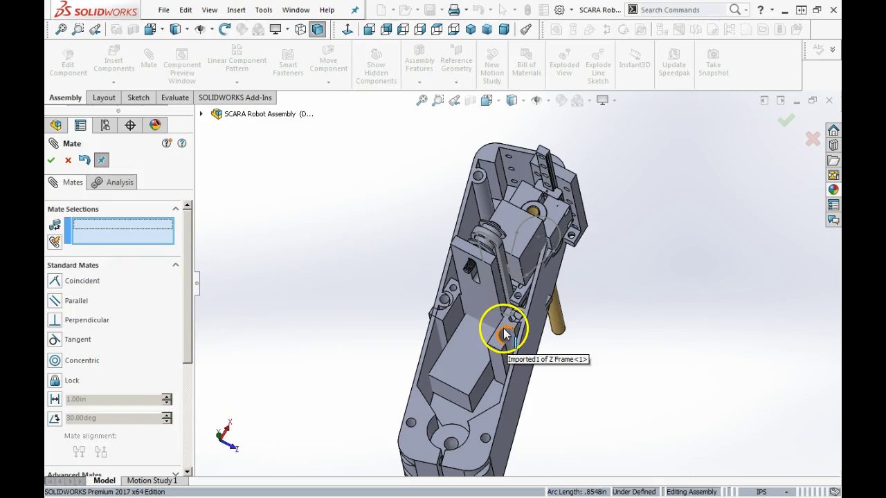
{"action": "left_click", "coordinate": [519, 318]}
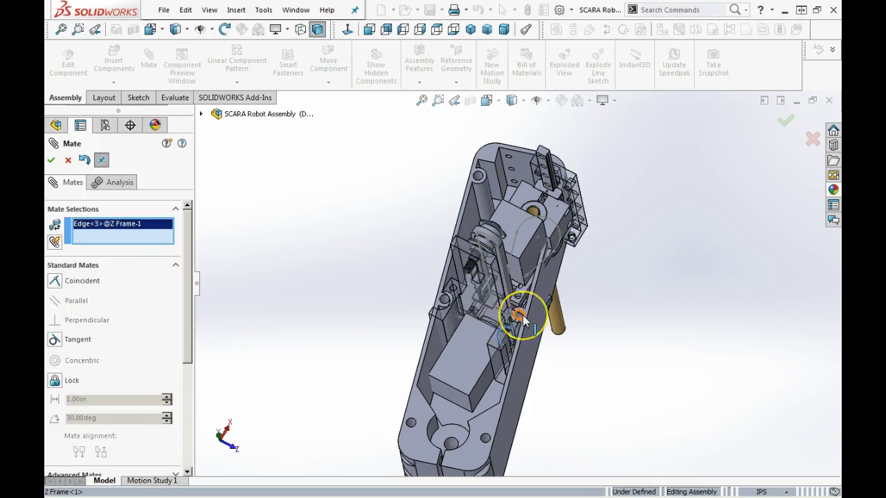
{"action": "left_click", "coordinate": [523, 319]}
{"action": "middle_click_drag", "start_coordinate": [524, 315], "coordinate": [485, 357]}
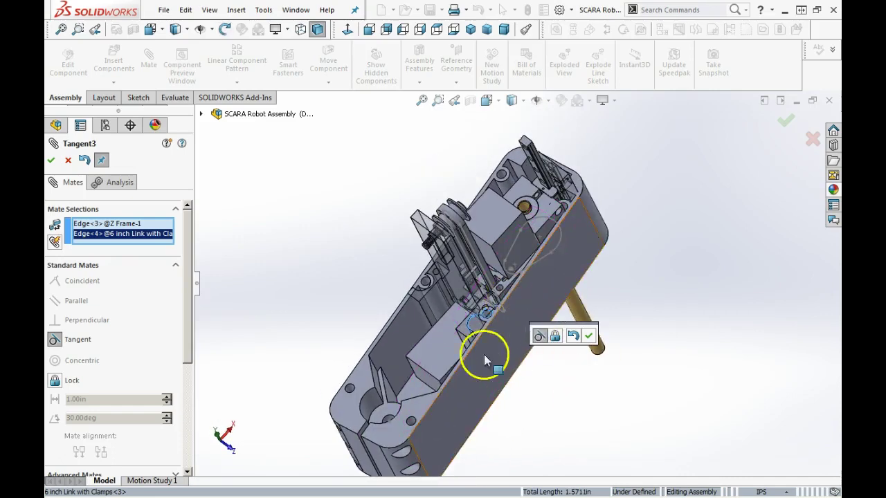
{"action": "right_click", "coordinate": [131, 233]}
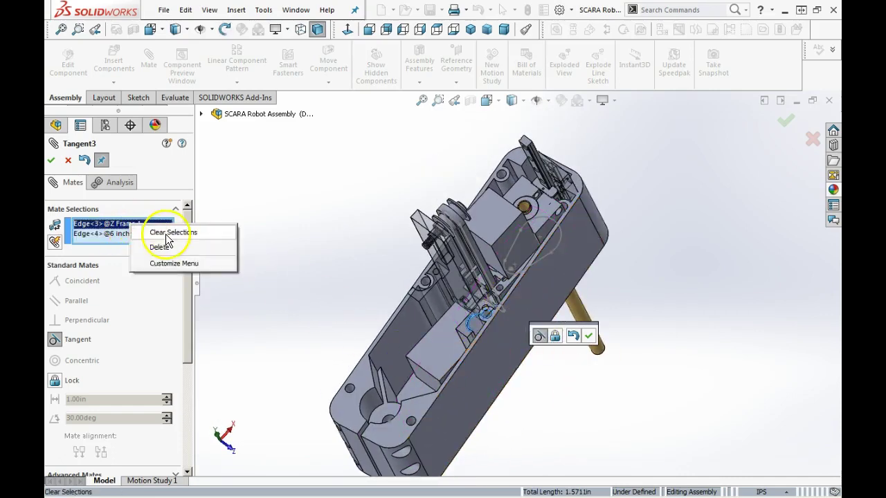
{"action": "left_click", "coordinate": [147, 232]}
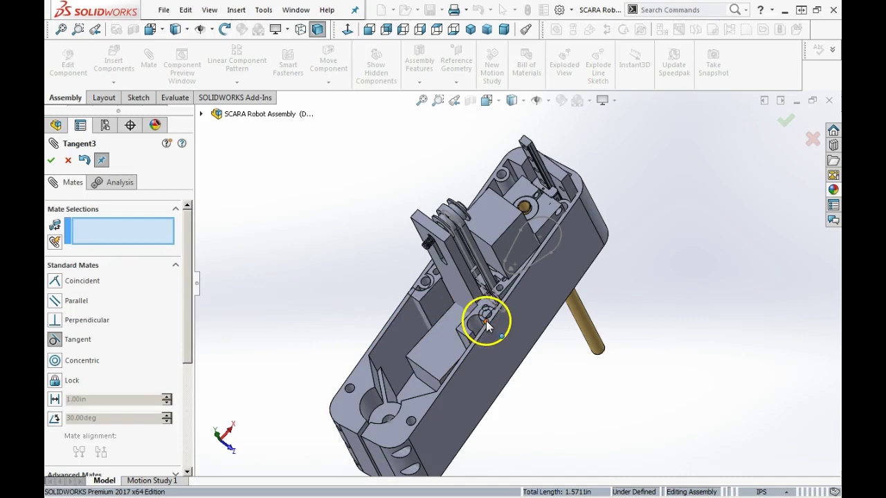
Add a tangent mate between the link's opposite screw-boss hole edge and the edge of the Z Frame's second half-round channel
{"action": "scroll", "coordinate": [487, 318], "scroll_direction": "down", "scroll_amount": 3}
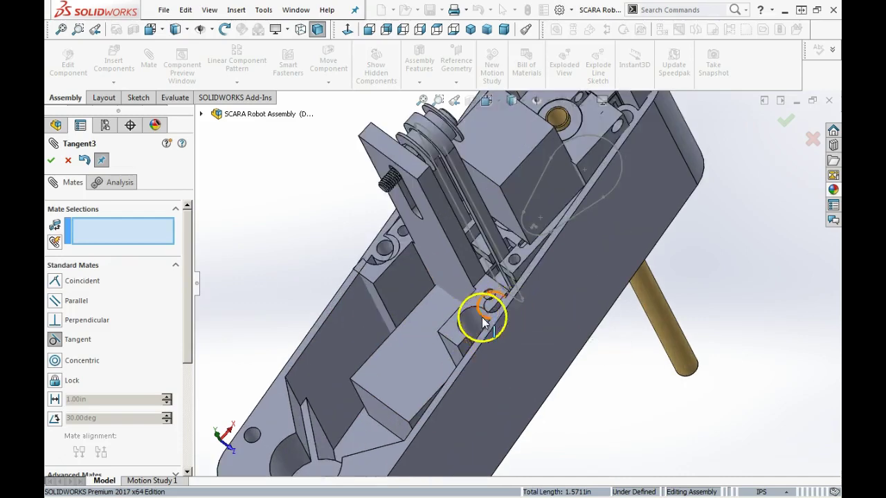
{"action": "left_click", "coordinate": [498, 310]}
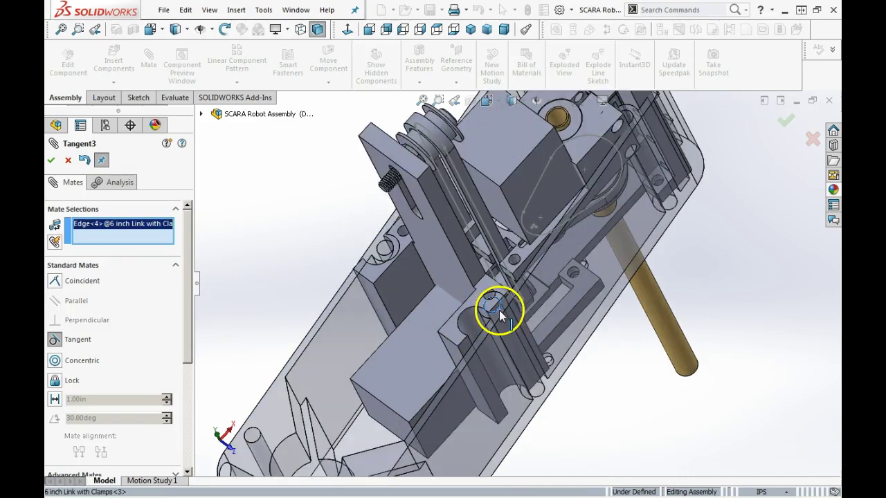
{"action": "left_click", "coordinate": [464, 315]}
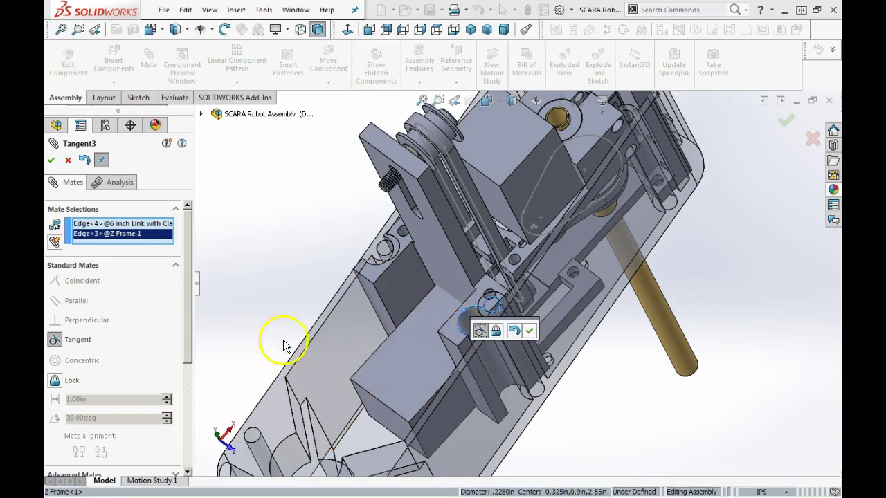
{"action": "left_click", "coordinate": [529, 331]}
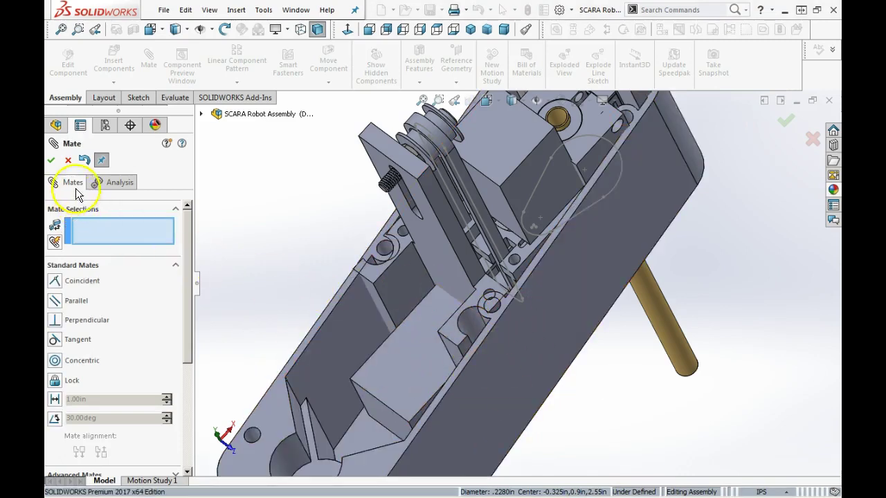
{"action": "left_click", "coordinate": [68, 160]}
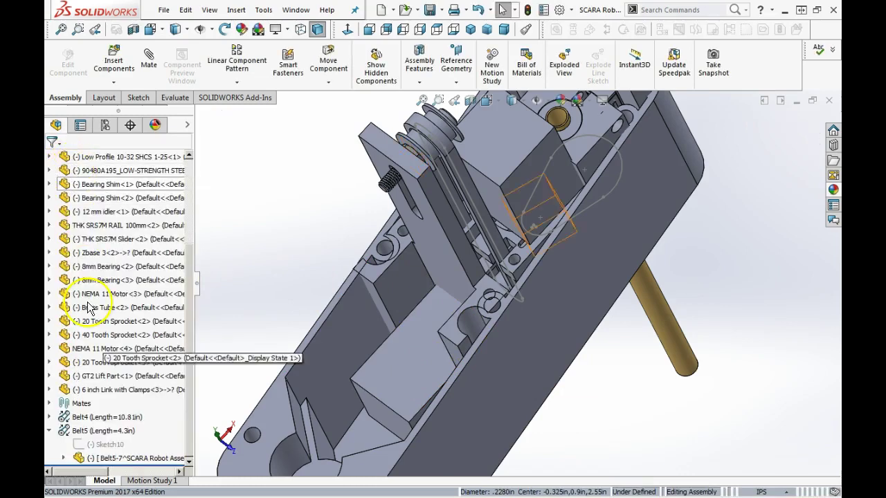
Add a concentric mate between the small screw hole next to the Z Frame's half-round channel and the matching hole in the 6 inch Link with Clamps
{"action": "left_click", "coordinate": [72, 453]}
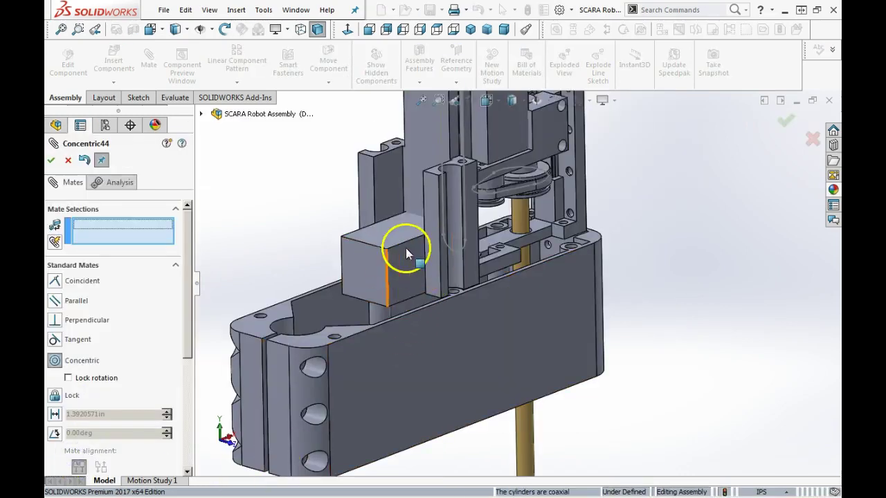
{"action": "middle_click_drag", "start_coordinate": [407, 255], "coordinate": [405, 339]}
{"action": "scroll", "coordinate": [450, 228], "scroll_direction": "down", "scroll_amount": 3}
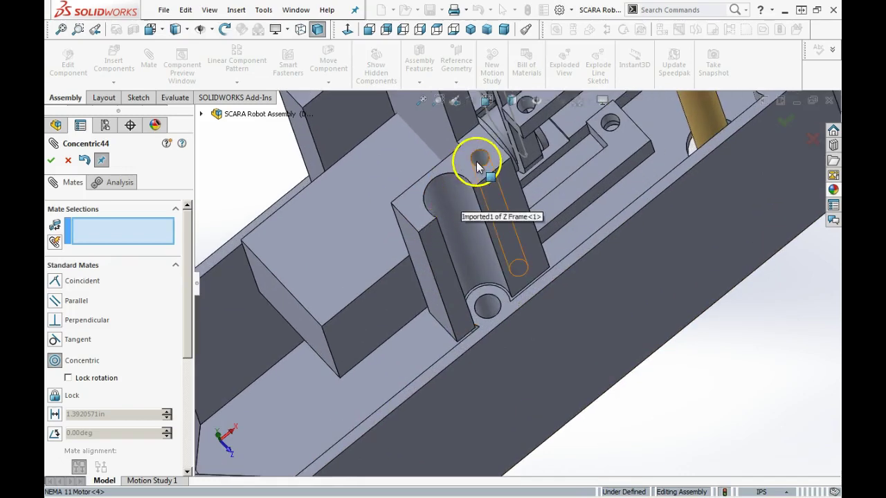
{"action": "left_click", "coordinate": [477, 163]}
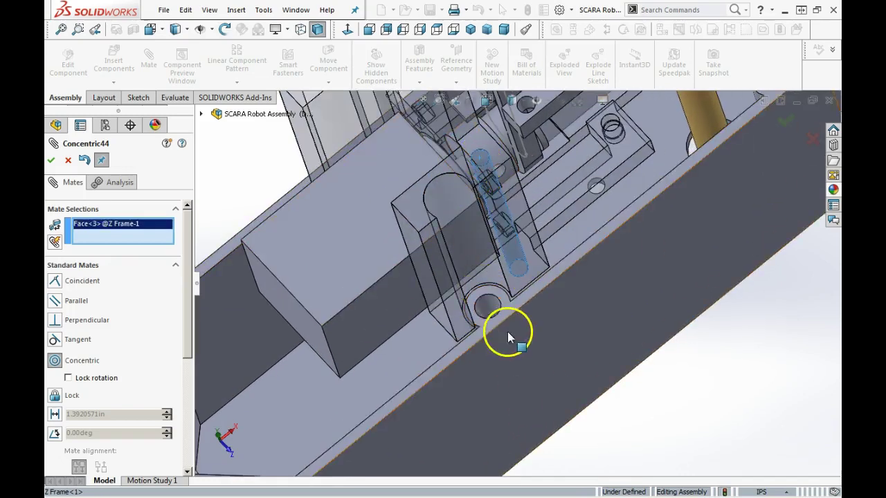
{"action": "middle_click_drag", "start_coordinate": [503, 289], "coordinate": [506, 342]}
{"action": "scroll", "coordinate": [535, 233], "scroll_direction": "down", "scroll_amount": 5}
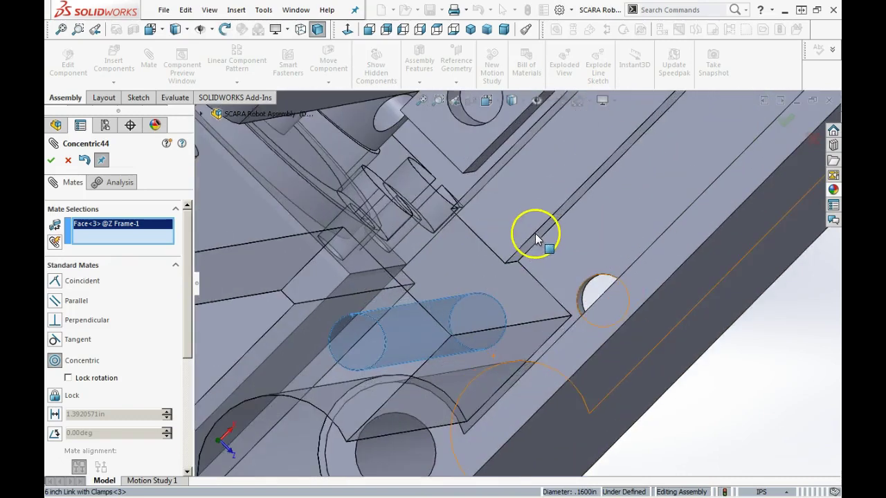
{"action": "scroll", "coordinate": [536, 235], "scroll_direction": "down", "scroll_amount": 3}
{"action": "left_click", "coordinate": [595, 333]}
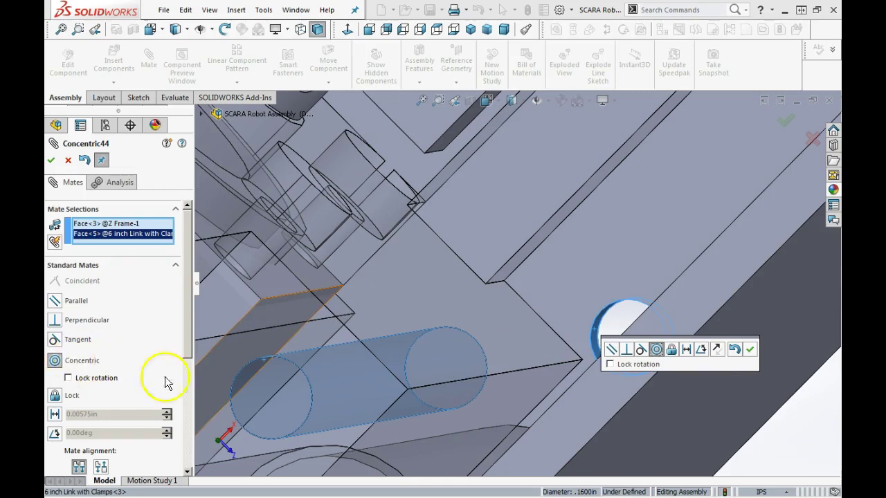
{"action": "left_click", "coordinate": [751, 351]}
Add a concentric mate between the Z Frame's screw hole on the opposite side and the corresponding through hole in the link's floor
{"action": "scroll", "coordinate": [474, 339], "scroll_direction": "up", "scroll_amount": 6}
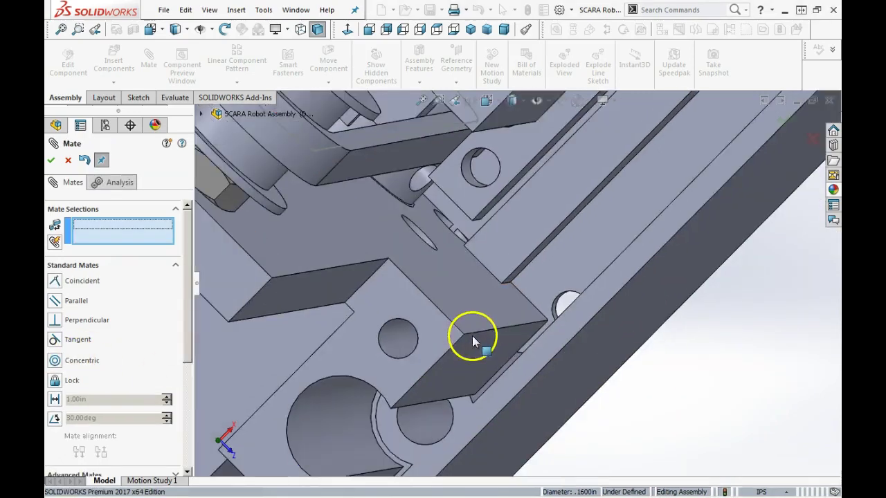
{"action": "middle_click_drag", "start_coordinate": [374, 306], "coordinate": [532, 368]}
{"action": "scroll", "coordinate": [426, 348], "scroll_direction": "down", "scroll_amount": 5}
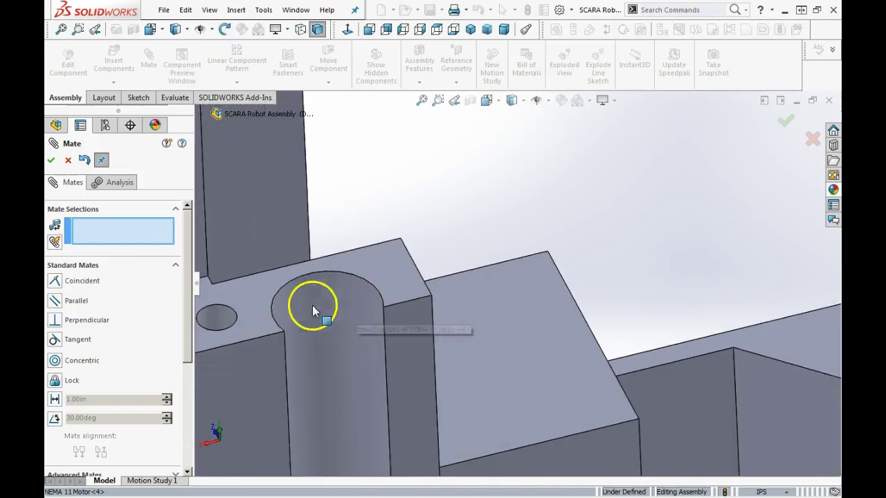
{"action": "left_click", "coordinate": [223, 319]}
{"action": "scroll", "coordinate": [297, 356], "scroll_direction": "up", "scroll_amount": 8}
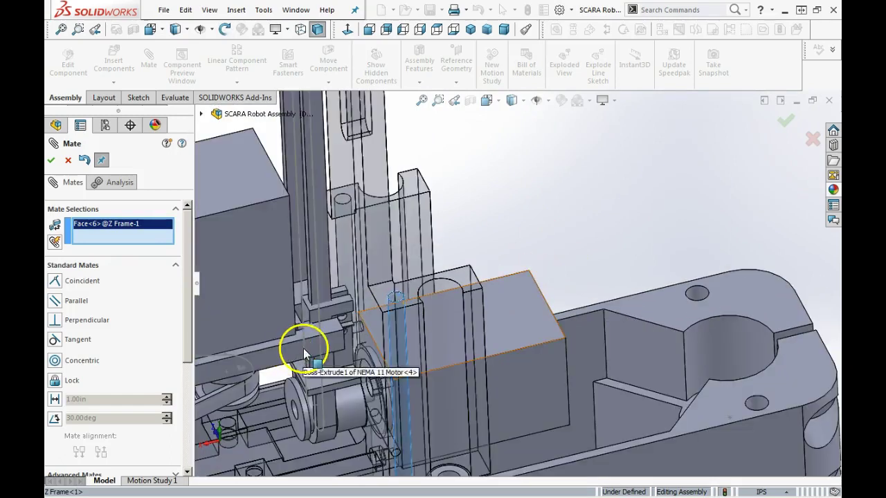
{"action": "middle_click_drag", "start_coordinate": [499, 347], "coordinate": [470, 336]}
{"action": "scroll", "coordinate": [484, 346], "scroll_direction": "down", "scroll_amount": 5}
{"action": "scroll", "coordinate": [509, 363], "scroll_direction": "down", "scroll_amount": 6}
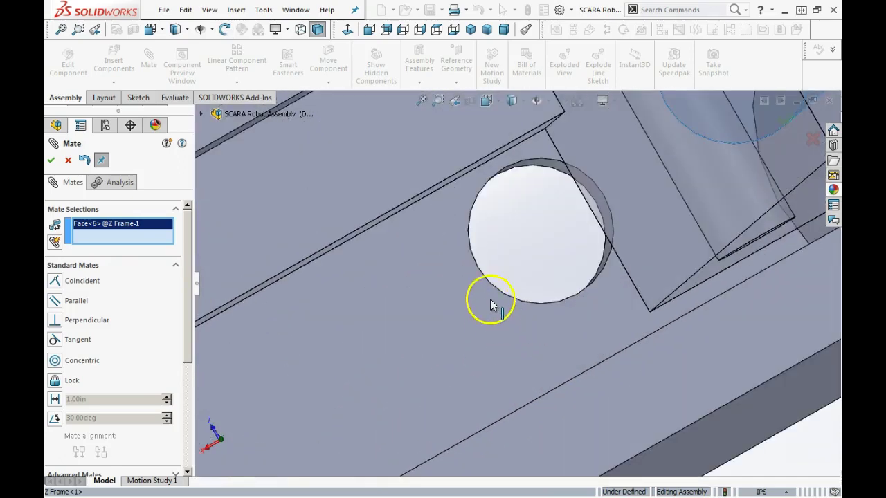
{"action": "left_click", "coordinate": [538, 168]}
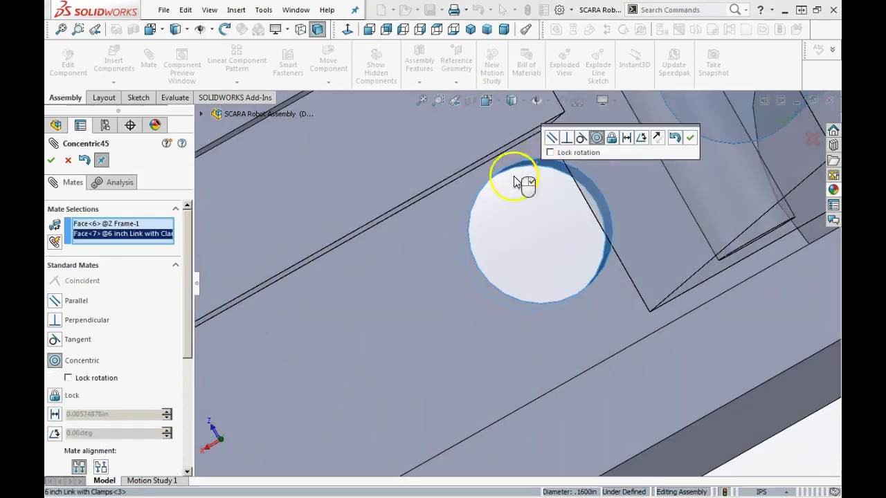
{"action": "left_click", "coordinate": [51, 160]}
Add a coincident mate between the Z Frame's bottom face and the inner floor of the 6 inch Link with Clamps
{"action": "scroll", "coordinate": [530, 311], "scroll_direction": "up", "scroll_amount": 5}
{"action": "middle_click_drag", "start_coordinate": [497, 325], "coordinate": [533, 208]}
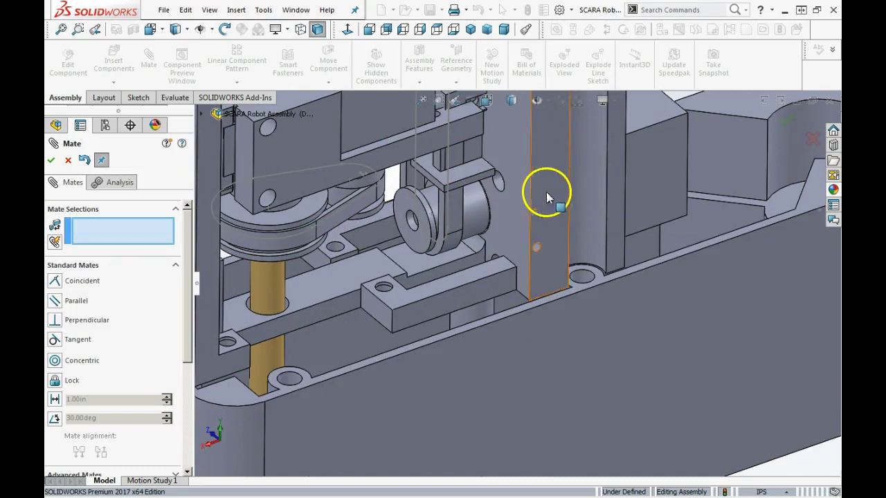
{"action": "middle_click_drag", "start_coordinate": [534, 376], "coordinate": [563, 484]}
{"action": "scroll", "coordinate": [491, 390], "scroll_direction": "down", "scroll_amount": 5}
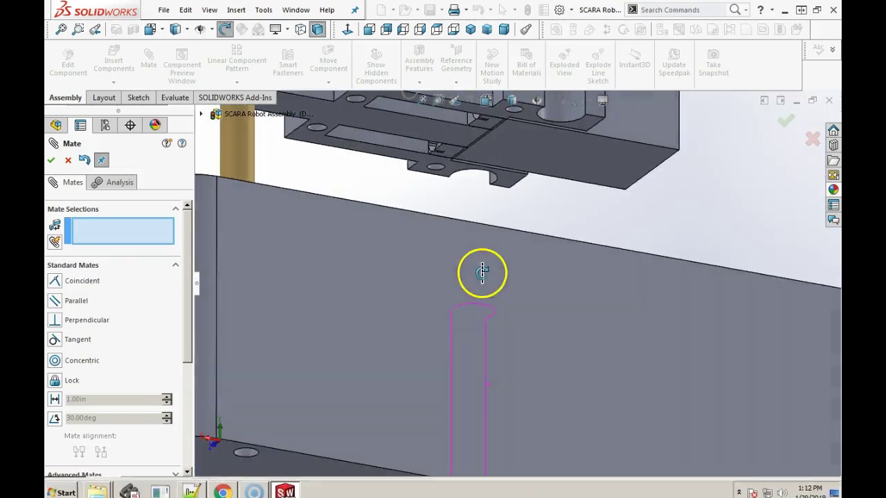
{"action": "left_click", "coordinate": [331, 118]}
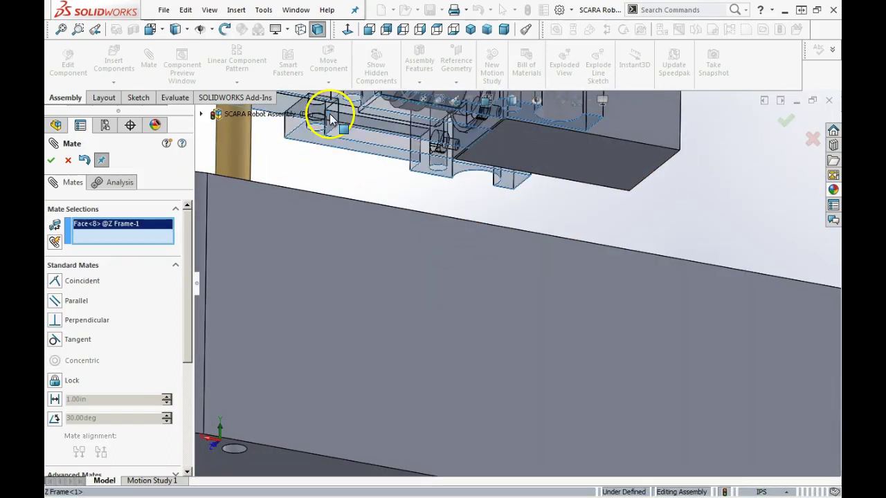
{"action": "middle_click_drag", "start_coordinate": [358, 153], "coordinate": [330, 356]}
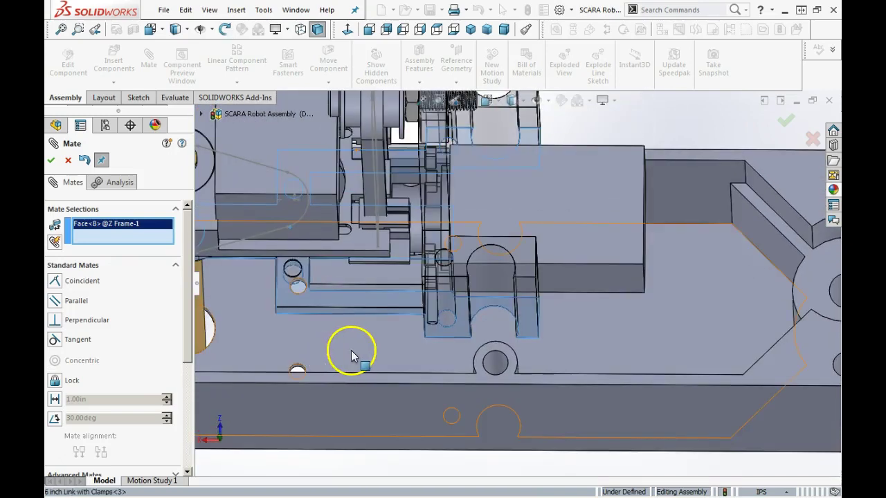
{"action": "left_click", "coordinate": [351, 355]}
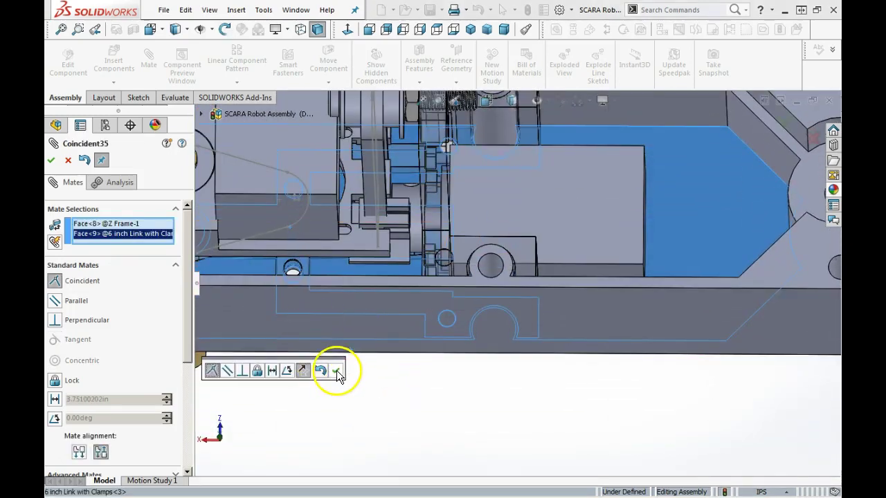
{"action": "left_click", "coordinate": [336, 372]}
Insert one 8mm Stainless Rod into the assembly beside the link's clamp end
{"action": "key", "text": "f"}
{"action": "middle_click_drag", "start_coordinate": [376, 312], "coordinate": [515, 326]}
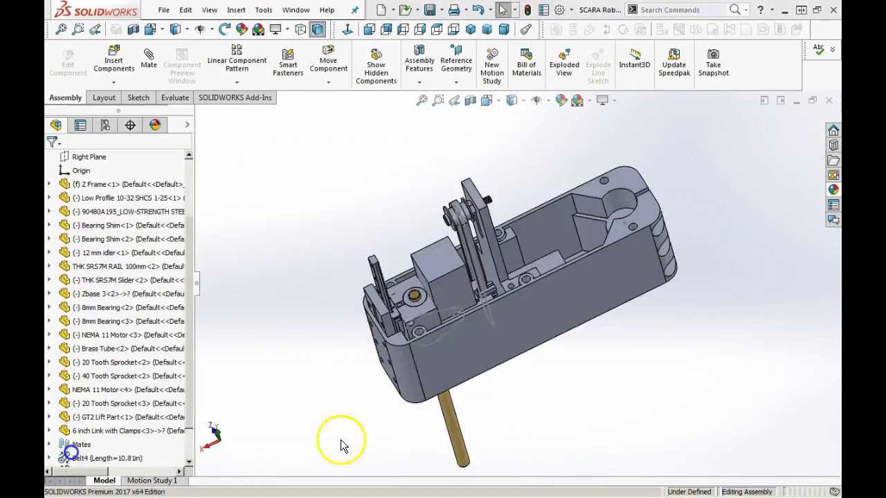
{"action": "middle_click_drag", "start_coordinate": [346, 438], "coordinate": [543, 382]}
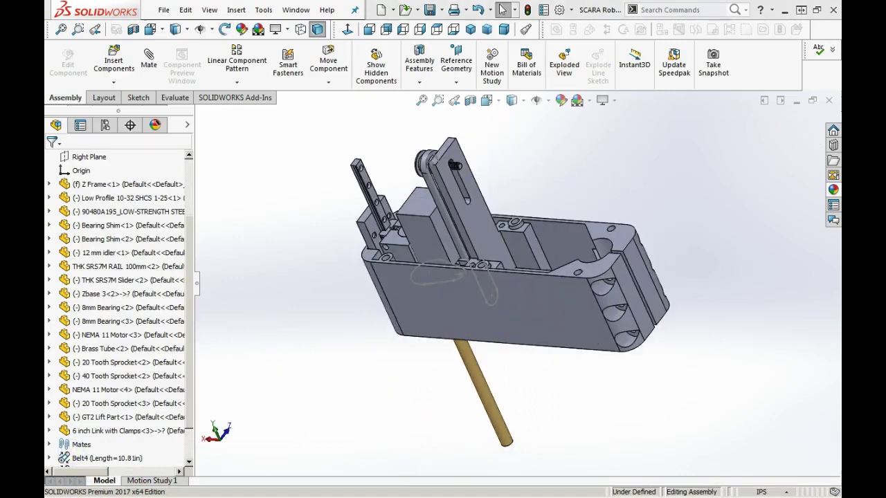
{"action": "left_click", "coordinate": [687, 315]}
{"action": "middle_click_drag", "start_coordinate": [540, 300], "coordinate": [570, 301]}
{"action": "key", "text": "Escape"}
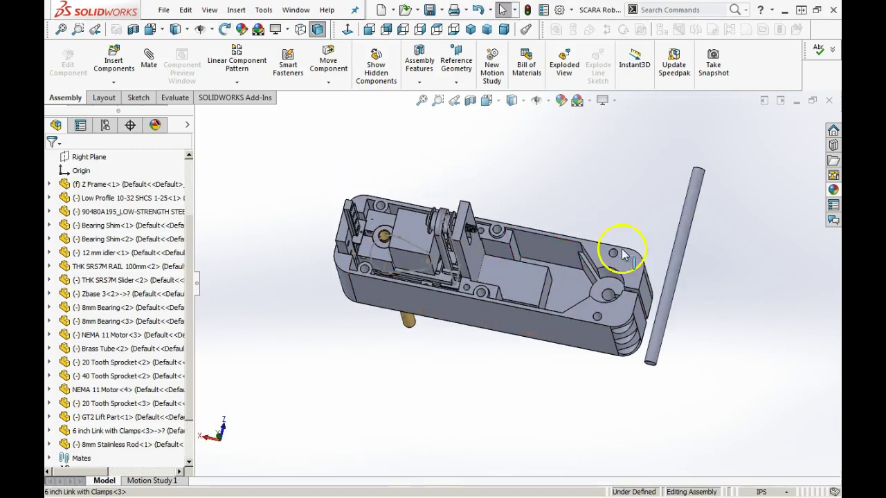
Add a concentric mate between the 8mm Stainless Rod and the hole at the center of the link's clamp end
{"action": "left_click", "coordinate": [697, 201]}
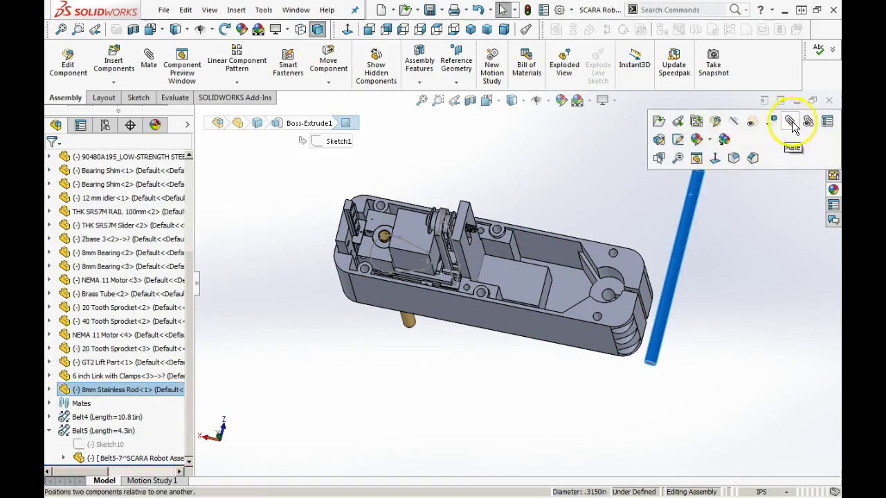
{"action": "left_click", "coordinate": [791, 122]}
{"action": "scroll", "coordinate": [612, 290], "scroll_direction": "down", "scroll_amount": 4}
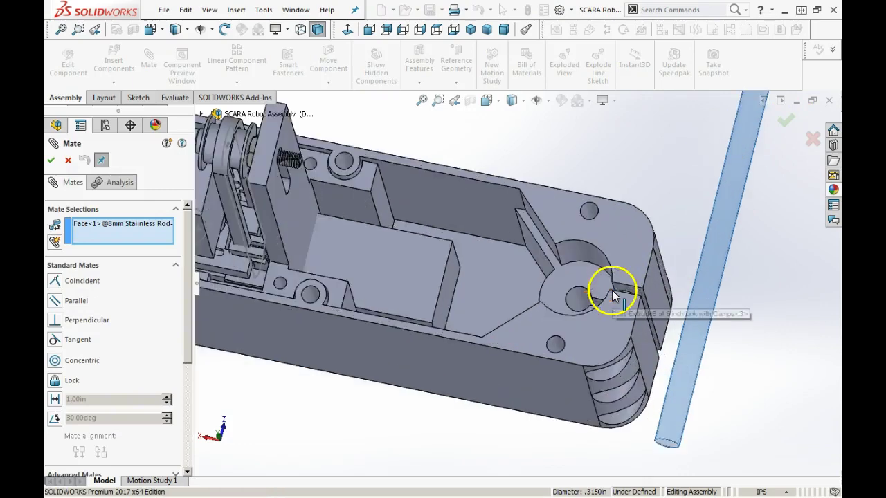
{"action": "left_click", "coordinate": [579, 295]}
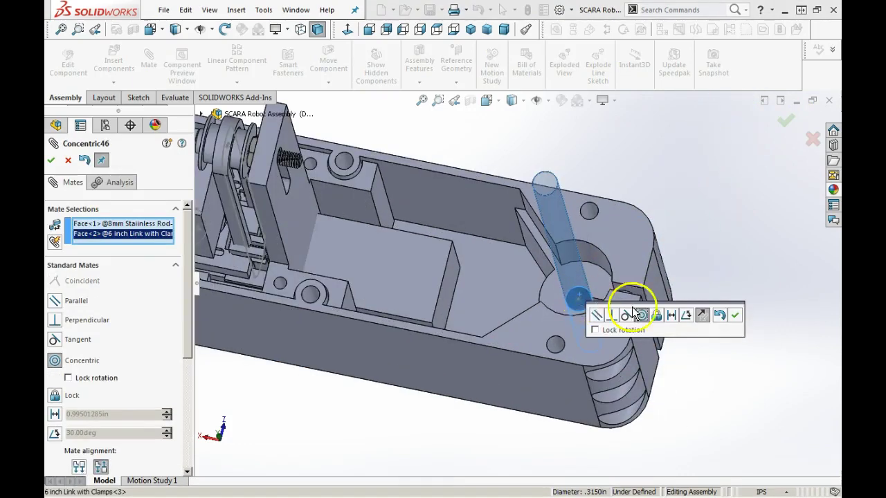
{"action": "left_click", "coordinate": [734, 319]}
Slide the 8mm Stainless Rod along the axis of its clamp hole in the link
{"action": "middle_click_drag", "start_coordinate": [530, 337], "coordinate": [552, 256]}
{"action": "scroll", "coordinate": [541, 296], "scroll_direction": "up", "scroll_amount": 4}
{"action": "left_click_drag", "start_coordinate": [496, 180], "coordinate": [488, 253]}
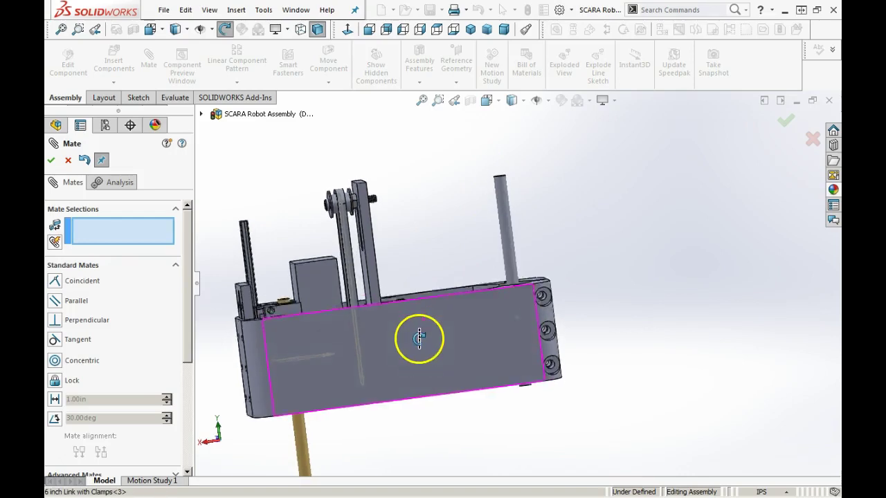
Try placing a second 6 inch Link with Clamps beside the arm, and undo the insertion
{"action": "middle_click_drag", "start_coordinate": [420, 336], "coordinate": [518, 326]}
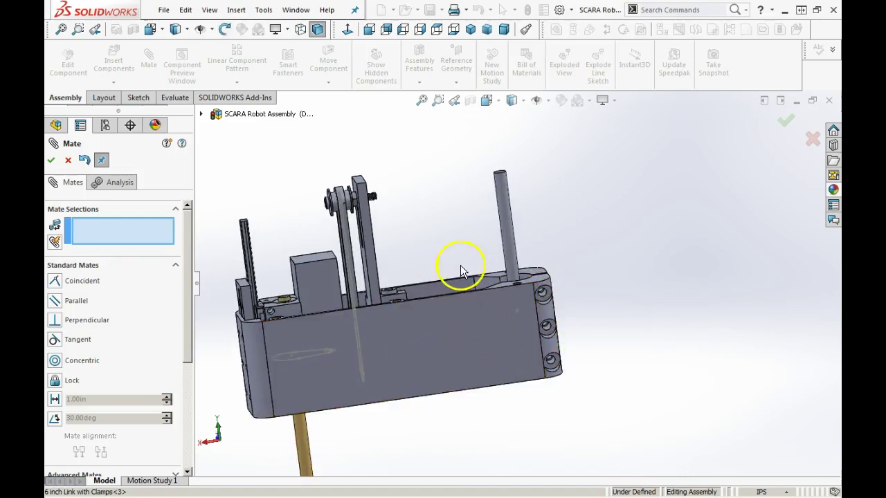
{"action": "middle_click_drag", "start_coordinate": [431, 316], "coordinate": [435, 348]}
{"action": "scroll", "coordinate": [436, 325], "scroll_direction": "up", "scroll_amount": 3}
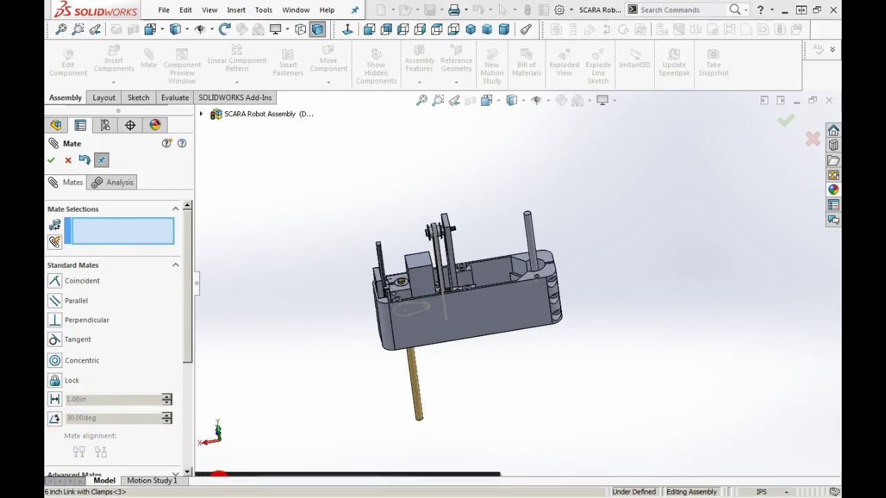
{"action": "left_click_drag", "start_coordinate": [721, 353], "coordinate": [689, 317]}
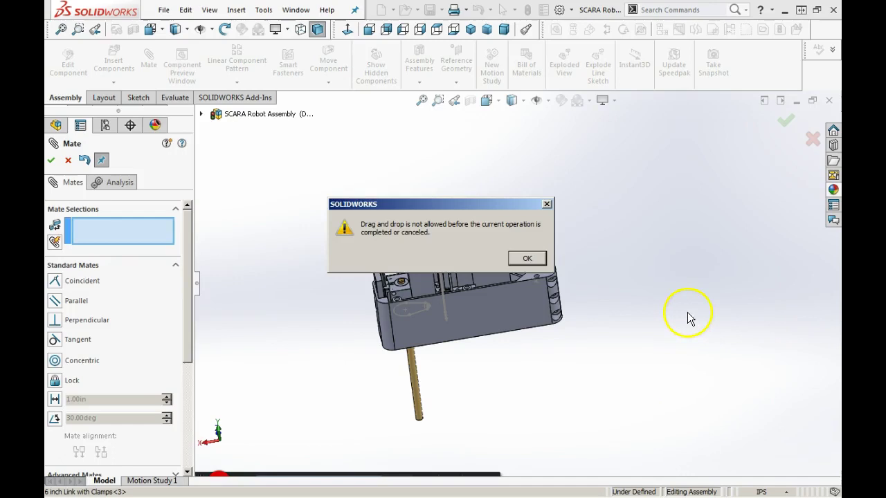
{"action": "left_click", "coordinate": [528, 258]}
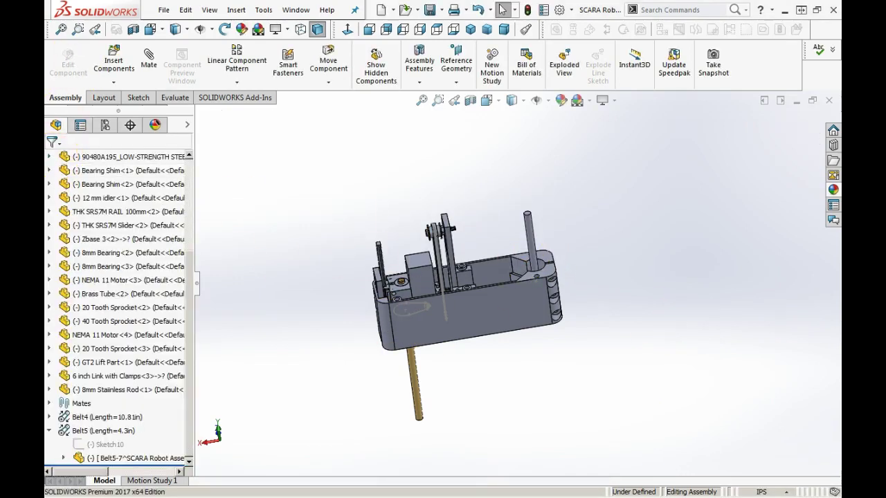
{"action": "left_click", "coordinate": [726, 277]}
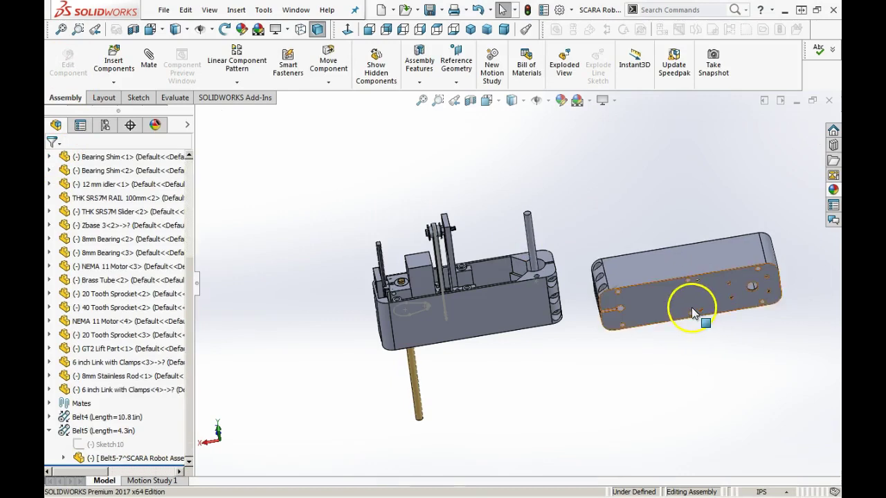
{"action": "mouse_move", "coordinate": [665, 297]}
{"action": "middle_mouse_down"}
{"action": "mouse_move", "coordinate": [611, 321]}
{"action": "mouse_move", "coordinate": [694, 291]}
{"action": "mouse_move", "coordinate": [663, 284]}
{"action": "middle_mouse_up"}
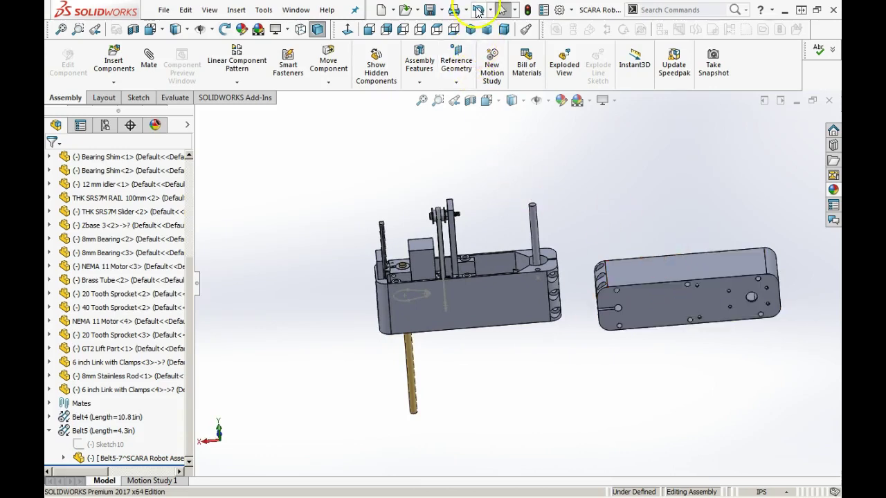
{"action": "left_click", "coordinate": [477, 11]}
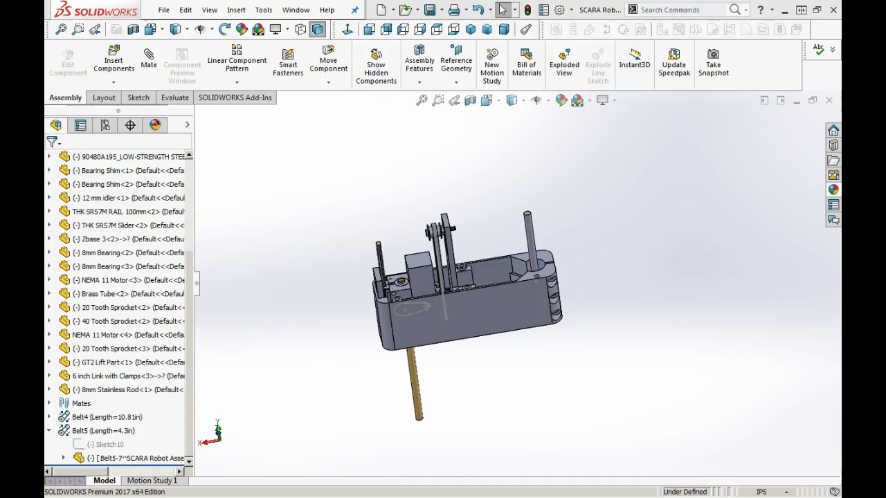
Insert the 7 inch10mm Link with Clamps beside the arm and rotate it so its open side faces up
{"action": "left_click", "coordinate": [694, 317]}
{"action": "middle_click_drag", "start_coordinate": [689, 333], "coordinate": [718, 346]}
{"action": "right_click_drag", "start_coordinate": [725, 327], "coordinate": [773, 441]}
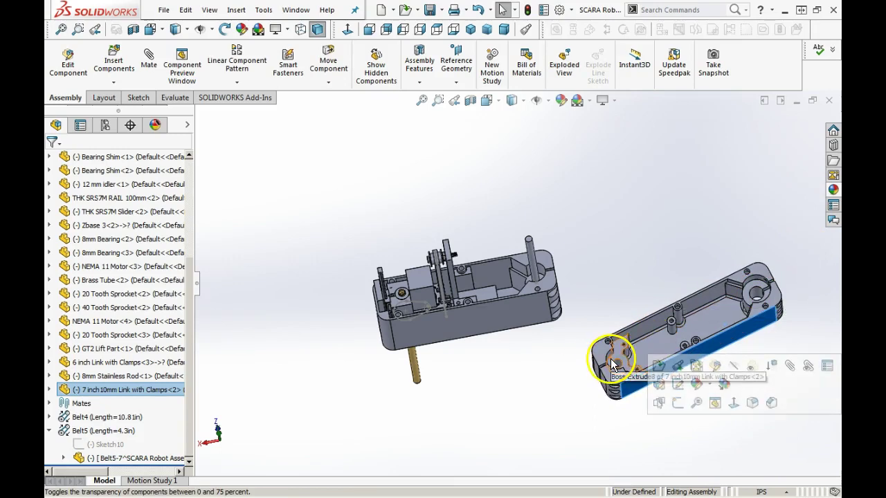
{"action": "left_click", "coordinate": [530, 312]}
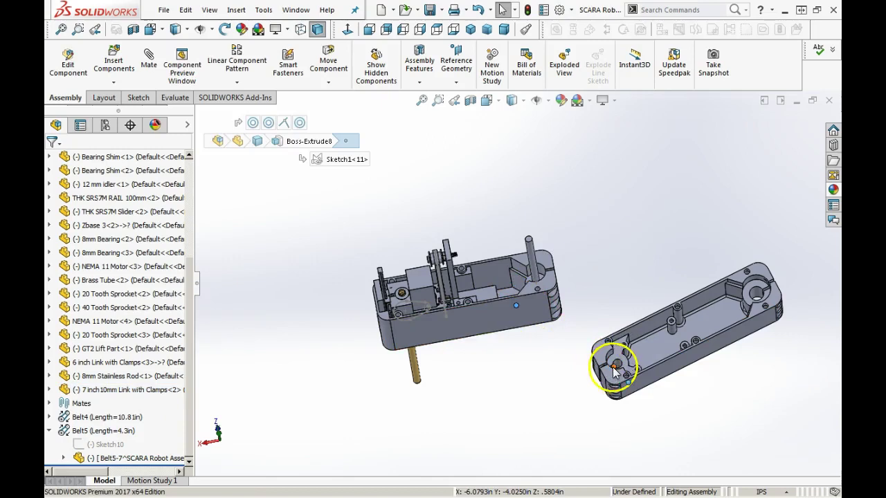
{"action": "scroll", "coordinate": [613, 360], "scroll_direction": "down", "scroll_amount": 4}
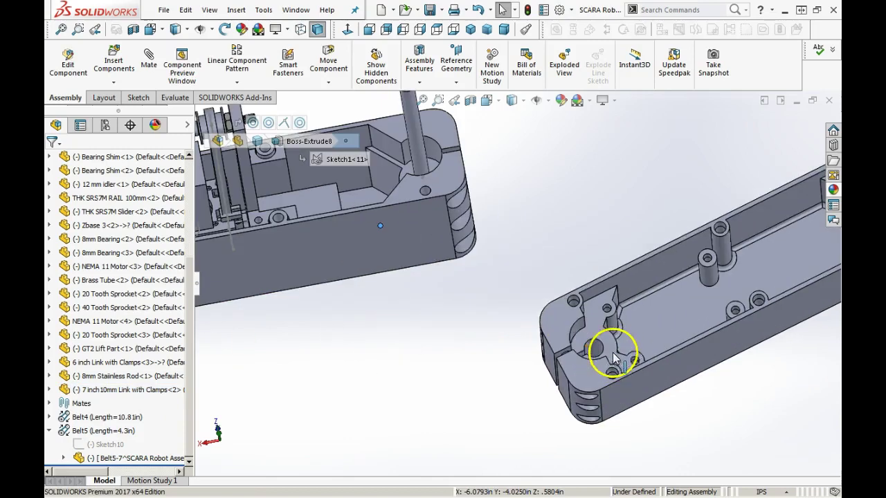
{"action": "left_click", "coordinate": [419, 141]}
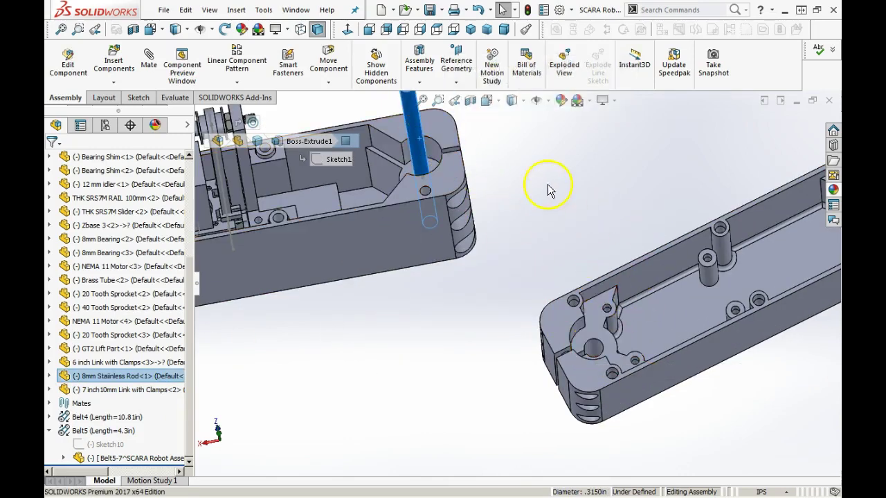
{"action": "left_click", "coordinate": [411, 138]}
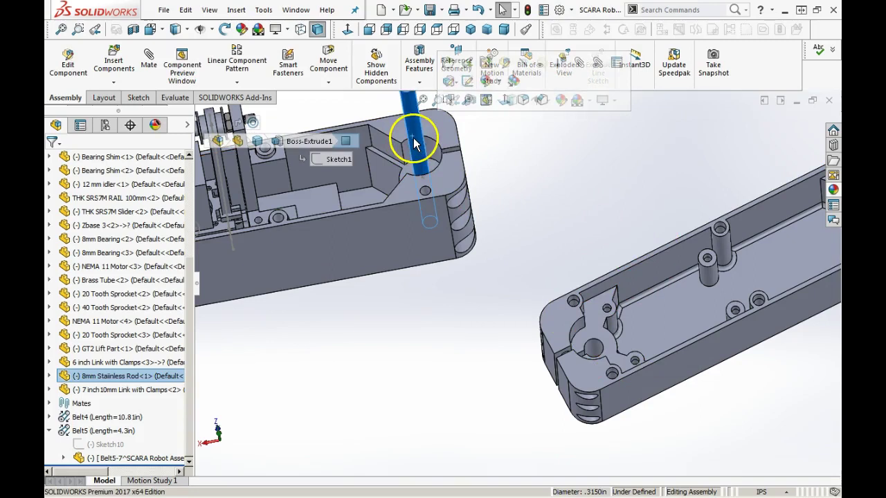
{"action": "left_click", "coordinate": [538, 170]}
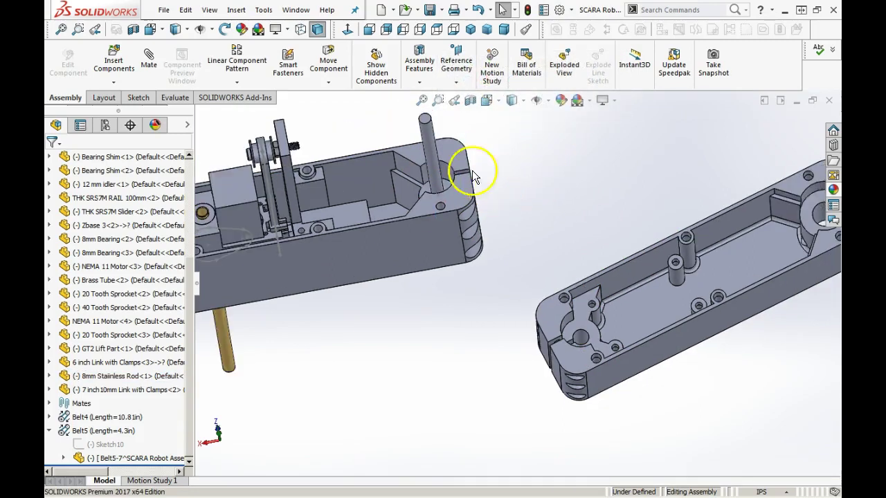
Add a concentric mate between the 8mm Stainless Rod and the small hole at the near end of the 7 inch link
{"action": "left_click", "coordinate": [424, 155]}
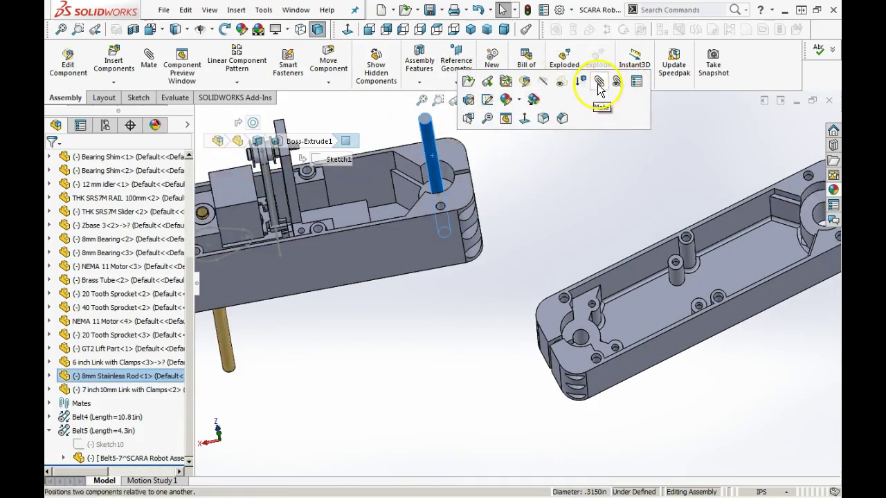
{"action": "left_click", "coordinate": [599, 82]}
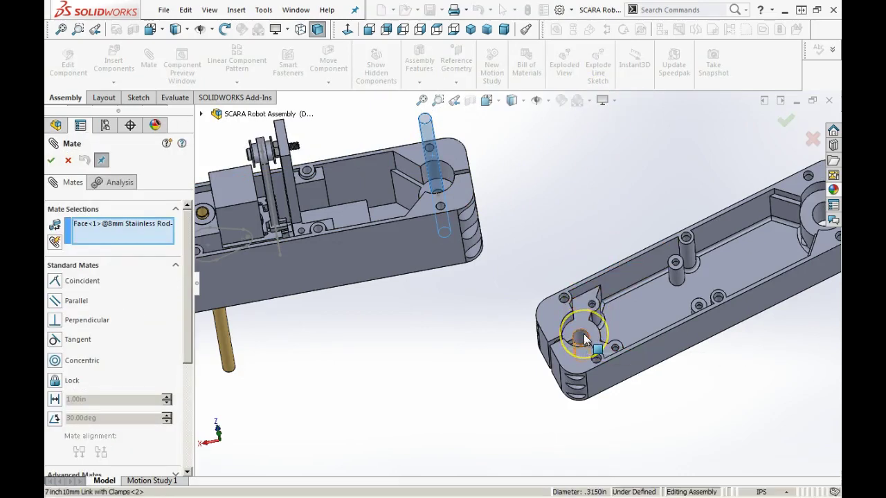
{"action": "left_click", "coordinate": [583, 338]}
{"action": "left_click", "coordinate": [736, 354]}
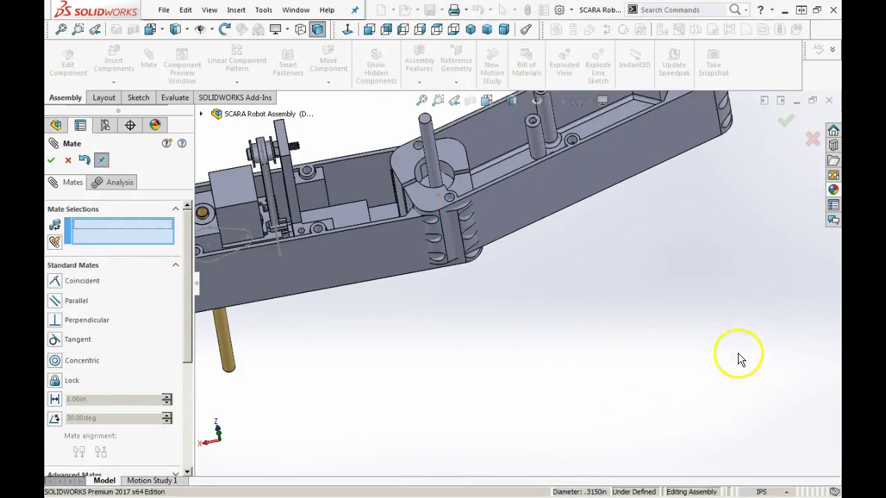
Slide the 7 inch10mm Link with Clamps down along the rod axis until it sits clear below the 6 inch link
{"action": "scroll", "coordinate": [533, 229], "scroll_direction": "up", "scroll_amount": 4}
{"action": "left_click_drag", "start_coordinate": [547, 250], "coordinate": [547, 277]}
{"action": "middle_click_drag", "start_coordinate": [460, 246], "coordinate": [470, 201]}
{"action": "left_click_drag", "start_coordinate": [560, 296], "coordinate": [564, 277]}
{"action": "middle_click_drag", "start_coordinate": [646, 211], "coordinate": [524, 316]}
{"action": "left_click_drag", "start_coordinate": [524, 316], "coordinate": [534, 398]}
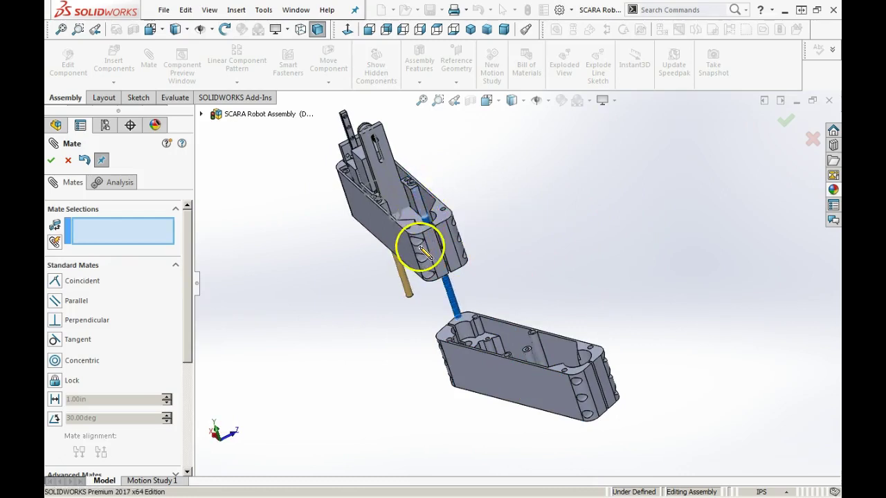
{"action": "left_click_drag", "start_coordinate": [490, 386], "coordinate": [509, 388]}
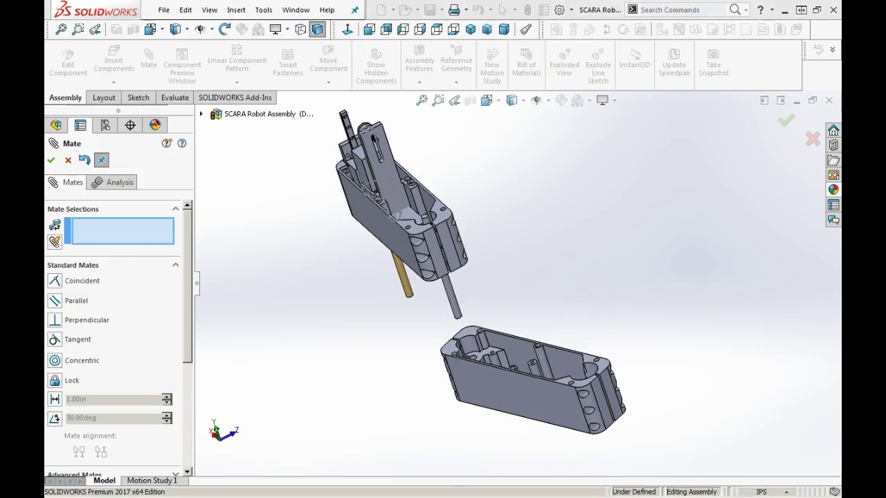
Finish mating, insert a 40 Tooth Sprocket beside the 8mm rod, and rotate it so its hub points down
{"action": "left_click_drag", "start_coordinate": [518, 289], "coordinate": [519, 285]}
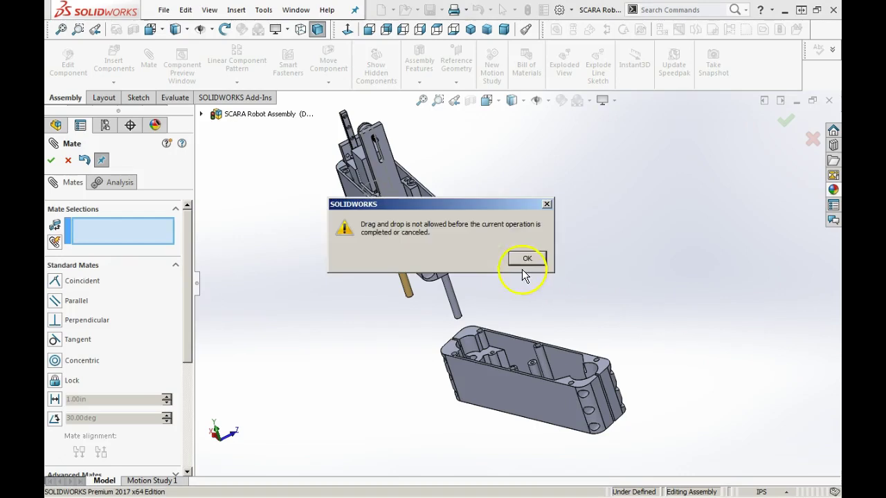
{"action": "left_click", "coordinate": [526, 259]}
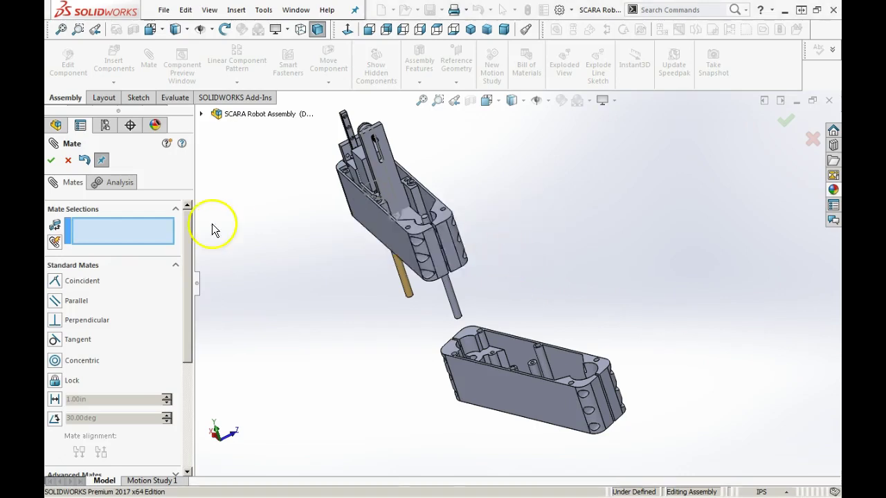
{"action": "left_click", "coordinate": [51, 162]}
{"action": "left_click_drag", "start_coordinate": [668, 372], "coordinate": [501, 305]}
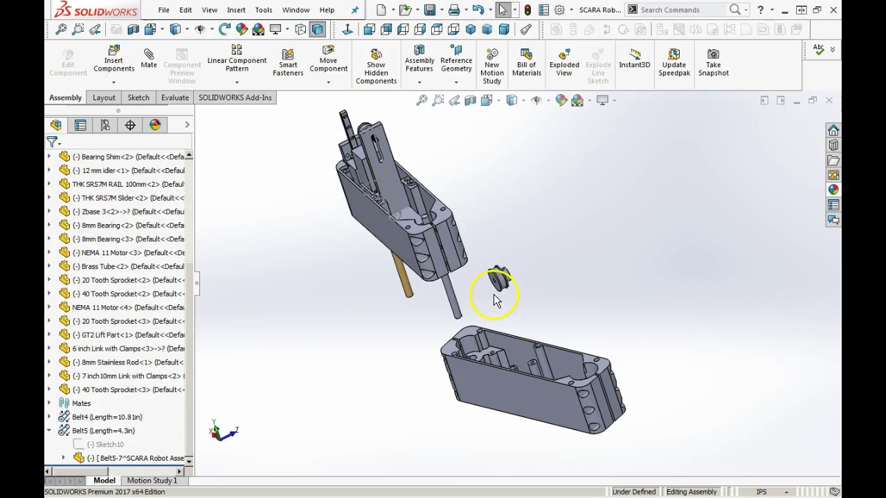
{"action": "scroll", "coordinate": [495, 294], "scroll_direction": "down", "scroll_amount": 5}
{"action": "left_click", "coordinate": [491, 282]}
{"action": "right_click_drag", "start_coordinate": [491, 282], "coordinate": [510, 148]}
{"action": "key", "text": "Escape"}
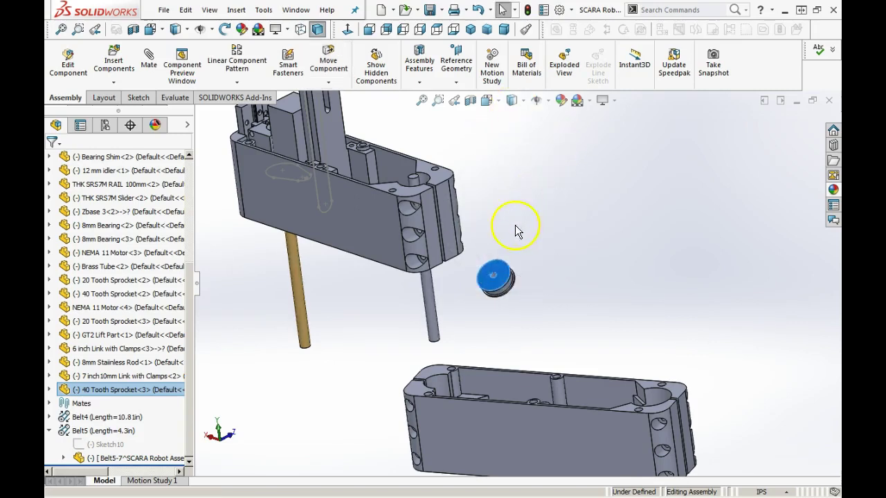
{"action": "right_click_drag", "start_coordinate": [508, 275], "coordinate": [523, 200]}
{"action": "scroll", "coordinate": [492, 283], "scroll_direction": "down", "scroll_amount": 1}
{"action": "left_click", "coordinate": [541, 218]}
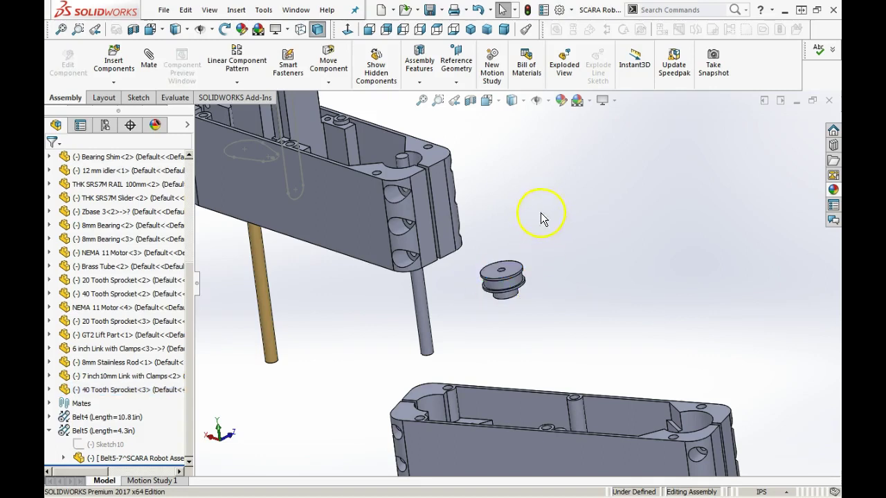
Add a concentric mate between the 8mm Stainless Rod and the bore of the new 40 Tooth Sprocket
{"action": "left_click", "coordinate": [422, 298]}
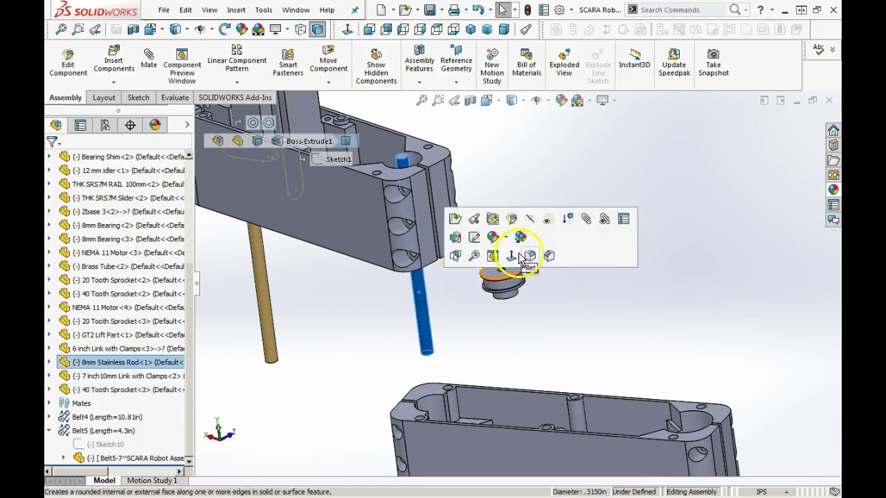
{"action": "key", "text": "m"}
{"action": "scroll", "coordinate": [539, 239], "scroll_direction": "down", "scroll_amount": 4}
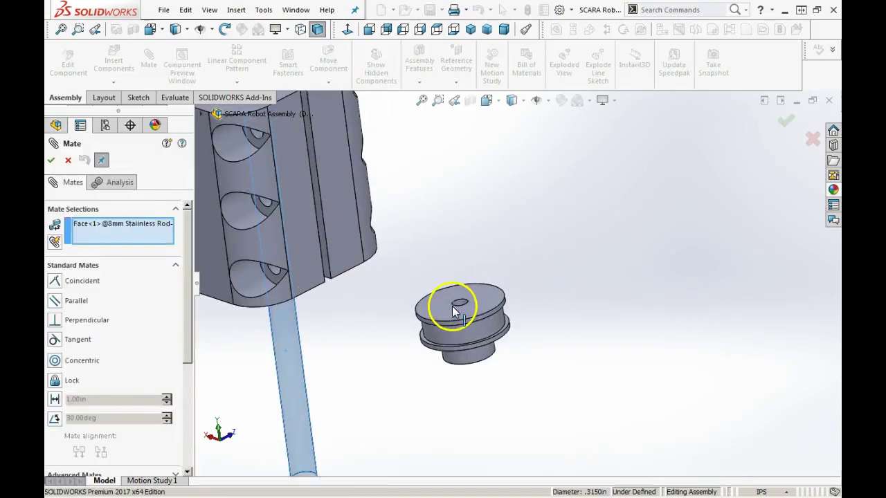
{"action": "scroll", "coordinate": [463, 306], "scroll_direction": "down", "scroll_amount": 2}
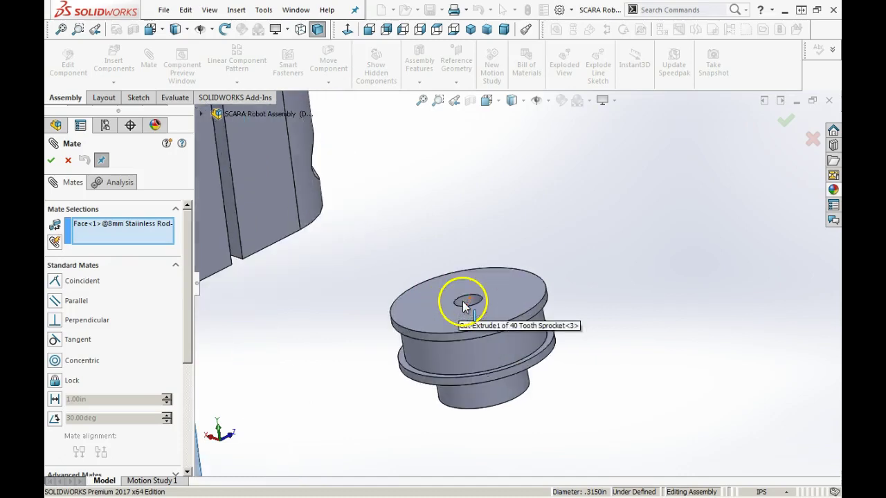
{"action": "middle_click_drag", "start_coordinate": [468, 283], "coordinate": [471, 319]}
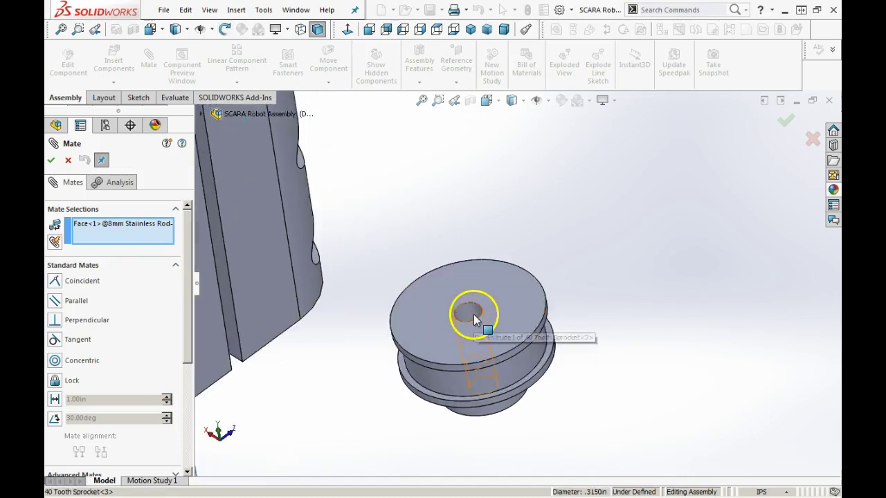
{"action": "left_click", "coordinate": [474, 319]}
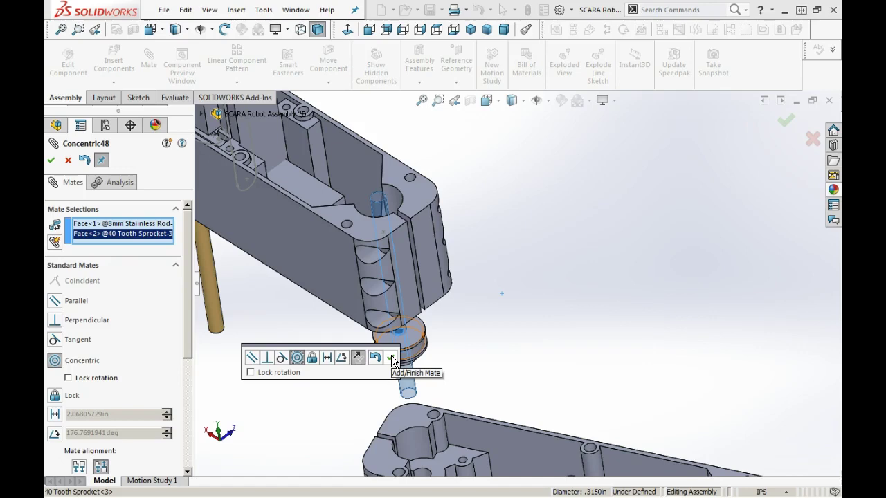
{"action": "left_click", "coordinate": [392, 360]}
Slide the 40 Tooth Sprocket up the rod to the underside of the 6 inch link's clamp end
{"action": "mouse_move", "coordinate": [391, 360]}
{"action": "middle_mouse_down"}
{"action": "mouse_move", "coordinate": [390, 282]}
{"action": "mouse_move", "coordinate": [400, 369]}
{"action": "mouse_move", "coordinate": [395, 297]}
{"action": "mouse_move", "coordinate": [384, 360]}
{"action": "middle_mouse_up"}
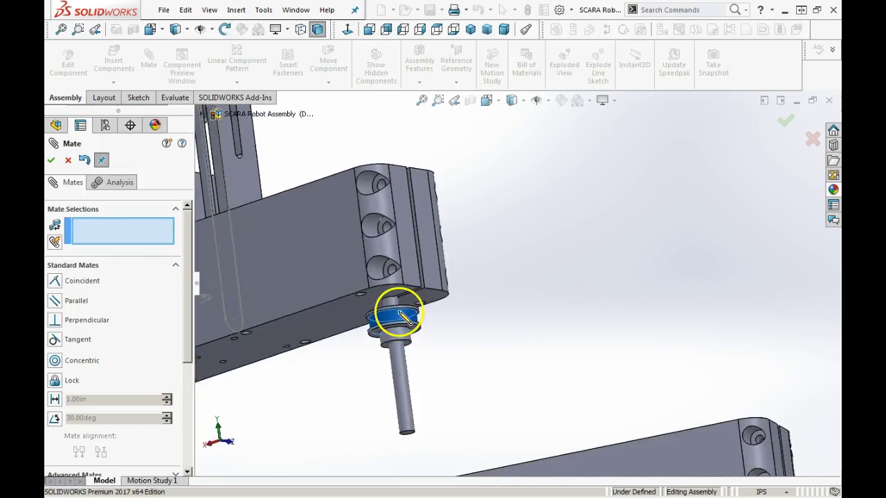
{"action": "middle_click_drag", "start_coordinate": [395, 267], "coordinate": [367, 223]}
{"action": "scroll", "coordinate": [367, 221], "scroll_direction": "down", "scroll_amount": 3}
{"action": "middle_click_drag", "start_coordinate": [439, 240], "coordinate": [505, 364]}
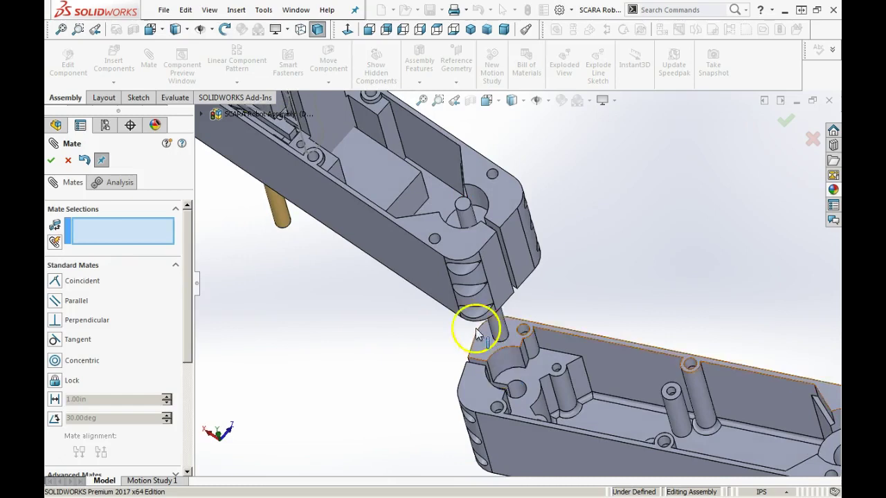
{"action": "scroll", "coordinate": [498, 283], "scroll_direction": "up", "scroll_amount": 5}
{"action": "scroll", "coordinate": [552, 353], "scroll_direction": "down", "scroll_amount": 5}
{"action": "middle_click_drag", "start_coordinate": [481, 326], "coordinate": [525, 346]}
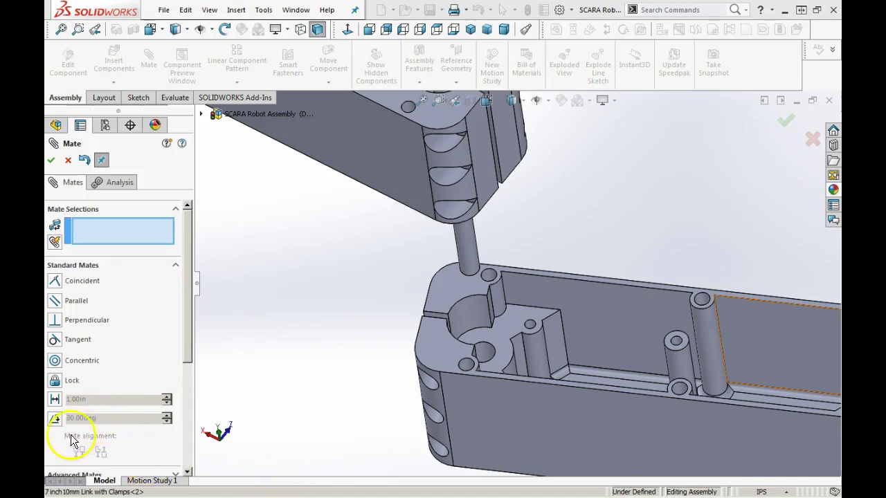
Insert two 8mm Bearings beside the clamp end of the 7 inch link
{"action": "left_click", "coordinate": [614, 447]}
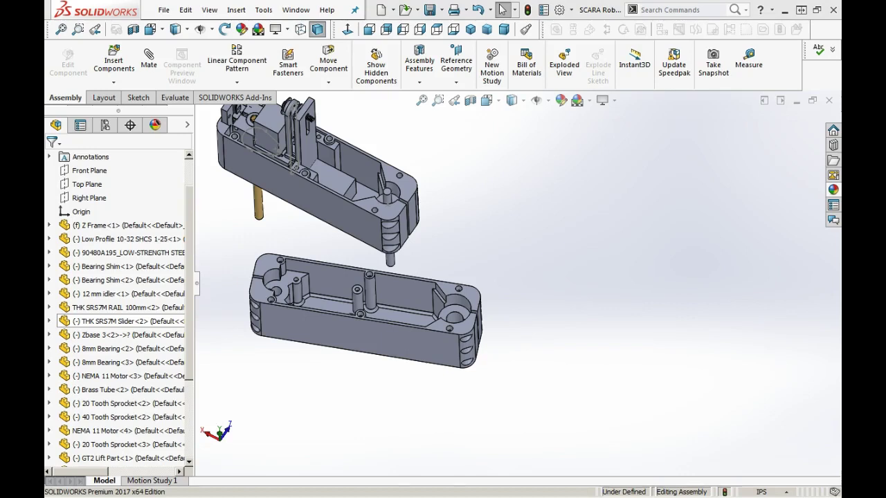
{"action": "left_click", "coordinate": [526, 296]}
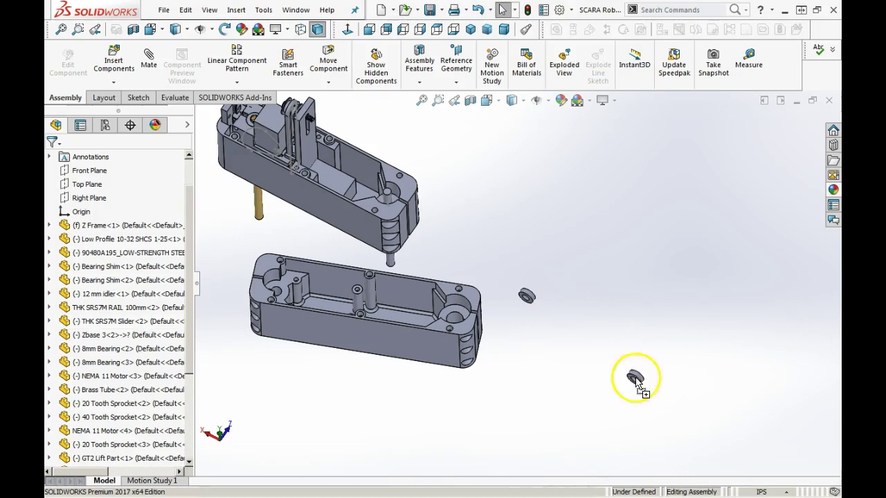
{"action": "left_click", "coordinate": [513, 347]}
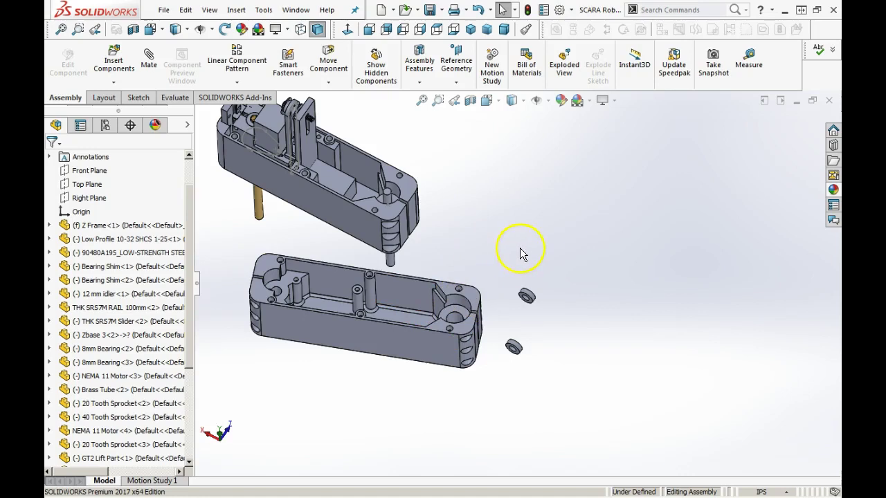
Add a concentric mate between the first new 8mm Bearing and the bore inside the 7 inch link's clamp end
{"action": "scroll", "coordinate": [435, 287], "scroll_direction": "down", "scroll_amount": 5}
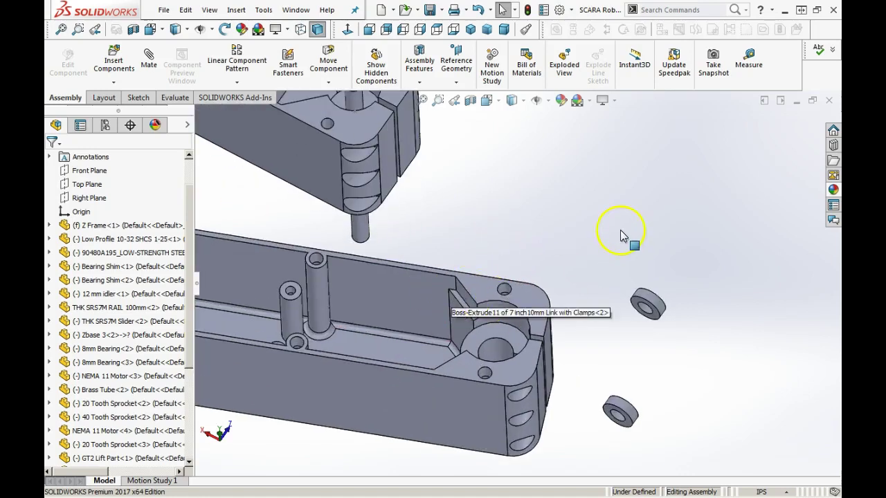
{"action": "right_click", "coordinate": [621, 220]}
{"action": "left_click", "coordinate": [557, 194]}
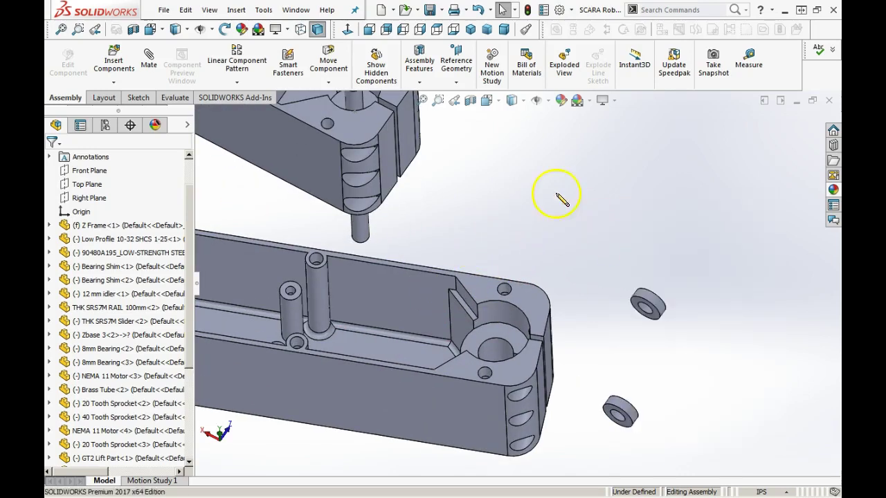
{"action": "left_click", "coordinate": [650, 315]}
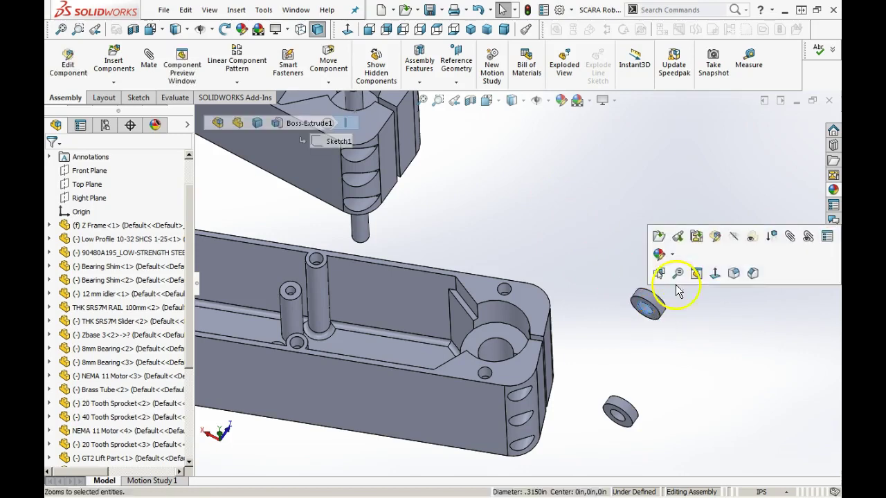
{"action": "key", "text": "m"}
{"action": "left_click", "coordinate": [487, 343]}
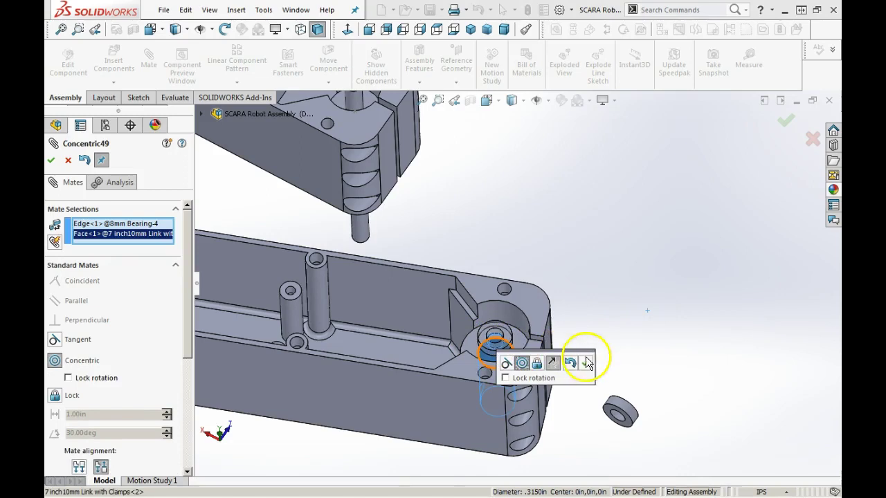
{"action": "left_click", "coordinate": [584, 361]}
Add a concentric mate between the second 8mm Bearing and the same bore on the 7 inch link's underside
{"action": "middle_click_drag", "start_coordinate": [519, 389], "coordinate": [480, 204]}
{"action": "scroll", "coordinate": [538, 257], "scroll_direction": "down", "scroll_amount": 5}
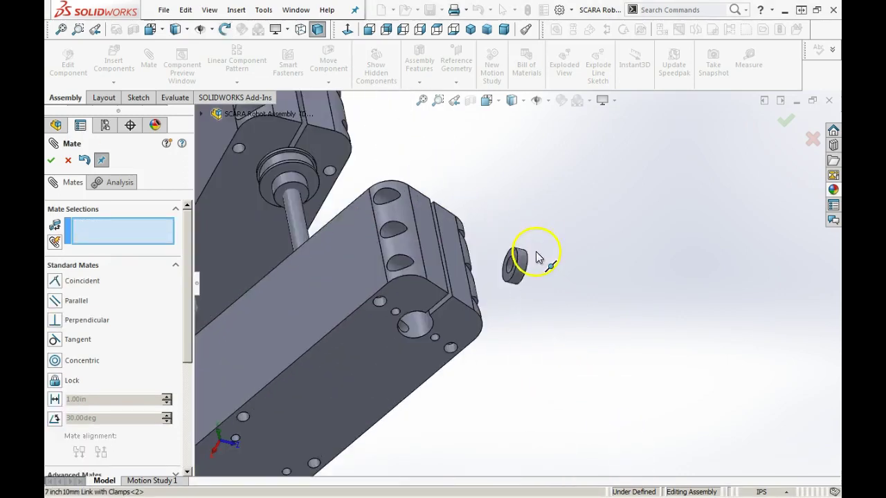
{"action": "scroll", "coordinate": [512, 274], "scroll_direction": "down", "scroll_amount": 3}
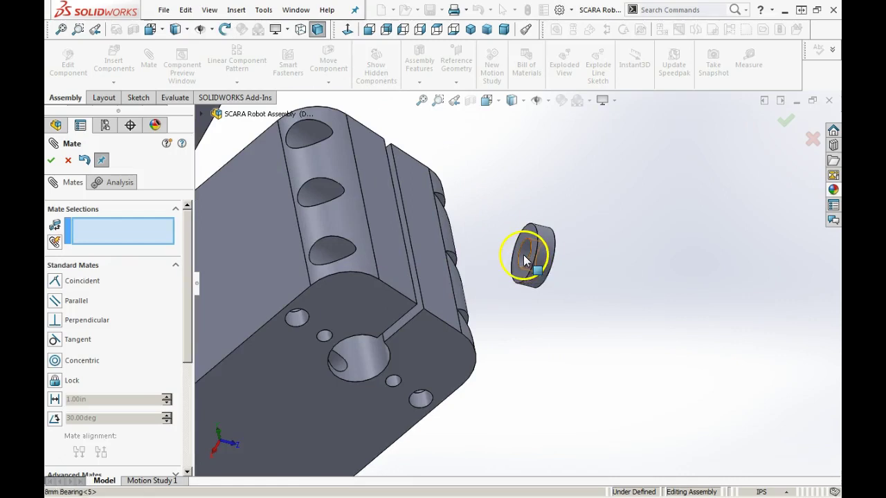
{"action": "left_click", "coordinate": [524, 259]}
{"action": "left_click", "coordinate": [376, 365]}
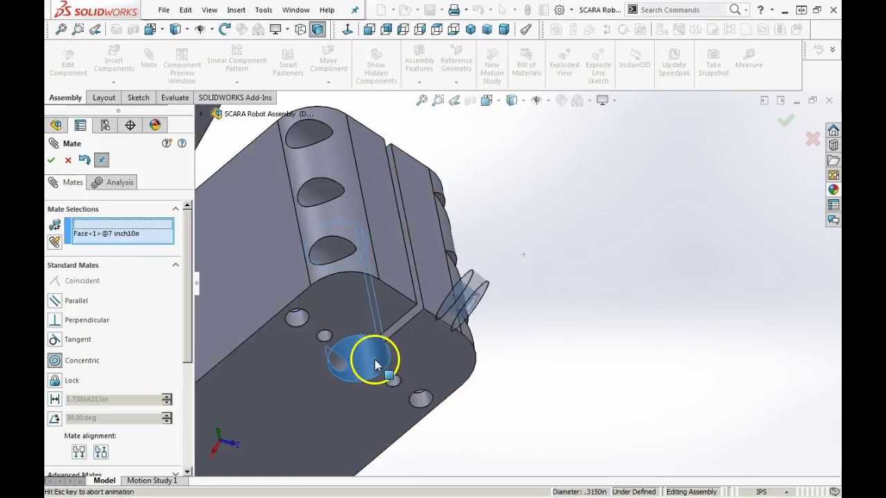
{"action": "left_click", "coordinate": [353, 380]}
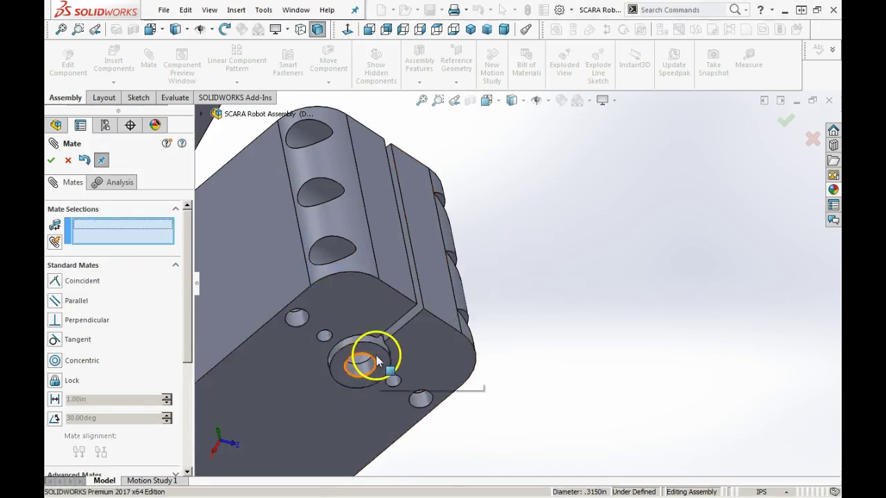
Add a coincident mate making the second 8mm Bearing's outer face flush with the 7 inch link's bottom face
{"action": "left_click", "coordinate": [366, 363]}
{"action": "left_click", "coordinate": [365, 315]}
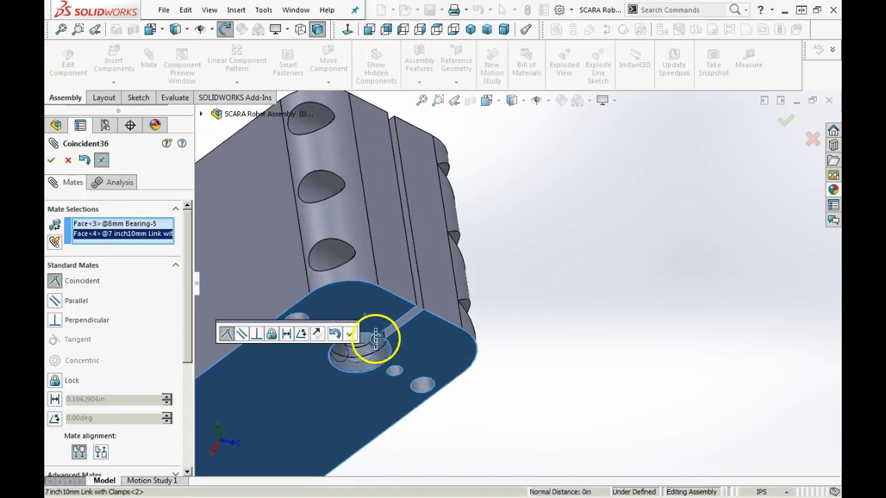
{"action": "left_click", "coordinate": [353, 333]}
Add a coincident mate between the first 8mm Bearing's outer edge and the annular face around the bore inside the 7 inch link
{"action": "middle_click_drag", "start_coordinate": [384, 252], "coordinate": [535, 232]}
{"action": "scroll", "coordinate": [535, 231], "scroll_direction": "down", "scroll_amount": 5}
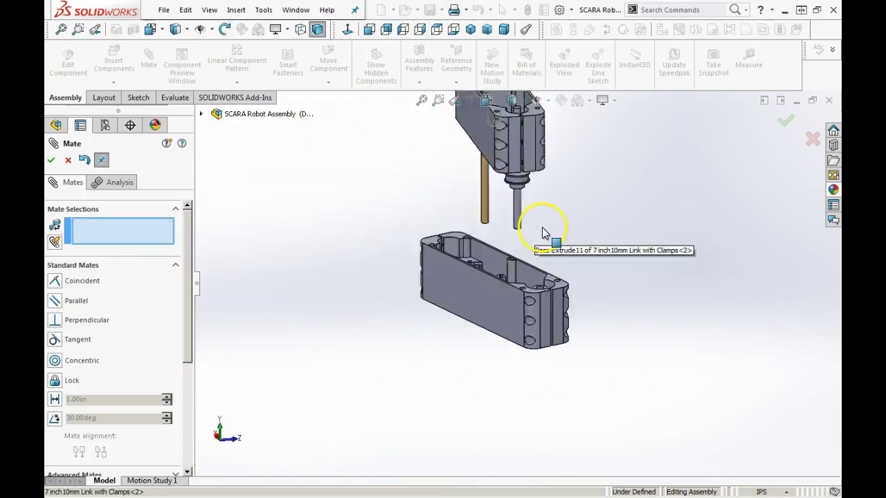
{"action": "middle_click_drag", "start_coordinate": [520, 409], "coordinate": [505, 455]}
{"action": "left_click", "coordinate": [514, 450]}
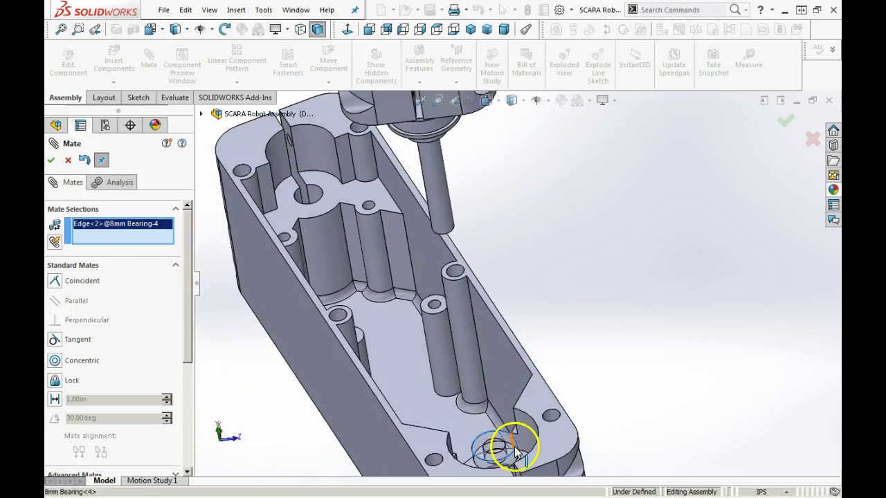
{"action": "middle_click_drag", "start_coordinate": [459, 368], "coordinate": [595, 482]}
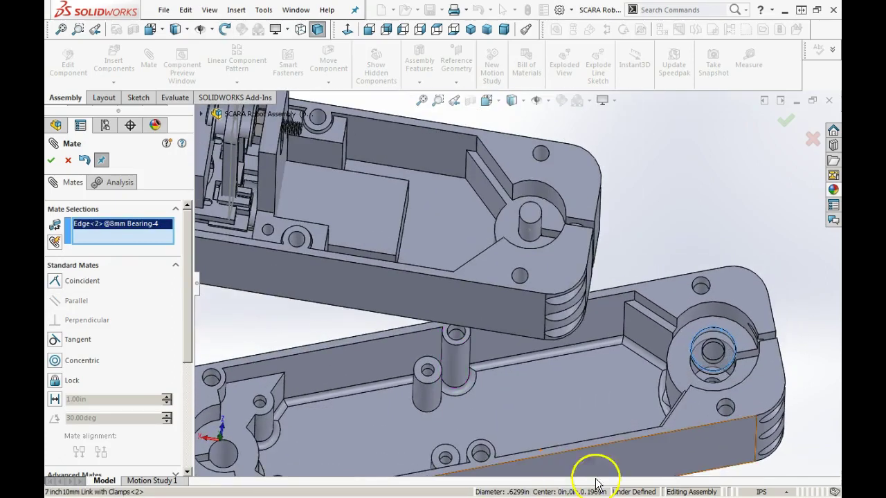
{"action": "left_click", "coordinate": [677, 373]}
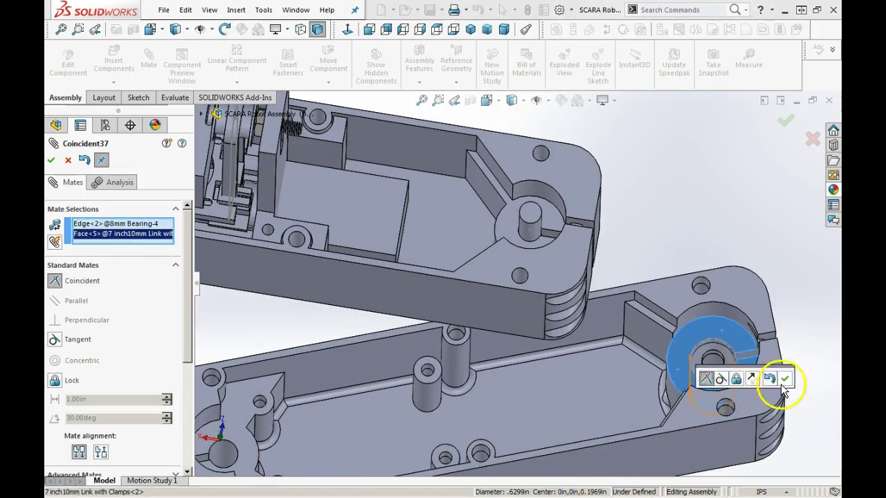
{"action": "left_click", "coordinate": [788, 382]}
Add a concentric mate between the 8mm Stainless Rod and the bore of the 8mm Bearing inside the 7 inch link
{"action": "middle_click_drag", "start_coordinate": [744, 398], "coordinate": [619, 325]}
{"action": "scroll", "coordinate": [533, 201], "scroll_direction": "up", "scroll_amount": 3}
{"action": "left_click", "coordinate": [504, 204]}
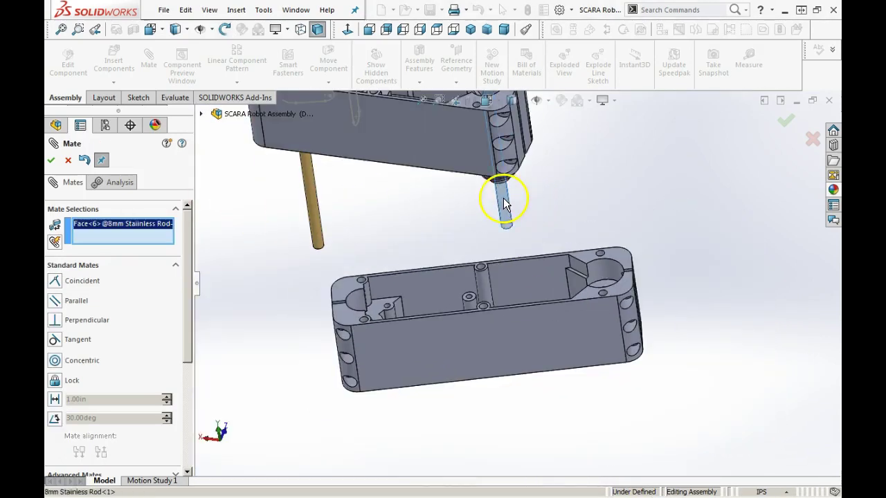
{"action": "scroll", "coordinate": [544, 230], "scroll_direction": "down", "scroll_amount": 1}
{"action": "middle_click_drag", "start_coordinate": [569, 229], "coordinate": [570, 267]}
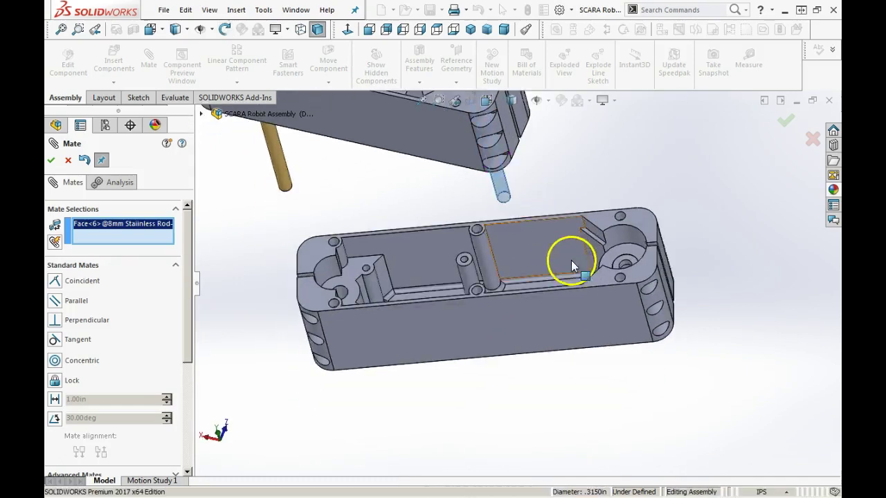
{"action": "scroll", "coordinate": [633, 268], "scroll_direction": "down", "scroll_amount": 3}
{"action": "left_click", "coordinate": [634, 271]}
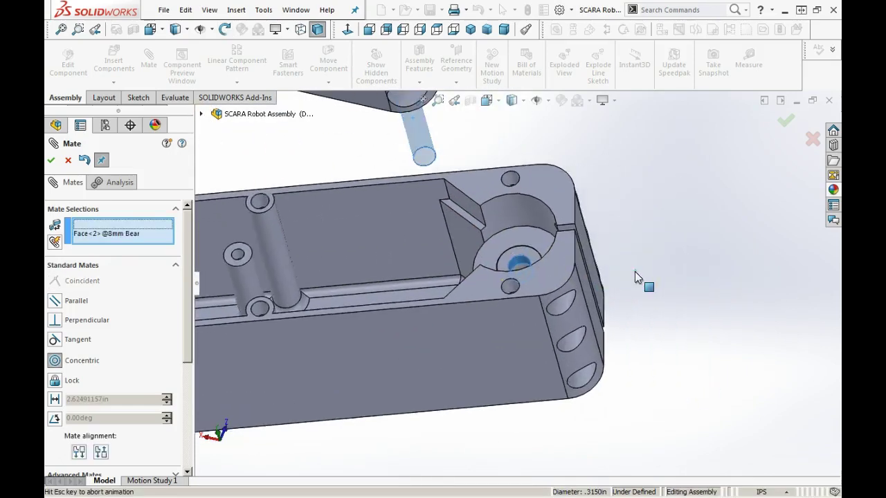
{"action": "left_click", "coordinate": [789, 258]}
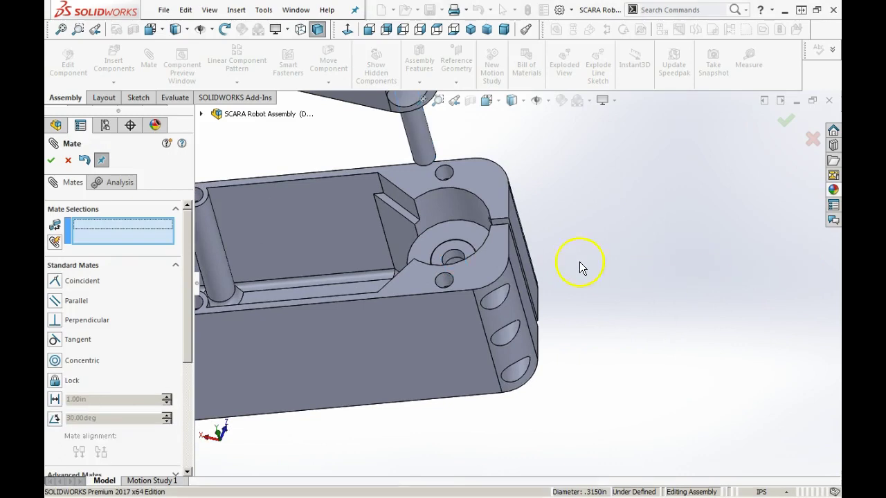
Add a coincident mate making the 8mm Stainless Rod's end face flush with the 7 inch link's bottom face
{"action": "scroll", "coordinate": [579, 256], "scroll_direction": "up", "scroll_amount": 2}
{"action": "middle_click_drag", "start_coordinate": [474, 204], "coordinate": [394, 204]}
{"action": "left_click", "coordinate": [475, 211]}
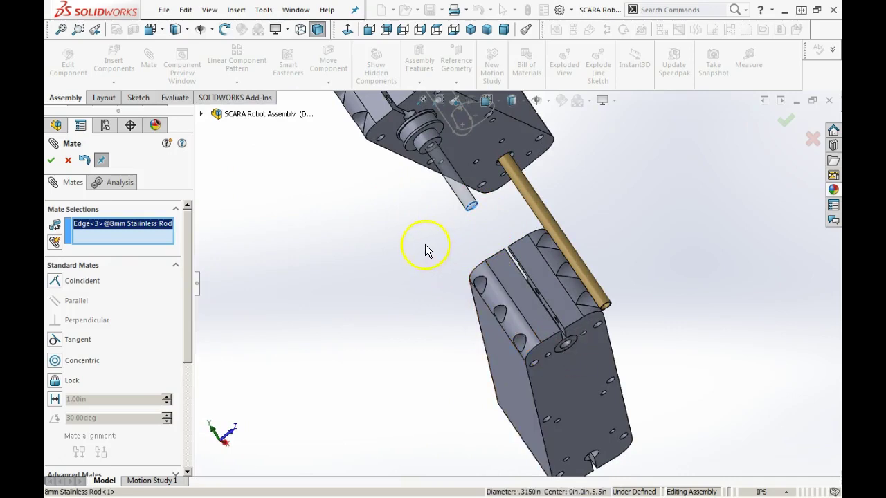
{"action": "right_click", "coordinate": [124, 232]}
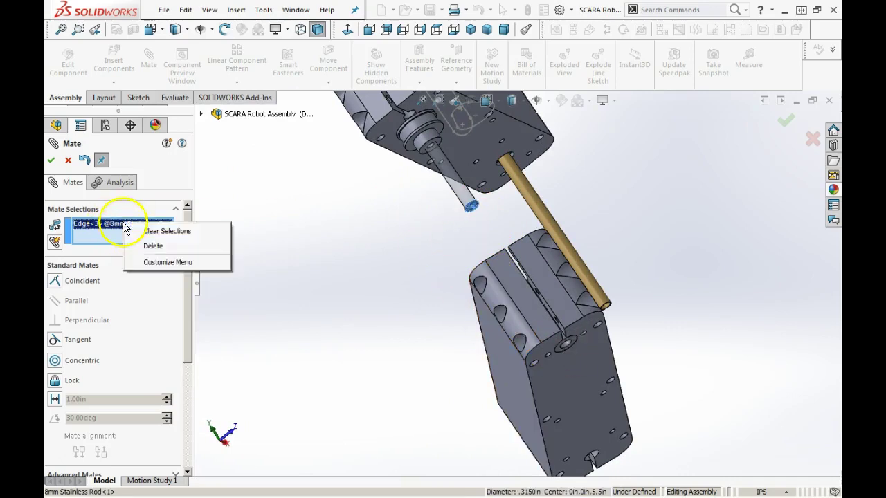
{"action": "left_click", "coordinate": [152, 247]}
{"action": "scroll", "coordinate": [470, 223], "scroll_direction": "down", "scroll_amount": 3}
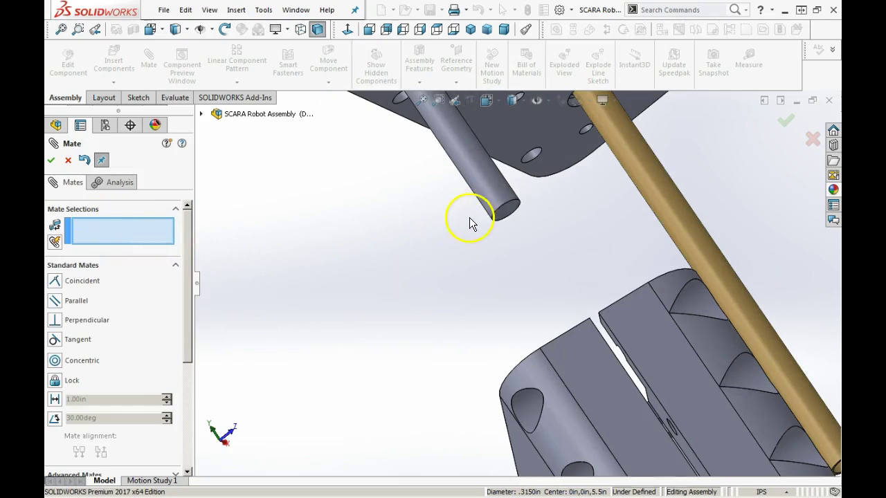
{"action": "left_click", "coordinate": [504, 215]}
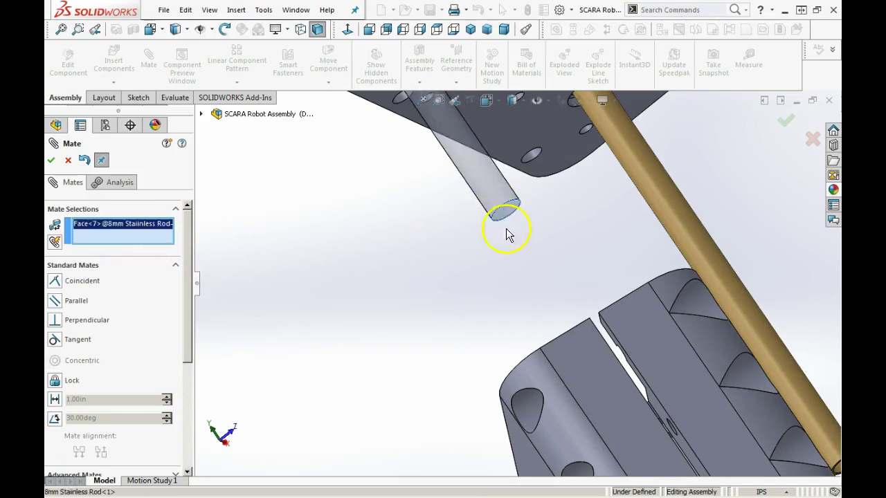
{"action": "scroll", "coordinate": [571, 337], "scroll_direction": "up", "scroll_amount": 3}
{"action": "left_click", "coordinate": [626, 426]}
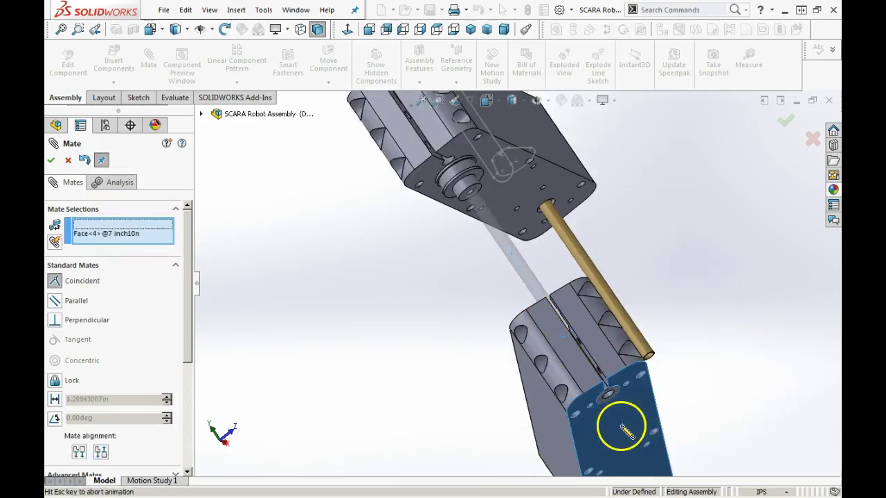
{"action": "left_click", "coordinate": [760, 446]}
Slide the loose 40 Tooth Sprocket down along the 8mm rod into the clamp end of the 7 inch link
{"action": "middle_click_drag", "start_coordinate": [559, 293], "coordinate": [479, 254]}
{"action": "middle_click_drag", "start_coordinate": [486, 288], "coordinate": [439, 205]}
{"action": "scroll", "coordinate": [445, 214], "scroll_direction": "up", "scroll_amount": 3}
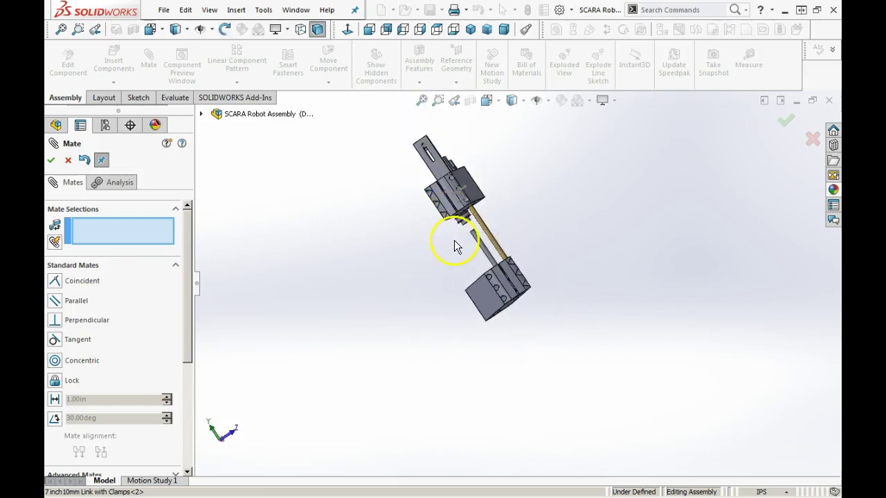
{"action": "scroll", "coordinate": [457, 245], "scroll_direction": "down", "scroll_amount": 3}
{"action": "scroll", "coordinate": [458, 239], "scroll_direction": "down", "scroll_amount": 1}
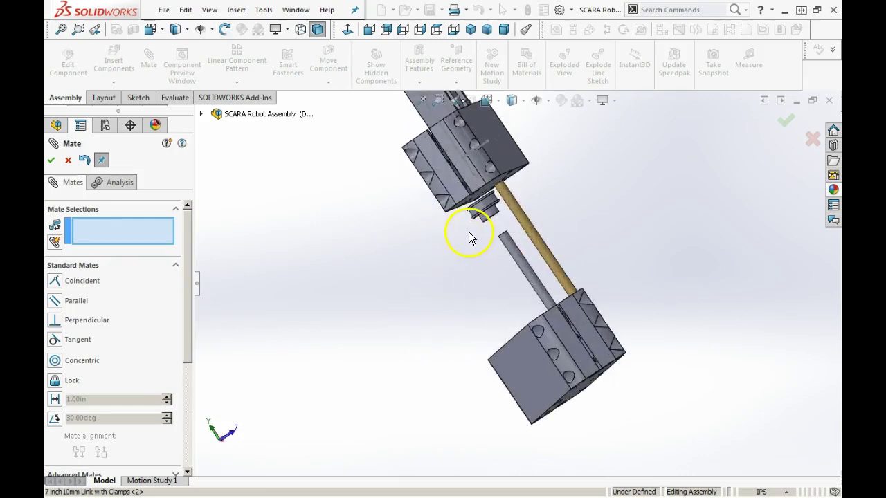
{"action": "middle_click_drag", "start_coordinate": [483, 257], "coordinate": [500, 211]}
{"action": "left_click_drag", "start_coordinate": [507, 202], "coordinate": [485, 307]}
{"action": "middle_click_drag", "start_coordinate": [442, 318], "coordinate": [421, 311]}
{"action": "left_click", "coordinate": [476, 257]}
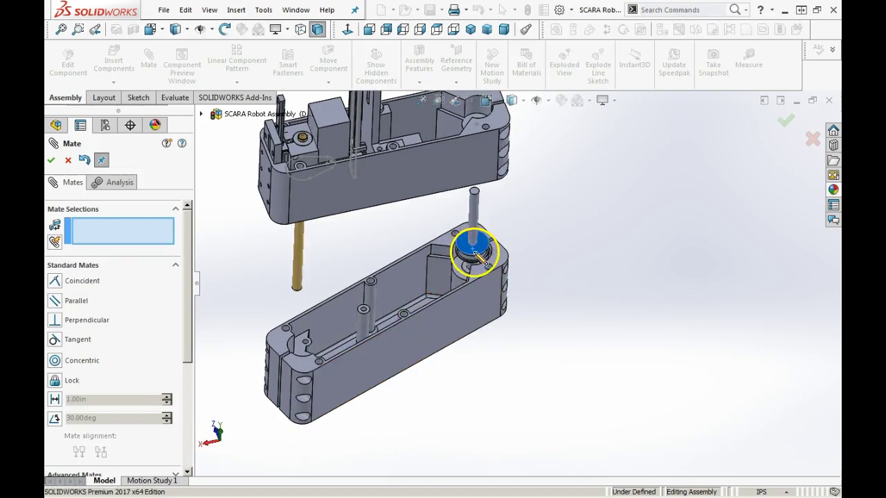
Add a 0.05 in distance mate between the 7 inch link's top rim face and the 40 Tooth Sprocket's top face
{"action": "scroll", "coordinate": [478, 259], "scroll_direction": "down", "scroll_amount": 5}
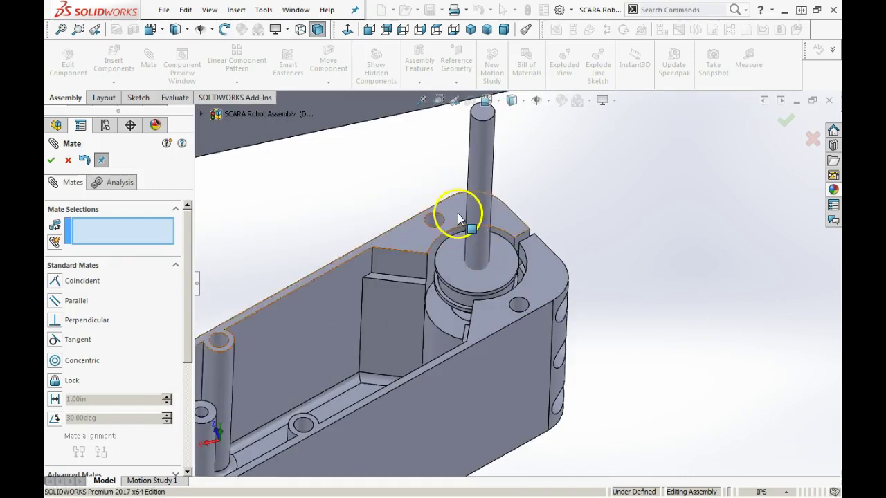
{"action": "left_click", "coordinate": [455, 210]}
{"action": "left_click", "coordinate": [456, 253]}
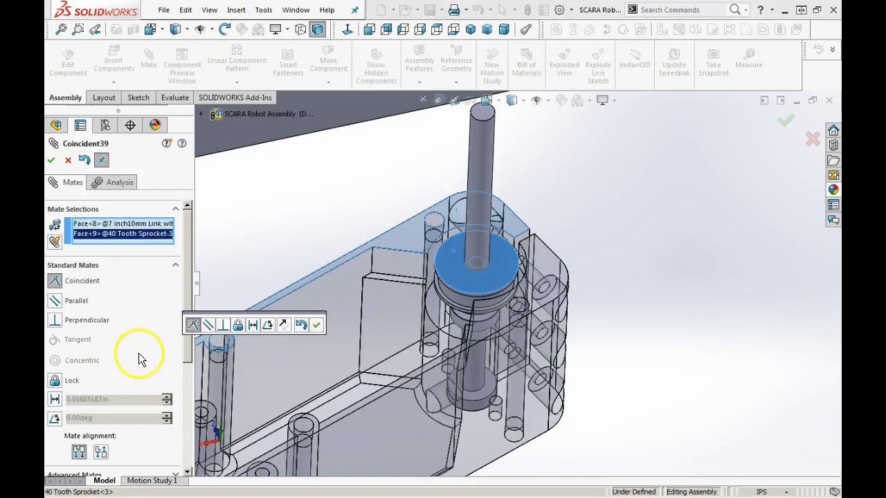
{"action": "left_click", "coordinate": [55, 400]}
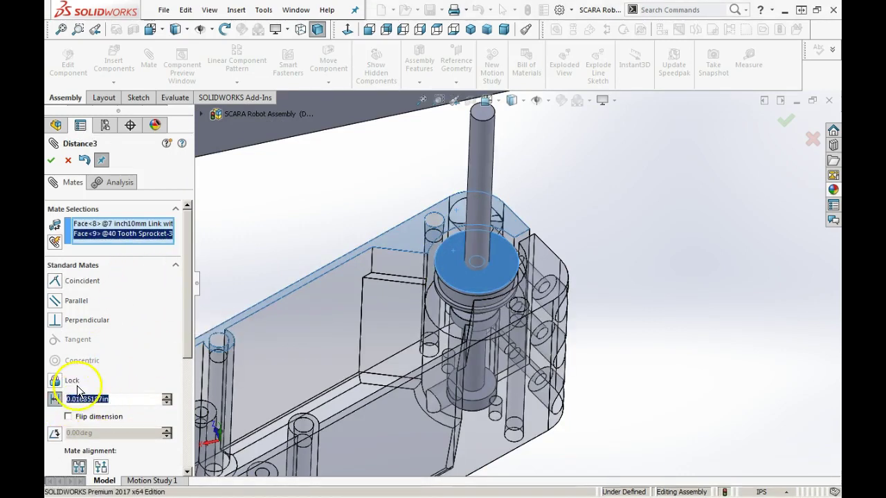
{"action": "type", "text": ".05"}
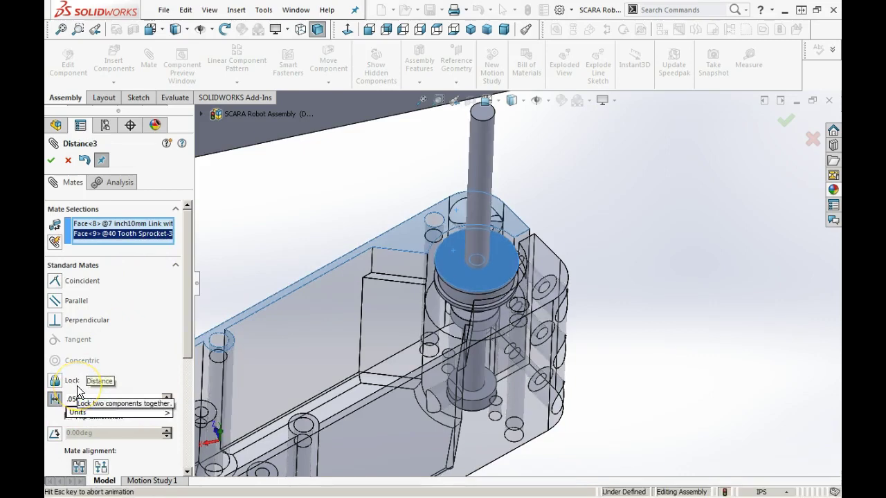
{"action": "key", "text": "Return"}
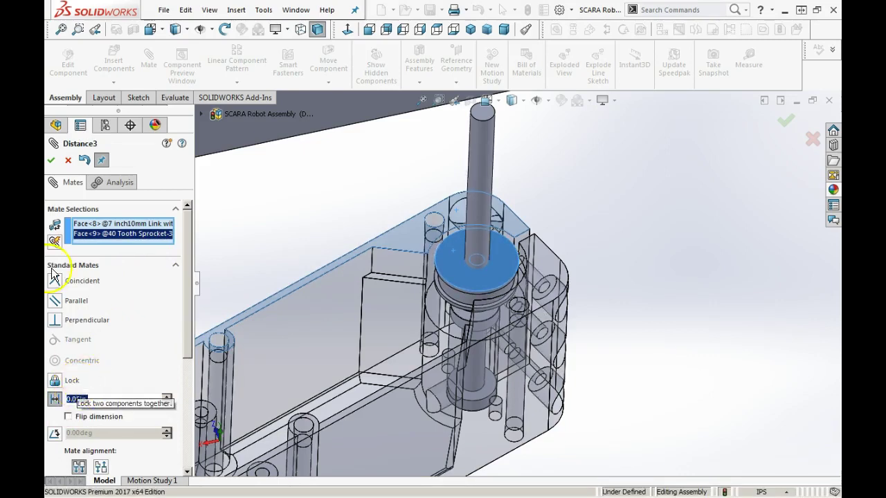
{"action": "left_click", "coordinate": [50, 159]}
Move the 7 inch link clear of the 6 inch link and swing its free end around away from the rod
{"action": "scroll", "coordinate": [494, 230], "scroll_direction": "up", "scroll_amount": 4}
{"action": "left_click_drag", "start_coordinate": [451, 202], "coordinate": [446, 173]}
{"action": "left_click_drag", "start_coordinate": [457, 344], "coordinate": [454, 397]}
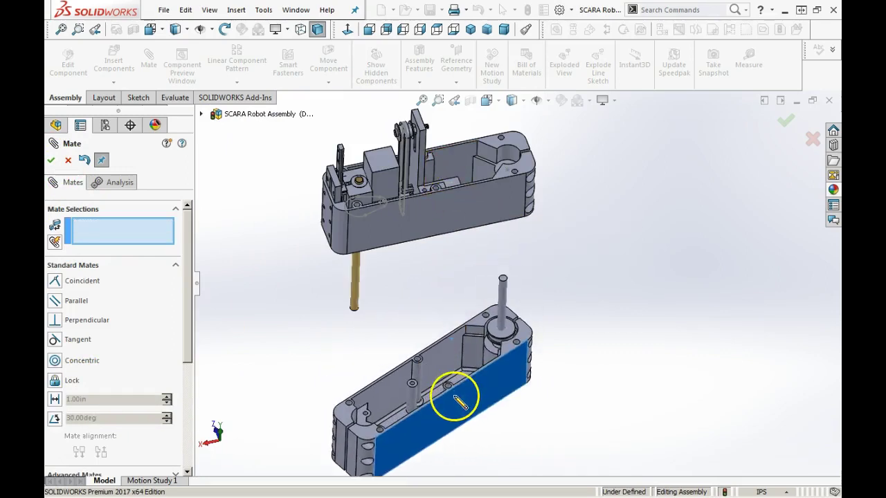
{"action": "left_click_drag", "start_coordinate": [443, 430], "coordinate": [608, 352]}
{"action": "left_click_drag", "start_coordinate": [479, 366], "coordinate": [640, 356]}
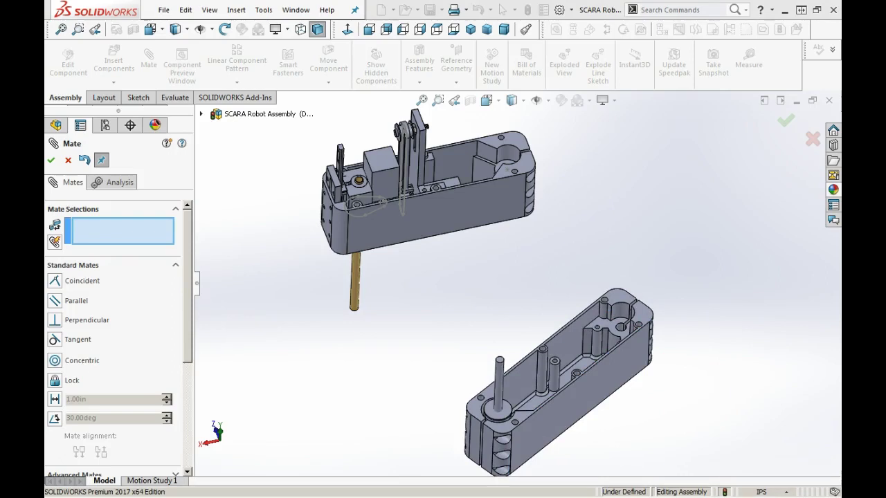
Close the Mate command and insert the Nema Base 17 Motor Plate part into free space above the 7 inch link
{"action": "left_click_drag", "start_coordinate": [776, 332], "coordinate": [643, 280]}
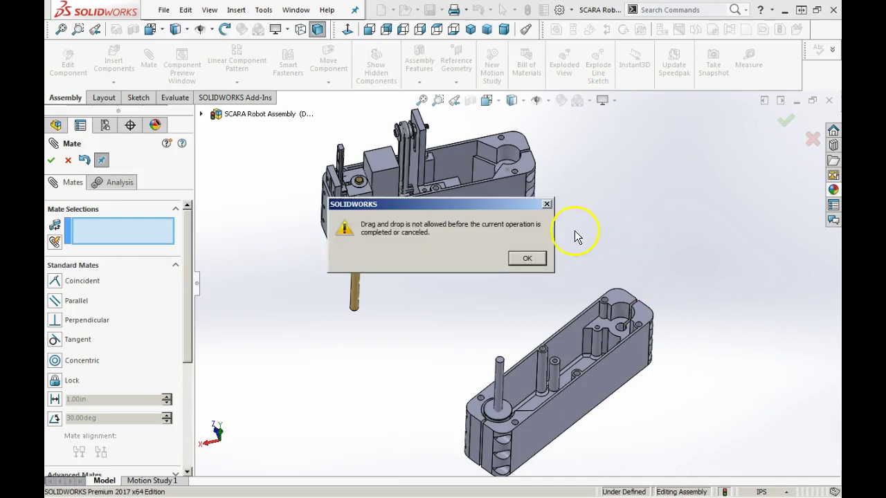
{"action": "left_click", "coordinate": [527, 260]}
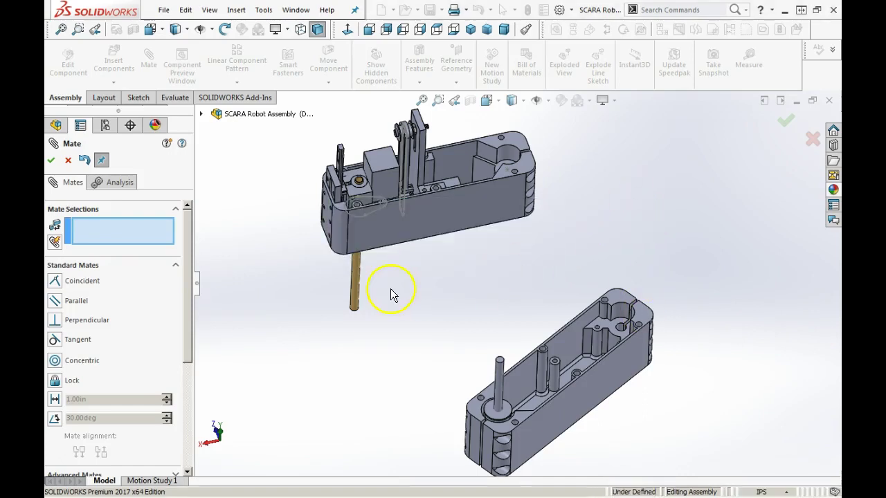
{"action": "left_click", "coordinate": [68, 159]}
{"action": "left_click_drag", "start_coordinate": [839, 291], "coordinate": [632, 241]}
{"action": "scroll", "coordinate": [634, 260], "scroll_direction": "up", "scroll_amount": 3}
Rotate the Nema Base 17 Motor Plate until it lies roughly flat with its round standoffs facing up
{"action": "left_click", "coordinate": [580, 264]}
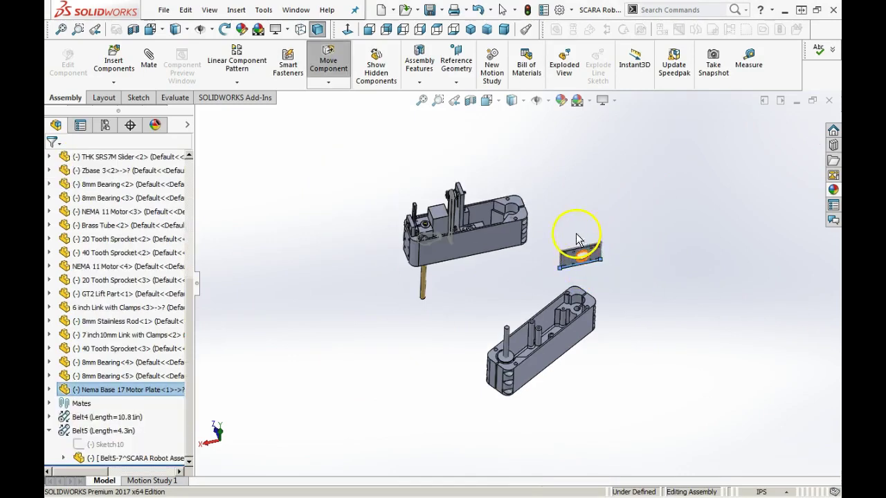
{"action": "right_click_drag", "start_coordinate": [579, 182], "coordinate": [608, 403]}
{"action": "scroll", "coordinate": [574, 244], "scroll_direction": "down", "scroll_amount": 4}
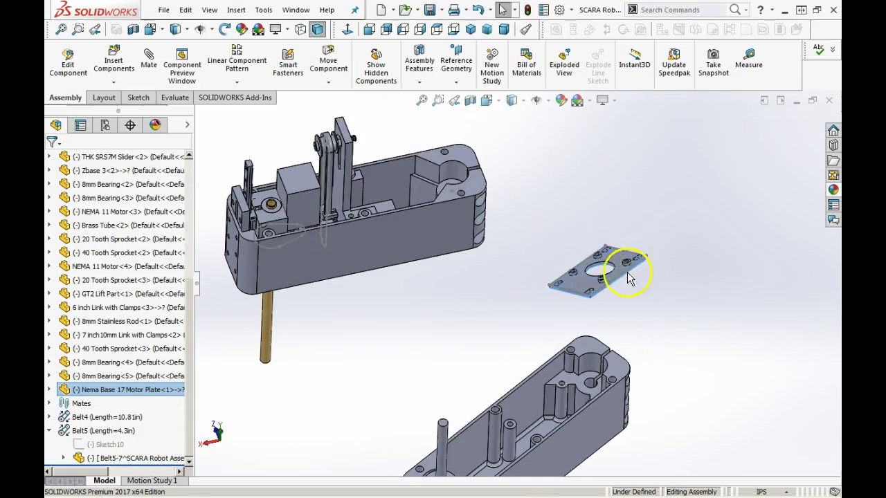
{"action": "right_click_drag", "start_coordinate": [614, 263], "coordinate": [628, 289]}
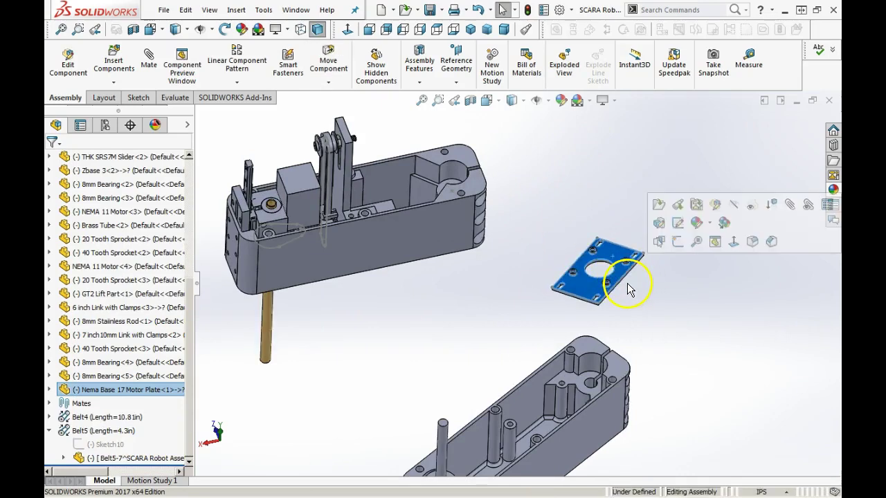
{"action": "scroll", "coordinate": [629, 290], "scroll_direction": "down", "scroll_amount": 2}
{"action": "left_click", "coordinate": [645, 317]}
{"action": "middle_click_drag", "start_coordinate": [631, 342], "coordinate": [621, 357]}
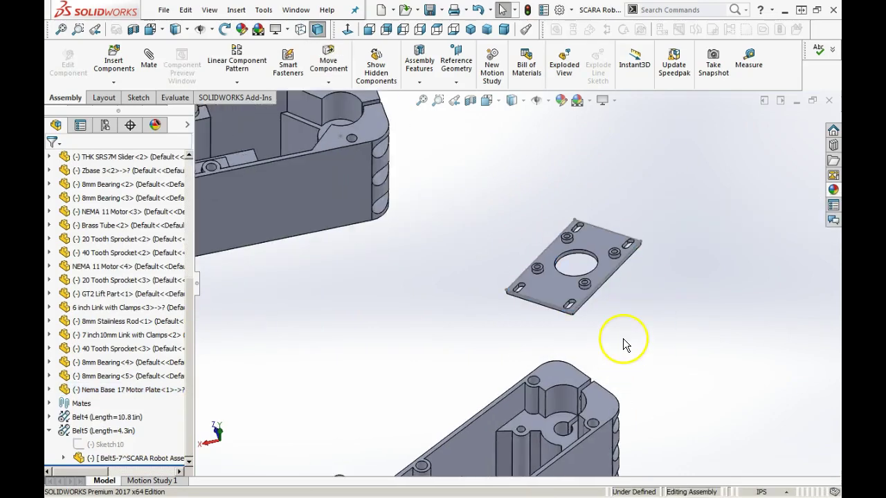
{"action": "scroll", "coordinate": [625, 346], "scroll_direction": "up", "scroll_amount": 3}
{"action": "scroll", "coordinate": [610, 344], "scroll_direction": "down", "scroll_amount": 2}
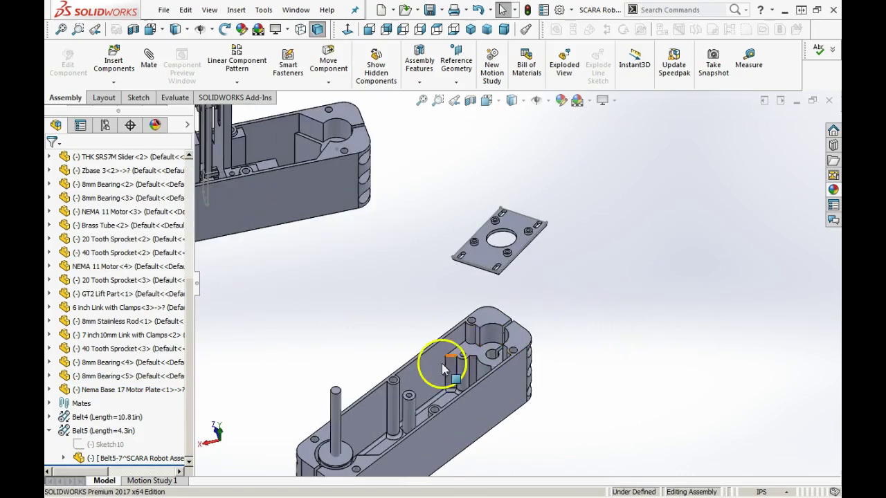
{"action": "scroll", "coordinate": [411, 387], "scroll_direction": "down", "scroll_amount": 3}
{"action": "scroll", "coordinate": [457, 385], "scroll_direction": "up", "scroll_amount": 2}
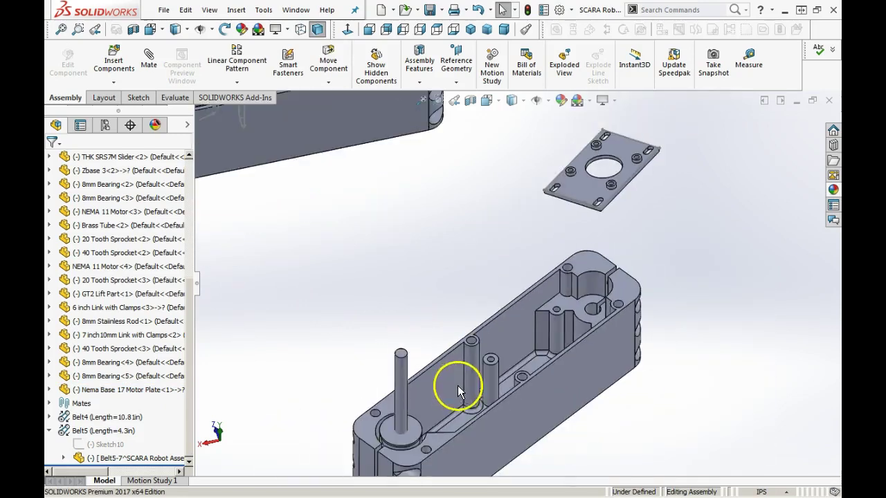
{"action": "scroll", "coordinate": [478, 323], "scroll_direction": "down", "scroll_amount": 1}
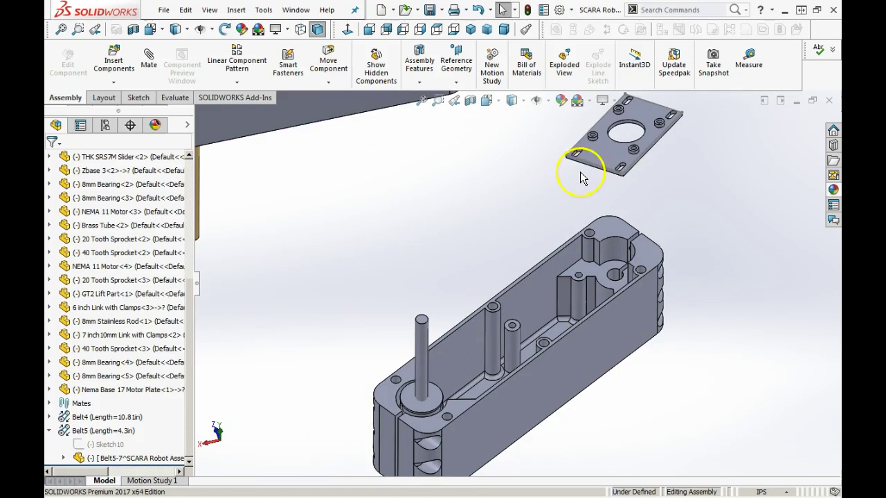
Reorient the motor plate roughly parallel to the 7 inch link's open top and move it beside the link's long wall
{"action": "left_click_drag", "start_coordinate": [590, 171], "coordinate": [614, 198]}
{"action": "right_click_drag", "start_coordinate": [614, 198], "coordinate": [639, 177]}
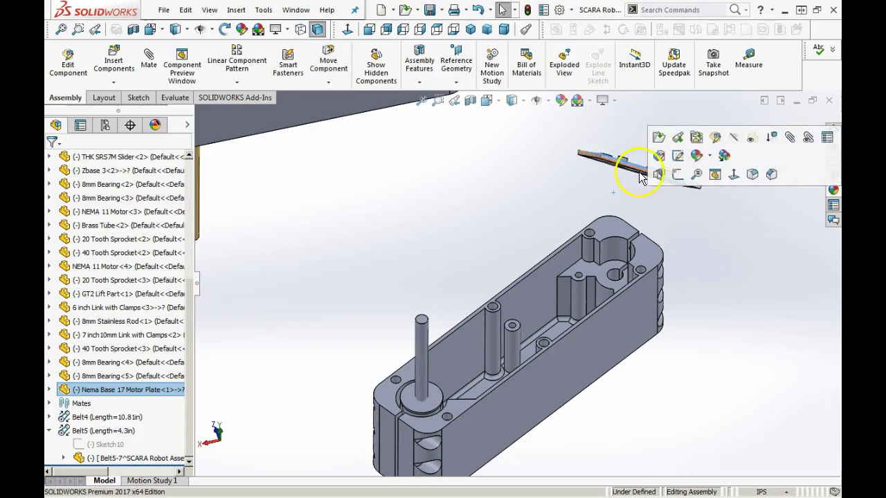
{"action": "left_click", "coordinate": [639, 177]}
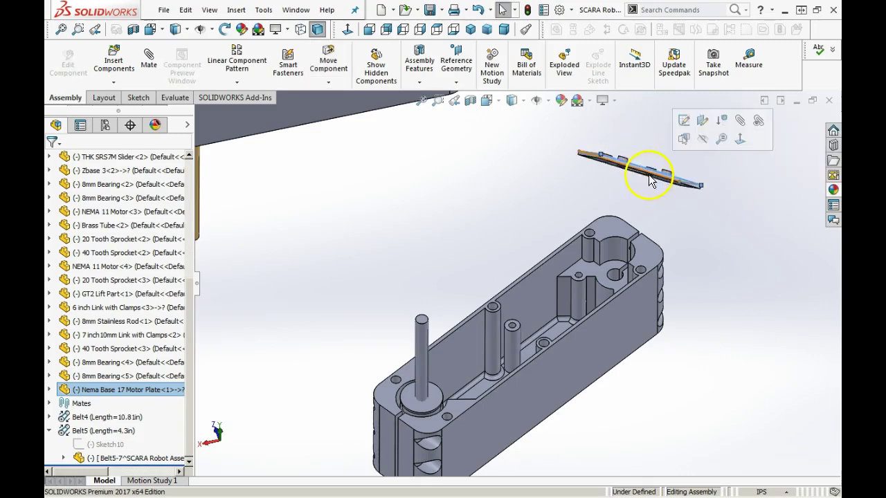
{"action": "right_click_drag", "start_coordinate": [670, 194], "coordinate": [699, 272]}
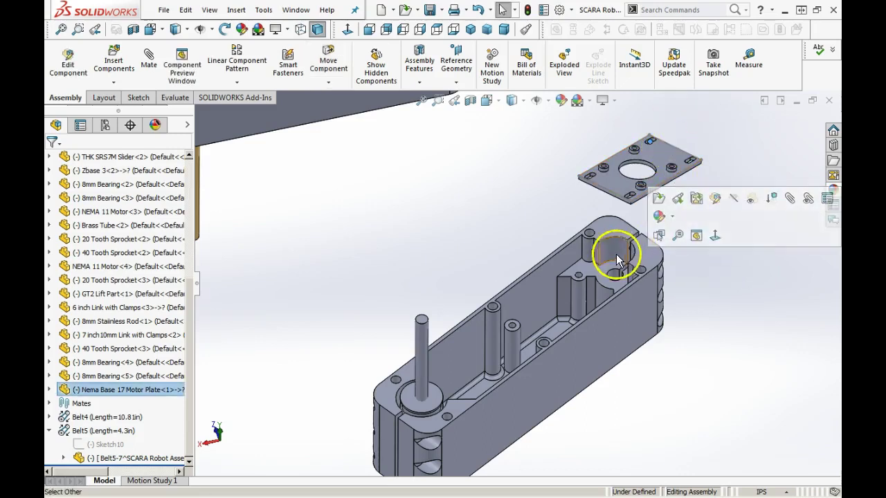
{"action": "left_click_drag", "start_coordinate": [639, 152], "coordinate": [557, 205]}
{"action": "left_click", "coordinate": [464, 245]}
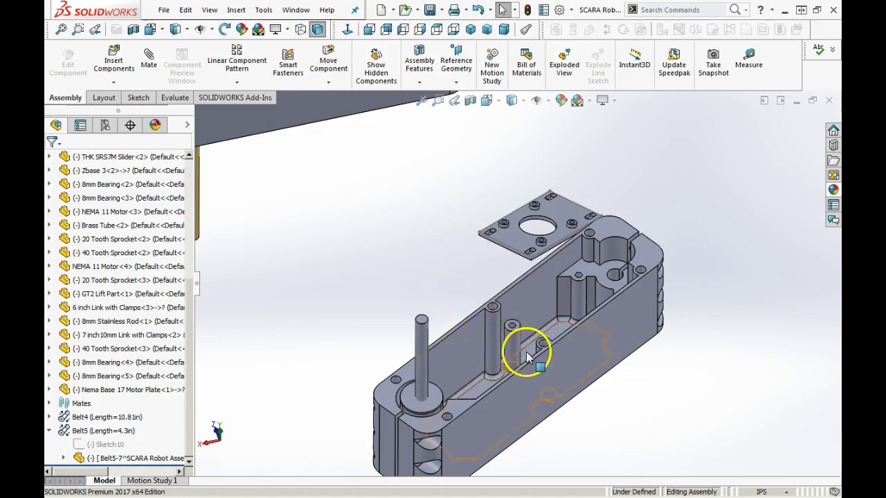
Set up a Width mate with the Nema Base 17 Motor Plate's two opposite long side faces as the width selections
{"action": "middle_click_drag", "start_coordinate": [512, 346], "coordinate": [530, 333]}
{"action": "scroll", "coordinate": [541, 271], "scroll_direction": "down", "scroll_amount": 3}
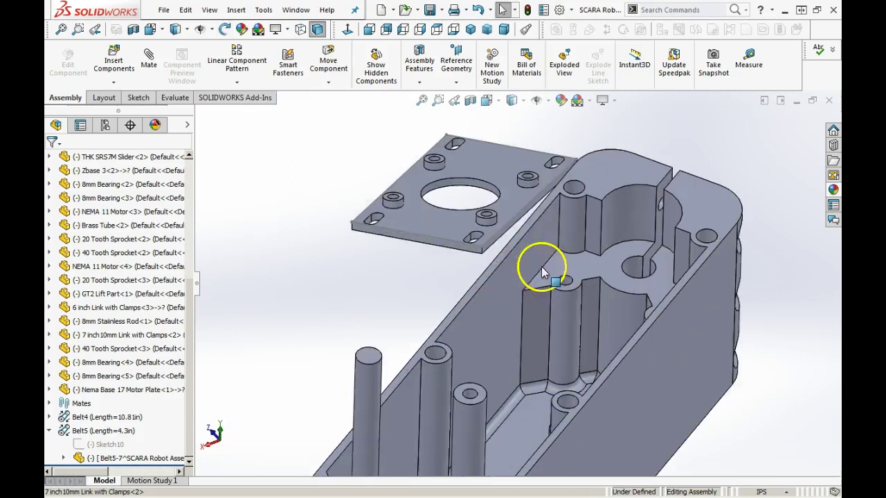
{"action": "left_click", "coordinate": [515, 225]}
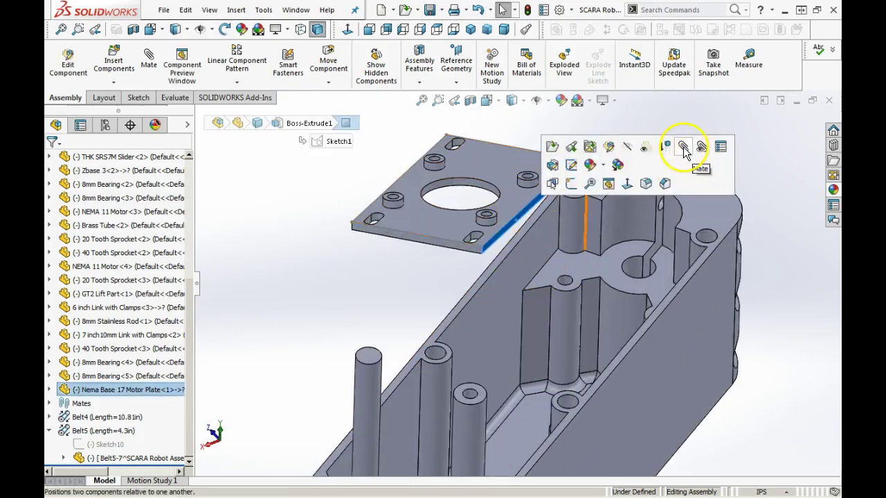
{"action": "key", "text": "m"}
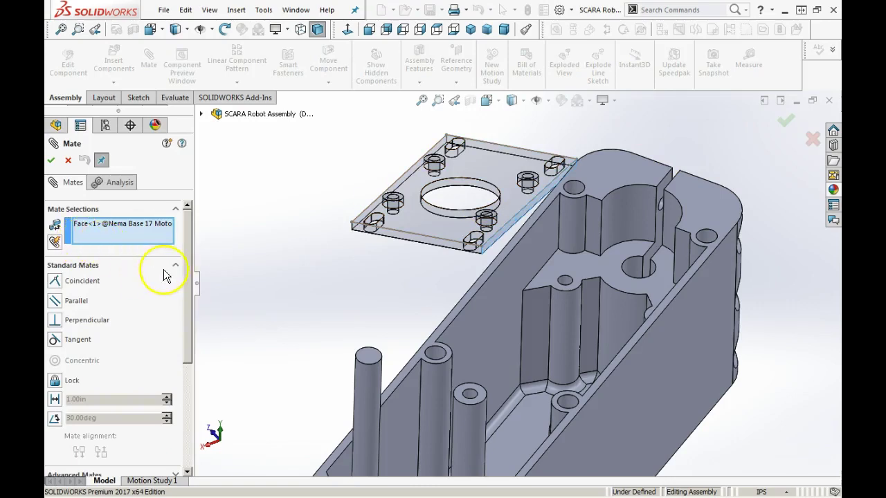
{"action": "scroll", "coordinate": [189, 294], "scroll_direction": "down", "scroll_amount": 5}
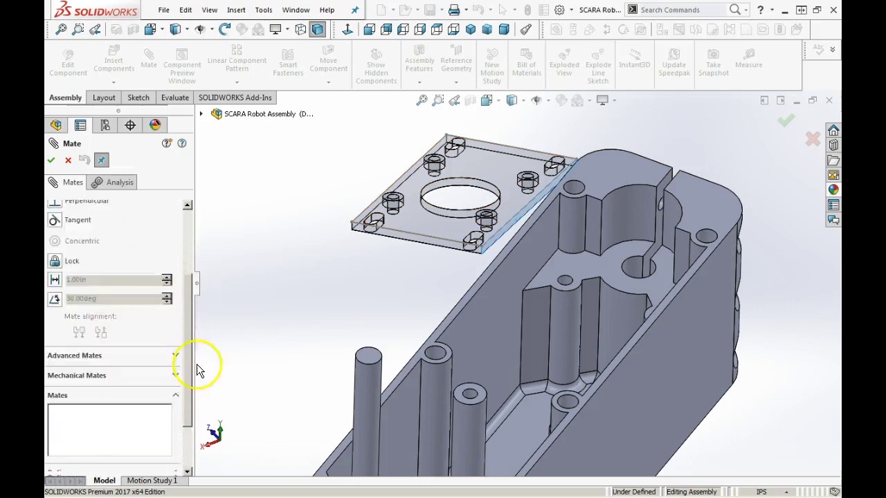
{"action": "left_click", "coordinate": [176, 291]}
{"action": "left_click_drag", "start_coordinate": [192, 344], "coordinate": [186, 250]}
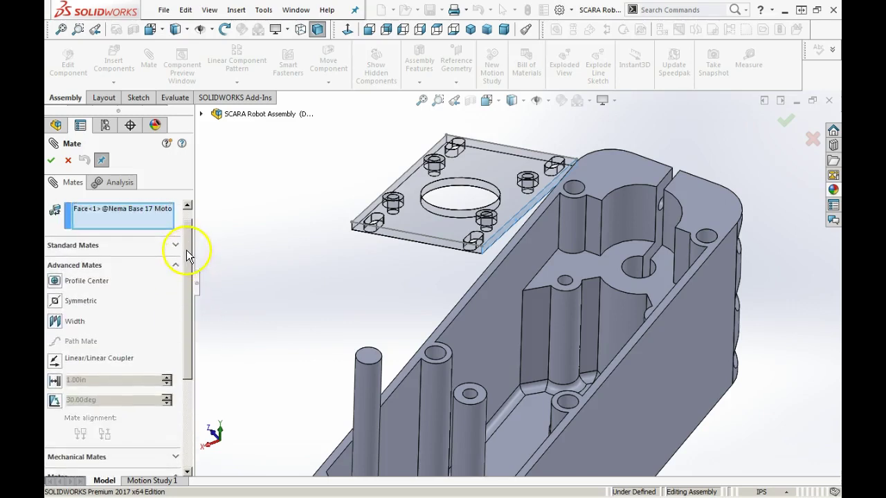
{"action": "left_click", "coordinate": [54, 321]}
{"action": "mouse_move", "coordinate": [465, 289]}
{"action": "middle_mouse_down"}
{"action": "mouse_move", "coordinate": [459, 263]}
{"action": "mouse_move", "coordinate": [468, 302]}
{"action": "middle_mouse_up"}
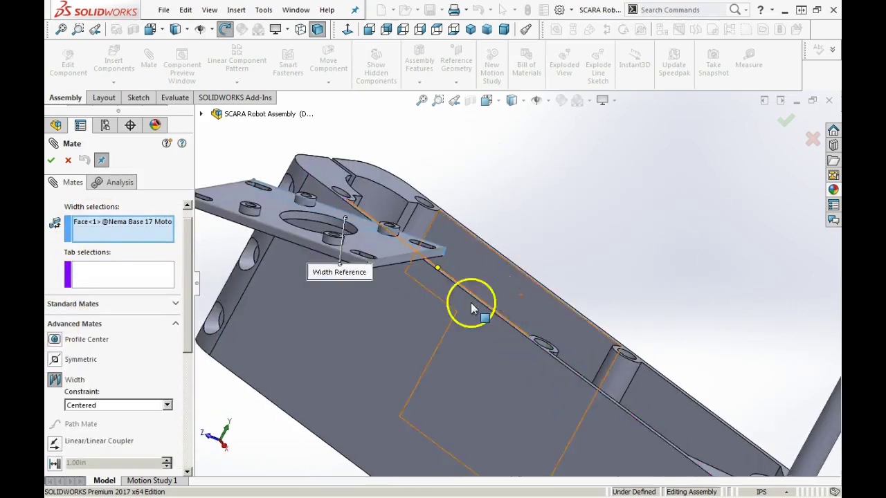
{"action": "left_click", "coordinate": [265, 233]}
Use the 7 inch link's two long inner walls as tab selections and apply the Centered Width mate to the motor plate
{"action": "middle_click_drag", "start_coordinate": [526, 290], "coordinate": [643, 277]}
{"action": "left_click", "coordinate": [504, 300]}
{"action": "middle_click_drag", "start_coordinate": [504, 306], "coordinate": [457, 315]}
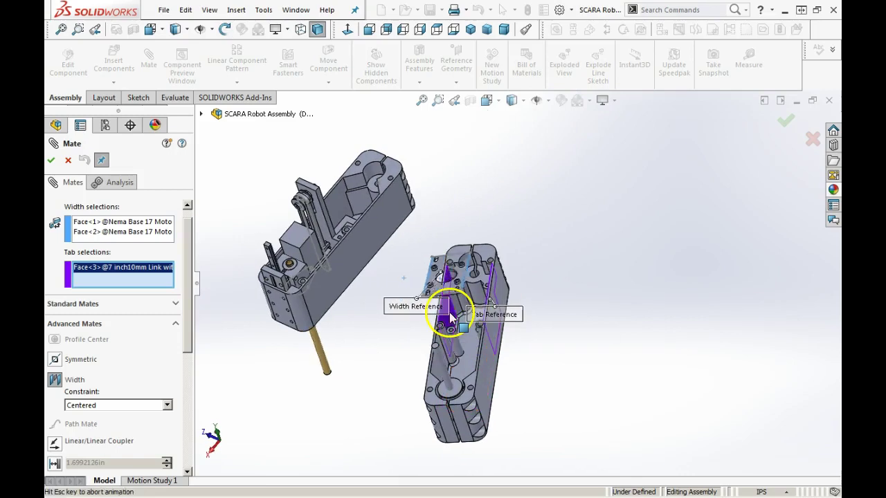
{"action": "left_click", "coordinate": [453, 313]}
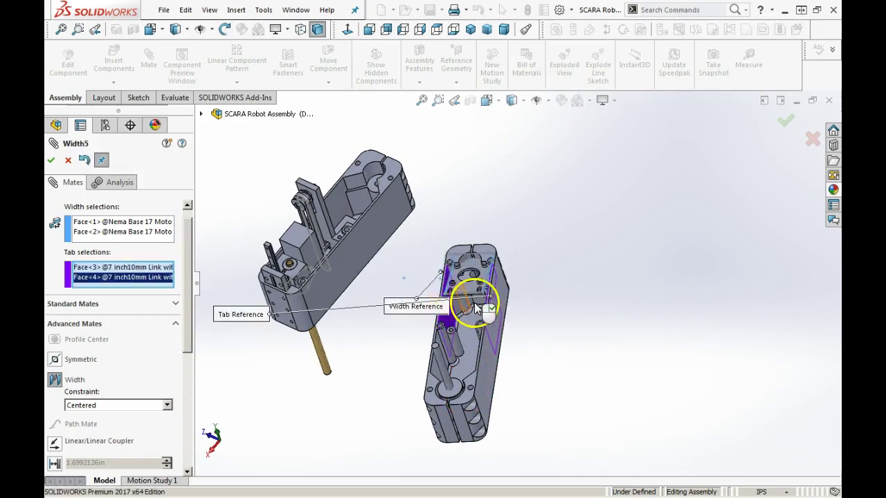
{"action": "left_click", "coordinate": [50, 159]}
Add a Coincident mate between the motor plate's underside and the raised ledge face inside the 7 inch link
{"action": "middle_click_drag", "start_coordinate": [461, 307], "coordinate": [454, 237]}
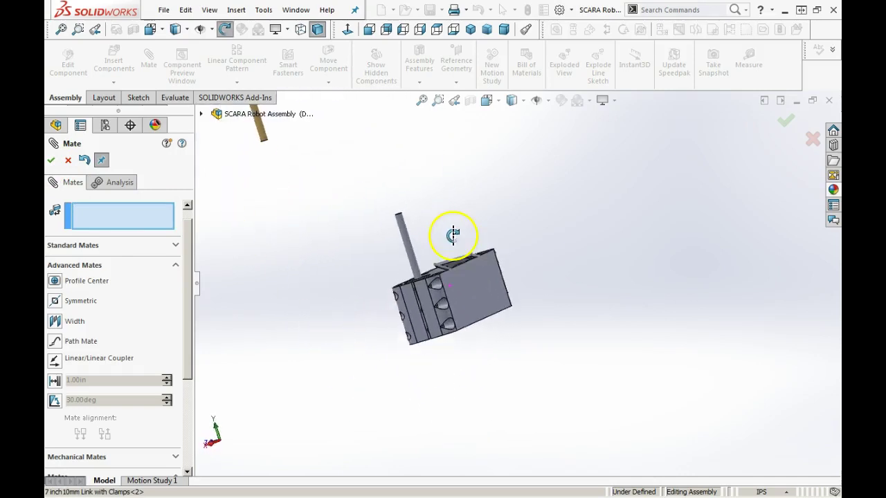
{"action": "scroll", "coordinate": [461, 269], "scroll_direction": "down", "scroll_amount": 5}
{"action": "left_click", "coordinate": [467, 273]}
{"action": "middle_click_drag", "start_coordinate": [468, 271], "coordinate": [481, 339]}
{"action": "left_click", "coordinate": [478, 369]}
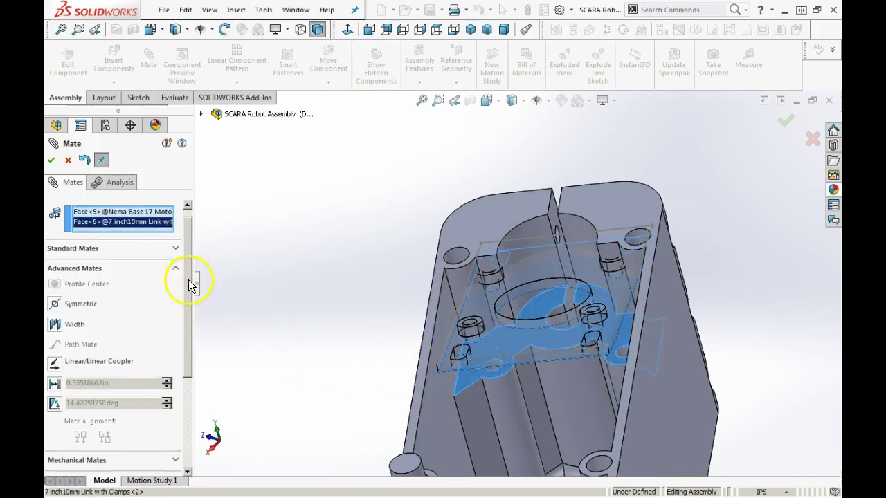
{"action": "scroll", "coordinate": [188, 278], "scroll_direction": "up", "scroll_amount": 1}
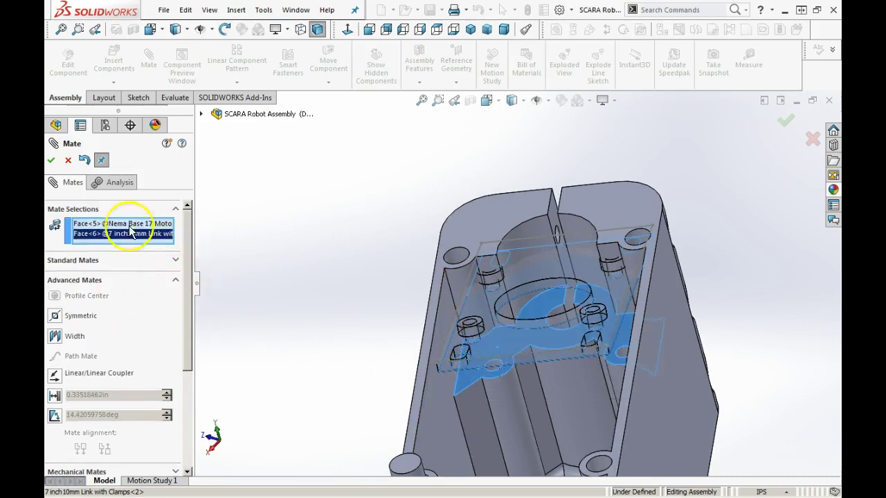
{"action": "left_click", "coordinate": [176, 262]}
{"action": "left_click", "coordinate": [55, 283]}
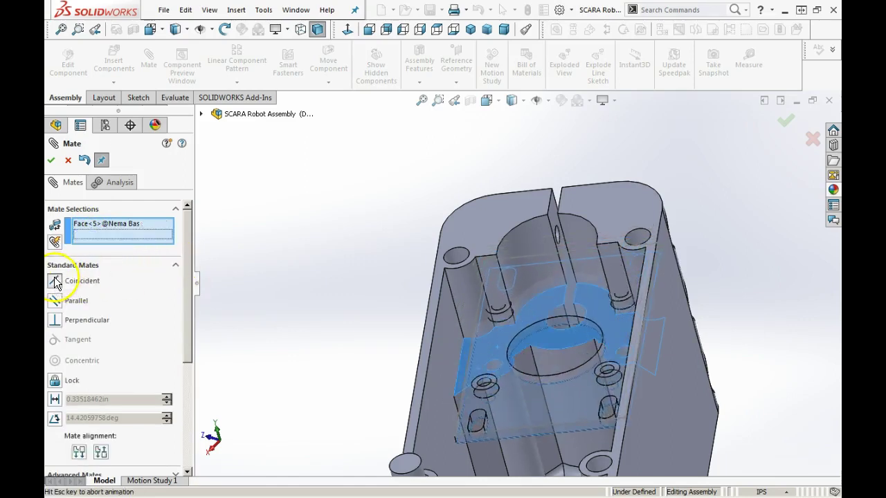
{"action": "left_click", "coordinate": [51, 161]}
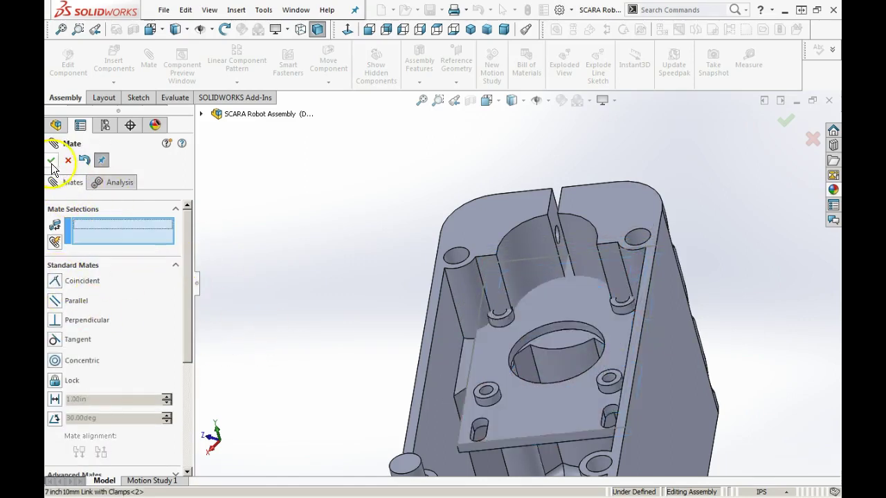
Slide the motor plate lengthwise out past the far clamp end of the 7 inch link and close the Mate command
{"action": "scroll", "coordinate": [530, 320], "scroll_direction": "up", "scroll_amount": 2}
{"action": "scroll", "coordinate": [561, 301], "scroll_direction": "up", "scroll_amount": 5}
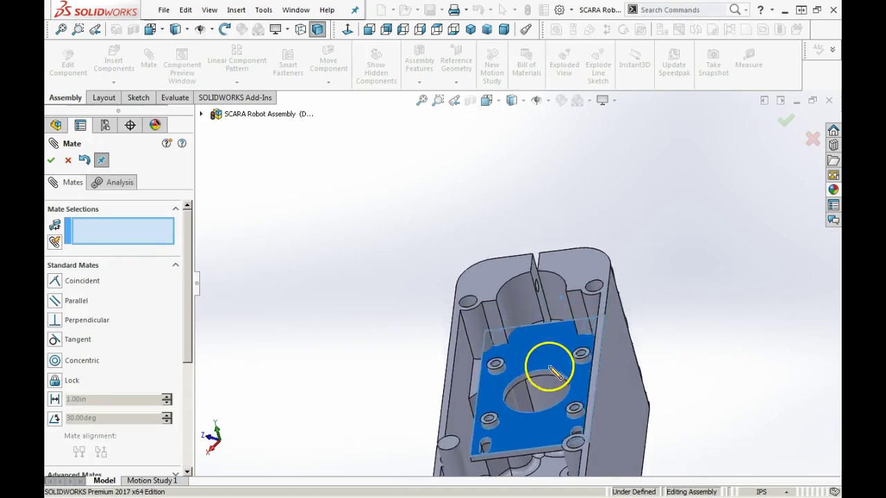
{"action": "middle_click_drag", "start_coordinate": [488, 355], "coordinate": [652, 316]}
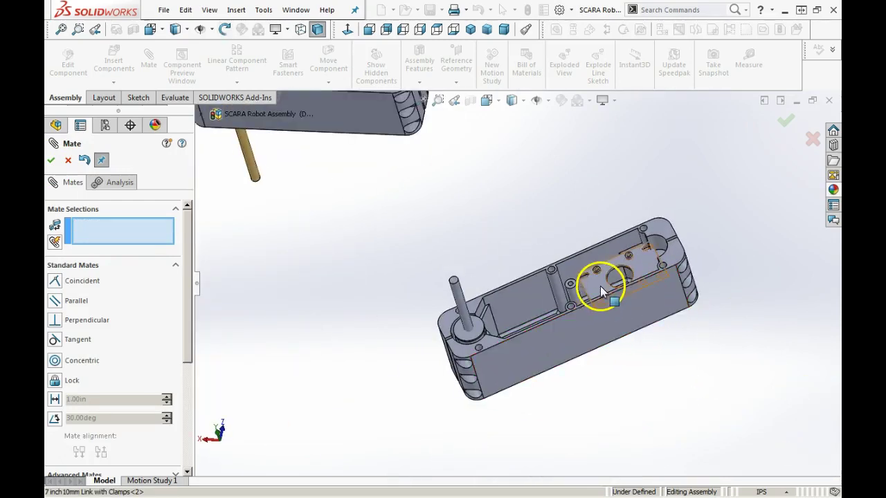
{"action": "middle_click_drag", "start_coordinate": [699, 249], "coordinate": [696, 264]}
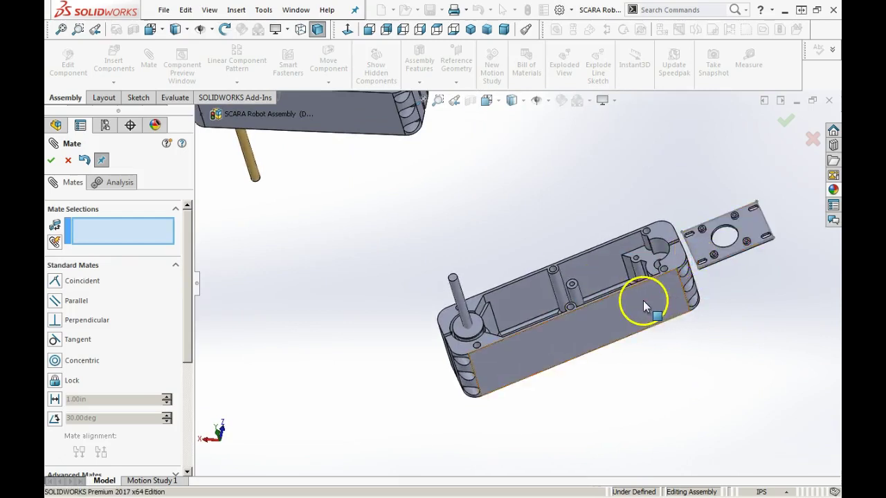
{"action": "scroll", "coordinate": [759, 286], "scroll_direction": "down", "scroll_amount": 3}
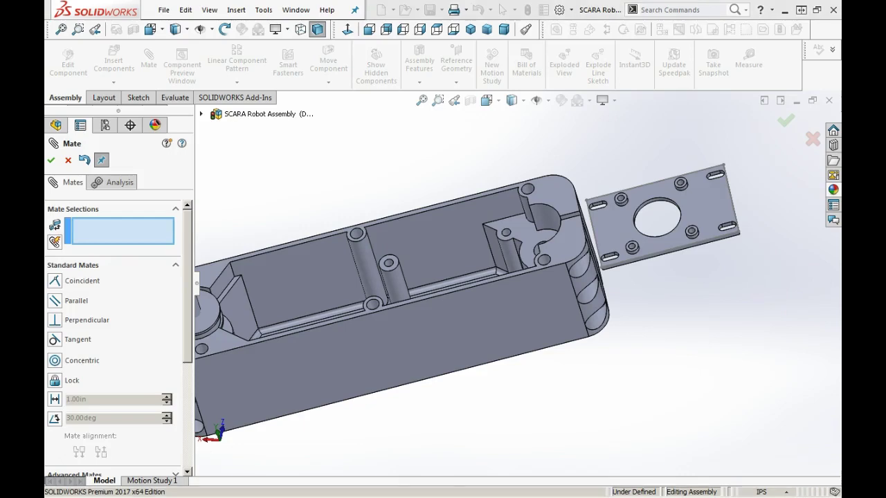
{"action": "left_click", "coordinate": [67, 160]}
Insert another NEMA 11 Motor beside the motor plate and rotate it until its shaft points up
{"action": "left_click_drag", "start_coordinate": [837, 443], "coordinate": [681, 337]}
{"action": "right_click_drag", "start_coordinate": [678, 357], "coordinate": [766, 459]}
{"action": "right_click_drag", "start_coordinate": [692, 390], "coordinate": [728, 269]}
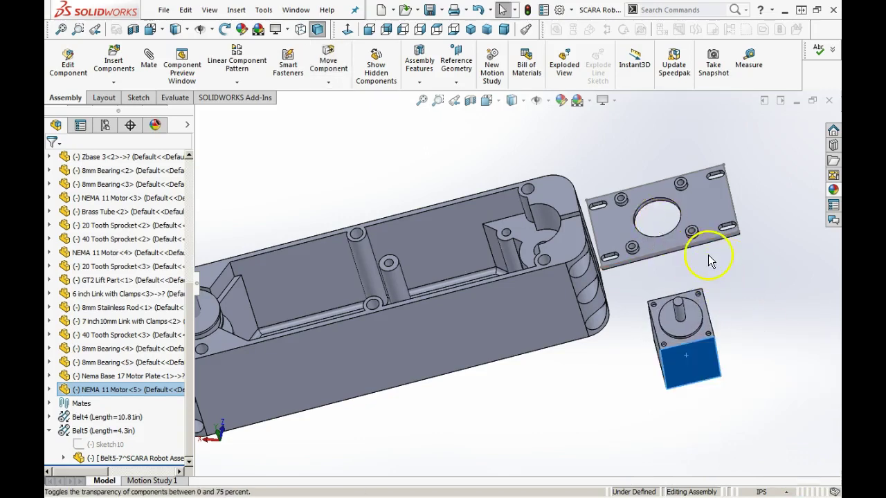
Mate the new motor's shaft concentric with the large central hole of the motor plate
{"action": "scroll", "coordinate": [696, 276], "scroll_direction": "down", "scroll_amount": 5}
{"action": "left_click", "coordinate": [598, 384]}
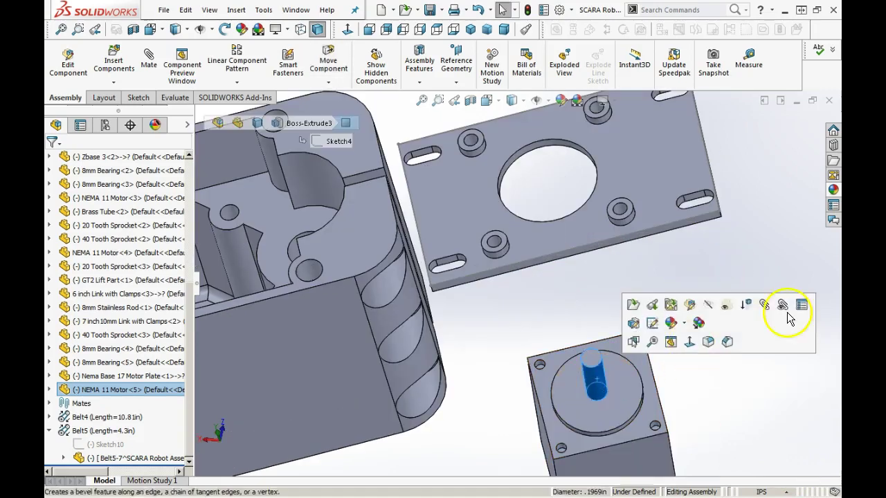
{"action": "left_click", "coordinate": [757, 300]}
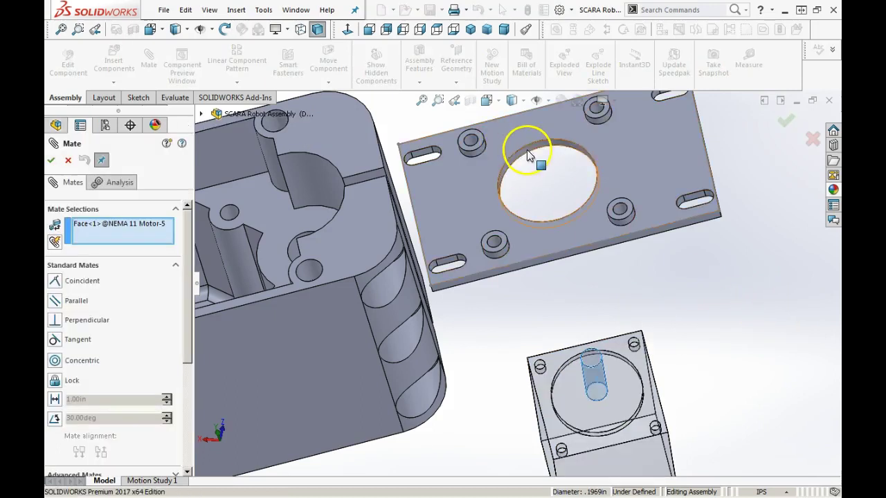
{"action": "left_click", "coordinate": [527, 149]}
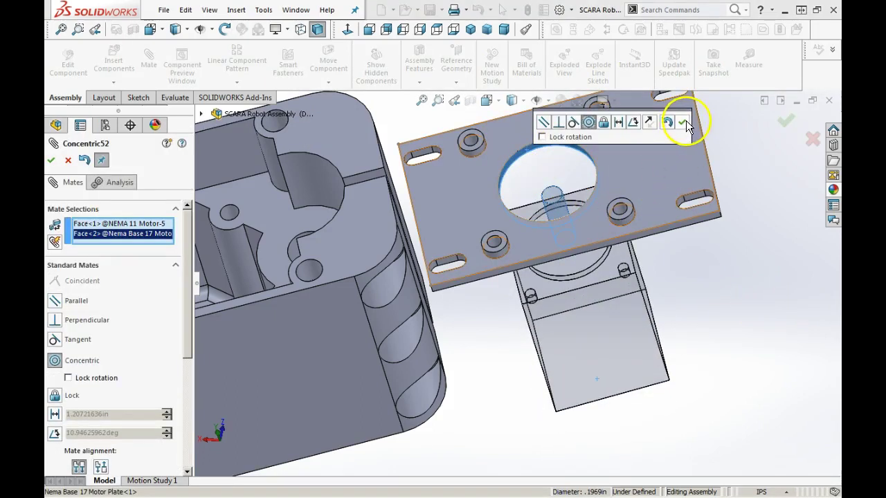
{"action": "left_click", "coordinate": [684, 123]}
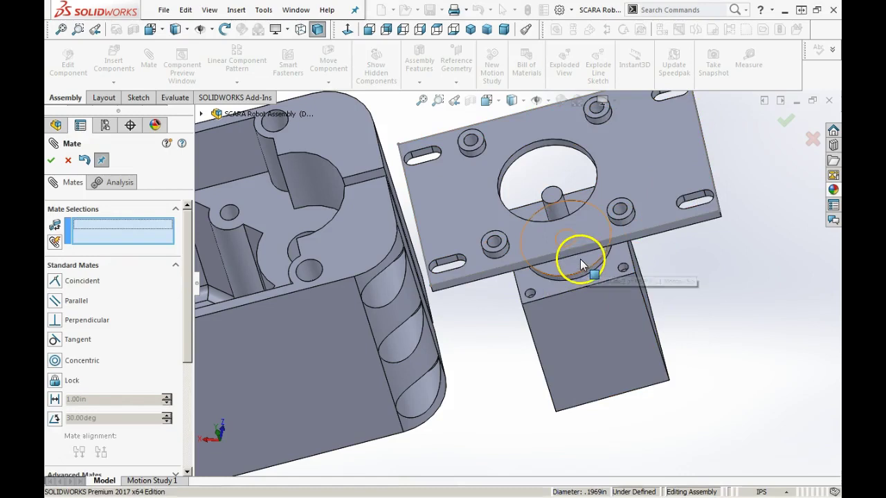
Add a Parallel mate between a corner screw hole of the motor and the nearest standoff hole of the plate
{"action": "scroll", "coordinate": [580, 259], "scroll_direction": "down", "scroll_amount": 3}
{"action": "left_click", "coordinate": [471, 330]}
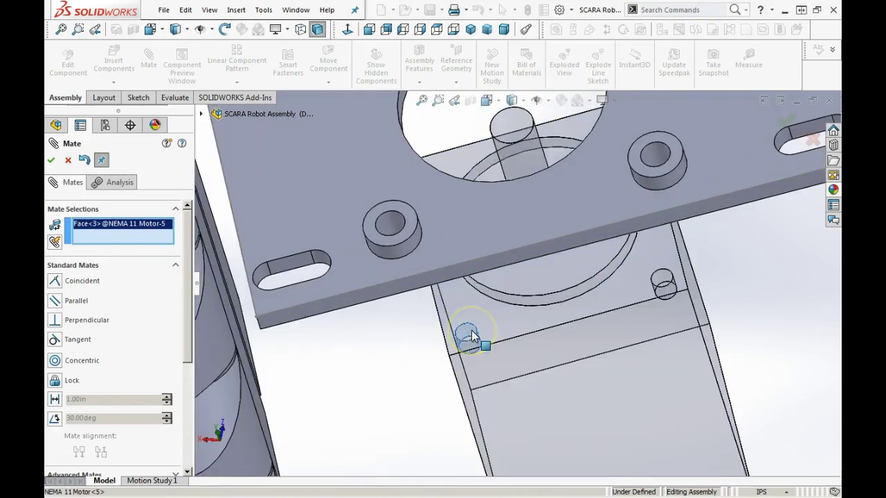
{"action": "left_click", "coordinate": [396, 221]}
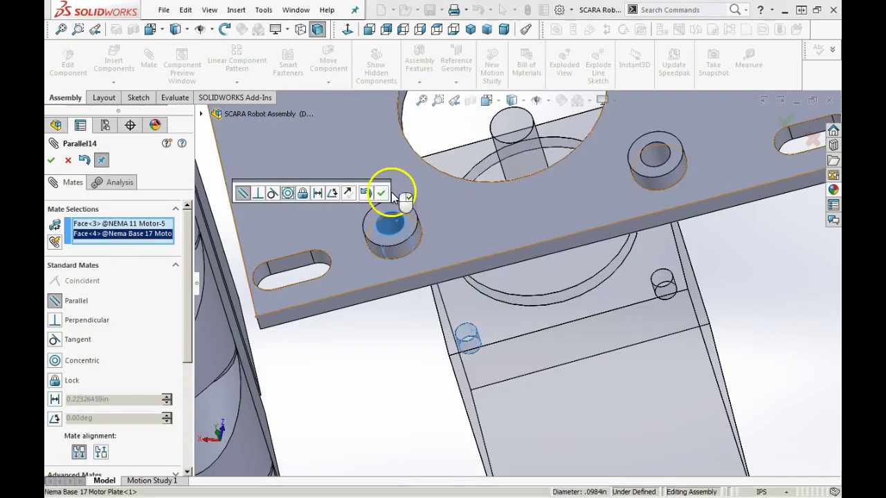
{"action": "left_click", "coordinate": [381, 193]}
Mate the motor's front face coincident with the underside of the motor plate and close the Mate command
{"action": "left_click", "coordinate": [495, 326]}
{"action": "middle_click_drag", "start_coordinate": [490, 326], "coordinate": [408, 200]}
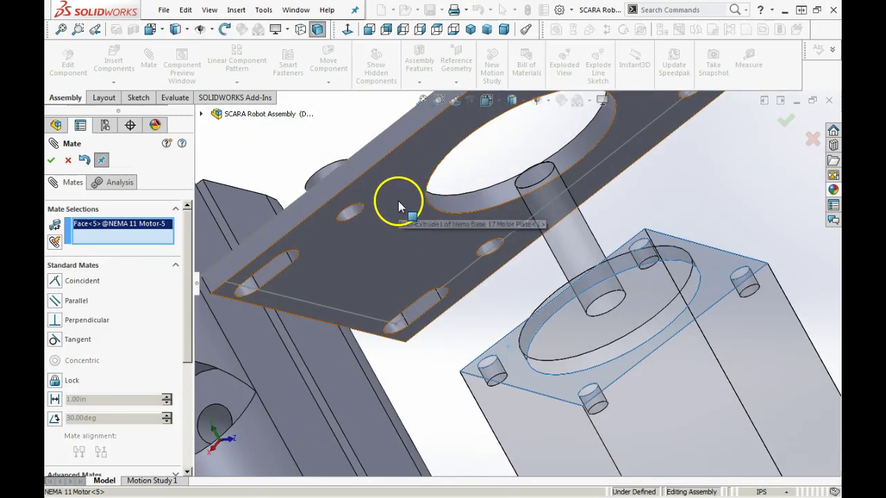
{"action": "left_click", "coordinate": [398, 201]}
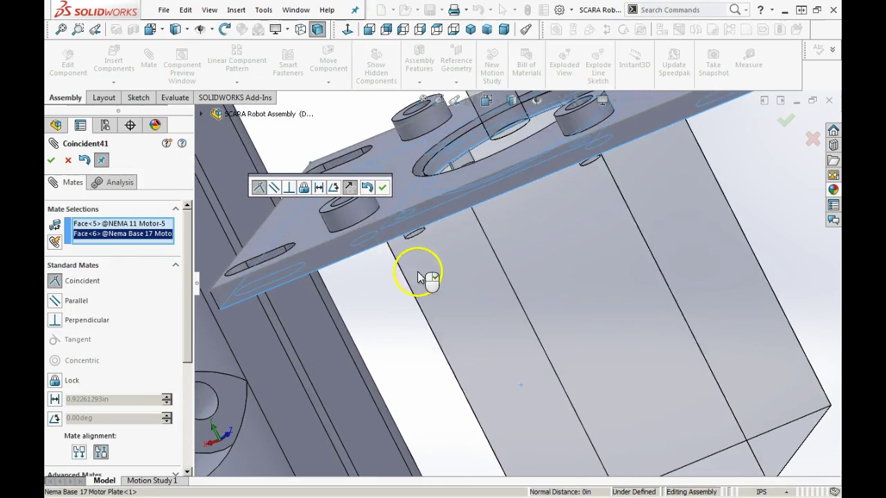
{"action": "left_click", "coordinate": [381, 187]}
{"action": "middle_click_drag", "start_coordinate": [394, 201], "coordinate": [452, 215]}
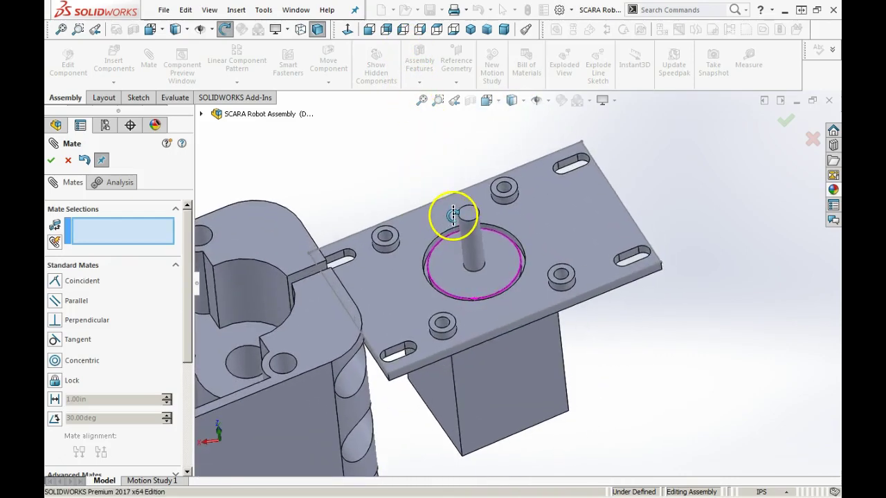
{"action": "scroll", "coordinate": [489, 242], "scroll_direction": "up", "scroll_amount": 3}
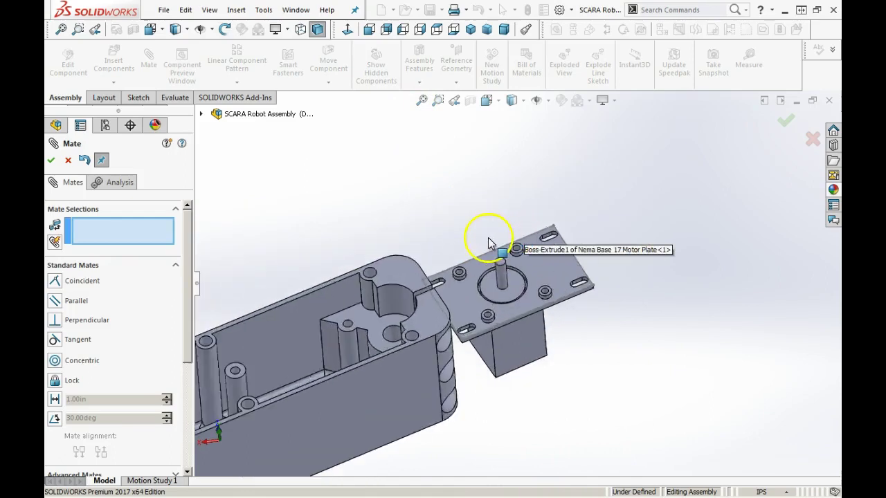
{"action": "scroll", "coordinate": [488, 242], "scroll_direction": "down", "scroll_amount": 2}
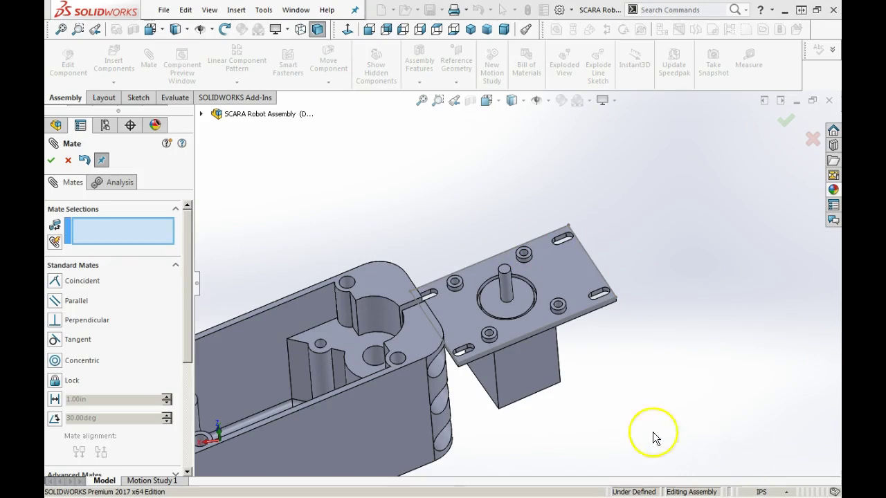
{"action": "left_click", "coordinate": [68, 160]}
Slide the motor and its plate back into the 7 inch link, near the clamp end opposite the rod
{"action": "scroll", "coordinate": [484, 366], "scroll_direction": "up", "scroll_amount": 3}
{"action": "left_click_drag", "start_coordinate": [508, 323], "coordinate": [408, 353]}
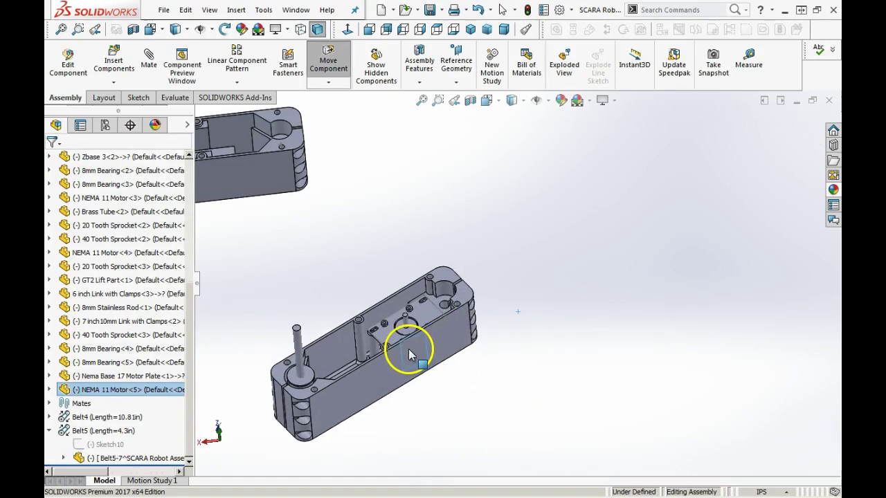
{"action": "scroll", "coordinate": [350, 322], "scroll_direction": "up", "scroll_amount": 3}
{"action": "scroll", "coordinate": [408, 318], "scroll_direction": "down", "scroll_amount": 5}
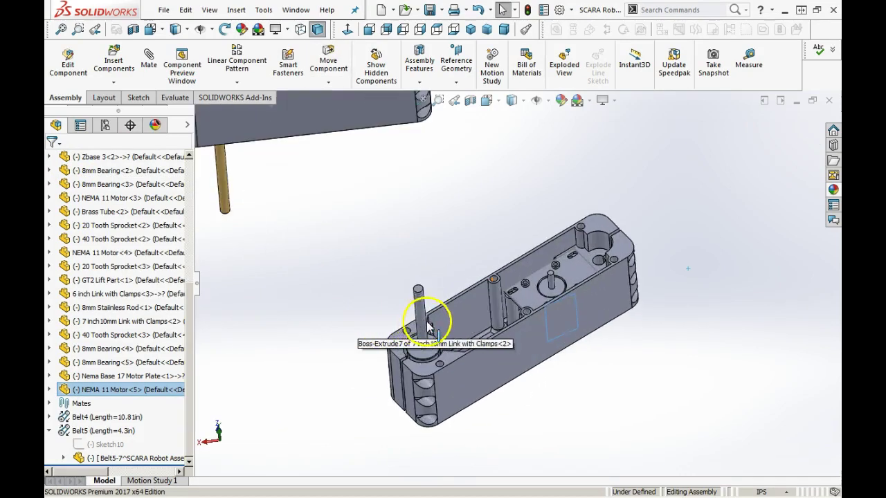
Insert another 20 Tooth Sprocket into free space just above the 7 inch link's motor end
{"action": "middle_click_drag", "start_coordinate": [527, 322], "coordinate": [431, 212]}
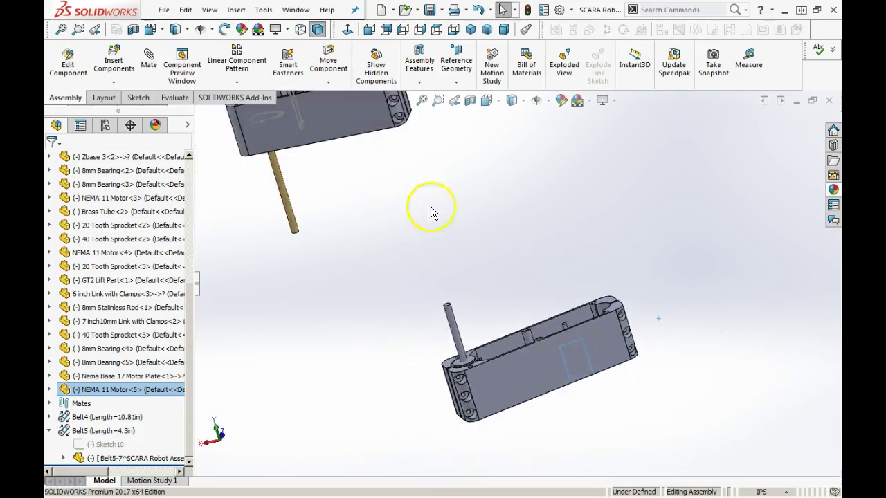
{"action": "scroll", "coordinate": [480, 332], "scroll_direction": "down", "scroll_amount": 3}
{"action": "scroll", "coordinate": [540, 296], "scroll_direction": "down", "scroll_amount": 2}
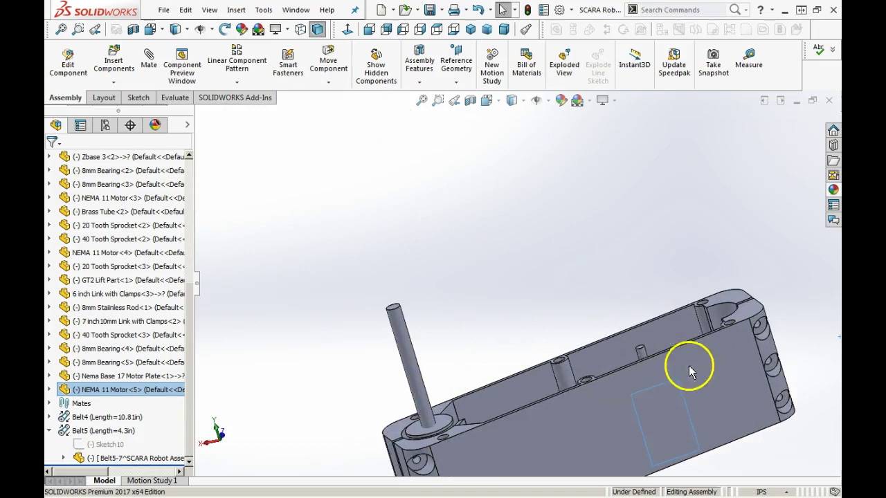
{"action": "scroll", "coordinate": [689, 371], "scroll_direction": "up", "scroll_amount": 3}
{"action": "middle_click_drag", "start_coordinate": [584, 263], "coordinate": [592, 350]}
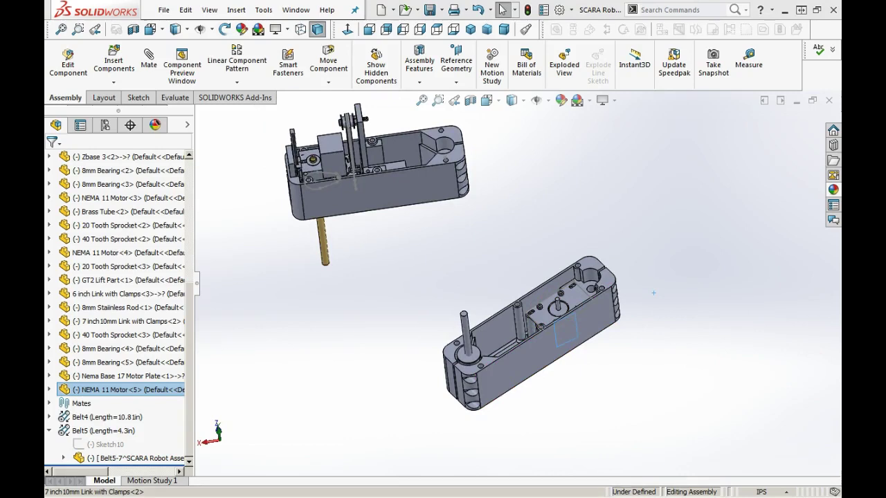
{"action": "left_click_drag", "start_coordinate": [840, 336], "coordinate": [547, 256]}
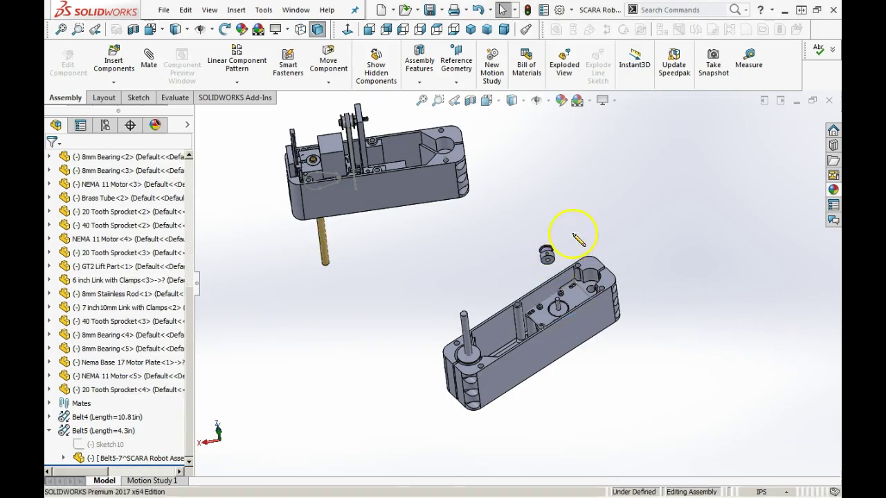
Add a Concentric mate between the new 20 Tooth Sprocket's bore and the NEMA 11 motor's shaft
{"action": "scroll", "coordinate": [574, 259], "scroll_direction": "down", "scroll_amount": 5}
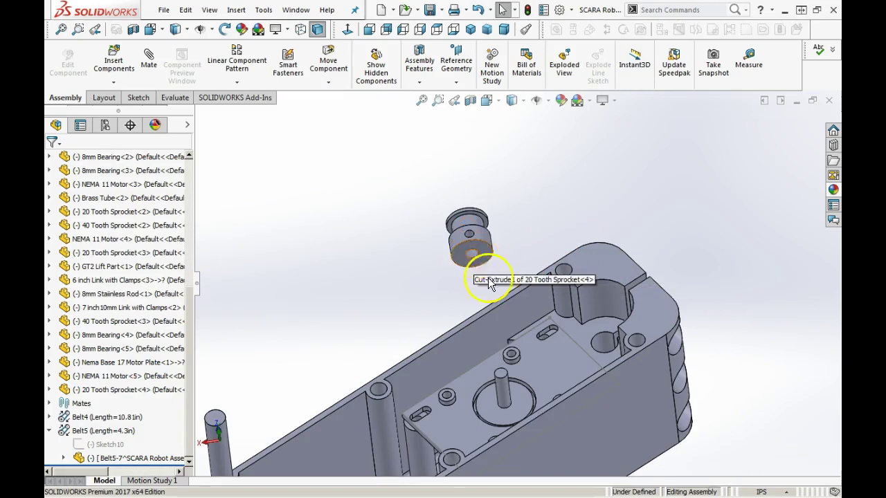
{"action": "left_click", "coordinate": [506, 385]}
{"action": "scroll", "coordinate": [479, 262], "scroll_direction": "down", "scroll_amount": 3}
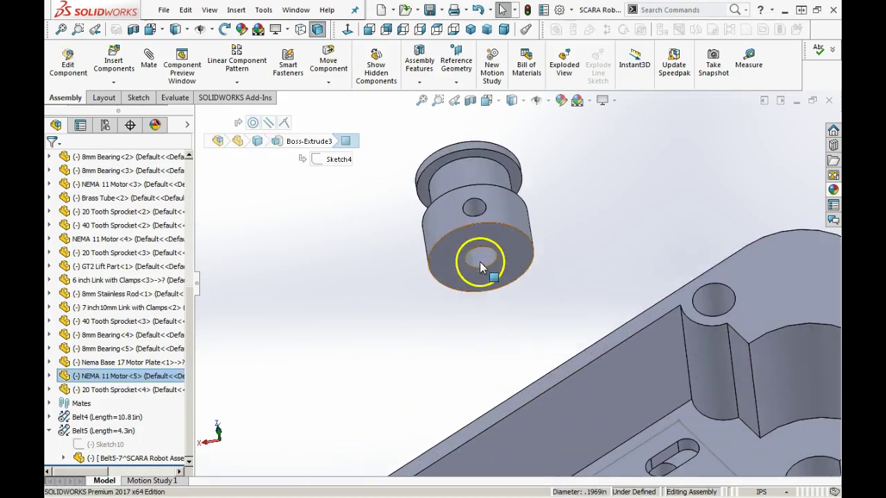
{"action": "left_click", "coordinate": [482, 262]}
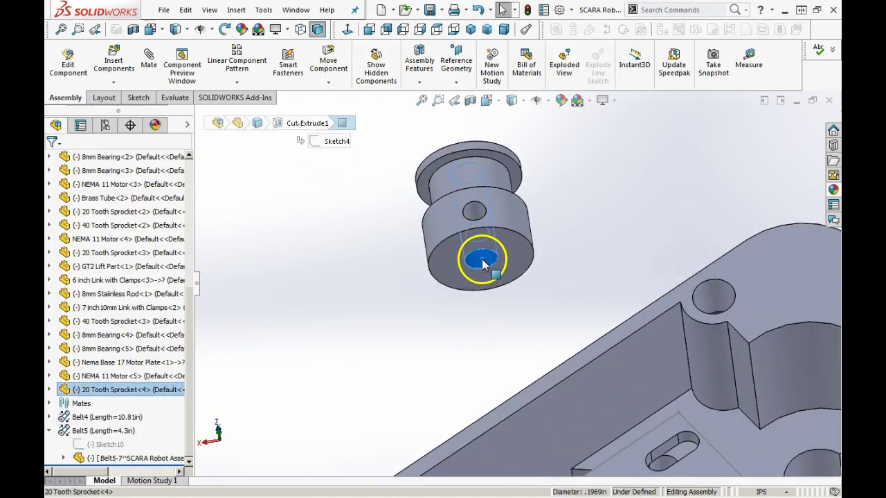
{"action": "scroll", "coordinate": [547, 270], "scroll_direction": "up", "scroll_amount": 3}
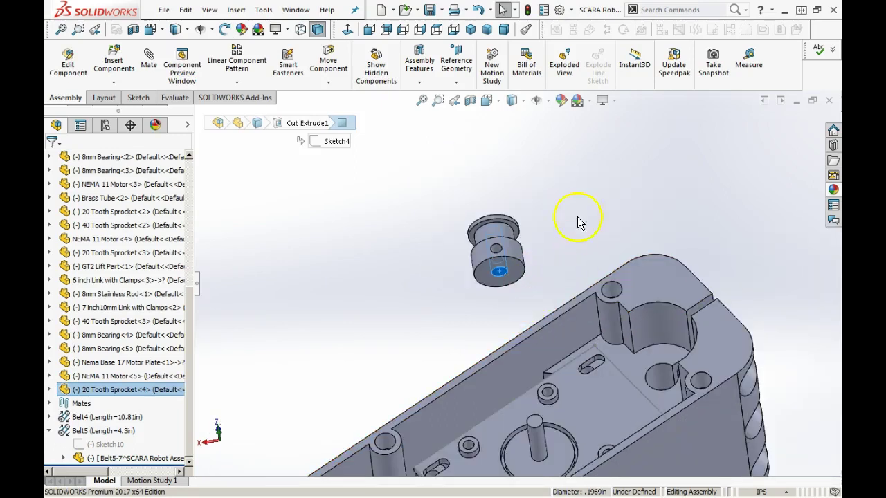
{"action": "left_click", "coordinate": [565, 251]}
{"action": "left_click", "coordinate": [501, 272]}
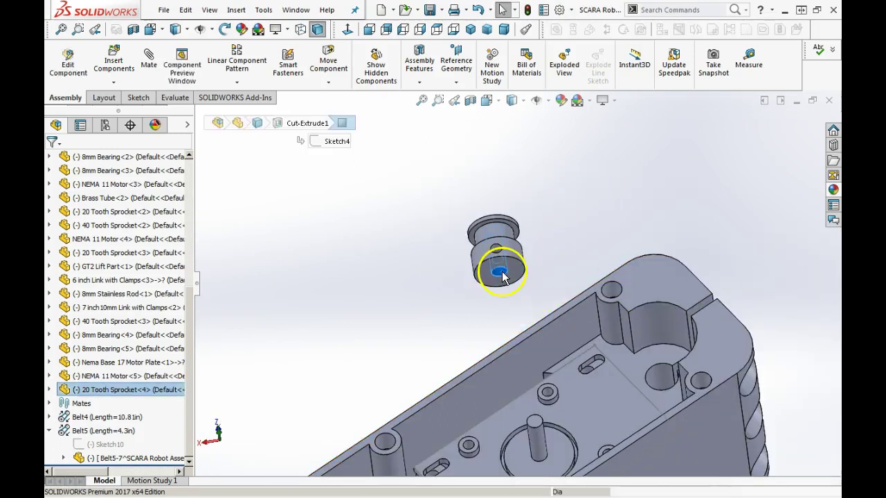
{"action": "left_click", "coordinate": [672, 198]}
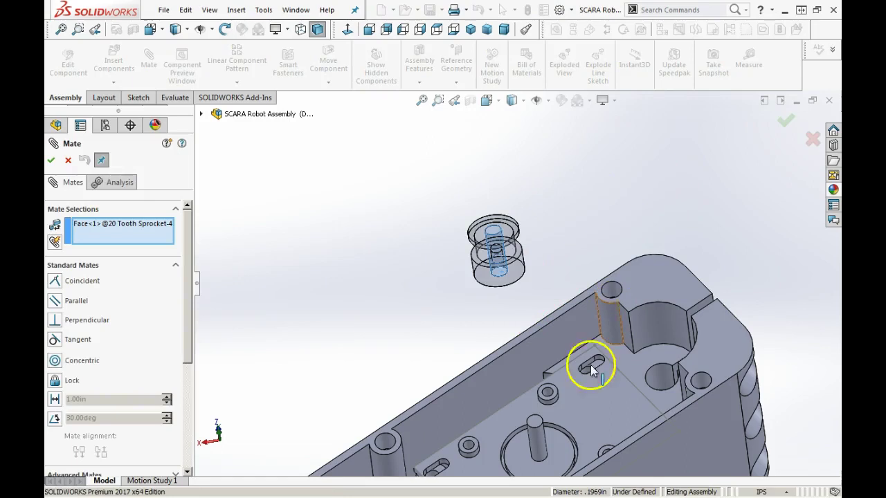
{"action": "left_click", "coordinate": [540, 434]}
{"action": "middle_click_drag", "start_coordinate": [547, 429], "coordinate": [538, 316]}
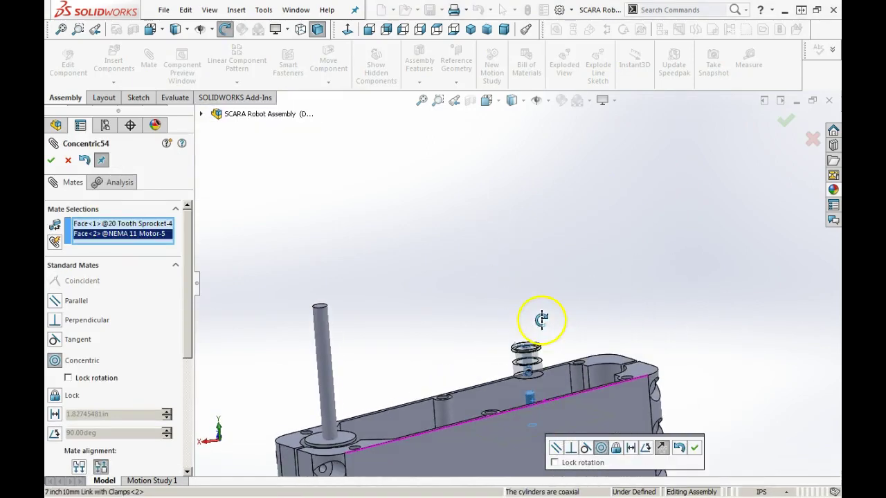
{"action": "left_click", "coordinate": [695, 448]}
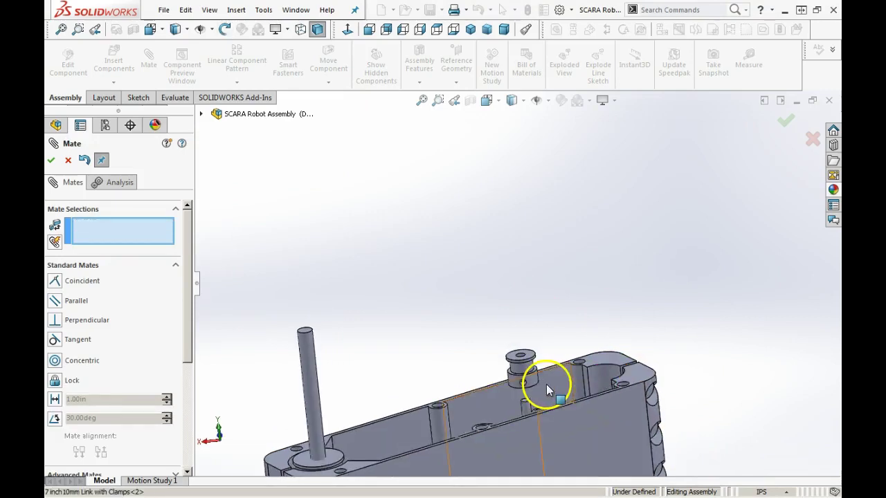
Add a Concentric mate between the sprocket's flange edge and the end edge of the motor shaft
{"action": "scroll", "coordinate": [546, 384], "scroll_direction": "down", "scroll_amount": 3}
{"action": "left_click", "coordinate": [516, 316]}
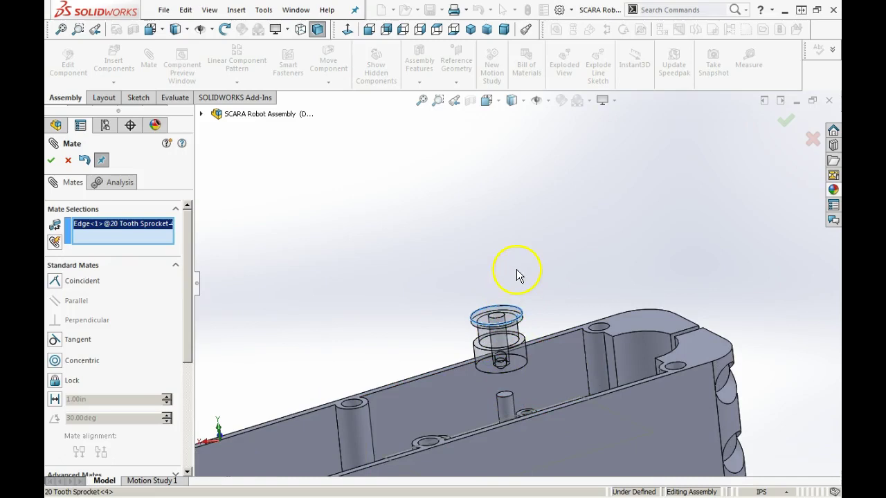
{"action": "left_click", "coordinate": [508, 397]}
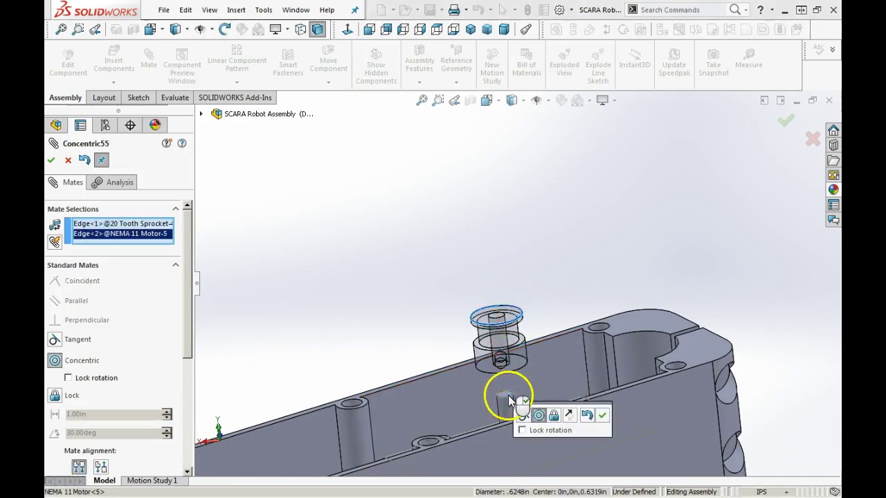
{"action": "left_click", "coordinate": [601, 416]}
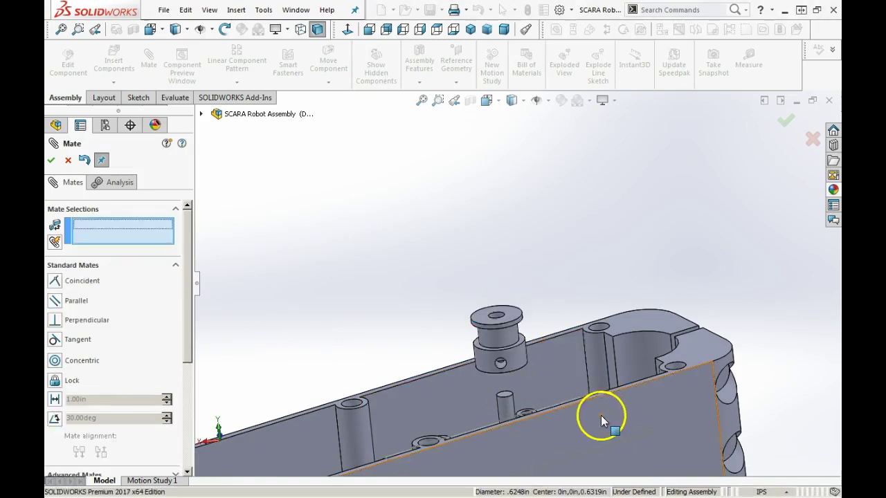
Try to mate the sprocket's flange face coincident with the end face of the motor shaft
{"action": "left_click", "coordinate": [516, 319]}
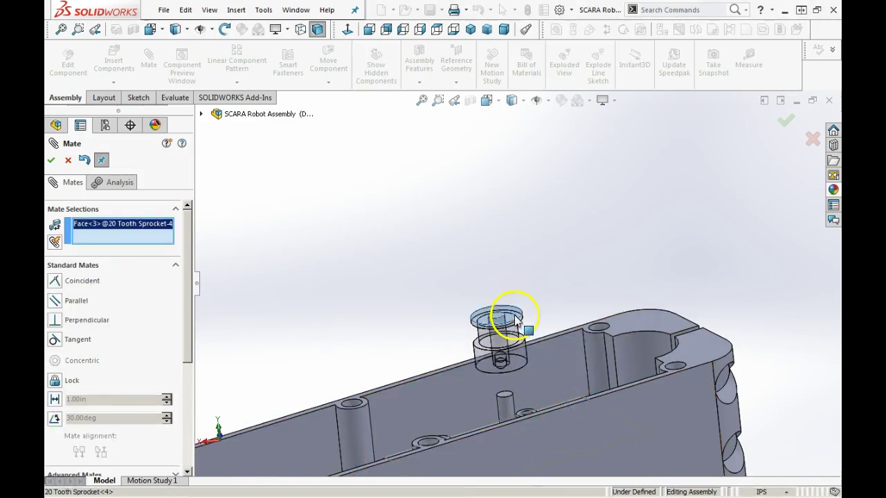
{"action": "left_click", "coordinate": [506, 395]}
{"action": "left_click", "coordinate": [650, 414]}
{"action": "middle_click_drag", "start_coordinate": [650, 415], "coordinate": [503, 377]}
{"action": "scroll", "coordinate": [505, 375], "scroll_direction": "up", "scroll_amount": 2}
{"action": "scroll", "coordinate": [515, 359], "scroll_direction": "down", "scroll_amount": 6}
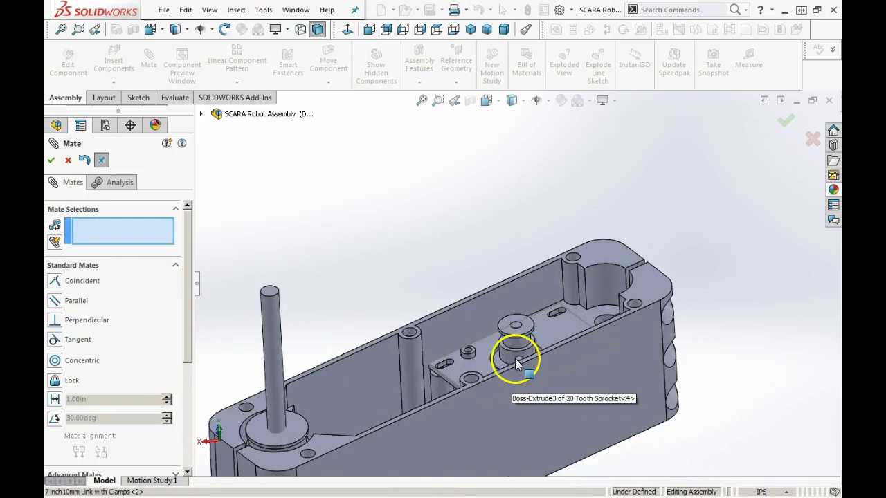
{"action": "scroll", "coordinate": [514, 339], "scroll_direction": "up", "scroll_amount": 5}
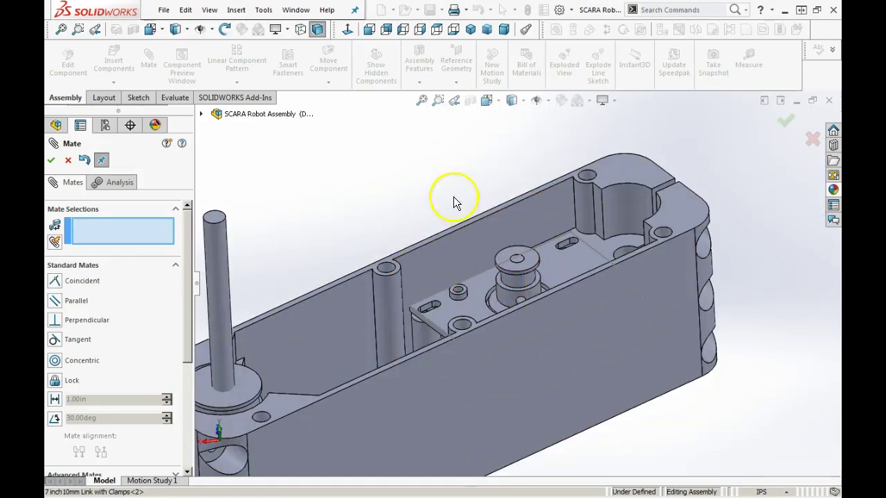
{"action": "left_click", "coordinate": [84, 160]}
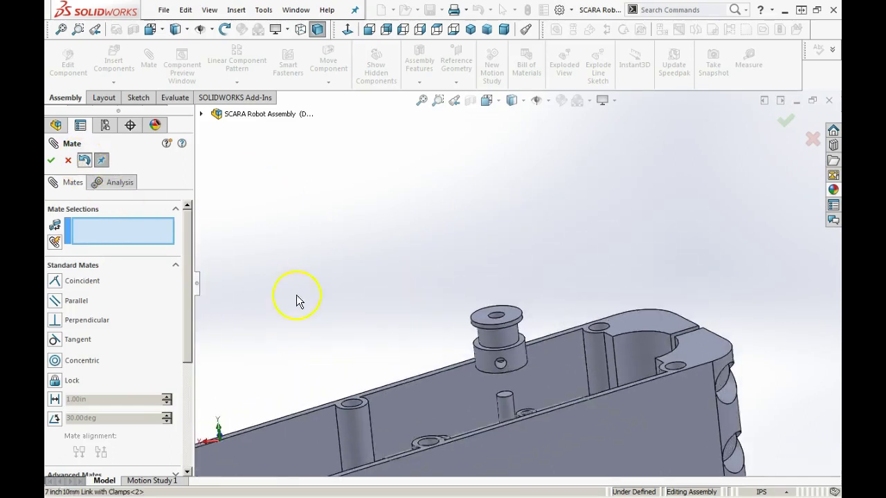
Add a Distance mate of 0.05 in between the motor's front boss face and the underside of the sprocket
{"action": "scroll", "coordinate": [493, 341], "scroll_direction": "up", "scroll_amount": 3}
{"action": "middle_click_drag", "start_coordinate": [492, 339], "coordinate": [497, 371]}
{"action": "scroll", "coordinate": [471, 291], "scroll_direction": "down", "scroll_amount": 5}
{"action": "left_click", "coordinate": [559, 299]}
{"action": "middle_click_drag", "start_coordinate": [559, 302], "coordinate": [475, 163]}
{"action": "scroll", "coordinate": [475, 163], "scroll_direction": "down", "scroll_amount": 3}
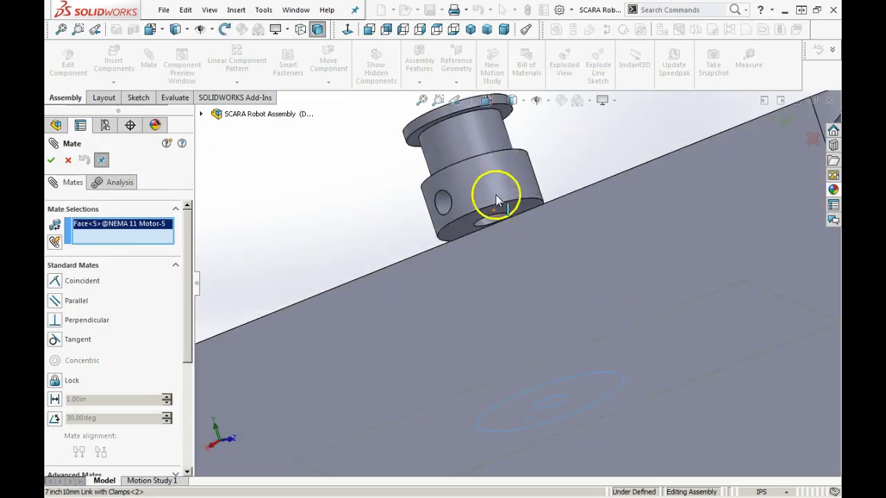
{"action": "left_click", "coordinate": [514, 206]}
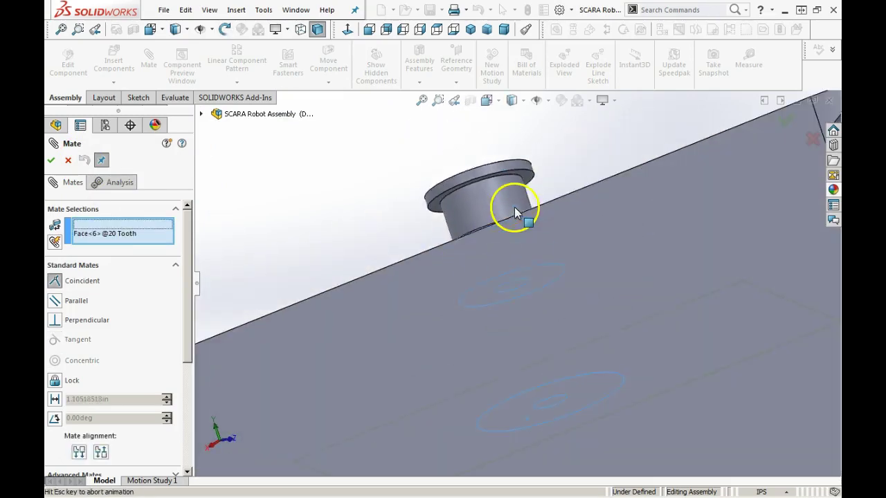
{"action": "left_click", "coordinate": [57, 399]}
{"action": "left_click_drag", "start_coordinate": [126, 400], "coordinate": [76, 400]}
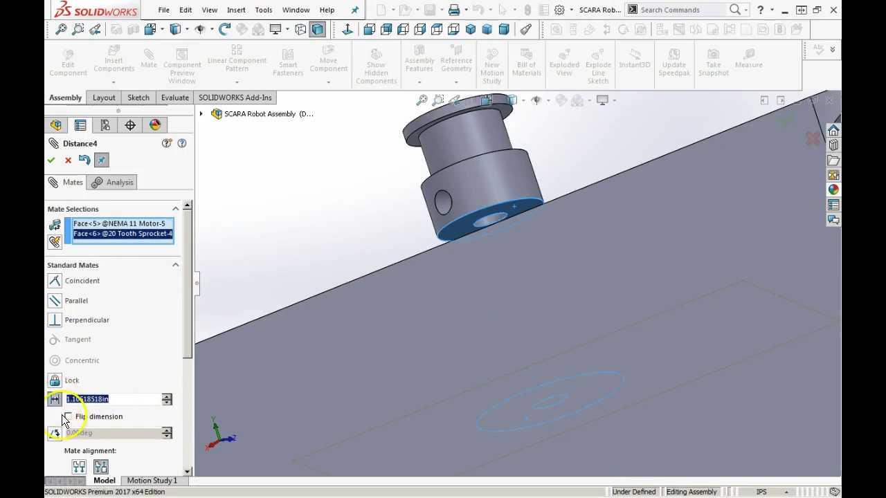
{"action": "type", "text": "0.05"}
{"action": "key", "text": "Return"}
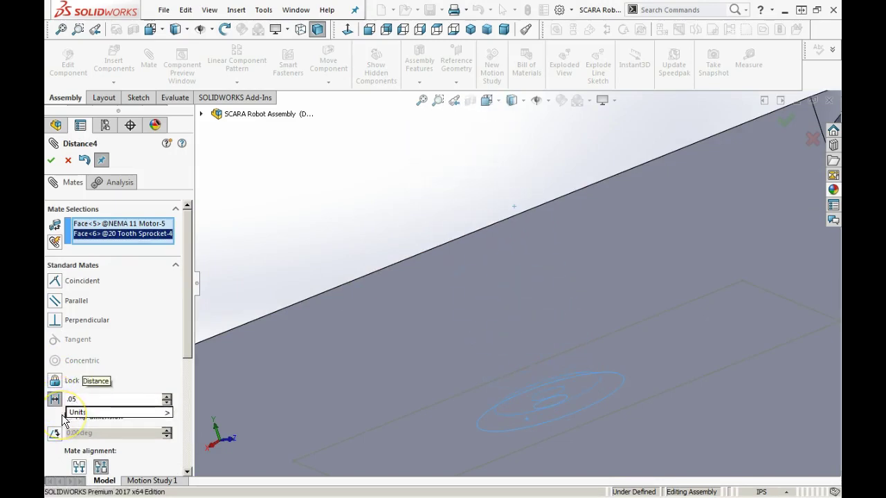
{"action": "left_click", "coordinate": [51, 161]}
{"action": "scroll", "coordinate": [286, 217], "scroll_direction": "up", "scroll_amount": 10}
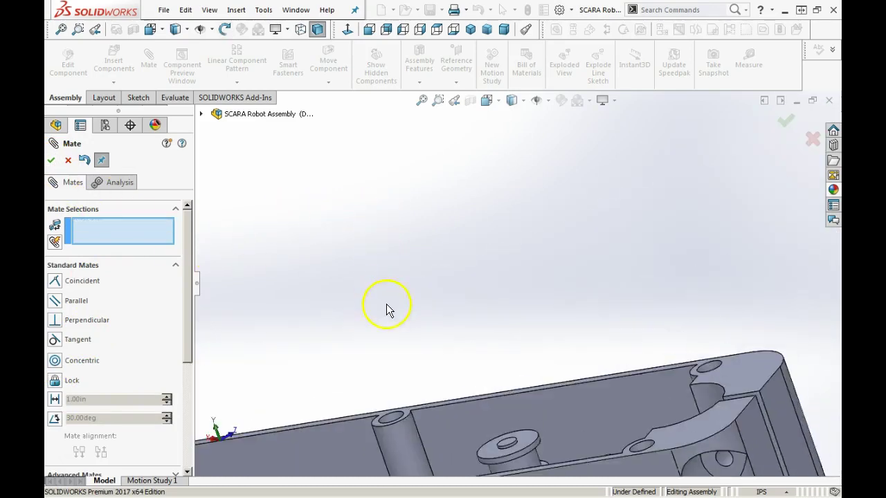
{"action": "middle_click_drag", "start_coordinate": [441, 343], "coordinate": [453, 395]}
{"action": "scroll", "coordinate": [537, 406], "scroll_direction": "down", "scroll_amount": 2}
{"action": "middle_click_drag", "start_coordinate": [537, 405], "coordinate": [482, 303], "text": "ctrl"}
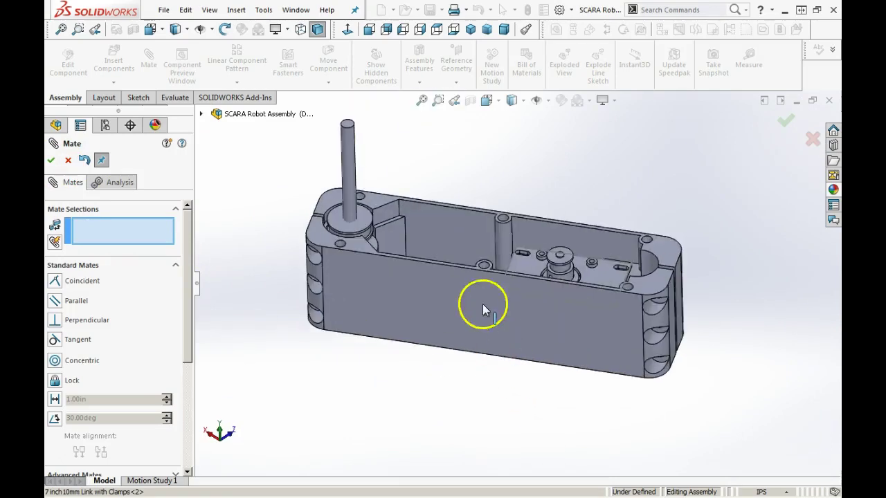
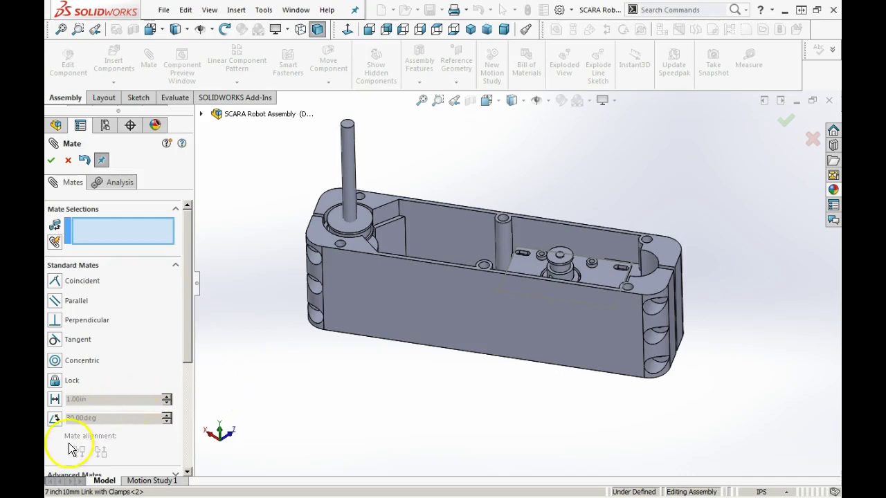
{"action": "left_click", "coordinate": [69, 448]}
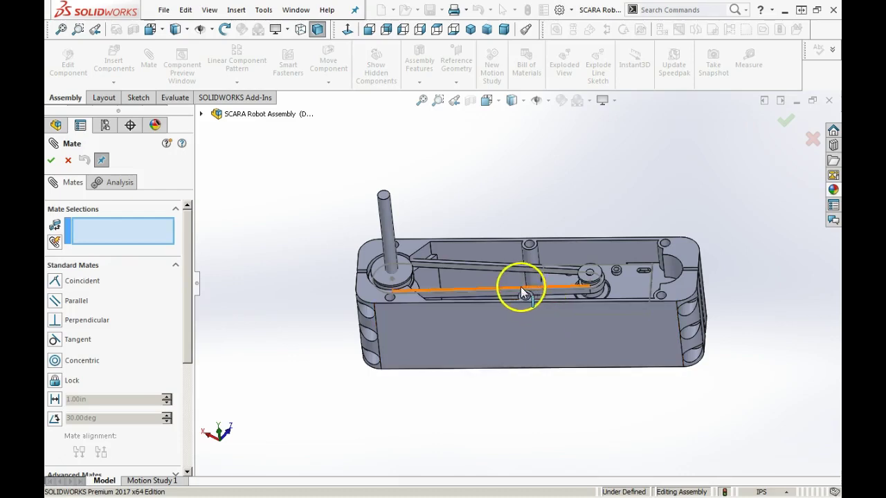
Move the 7 inch link up and away from its belt and 20 tooth sprocket, and close the Mate command
{"action": "middle_click_drag", "start_coordinate": [510, 297], "coordinate": [467, 271]}
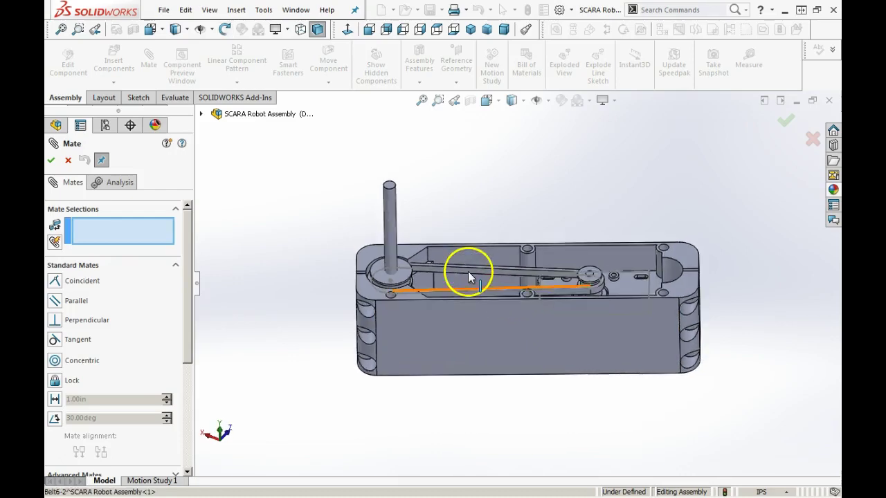
{"action": "scroll", "coordinate": [466, 269], "scroll_direction": "up", "scroll_amount": 5}
{"action": "scroll", "coordinate": [454, 235], "scroll_direction": "down", "scroll_amount": 2}
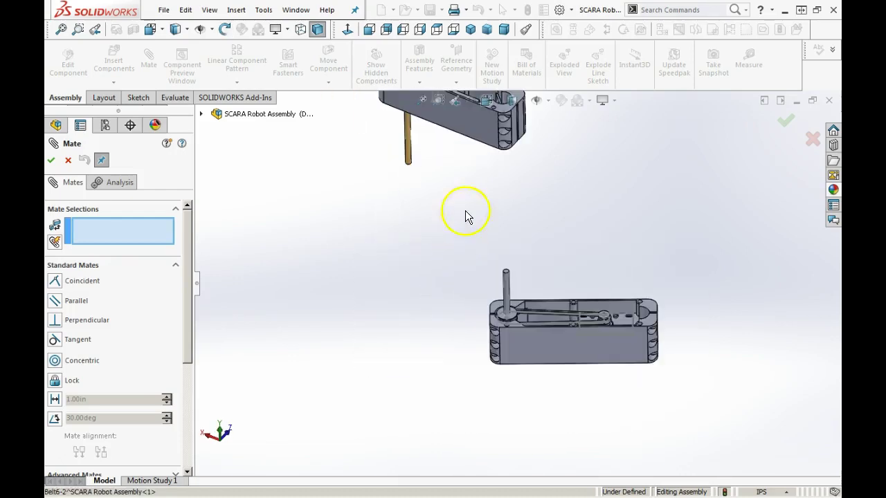
{"action": "left_click_drag", "start_coordinate": [523, 332], "coordinate": [512, 209]}
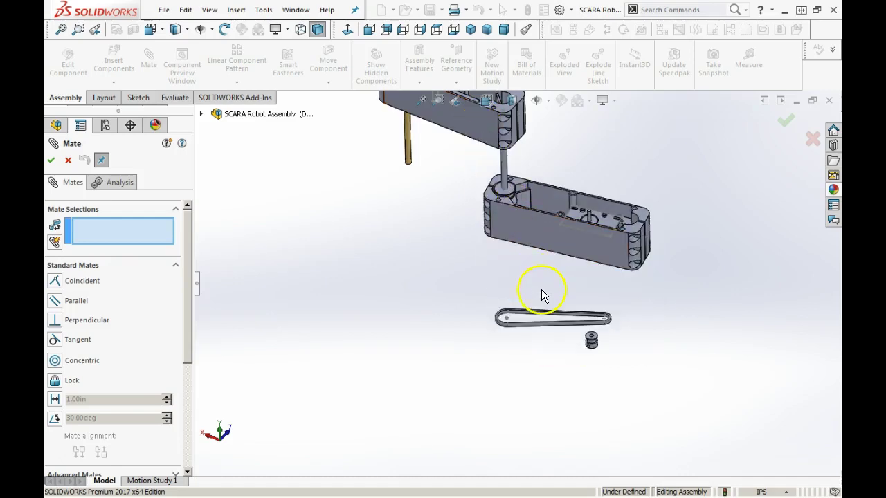
{"action": "scroll", "coordinate": [564, 330], "scroll_direction": "down", "scroll_amount": 3}
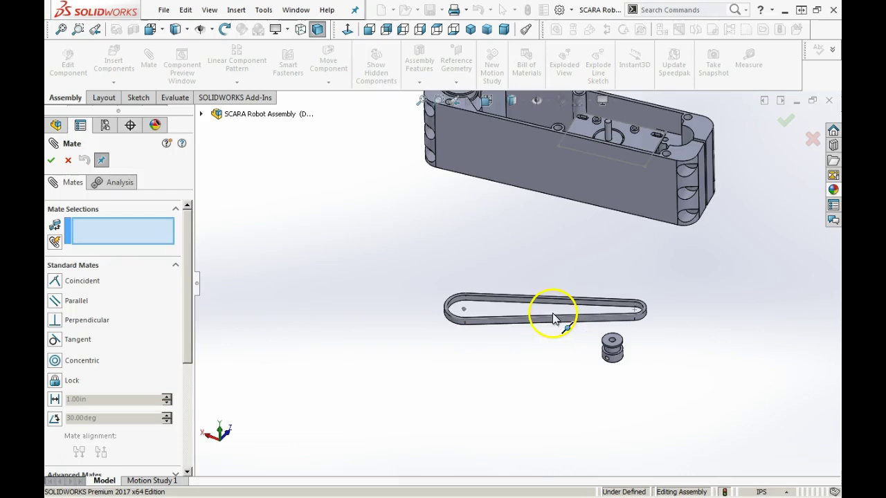
{"action": "left_click", "coordinate": [512, 328]}
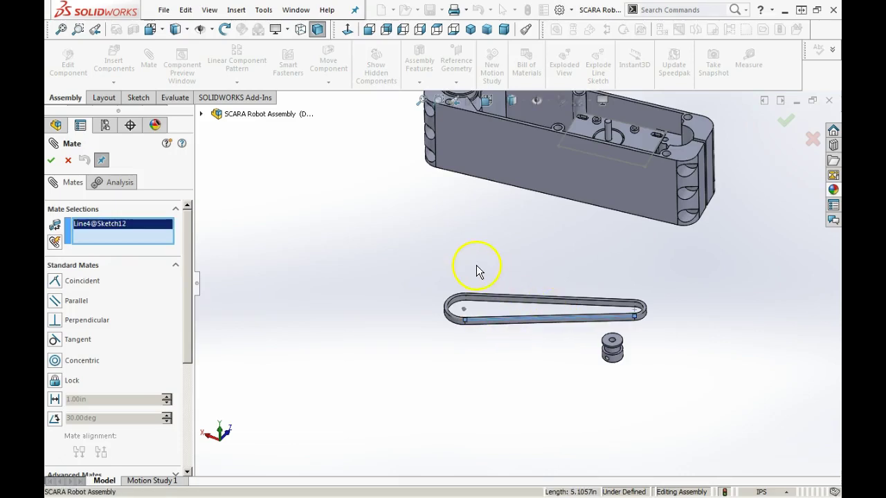
{"action": "left_click", "coordinate": [69, 160]}
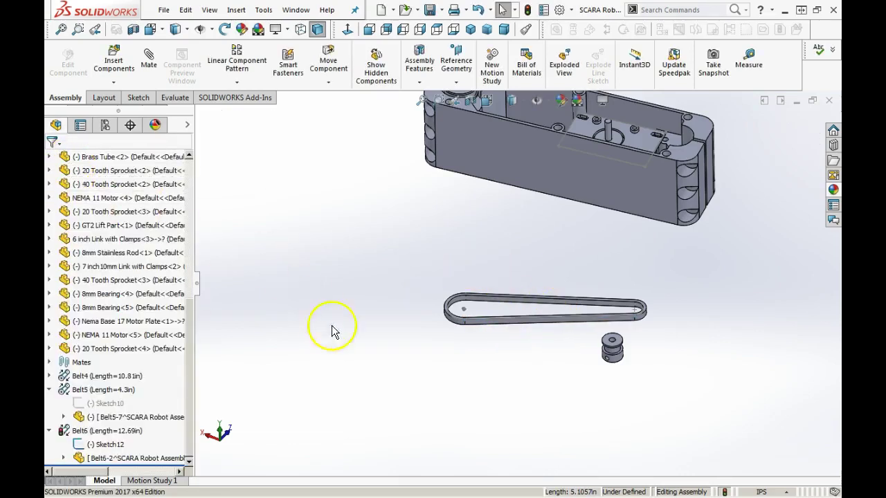
View the mates of the loose belt's sketch and suppress the LockToSketchMate6 mate between sketch and belt part
{"action": "left_click", "coordinate": [489, 322]}
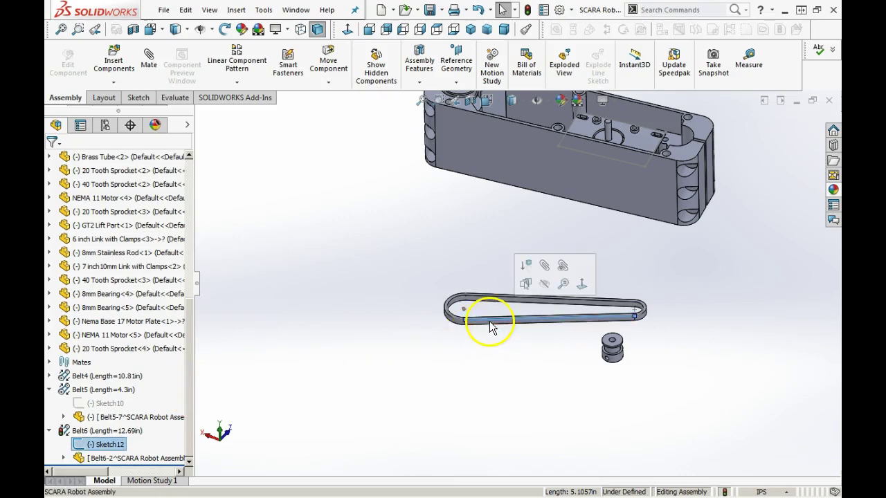
{"action": "left_click", "coordinate": [562, 266]}
{"action": "left_click", "coordinate": [169, 115]}
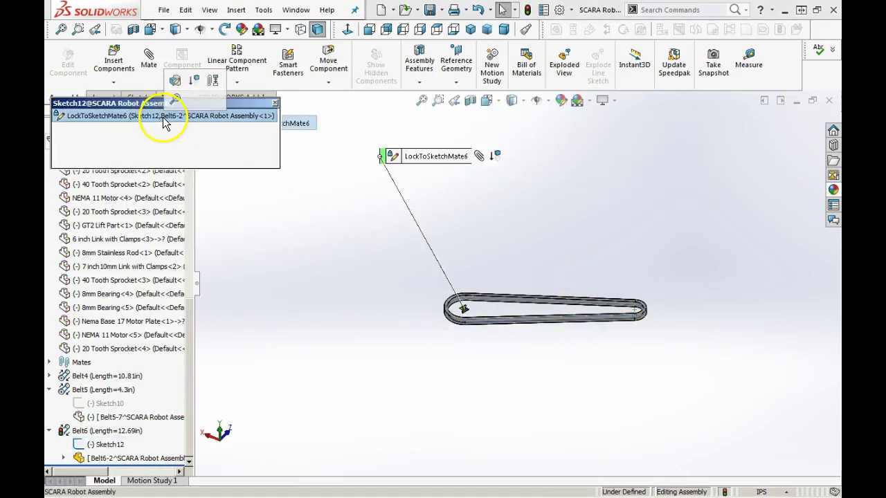
{"action": "left_click", "coordinate": [196, 81]}
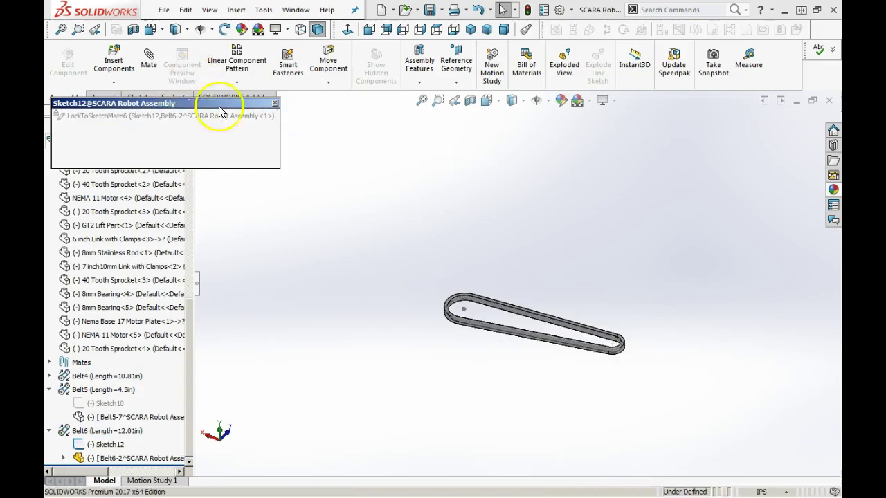
{"action": "left_click", "coordinate": [274, 103]}
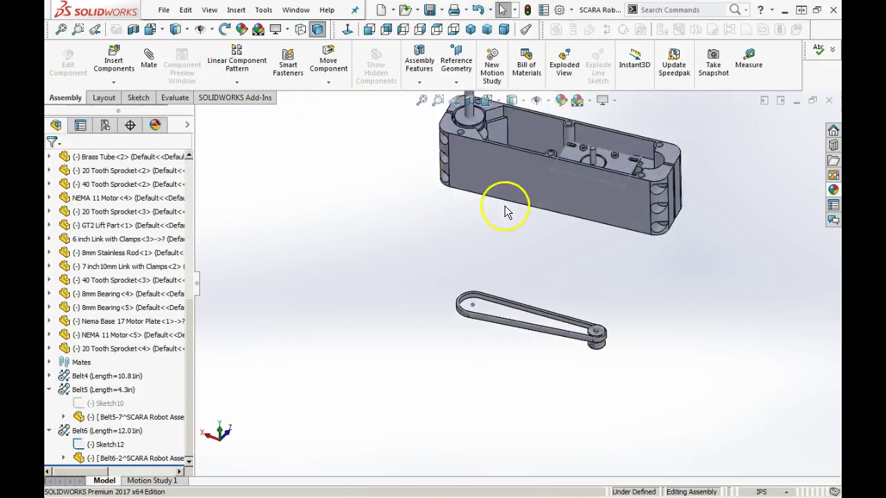
Try to mate the 20 tooth sprocket's lower edge coincident with the NEMA 11 motor's round boss face, and clear the mate selections
{"action": "scroll", "coordinate": [605, 409], "scroll_direction": "down", "scroll_amount": 2}
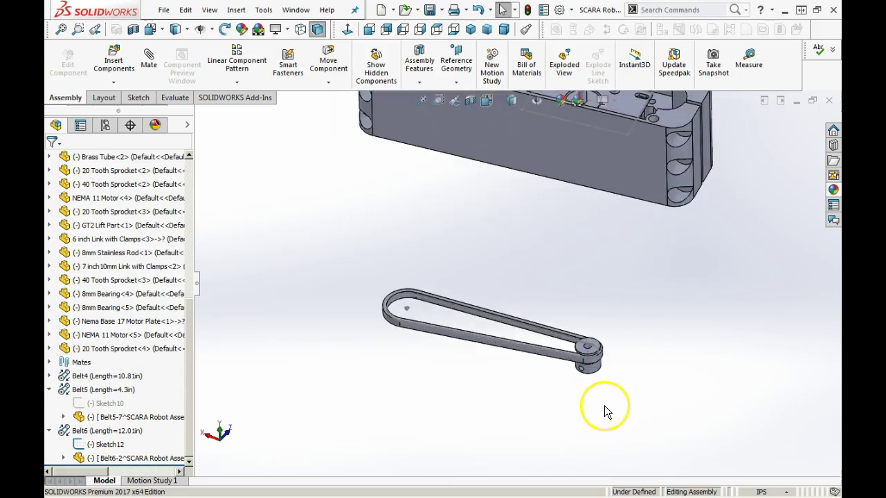
{"action": "middle_click_drag", "start_coordinate": [573, 392], "coordinate": [532, 271]}
{"action": "scroll", "coordinate": [607, 381], "scroll_direction": "down", "scroll_amount": 4}
{"action": "left_click", "coordinate": [572, 339]}
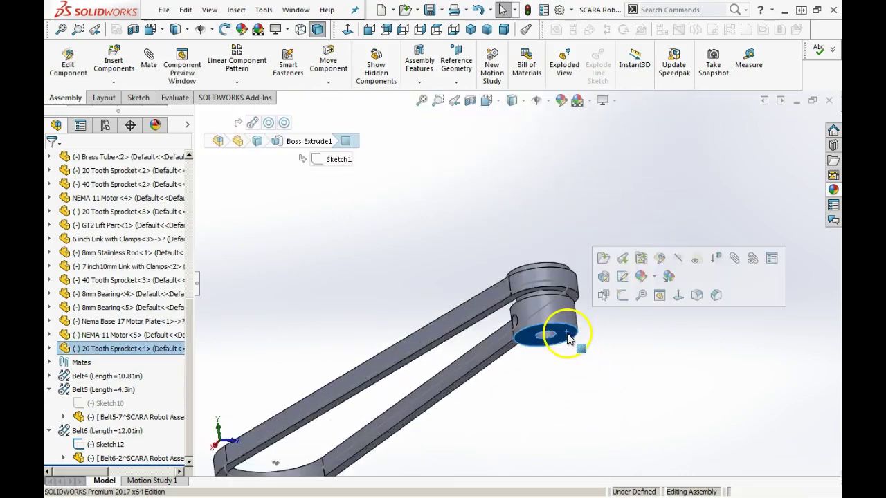
{"action": "scroll", "coordinate": [471, 231], "scroll_direction": "up", "scroll_amount": 3}
{"action": "left_click", "coordinate": [458, 232]}
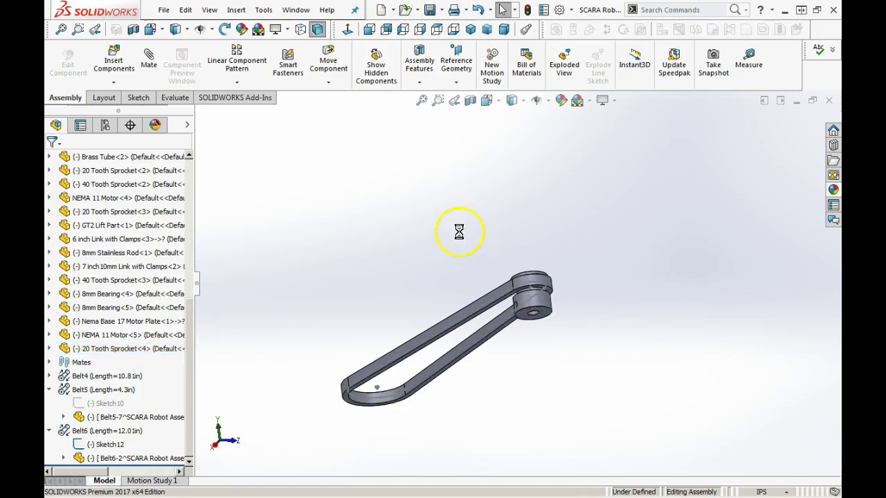
{"action": "left_click", "coordinate": [544, 313]}
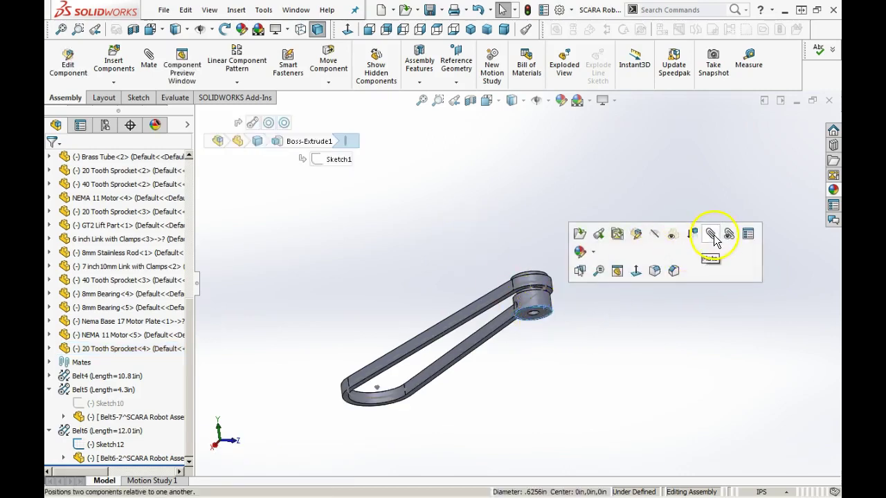
{"action": "left_click", "coordinate": [502, 162]}
{"action": "scroll", "coordinate": [469, 160], "scroll_direction": "up", "scroll_amount": 3}
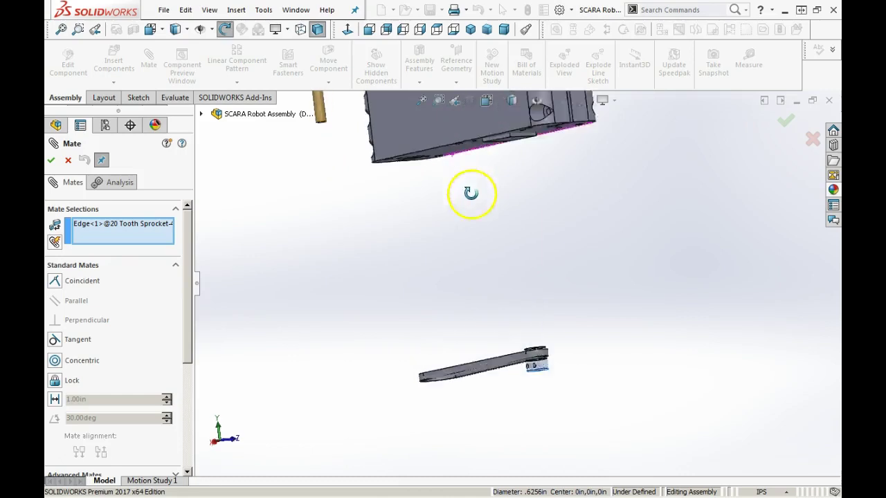
{"action": "scroll", "coordinate": [500, 209], "scroll_direction": "down", "scroll_amount": 1}
{"action": "scroll", "coordinate": [527, 171], "scroll_direction": "down", "scroll_amount": 4}
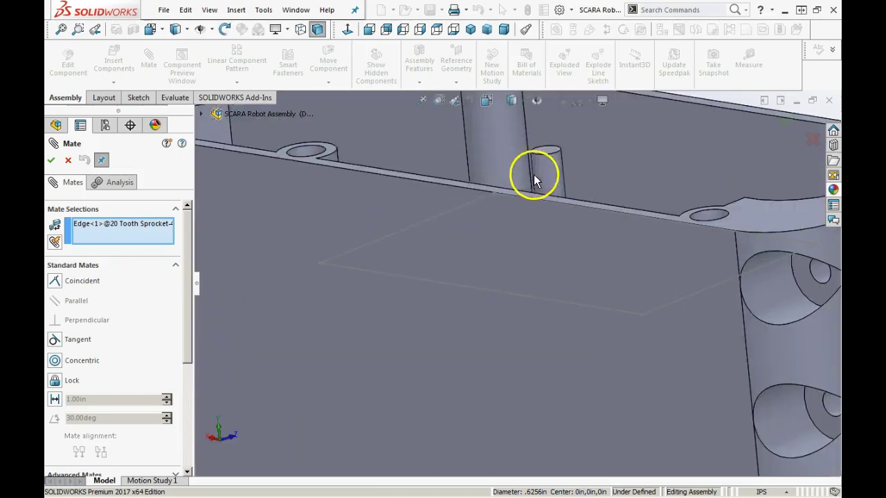
{"action": "middle_click_drag", "start_coordinate": [579, 159], "coordinate": [578, 238]}
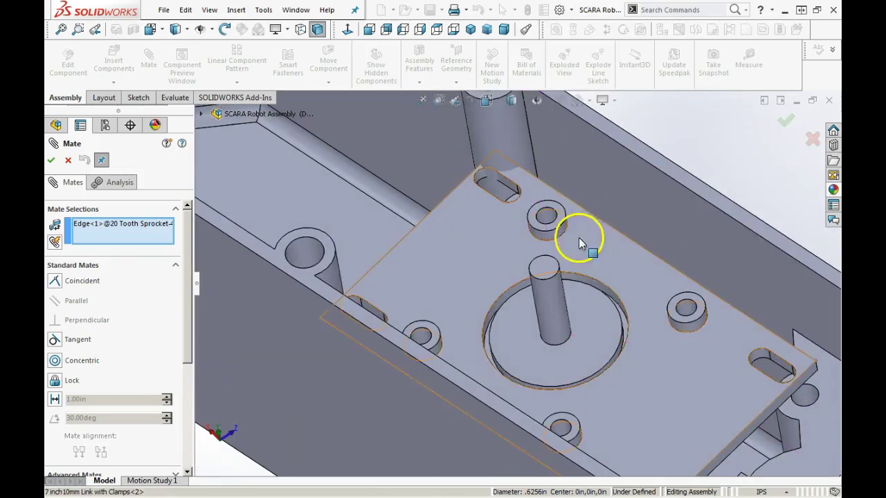
{"action": "left_click", "coordinate": [584, 331]}
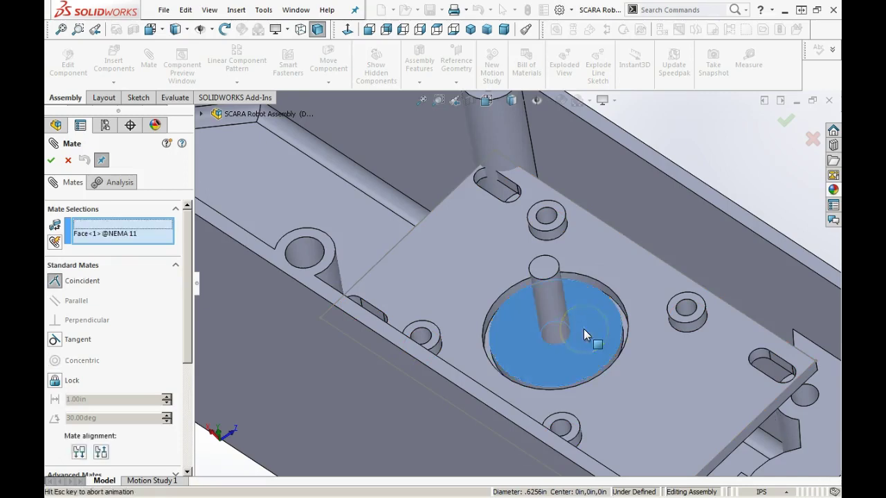
{"action": "scroll", "coordinate": [575, 361], "scroll_direction": "up", "scroll_amount": 4}
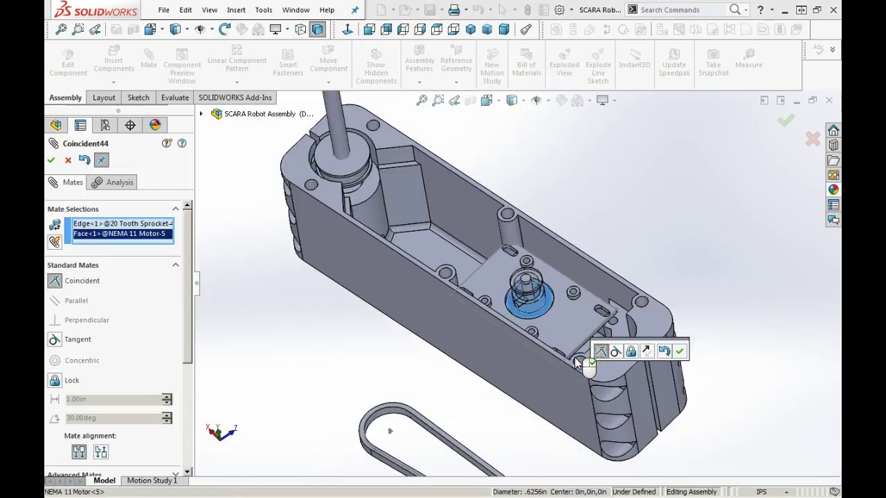
{"action": "middle_click_drag", "start_coordinate": [503, 411], "coordinate": [520, 367]}
{"action": "right_click", "coordinate": [133, 227]}
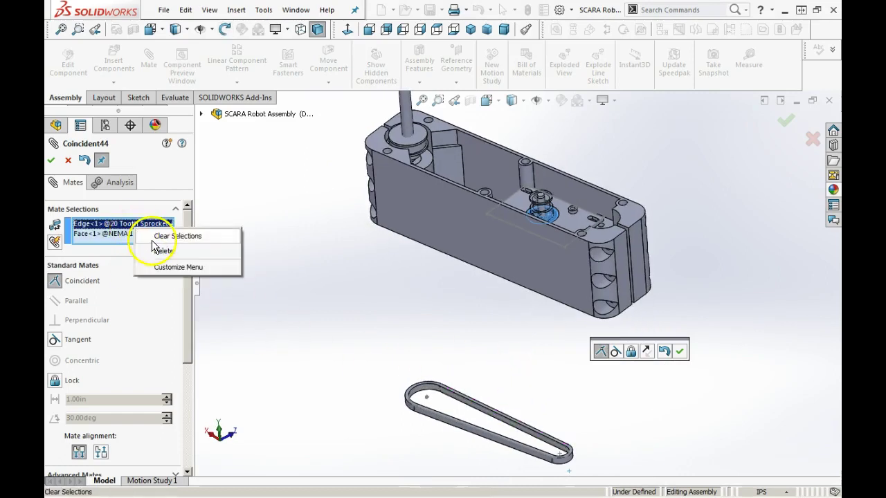
{"action": "left_click", "coordinate": [157, 236]}
{"action": "scroll", "coordinate": [554, 298], "scroll_direction": "down", "scroll_amount": 2}
{"action": "scroll", "coordinate": [552, 366], "scroll_direction": "up", "scroll_amount": 3}
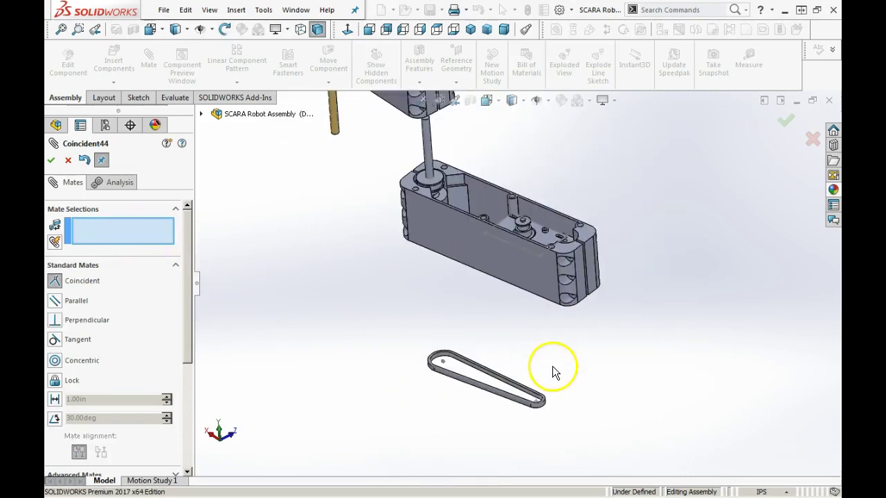
{"action": "scroll", "coordinate": [543, 405], "scroll_direction": "down", "scroll_amount": 2}
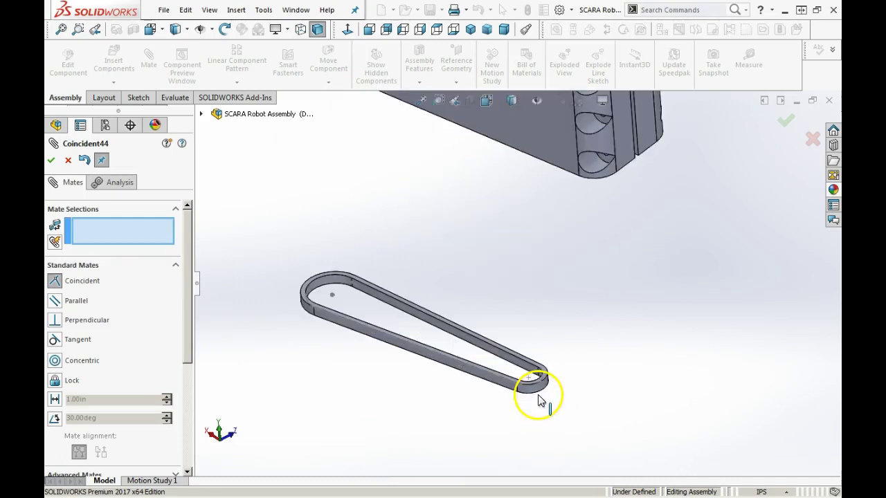
{"action": "left_click", "coordinate": [543, 377]}
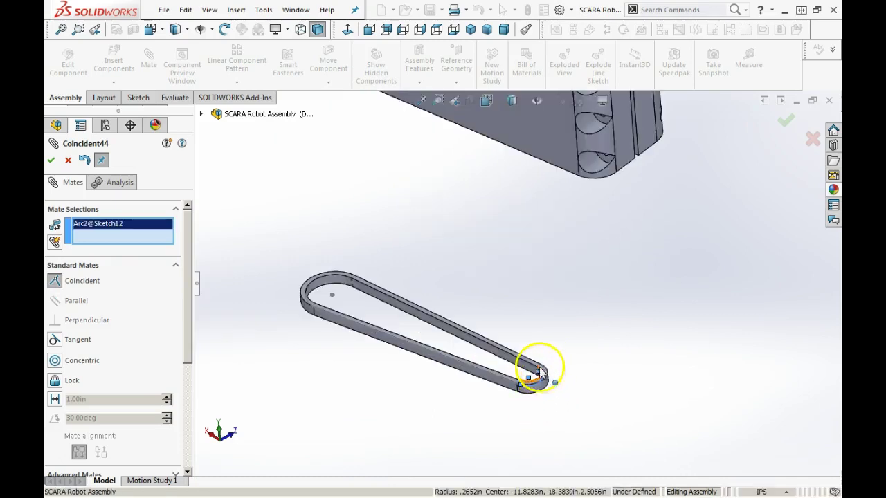
{"action": "scroll", "coordinate": [520, 353], "scroll_direction": "down", "scroll_amount": 2}
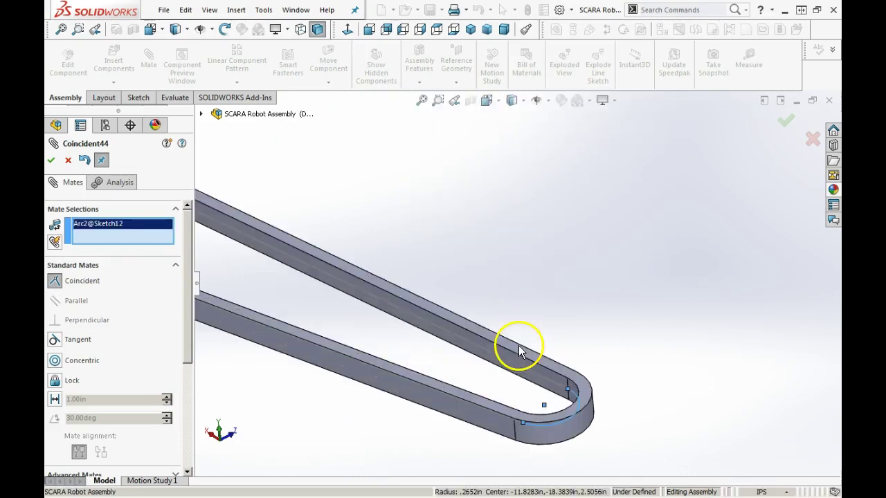
{"action": "right_click", "coordinate": [121, 228]}
{"action": "left_click", "coordinate": [152, 229]}
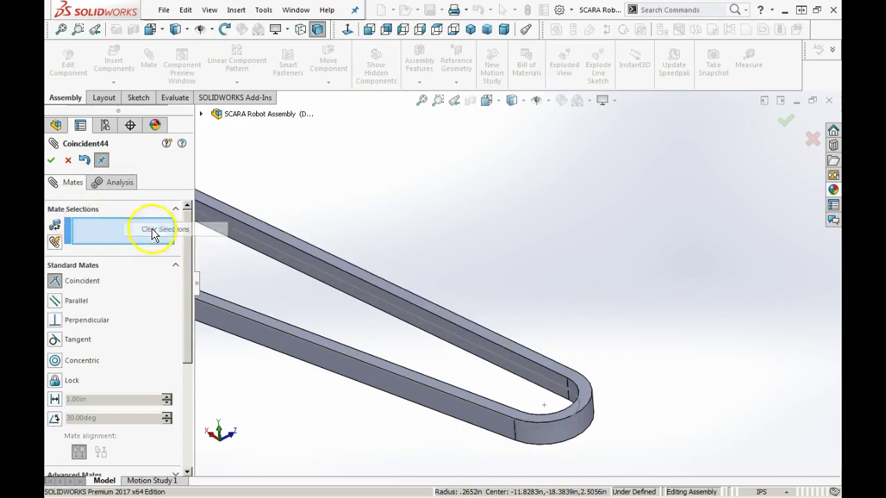
Try to mate the belt's top face coincident with the 7 inch link's outer side face, and cancel the Mate command
{"action": "left_click", "coordinate": [507, 341]}
{"action": "scroll", "coordinate": [511, 263], "scroll_direction": "up", "scroll_amount": 5}
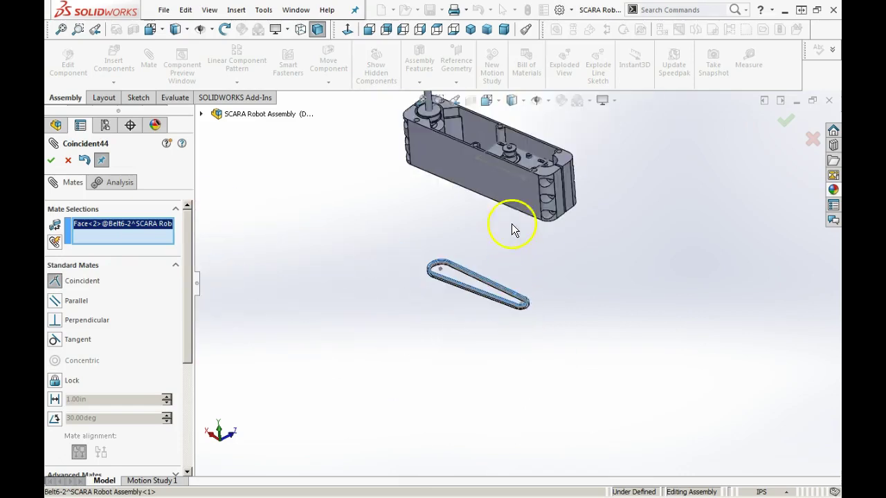
{"action": "scroll", "coordinate": [513, 176], "scroll_direction": "down", "scroll_amount": 6}
{"action": "middle_click_drag", "start_coordinate": [526, 258], "coordinate": [477, 309]}
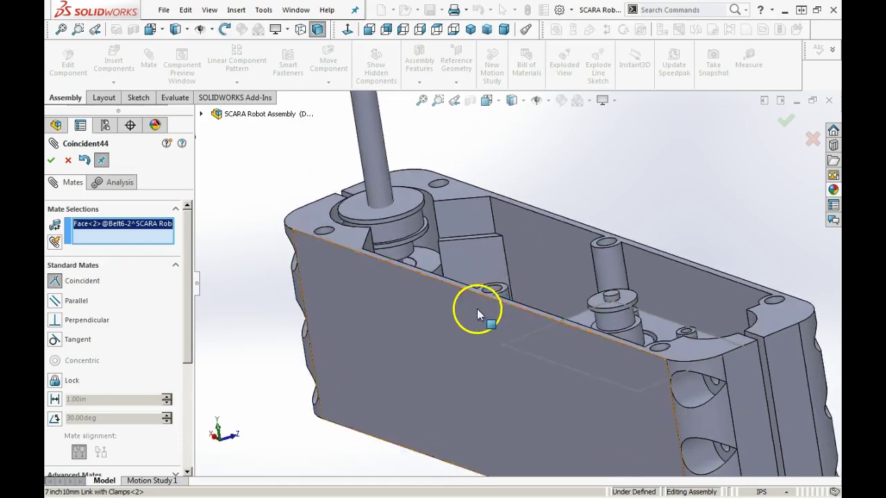
{"action": "scroll", "coordinate": [474, 311], "scroll_direction": "up", "scroll_amount": 5}
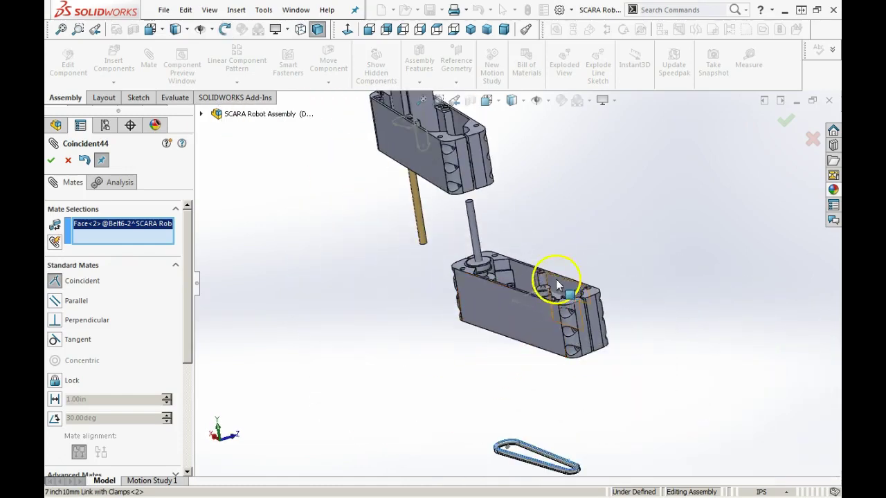
{"action": "left_click", "coordinate": [530, 321]}
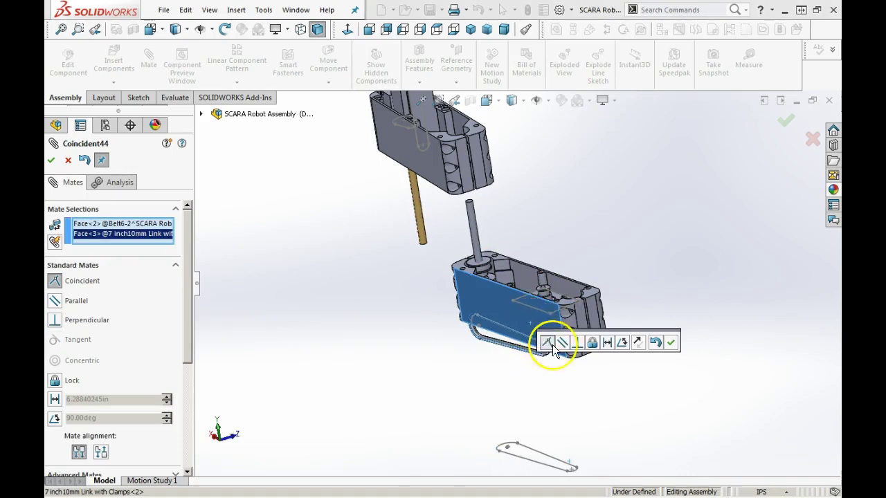
{"action": "left_click", "coordinate": [69, 163]}
{"action": "left_click", "coordinate": [68, 164]}
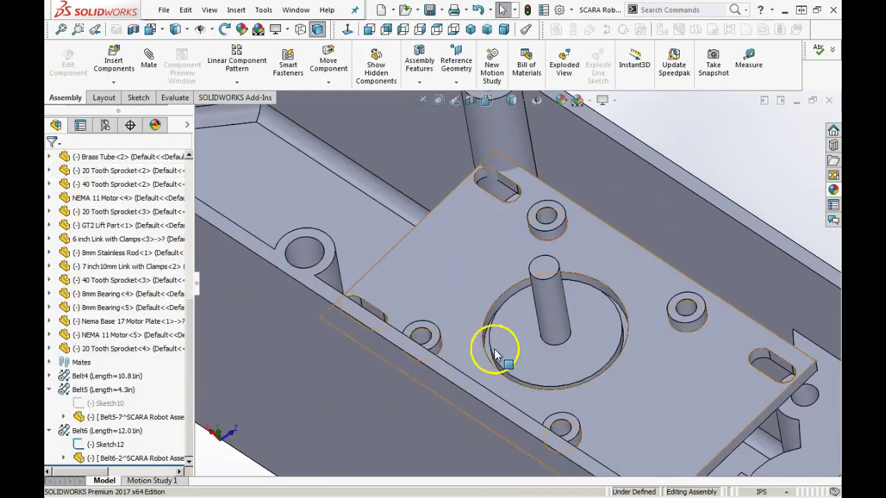
Move the loose belt and sprocket up toward the 7 inch link
{"action": "scroll", "coordinate": [525, 353], "scroll_direction": "up", "scroll_amount": 5}
{"action": "scroll", "coordinate": [552, 366], "scroll_direction": "up", "scroll_amount": 3}
{"action": "left_click_drag", "start_coordinate": [541, 414], "coordinate": [532, 253]}
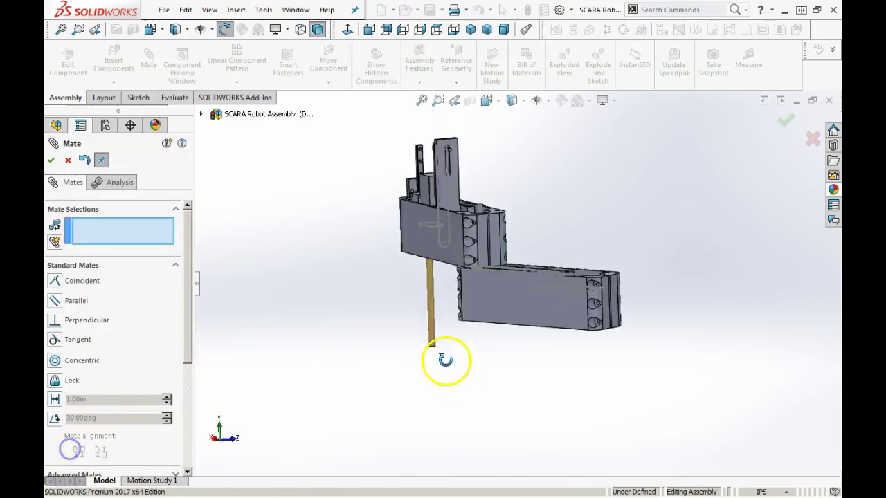
Inspect the fit of the belt and sprocket inside the 7 inch link and its joint with the 6 inch link from several angles
{"action": "middle_click_drag", "start_coordinate": [450, 366], "coordinate": [499, 346]}
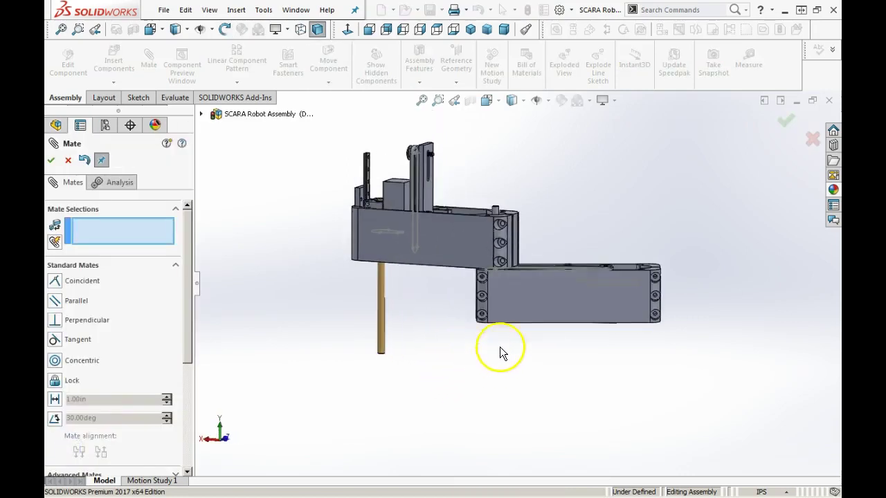
{"action": "middle_click_drag", "start_coordinate": [546, 301], "coordinate": [534, 351]}
{"action": "scroll", "coordinate": [574, 307], "scroll_direction": "down", "scroll_amount": 4}
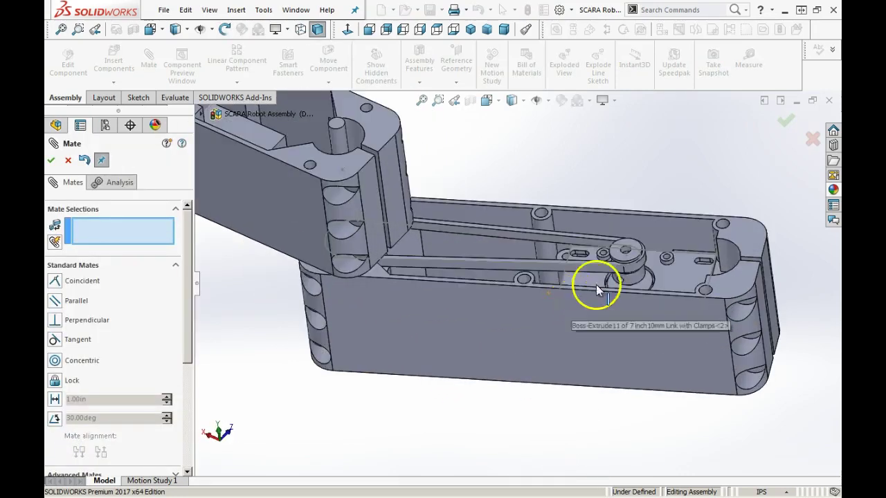
{"action": "middle_click_drag", "start_coordinate": [406, 342], "coordinate": [558, 237]}
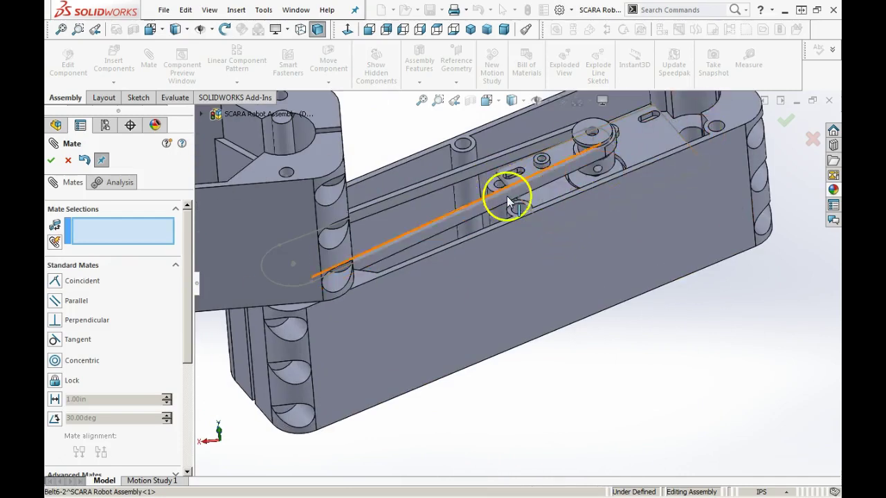
{"action": "middle_click_drag", "start_coordinate": [397, 298], "coordinate": [435, 233]}
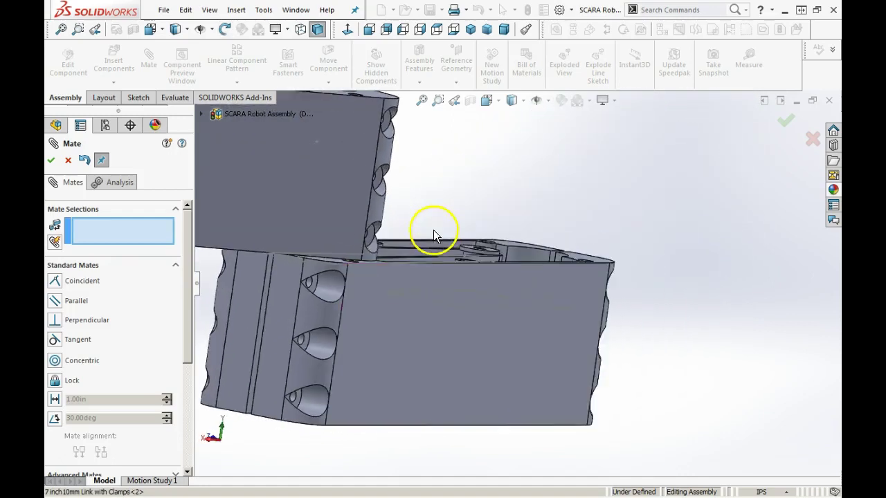
{"action": "scroll", "coordinate": [397, 306], "scroll_direction": "up", "scroll_amount": 3}
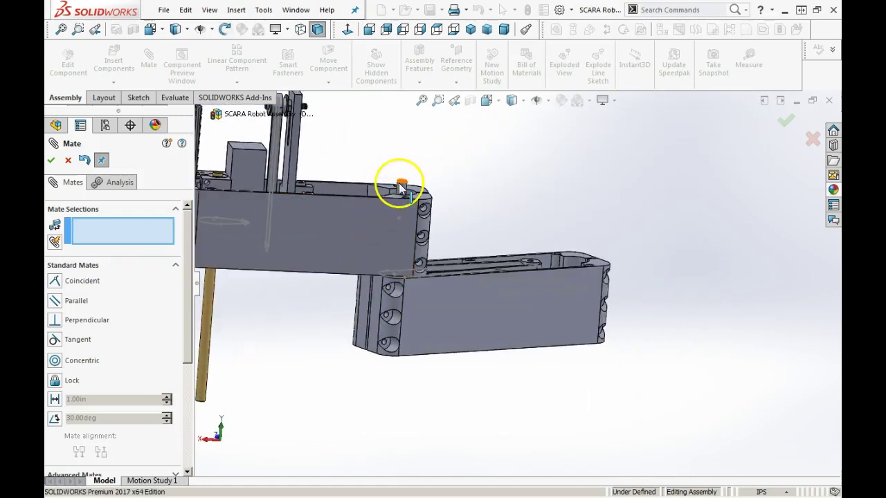
{"action": "middle_click_drag", "start_coordinate": [396, 193], "coordinate": [386, 223]}
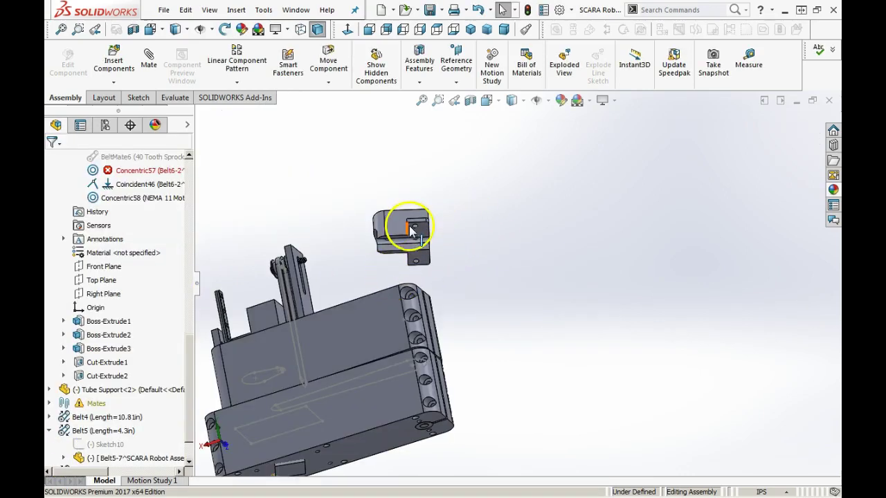
{"action": "left_click", "coordinate": [410, 229]}
{"action": "left_click", "coordinate": [512, 239]}
{"action": "left_click", "coordinate": [489, 195]}
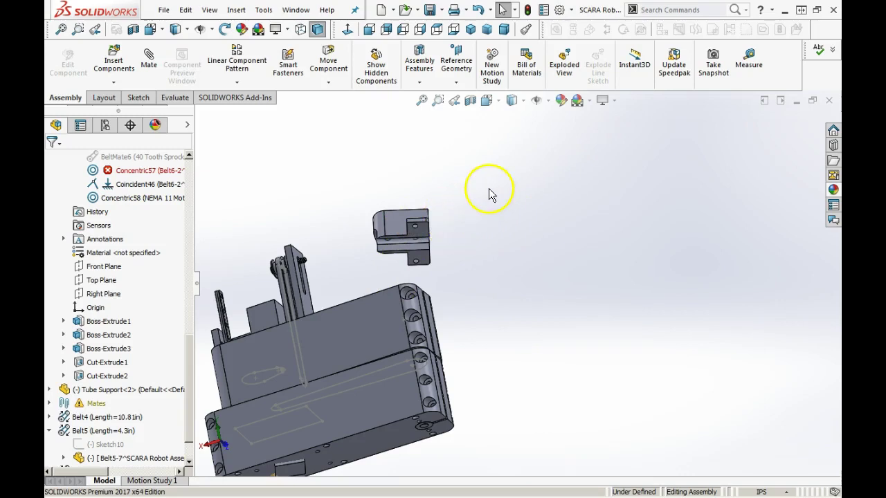
{"action": "left_click", "coordinate": [422, 232]}
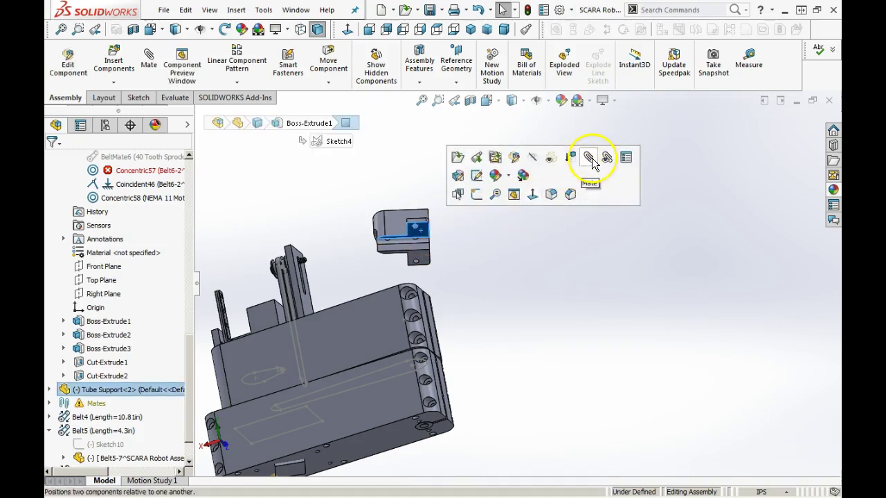
{"action": "left_click", "coordinate": [574, 251]}
{"action": "scroll", "coordinate": [446, 243], "scroll_direction": "down", "scroll_amount": 3}
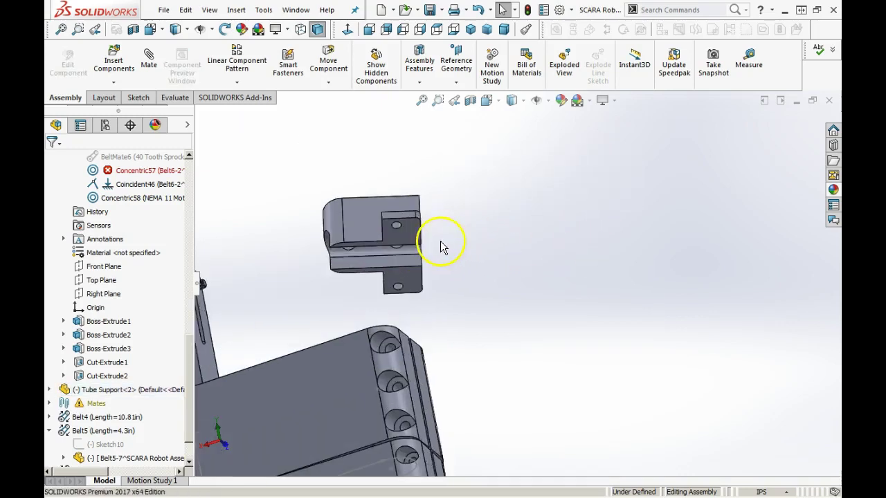
{"action": "left_click", "coordinate": [416, 236]}
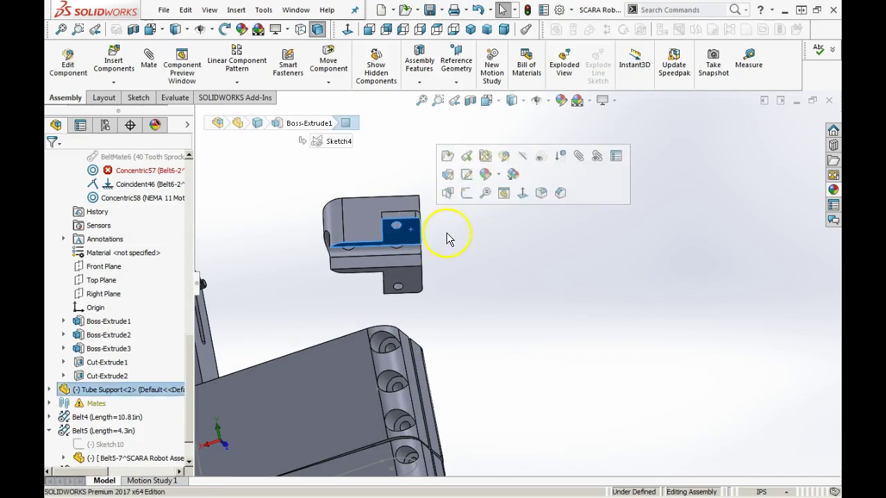
{"action": "left_click", "coordinate": [443, 234]}
Check the diameters of the loose Tube Support's tab hole and the 6 inch link's matching clamp-end hole, and undo the last change
{"action": "scroll", "coordinate": [416, 232], "scroll_direction": "down", "scroll_amount": 3}
{"action": "left_click", "coordinate": [417, 236]}
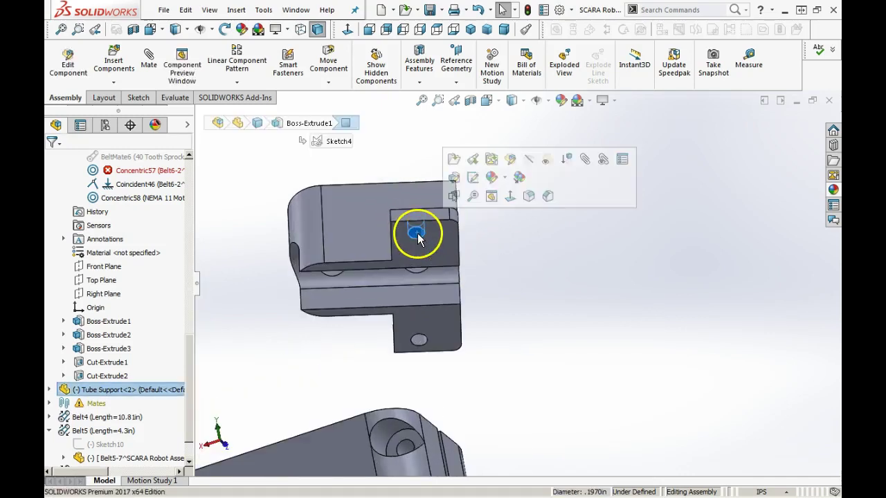
{"action": "scroll", "coordinate": [431, 271], "scroll_direction": "up", "scroll_amount": 6}
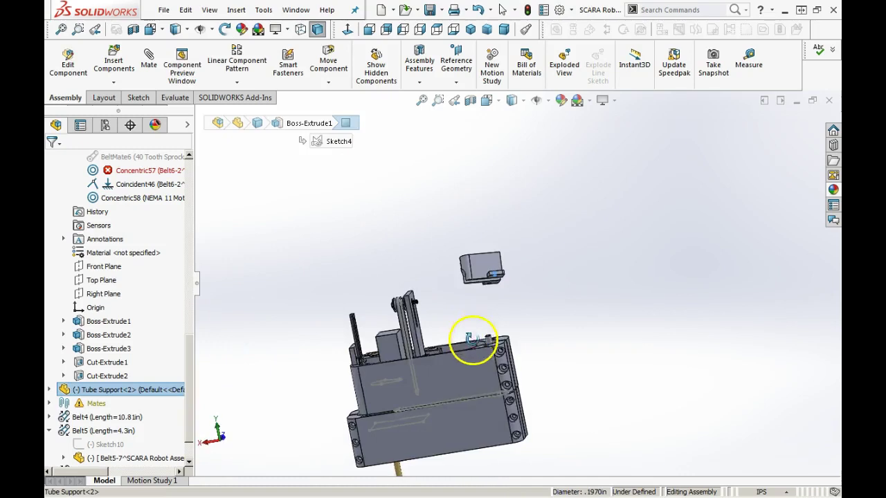
{"action": "scroll", "coordinate": [488, 356], "scroll_direction": "down", "scroll_amount": 5}
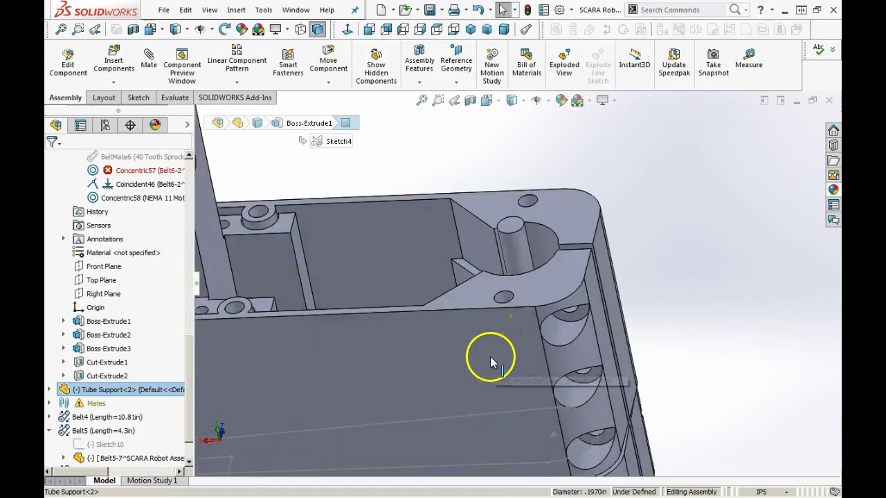
{"action": "left_click", "coordinate": [503, 294]}
{"action": "scroll", "coordinate": [503, 295], "scroll_direction": "up", "scroll_amount": 5}
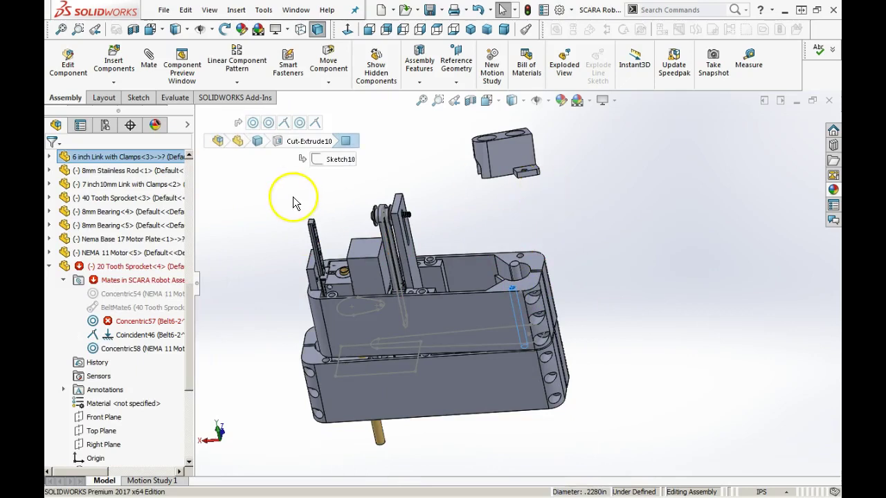
{"action": "left_click", "coordinate": [477, 9]}
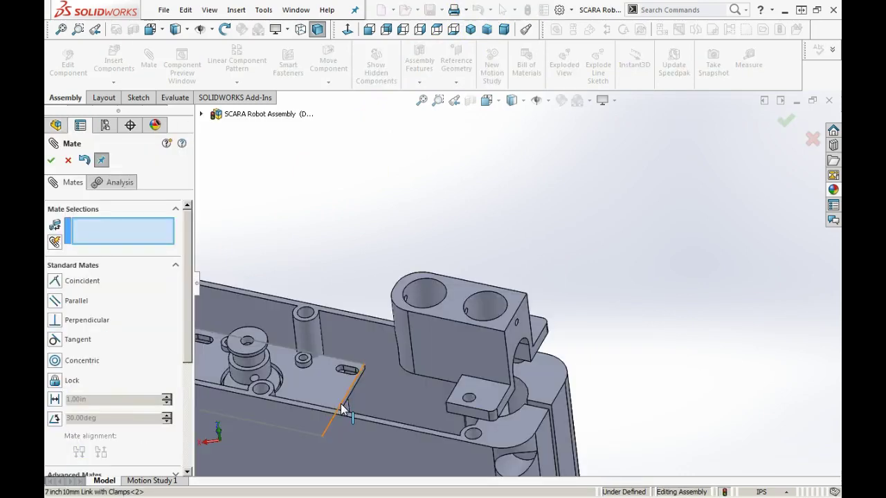
Mate the underside of the Tube Support's tab coincident with the top rim face of the 7 inch link
{"action": "scroll", "coordinate": [326, 376], "scroll_direction": "up", "scroll_amount": 3}
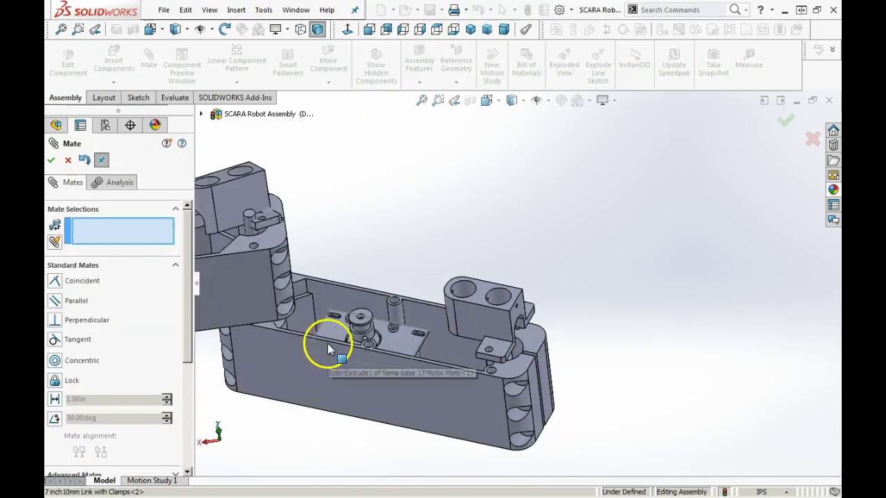
{"action": "middle_click_drag", "start_coordinate": [362, 317], "coordinate": [358, 325]}
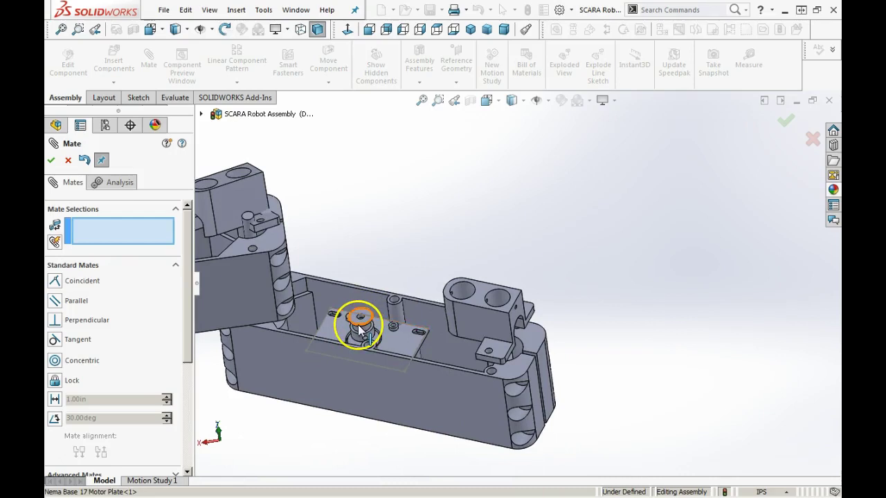
{"action": "scroll", "coordinate": [510, 367], "scroll_direction": "down", "scroll_amount": 3}
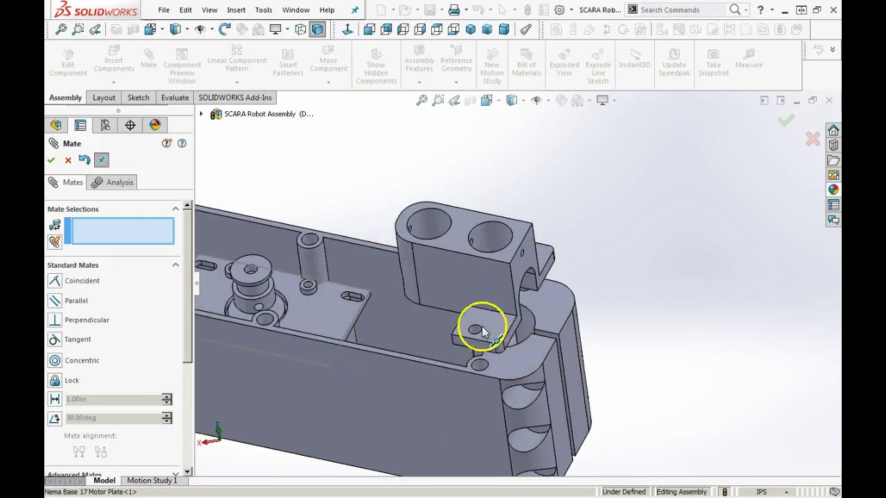
{"action": "middle_click_drag", "start_coordinate": [483, 313], "coordinate": [515, 284]}
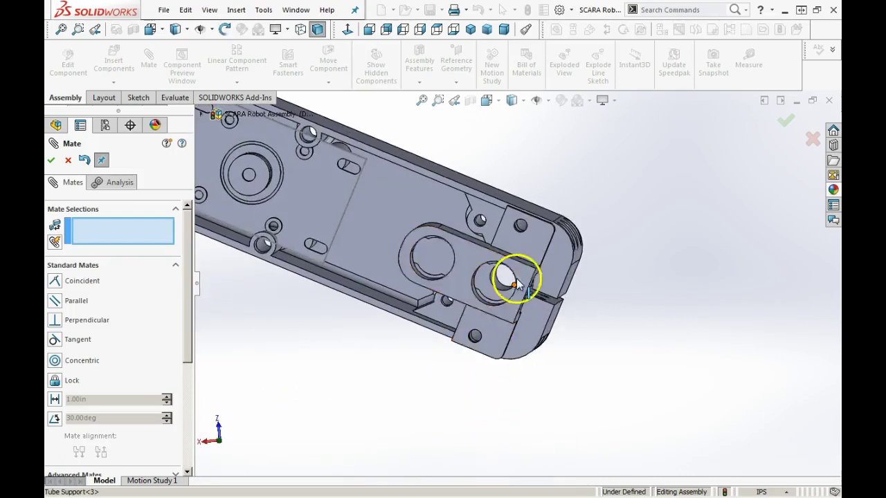
{"action": "middle_click_drag", "start_coordinate": [500, 348], "coordinate": [511, 308]}
{"action": "left_click", "coordinate": [504, 349]}
{"action": "middle_click_drag", "start_coordinate": [504, 349], "coordinate": [523, 439]}
{"action": "left_click", "coordinate": [522, 392]}
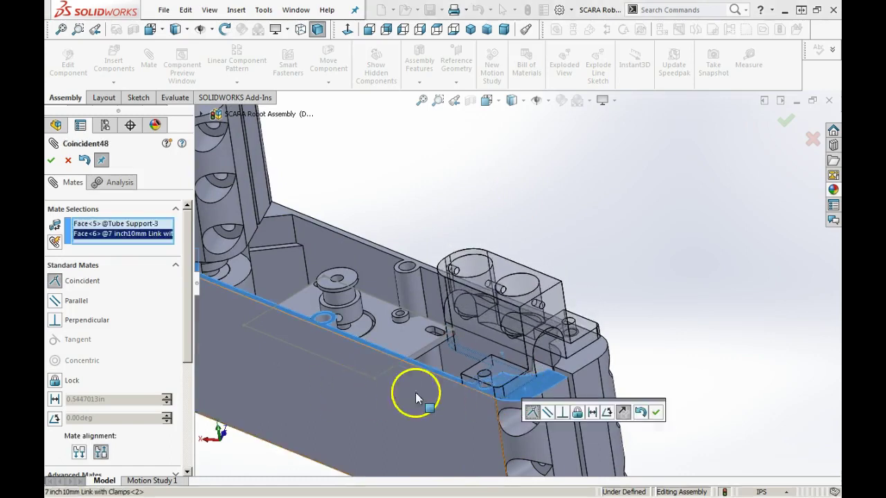
{"action": "left_click", "coordinate": [656, 413]}
Mate the other Tube Support's near tab hole concentric with the matching screw hole at the 6 inch link's clamp end
{"action": "key", "text": "f"}
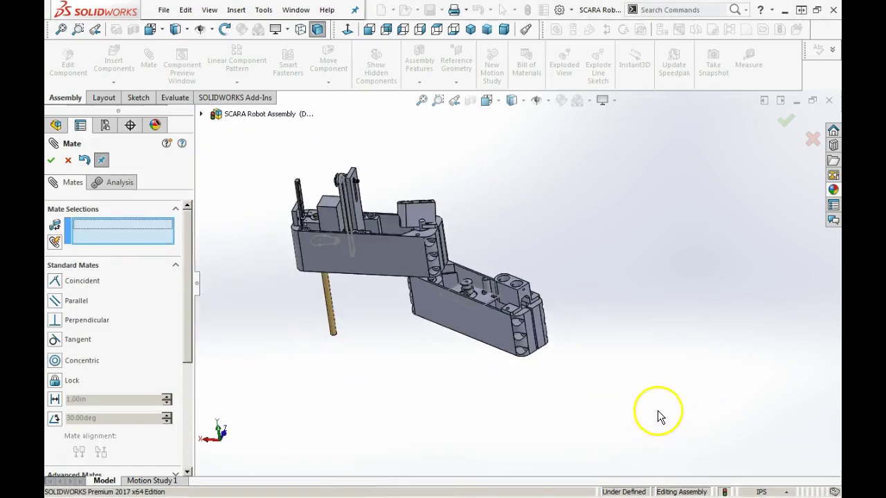
{"action": "middle_click_drag", "start_coordinate": [520, 342], "coordinate": [395, 207]}
{"action": "scroll", "coordinate": [446, 247], "scroll_direction": "down", "scroll_amount": 4}
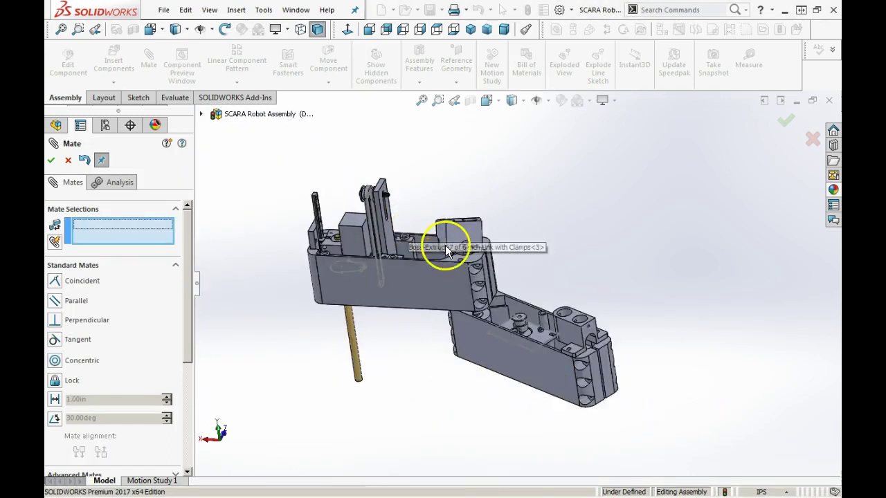
{"action": "scroll", "coordinate": [449, 244], "scroll_direction": "down", "scroll_amount": 5}
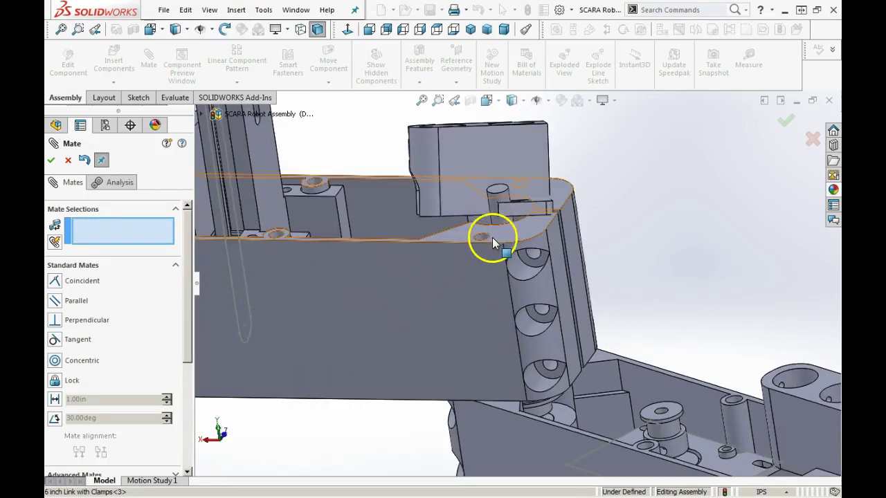
{"action": "middle_click_drag", "start_coordinate": [480, 254], "coordinate": [500, 156]}
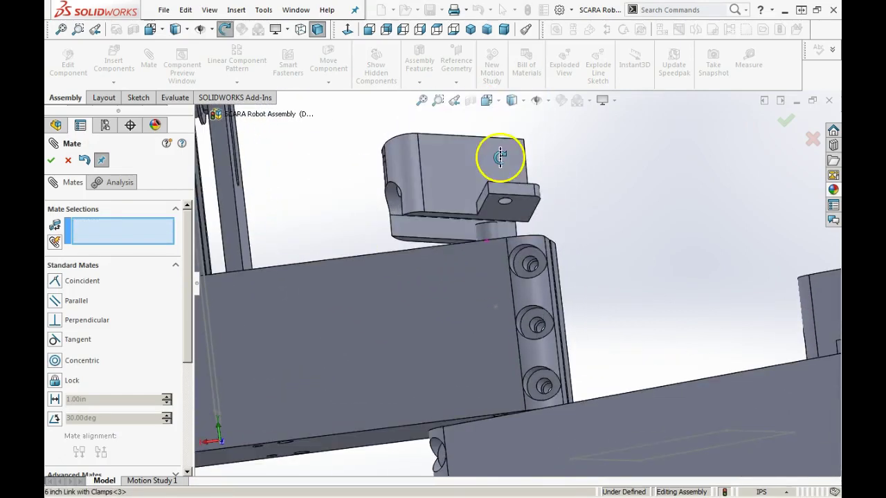
{"action": "left_click", "coordinate": [503, 202]}
{"action": "middle_click_drag", "start_coordinate": [503, 202], "coordinate": [461, 320]}
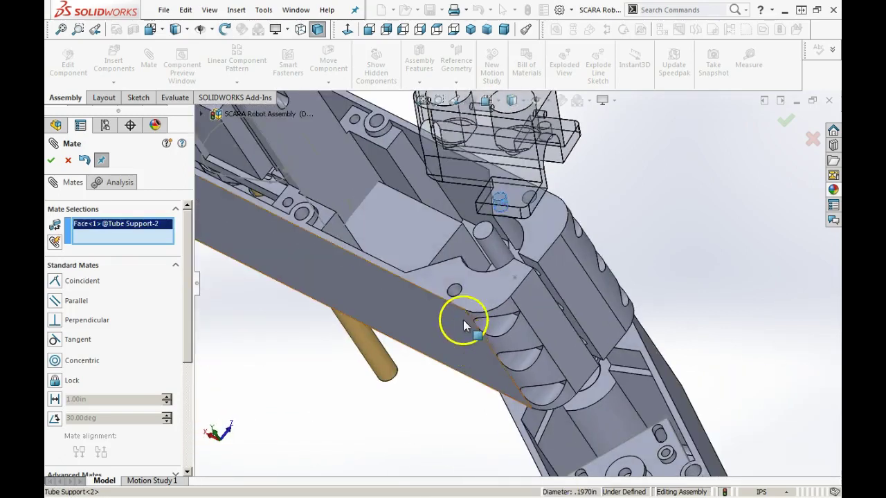
{"action": "left_click", "coordinate": [455, 292]}
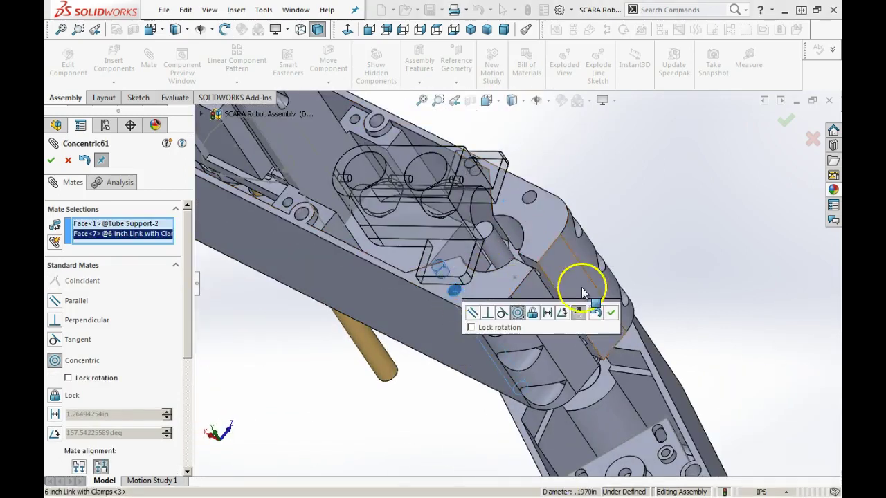
{"action": "left_click", "coordinate": [610, 314]}
Mate the Tube Support's second tab hole concentric with the opposite screw hole in the 6 inch link's top
{"action": "left_click", "coordinate": [526, 197]}
{"action": "middle_click_drag", "start_coordinate": [510, 182], "coordinate": [467, 181]}
{"action": "left_click", "coordinate": [466, 178]}
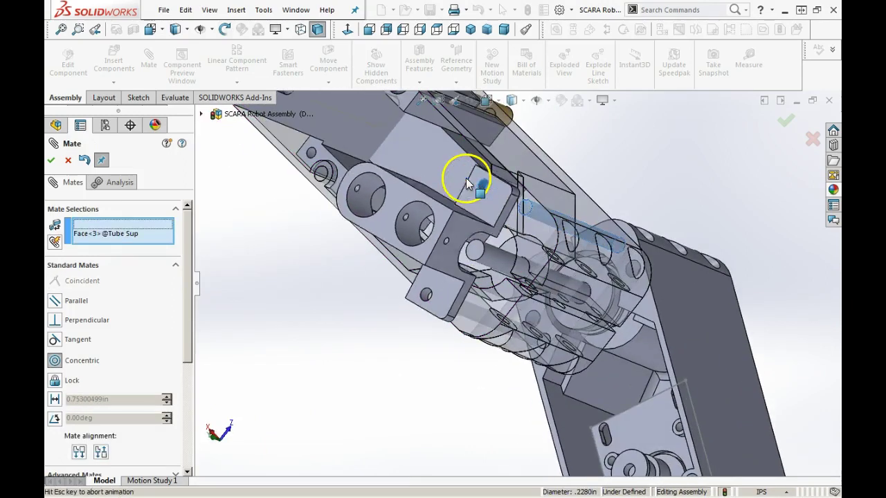
{"action": "left_click", "coordinate": [630, 177]}
Mate the Tube Support's tab underside coincident with the 6 inch link's top face, and finish the Mate command
{"action": "left_click", "coordinate": [519, 241]}
{"action": "middle_click_drag", "start_coordinate": [518, 241], "coordinate": [494, 148]}
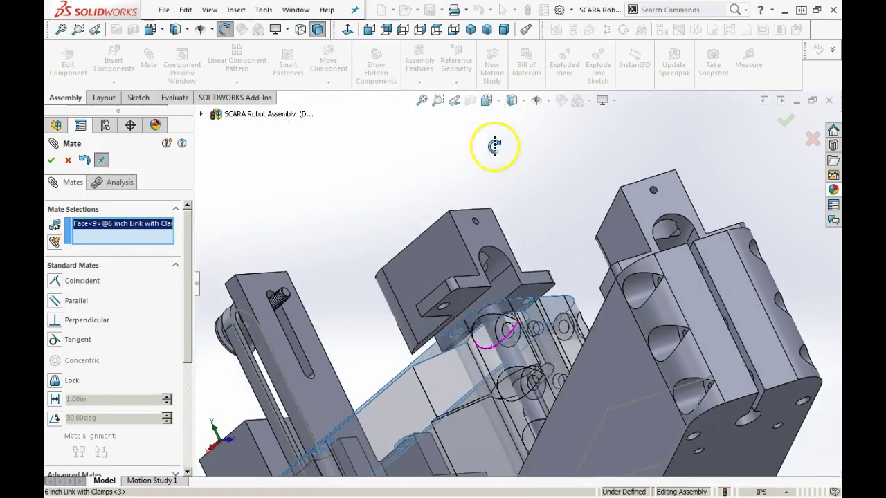
{"action": "left_click", "coordinate": [466, 297]}
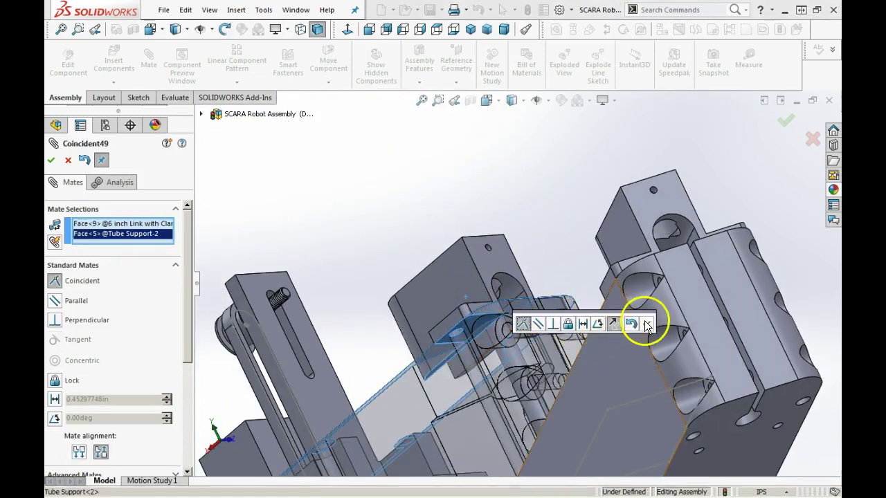
{"action": "left_click", "coordinate": [639, 326]}
{"action": "left_click", "coordinate": [52, 161]}
Examine the seating of both Tube Supports and the motor plate area of the 7 inch link from several angles
{"action": "middle_click_drag", "start_coordinate": [444, 277], "coordinate": [515, 305]}
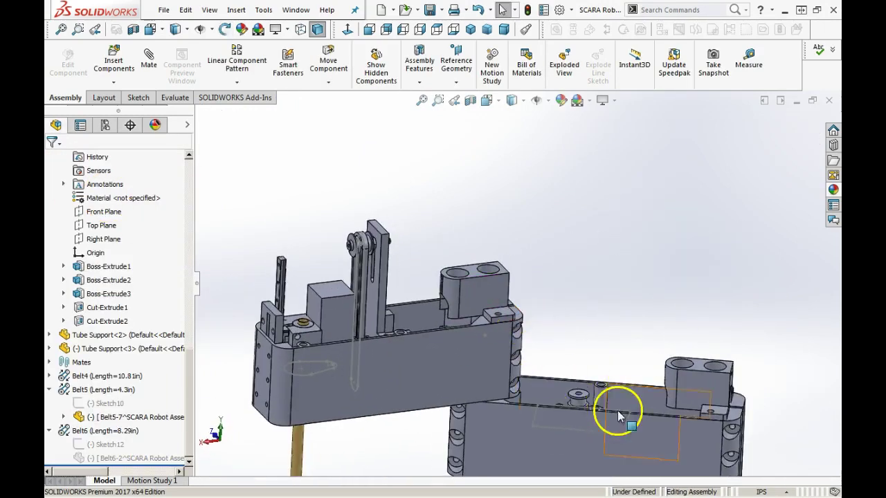
{"action": "middle_click_drag", "start_coordinate": [620, 421], "coordinate": [612, 491]}
{"action": "middle_click_drag", "start_coordinate": [606, 360], "coordinate": [608, 470]}
{"action": "left_click_drag", "start_coordinate": [613, 395], "coordinate": [577, 435]}
{"action": "middle_click_drag", "start_coordinate": [577, 436], "coordinate": [578, 336]}
{"action": "scroll", "coordinate": [578, 335], "scroll_direction": "up", "scroll_amount": 3}
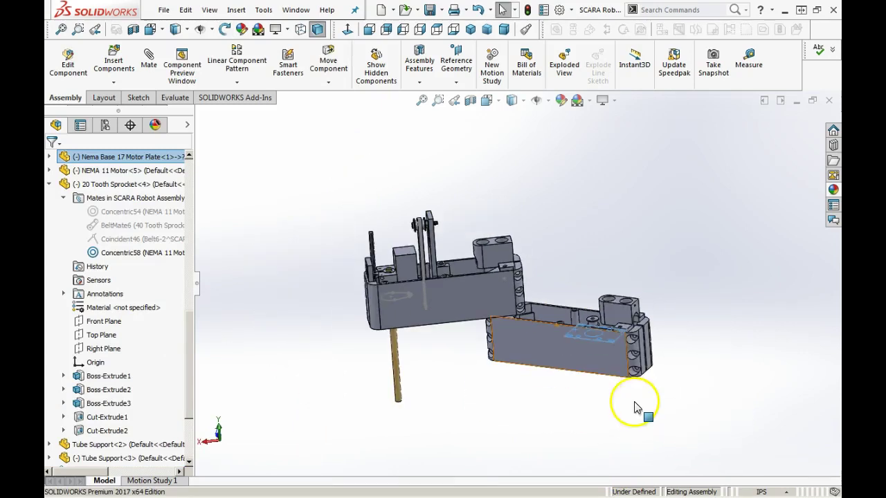
{"action": "left_click", "coordinate": [549, 346]}
{"action": "left_click", "coordinate": [602, 270]}
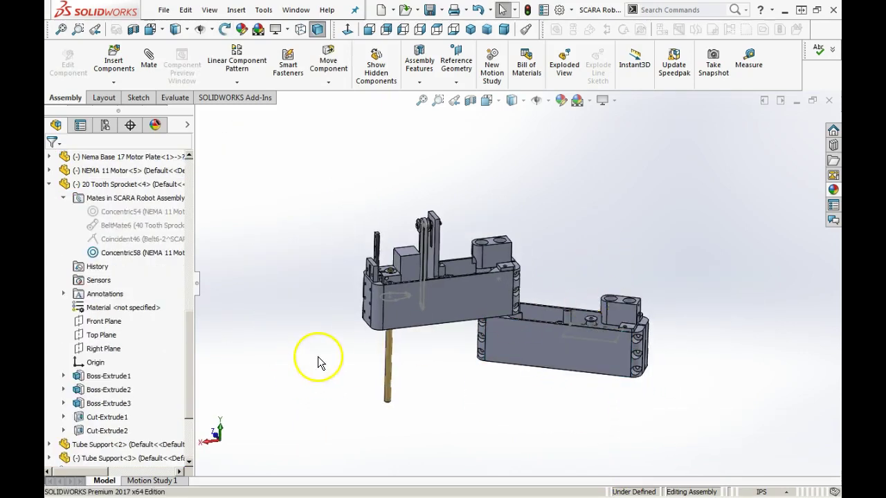
Insert the 6627T540 position-control DC motor and place it upright beside the 7 inch link's free end, with its shaft pointing up
{"action": "left_click", "coordinate": [81, 460]}
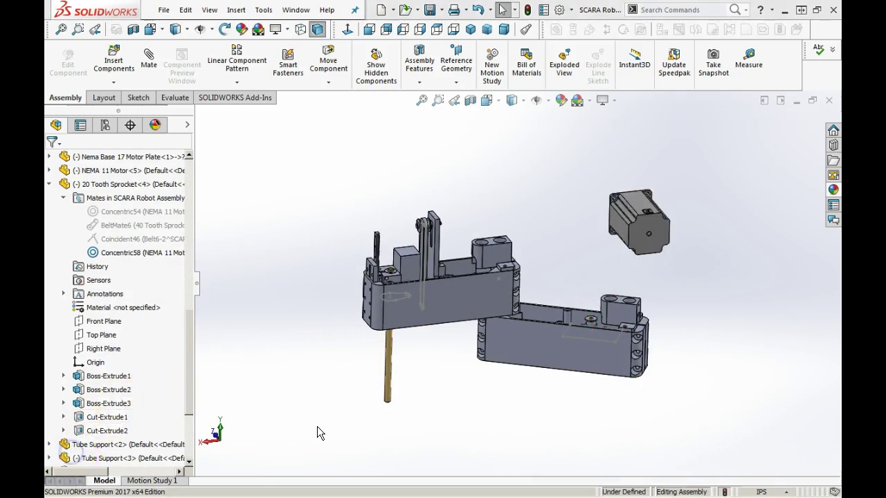
{"action": "left_click_drag", "start_coordinate": [642, 209], "coordinate": [697, 364]}
{"action": "left_click", "coordinate": [698, 342]}
{"action": "right_click_drag", "start_coordinate": [699, 343], "coordinate": [761, 384]}
{"action": "right_click_drag", "start_coordinate": [819, 405], "coordinate": [830, 355]}
{"action": "left_click", "coordinate": [716, 363]}
{"action": "scroll", "coordinate": [657, 366], "scroll_direction": "down", "scroll_amount": 3}
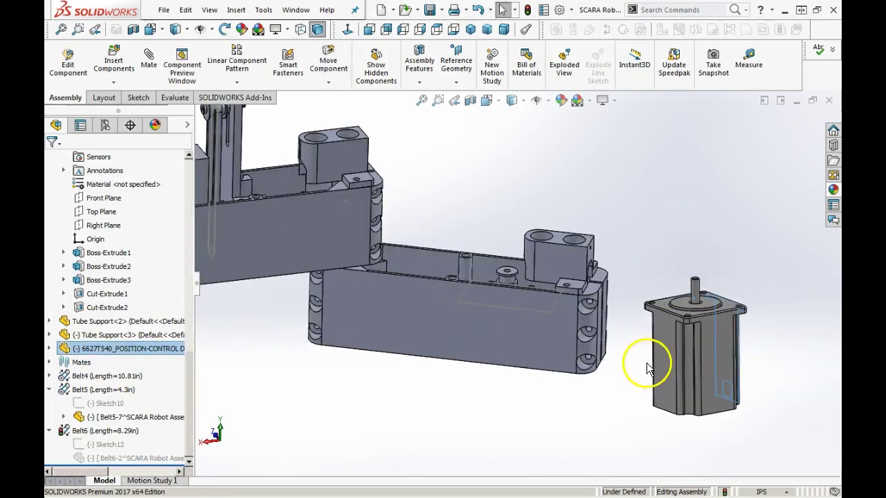
Mate the DC motor's shaft concentric with the large clamp hole in the underside of the 7 inch link's free end
{"action": "middle_click_drag", "start_coordinate": [550, 404], "coordinate": [544, 371]}
{"action": "scroll", "coordinate": [649, 295], "scroll_direction": "down", "scroll_amount": 3}
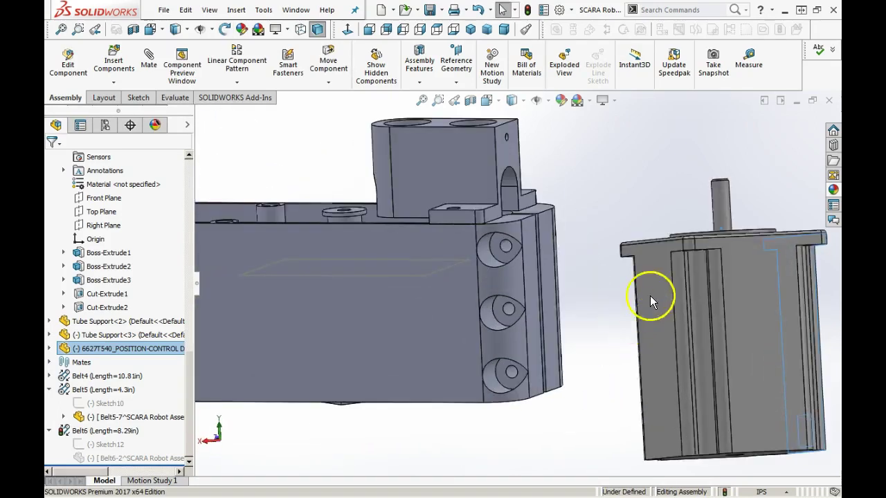
{"action": "left_click", "coordinate": [721, 197]}
{"action": "left_click", "coordinate": [738, 137]}
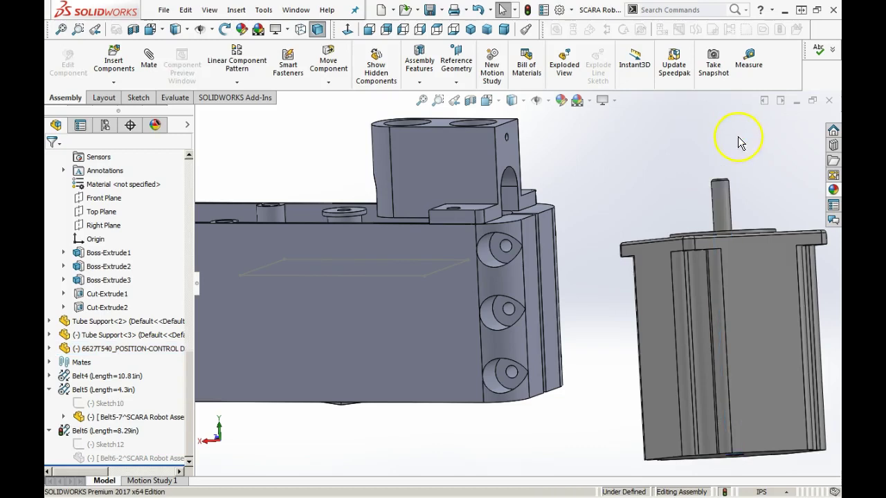
{"action": "left_click", "coordinate": [722, 194]}
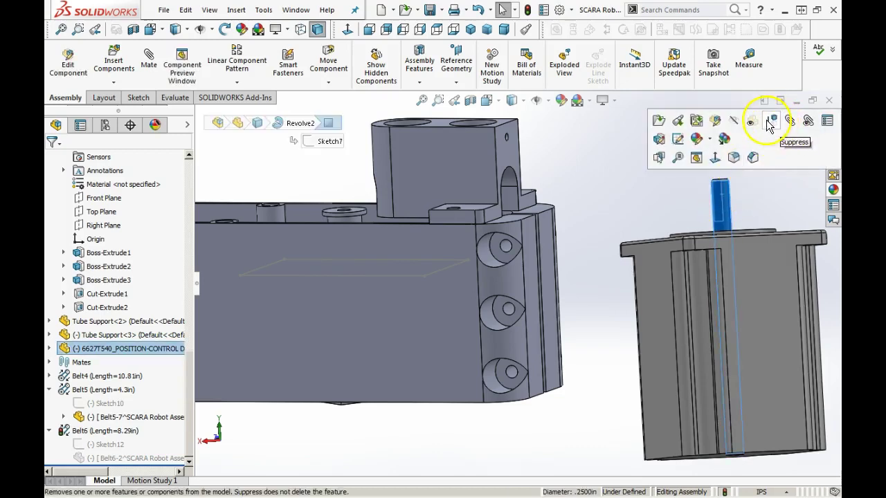
{"action": "left_click", "coordinate": [789, 122]}
{"action": "middle_click_drag", "start_coordinate": [517, 371], "coordinate": [510, 353]}
{"action": "left_click", "coordinate": [506, 440]}
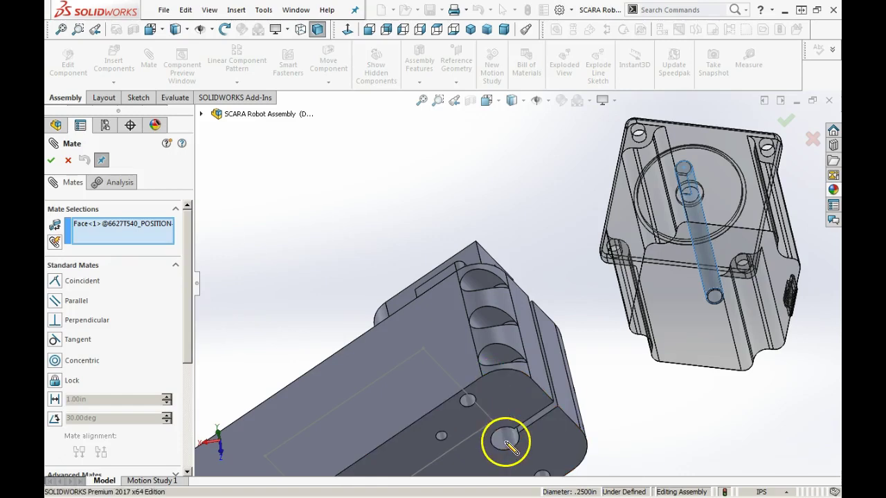
{"action": "left_click", "coordinate": [504, 440]}
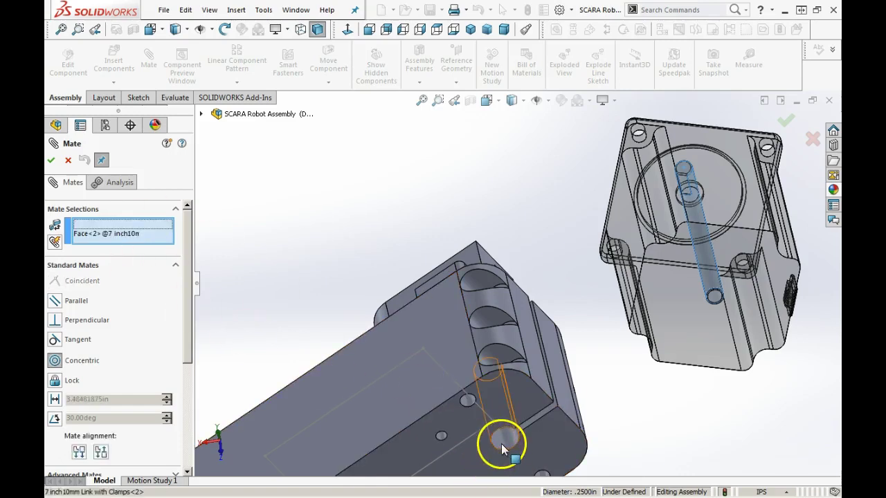
{"action": "scroll", "coordinate": [594, 420], "scroll_direction": "up", "scroll_amount": 5}
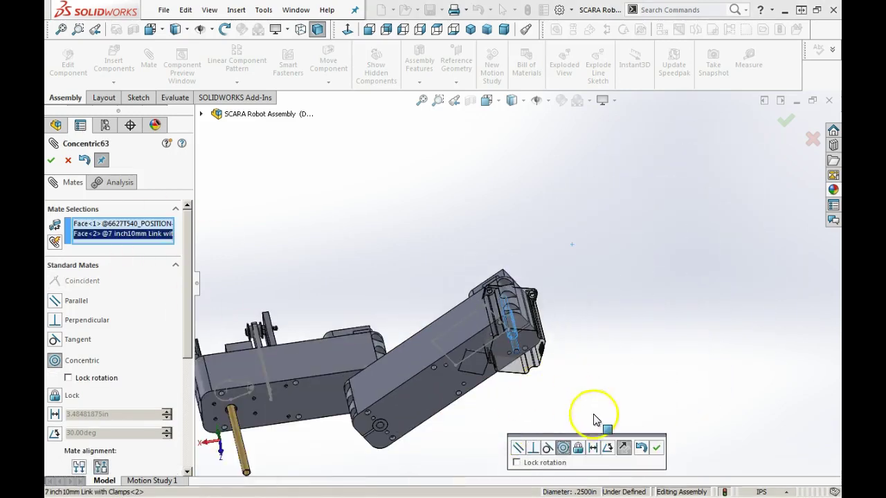
{"action": "left_click", "coordinate": [657, 448]}
Pull the DC motor below the 7 inch link and add a 0.05 in distance mate between the link's underside and the motor's round boss face
{"action": "middle_click_drag", "start_coordinate": [573, 323], "coordinate": [578, 426]}
{"action": "left_click_drag", "start_coordinate": [543, 413], "coordinate": [567, 466]}
{"action": "scroll", "coordinate": [560, 417], "scroll_direction": "down", "scroll_amount": 2}
{"action": "scroll", "coordinate": [561, 417], "scroll_direction": "down", "scroll_amount": 2}
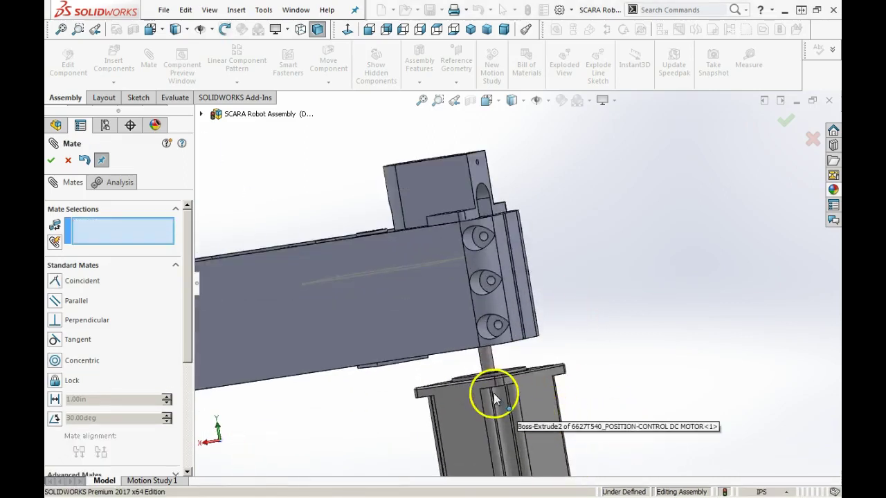
{"action": "middle_click_drag", "start_coordinate": [450, 380], "coordinate": [494, 352]}
{"action": "left_click", "coordinate": [488, 326]}
{"action": "left_click", "coordinate": [494, 351]}
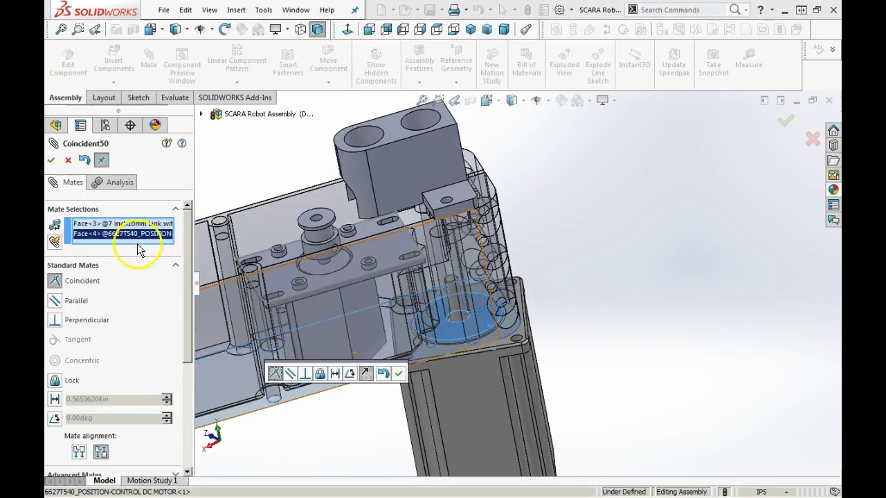
{"action": "left_click", "coordinate": [55, 399]}
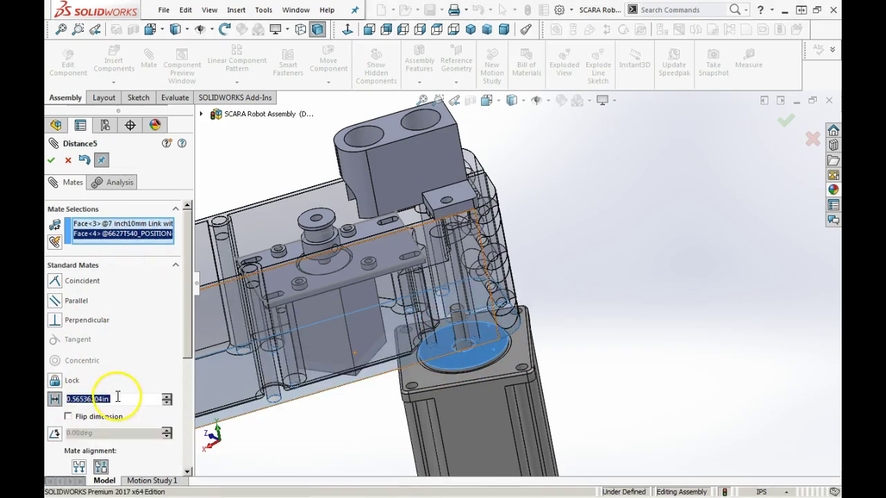
{"action": "type", "text": ".050"}
{"action": "key", "text": "Return"}
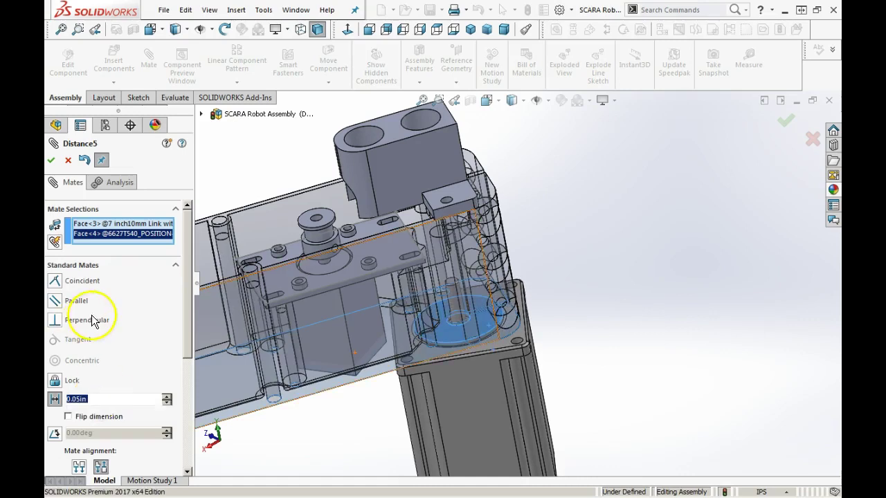
{"action": "left_click", "coordinate": [51, 160]}
{"action": "scroll", "coordinate": [292, 264], "scroll_direction": "up", "scroll_amount": 3}
{"action": "mouse_move", "coordinate": [291, 265]}
{"action": "middle_mouse_down"}
{"action": "mouse_move", "coordinate": [402, 310]}
{"action": "mouse_move", "coordinate": [444, 256]}
{"action": "mouse_move", "coordinate": [397, 276]}
{"action": "middle_mouse_up"}
{"action": "left_click", "coordinate": [370, 272]}
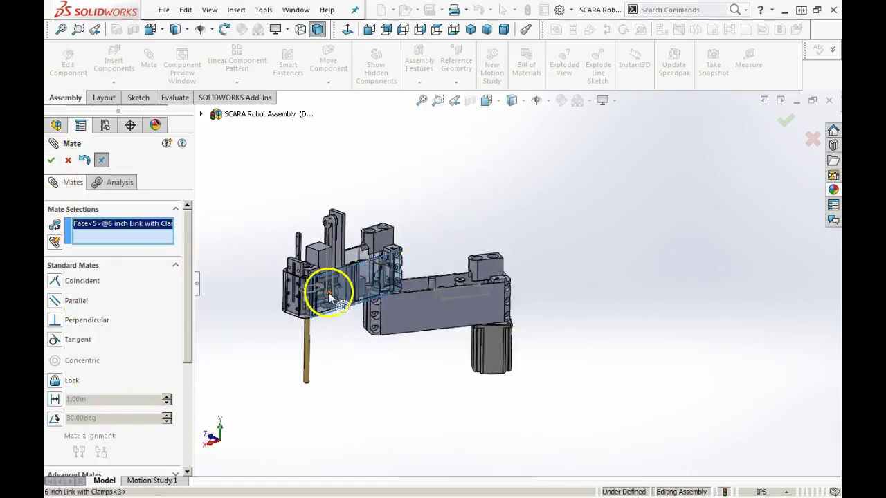
{"action": "left_click", "coordinate": [319, 296]}
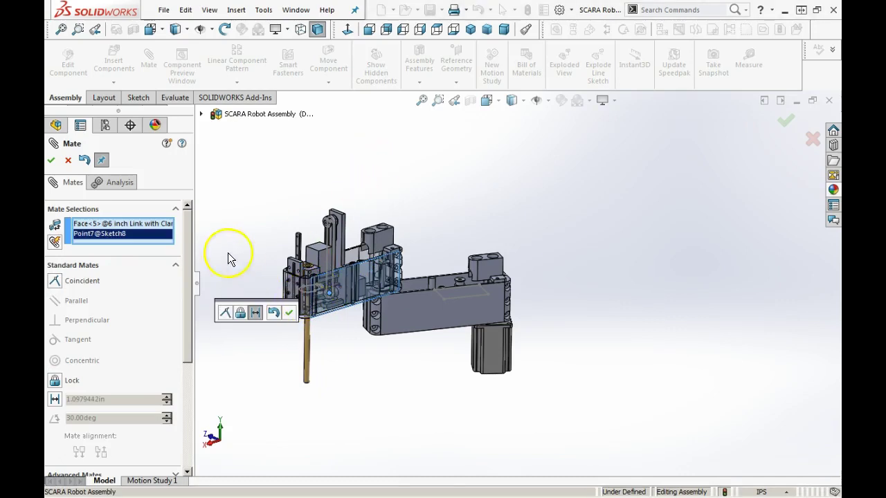
{"action": "left_click", "coordinate": [68, 161]}
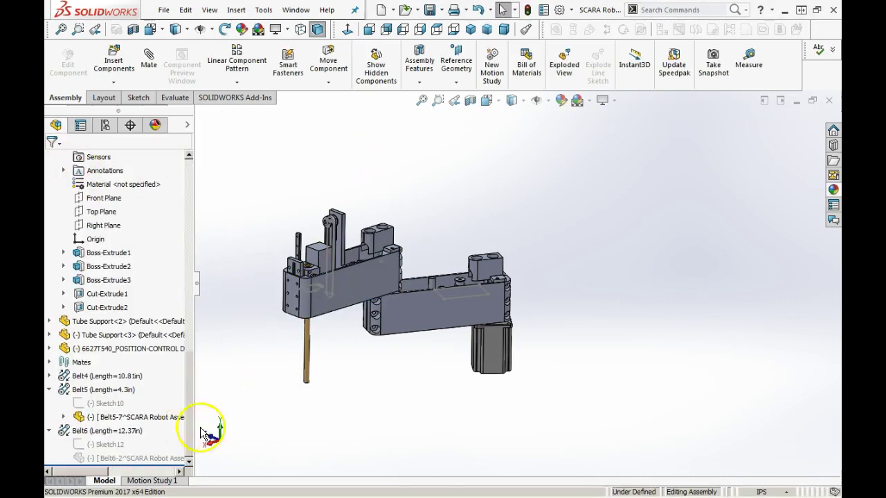
Examine the DC motor's position under the free end of the 7 inch link from below and from the side
{"action": "middle_click_drag", "start_coordinate": [344, 378], "coordinate": [460, 294]}
{"action": "middle_click_drag", "start_coordinate": [483, 367], "coordinate": [474, 291]}
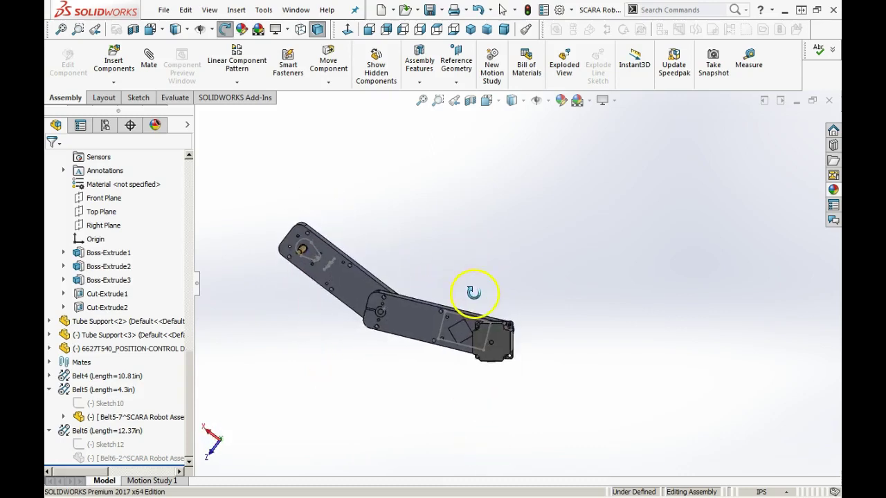
{"action": "middle_click_drag", "start_coordinate": [506, 356], "coordinate": [508, 438]}
{"action": "scroll", "coordinate": [498, 373], "scroll_direction": "down", "scroll_amount": 5}
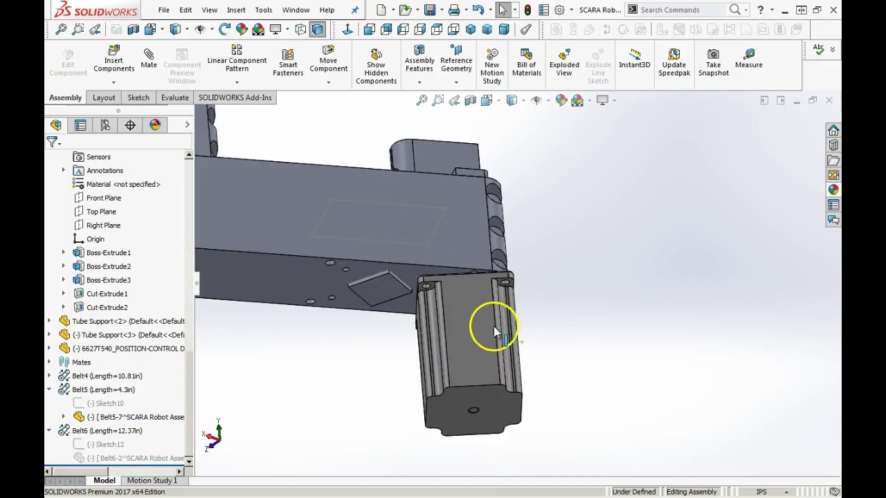
{"action": "middle_click_drag", "start_coordinate": [483, 376], "coordinate": [474, 356]}
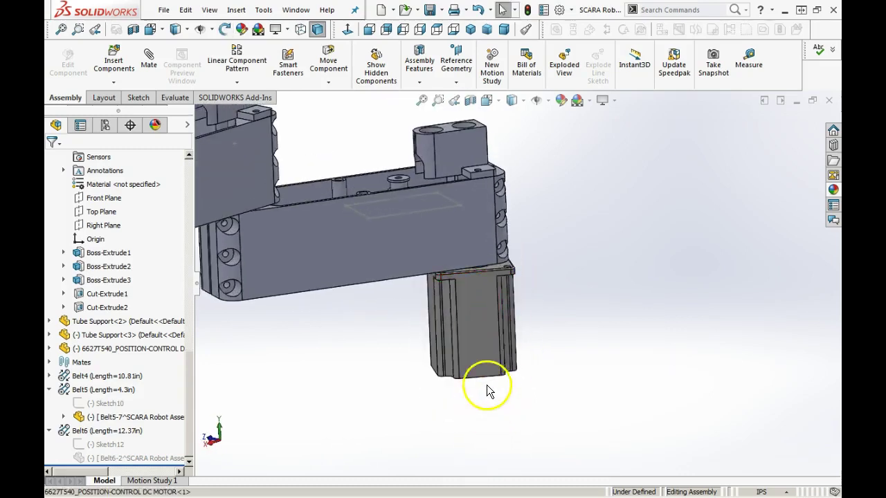
{"action": "scroll", "coordinate": [488, 374], "scroll_direction": "up", "scroll_amount": 3}
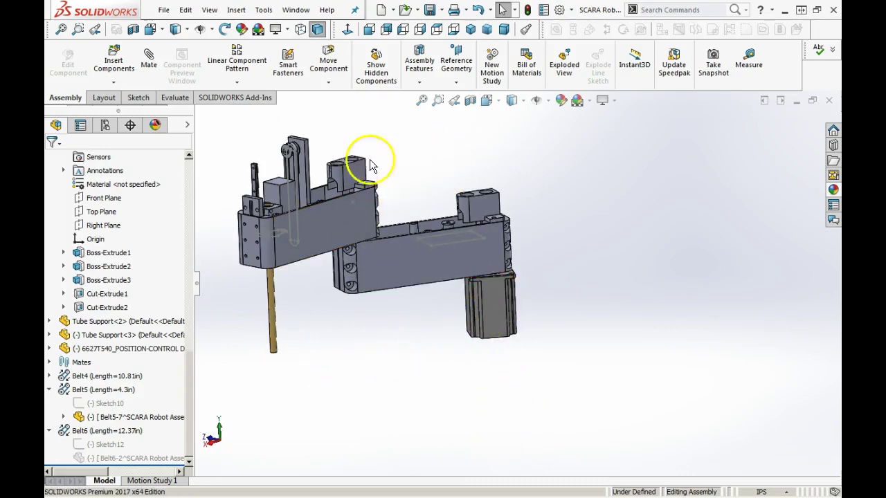
{"action": "scroll", "coordinate": [72, 456], "scroll_direction": "up", "scroll_amount": 1}
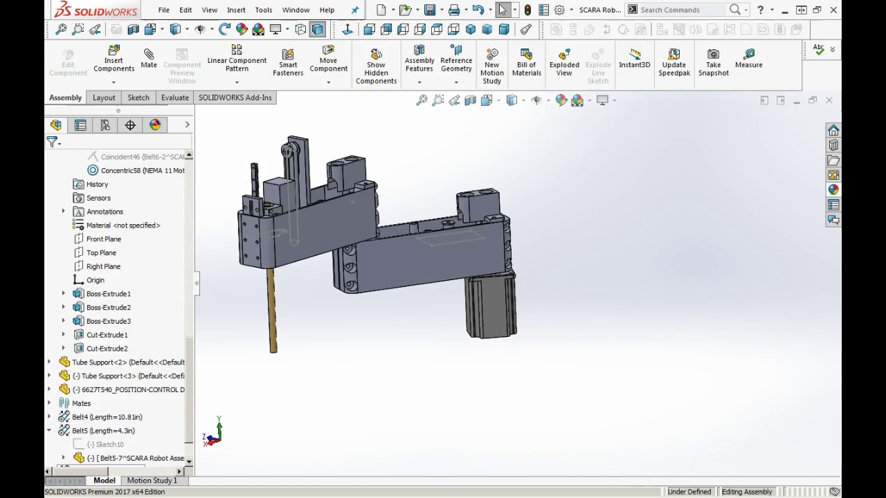
Insert the Robot Base plate beside the arm and rotate it to lie roughly flat
{"action": "left_click", "coordinate": [635, 363]}
{"action": "scroll", "coordinate": [630, 360], "scroll_direction": "up", "scroll_amount": 4}
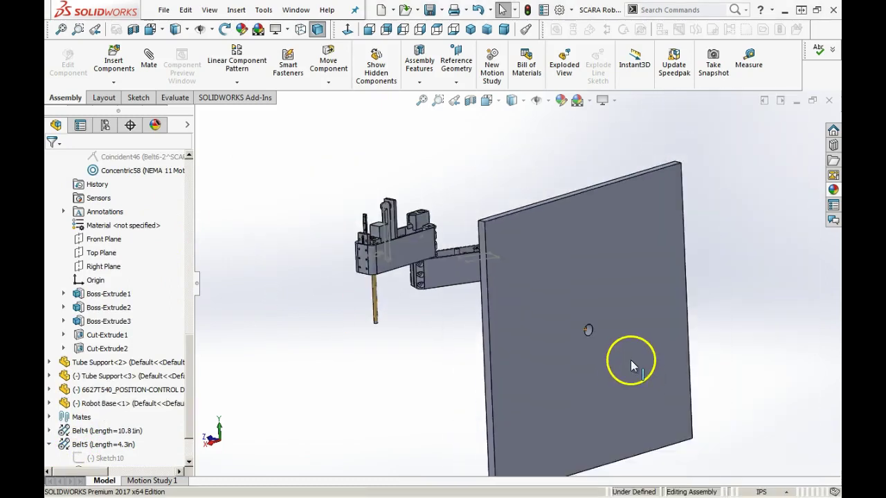
{"action": "right_click_drag", "start_coordinate": [572, 290], "coordinate": [686, 227]}
{"action": "middle_click_drag", "start_coordinate": [685, 228], "coordinate": [587, 293]}
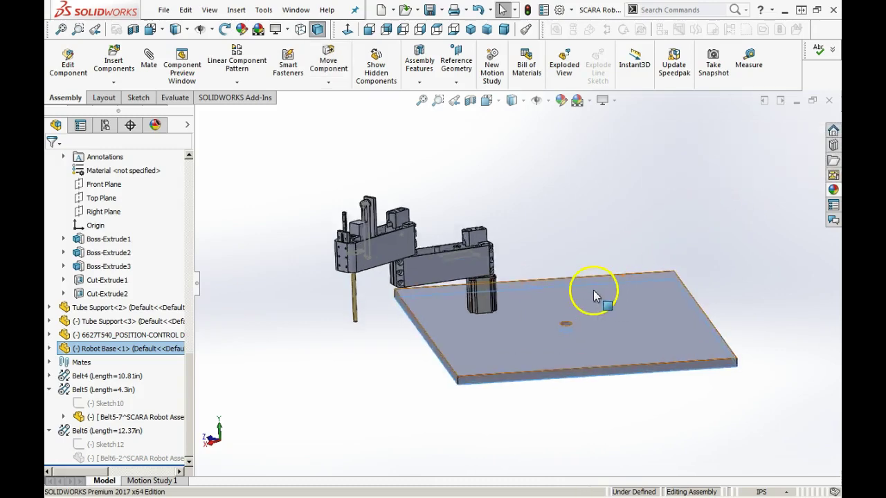
Pull the Robot Base down until the whole plate sits clear below the DC motor
{"action": "scroll", "coordinate": [562, 289], "scroll_direction": "down", "scroll_amount": 3}
{"action": "left_click", "coordinate": [484, 331]}
{"action": "middle_click_drag", "start_coordinate": [484, 331], "coordinate": [479, 288]}
{"action": "scroll", "coordinate": [477, 289], "scroll_direction": "down", "scroll_amount": 4}
{"action": "scroll", "coordinate": [475, 304], "scroll_direction": "up", "scroll_amount": 3}
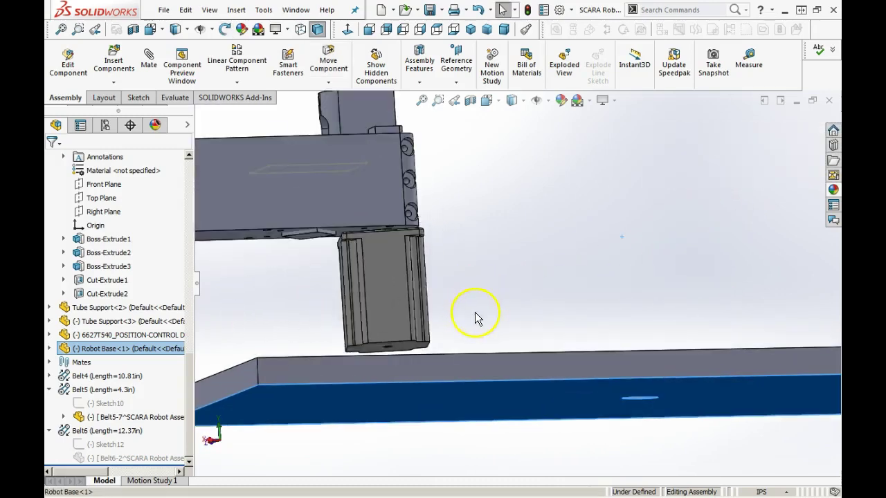
{"action": "left_click_drag", "start_coordinate": [516, 325], "coordinate": [452, 370]}
{"action": "middle_click_drag", "start_coordinate": [454, 345], "coordinate": [467, 307]}
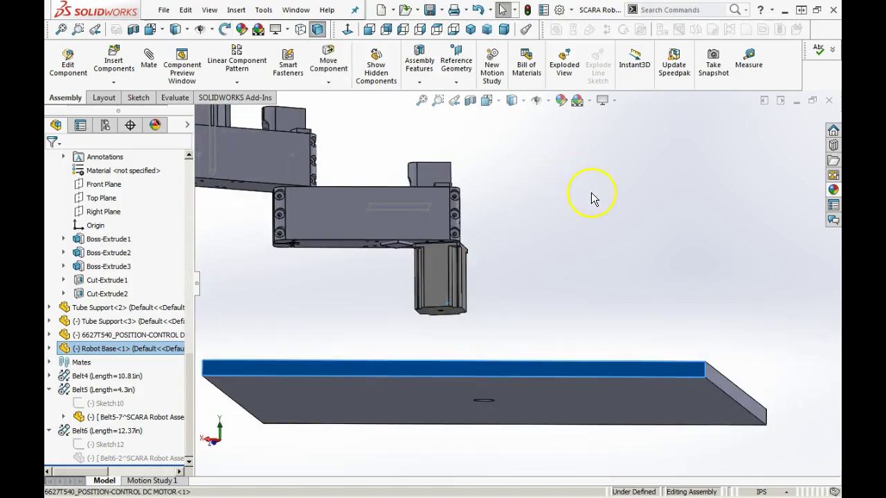
{"action": "mouse_move", "coordinate": [502, 352]}
{"action": "middle_mouse_down"}
{"action": "mouse_move", "coordinate": [504, 391]}
{"action": "mouse_move", "coordinate": [496, 290]}
{"action": "mouse_move", "coordinate": [498, 338]}
{"action": "middle_mouse_up"}
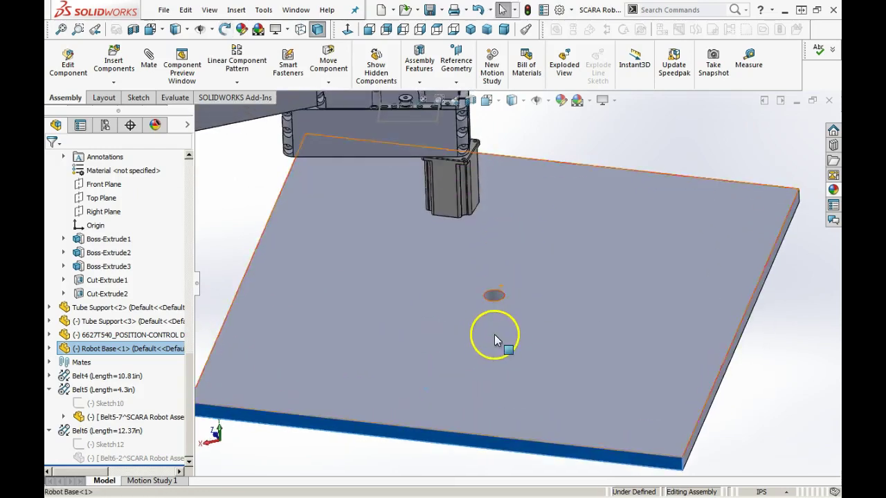
Mate the Robot Base's central hole concentric with the small circular edge on the DC motor's underside
{"action": "left_click", "coordinate": [494, 295]}
{"action": "left_click", "coordinate": [663, 222]}
{"action": "middle_click_drag", "start_coordinate": [658, 229], "coordinate": [452, 147]}
{"action": "scroll", "coordinate": [450, 152], "scroll_direction": "down", "scroll_amount": 5}
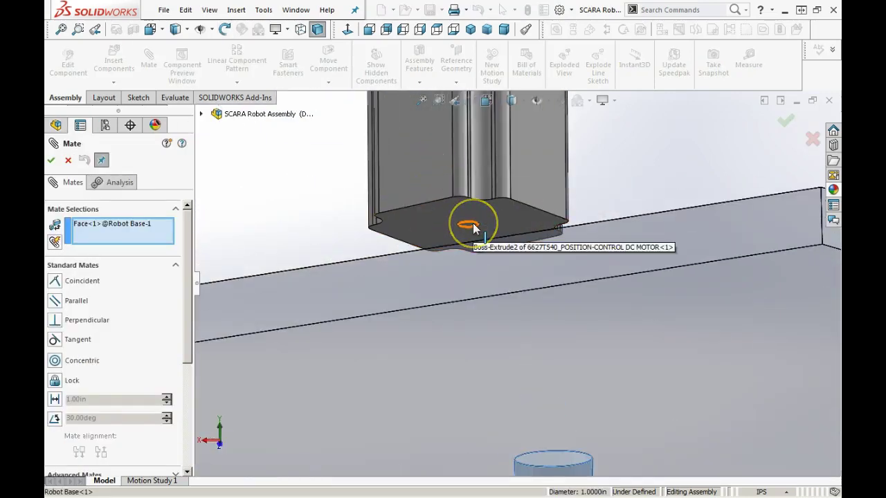
{"action": "left_click", "coordinate": [473, 224]}
{"action": "scroll", "coordinate": [478, 235], "scroll_direction": "up", "scroll_amount": 5}
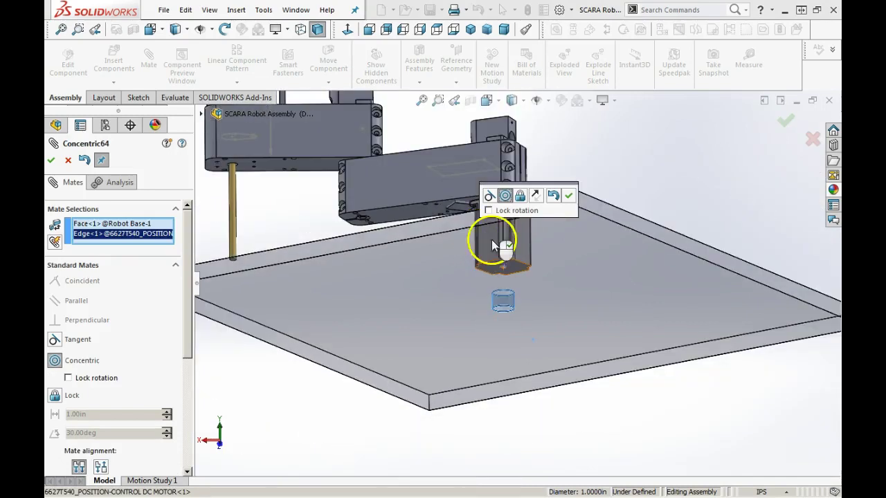
{"action": "left_click", "coordinate": [568, 196]}
Mate the Robot Base's upper face coincident with the DC motor's bottom face
{"action": "middle_click_drag", "start_coordinate": [560, 191], "coordinate": [560, 237]}
{"action": "left_click", "coordinate": [546, 167]}
{"action": "middle_click_drag", "start_coordinate": [514, 161], "coordinate": [498, 142]}
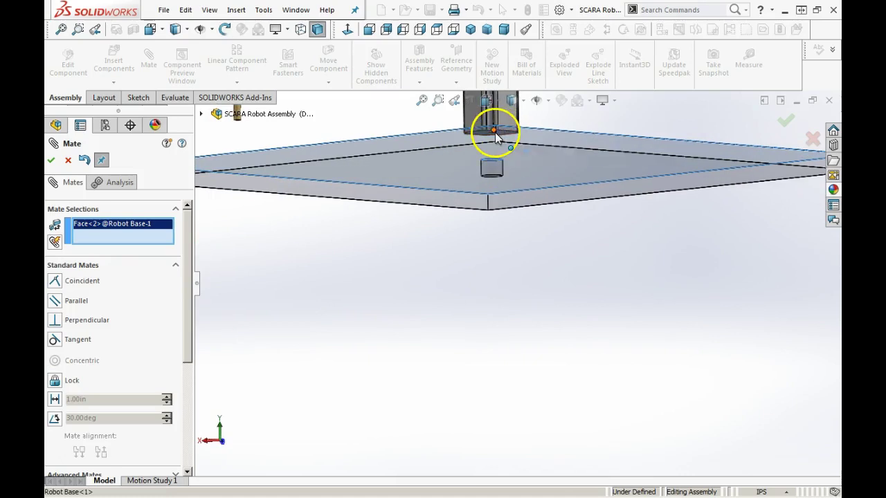
{"action": "left_click", "coordinate": [500, 133]}
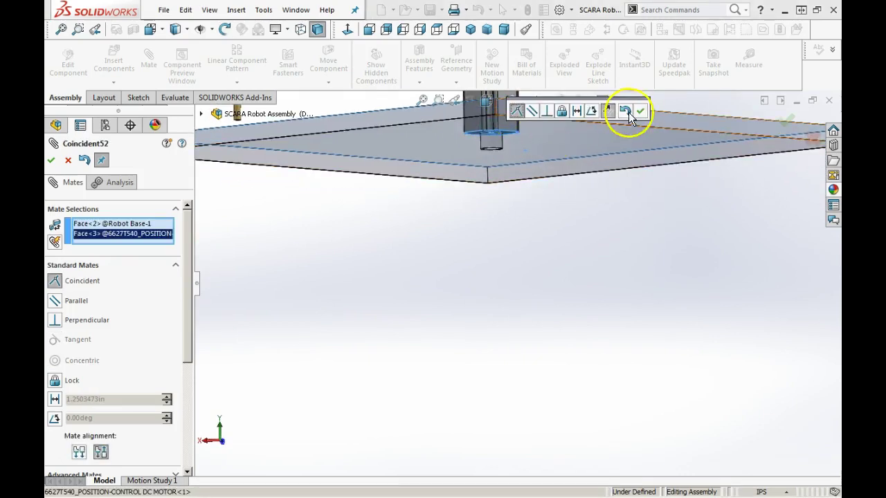
{"action": "left_click", "coordinate": [640, 111]}
Add a parallel mate between a side face of the DC motor and a side face of the Robot Base, and finish mating
{"action": "scroll", "coordinate": [470, 137], "scroll_direction": "up", "scroll_amount": 5}
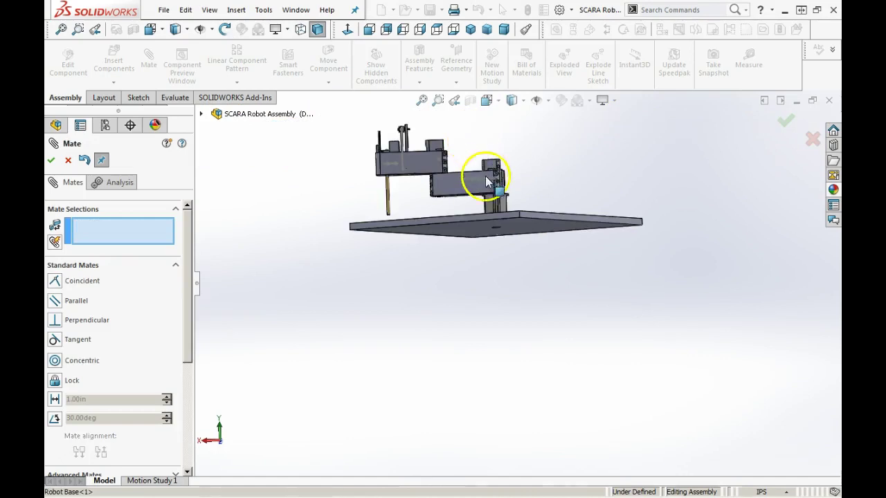
{"action": "scroll", "coordinate": [485, 176], "scroll_direction": "down", "scroll_amount": 6}
{"action": "left_click", "coordinate": [513, 305]}
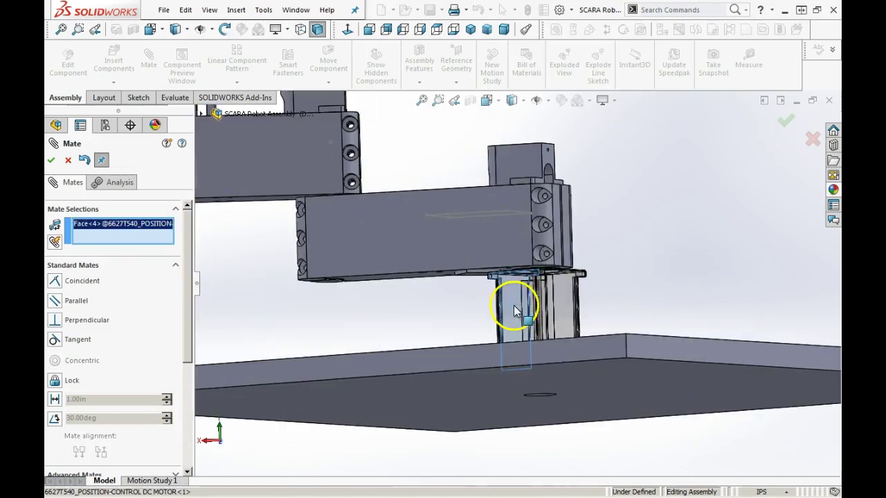
{"action": "left_click", "coordinate": [442, 358]}
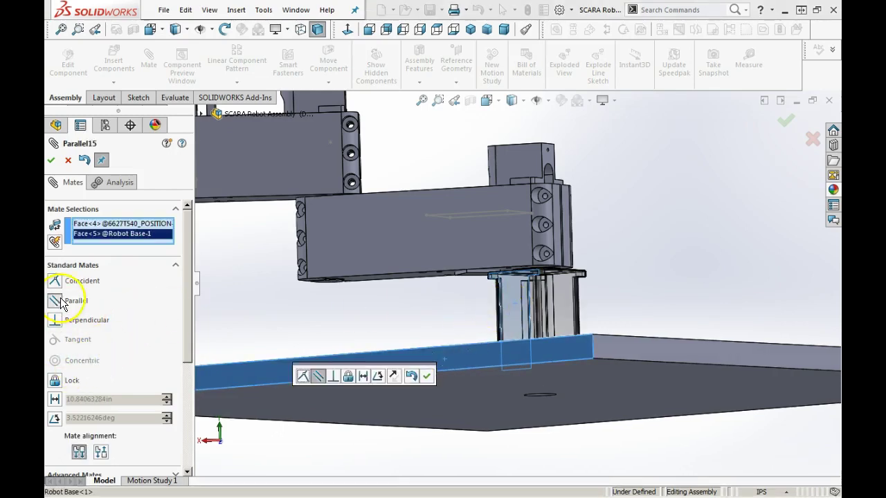
{"action": "left_click", "coordinate": [52, 162]}
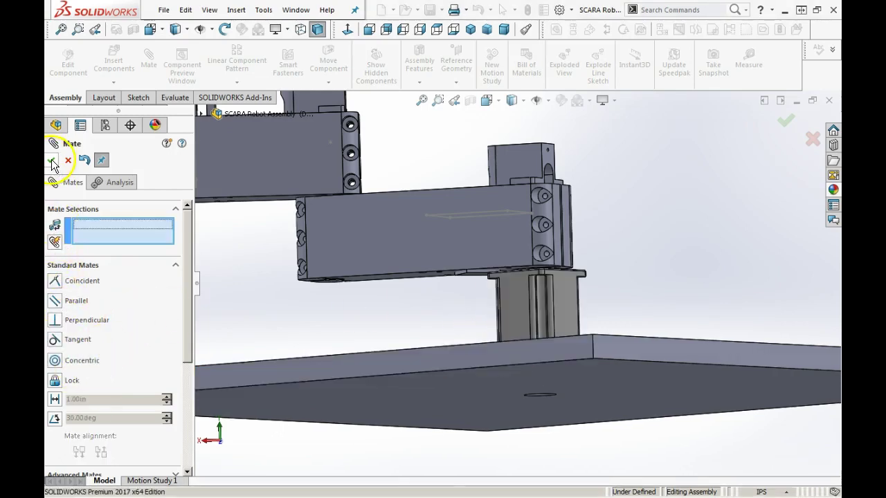
{"action": "left_click", "coordinate": [52, 162]}
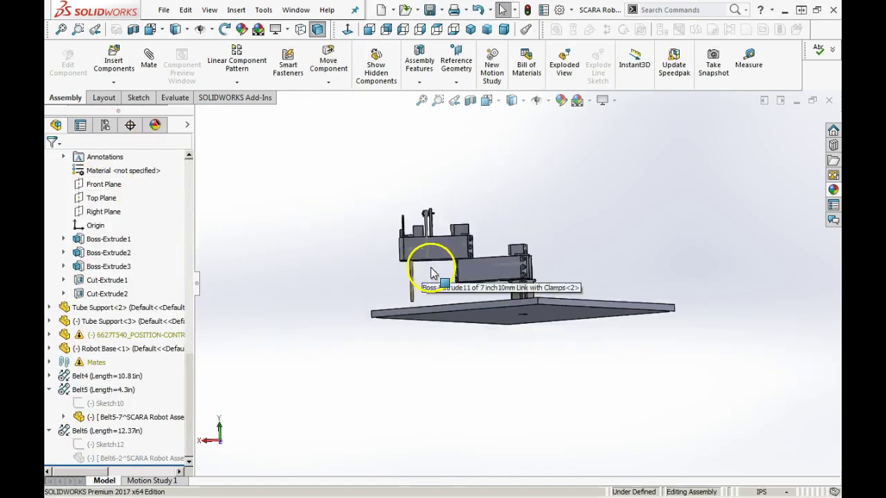
Pick the 7 inch link to check its movement and examine the arm on the Robot Base from several angles
{"action": "left_click", "coordinate": [474, 268]}
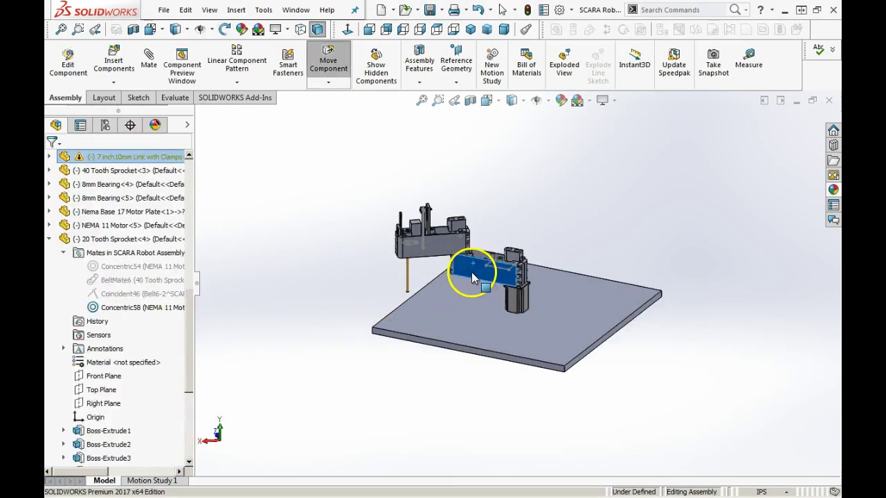
{"action": "scroll", "coordinate": [454, 256], "scroll_direction": "down", "scroll_amount": 3}
{"action": "left_click", "coordinate": [534, 212]}
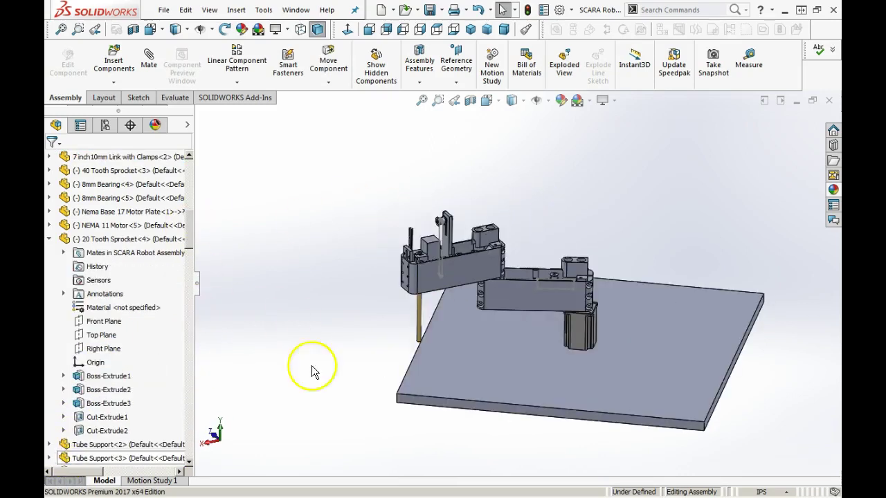
{"action": "middle_click_drag", "start_coordinate": [510, 376], "coordinate": [434, 176], "text": "ctrl"}
{"action": "scroll", "coordinate": [434, 176], "scroll_direction": "down", "scroll_amount": 5}
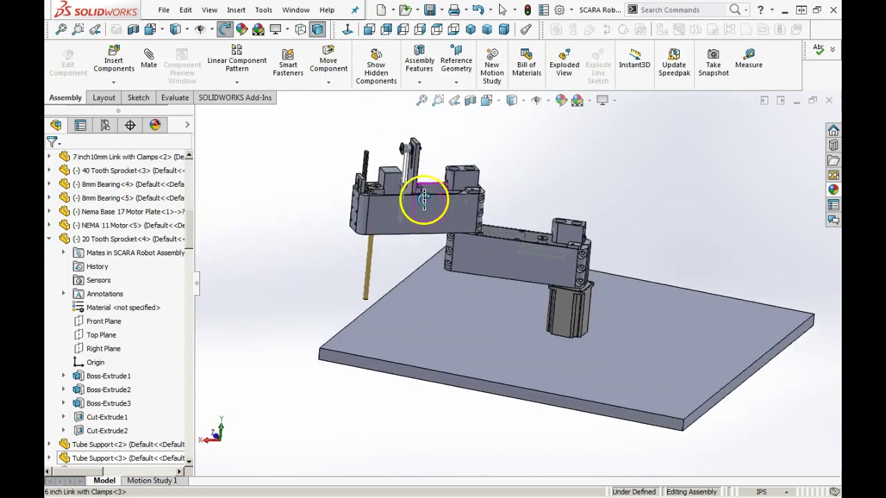
{"action": "middle_click", "coordinate": [396, 232]}
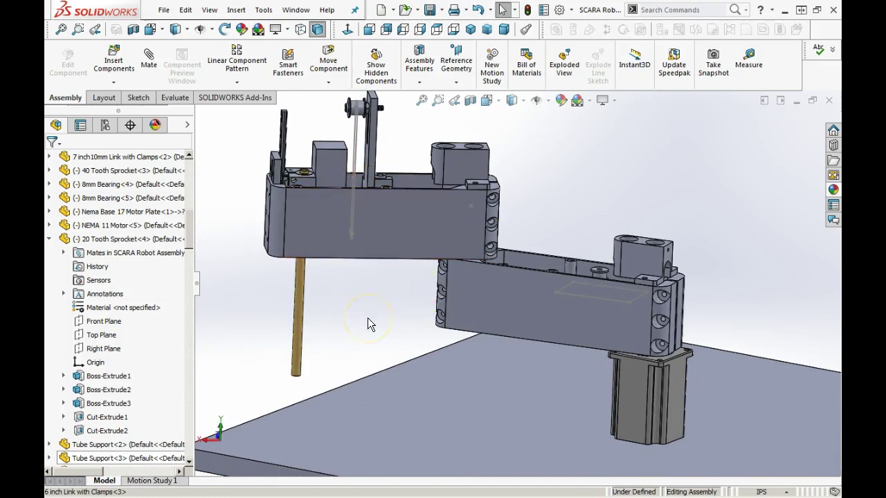
{"action": "mouse_move", "coordinate": [369, 324]}
{"action": "middle_mouse_down"}
{"action": "mouse_move", "coordinate": [361, 312]}
{"action": "mouse_move", "coordinate": [376, 320]}
{"action": "middle_mouse_up"}
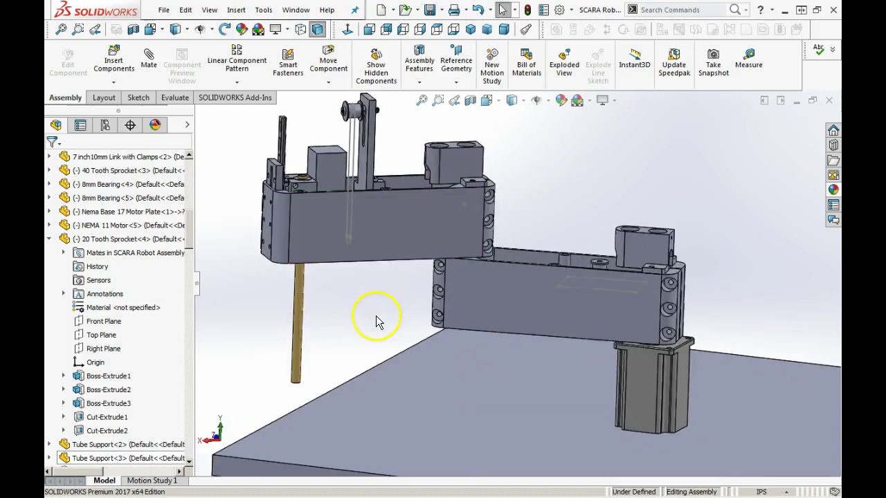